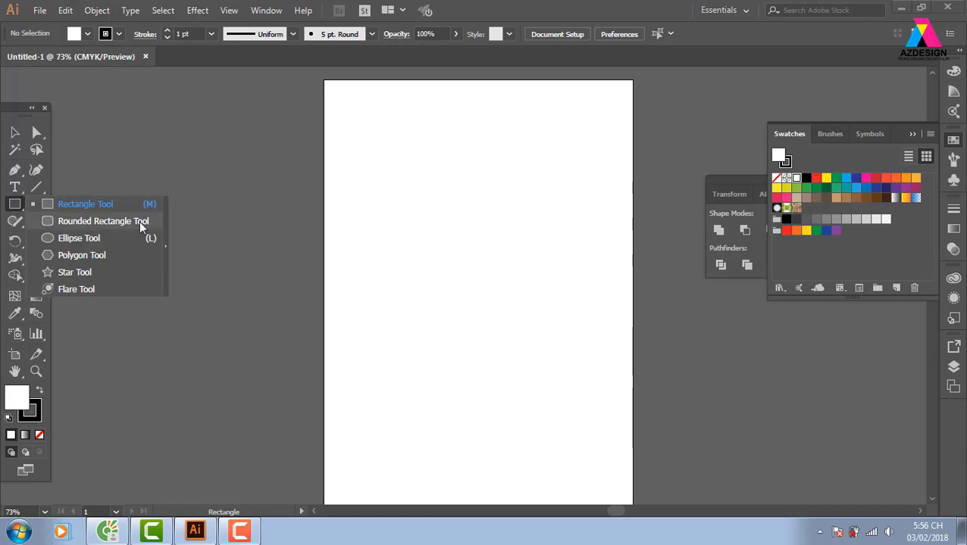
- Detach the shape tools as a floating set and draw a wide rectangle across the upper part of the artboard
{"action": "left_click", "coordinate": [167, 244]}
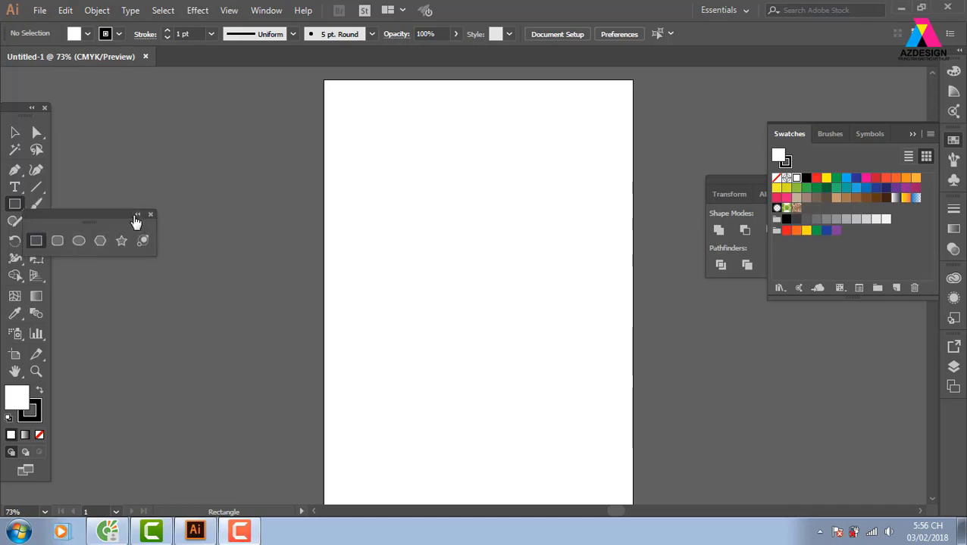
{"action": "left_click_drag", "start_coordinate": [149, 217], "coordinate": [231, 106]}
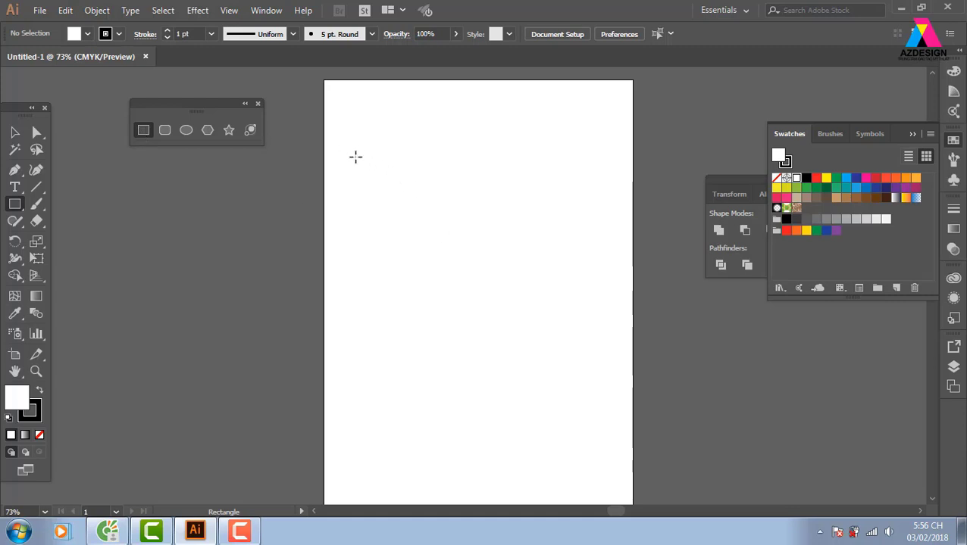
{"action": "left_click_drag", "start_coordinate": [348, 149], "coordinate": [611, 287]}
{"action": "key", "text": "z"}
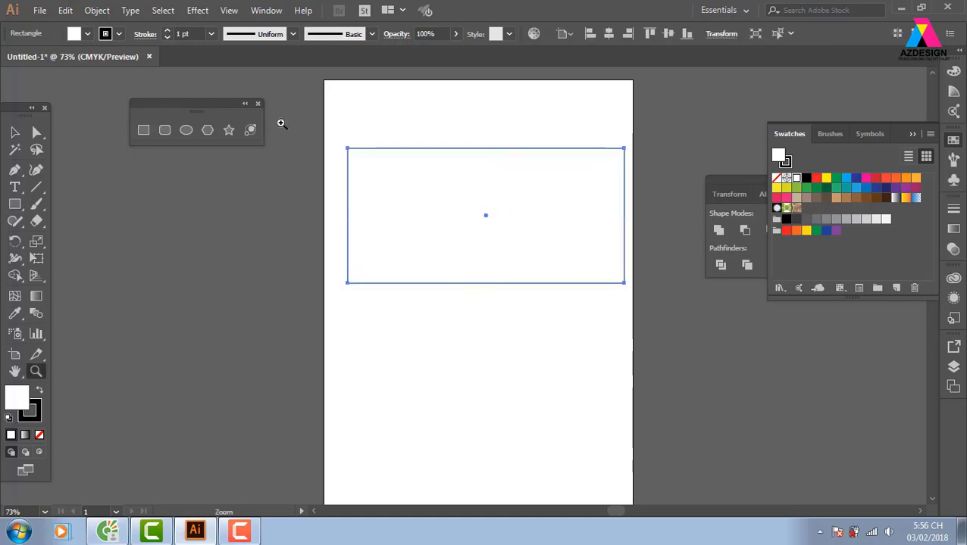
{"action": "left_click_drag", "start_coordinate": [280, 123], "coordinate": [756, 334]}
{"action": "left_click_drag", "start_coordinate": [616, 323], "coordinate": [644, 344]}
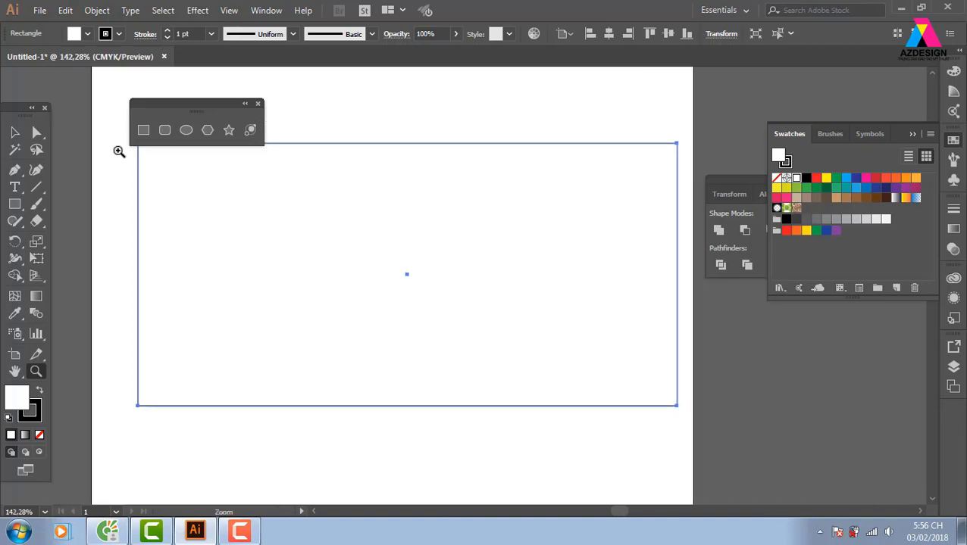
- Fill the wide rectangle with dark gray and remove its stroke
{"action": "left_click", "coordinate": [14, 133]}
{"action": "left_click_drag", "start_coordinate": [417, 184], "coordinate": [429, 201]}
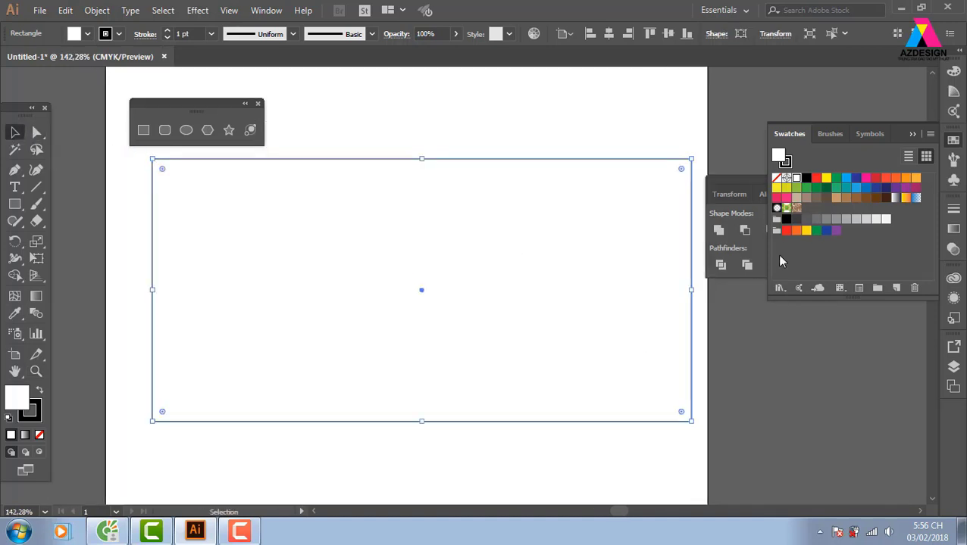
{"action": "left_click", "coordinate": [568, 136]}
{"action": "left_click", "coordinate": [569, 183]}
{"action": "left_click", "coordinate": [796, 221]}
{"action": "left_click", "coordinate": [521, 112]}
{"action": "left_click", "coordinate": [216, 312]}
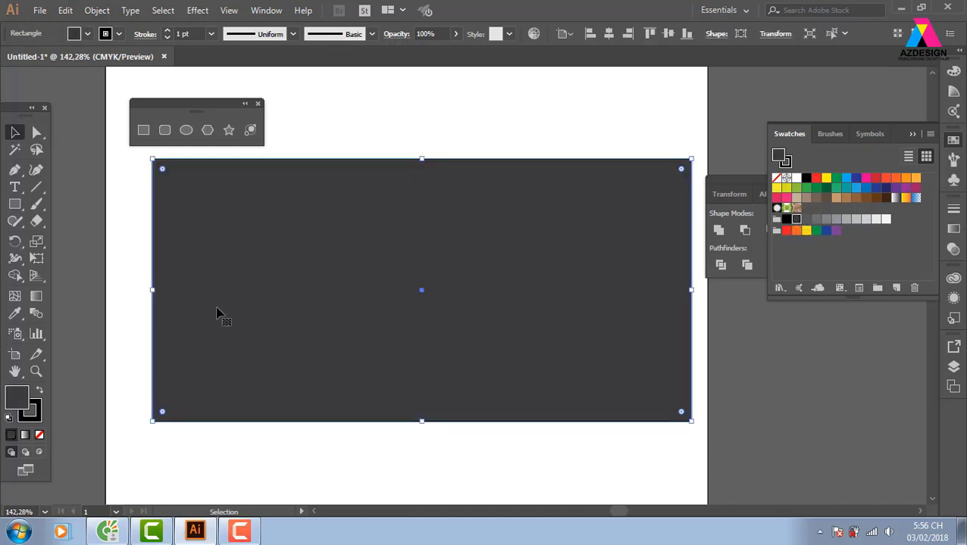
{"action": "left_click", "coordinate": [27, 421]}
{"action": "left_click", "coordinate": [39, 435]}
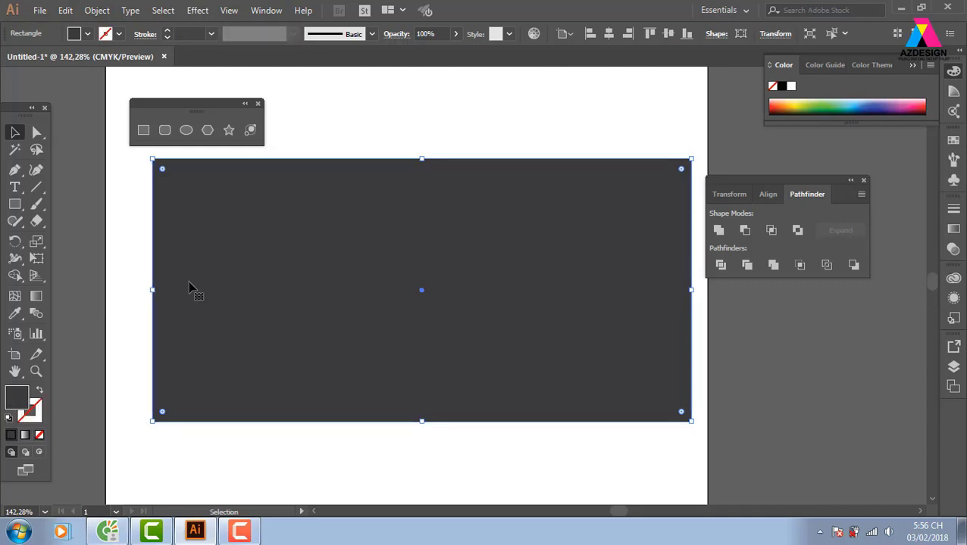
{"action": "left_click", "coordinate": [356, 119]}
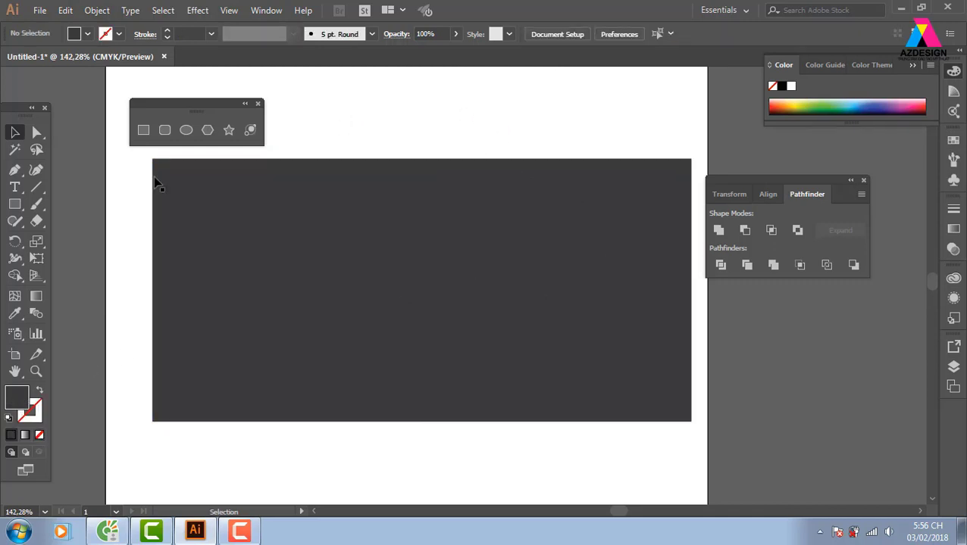
- Draw a second rectangle slightly inset from the dark one's edges and fill it with light gray
{"action": "left_click", "coordinate": [144, 131]}
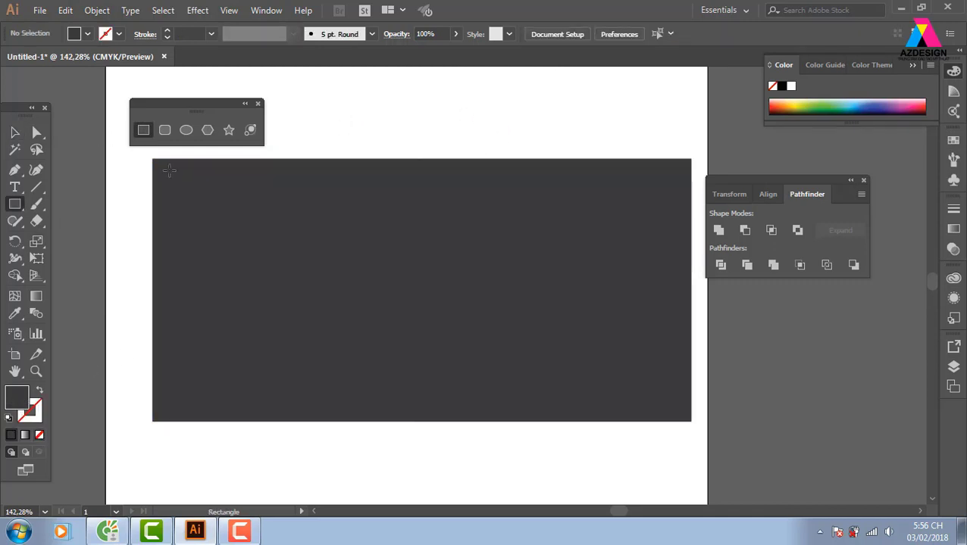
{"action": "left_click_drag", "start_coordinate": [158, 164], "coordinate": [687, 415]}
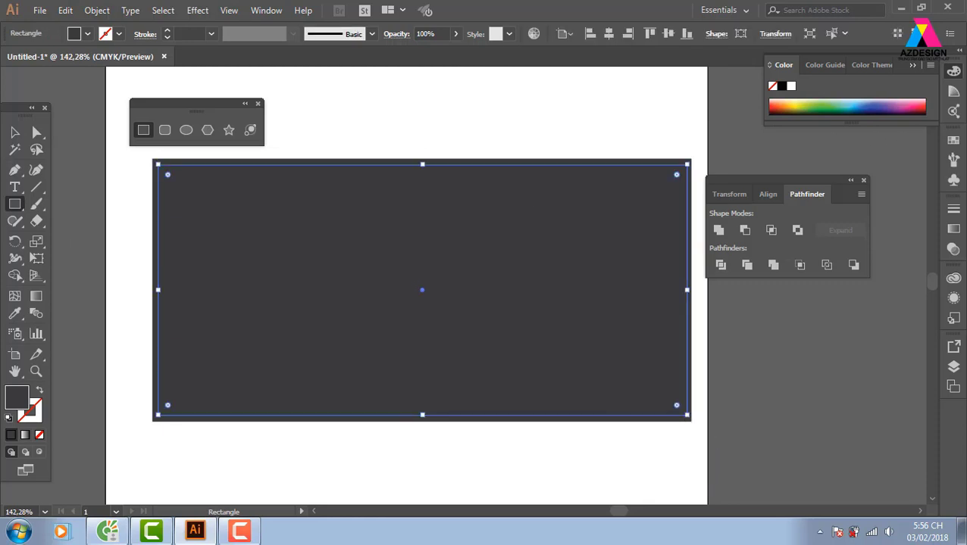
{"action": "left_click", "coordinate": [954, 142]}
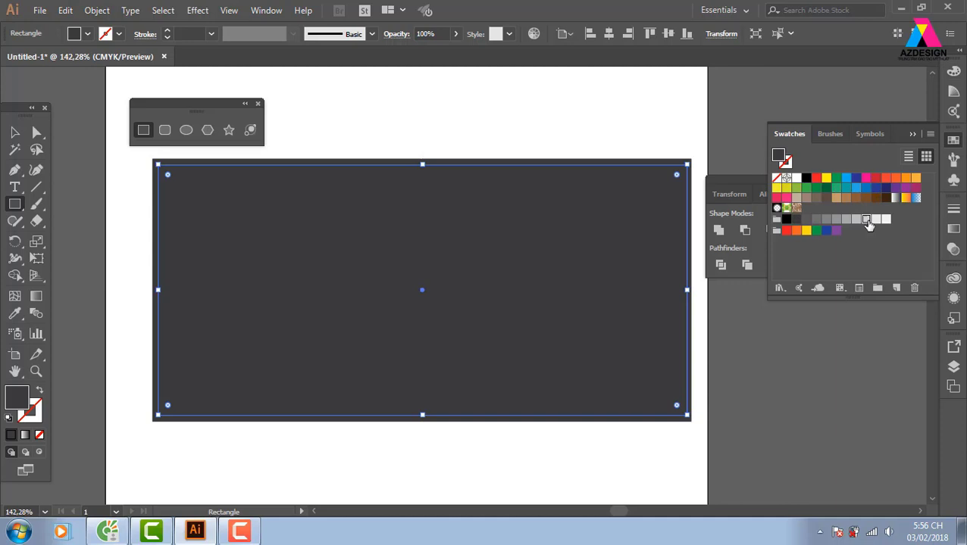
{"action": "left_click", "coordinate": [866, 219]}
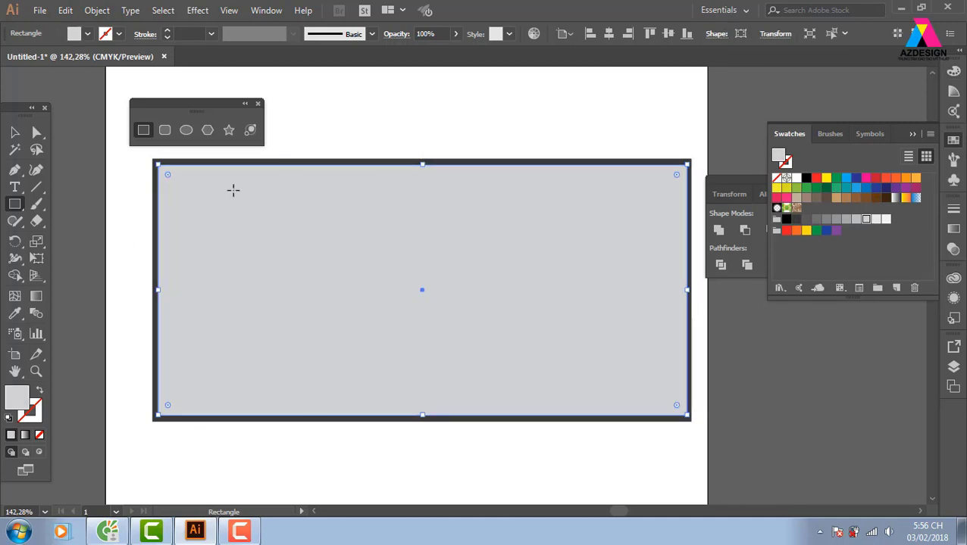
- Set up Split Into Grid for the light gray rectangle with 7 columns and 5 rows, with the preview enabled
{"action": "left_click", "coordinate": [99, 12]}
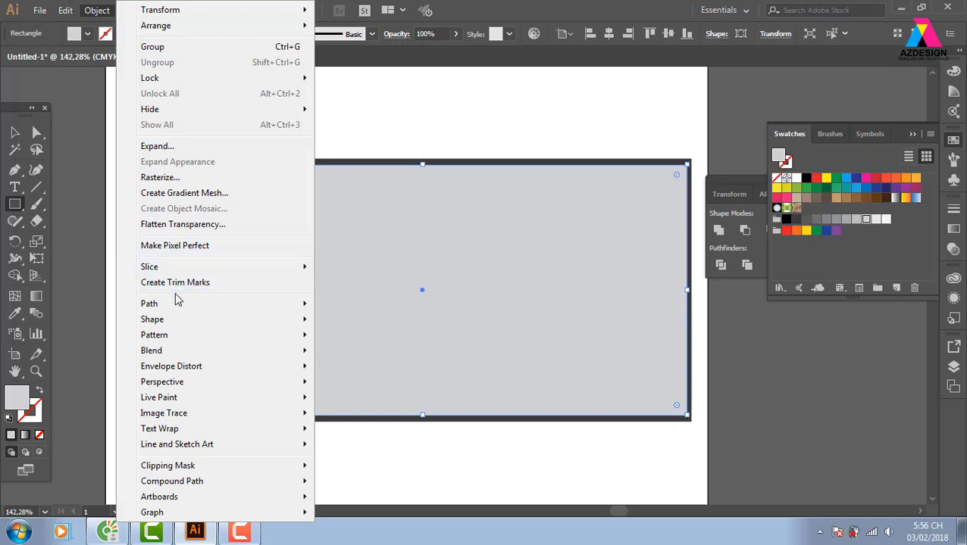
{"action": "mouse_move", "coordinate": [177, 304]}
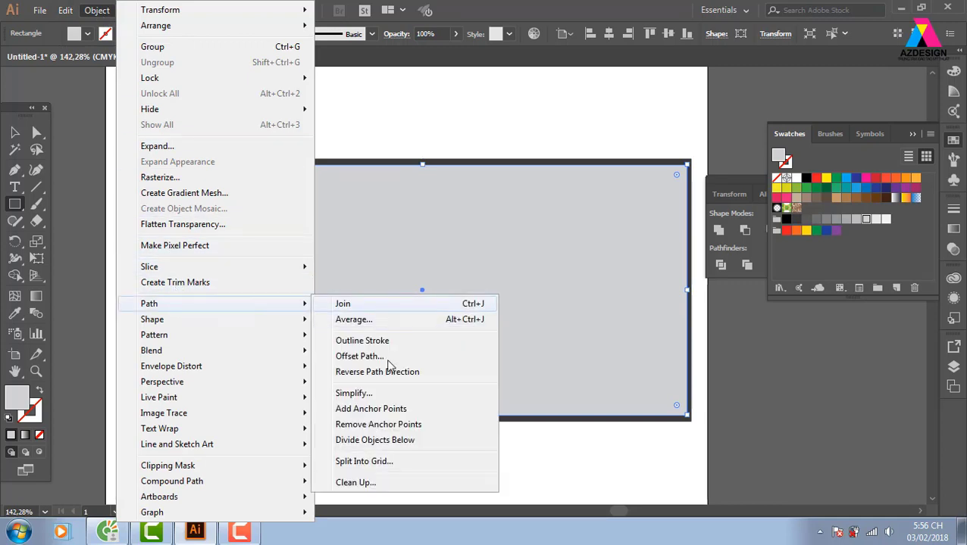
{"action": "left_click", "coordinate": [399, 462]}
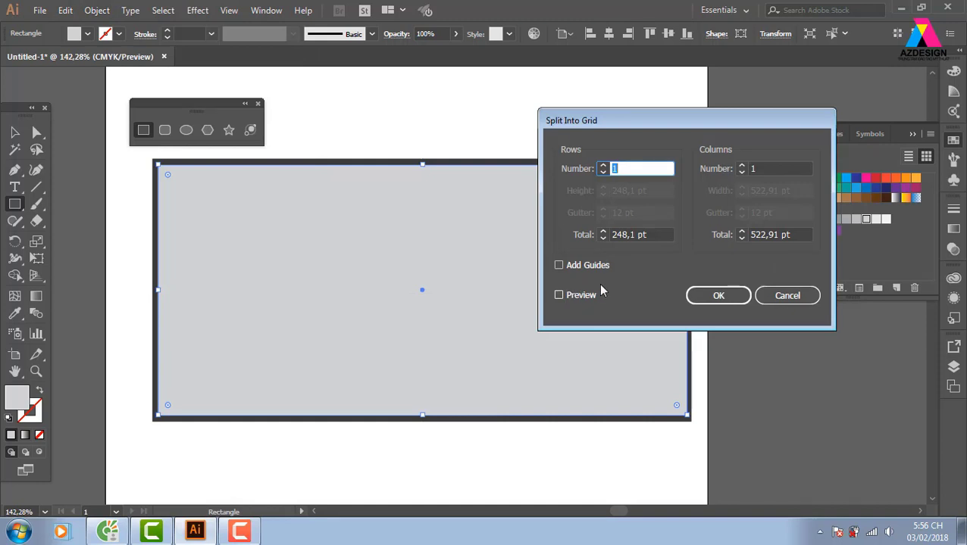
{"action": "left_click", "coordinate": [559, 295]}
{"action": "left_click", "coordinate": [742, 166]}
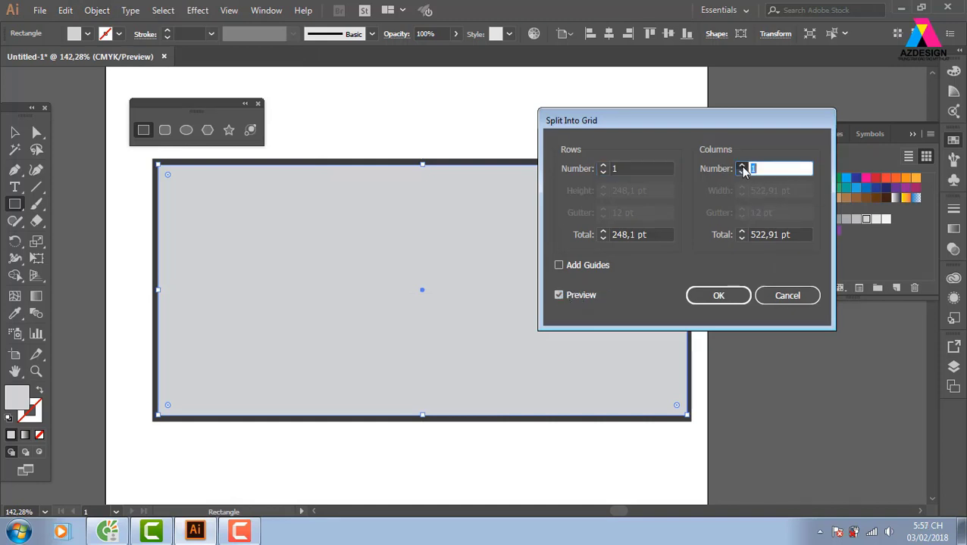
{"action": "left_click", "coordinate": [742, 166]}
{"action": "left_click", "coordinate": [742, 165]}
{"action": "left_click", "coordinate": [741, 166]}
{"action": "left_click", "coordinate": [742, 166]}
{"action": "left_click", "coordinate": [742, 166]}
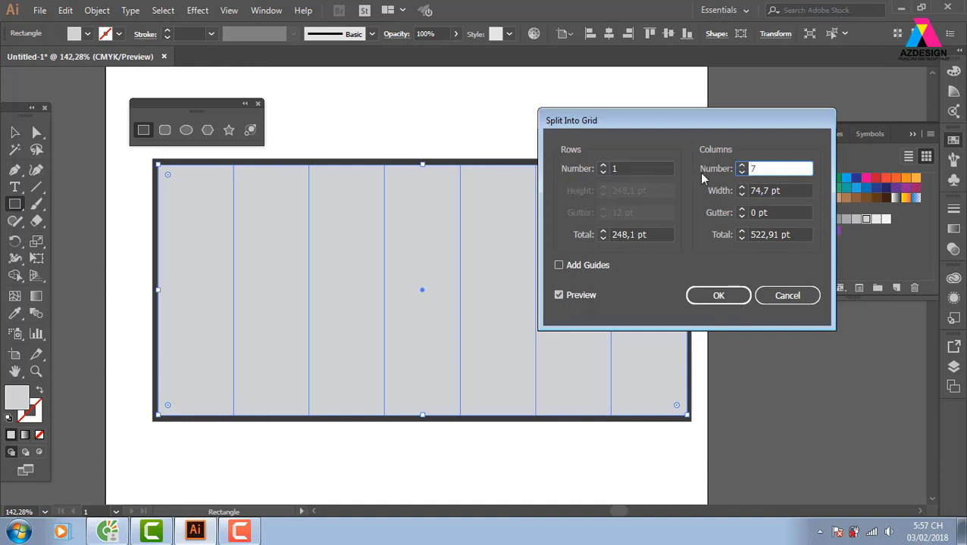
{"action": "left_click", "coordinate": [605, 167]}
{"action": "left_click", "coordinate": [604, 167]}
{"action": "left_click", "coordinate": [605, 166]}
{"action": "left_click", "coordinate": [604, 166]}
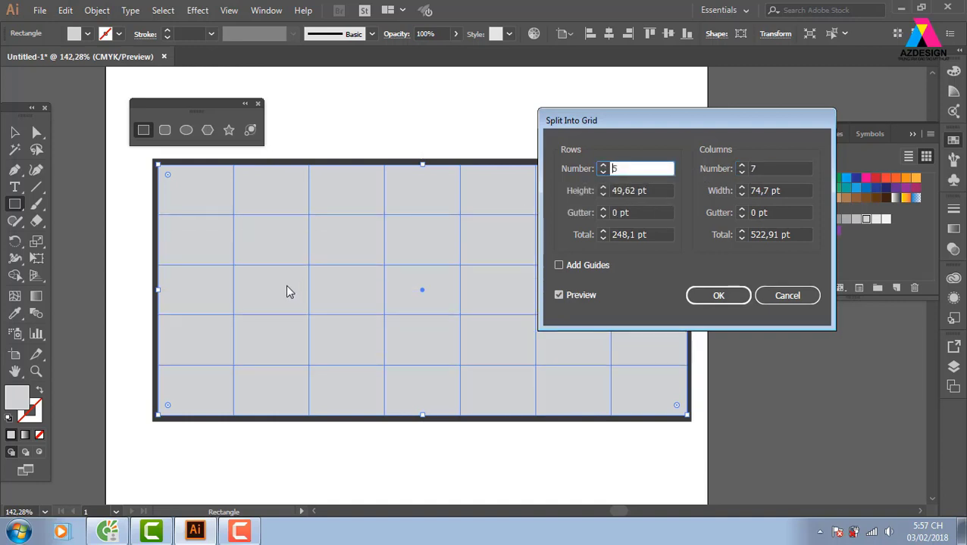
- Set the column gutter to 3 pt and the row gutter to 2 pt, and apply the grid split
{"action": "left_click", "coordinate": [743, 211]}
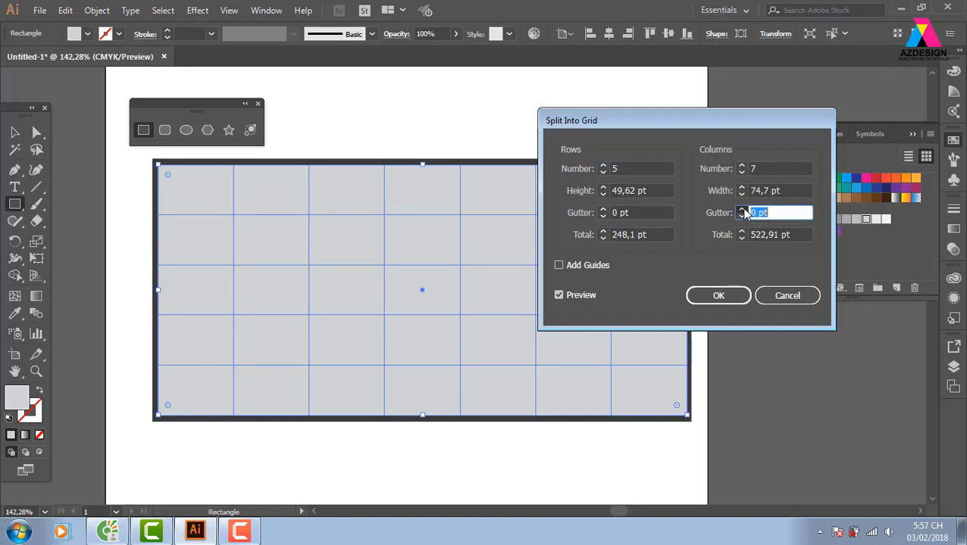
{"action": "left_click", "coordinate": [743, 211]}
{"action": "left_click", "coordinate": [743, 211]}
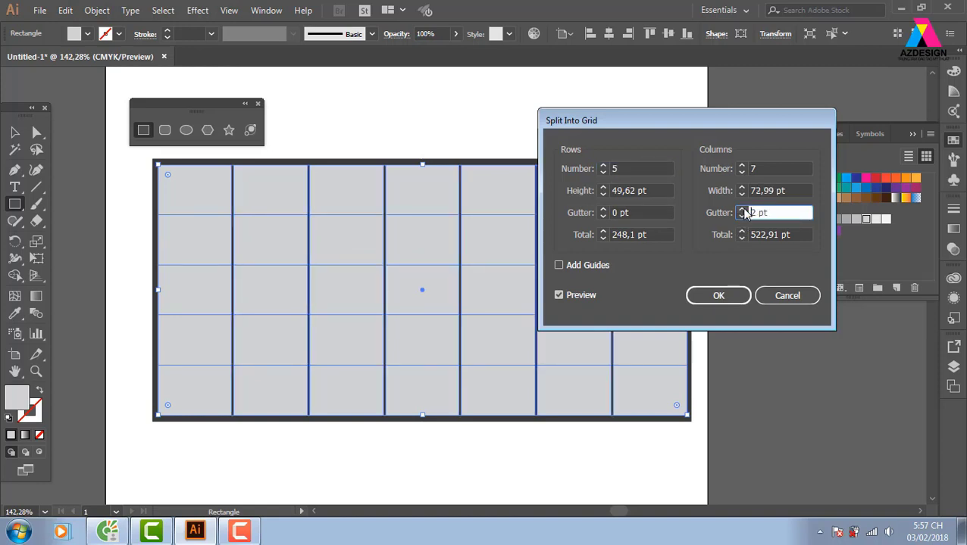
{"action": "left_click", "coordinate": [605, 211]}
{"action": "left_click", "coordinate": [605, 212]}
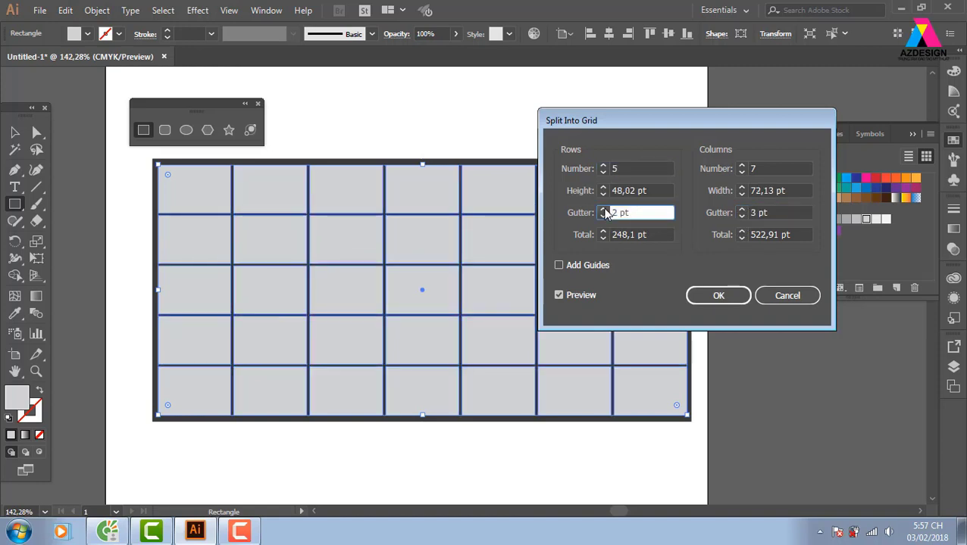
{"action": "left_click", "coordinate": [718, 295]}
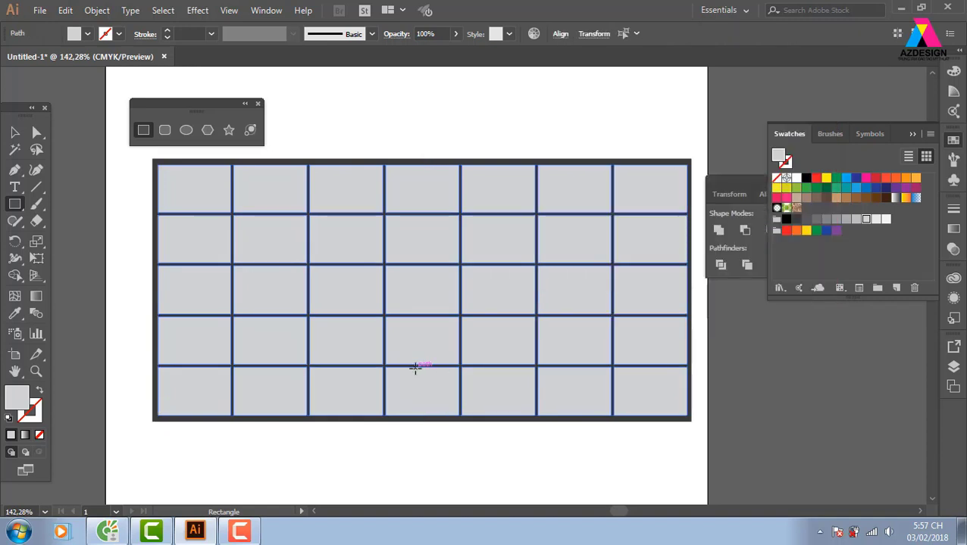
- Undo a trial move of the grid cells and group the cells in their original place
{"action": "left_click", "coordinate": [14, 133]}
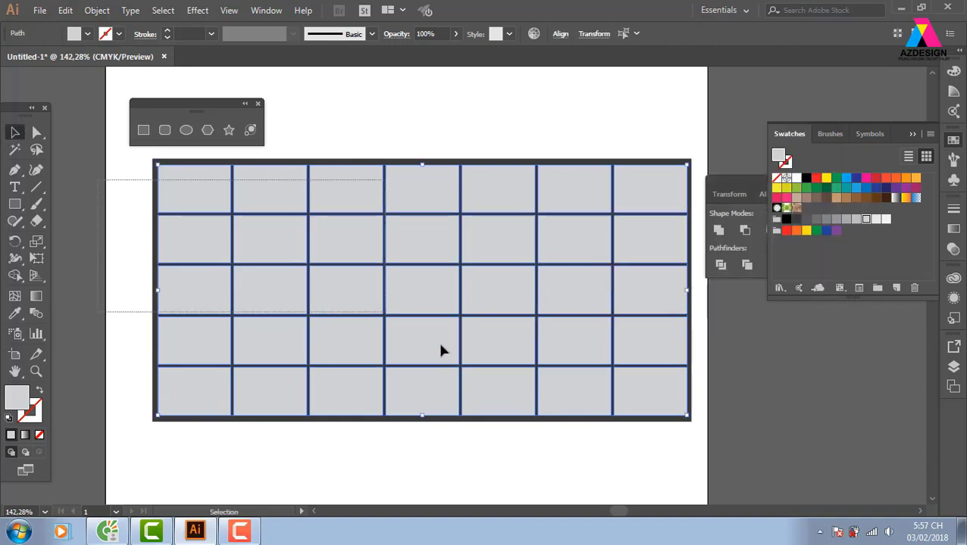
{"action": "left_click", "coordinate": [697, 405]}
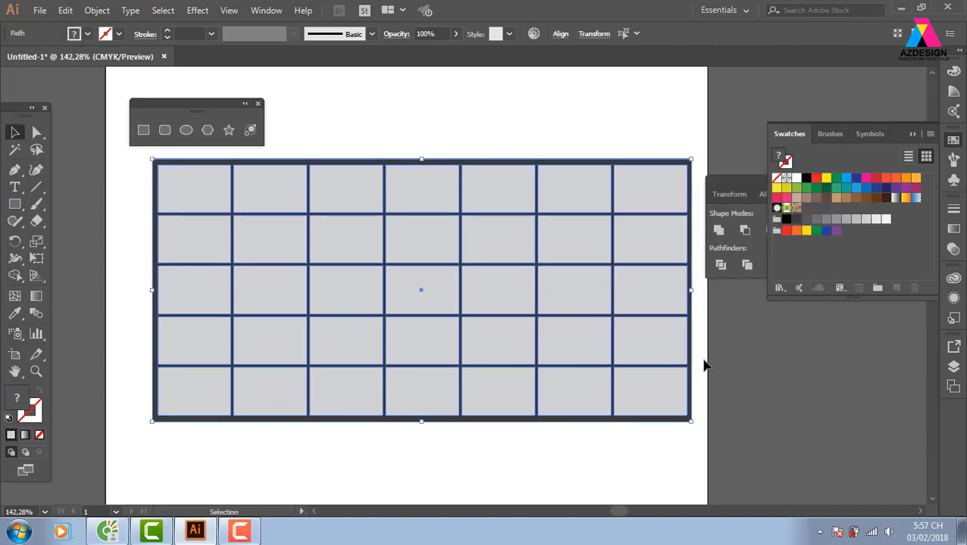
{"action": "left_click", "coordinate": [594, 165]}
{"action": "left_click_drag", "start_coordinate": [560, 183], "coordinate": [594, 305]}
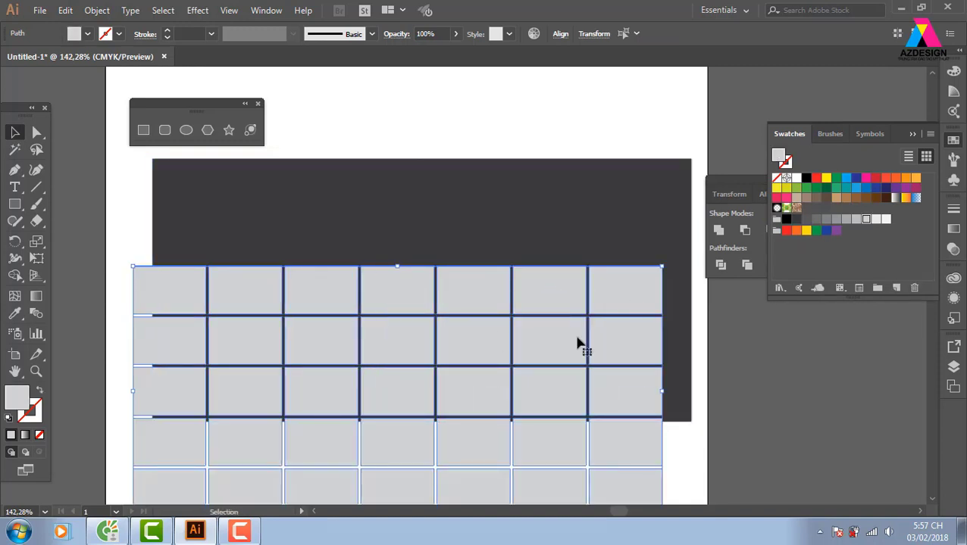
{"action": "key", "text": "ctrl+z"}
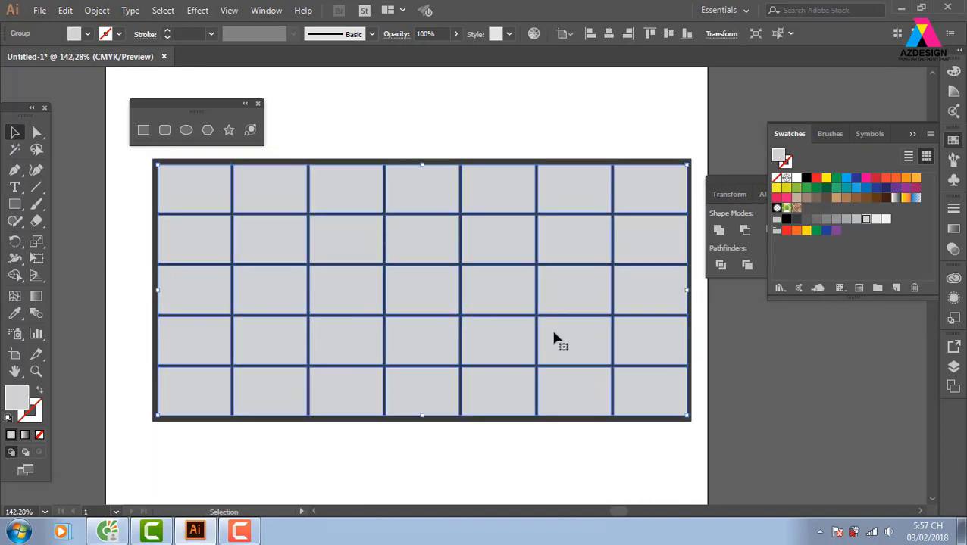
- Draw a gray-brown rectangle covering the whole cell grid and move it straight down to expose the top row of cells
{"action": "left_click_drag", "start_coordinate": [553, 341], "coordinate": [470, 322]}
{"action": "left_click", "coordinate": [144, 130]}
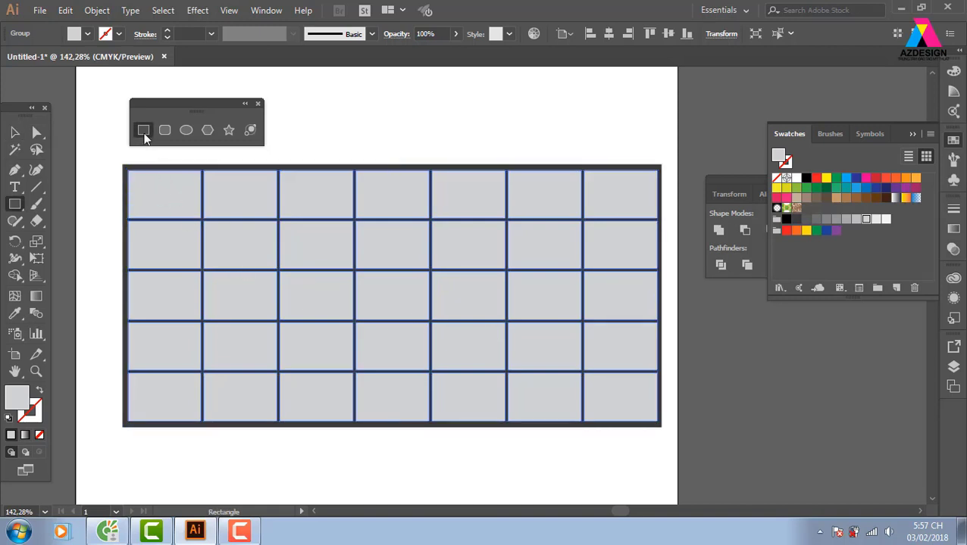
{"action": "left_click_drag", "start_coordinate": [126, 171], "coordinate": [657, 422]}
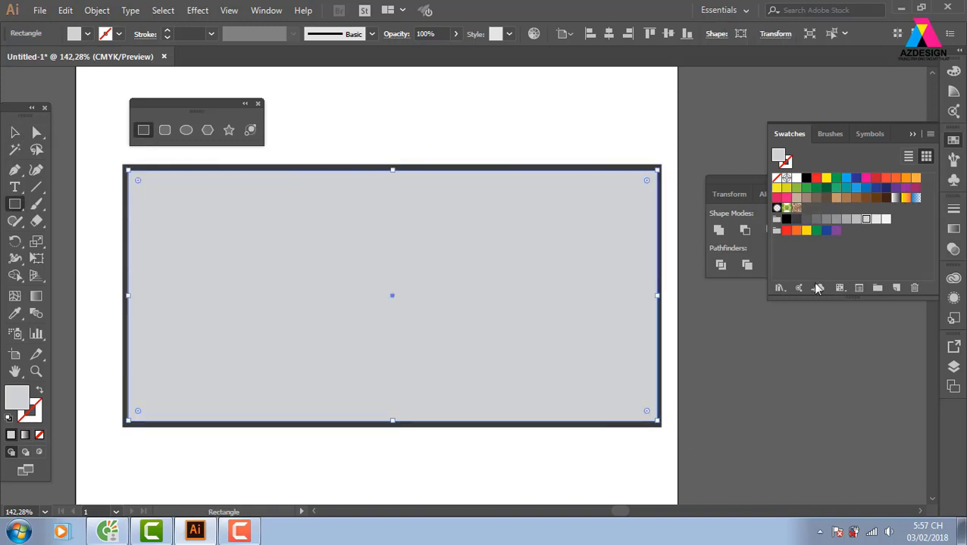
{"action": "left_click", "coordinate": [817, 198]}
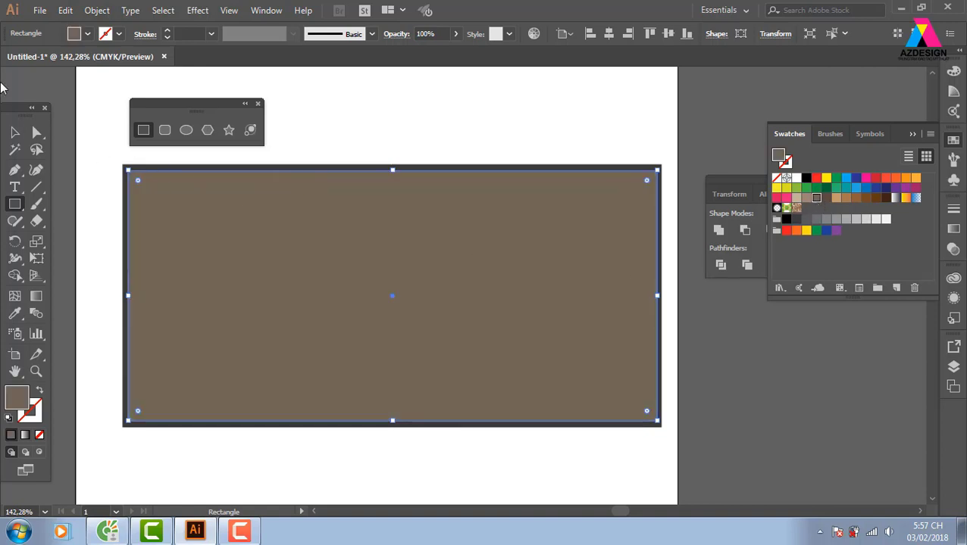
{"action": "left_click", "coordinate": [12, 134]}
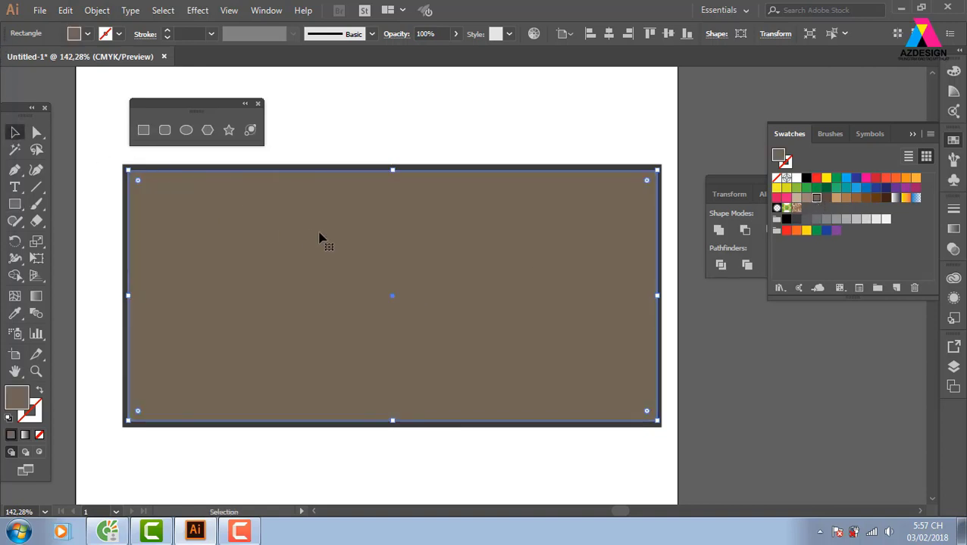
{"action": "left_click_drag", "start_coordinate": [319, 239], "coordinate": [336, 274]}
- Envelope-distort the cell group with the gray-brown rectangle as top object, and move the result up into the dark frame
{"action": "left_click", "coordinate": [365, 196]}
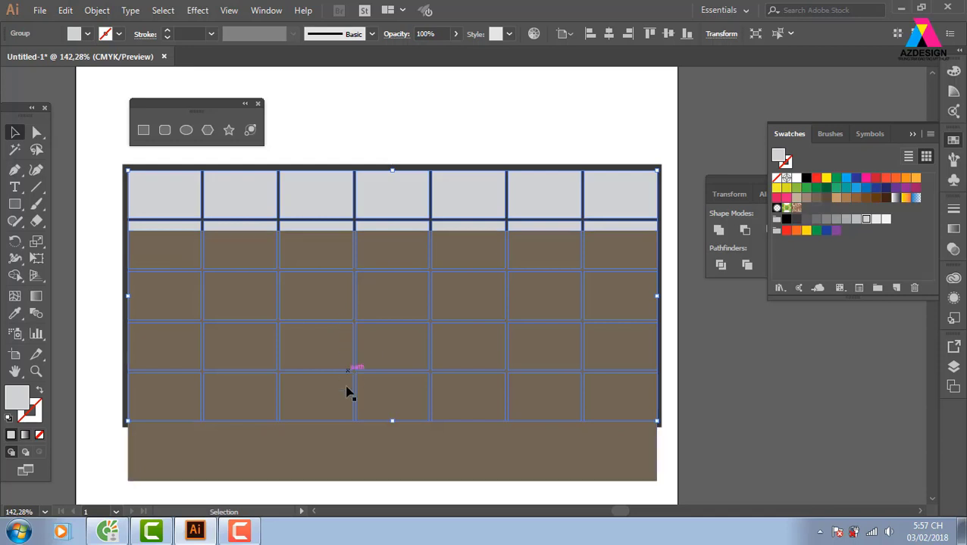
{"action": "left_click", "coordinate": [530, 119]}
{"action": "left_click", "coordinate": [472, 185]}
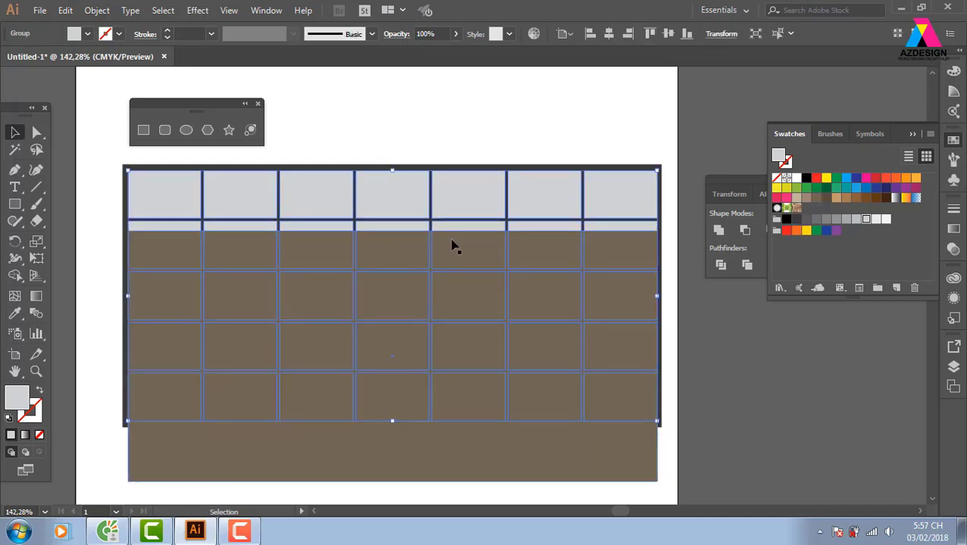
{"action": "left_click", "coordinate": [532, 89]}
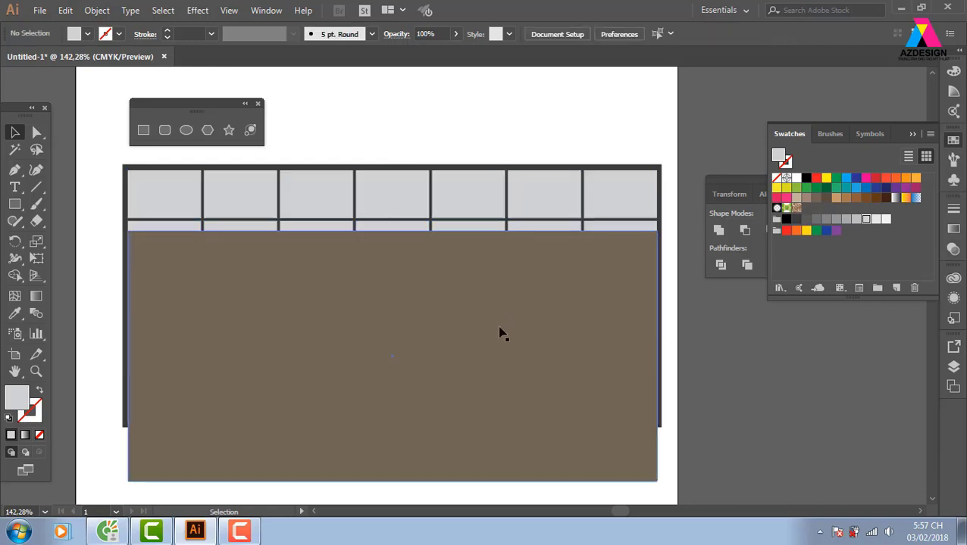
{"action": "left_click", "coordinate": [482, 244]}
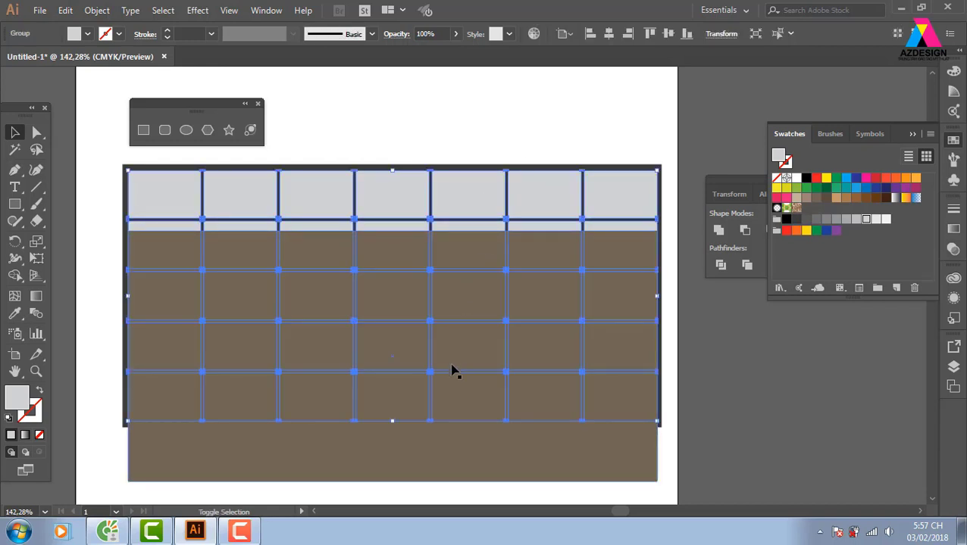
{"action": "left_click", "coordinate": [442, 444], "text": "shift"}
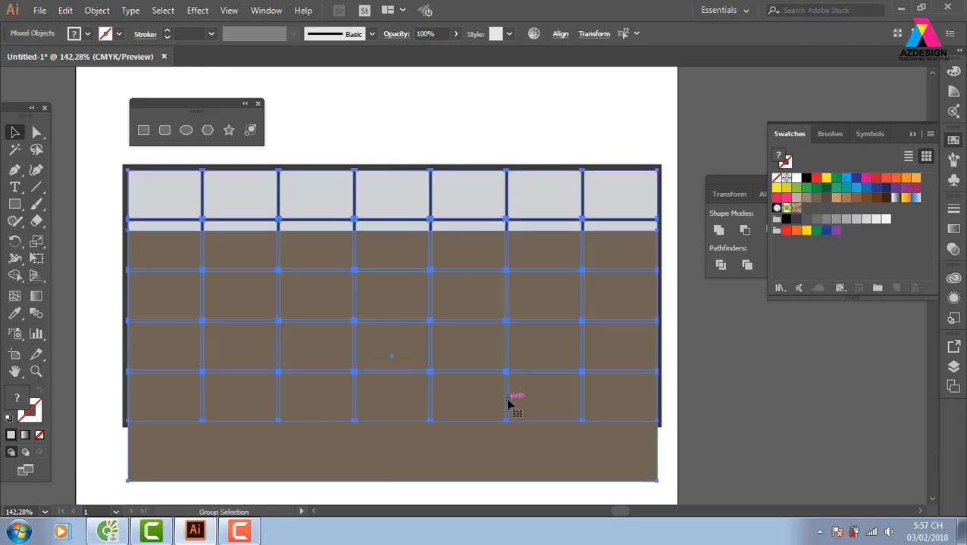
{"action": "key", "text": "ctrl+alt+c"}
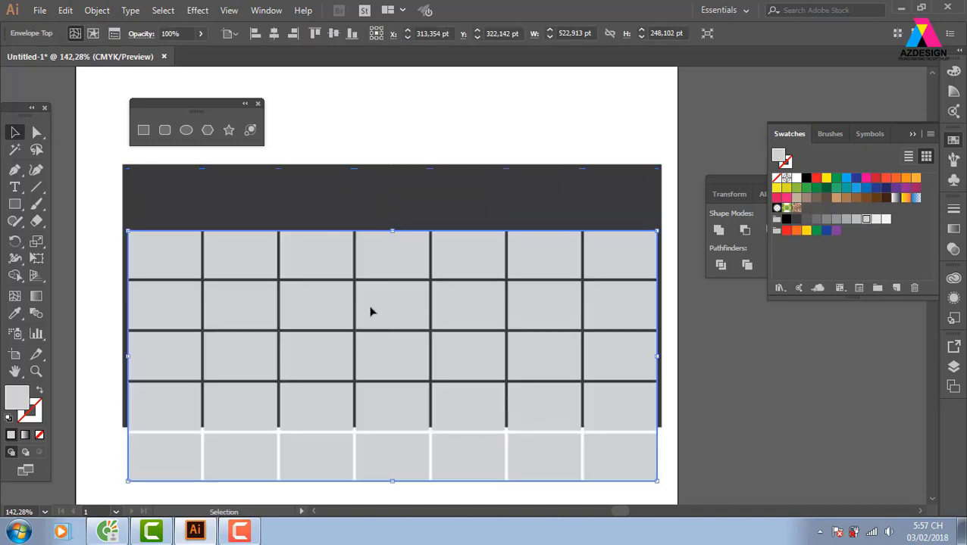
{"action": "left_click_drag", "start_coordinate": [371, 316], "coordinate": [368, 259]}
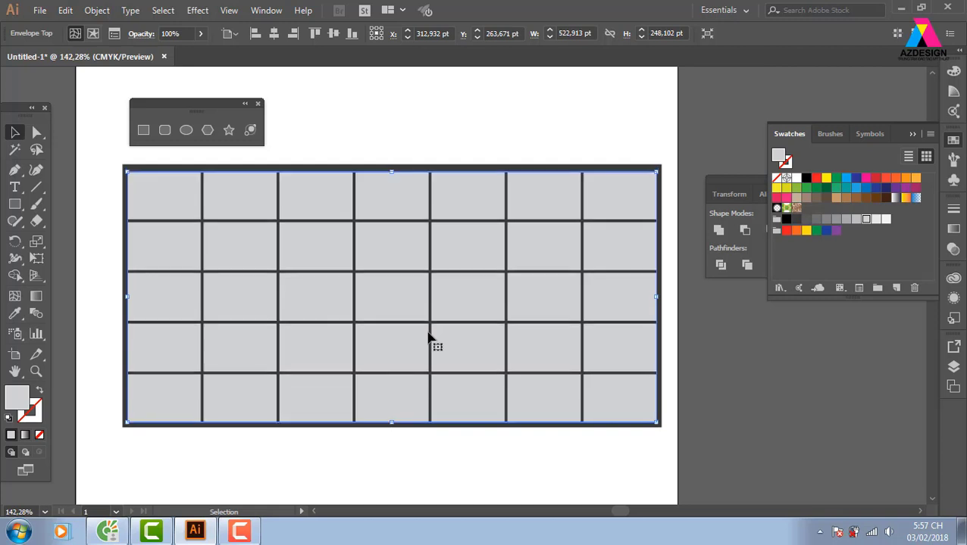
- Curve the envelope's upper edge evenly downward by pulling down the direction handles of its two upper corner mesh points
{"action": "left_click", "coordinate": [36, 132]}
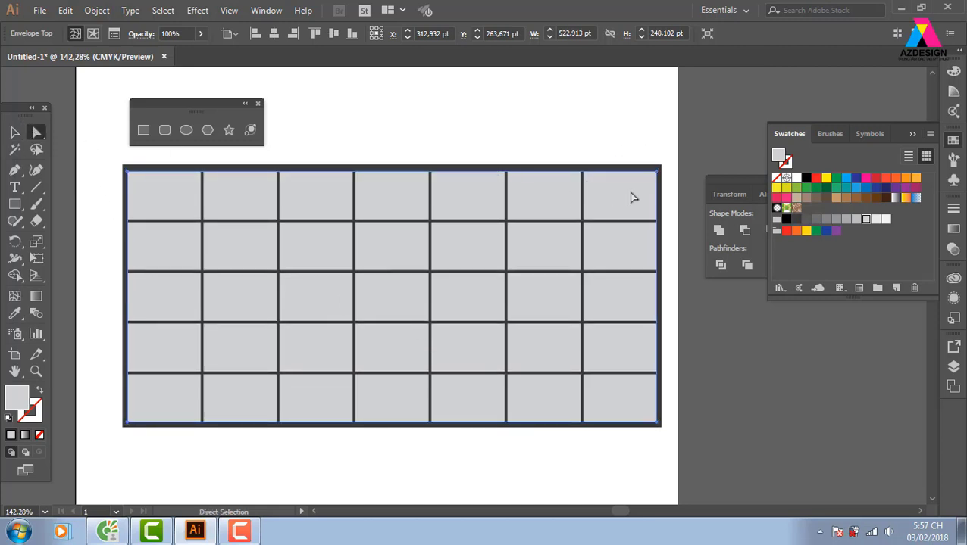
{"action": "left_click", "coordinate": [547, 188]}
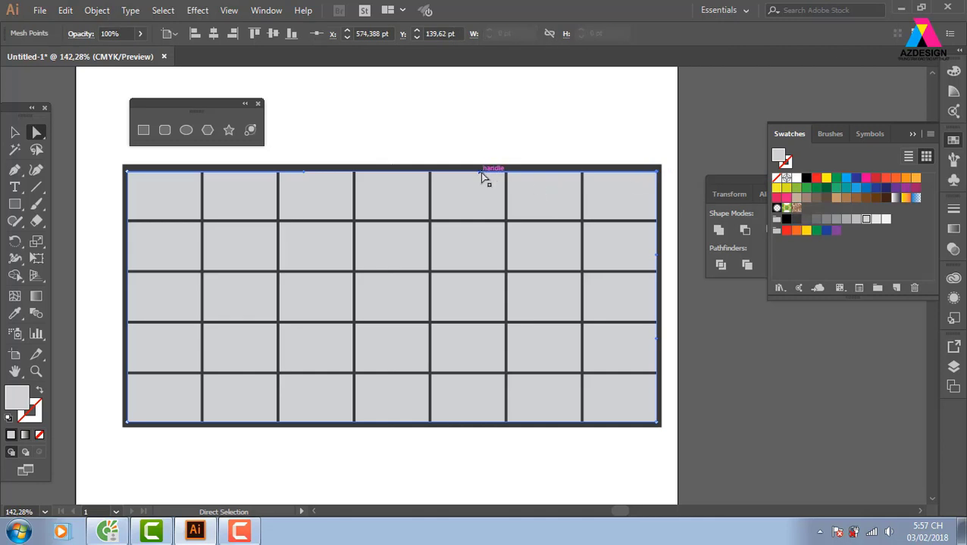
{"action": "left_click_drag", "start_coordinate": [480, 174], "coordinate": [478, 232]}
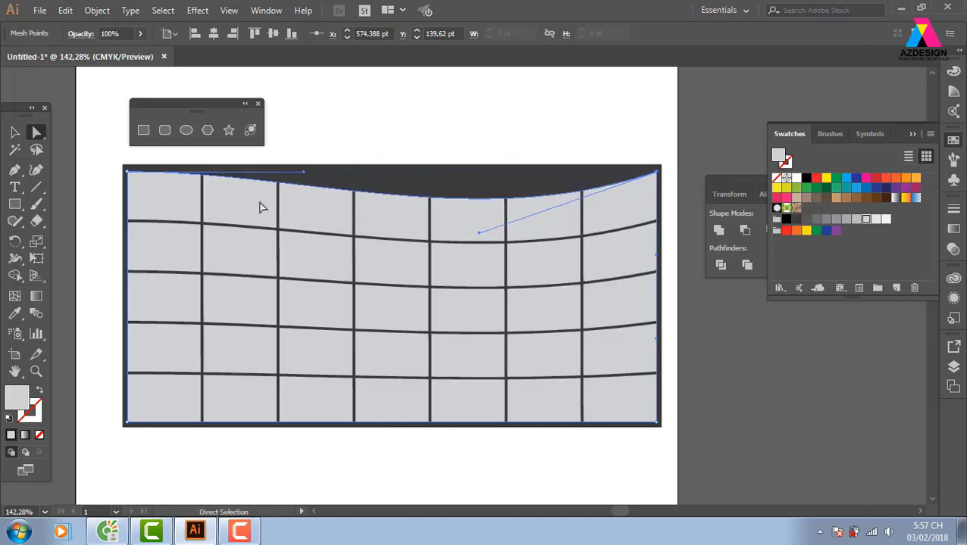
{"action": "left_click_drag", "start_coordinate": [304, 173], "coordinate": [300, 234]}
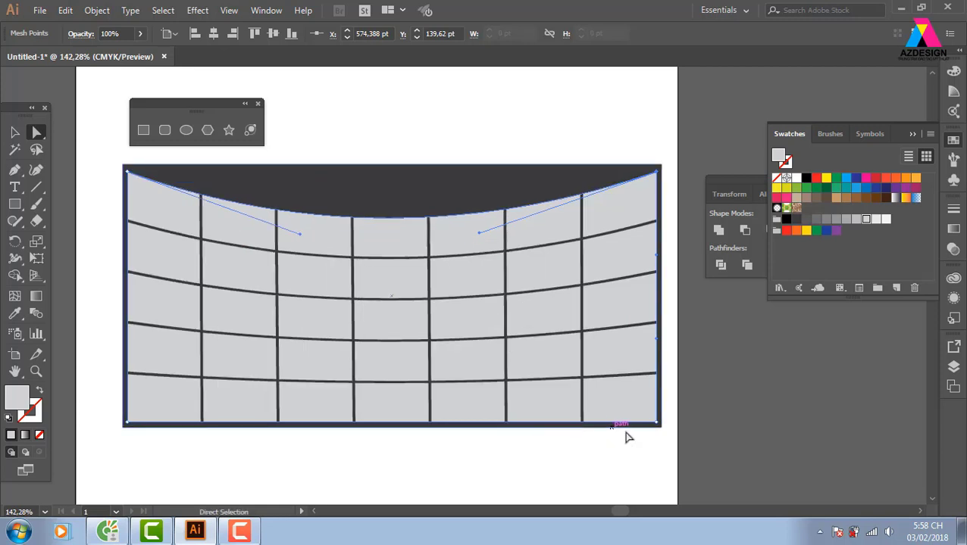
- Bend the envelope's lower edge upward with its two direction handles, adjusting them until the arch is roughly symmetrical
{"action": "left_click", "coordinate": [479, 424]}
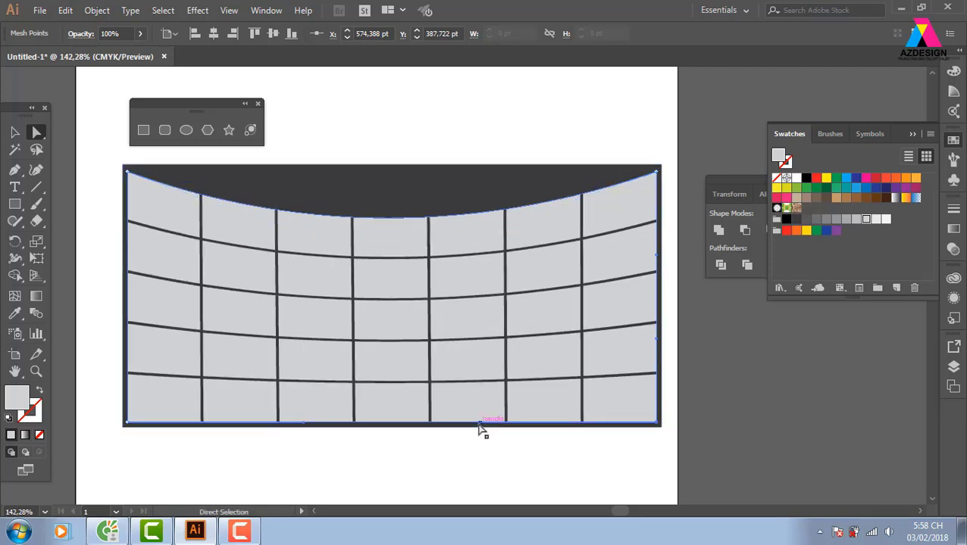
{"action": "left_click_drag", "start_coordinate": [479, 424], "coordinate": [461, 343]}
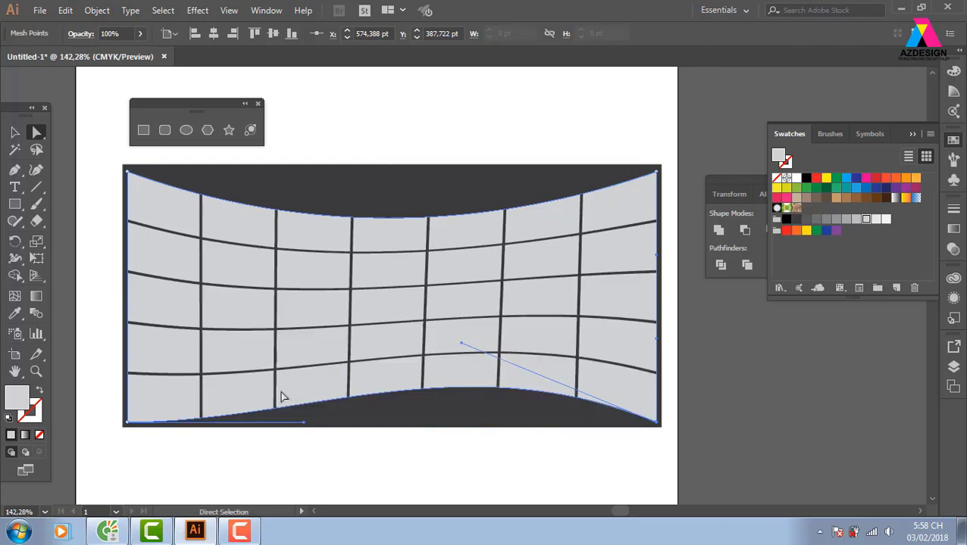
{"action": "left_click_drag", "start_coordinate": [304, 424], "coordinate": [303, 354]}
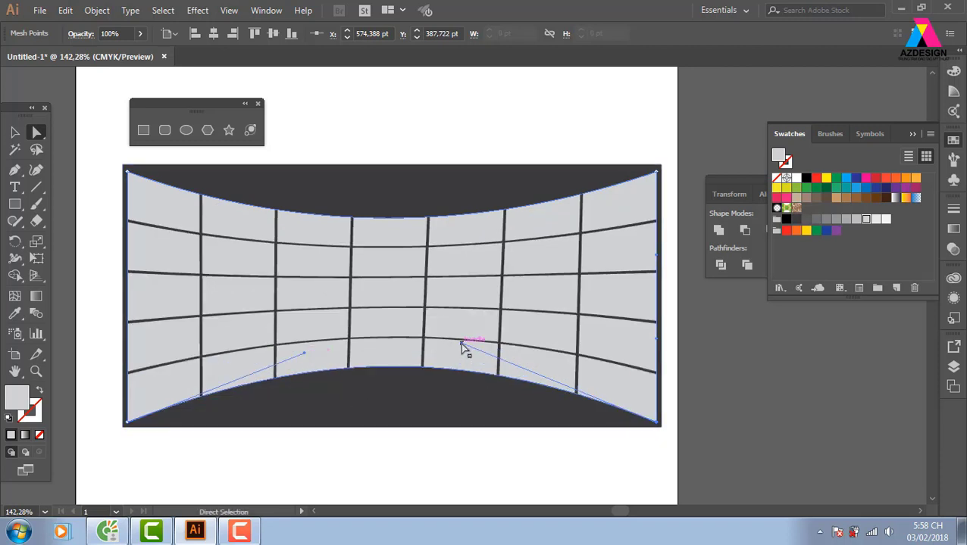
{"action": "left_click_drag", "start_coordinate": [462, 344], "coordinate": [475, 347]}
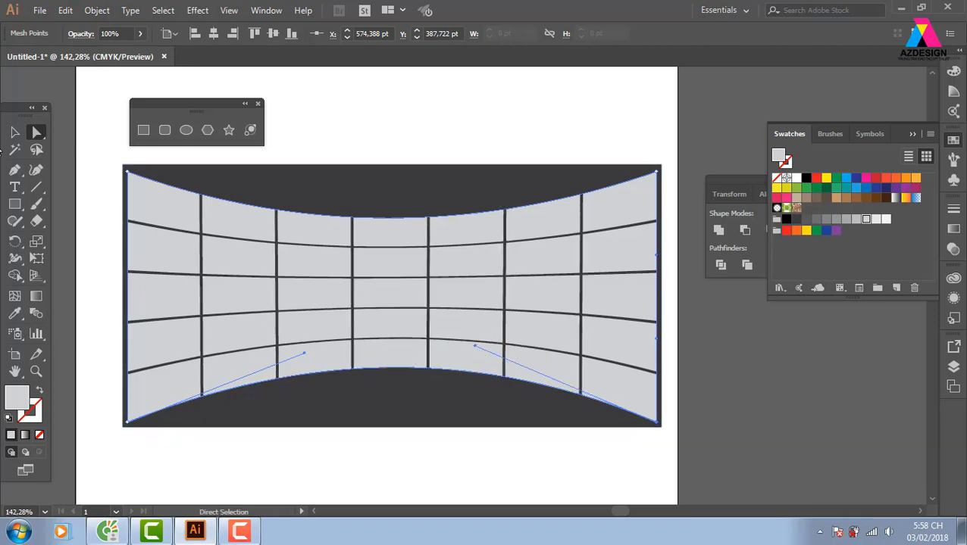
- Flatten the transparency of the curved envelope grid at Medium Resolution with Preserve Alpha Transparency enabled
{"action": "left_click", "coordinate": [14, 132]}
{"action": "left_click", "coordinate": [457, 129]}
{"action": "left_click", "coordinate": [432, 290]}
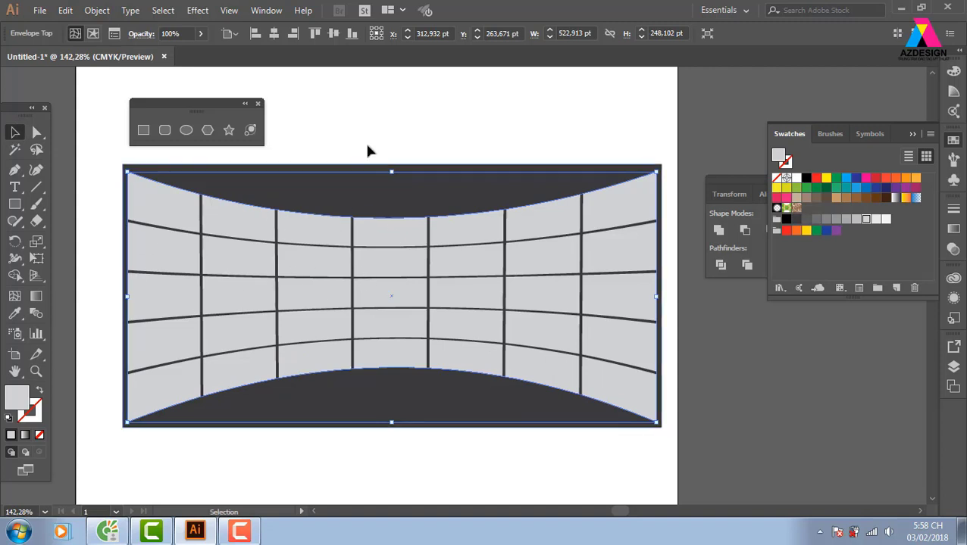
{"action": "left_click", "coordinate": [414, 93]}
{"action": "left_click", "coordinate": [391, 248]}
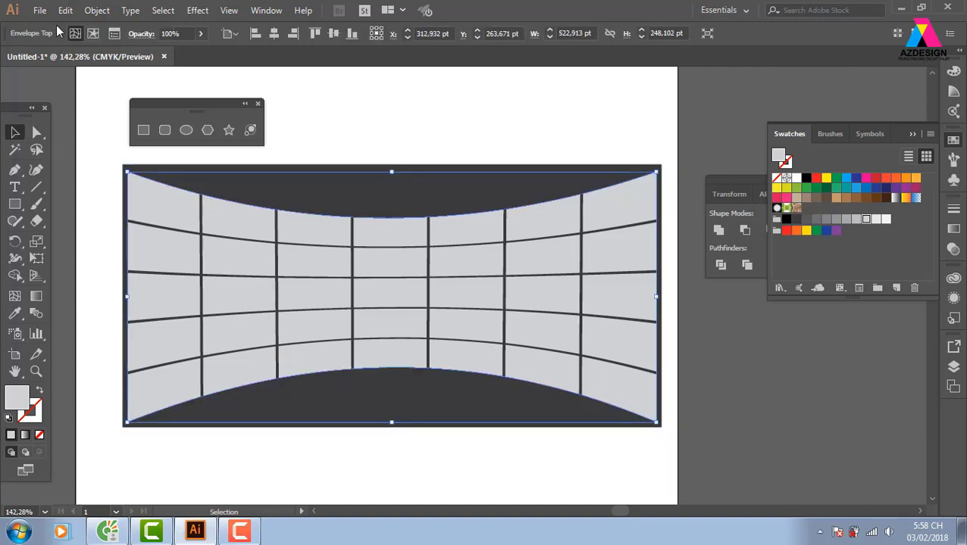
{"action": "left_click", "coordinate": [96, 11]}
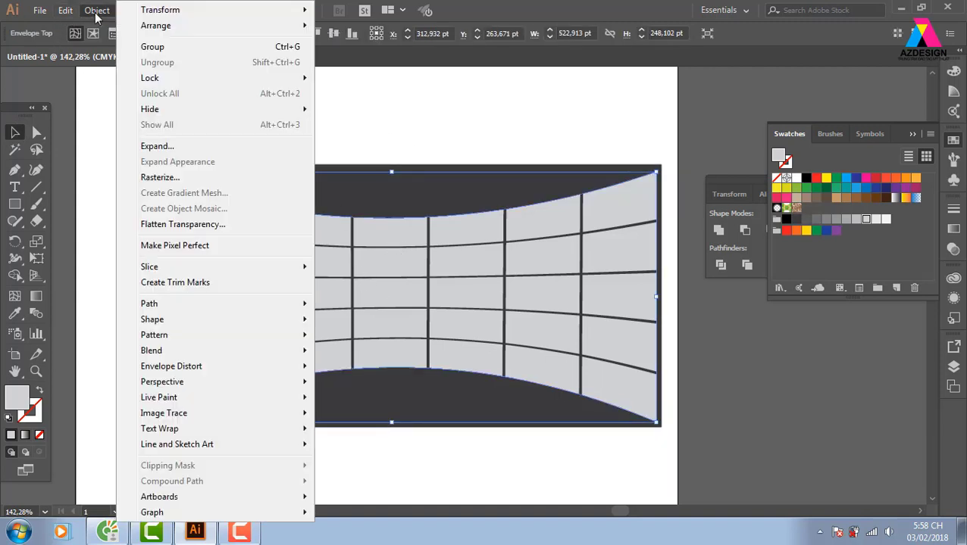
{"action": "left_click", "coordinate": [197, 225]}
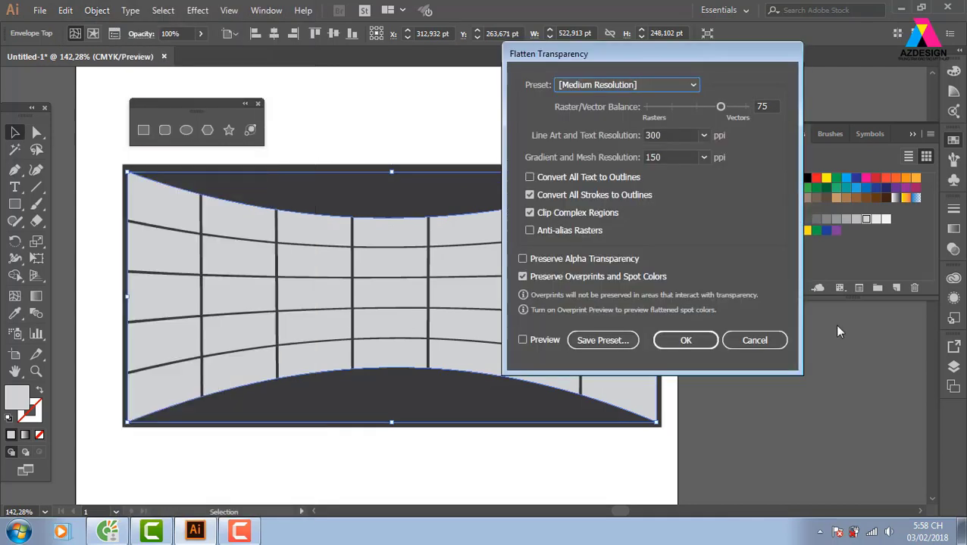
{"action": "left_click", "coordinate": [574, 260]}
{"action": "left_click", "coordinate": [712, 340]}
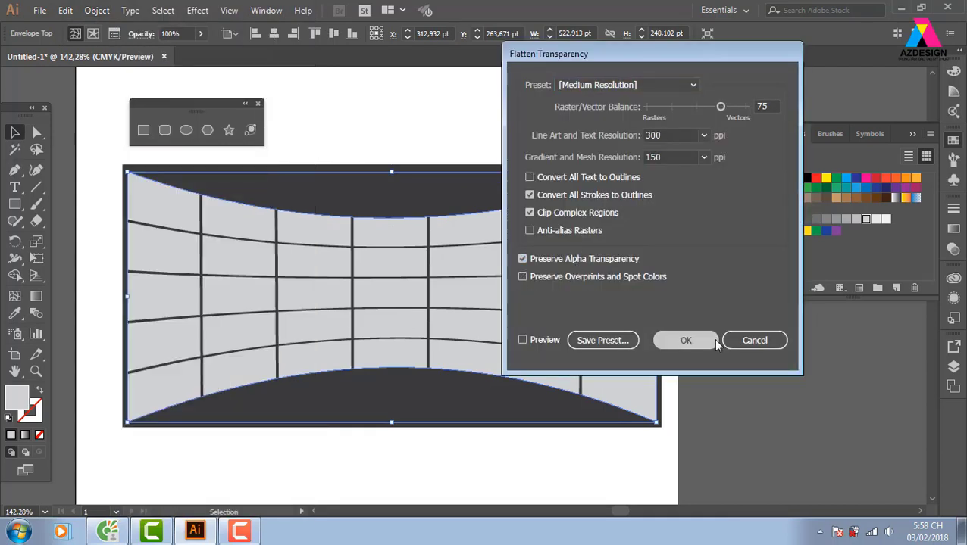
- Ungroup the flattened cell grid and clear the selection
{"action": "left_click", "coordinate": [536, 134]}
{"action": "left_click", "coordinate": [553, 221]}
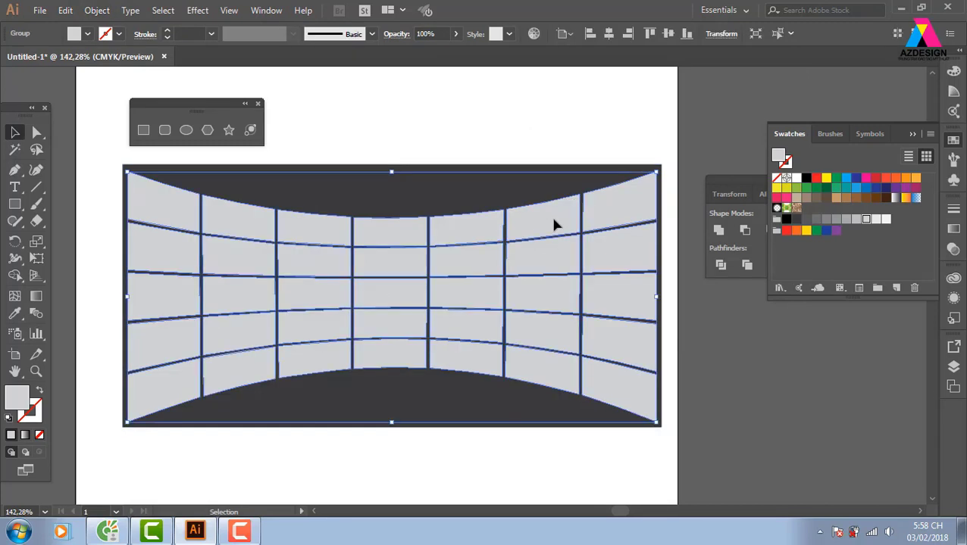
{"action": "right_click", "coordinate": [553, 221]}
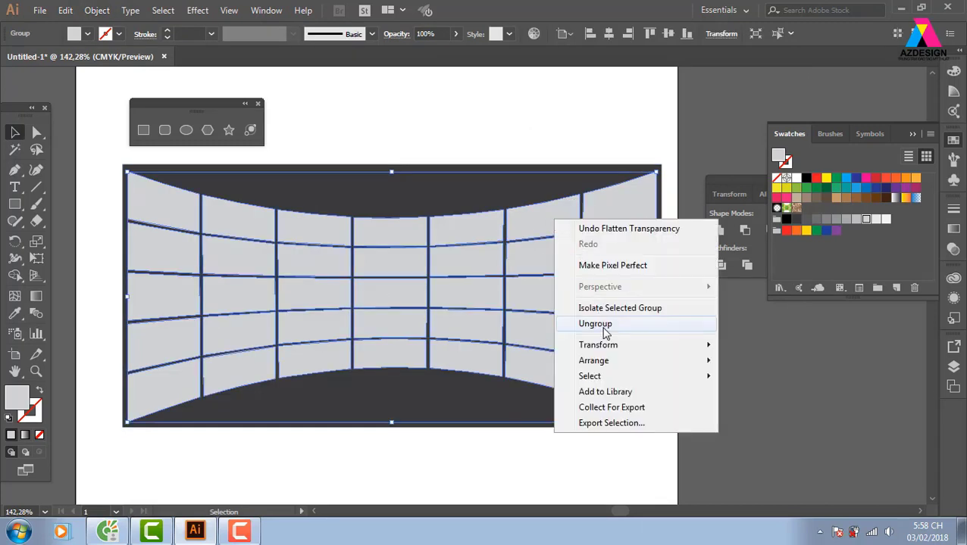
{"action": "left_click", "coordinate": [509, 127]}
{"action": "left_click", "coordinate": [507, 129]}
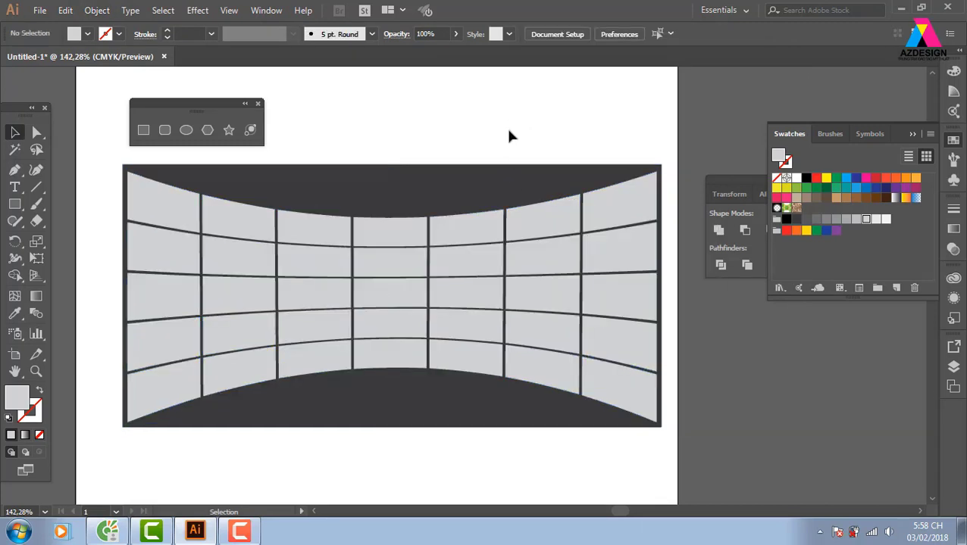
- Make a compound path from the curved light gray cells and deselect it
{"action": "left_click", "coordinate": [168, 211]}
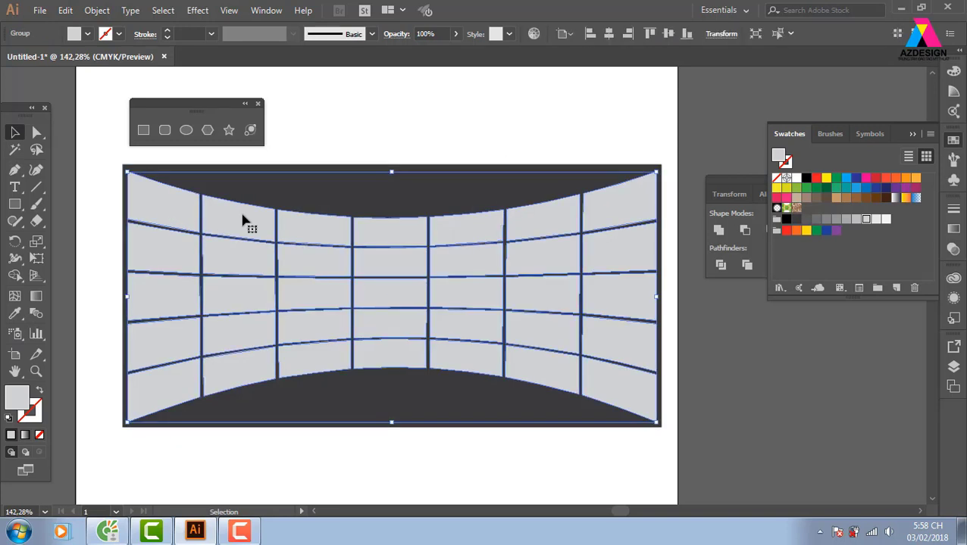
{"action": "left_click", "coordinate": [97, 10]}
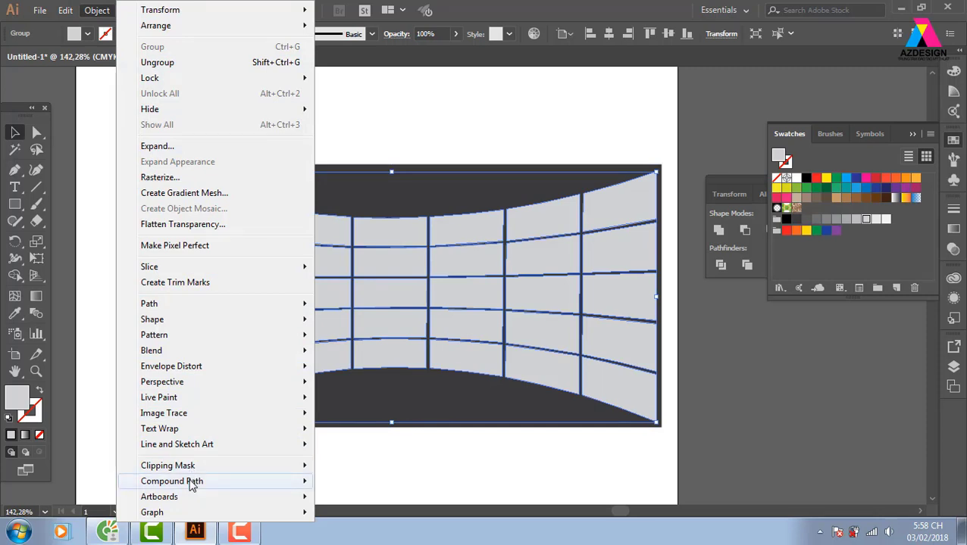
{"action": "mouse_move", "coordinate": [270, 483]}
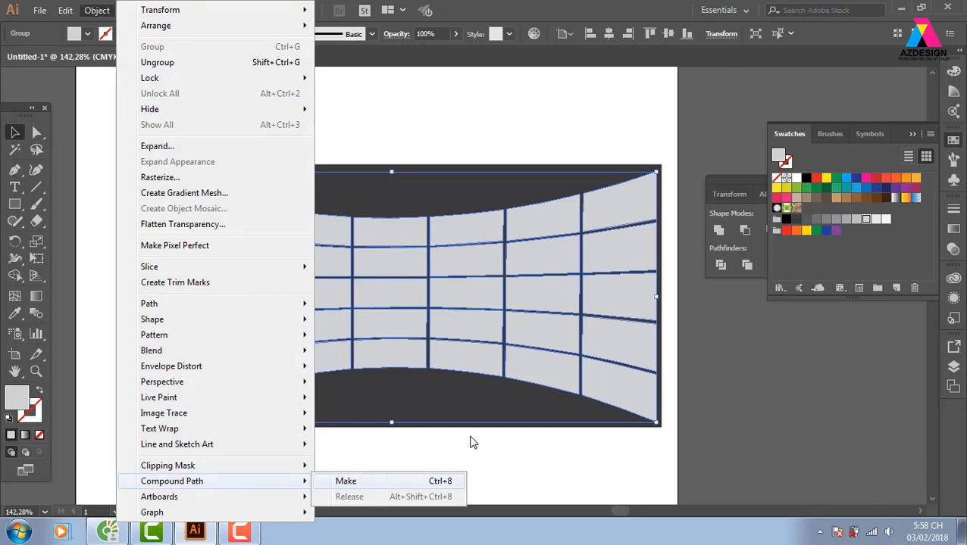
{"action": "left_click", "coordinate": [688, 141]}
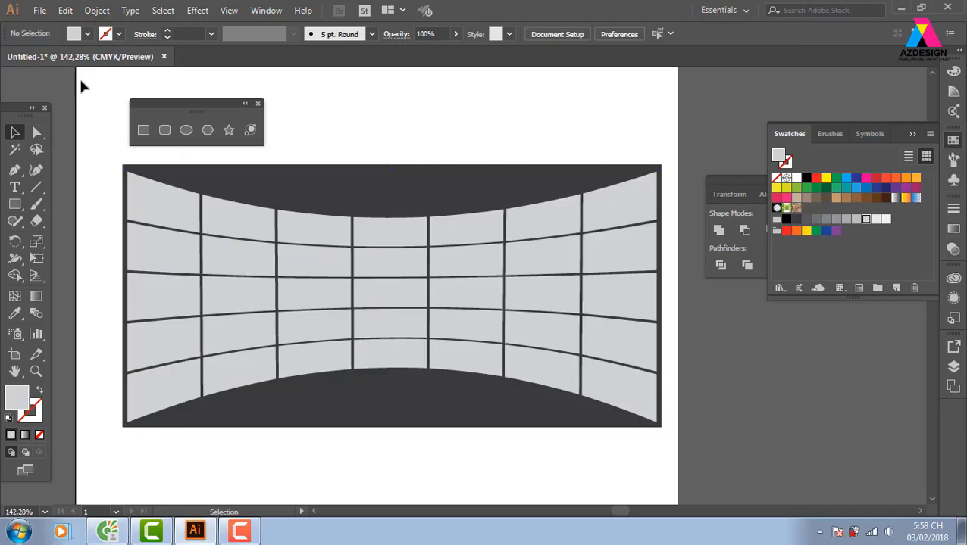
- Start placing an image and browse to the anhwweb folder inside thuvienanh on Local Disk (E:)
{"action": "left_click", "coordinate": [39, 11]}
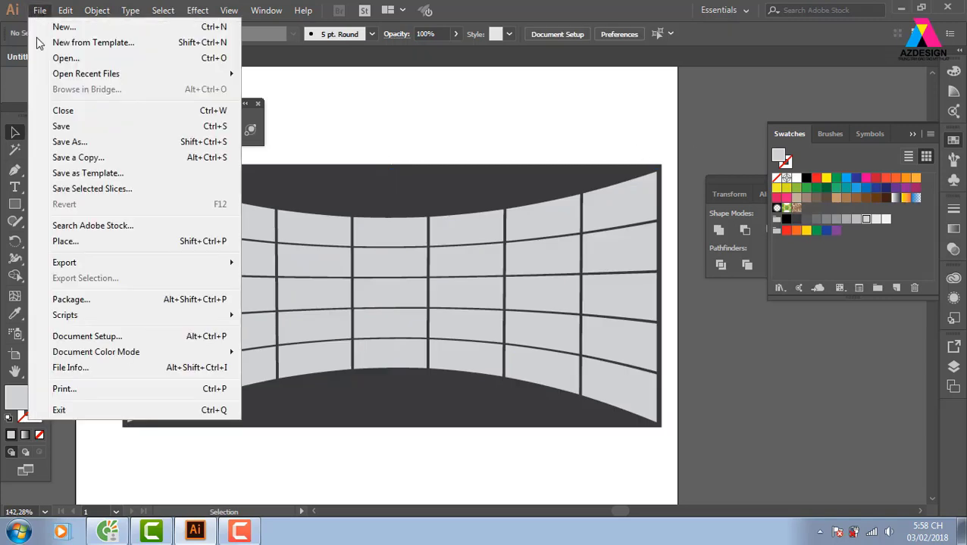
{"action": "left_click", "coordinate": [66, 241]}
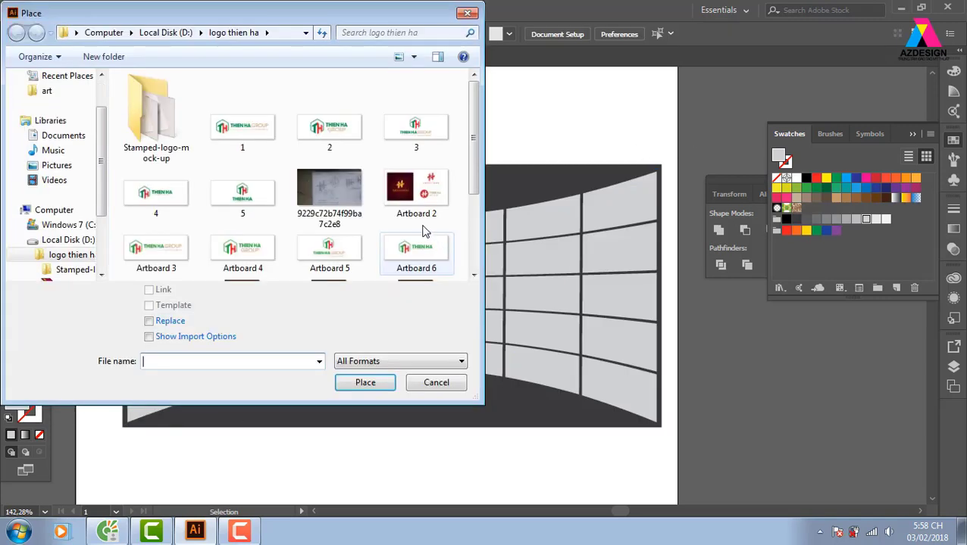
{"action": "left_click", "coordinate": [164, 34]}
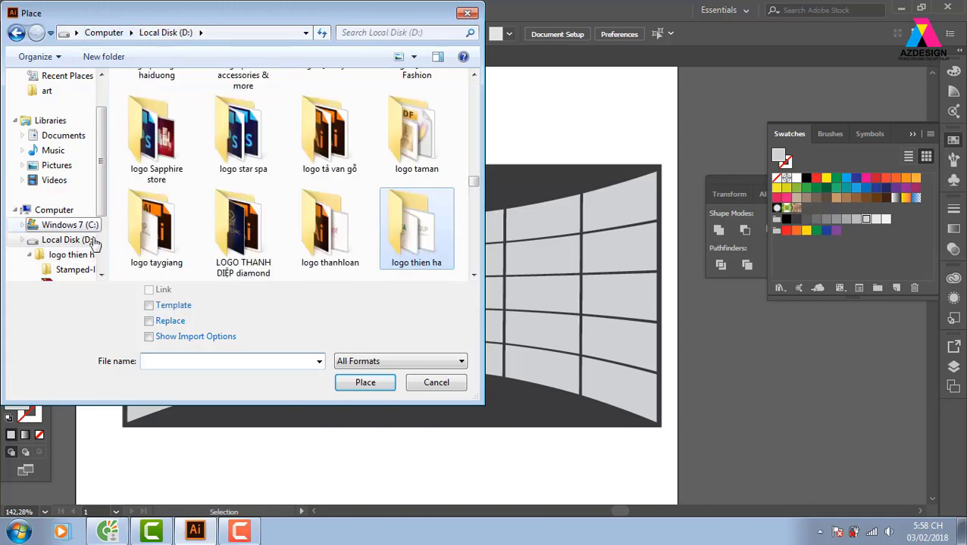
{"action": "scroll", "coordinate": [98, 216], "scroll_direction": "down", "scroll_amount": 1}
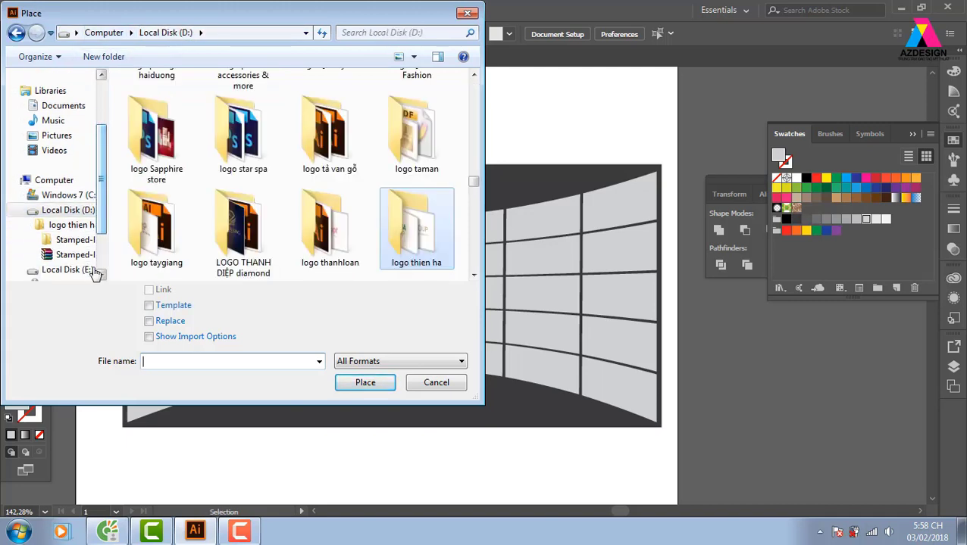
{"action": "left_click", "coordinate": [92, 272]}
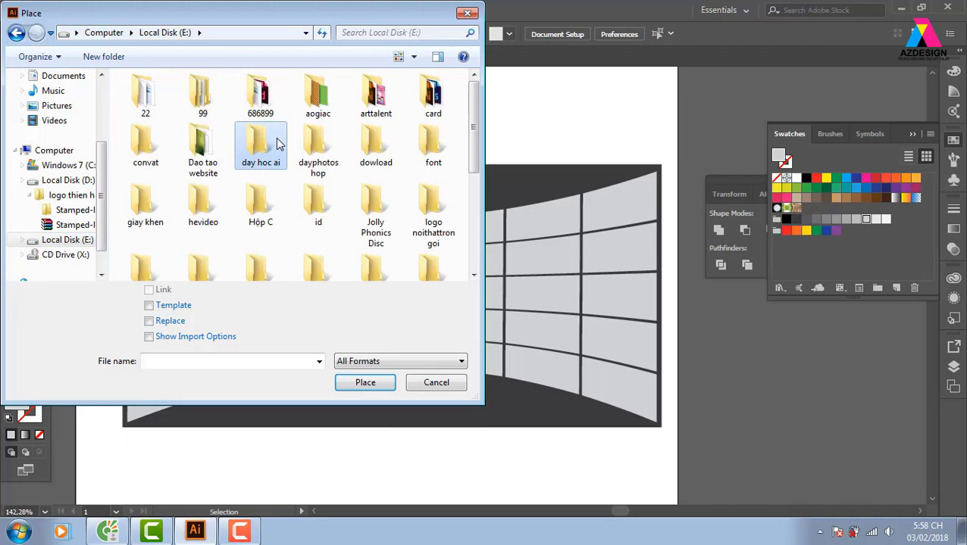
{"action": "scroll", "coordinate": [278, 144], "scroll_direction": "down", "scroll_amount": 3}
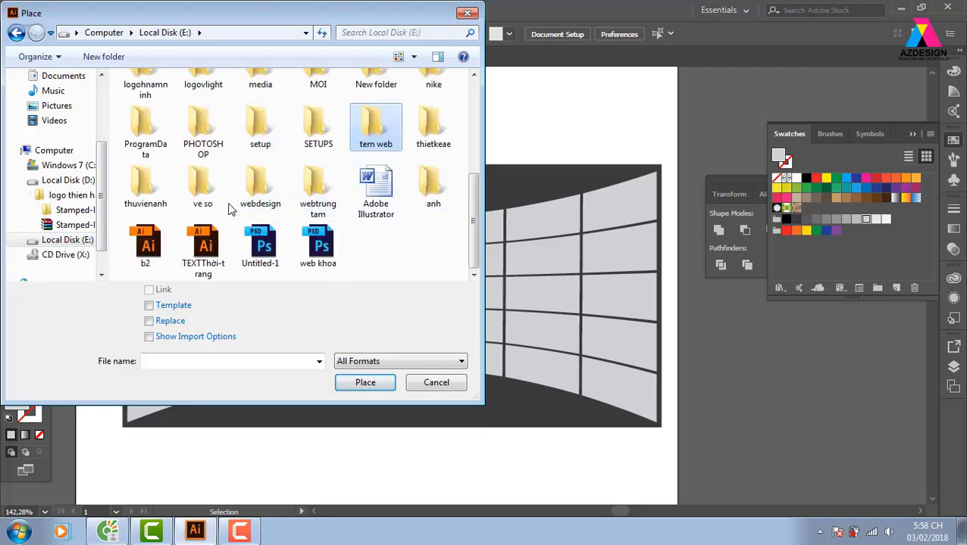
{"action": "double_click", "coordinate": [140, 182]}
{"action": "double_click", "coordinate": [254, 122]}
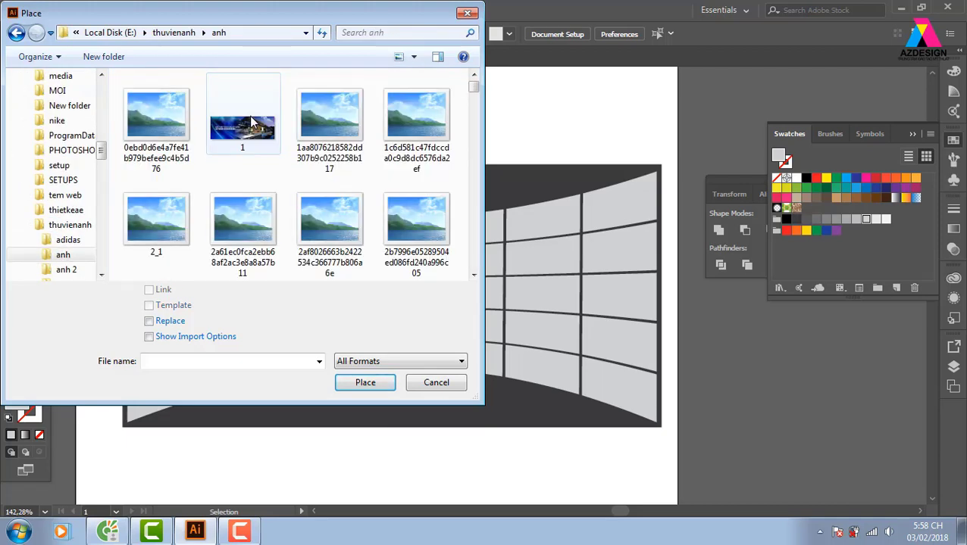
{"action": "key", "text": "BackSpace"}
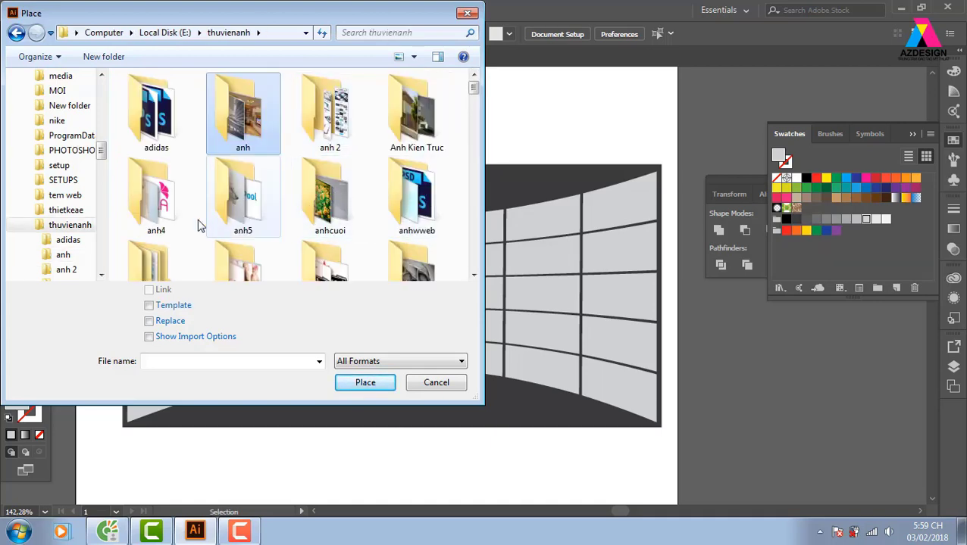
{"action": "double_click", "coordinate": [417, 198]}
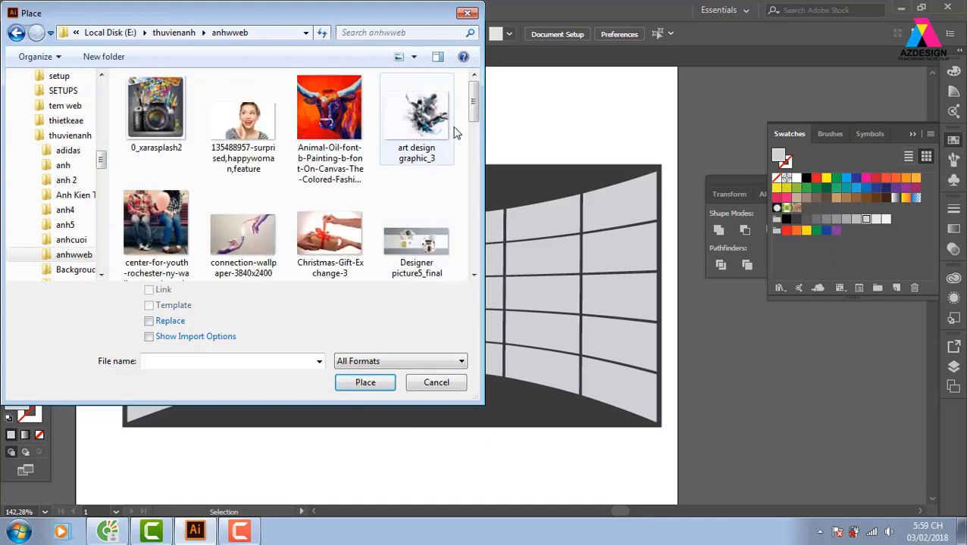
- Place lacoste_company_brand_youth_9729_1600x1200 as a linked image about 557 pt wide over the curved grid
{"action": "left_click_drag", "start_coordinate": [472, 112], "coordinate": [475, 190]}
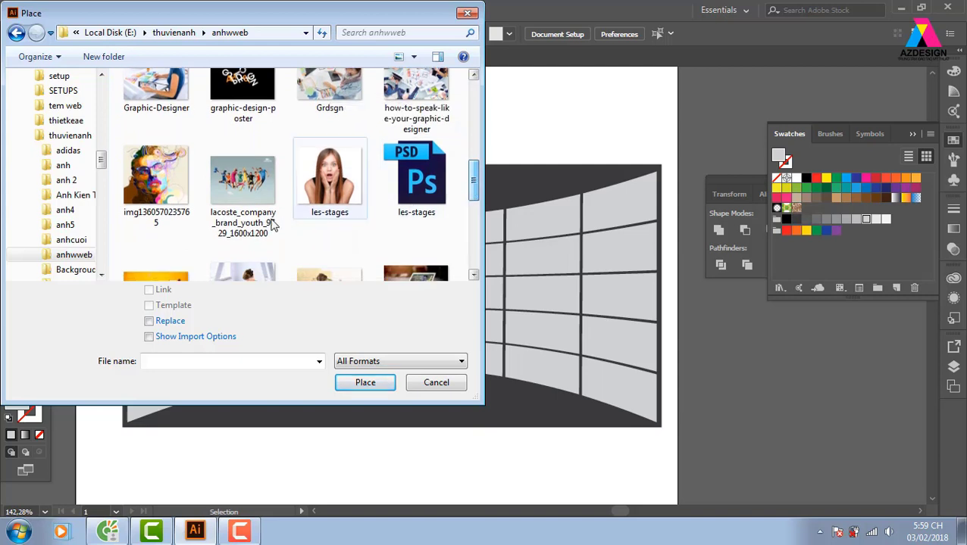
{"action": "left_click", "coordinate": [267, 192]}
{"action": "left_click", "coordinate": [372, 385]}
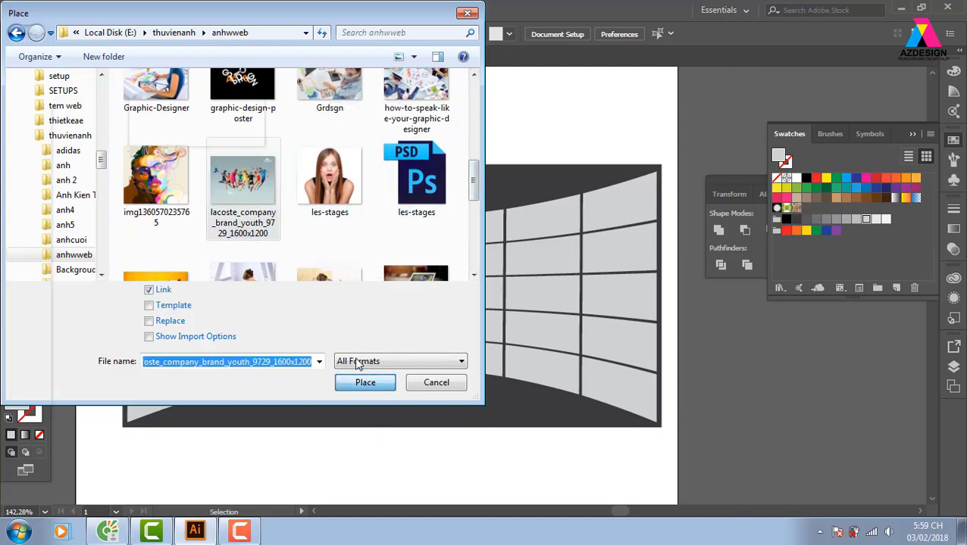
{"action": "left_click_drag", "start_coordinate": [119, 174], "coordinate": [833, 482]}
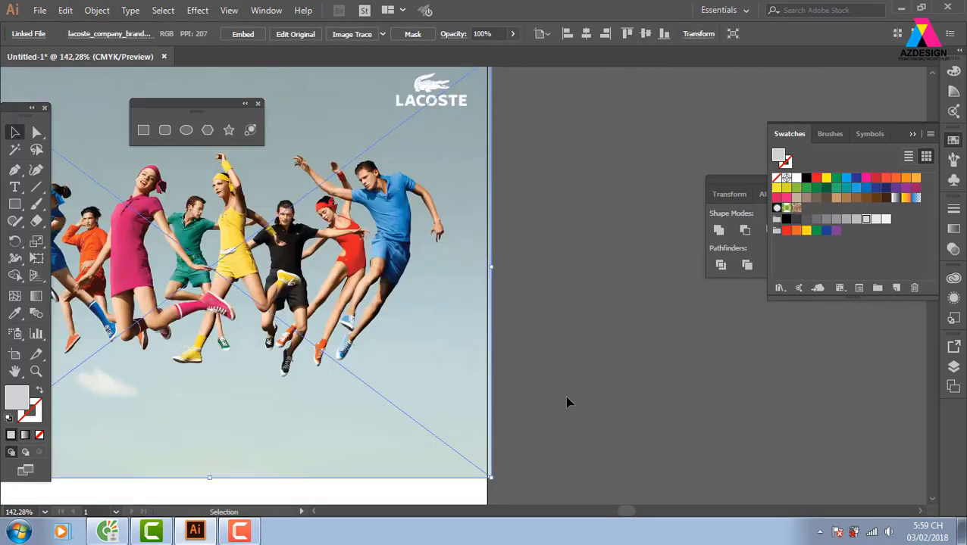
- Send the placed image to the back, behind the cell grid and the dark frame
{"action": "left_click_drag", "start_coordinate": [567, 403], "coordinate": [763, 457]}
{"action": "left_click_drag", "start_coordinate": [485, 356], "coordinate": [544, 419]}
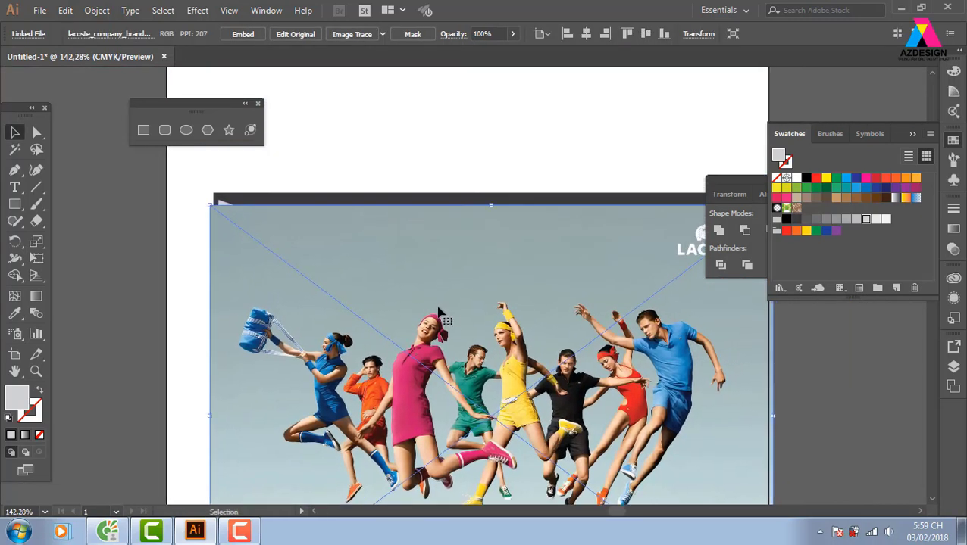
{"action": "left_click_drag", "start_coordinate": [443, 316], "coordinate": [349, 327]}
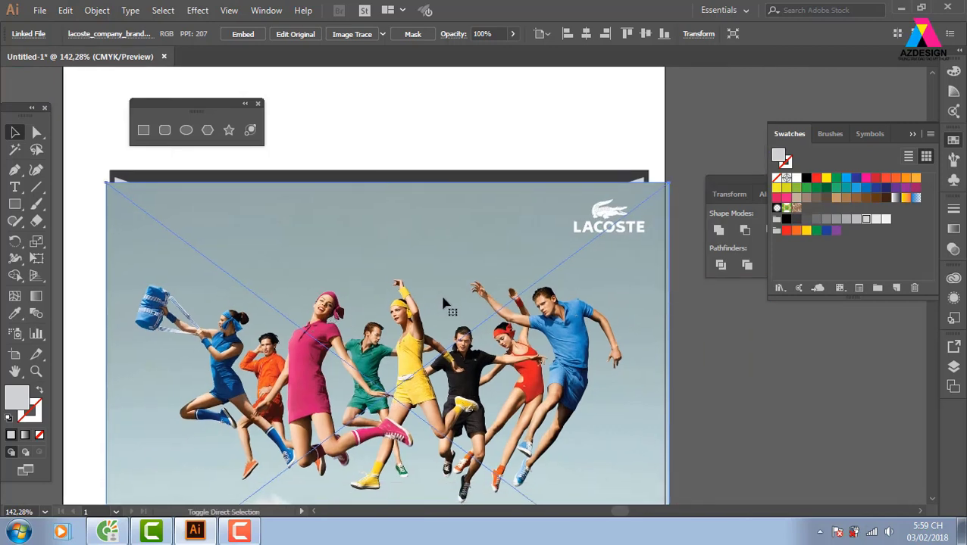
{"action": "key", "text": "ctrl+shift+bracketleft"}
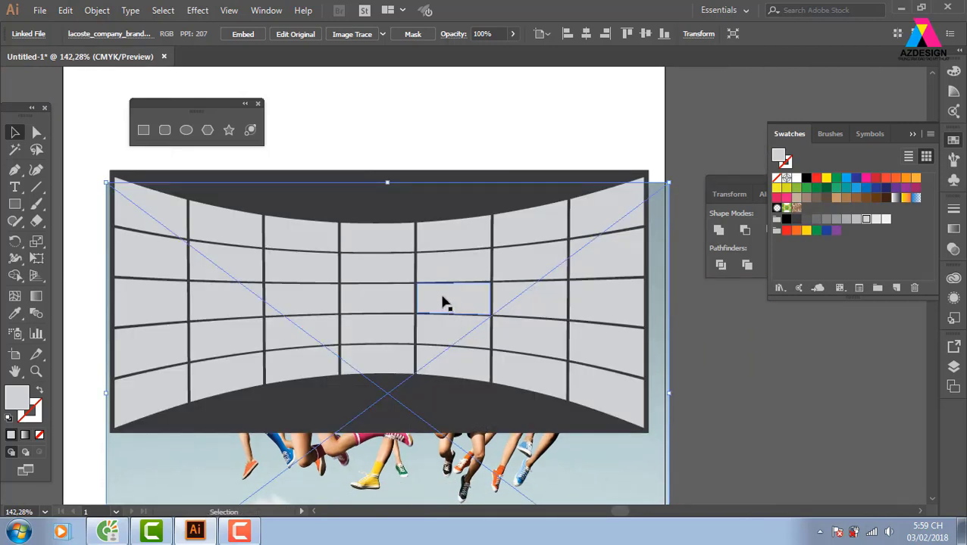
- Try to make a clipping mask from the cell grid and the image, and undo it
{"action": "left_click", "coordinate": [531, 226], "text": "shift"}
{"action": "right_click", "coordinate": [533, 228]}
{"action": "left_click", "coordinate": [566, 330]}
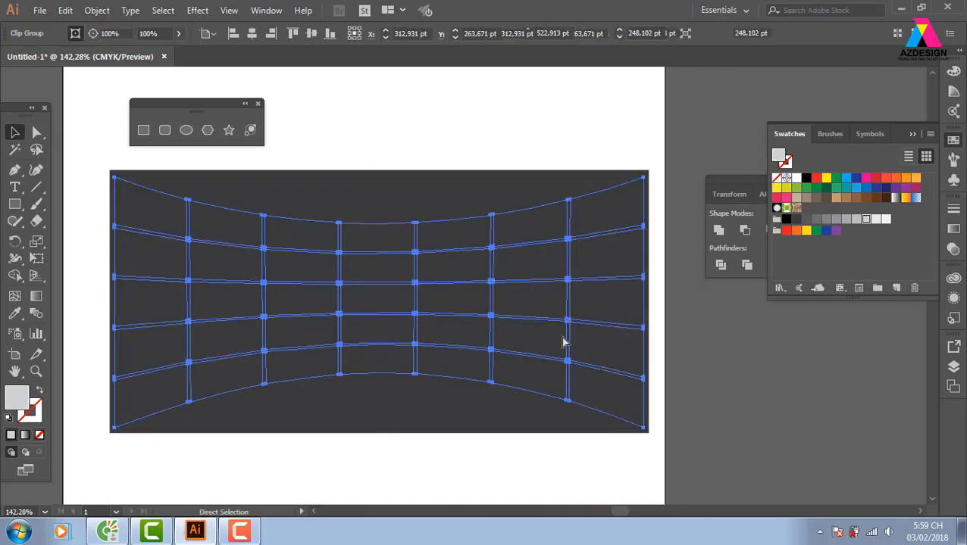
{"action": "key", "text": "ctrl+z"}
- Make a compound path from the grouped light gray cells and deselect it
{"action": "left_click", "coordinate": [600, 218]}
{"action": "right_click", "coordinate": [600, 221]}
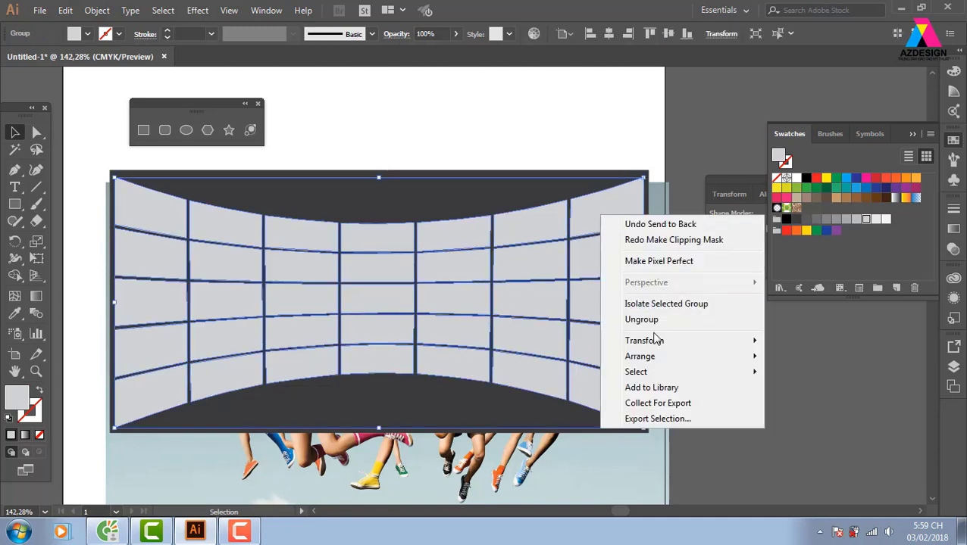
{"action": "left_click", "coordinate": [826, 331]}
{"action": "left_click", "coordinate": [561, 262]}
{"action": "left_click", "coordinate": [97, 10]}
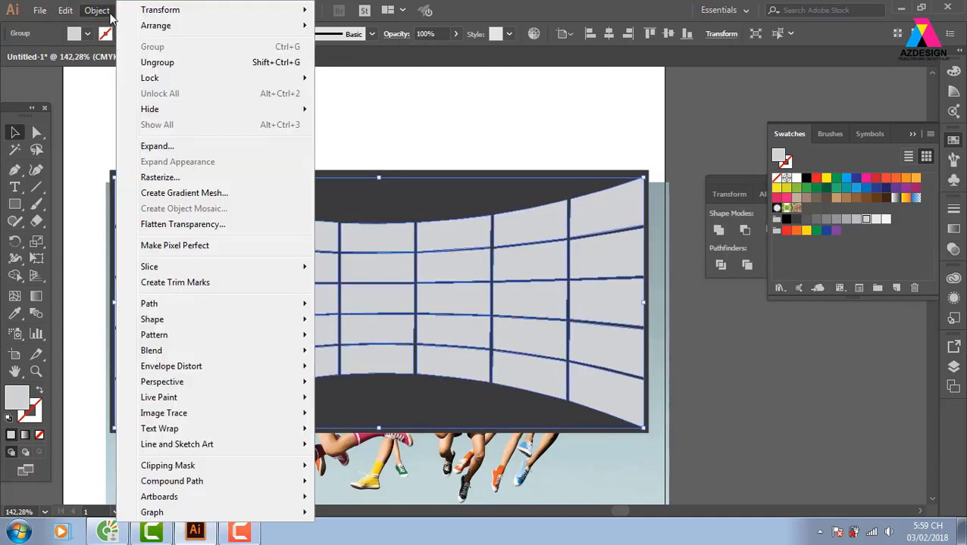
{"action": "mouse_move", "coordinate": [203, 482]}
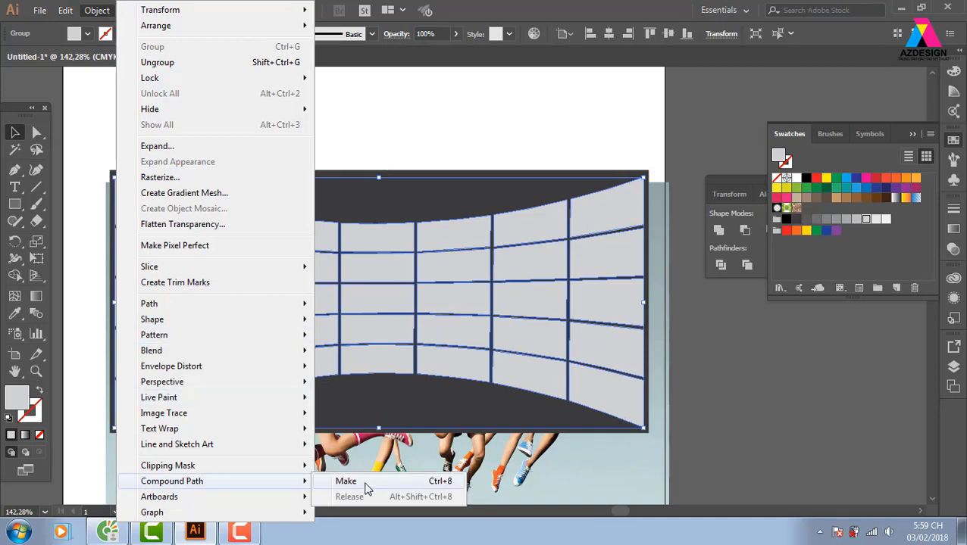
{"action": "left_click", "coordinate": [367, 487]}
{"action": "left_click", "coordinate": [725, 391]}
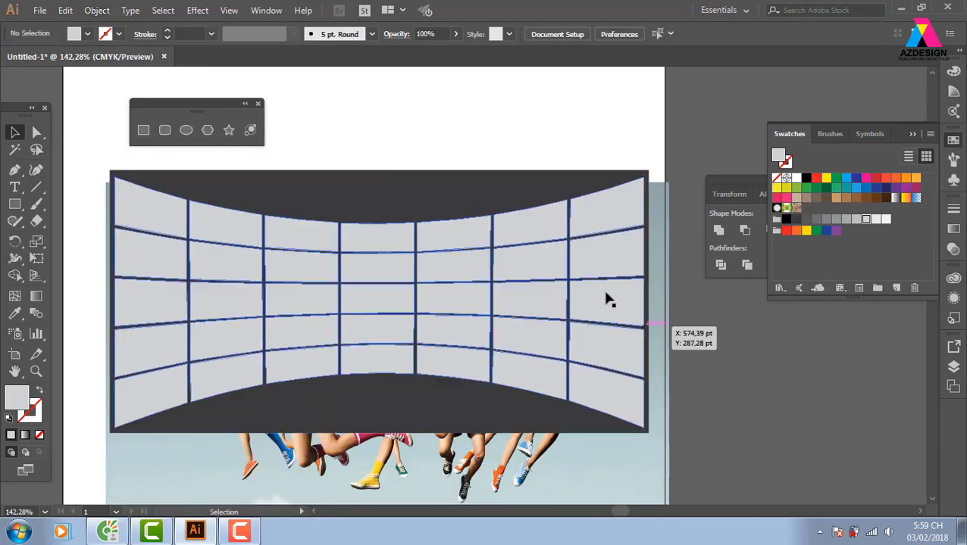
- Make a clipping mask from the compound cell grid and the image behind it
{"action": "left_click", "coordinate": [625, 318]}
{"action": "left_click", "coordinate": [659, 379], "text": "shift"}
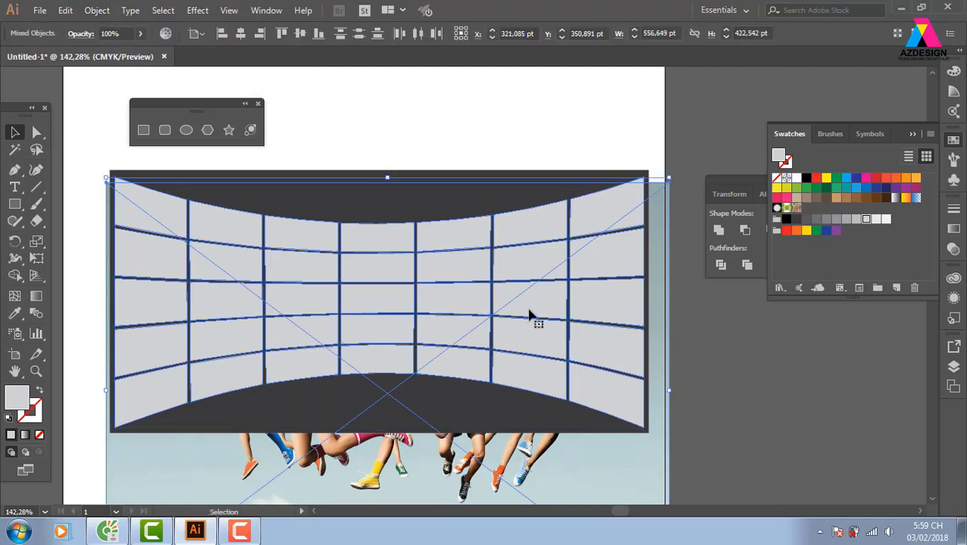
{"action": "right_click", "coordinate": [467, 248]}
{"action": "left_click", "coordinate": [517, 355]}
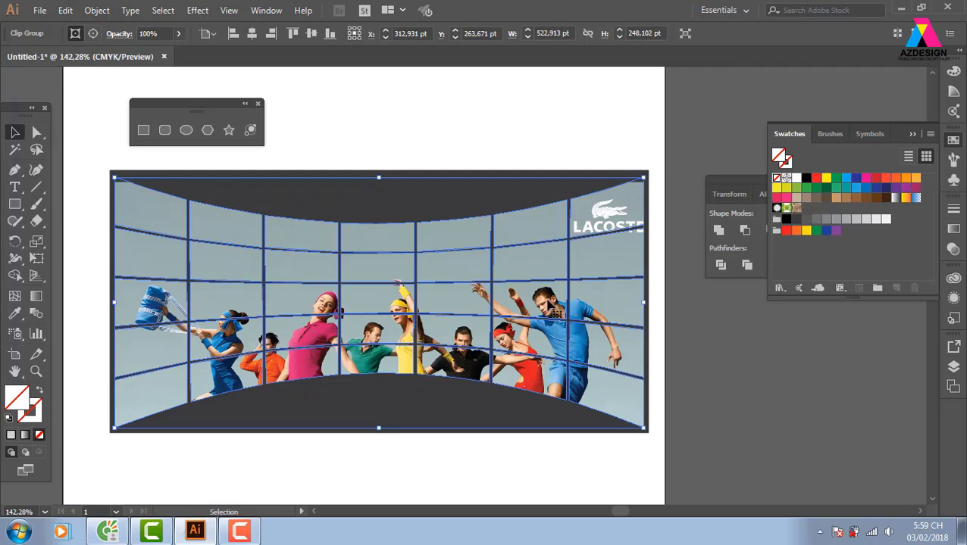
- Isolate the clip group, move the image upward so the figures fill the curved grid, and exit isolation
{"action": "double_click", "coordinate": [552, 311]}
{"action": "left_click", "coordinate": [536, 261]}
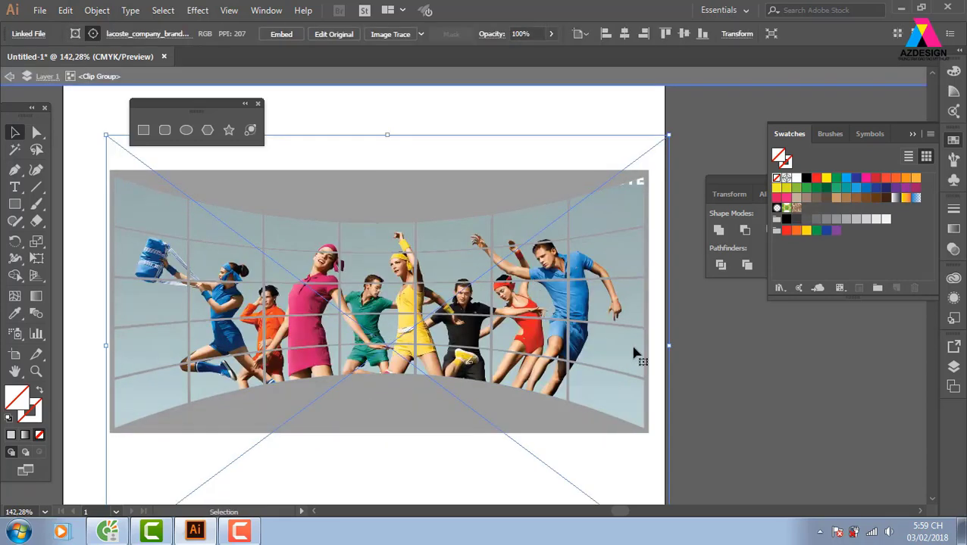
{"action": "double_click", "coordinate": [722, 364]}
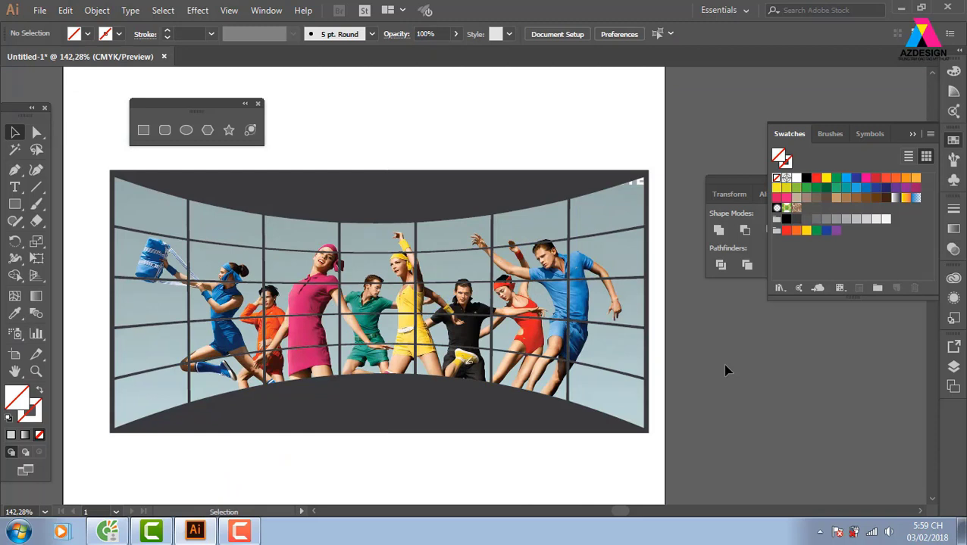
- Undo the image move and the clipping mask
{"action": "key", "text": "ctrl+z"}
{"action": "key", "text": "ctrl+z"}
{"action": "key", "text": "ctrl+z"}
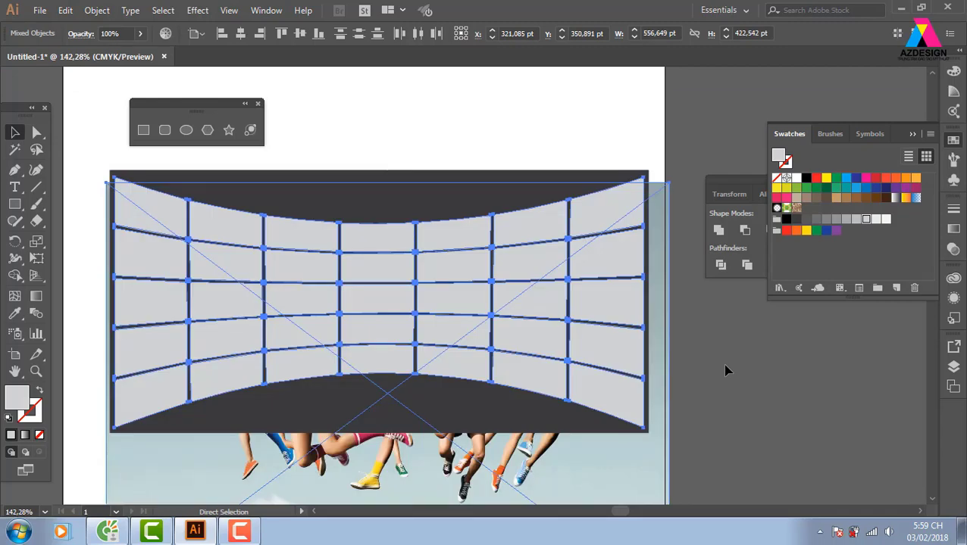
- Bring the image forward so that it sits above the dark frame but below the cells
{"action": "left_click", "coordinate": [765, 386]}
{"action": "left_click", "coordinate": [626, 464]}
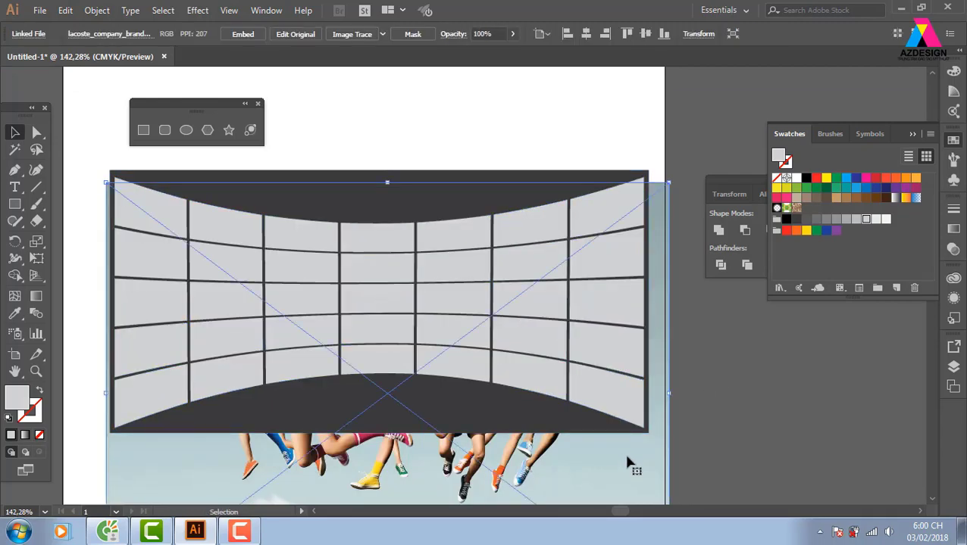
{"action": "key", "text": "ctrl+shift+bracketright"}
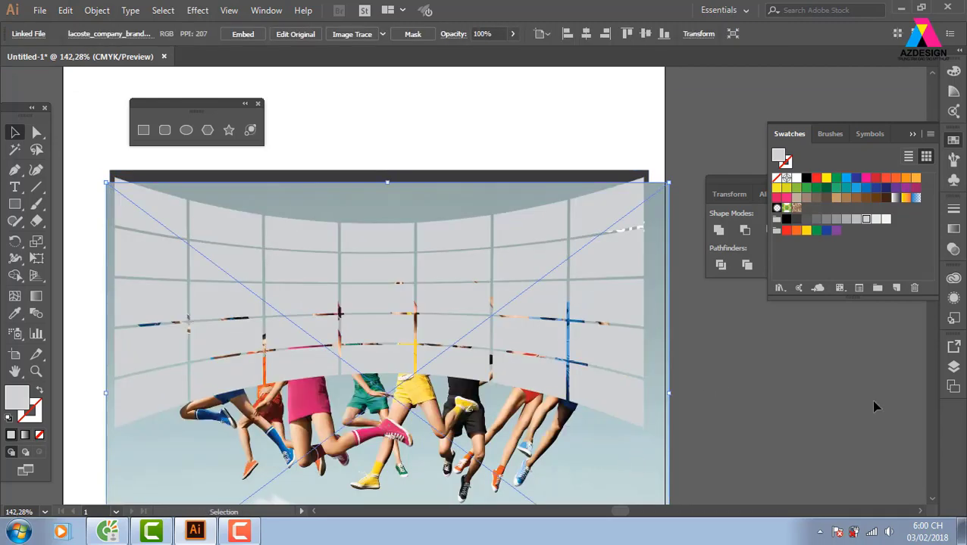
- Release the compound path of the cell grid, test-move a single cell and undo that move
{"action": "left_click", "coordinate": [557, 251]}
{"action": "key", "text": "a"}
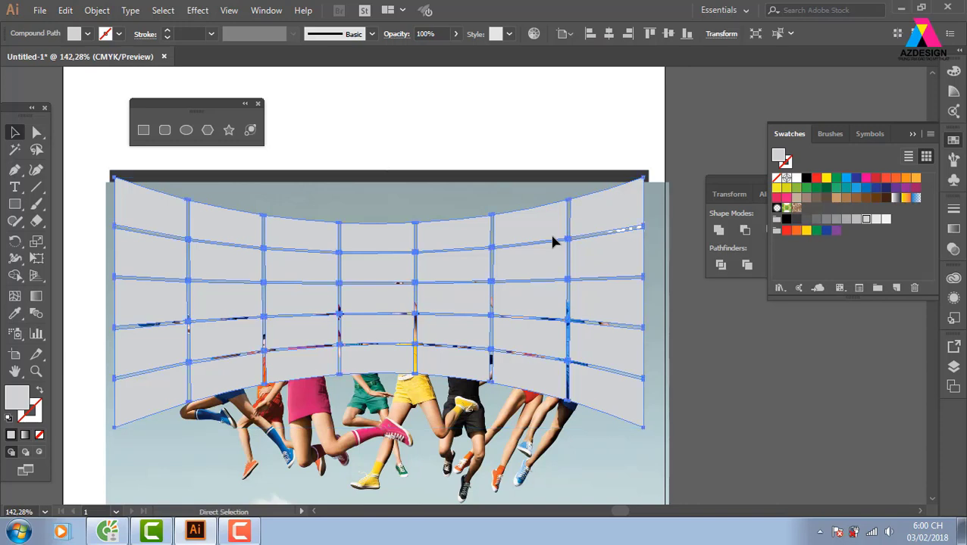
{"action": "key", "text": "v"}
{"action": "right_click", "coordinate": [529, 236]}
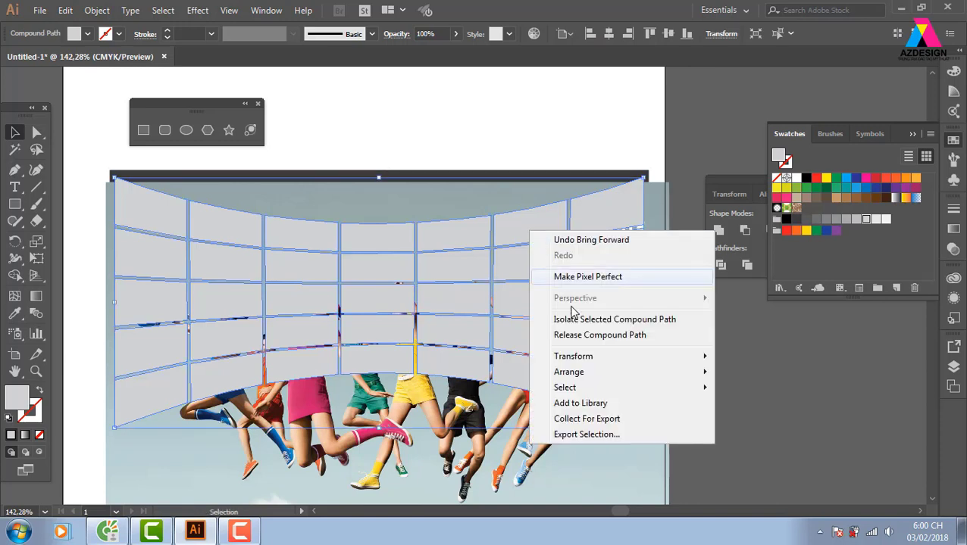
{"action": "left_click", "coordinate": [576, 334]}
{"action": "left_click_drag", "start_coordinate": [626, 235], "coordinate": [656, 235]}
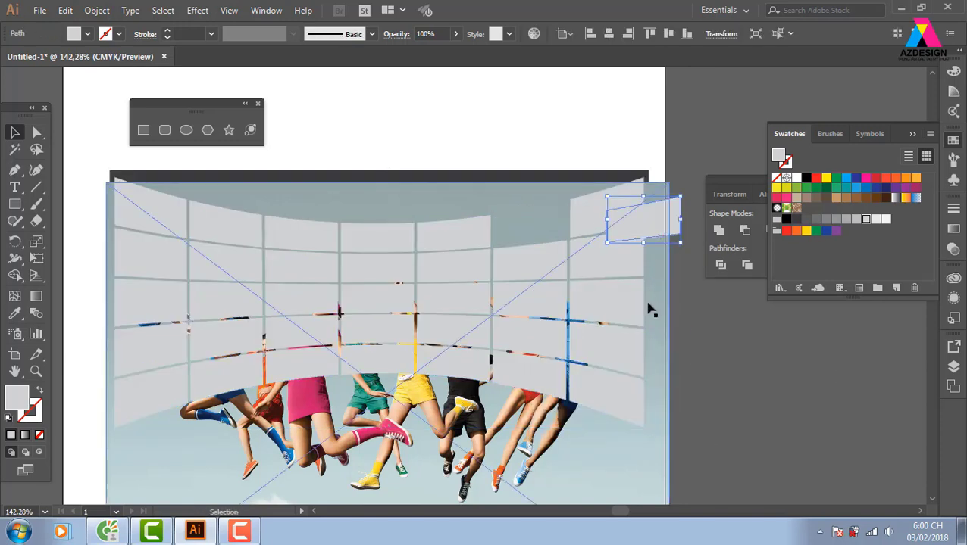
{"action": "key", "text": "ctrl+z"}
- Select all the light gray cells without the dark frame, undo a trial move, and cut the cells
{"action": "left_click_drag", "start_coordinate": [65, 187], "coordinate": [675, 423]}
{"action": "left_click", "coordinate": [604, 205]}
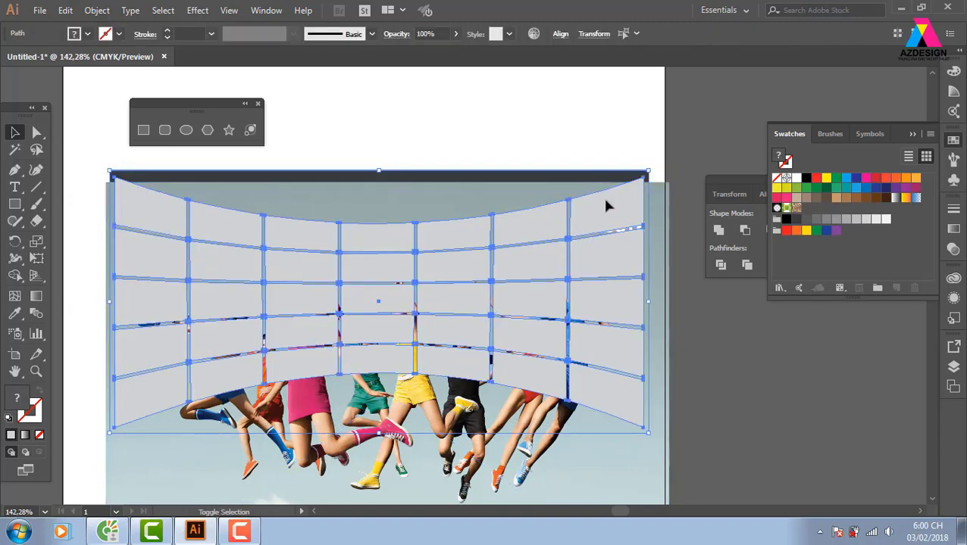
{"action": "left_click_drag", "start_coordinate": [604, 206], "coordinate": [649, 343]}
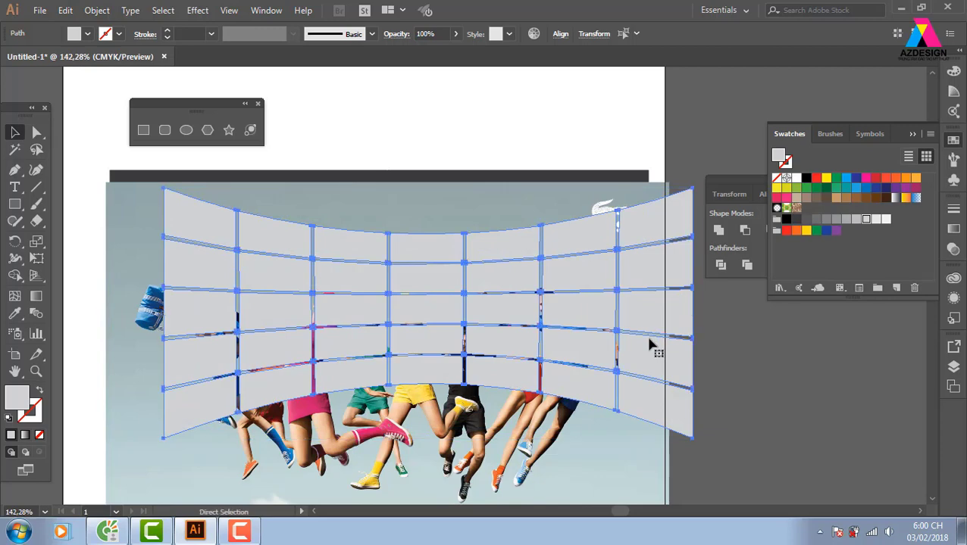
{"action": "key", "text": "ctrl+z"}
{"action": "key", "text": "Delete"}
- Create a clipping opacity mask on the image and paste the cut cells in place inside it
{"action": "left_click", "coordinate": [566, 378]}
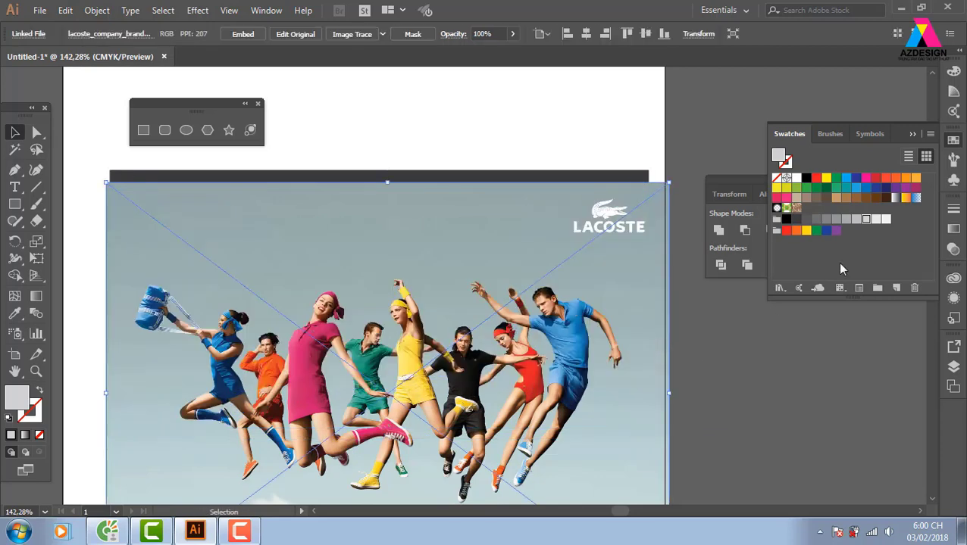
{"action": "left_click", "coordinate": [953, 249]}
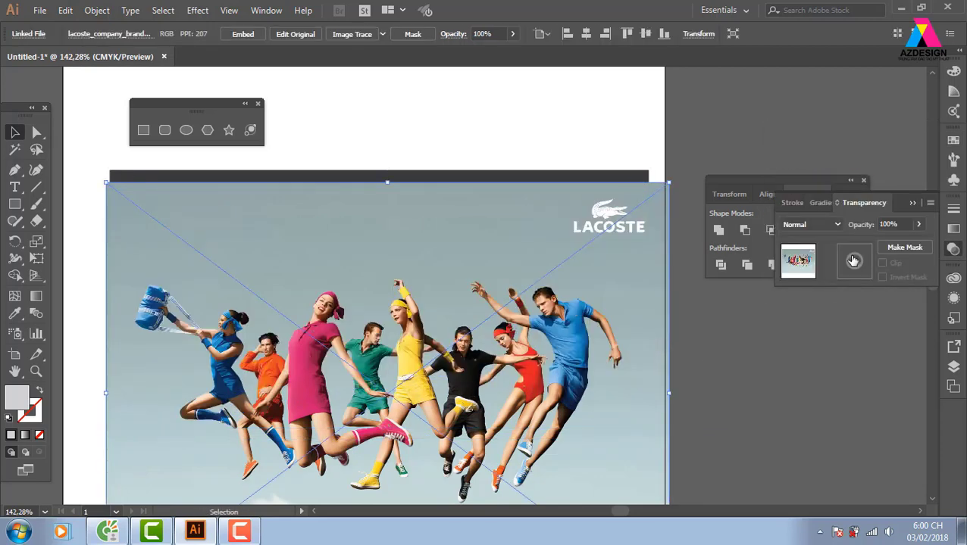
{"action": "left_click", "coordinate": [853, 261]}
{"action": "key", "text": "ctrl+f"}
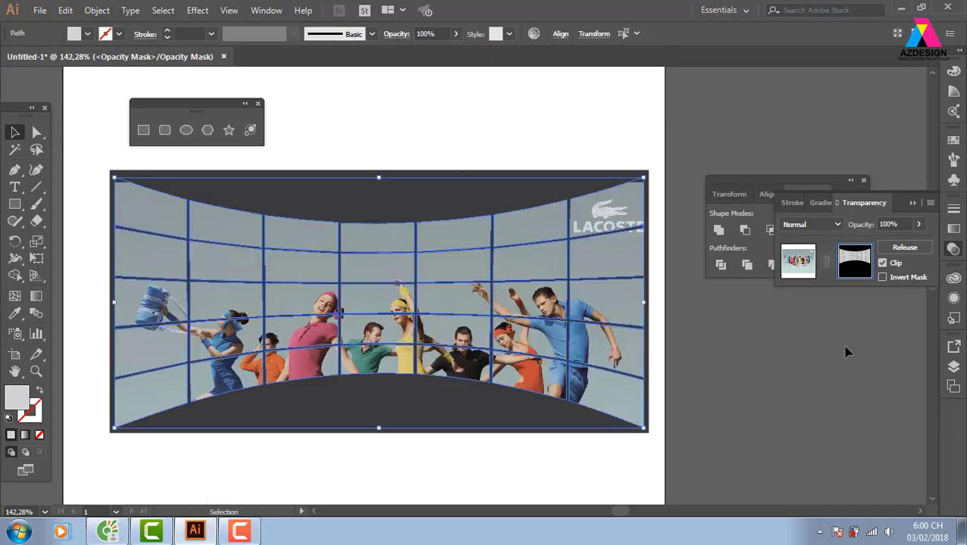
- Lower the opacity of the mask cell over the Lacoste logo to 60%
{"action": "left_click", "coordinate": [609, 215]}
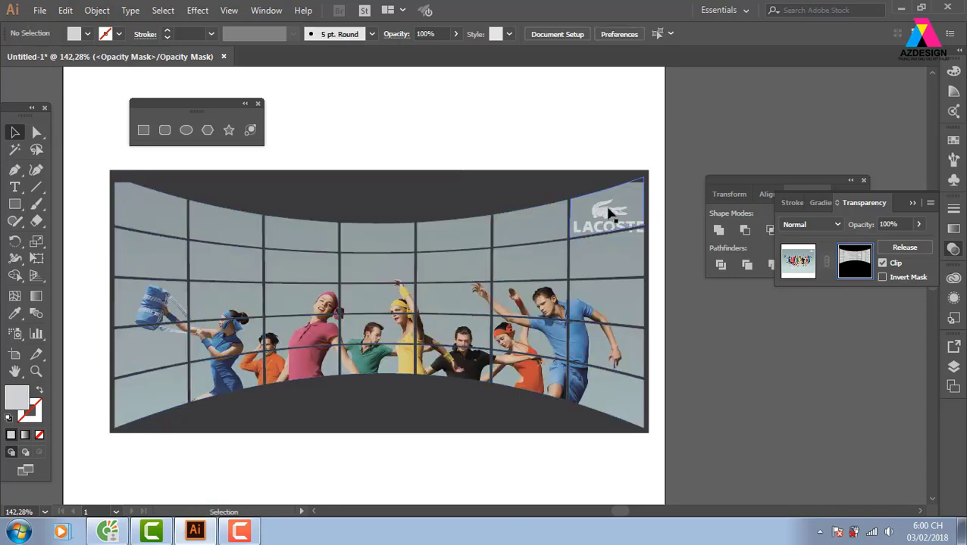
{"action": "left_click", "coordinate": [456, 33]}
{"action": "left_click_drag", "start_coordinate": [453, 51], "coordinate": [432, 51]}
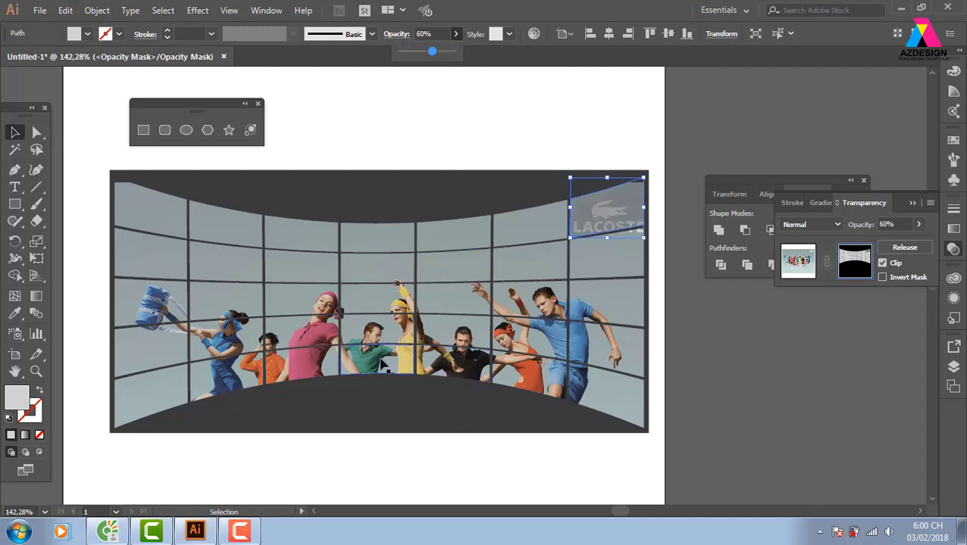
- Delete four mask cells: the middle top one, the second and last in the first column, and the fourth in the last column
{"action": "left_click", "coordinate": [380, 255]}
{"action": "key", "text": "Delete"}
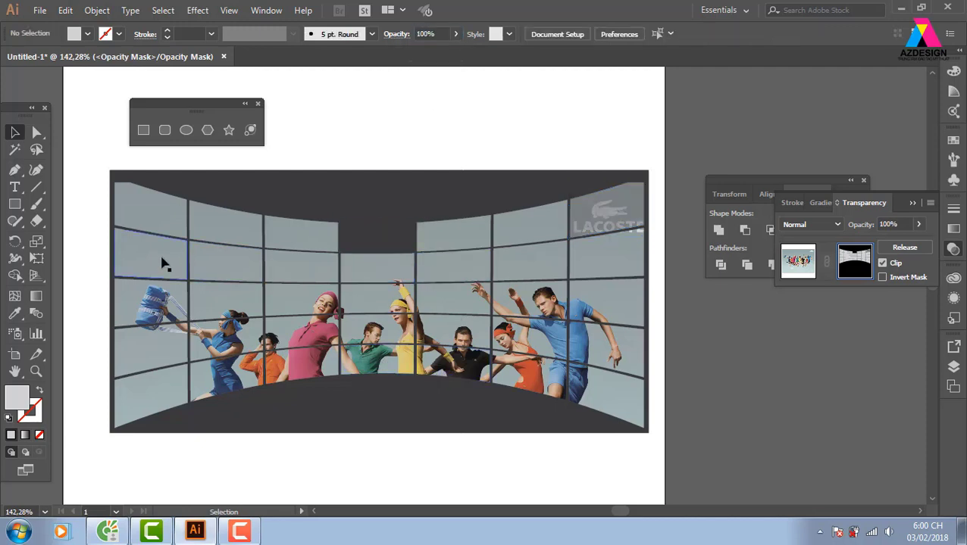
{"action": "left_click", "coordinate": [153, 257]}
{"action": "key", "text": "Delete"}
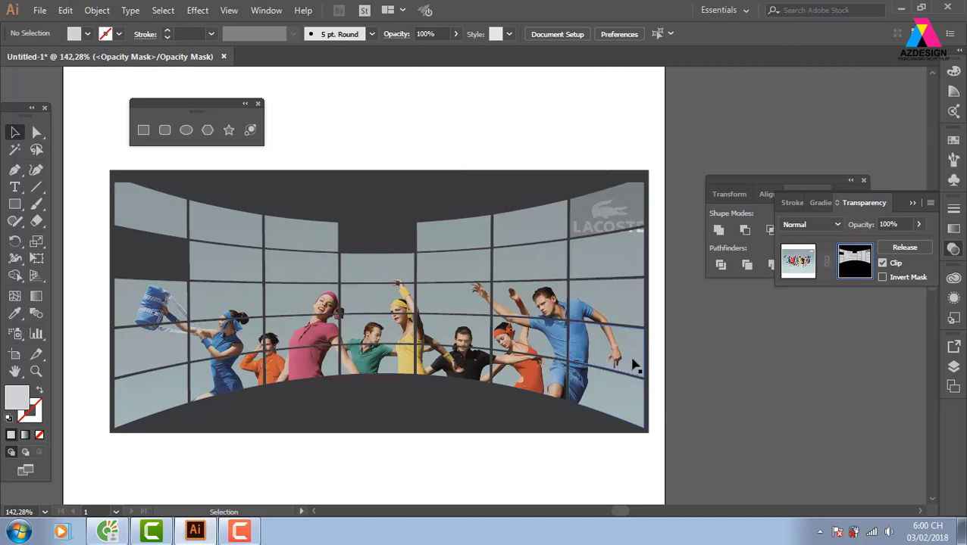
{"action": "left_click", "coordinate": [634, 362]}
{"action": "key", "text": "Delete"}
{"action": "left_click", "coordinate": [155, 398]}
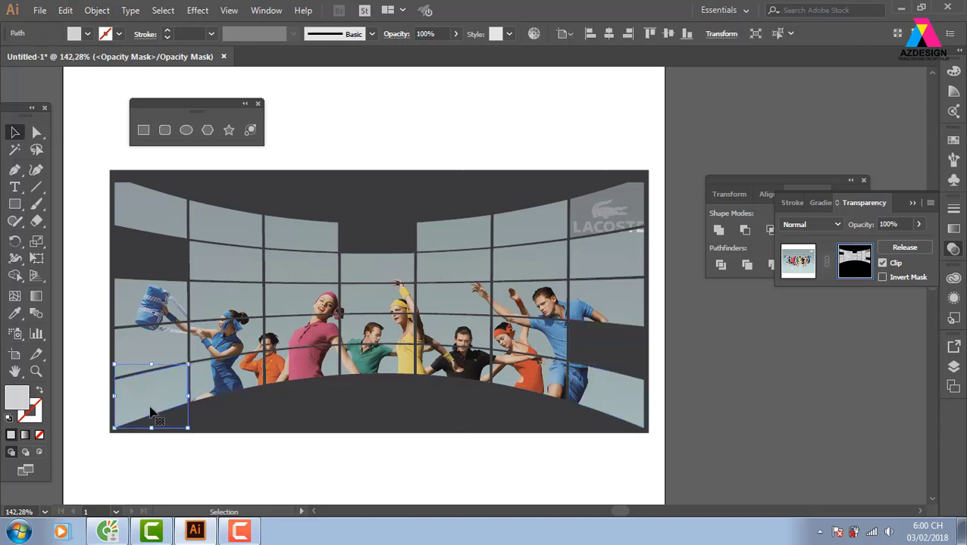
{"action": "key", "text": "Delete"}
- Lower the opacity of the fourth cell in the first column to 48% and the second cell in the fifth column to 51%
{"action": "left_click", "coordinate": [149, 359]}
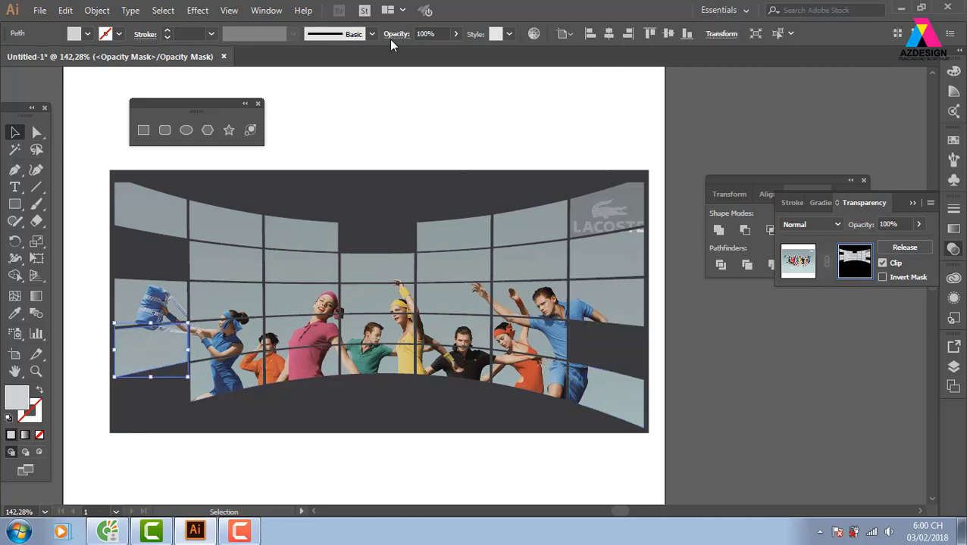
{"action": "left_click", "coordinate": [455, 34]}
{"action": "left_click_drag", "start_coordinate": [434, 51], "coordinate": [427, 60]}
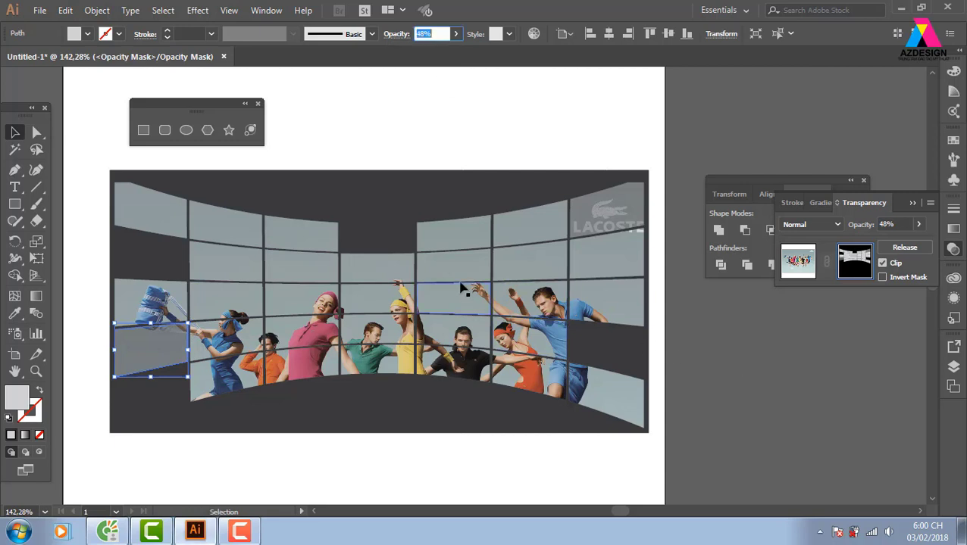
{"action": "left_click", "coordinate": [460, 274]}
{"action": "left_click", "coordinate": [456, 34]}
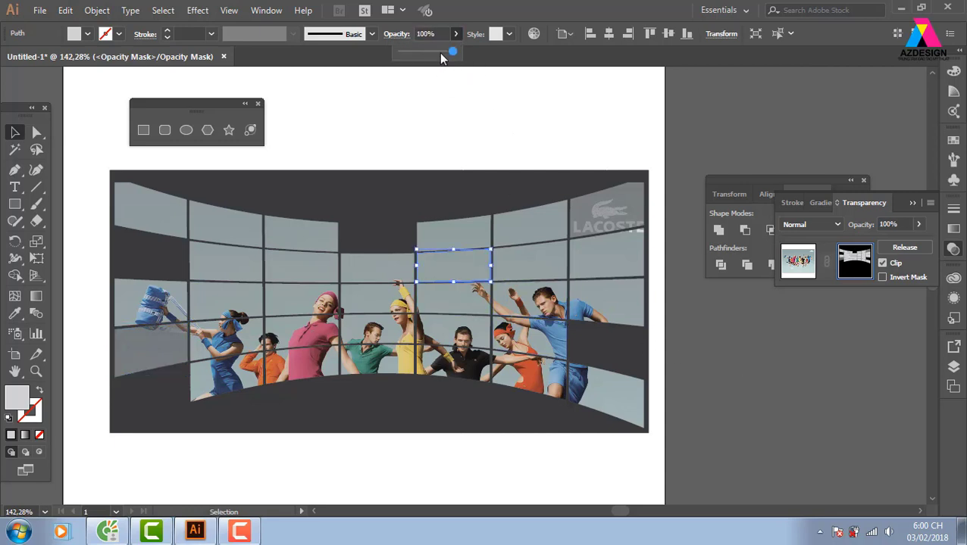
{"action": "left_click_drag", "start_coordinate": [451, 52], "coordinate": [422, 53]}
{"action": "left_click", "coordinate": [718, 140]}
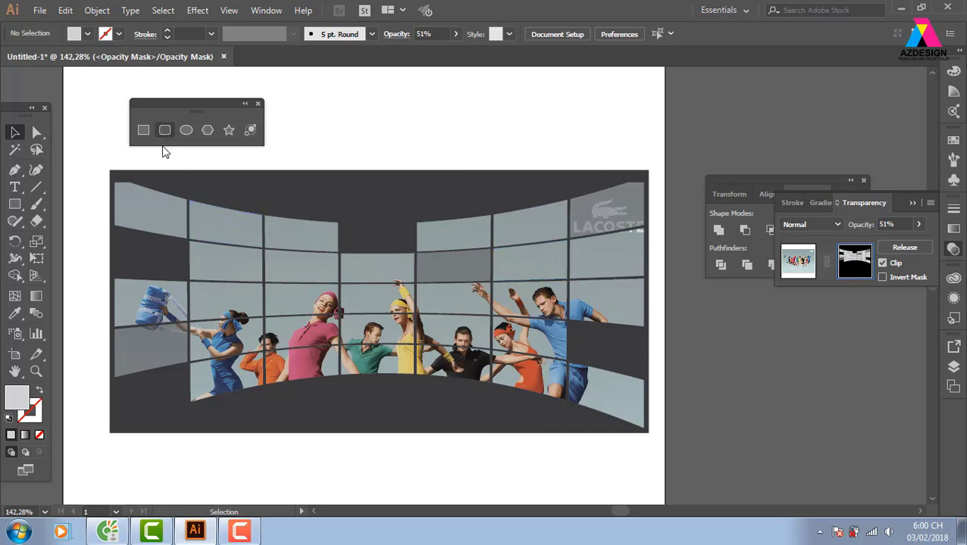
- Leave opacity mask editing and return to the normal artwork
{"action": "key", "text": "ctrl+minus"}
{"action": "key", "text": "ctrl+minus"}
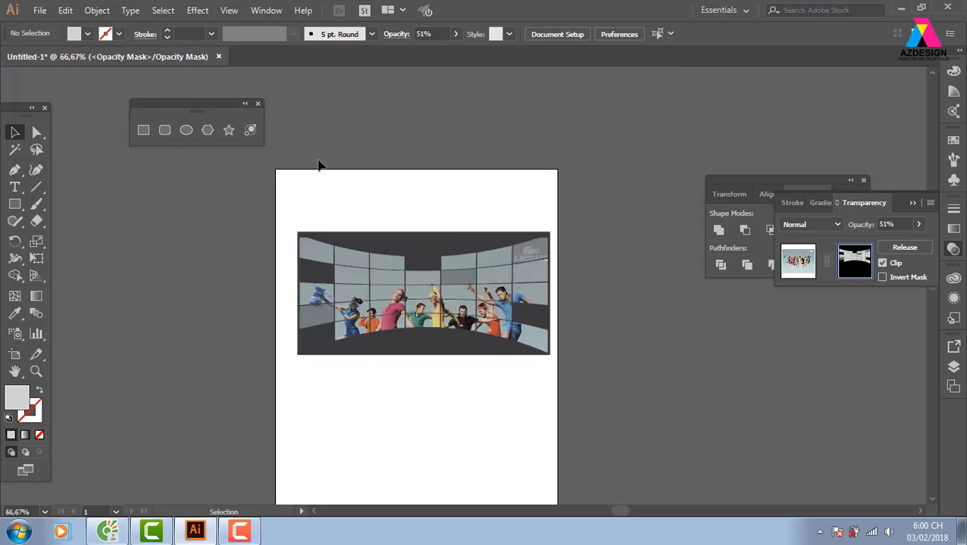
{"action": "left_click_drag", "start_coordinate": [595, 296], "coordinate": [590, 240]}
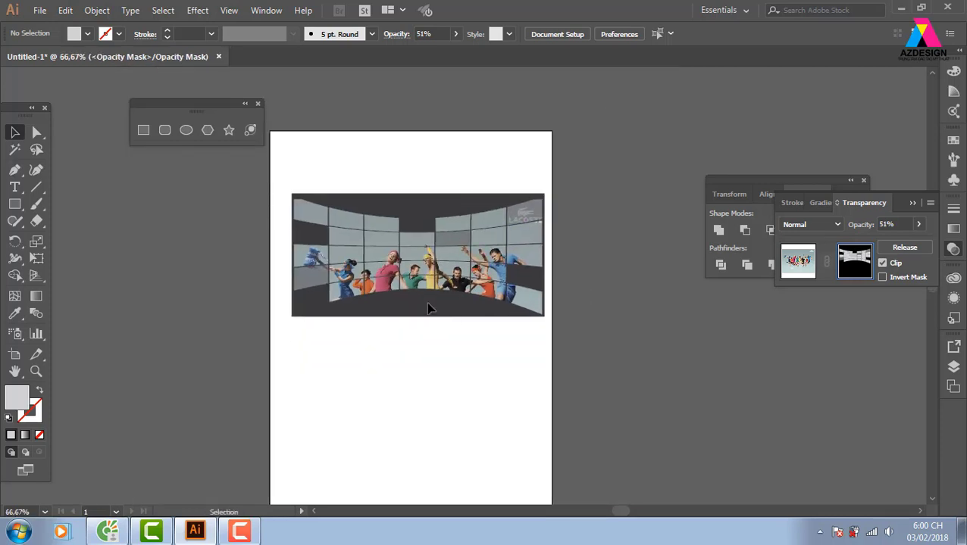
{"action": "left_click", "coordinate": [798, 262]}
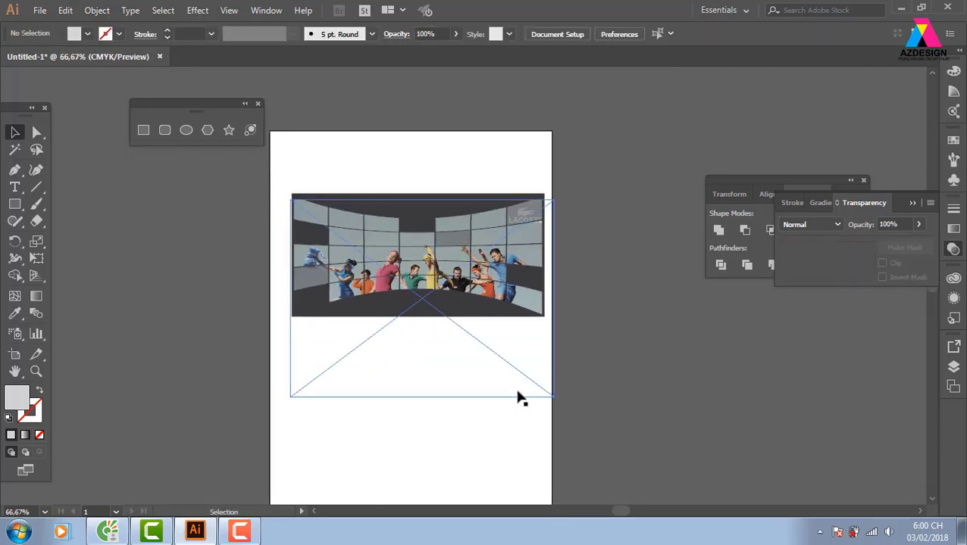
- Duplicate the dark frame rectangle into the empty area below the Lacoste artwork
{"action": "scroll", "coordinate": [552, 278], "scroll_direction": "down", "scroll_amount": 2}
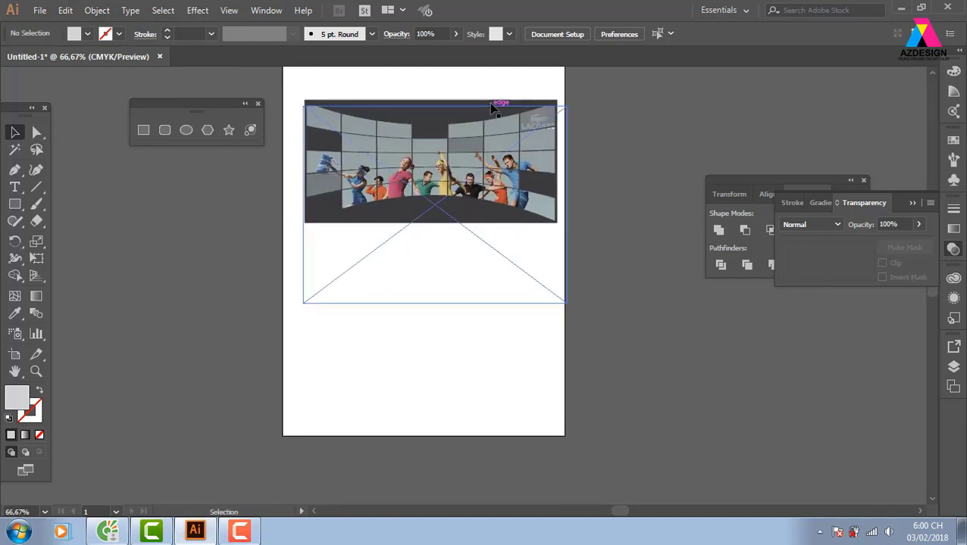
{"action": "left_click_drag", "start_coordinate": [491, 102], "coordinate": [334, 296]}
{"action": "left_click_drag", "start_coordinate": [287, 344], "coordinate": [459, 320]}
{"action": "left_click", "coordinate": [710, 373]}
- Draw a tall, narrow rounded rectangle beside the artboard and increase its corner radius until both ends are fully round
{"action": "key", "text": "z"}
{"action": "left_click_drag", "start_coordinate": [300, 205], "coordinate": [776, 416]}
{"action": "left_click_drag", "start_coordinate": [579, 273], "coordinate": [604, 272]}
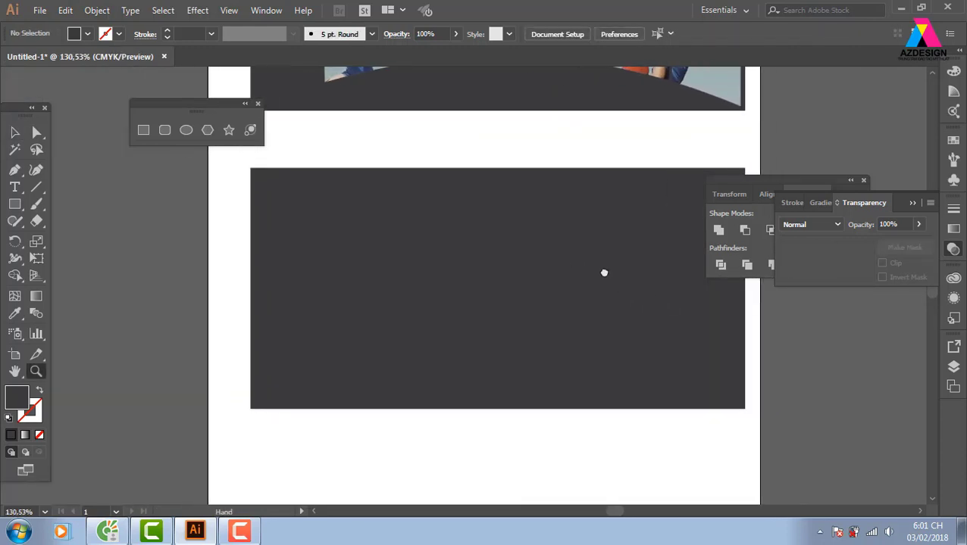
{"action": "left_click", "coordinate": [165, 133]}
{"action": "left_click_drag", "start_coordinate": [121, 276], "coordinate": [170, 465]}
{"action": "key", "text": "Up"}
{"action": "key", "text": "Up"}
{"action": "key", "text": "Up"}
{"action": "key", "text": "Up"}
{"action": "key", "text": "Up"}
{"action": "key", "text": "Up"}
{"action": "key", "text": "Up"}
{"action": "key", "text": "Up"}
{"action": "key", "text": "Up"}
{"action": "key", "text": "Up"}
{"action": "key", "text": "Down"}
{"action": "key", "text": "Down"}
{"action": "key", "text": "Down"}
{"action": "key", "text": "Down"}
{"action": "key", "text": "Down"}
{"action": "key", "text": "Down"}
{"action": "key", "text": "Down"}
{"action": "key", "text": "Down"}
{"action": "key", "text": "Down"}
{"action": "key", "text": "Down"}
{"action": "key", "text": "Down"}
{"action": "key", "text": "Up"}
{"action": "key", "text": "Up"}
{"action": "key", "text": "Up"}
{"action": "key", "text": "Up"}
{"action": "key", "text": "Up"}
{"action": "key", "text": "Up"}
{"action": "key", "text": "Up"}
{"action": "key", "text": "Up"}
{"action": "key", "text": "Up"}
{"action": "key", "text": "Up"}
{"action": "key", "text": "Up"}
{"action": "key", "text": "Up"}
{"action": "key", "text": "Up"}
{"action": "key", "text": "Up"}
{"action": "key", "text": "Up"}
{"action": "key", "text": "Up"}
{"action": "key", "text": "Up"}
{"action": "key", "text": "Up"}
{"action": "key", "text": "Up"}
{"action": "key", "text": "Up"}
{"action": "key", "text": "Up"}
{"action": "key", "text": "Up"}
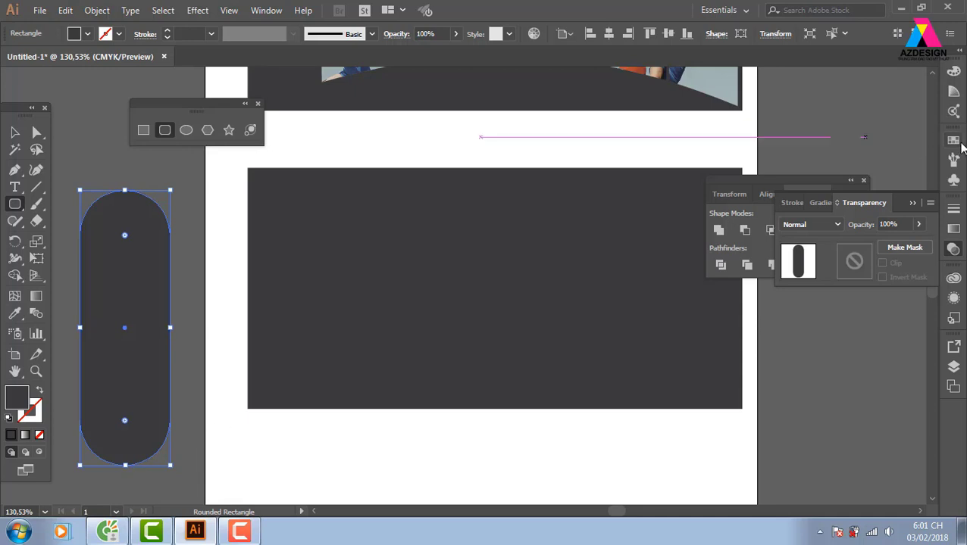
- Fill the capsule shape with white and deselect it
{"action": "left_click", "coordinate": [954, 142]}
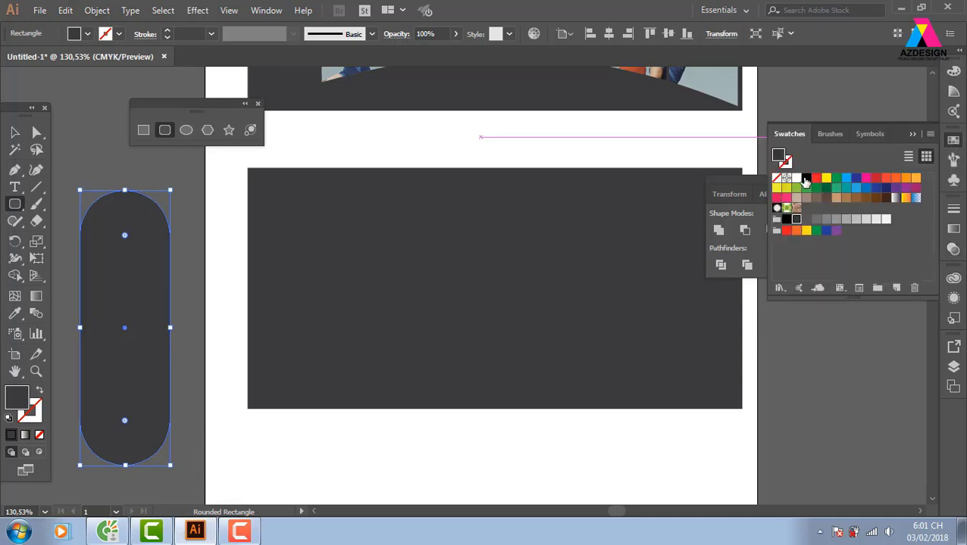
{"action": "left_click", "coordinate": [797, 180]}
{"action": "left_click", "coordinate": [14, 131]}
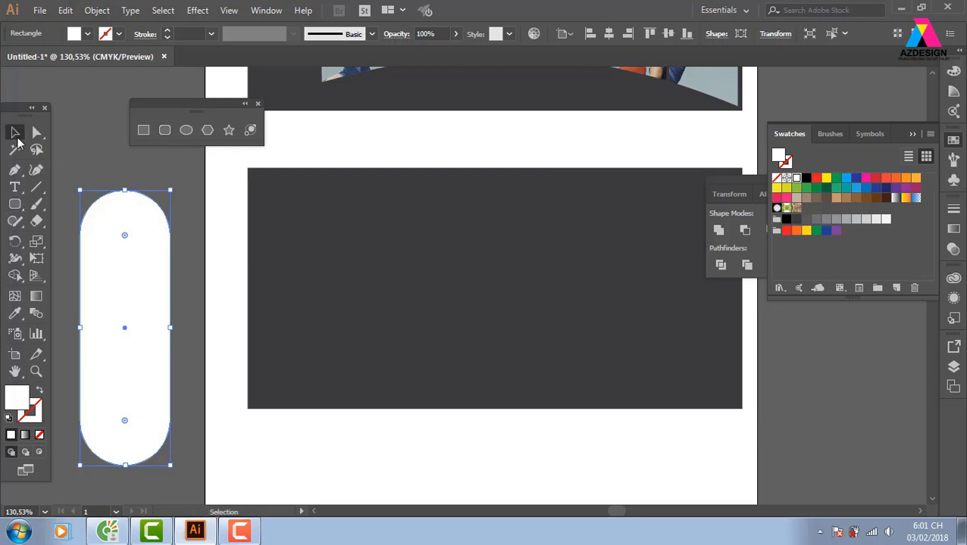
{"action": "left_click", "coordinate": [104, 141]}
- Make two copies of the white capsule, one on each side of the original, and shorten both to different lengths
{"action": "left_click_drag", "start_coordinate": [161, 285], "coordinate": [253, 280]}
{"action": "left_click_drag", "start_coordinate": [275, 187], "coordinate": [271, 241]}
{"action": "left_click_drag", "start_coordinate": [226, 310], "coordinate": [220, 271]}
{"action": "left_click_drag", "start_coordinate": [232, 327], "coordinate": [258, 323]}
{"action": "left_click_drag", "start_coordinate": [292, 417], "coordinate": [274, 371]}
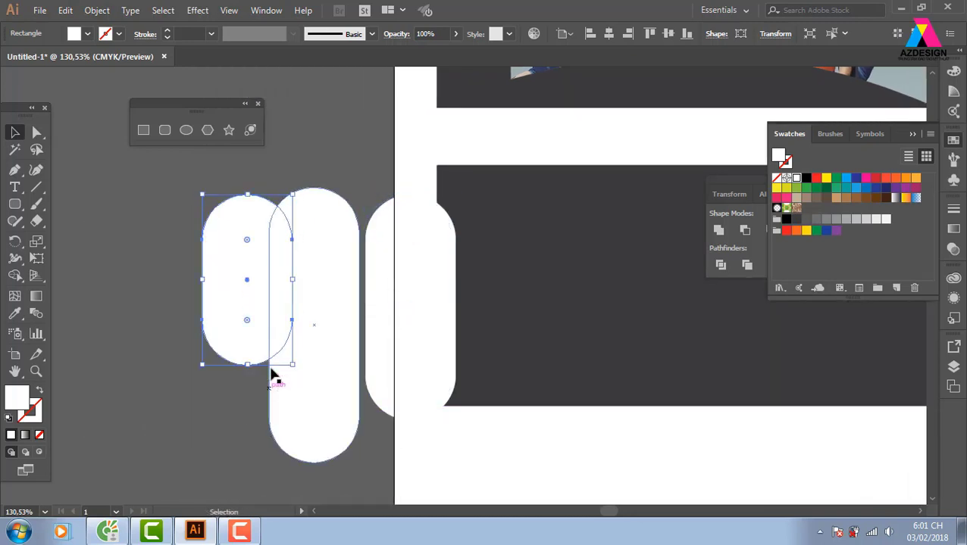
{"action": "mouse_move", "coordinate": [244, 294]}
{"action": "left_mouse_down"}
{"action": "mouse_move", "coordinate": [244, 315]}
{"action": "mouse_move", "coordinate": [247, 296]}
{"action": "left_mouse_up"}
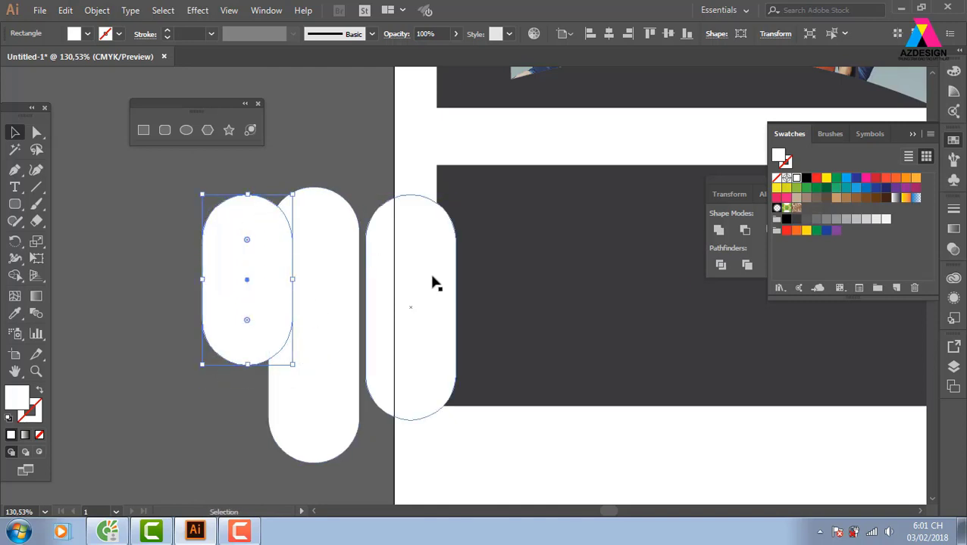
- Rotate the three white capsules together by about 45° and move them over one end of the empty dark rectangle
{"action": "left_click_drag", "start_coordinate": [141, 232], "coordinate": [375, 313]}
{"action": "left_click_drag", "start_coordinate": [453, 220], "coordinate": [572, 232]}
{"action": "left_click_drag", "start_coordinate": [606, 339], "coordinate": [438, 318]}
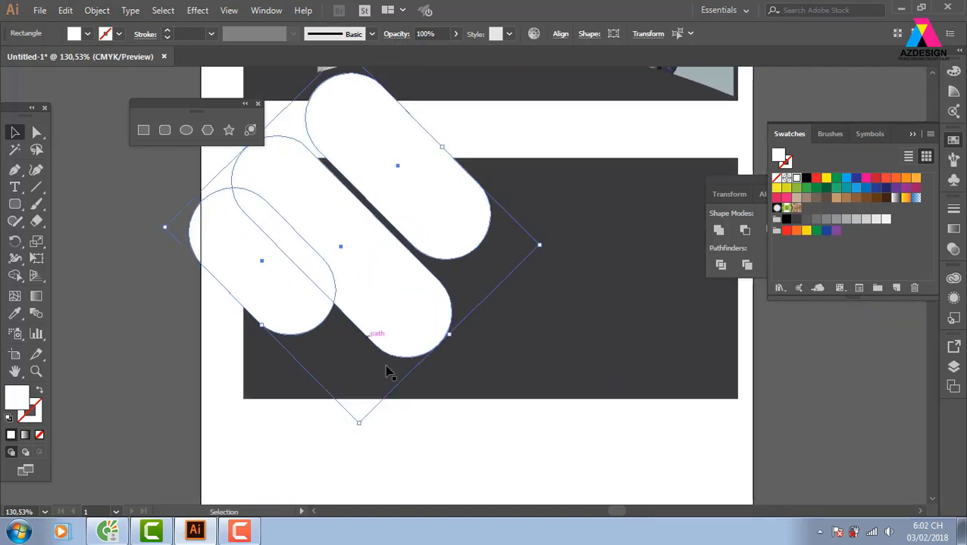
{"action": "left_click", "coordinate": [487, 436]}
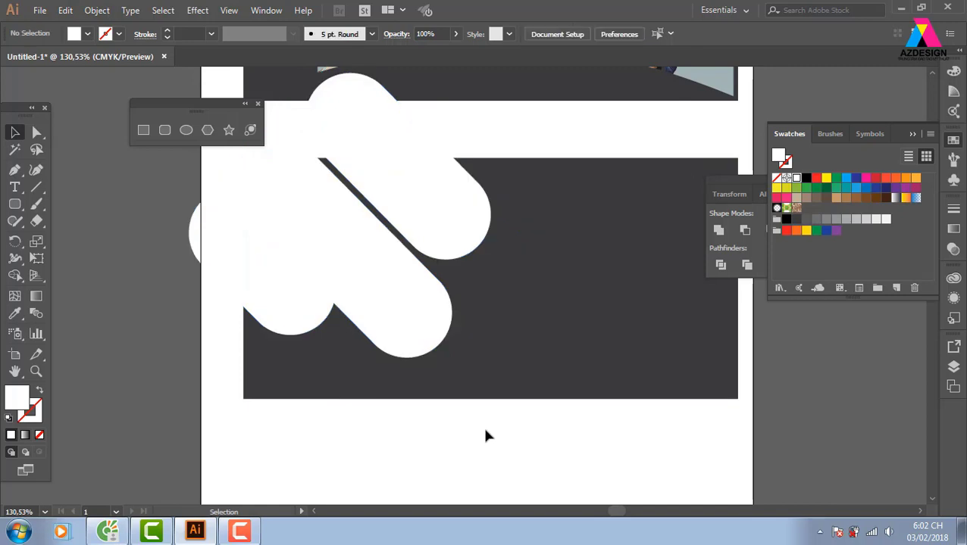
- Send the uppermost capsule one level backward and move the Lacoste artwork farther up, clear of the capsules
{"action": "left_click", "coordinate": [366, 128]}
{"action": "key", "text": "ctrl+["}
{"action": "left_click", "coordinate": [604, 319]}
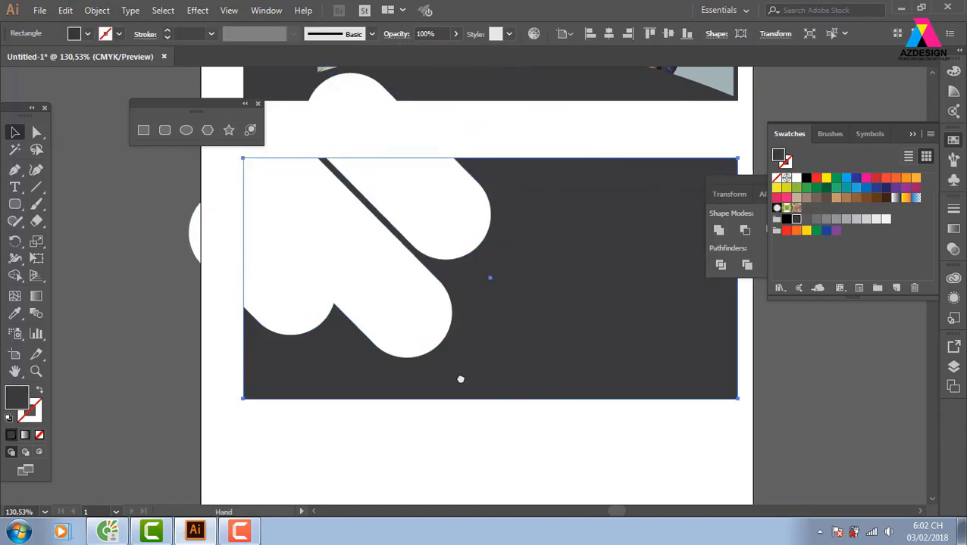
{"action": "scroll", "coordinate": [460, 378], "scroll_direction": "up", "scroll_amount": 3}
{"action": "key", "text": "ctrl+minus"}
{"action": "key", "text": "ctrl+minus"}
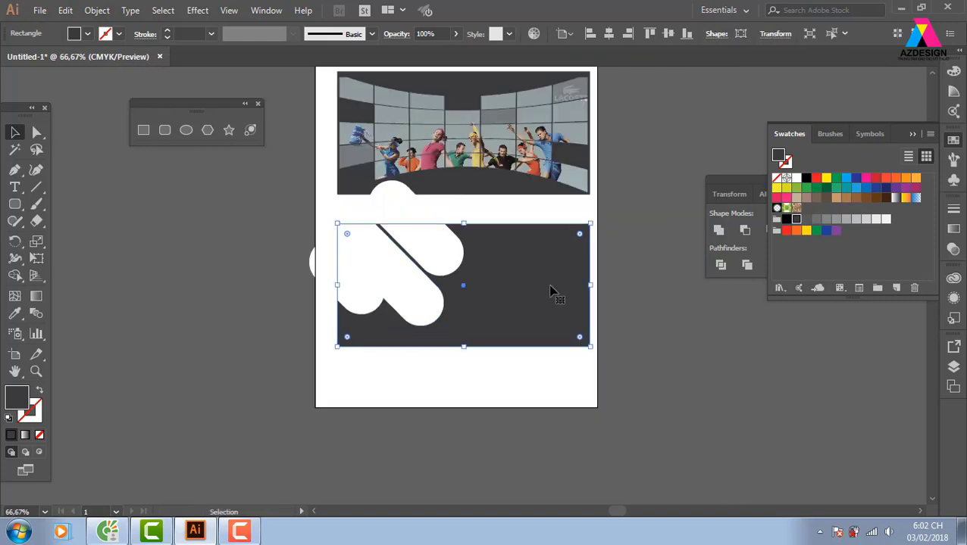
{"action": "left_click_drag", "start_coordinate": [341, 106], "coordinate": [510, 119]}
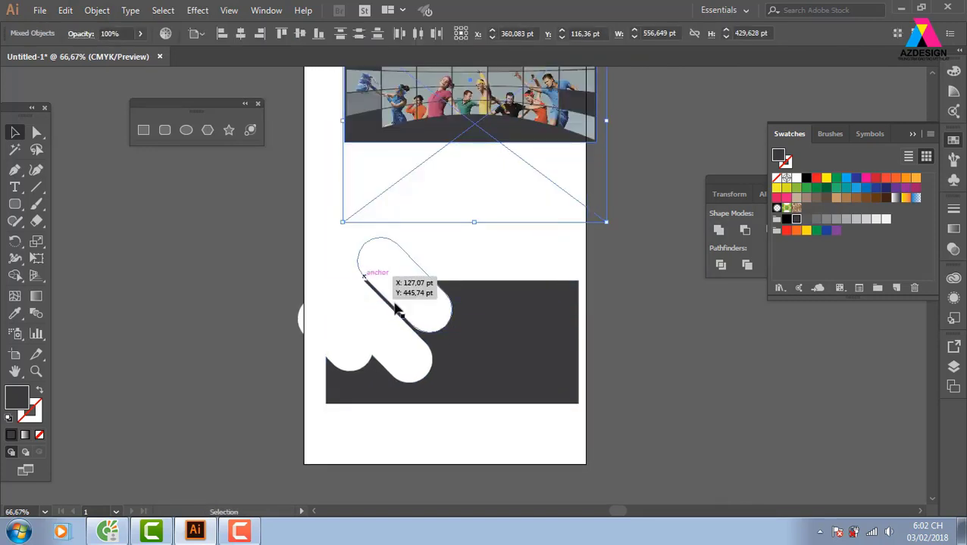
- Try to trim the uppermost capsule to the dark rectangle with the Shape Builder, and undo the trim
{"action": "left_click", "coordinate": [400, 259]}
{"action": "left_click", "coordinate": [522, 322], "text": "shift"}
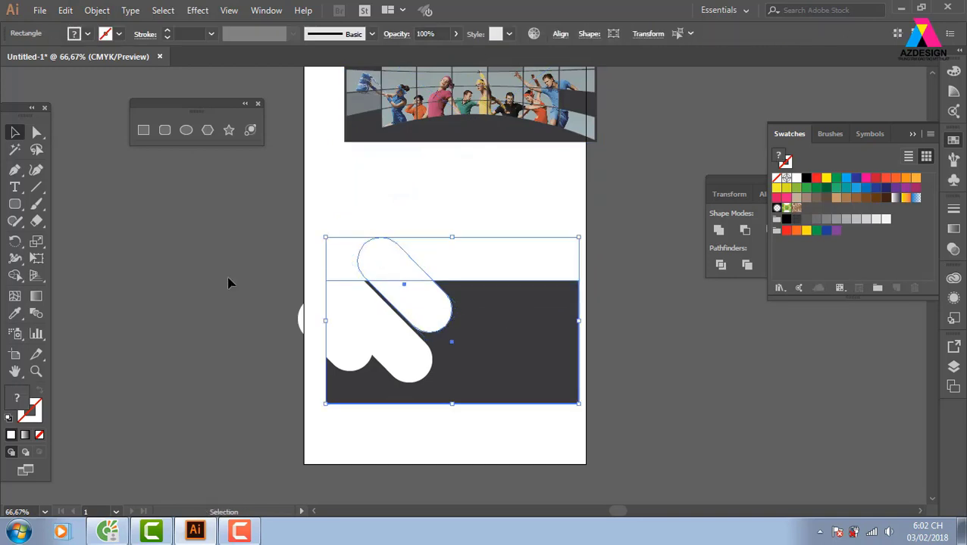
{"action": "left_click", "coordinate": [18, 280]}
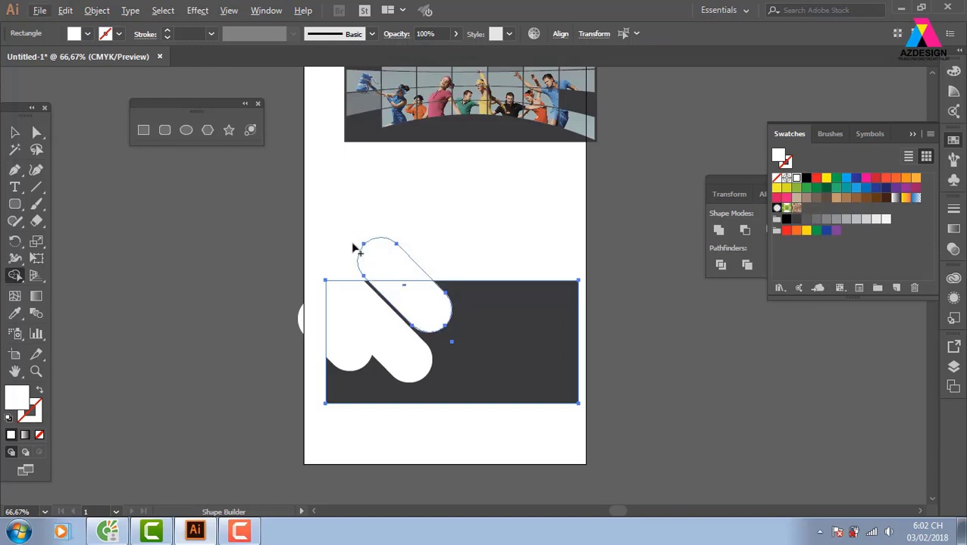
{"action": "left_click_drag", "start_coordinate": [393, 262], "coordinate": [326, 309]}
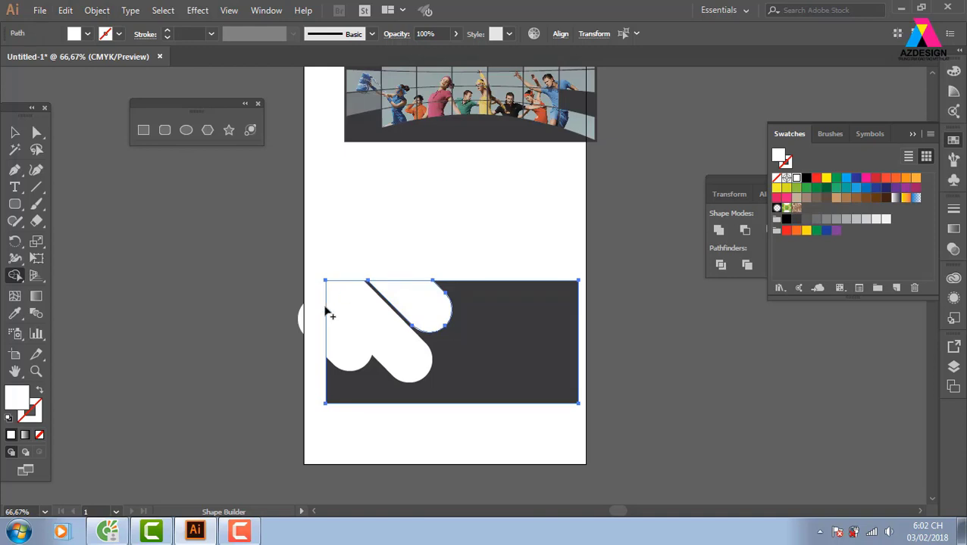
{"action": "key", "text": "ctrl+z"}
{"action": "key", "text": "v"}
{"action": "key", "text": "ctrl+z"}
{"action": "left_click", "coordinate": [274, 224]}
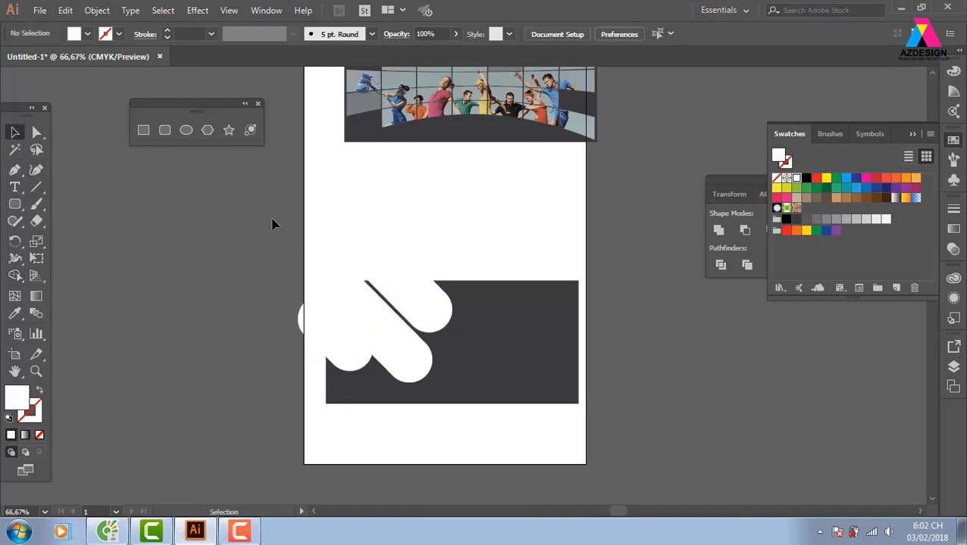
- Select all three capsules with the dark rectangle and remove the capsule parts outside the rectangle with the Shape Builder
{"action": "left_click_drag", "start_coordinate": [273, 224], "coordinate": [611, 388]}
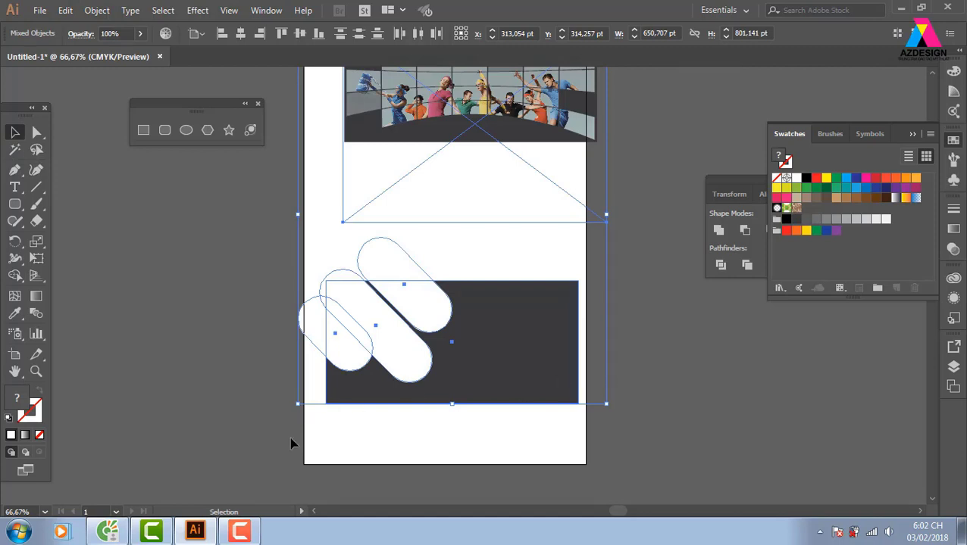
{"action": "left_click", "coordinate": [309, 444]}
{"action": "left_click_drag", "start_coordinate": [289, 454], "coordinate": [482, 281]}
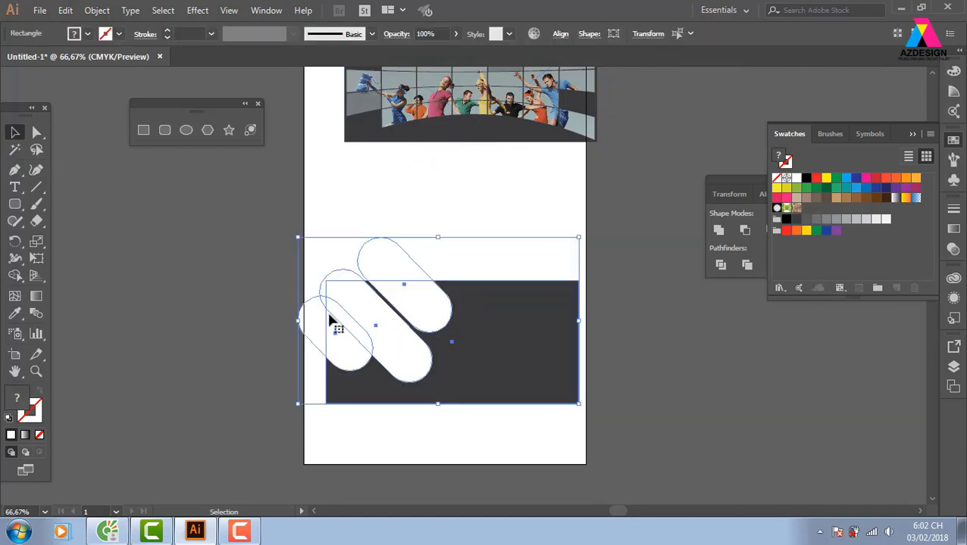
{"action": "key", "text": "shift+m"}
{"action": "left_click_drag", "start_coordinate": [424, 265], "coordinate": [346, 280]}
{"action": "left_click_drag", "start_coordinate": [306, 364], "coordinate": [325, 302]}
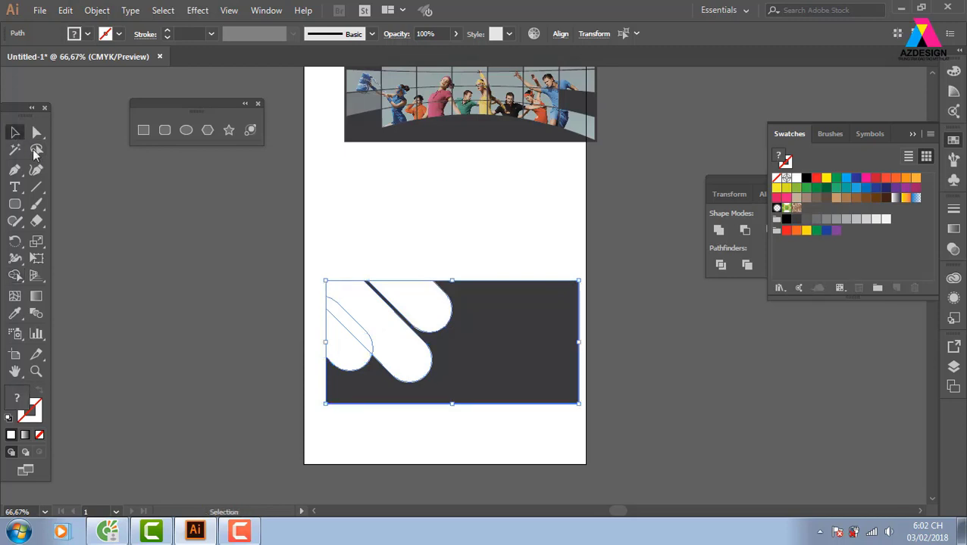
{"action": "key", "text": "ctrl+shift+a"}
- Set the opacity of the shortest trimmed capsule to 50% and deselect it
{"action": "key", "text": "z"}
{"action": "left_click_drag", "start_coordinate": [304, 231], "coordinate": [466, 387]}
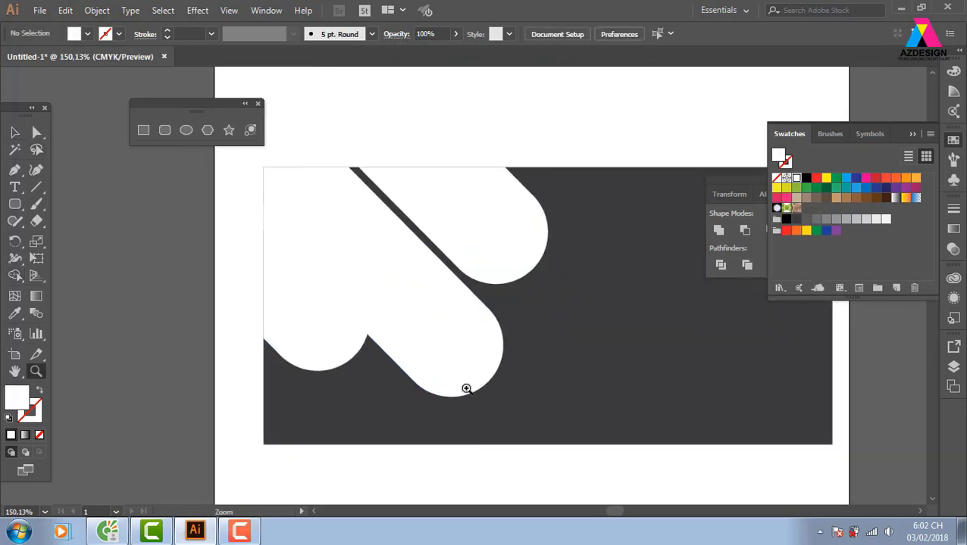
{"action": "left_click", "coordinate": [14, 133]}
{"action": "left_click", "coordinate": [325, 367]}
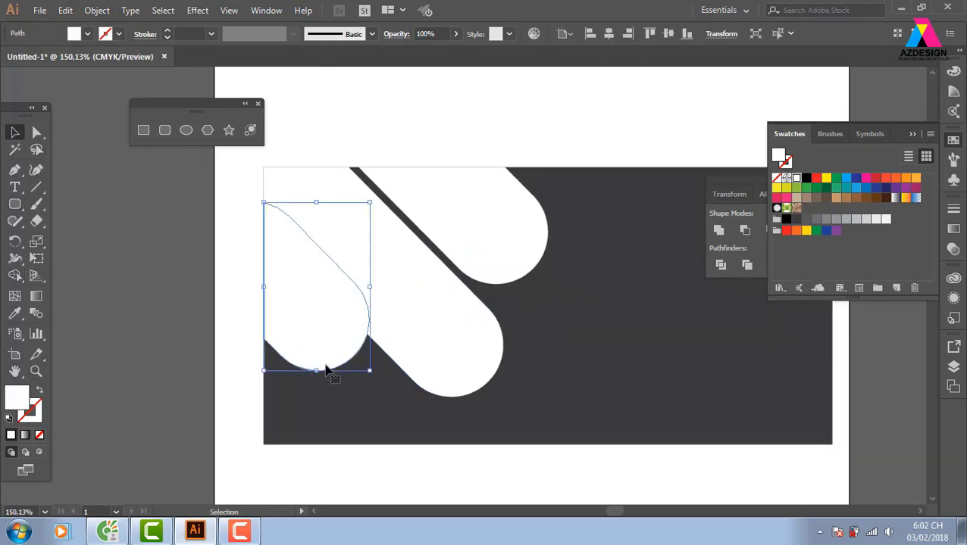
{"action": "left_click", "coordinate": [447, 33]}
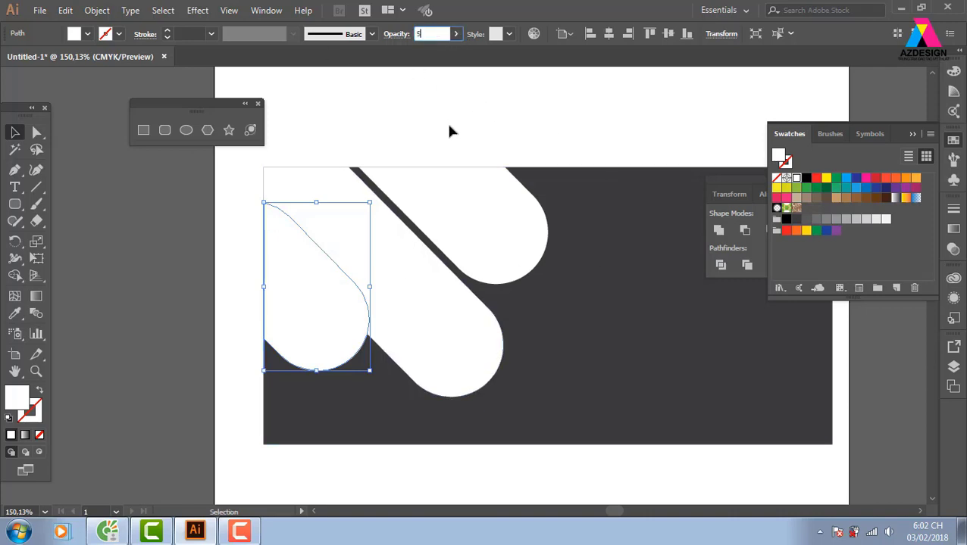
{"action": "type", "text": "50"}
{"action": "key", "text": "Return"}
{"action": "left_click_drag", "start_coordinate": [568, 339], "coordinate": [514, 327]}
{"action": "left_click", "coordinate": [500, 186]}
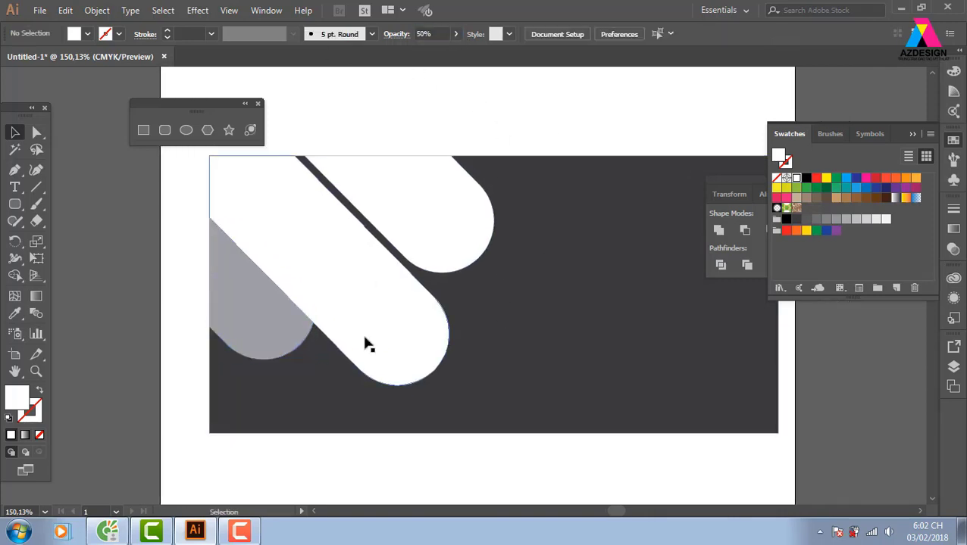
- Set the opacity of both the longest capsule and the uppermost capsule to 50%
{"action": "left_click", "coordinate": [367, 341]}
{"action": "left_click", "coordinate": [445, 33]}
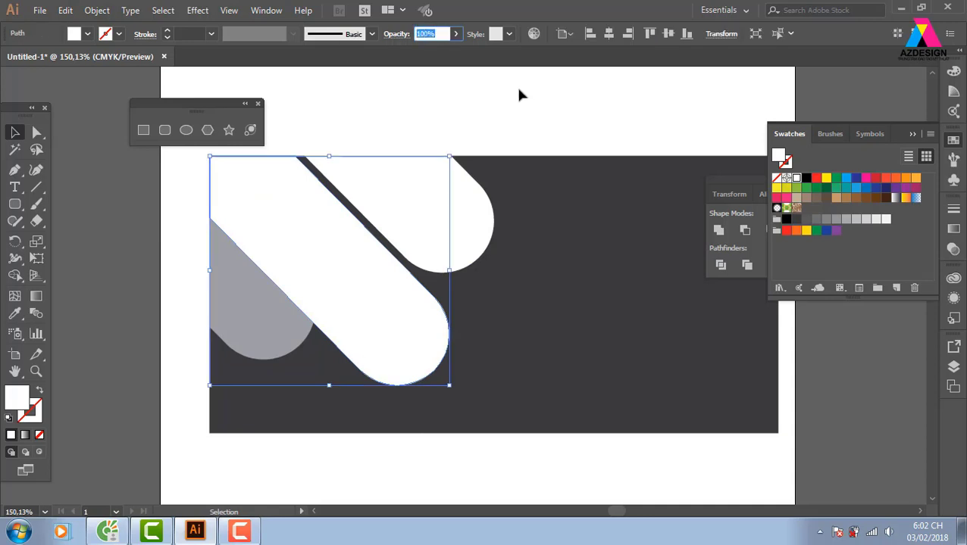
{"action": "type", "text": "50"}
{"action": "key", "text": "Return"}
{"action": "left_click", "coordinate": [522, 103]}
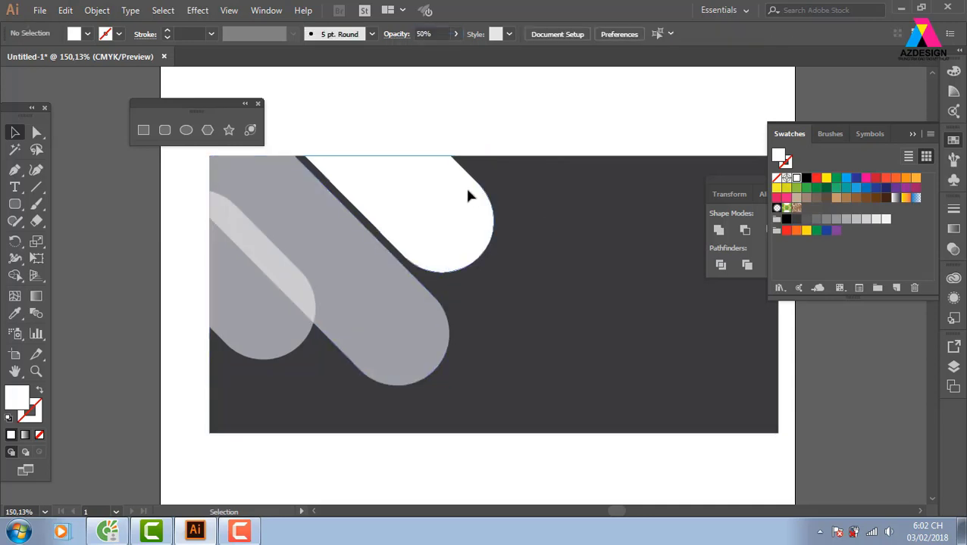
{"action": "left_click", "coordinate": [467, 190]}
{"action": "left_click", "coordinate": [432, 34]}
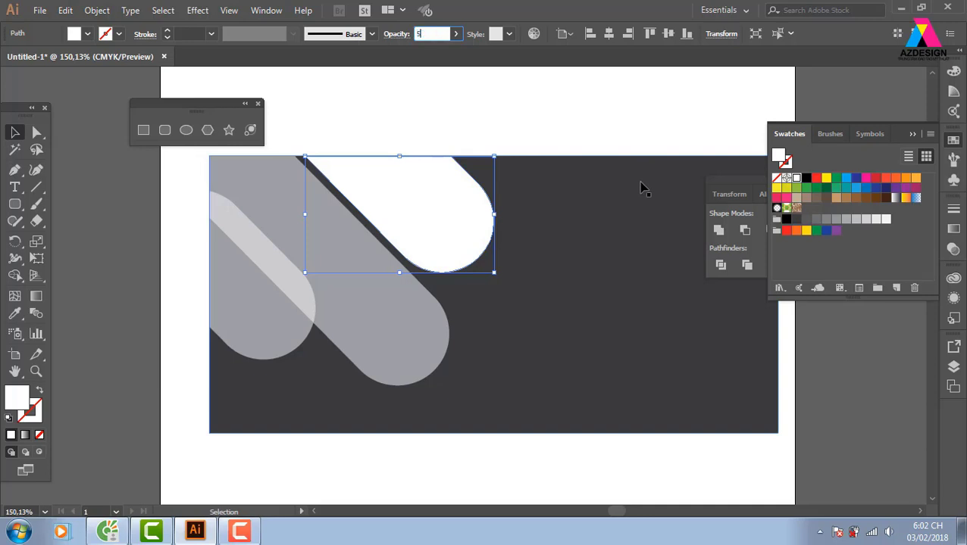
{"action": "key", "text": "Return"}
- Duplicate the uppermost capsule in place, shrink the copy slightly toward its upper-left corner and set its opacity to 100%
{"action": "left_click", "coordinate": [397, 246]}
{"action": "left_click", "coordinate": [443, 218]}
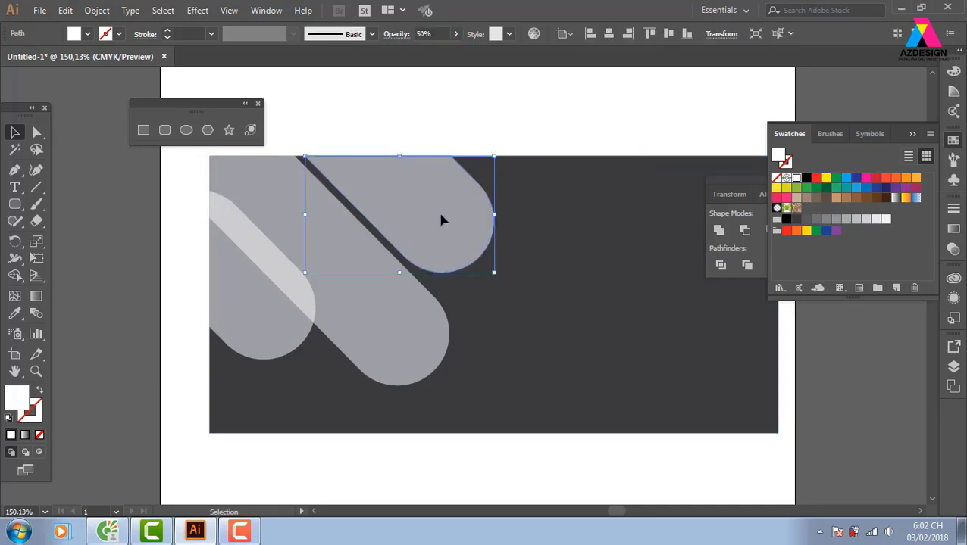
{"action": "key", "text": "a"}
{"action": "key", "text": "v"}
{"action": "left_click_drag", "start_coordinate": [489, 269], "coordinate": [480, 264]}
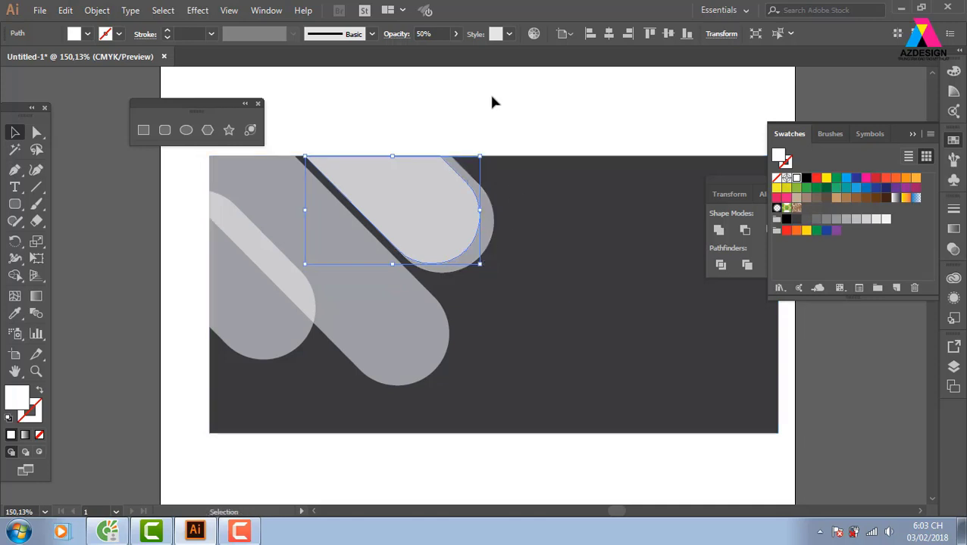
{"action": "left_click", "coordinate": [455, 34]}
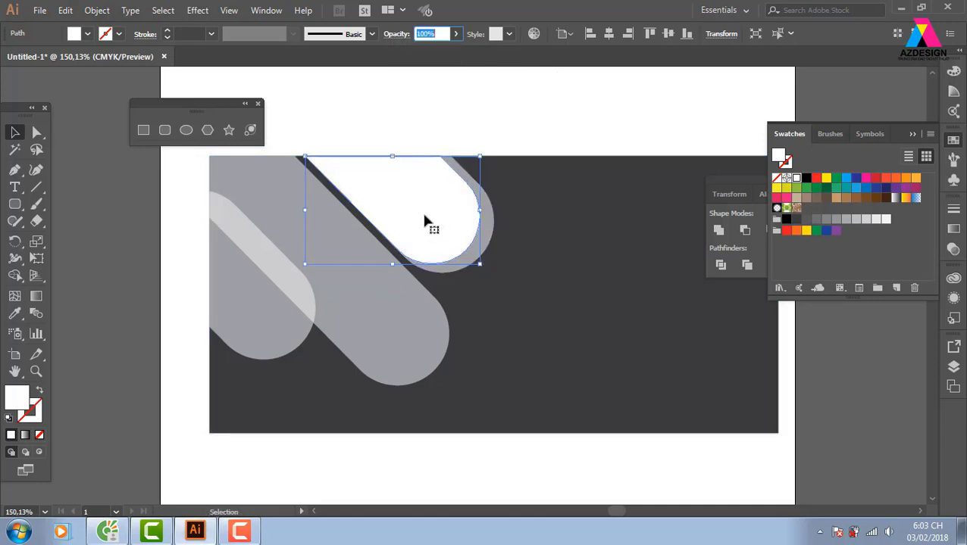
{"action": "left_click", "coordinate": [568, 104]}
- Duplicate the longest capsule in place, scale the copy down slightly toward its upper-left corner and make it 100% opaque
{"action": "left_click", "coordinate": [403, 311]}
{"action": "key", "text": "a"}
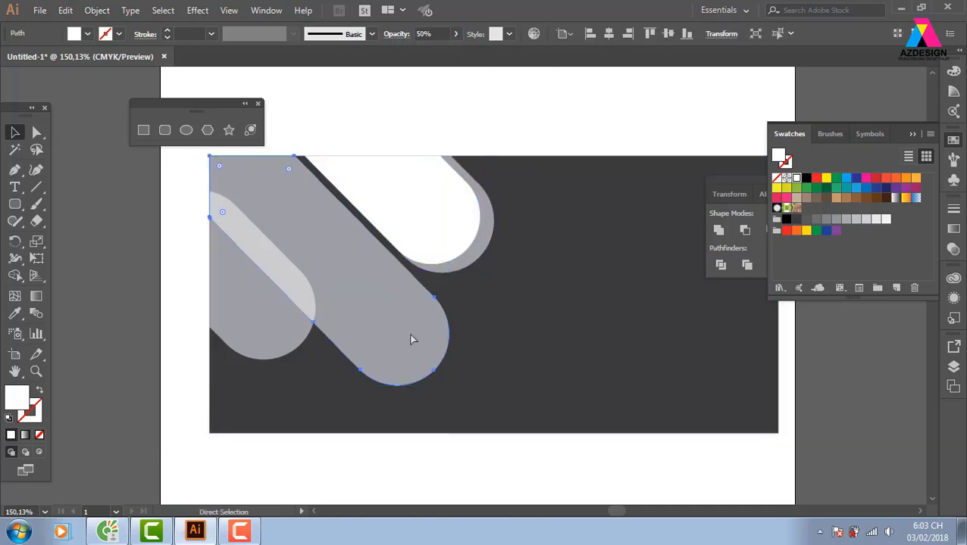
{"action": "key", "text": "v"}
{"action": "left_click_drag", "start_coordinate": [449, 385], "coordinate": [437, 372]}
{"action": "left_click", "coordinate": [455, 36]}
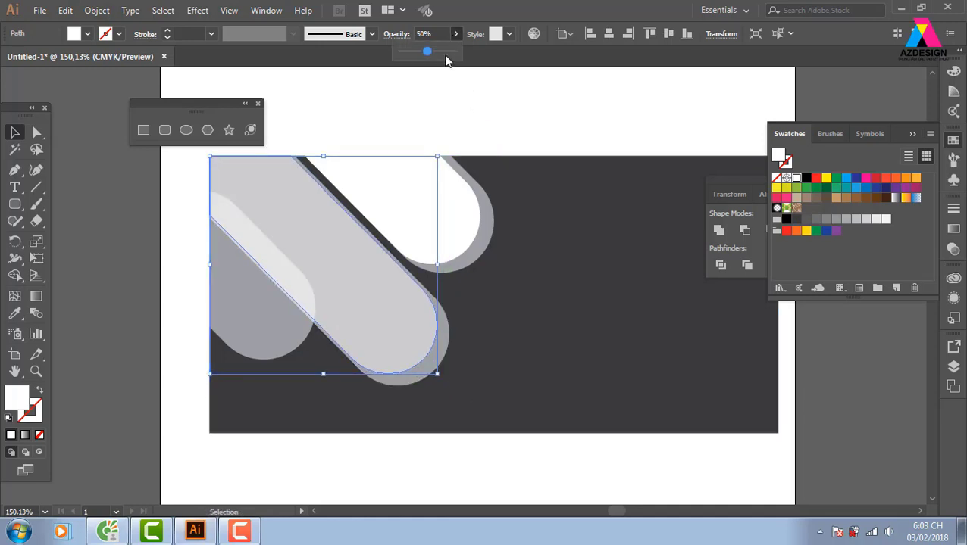
{"action": "left_click", "coordinate": [582, 147]}
- Duplicate the shortest capsule in place, reduce the copy slightly toward its upper-left corner and raise its opacity to 100%
{"action": "left_click", "coordinate": [254, 341]}
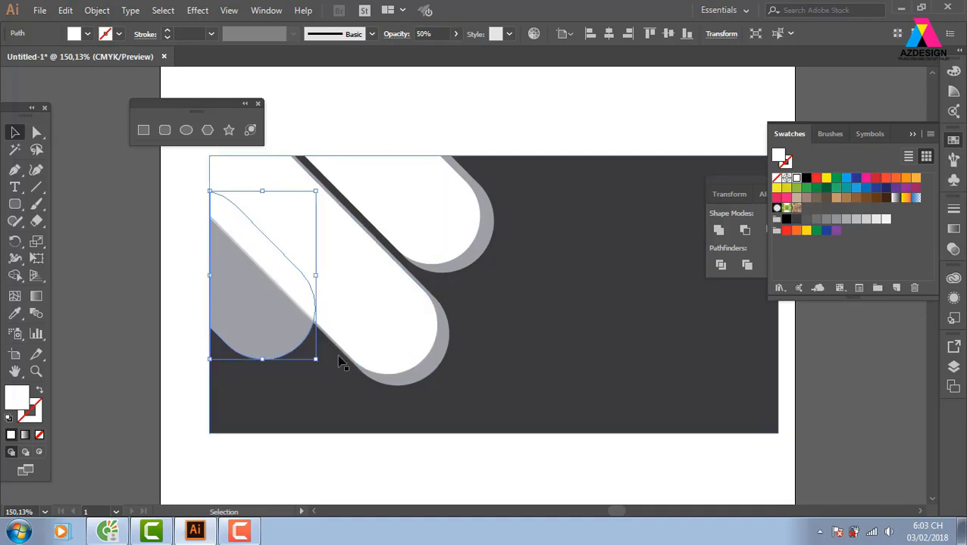
{"action": "key", "text": "a"}
{"action": "key", "text": "v"}
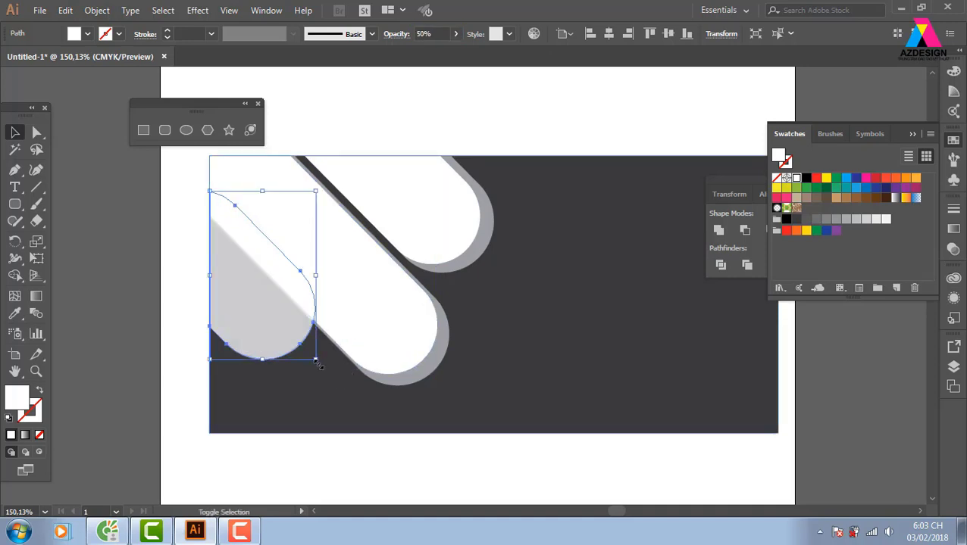
{"action": "left_click_drag", "start_coordinate": [317, 360], "coordinate": [305, 343]}
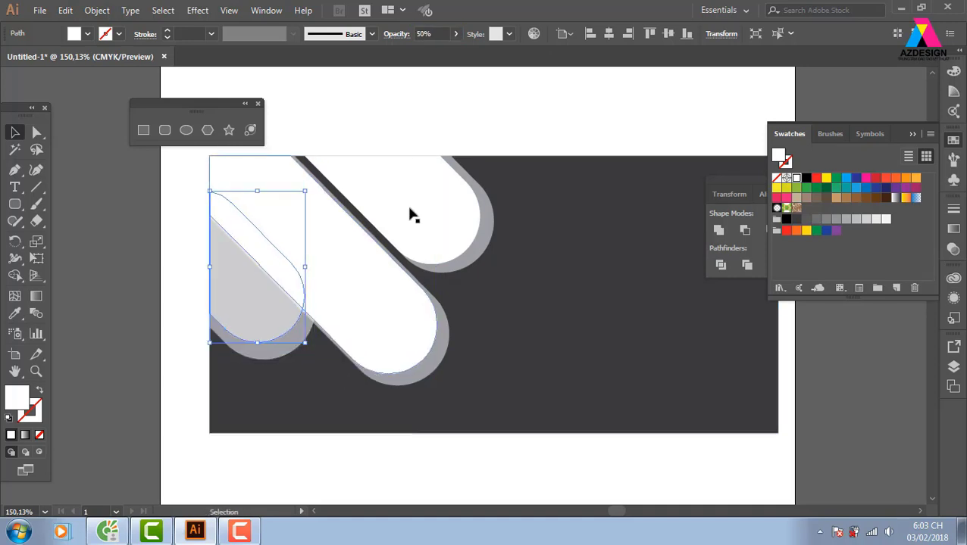
{"action": "left_click", "coordinate": [456, 34]}
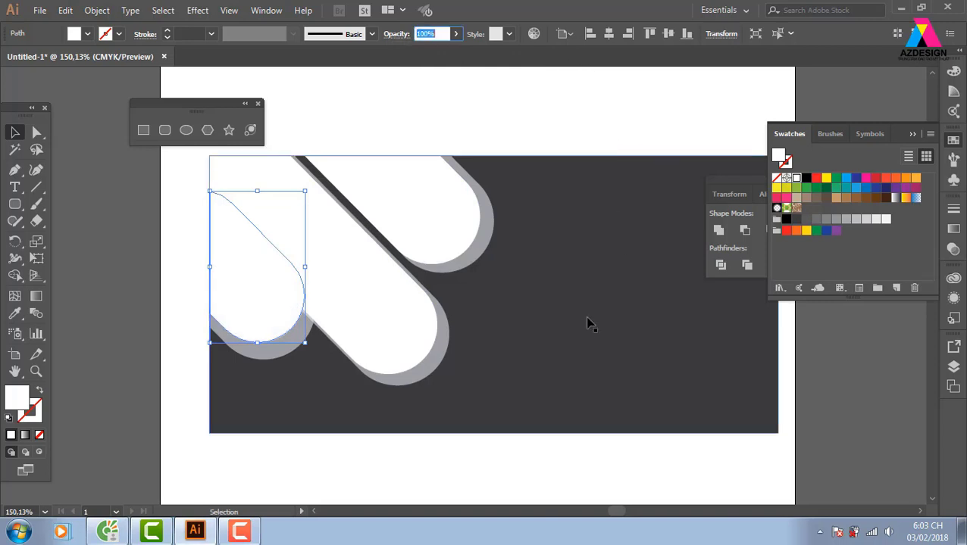
{"action": "left_click", "coordinate": [641, 104]}
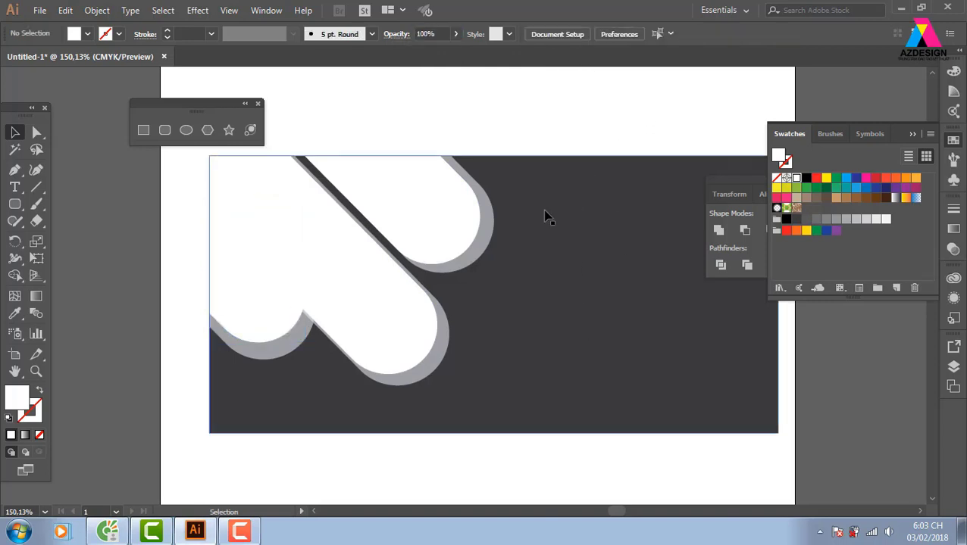
- Place the Animal-Oil-font-b-Painting bull image as a linked file over the capsules, starting at the dark rectangle's upper-left corner
{"action": "left_click", "coordinate": [419, 209]}
{"action": "left_click", "coordinate": [39, 9]}
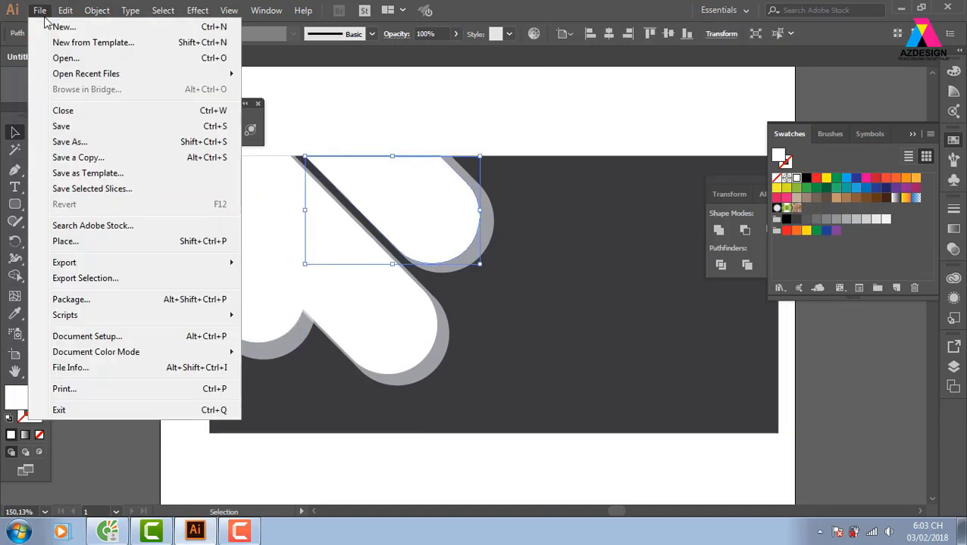
{"action": "left_click", "coordinate": [77, 244]}
{"action": "left_click", "coordinate": [329, 122]}
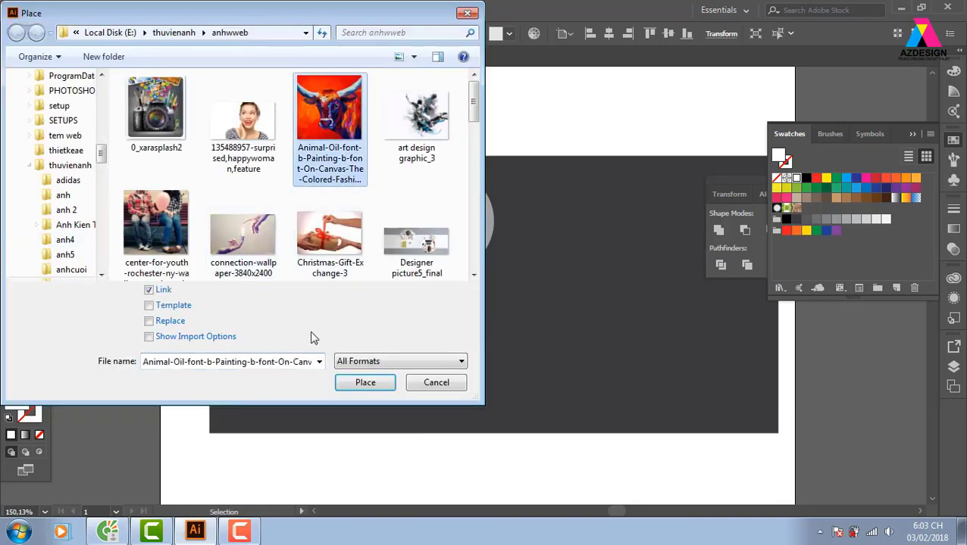
{"action": "left_click", "coordinate": [366, 384]}
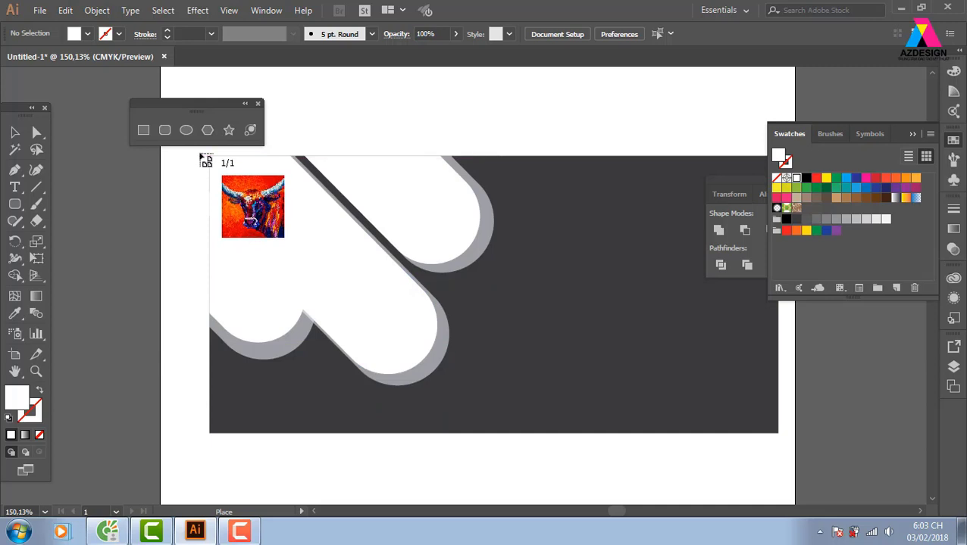
{"action": "left_click_drag", "start_coordinate": [200, 154], "coordinate": [562, 416]}
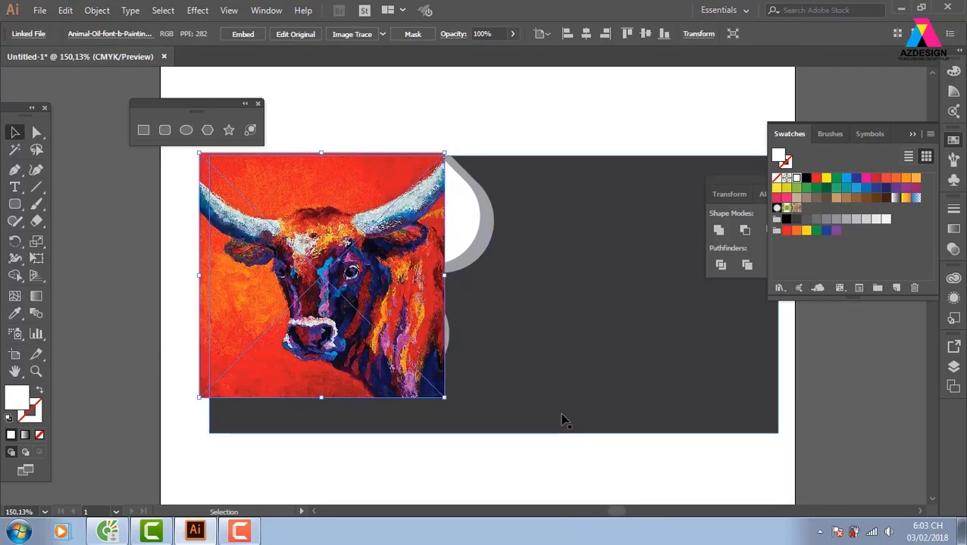
- Send the bull image to the back, clip it with the longest white capsule and shift it slightly up and right inside the mask
{"action": "key", "text": "ctrl+shift+bracketleft"}
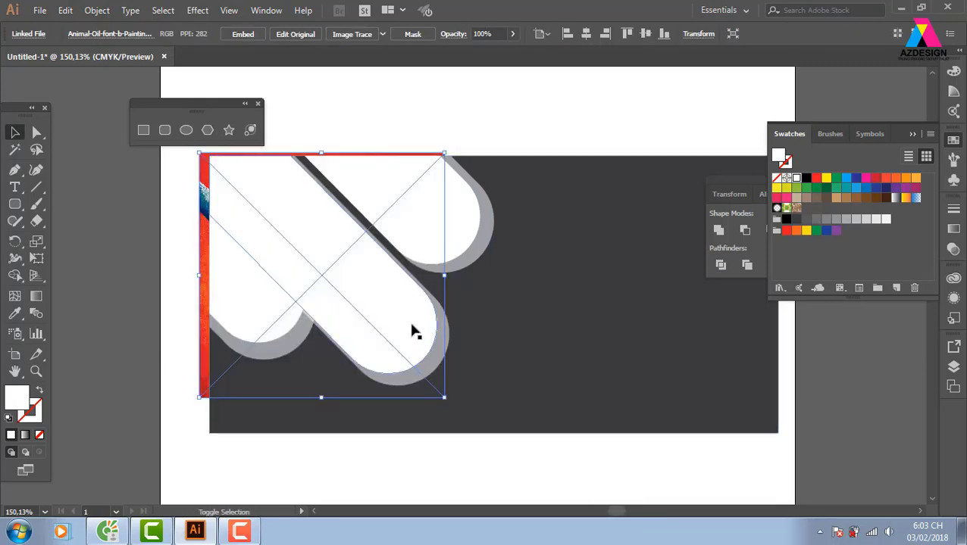
{"action": "left_click", "coordinate": [411, 330], "text": "shift"}
{"action": "key", "text": "ctrl+7"}
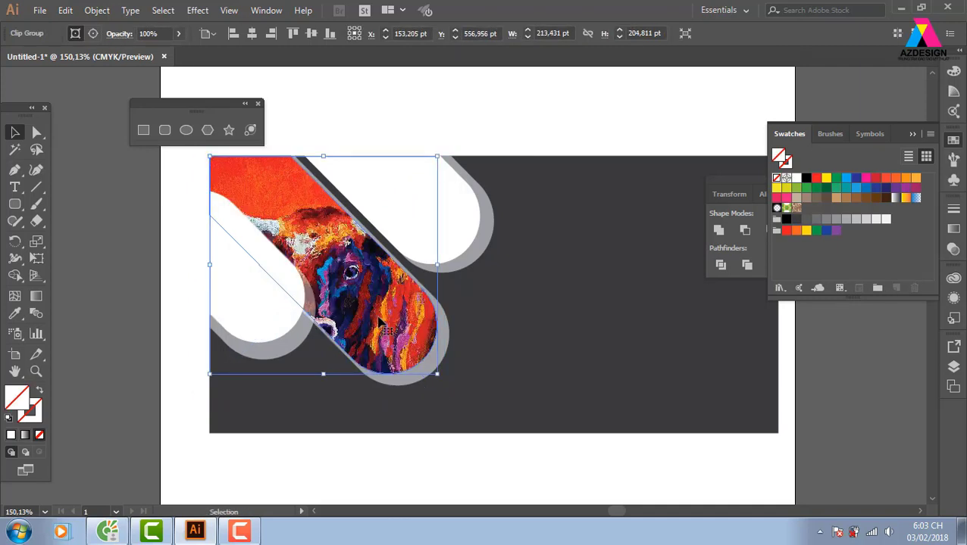
{"action": "double_click", "coordinate": [382, 323]}
{"action": "left_click_drag", "start_coordinate": [382, 323], "coordinate": [393, 312]}
{"action": "left_click", "coordinate": [519, 123]}
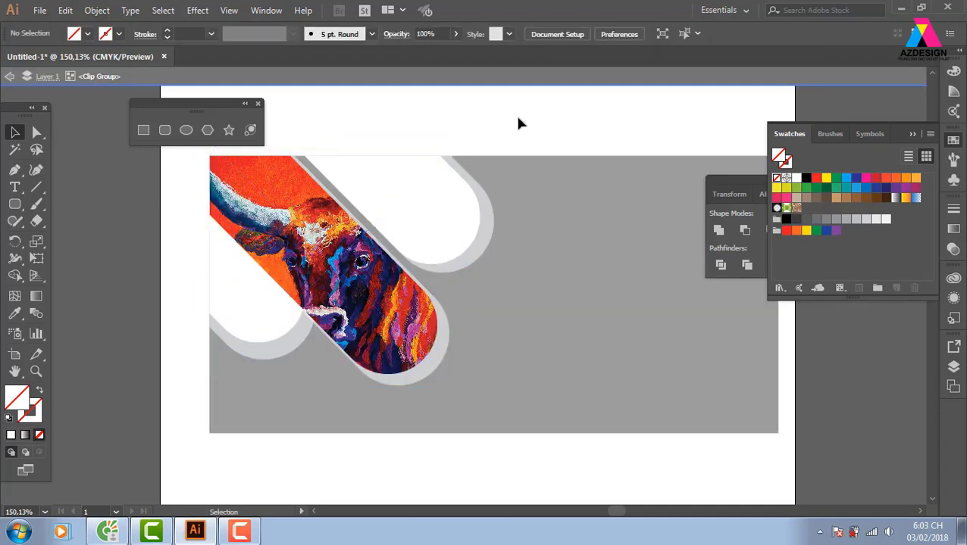
{"action": "double_click", "coordinate": [519, 123]}
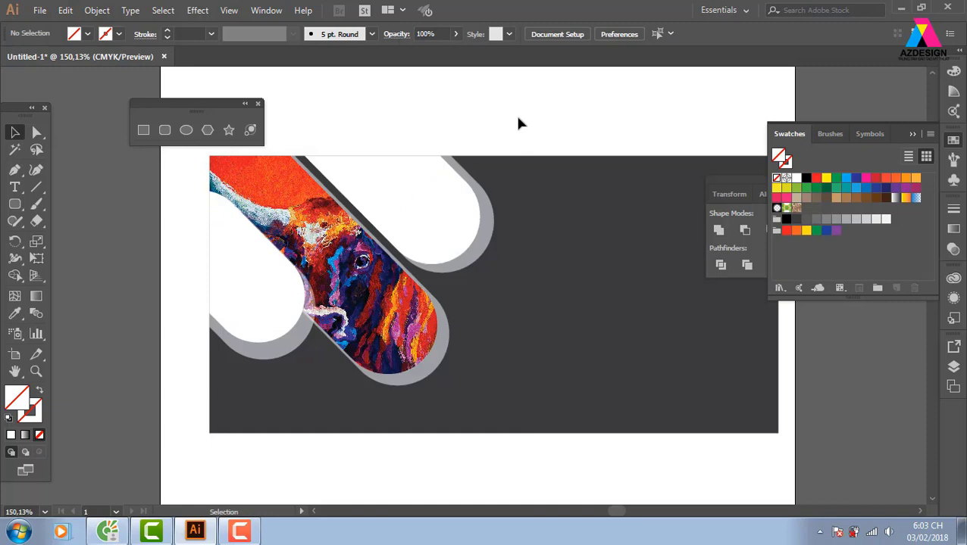
- Place the 0_xarasplash2 camera image over the uppermost capsule
{"action": "left_click", "coordinate": [37, 11]}
{"action": "left_click", "coordinate": [80, 241]}
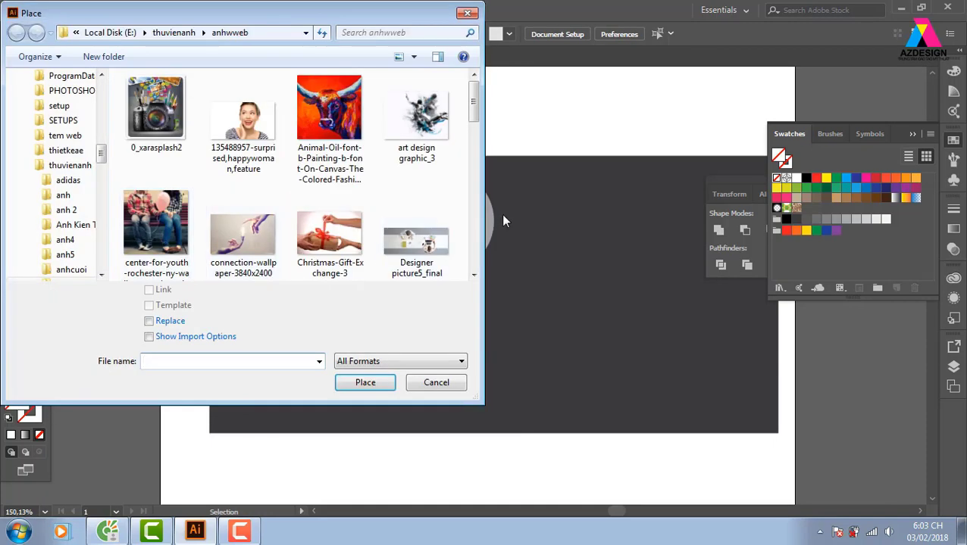
{"action": "left_click", "coordinate": [156, 114]}
{"action": "left_click", "coordinate": [365, 382]}
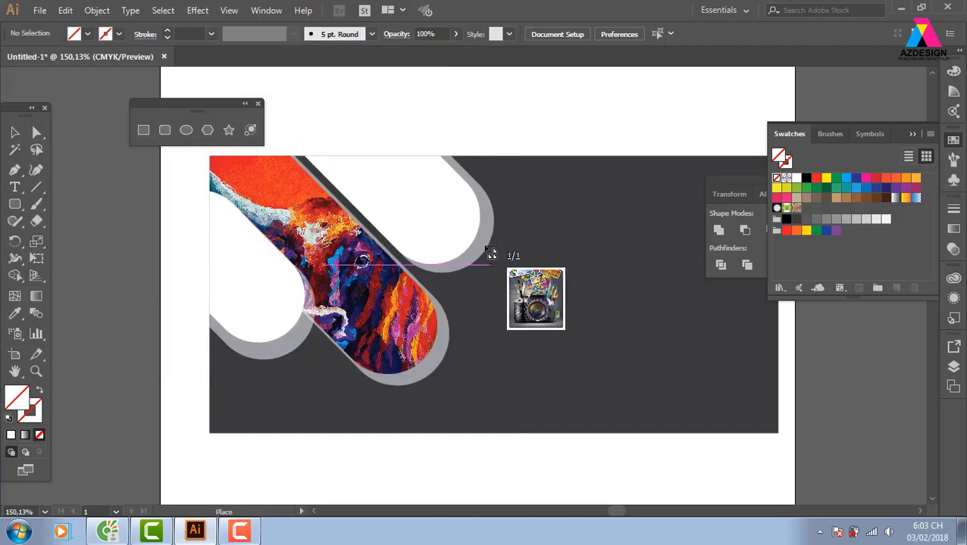
{"action": "left_click_drag", "start_coordinate": [300, 143], "coordinate": [574, 367]}
- Send the camera image to the back, clip it with the uppermost white capsule and move it up so the lens fills the mask
{"action": "key", "text": "ctrl+shift+bracketleft"}
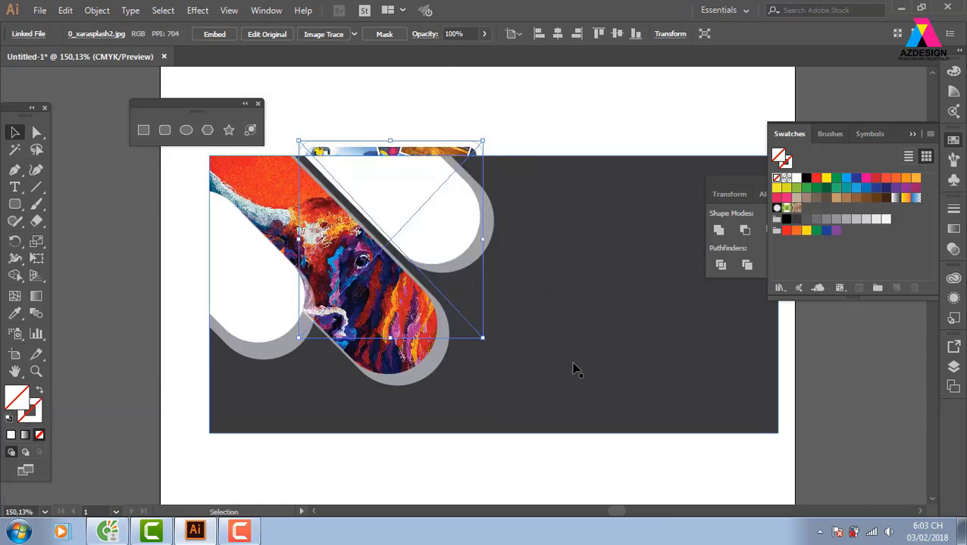
{"action": "left_click", "coordinate": [455, 229], "text": "shift"}
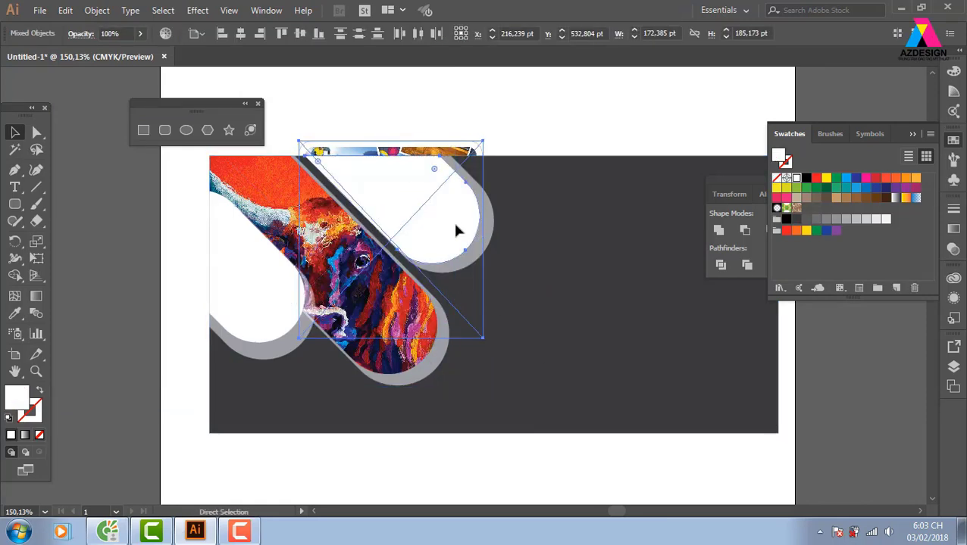
{"action": "key", "text": "ctrl+7"}
{"action": "double_click", "coordinate": [456, 227]}
{"action": "left_click_drag", "start_coordinate": [455, 227], "coordinate": [454, 193]}
{"action": "double_click", "coordinate": [535, 129]}
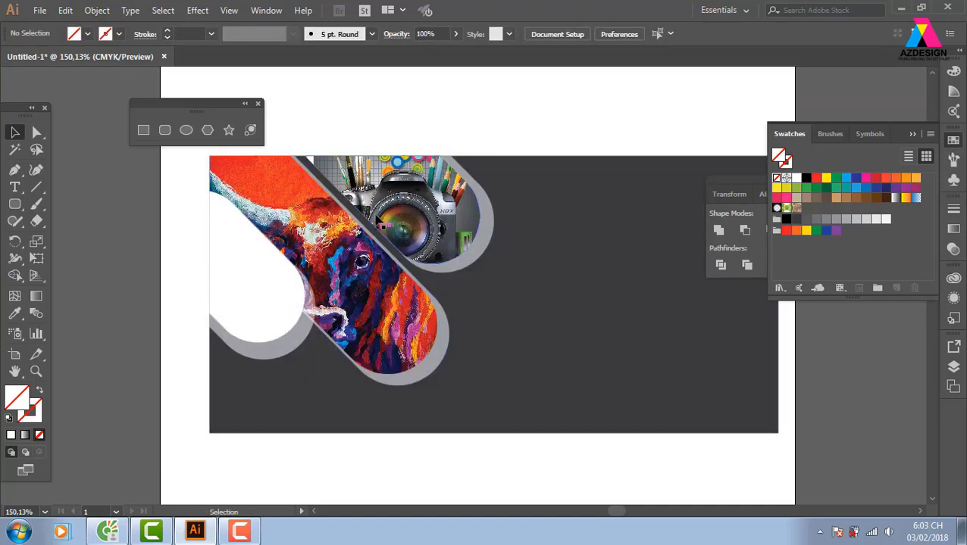
- Place the linked designer_a057ceb8f4dc5fe3 image over the shortest capsule
{"action": "left_click", "coordinate": [340, 321]}
{"action": "left_click", "coordinate": [40, 11]}
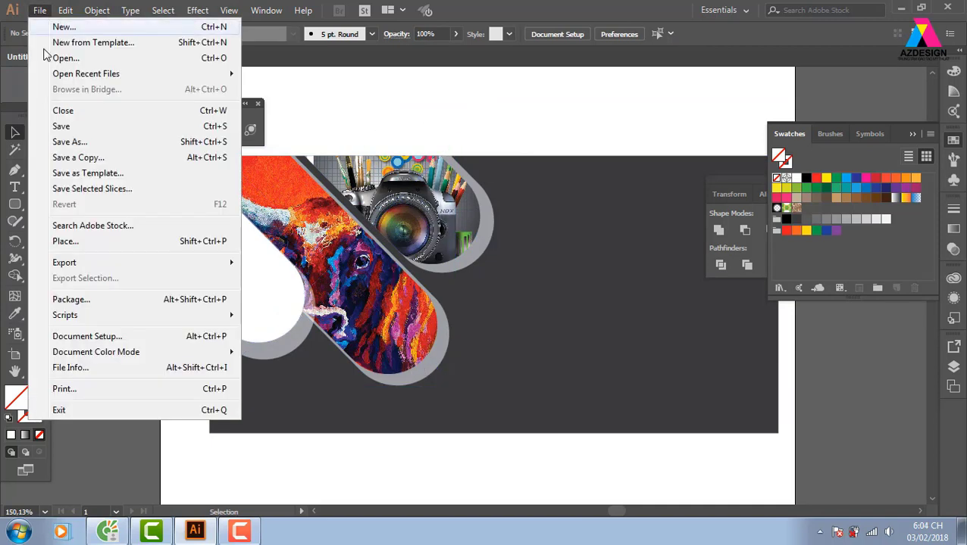
{"action": "left_click", "coordinate": [64, 241]}
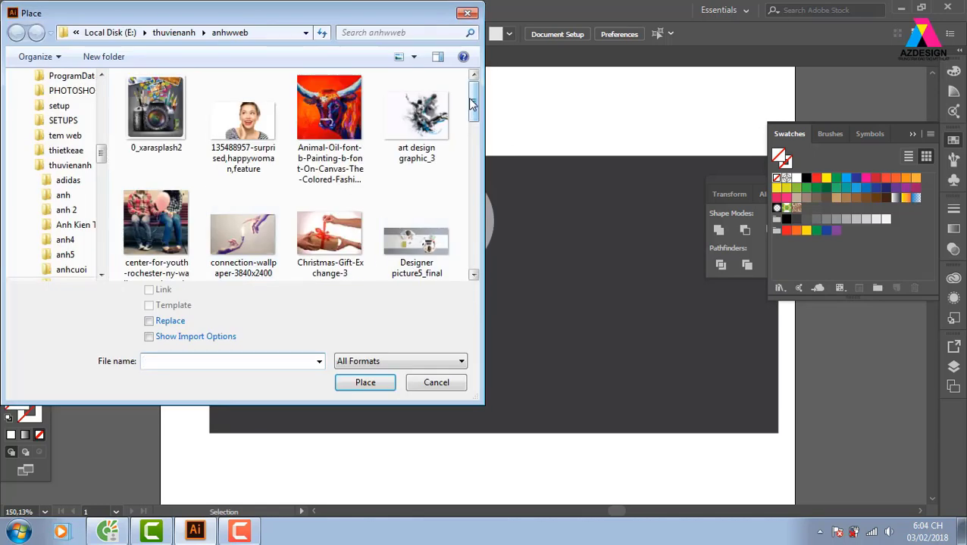
{"action": "left_click_drag", "start_coordinate": [471, 105], "coordinate": [476, 140]}
{"action": "left_click", "coordinate": [156, 152]}
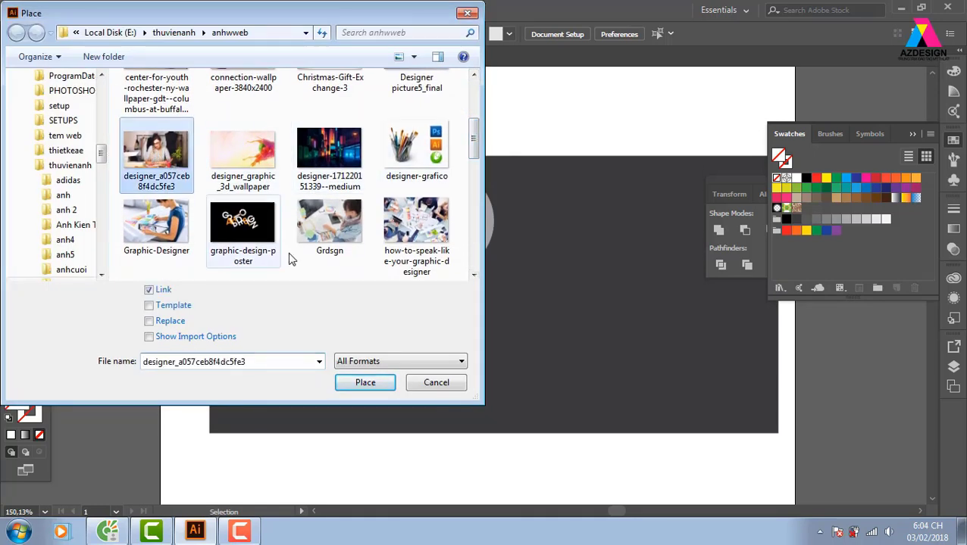
{"action": "left_click", "coordinate": [365, 382]}
{"action": "left_click_drag", "start_coordinate": [169, 181], "coordinate": [477, 389]}
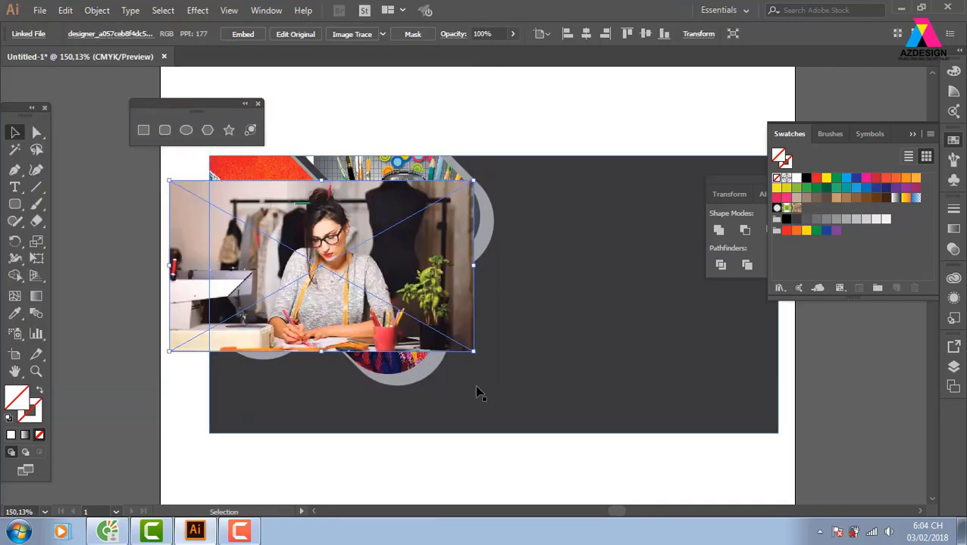
- Send the designer photo to the back, clip it with the shortest white capsule and shift it left so the woman fills the mask
{"action": "key", "text": "ctrl+shift+bracketleft"}
{"action": "left_click", "coordinate": [274, 327], "text": "shift"}
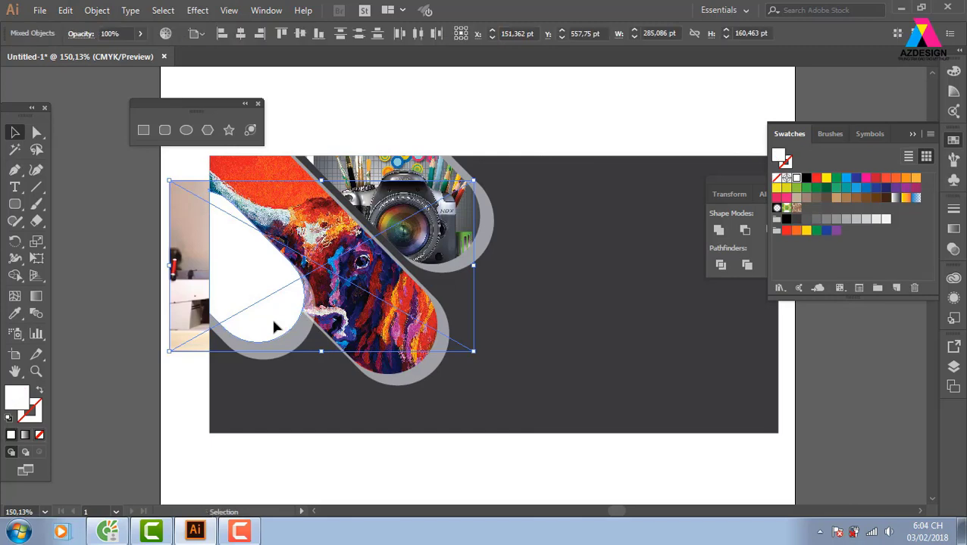
{"action": "key", "text": "ctrl+7"}
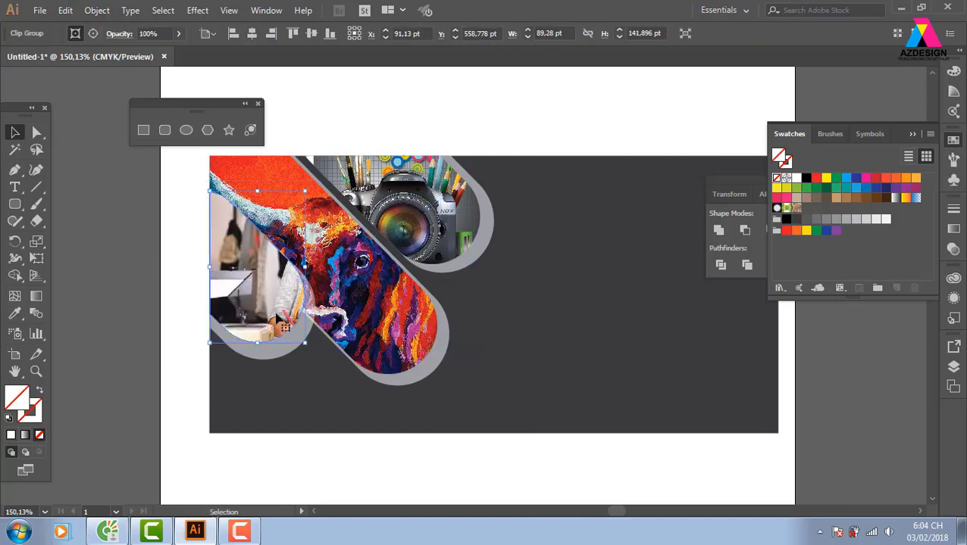
{"action": "double_click", "coordinate": [283, 324]}
{"action": "left_click_drag", "start_coordinate": [290, 291], "coordinate": [277, 322]}
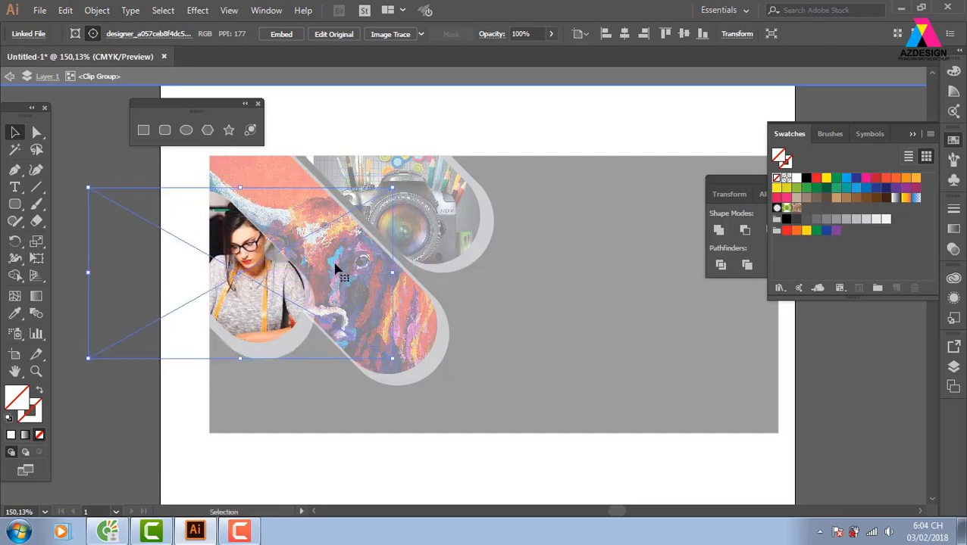
{"action": "double_click", "coordinate": [445, 144]}
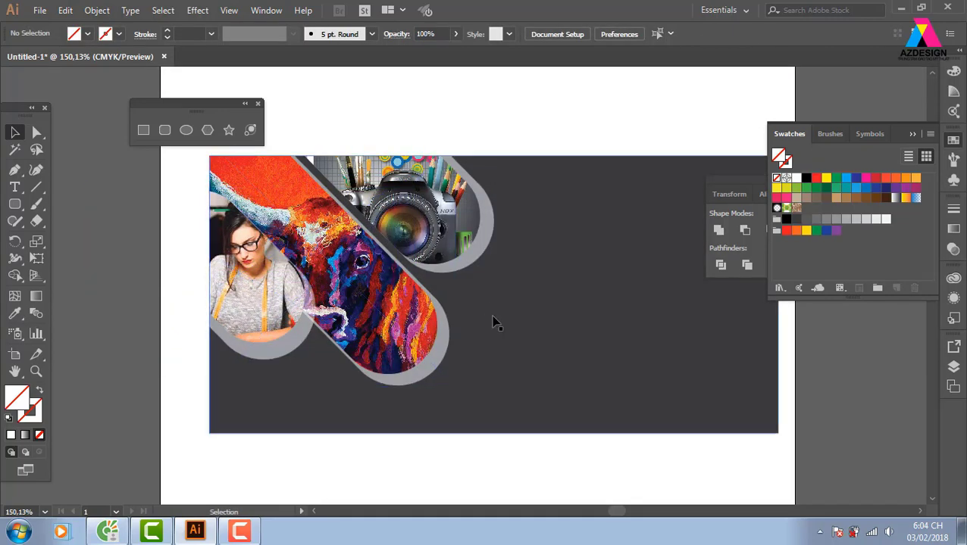
- Switch to the file explorer and look through the layout images in E:\thuvienanh\bocuc\hinhtron
{"action": "key", "text": "super+e"}
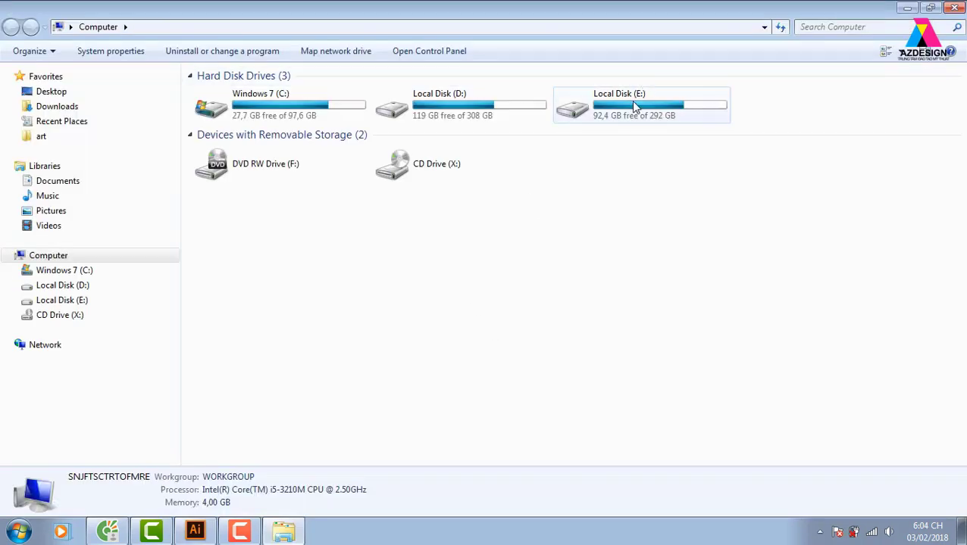
{"action": "double_click", "coordinate": [690, 116]}
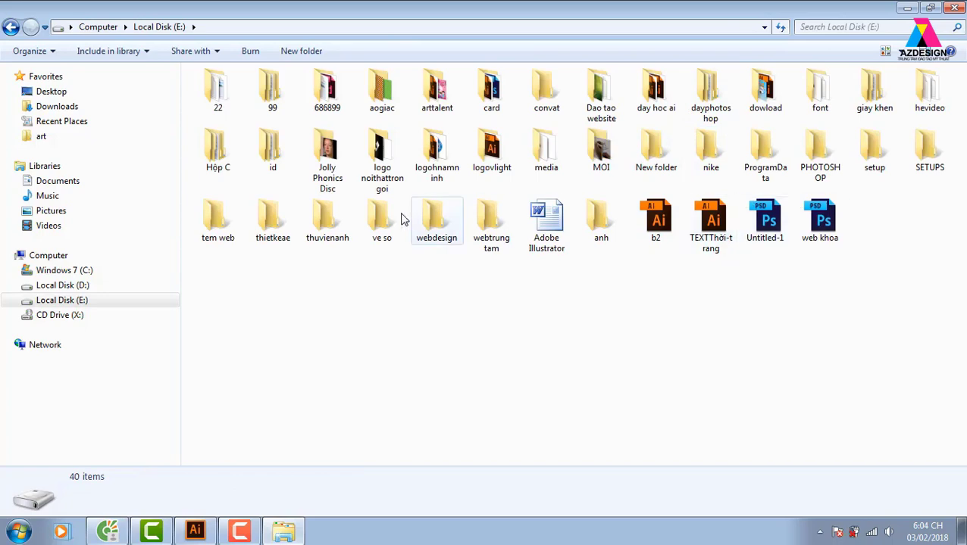
{"action": "double_click", "coordinate": [345, 238]}
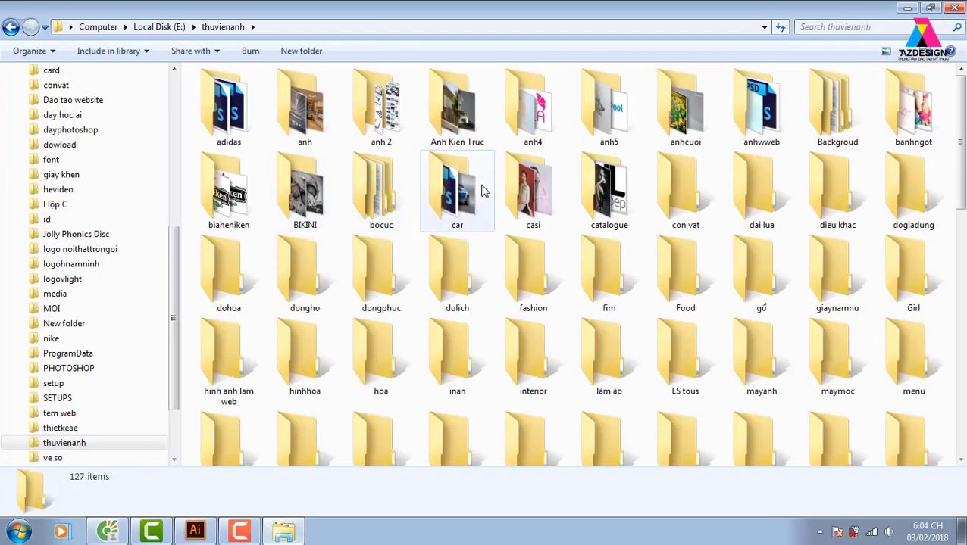
{"action": "left_click", "coordinate": [460, 212]}
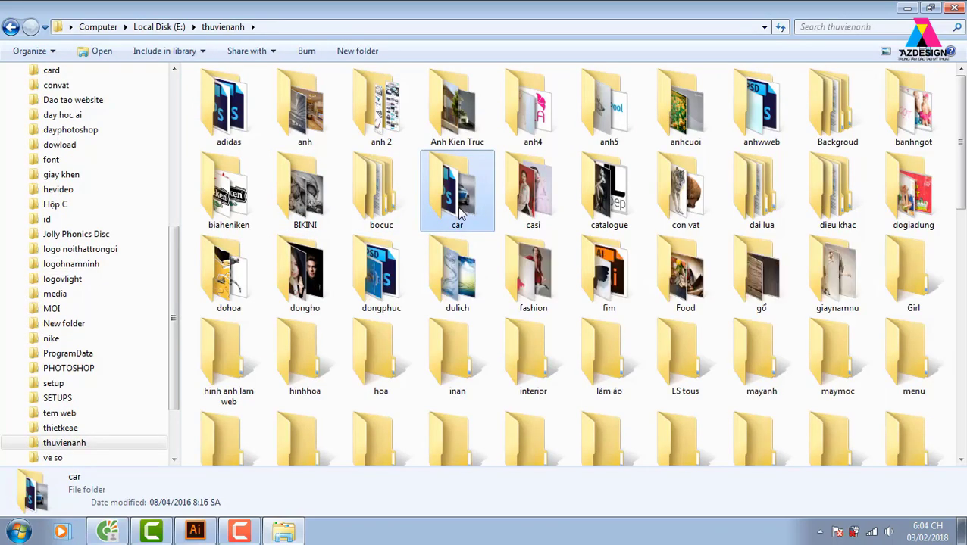
{"action": "double_click", "coordinate": [387, 216]}
{"action": "double_click", "coordinate": [243, 100]}
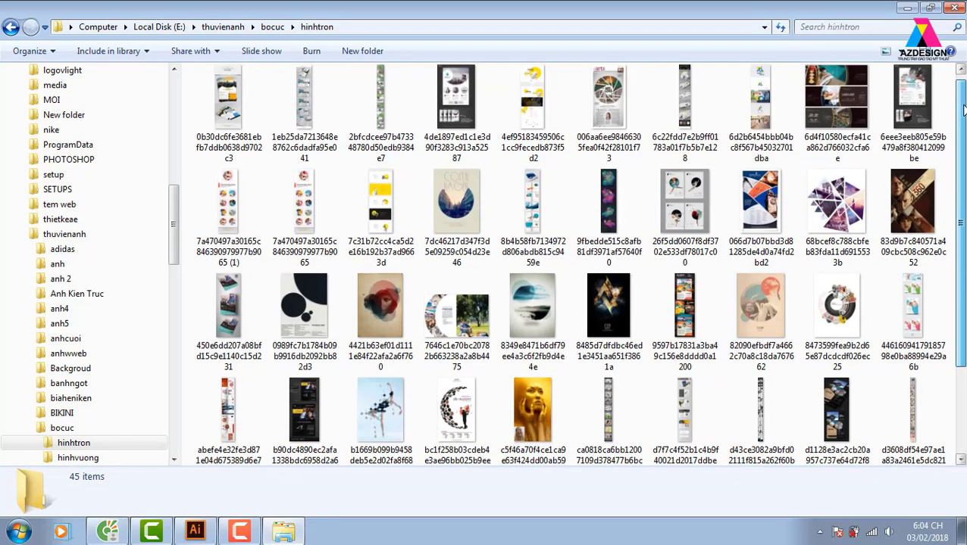
{"action": "left_click_drag", "start_coordinate": [965, 105], "coordinate": [965, 182]}
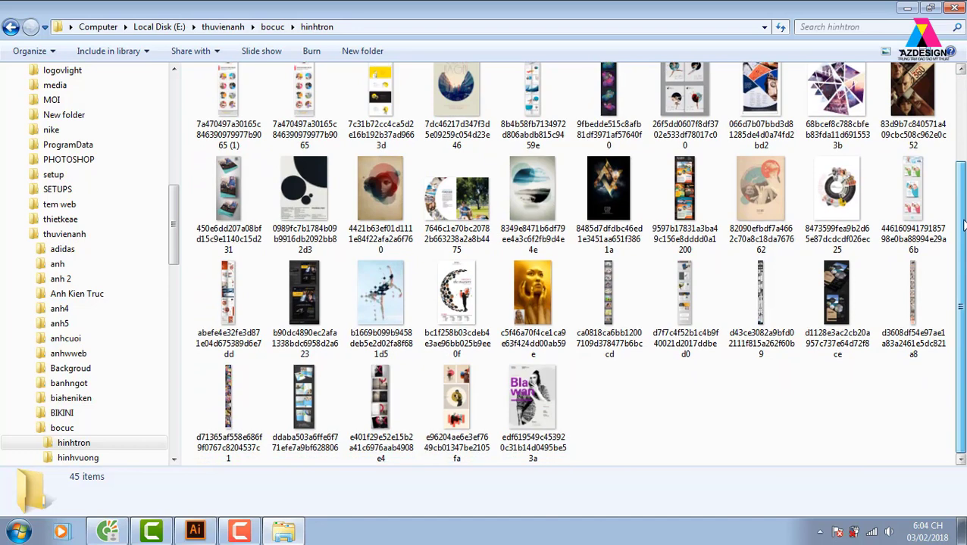
- Browse the hinhvuong folder inside bocuc and preview the 3f44504dadf71bdc17e05a6417ed3e0e and 2d90847432f2ab2b68a59e823b4e1d8f layout images
{"action": "left_click", "coordinate": [11, 26]}
{"action": "double_click", "coordinate": [235, 108]}
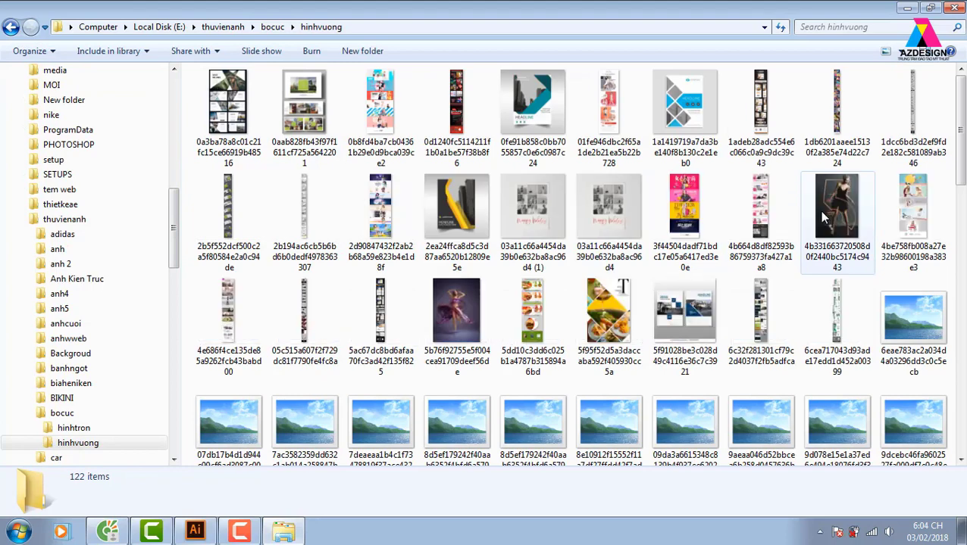
{"action": "left_click", "coordinate": [691, 208]}
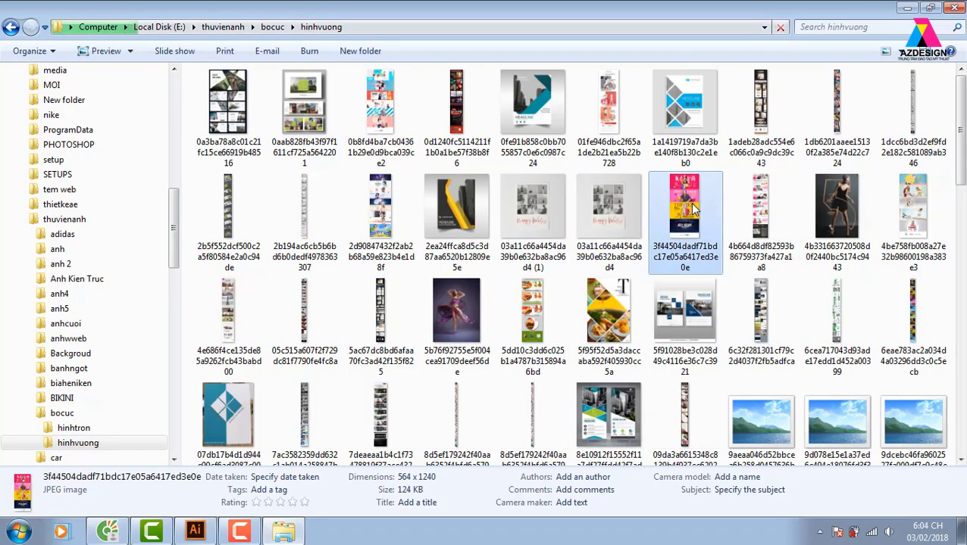
{"action": "double_click", "coordinate": [691, 209]}
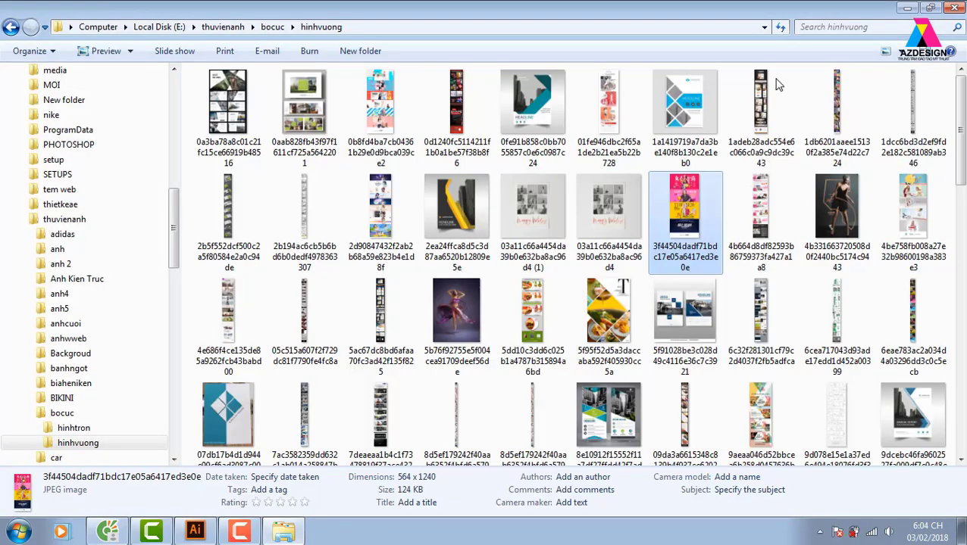
{"action": "left_click", "coordinate": [954, 7]}
{"action": "double_click", "coordinate": [377, 208]}
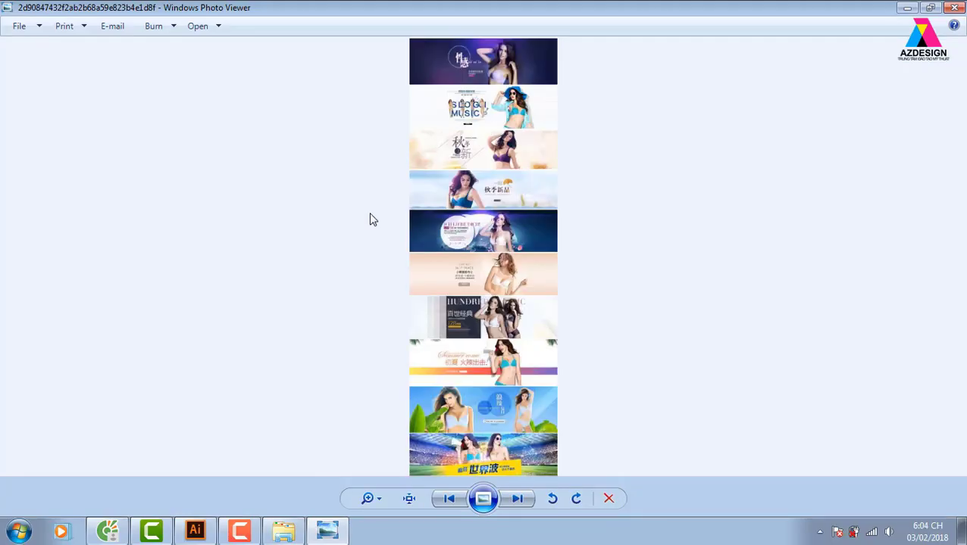
{"action": "left_click", "coordinate": [954, 7]}
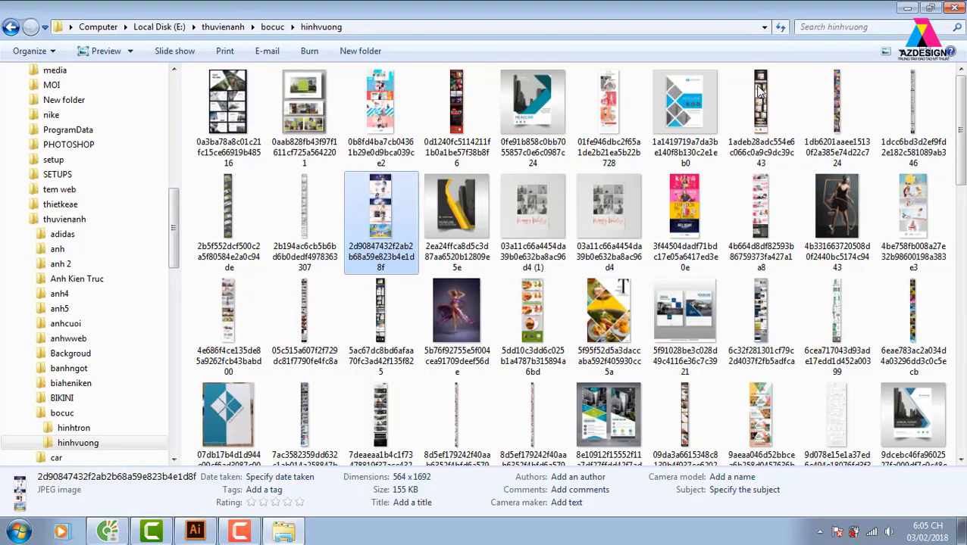
- Preview the 0fe91b858c0bb7055857c0e6c0987c24 brochure layout and page forward through the following reference images to the tall TV-graphics collage
{"action": "double_click", "coordinate": [466, 126]}
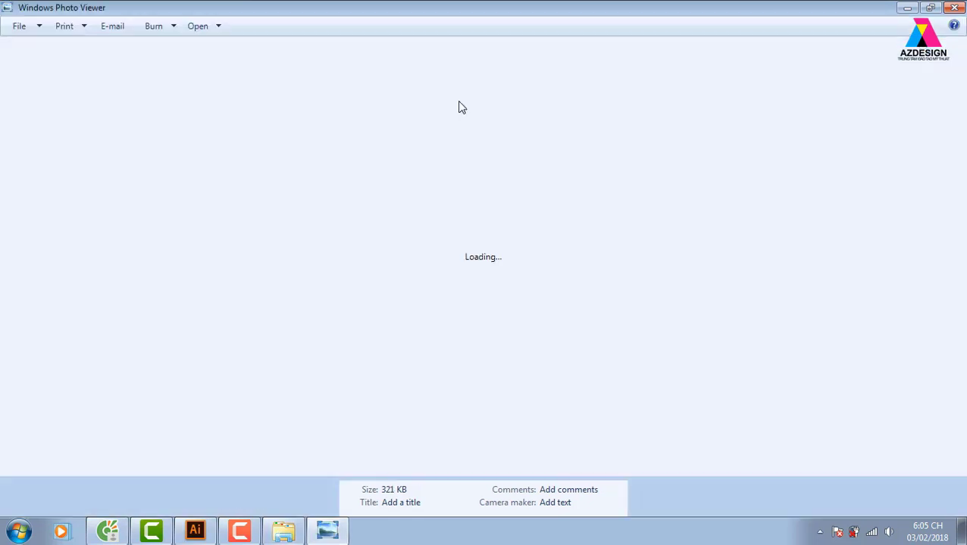
{"action": "left_click", "coordinate": [519, 500]}
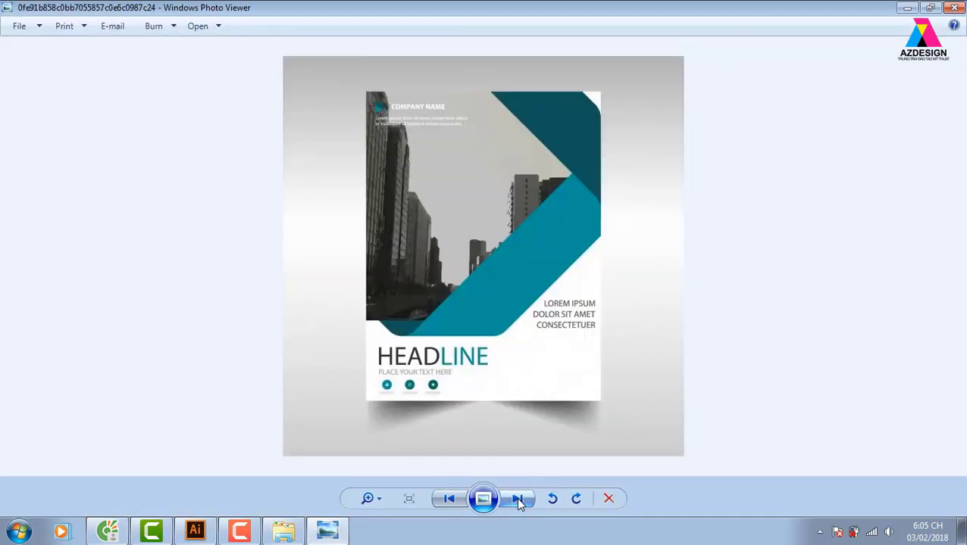
{"action": "left_click", "coordinate": [518, 500]}
{"action": "left_click", "coordinate": [518, 500]}
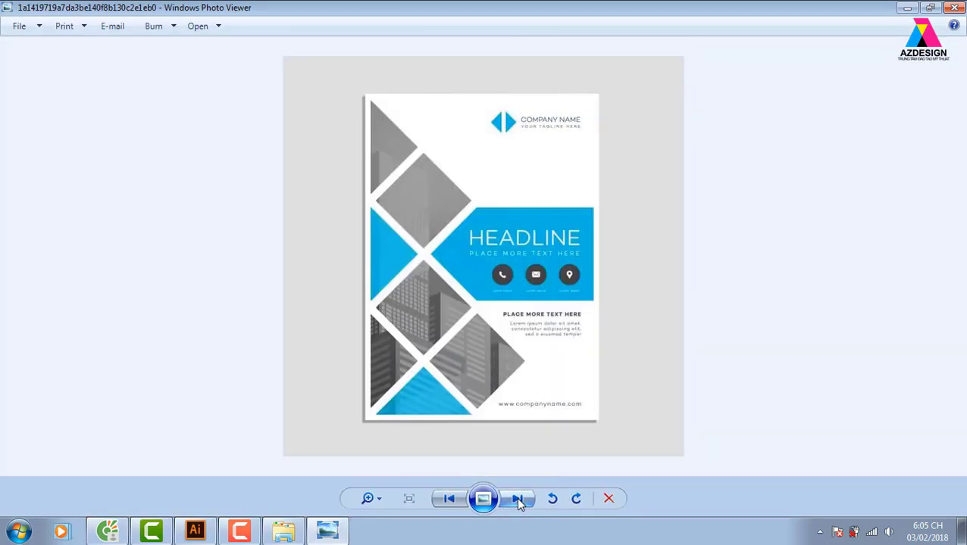
{"action": "left_click", "coordinate": [518, 500]}
{"action": "left_click", "coordinate": [518, 500]}
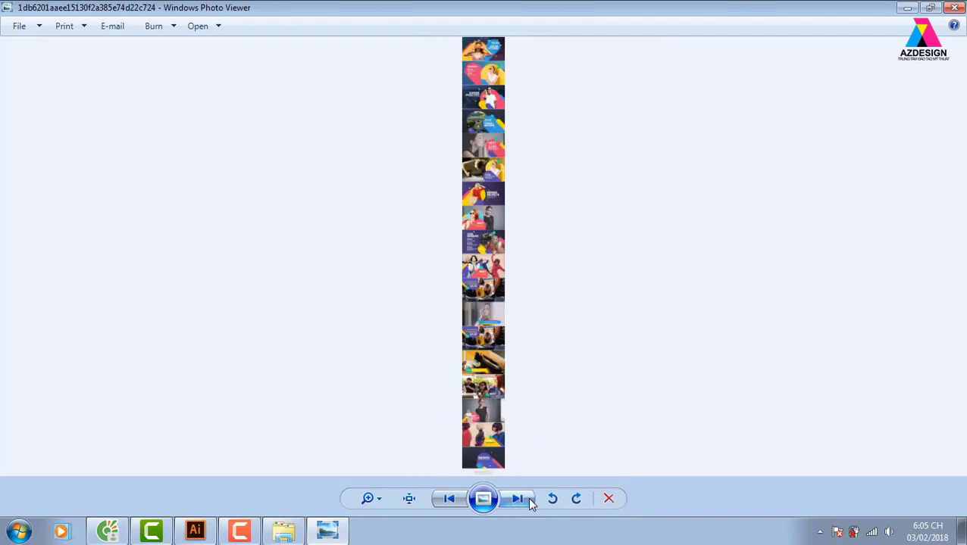
- View the TV-graphics collage at actual size and examine how its upper banners combine photos with diagonal capsules
{"action": "left_click", "coordinate": [409, 499]}
{"action": "scroll", "coordinate": [461, 310], "scroll_direction": "up", "scroll_amount": 6}
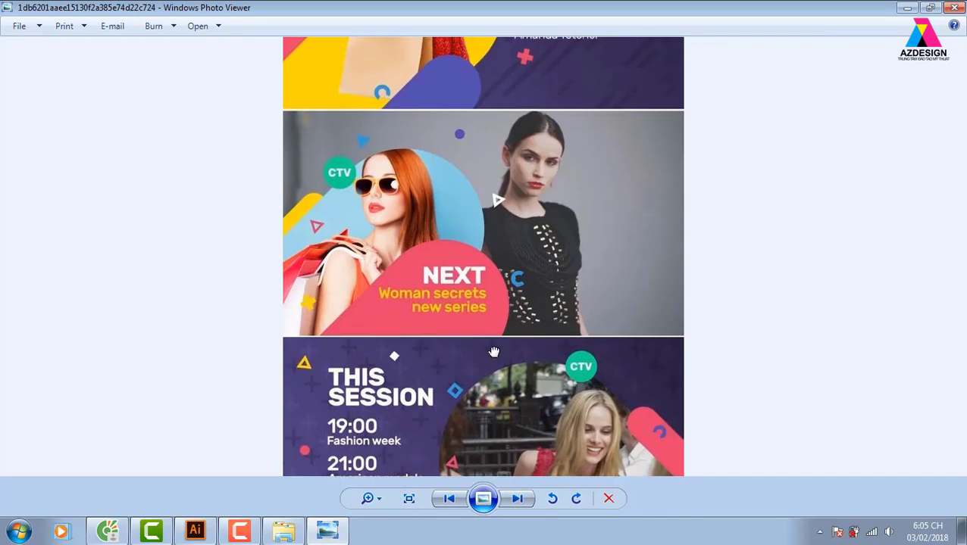
{"action": "scroll", "coordinate": [461, 311], "scroll_direction": "up", "scroll_amount": 5}
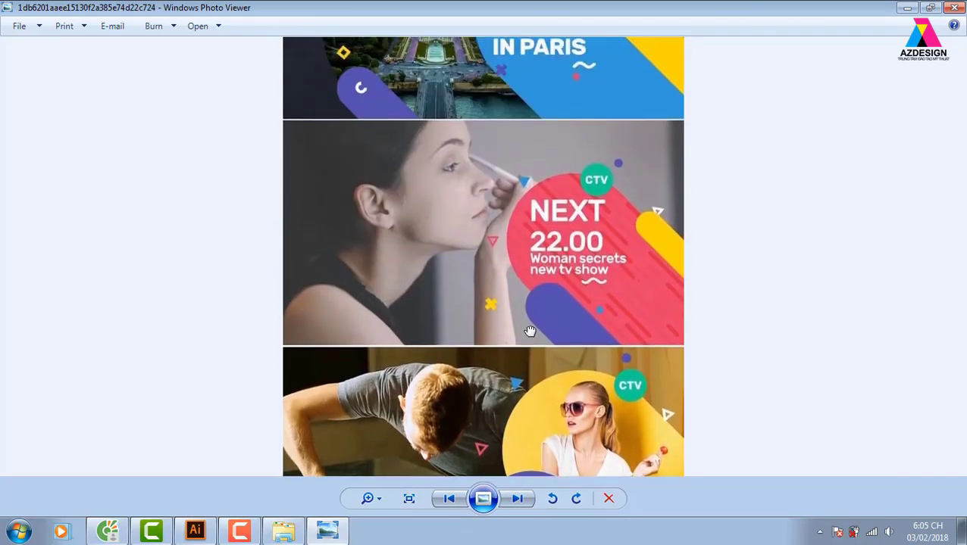
{"action": "scroll", "coordinate": [543, 264], "scroll_direction": "up", "scroll_amount": 4}
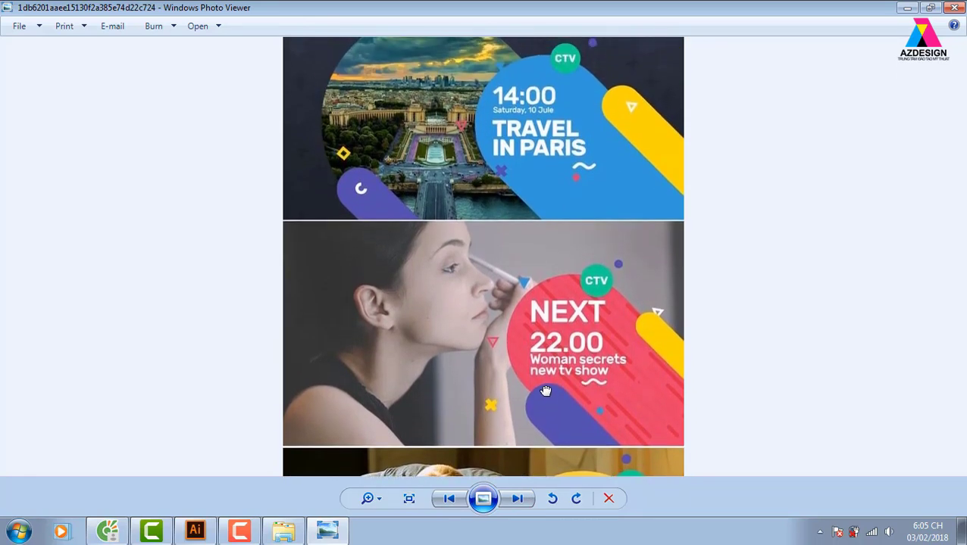
{"action": "left_click_drag", "start_coordinate": [544, 416], "coordinate": [528, 465]}
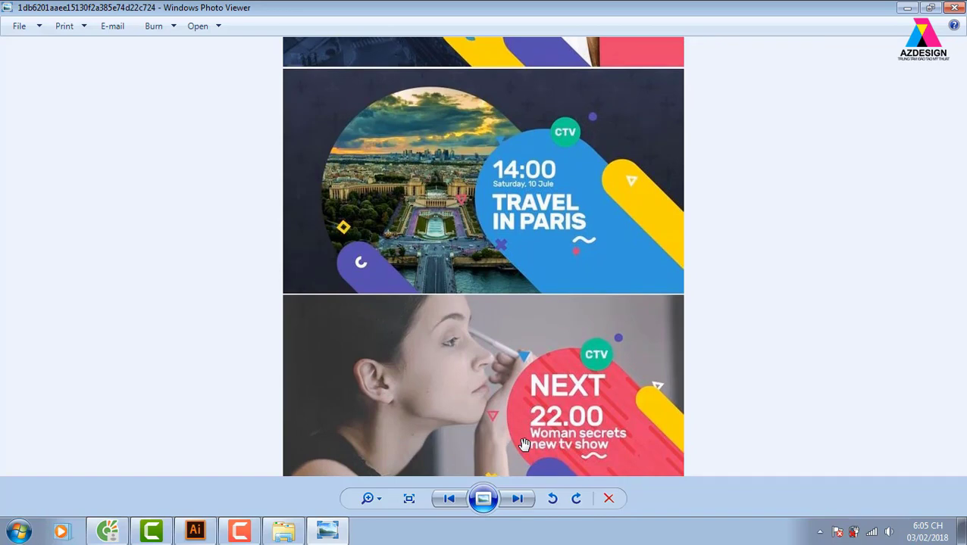
{"action": "scroll", "coordinate": [619, 327], "scroll_direction": "down", "scroll_amount": 5}
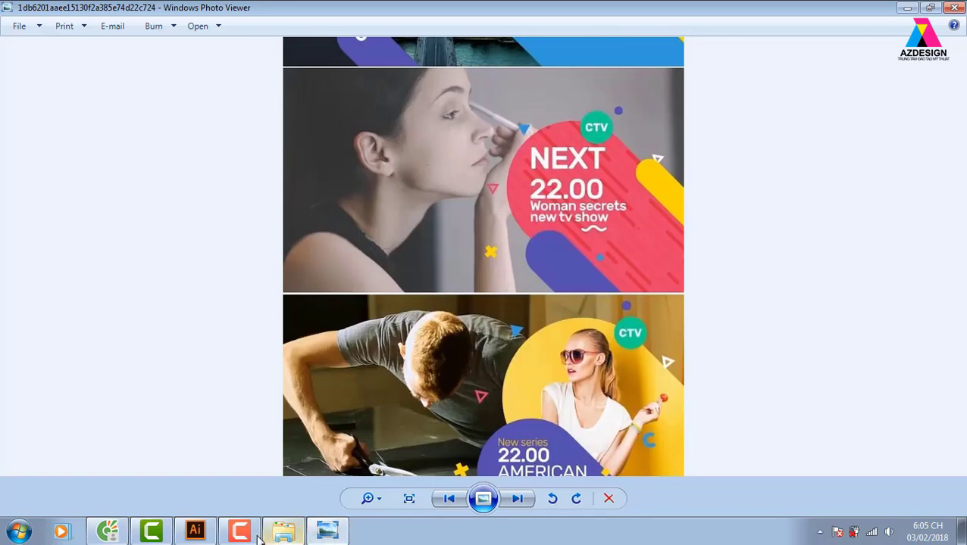
- Compare the capsule layout in Illustrator with the reference collage and examine the collage's remaining banners down to the end
{"action": "left_click", "coordinate": [203, 534]}
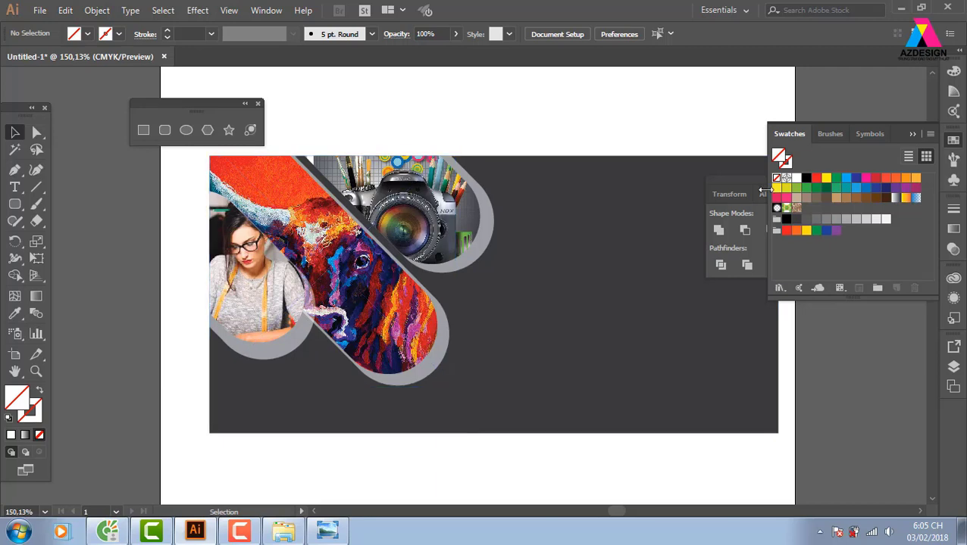
{"action": "left_click", "coordinate": [332, 530]}
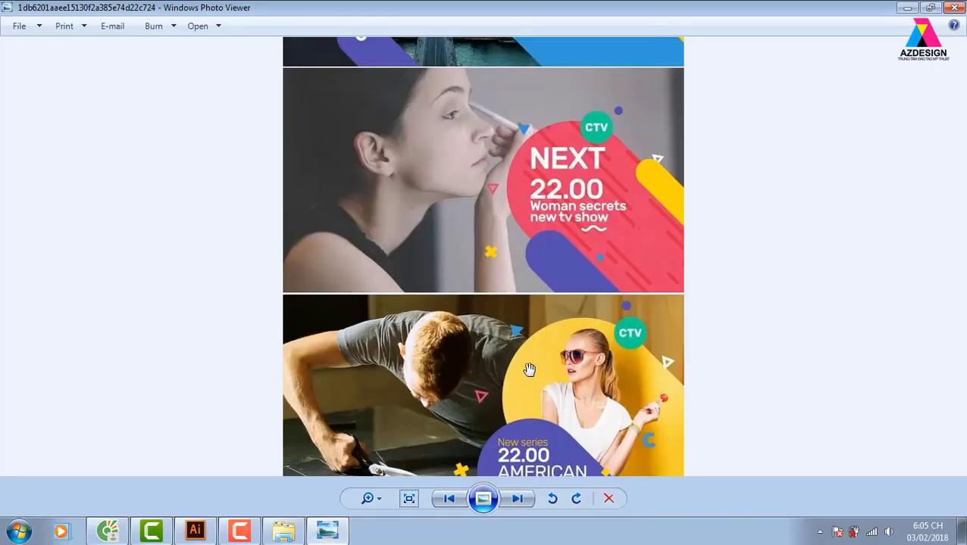
{"action": "scroll", "coordinate": [529, 369], "scroll_direction": "down", "scroll_amount": 10}
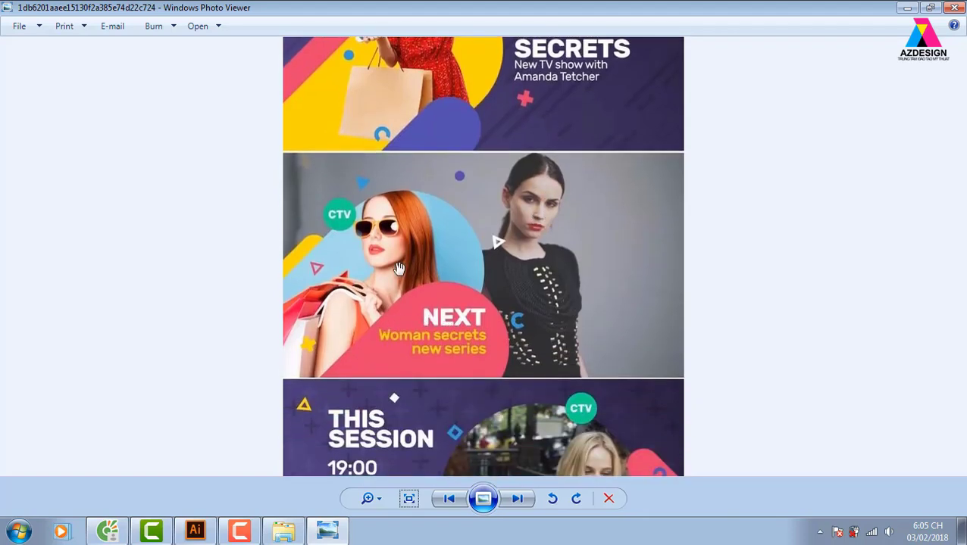
{"action": "scroll", "coordinate": [385, 338], "scroll_direction": "down", "scroll_amount": 5}
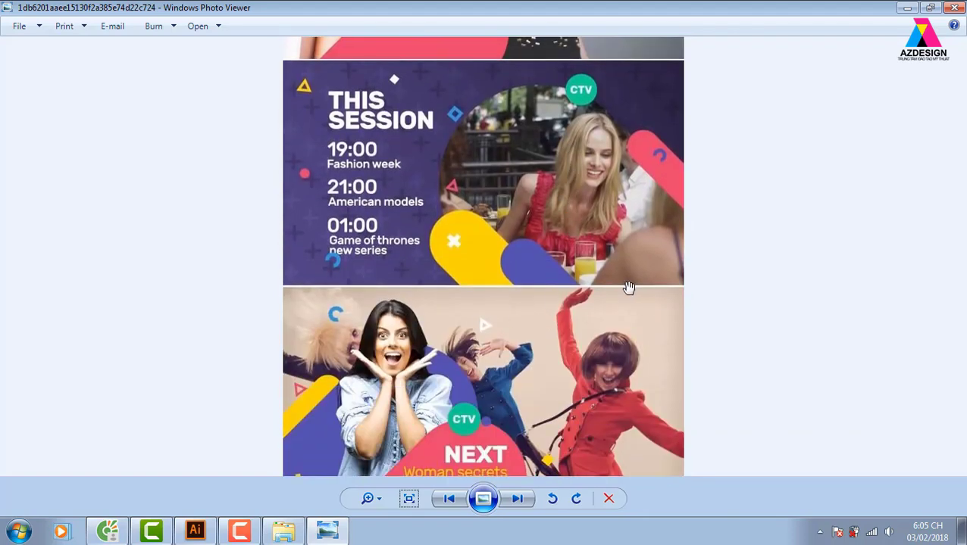
{"action": "scroll", "coordinate": [629, 288], "scroll_direction": "down", "scroll_amount": 10}
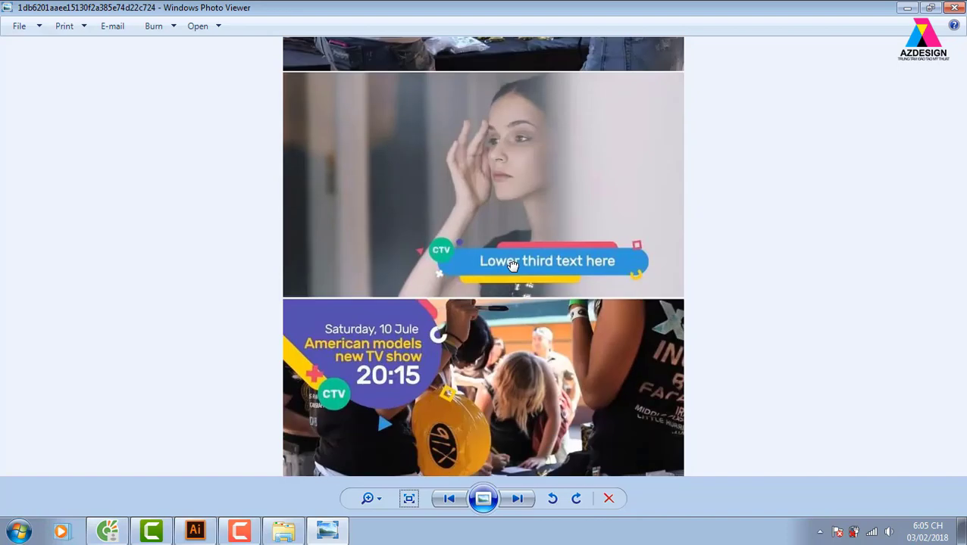
{"action": "scroll", "coordinate": [513, 264], "scroll_direction": "down", "scroll_amount": 1}
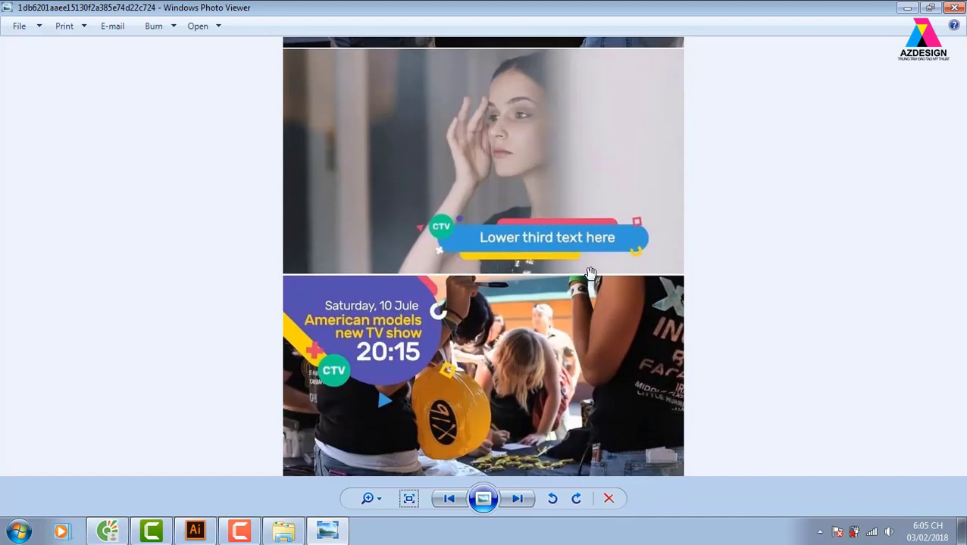
{"action": "scroll", "coordinate": [551, 356], "scroll_direction": "down", "scroll_amount": 20}
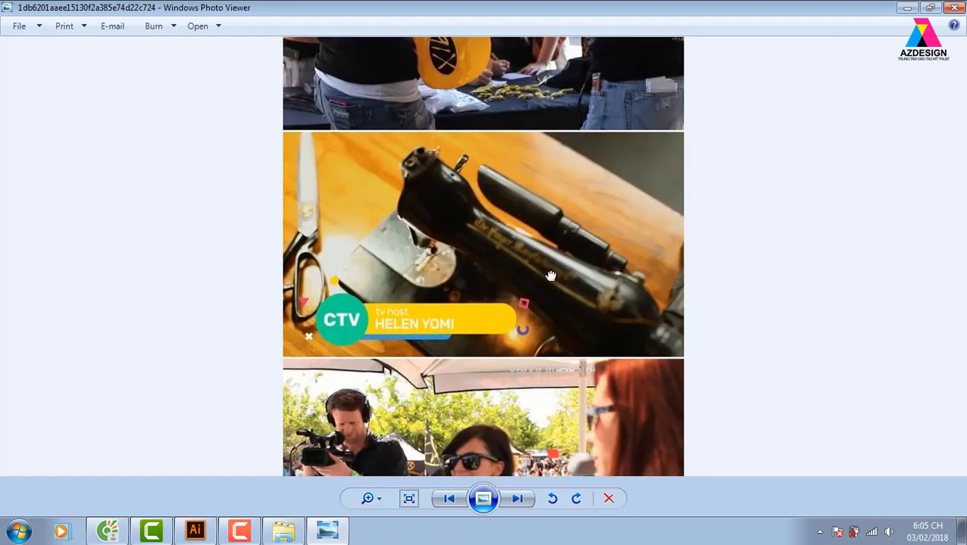
{"action": "scroll", "coordinate": [501, 250], "scroll_direction": "down", "scroll_amount": 10}
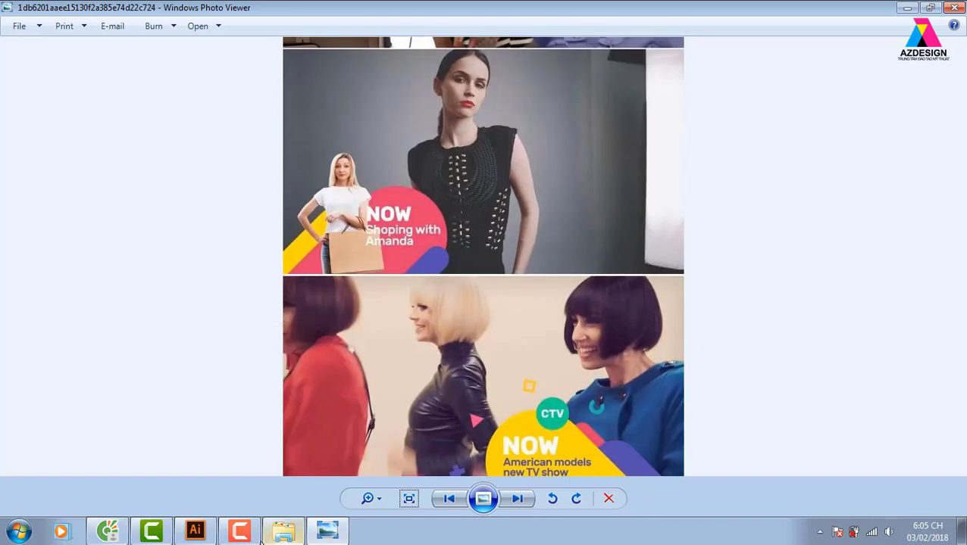
- Switch back to Illustrator and duplicate the dark background frame directly below the original
{"action": "left_click", "coordinate": [198, 535]}
{"action": "scroll", "coordinate": [561, 341], "scroll_direction": "down", "scroll_amount": 4}
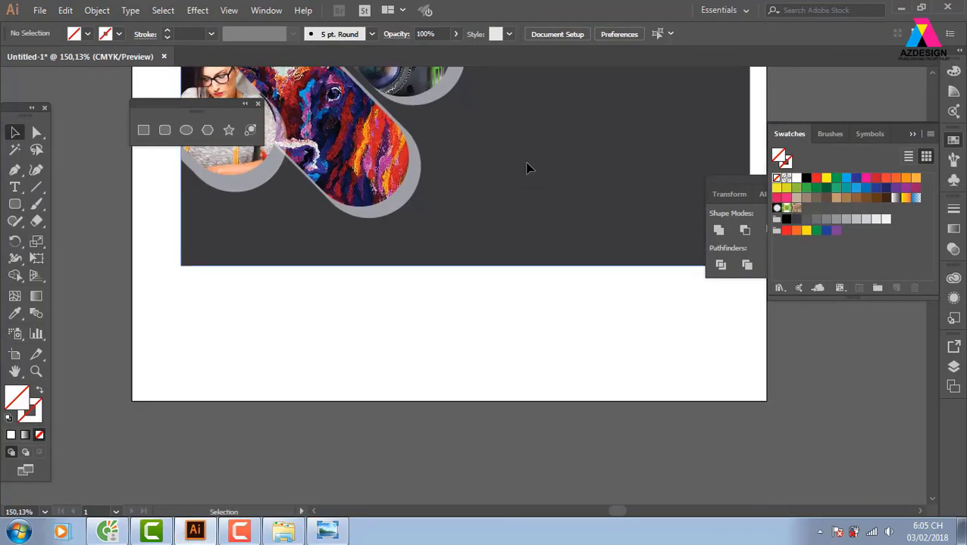
{"action": "left_click_drag", "start_coordinate": [528, 168], "coordinate": [507, 466]}
{"action": "left_click_drag", "start_coordinate": [544, 425], "coordinate": [533, 327]}
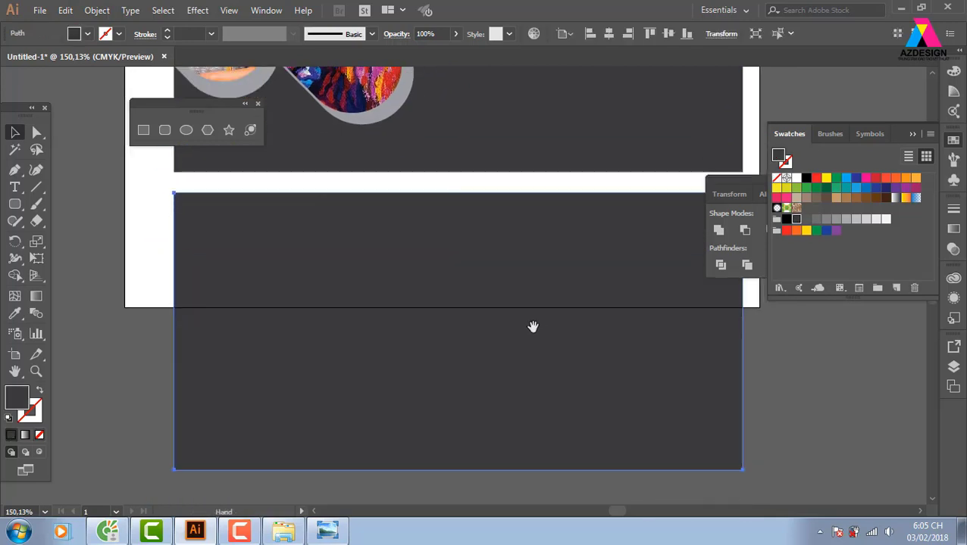
- Draw a small rounded square in the upper-left corner of the new dark frame, reduce its corner rounding and fill it white
{"action": "left_click", "coordinate": [162, 131]}
{"action": "left_click_drag", "start_coordinate": [193, 205], "coordinate": [251, 264]}
{"action": "key", "text": "Down"}
{"action": "key", "text": "Down"}
{"action": "key", "text": "Down"}
{"action": "key", "text": "Down"}
{"action": "key", "text": "Down"}
{"action": "key", "text": "Down"}
{"action": "key", "text": "Down"}
{"action": "key", "text": "Down"}
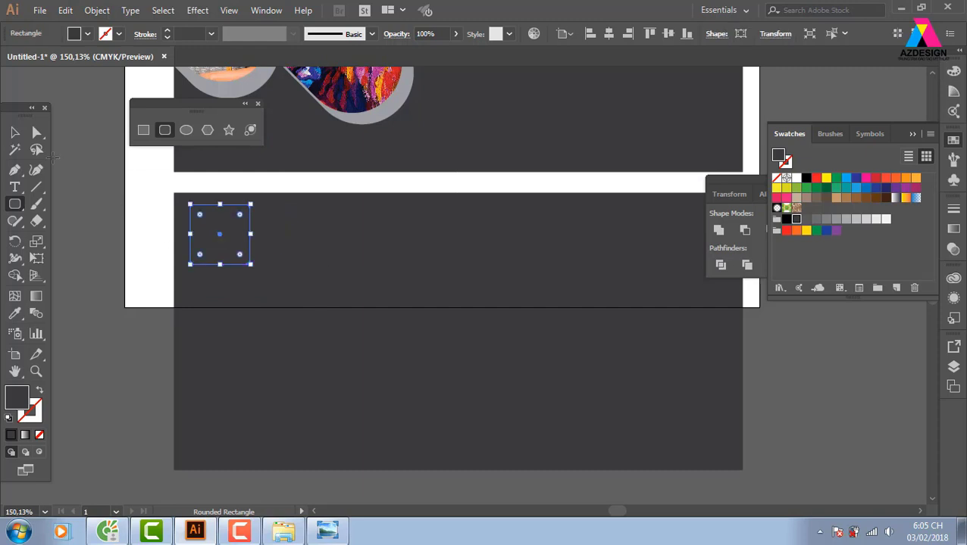
{"action": "left_click", "coordinate": [796, 178]}
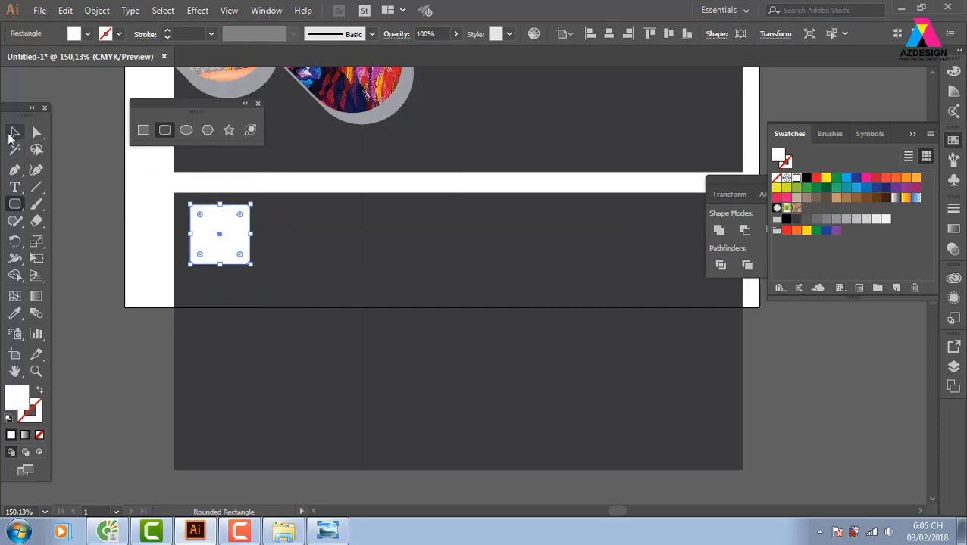
- Copy the white rounded square horizontally with a narrow gap and repeat the copy to make a row of six
{"action": "left_click", "coordinate": [15, 132]}
{"action": "left_click", "coordinate": [152, 227]}
{"action": "left_click_drag", "start_coordinate": [213, 248], "coordinate": [277, 248]}
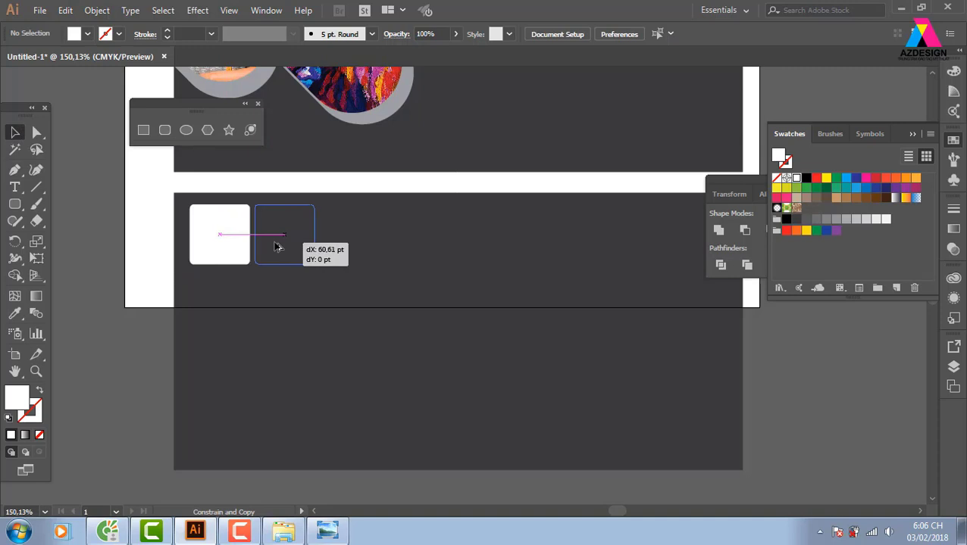
{"action": "left_click_drag", "start_coordinate": [278, 259], "coordinate": [280, 258]}
{"action": "key", "text": "ctrl+d"}
{"action": "key", "text": "ctrl+d"}
{"action": "key", "text": "ctrl+d"}
{"action": "key", "text": "ctrl+d"}
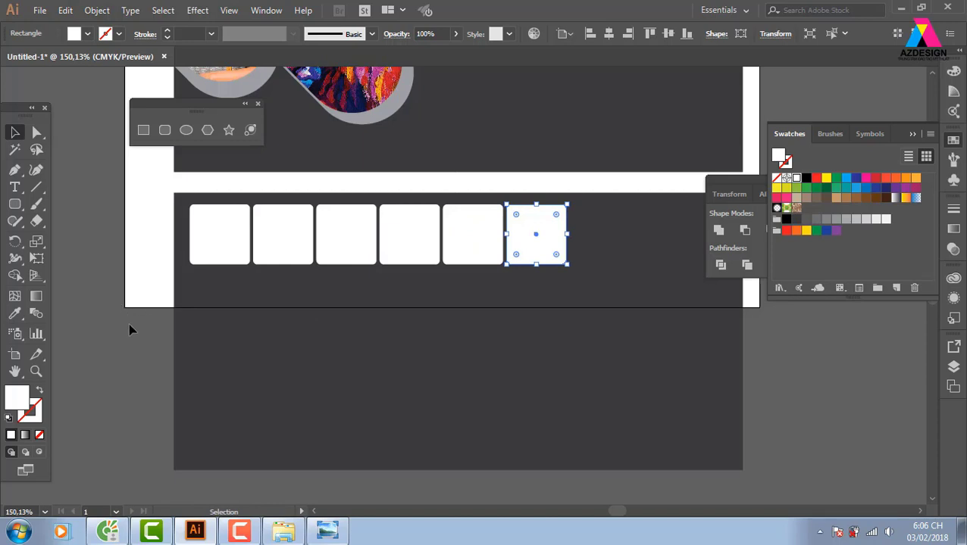
- Copy the row of six white squares downward three times with the same narrow gap, making a four-row grid
{"action": "left_click_drag", "start_coordinate": [129, 330], "coordinate": [581, 231]}
{"action": "left_click", "coordinate": [595, 320], "text": "shift"}
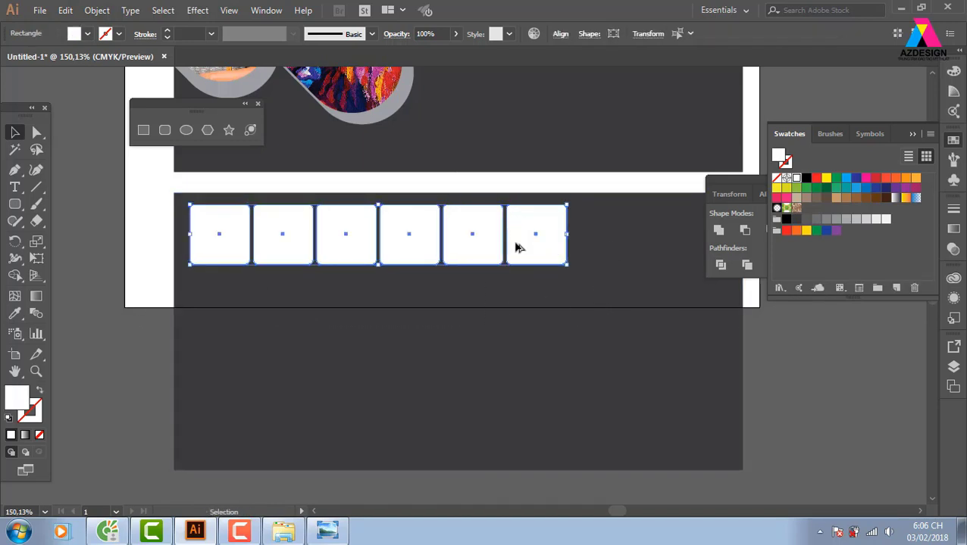
{"action": "left_click_drag", "start_coordinate": [515, 248], "coordinate": [512, 296]}
{"action": "key", "text": "a"}
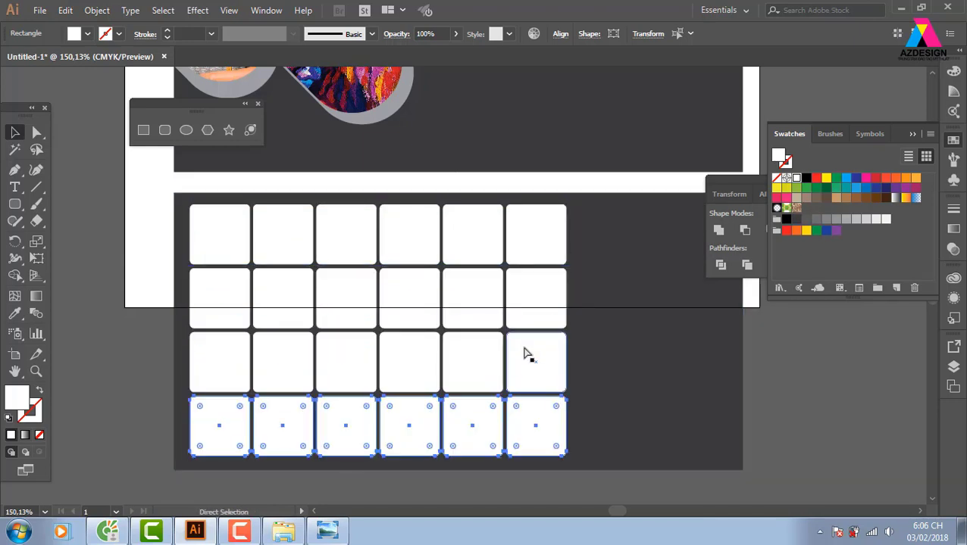
{"action": "scroll", "coordinate": [515, 355], "scroll_direction": "down", "scroll_amount": 3}
{"action": "key", "text": "v"}
{"action": "left_click", "coordinate": [468, 453]}
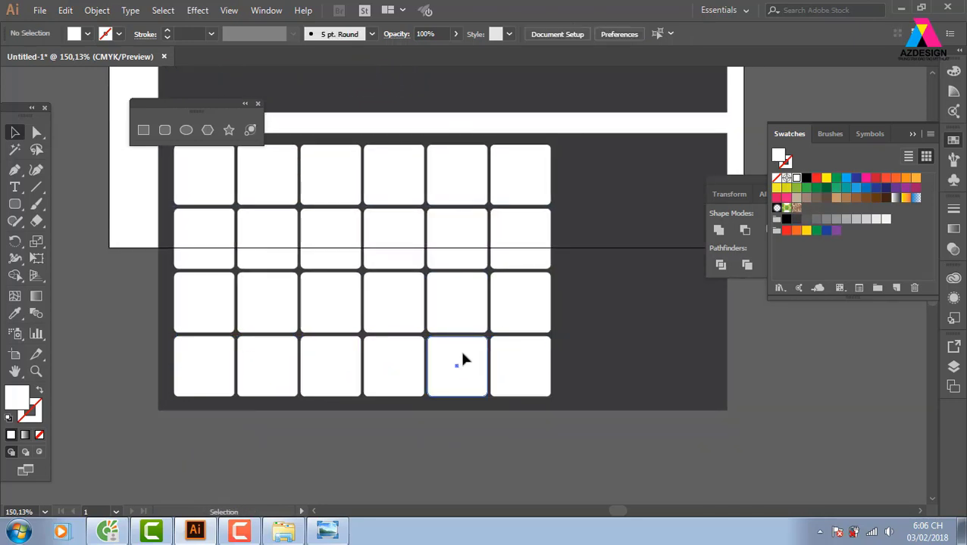
- Delete three squares from the grid: the fifth in the bottom row, the fifth in the top row and the sixth in the third row
{"action": "left_click", "coordinate": [461, 355]}
{"action": "key", "text": "Delete"}
{"action": "left_click", "coordinate": [447, 184]}
{"action": "key", "text": "Delete"}
{"action": "left_click", "coordinate": [527, 310]}
{"action": "key", "text": "Delete"}
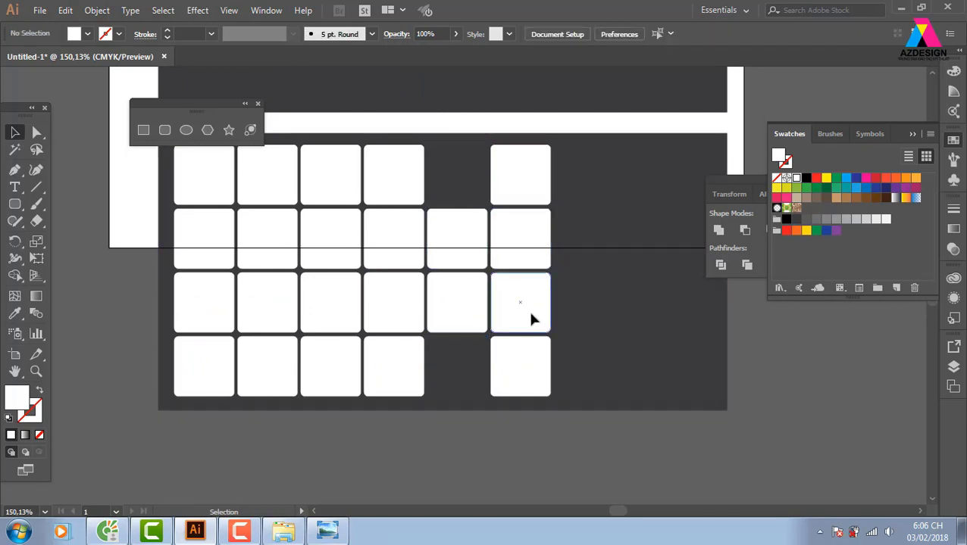
- Rotate all the white squares together by 45 degrees into diamonds and position them over the upper-left corner of the dark frame
{"action": "left_click_drag", "start_coordinate": [244, 453], "coordinate": [561, 164]}
{"action": "left_click", "coordinate": [280, 483]}
{"action": "left_click_drag", "start_coordinate": [303, 374], "coordinate": [603, 209]}
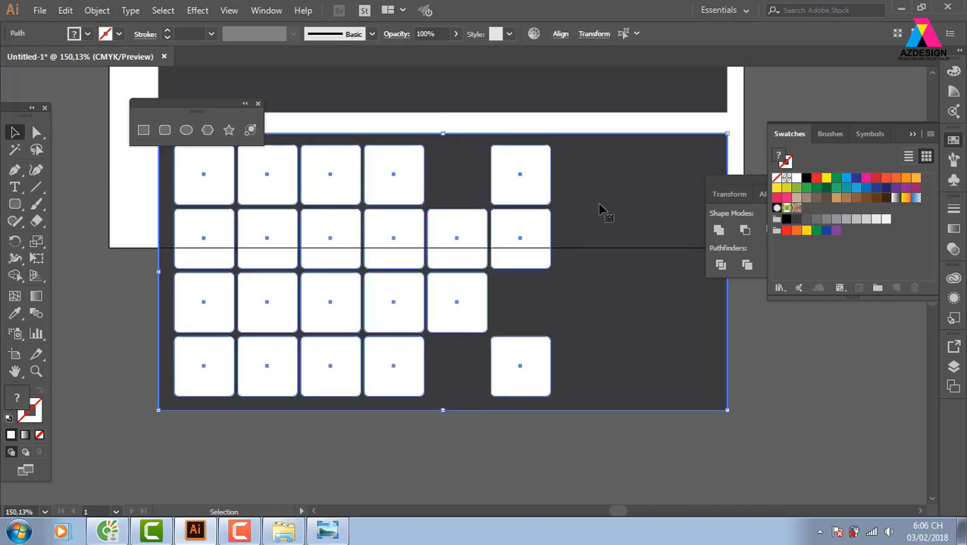
{"action": "left_click_drag", "start_coordinate": [557, 144], "coordinate": [539, 323]}
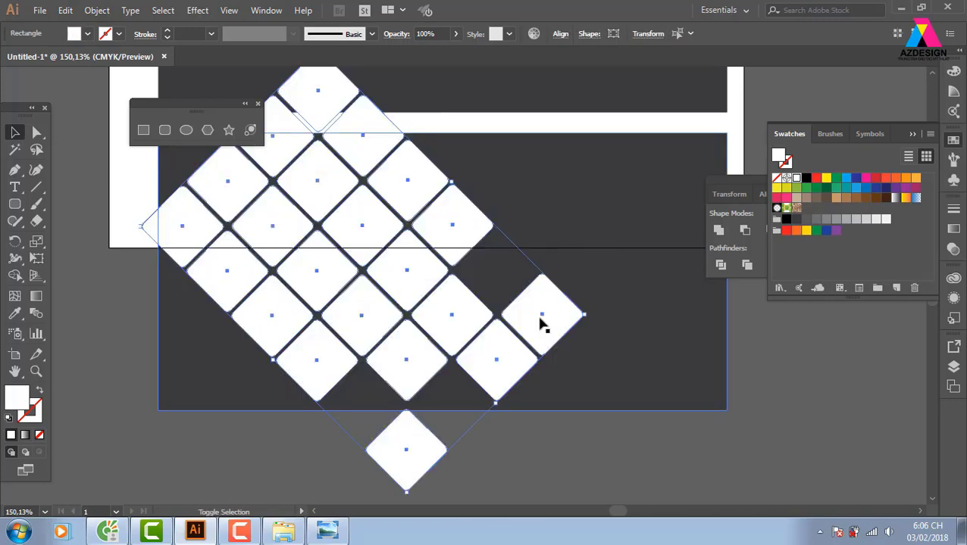
{"action": "left_click_drag", "start_coordinate": [457, 329], "coordinate": [393, 237]}
{"action": "left_click_drag", "start_coordinate": [529, 280], "coordinate": [621, 415]}
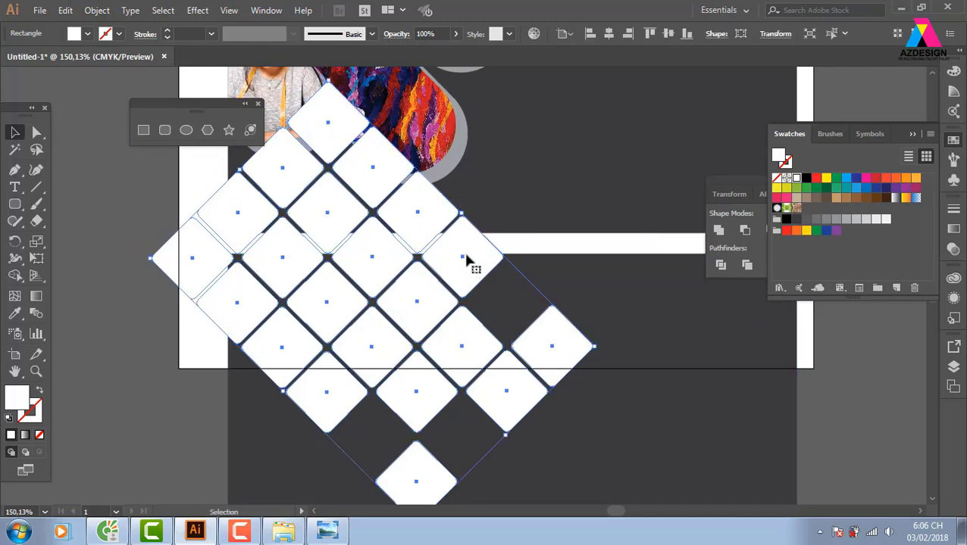
{"action": "left_click_drag", "start_coordinate": [470, 263], "coordinate": [356, 239]}
{"action": "key", "text": "ctrl+z"}
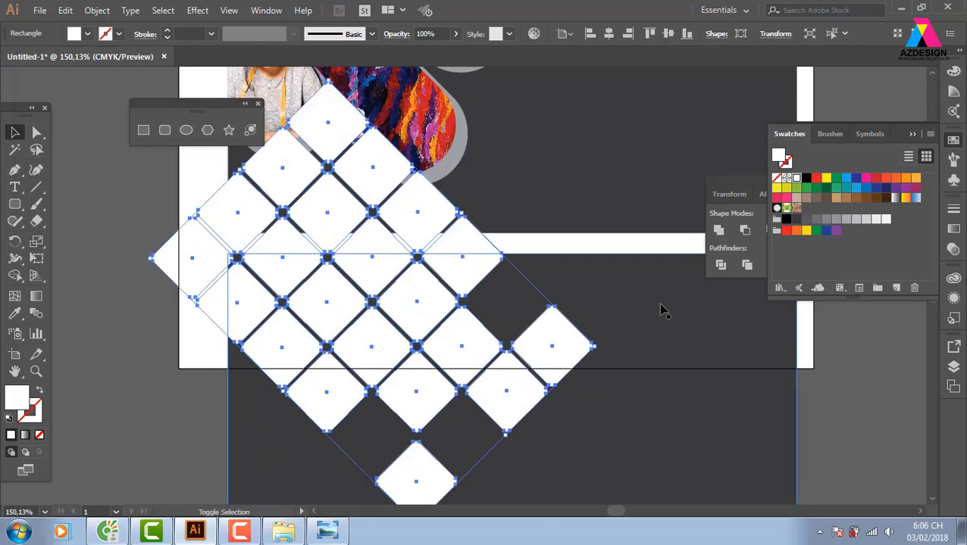
- Remove the diamond parts that extend beyond the dark frame's edges with the Shape Builder tool
{"action": "left_click", "coordinate": [656, 347], "text": "shift"}
{"action": "left_click", "coordinate": [17, 276]}
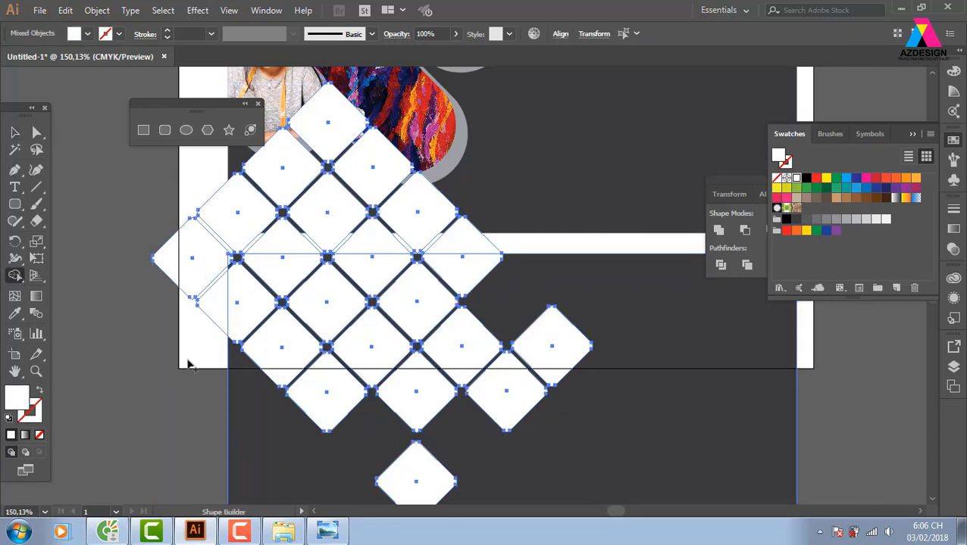
{"action": "mouse_move", "coordinate": [190, 365]}
{"action": "left_mouse_down"}
{"action": "mouse_move", "coordinate": [220, 294]}
{"action": "mouse_move", "coordinate": [227, 233]}
{"action": "mouse_move", "coordinate": [476, 248]}
{"action": "mouse_move", "coordinate": [475, 227]}
{"action": "mouse_move", "coordinate": [361, 159]}
{"action": "mouse_move", "coordinate": [278, 171]}
{"action": "mouse_move", "coordinate": [341, 112]}
{"action": "mouse_move", "coordinate": [347, 146]}
{"action": "left_mouse_up"}
{"action": "key", "text": "v"}
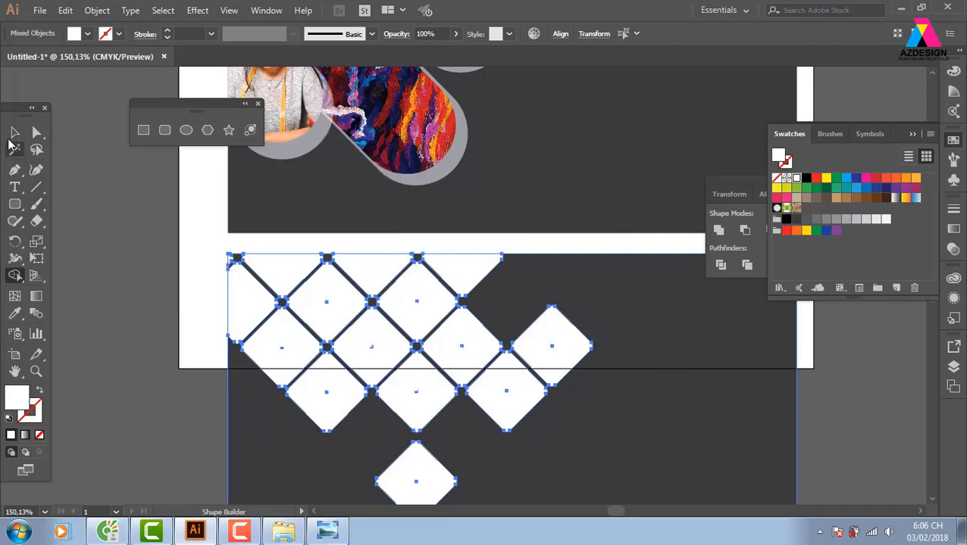
{"action": "left_click", "coordinate": [137, 260]}
{"action": "left_click_drag", "start_coordinate": [301, 375], "coordinate": [222, 303]}
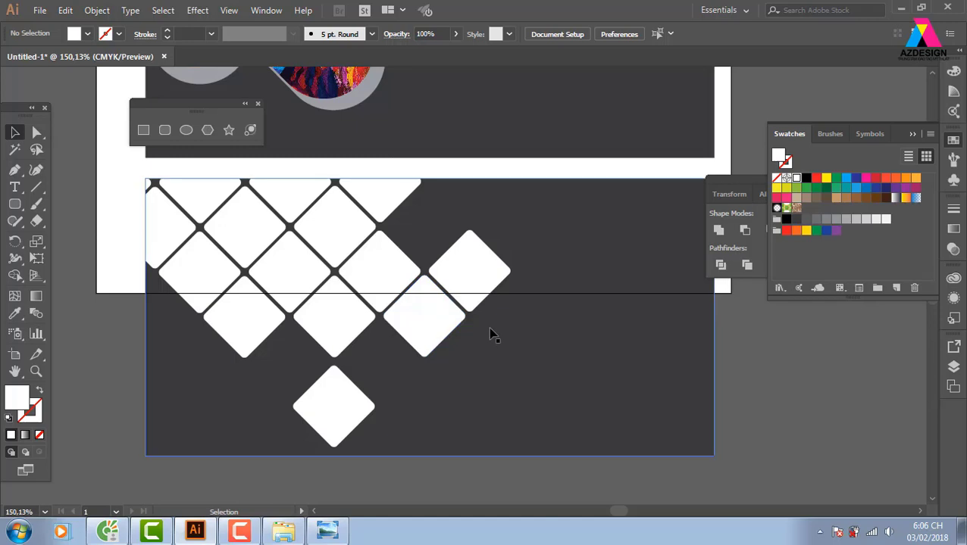
- Make the group of trimmed white diamonds into one compound path
{"action": "left_click", "coordinate": [286, 294]}
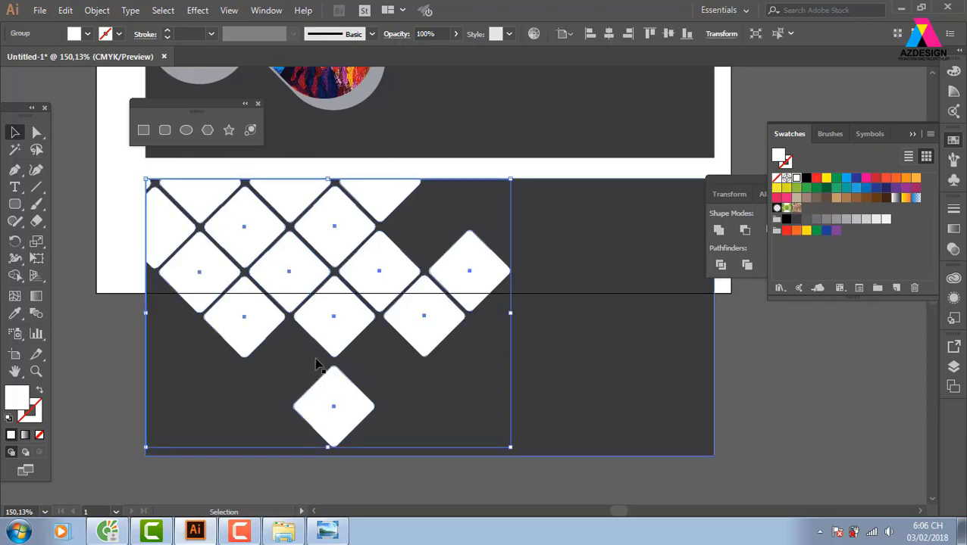
{"action": "right_click", "coordinate": [303, 285]}
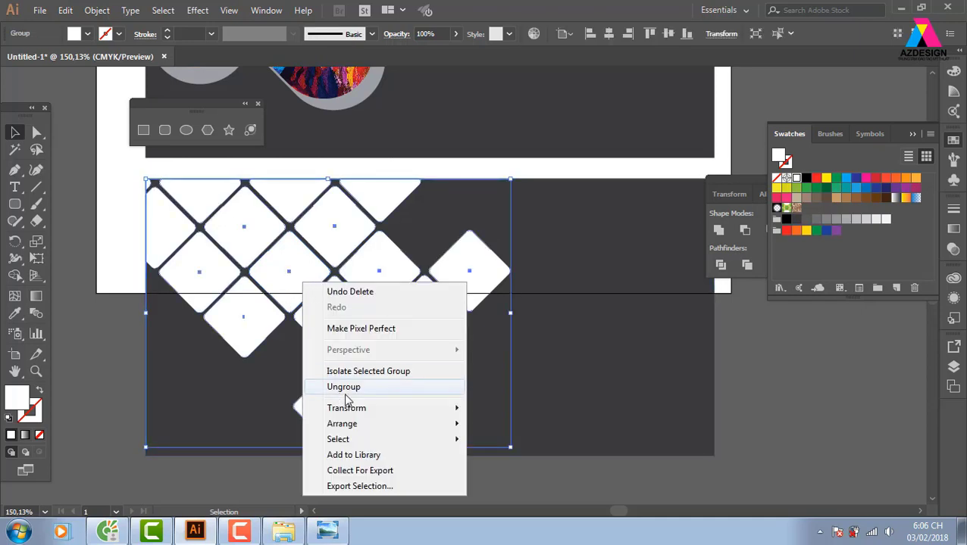
{"action": "left_click", "coordinate": [273, 263]}
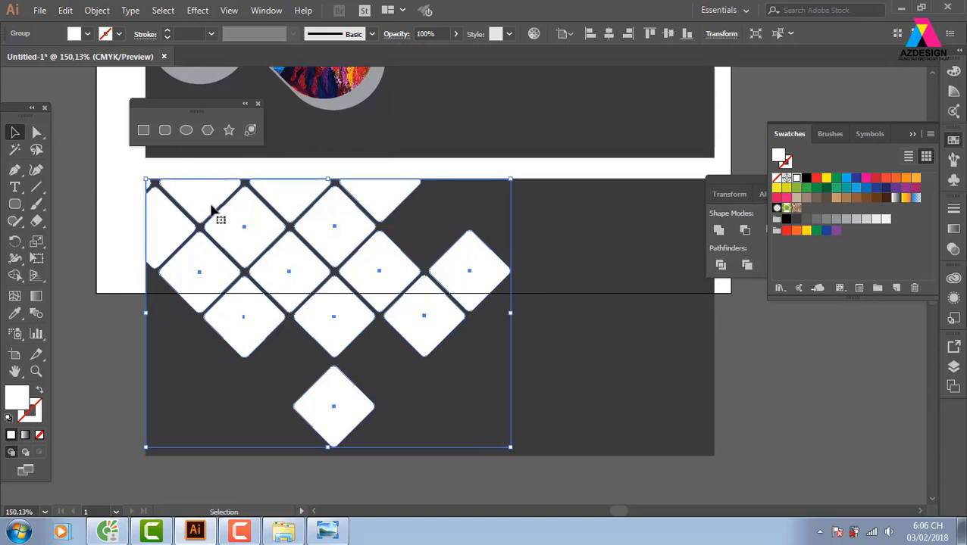
{"action": "left_click", "coordinate": [104, 12]}
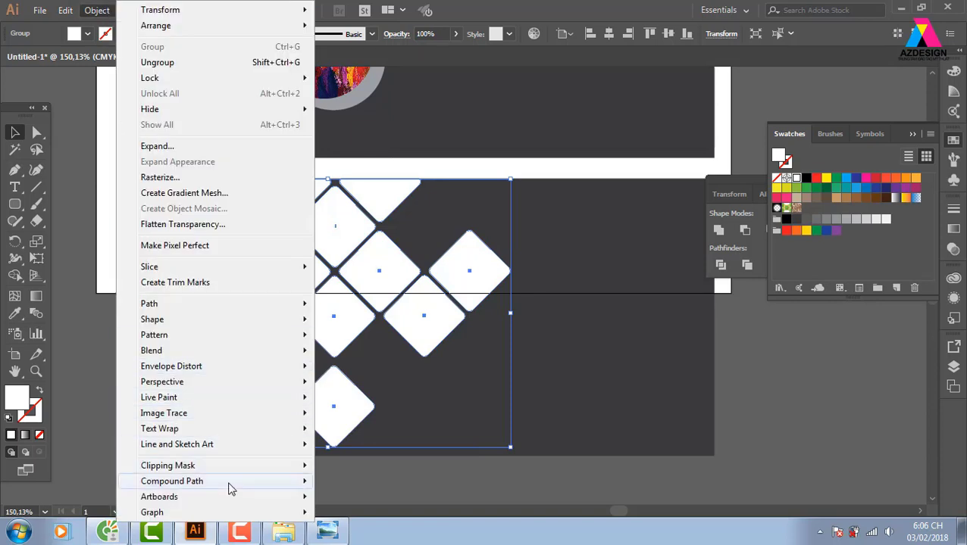
{"action": "mouse_move", "coordinate": [228, 485]}
{"action": "left_click", "coordinate": [405, 485]}
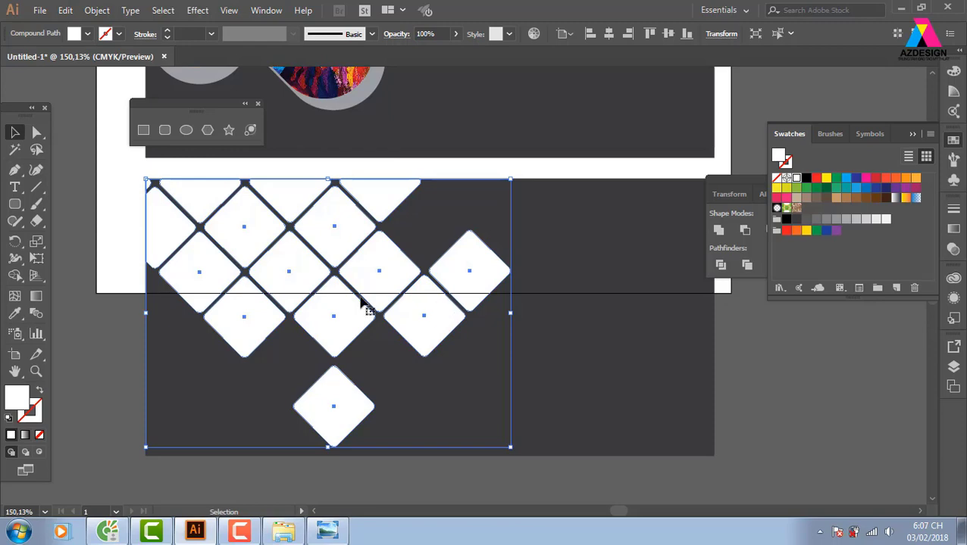
- Place the SURPRISE image from the anhwweb folder as a linked file, sized to cover most of the third dark frame
{"action": "left_click", "coordinate": [40, 10]}
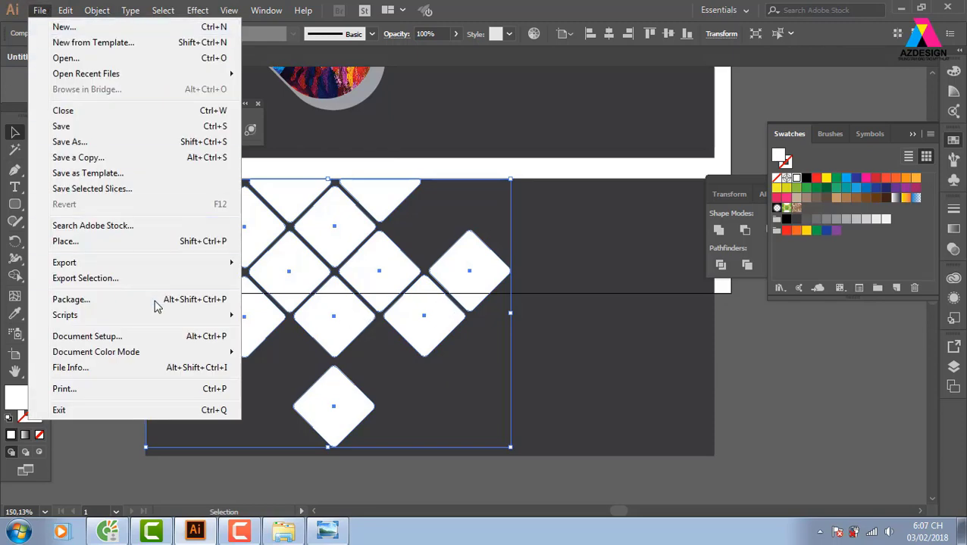
{"action": "left_click", "coordinate": [138, 241]}
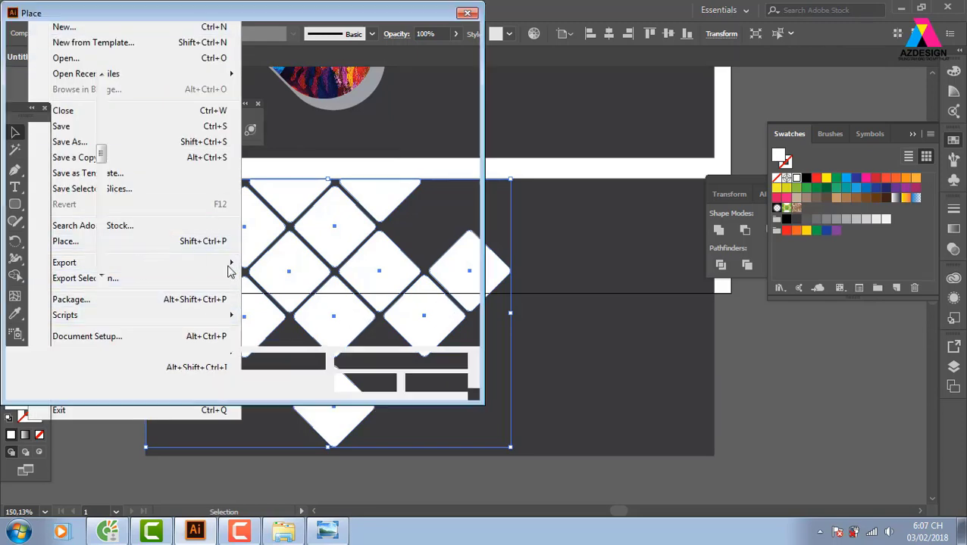
{"action": "left_click_drag", "start_coordinate": [473, 125], "coordinate": [474, 169]}
{"action": "scroll", "coordinate": [423, 173], "scroll_direction": "down", "scroll_amount": 5}
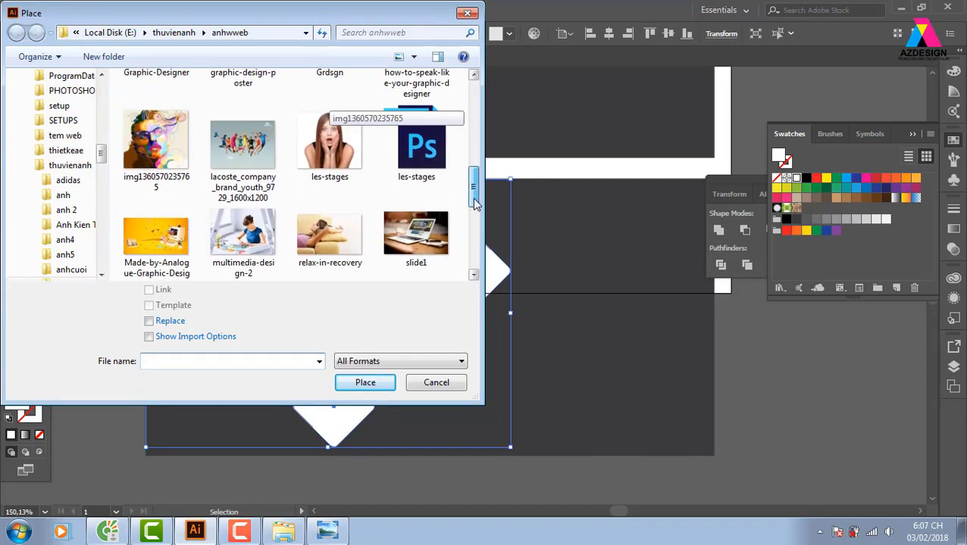
{"action": "left_click", "coordinate": [422, 173]}
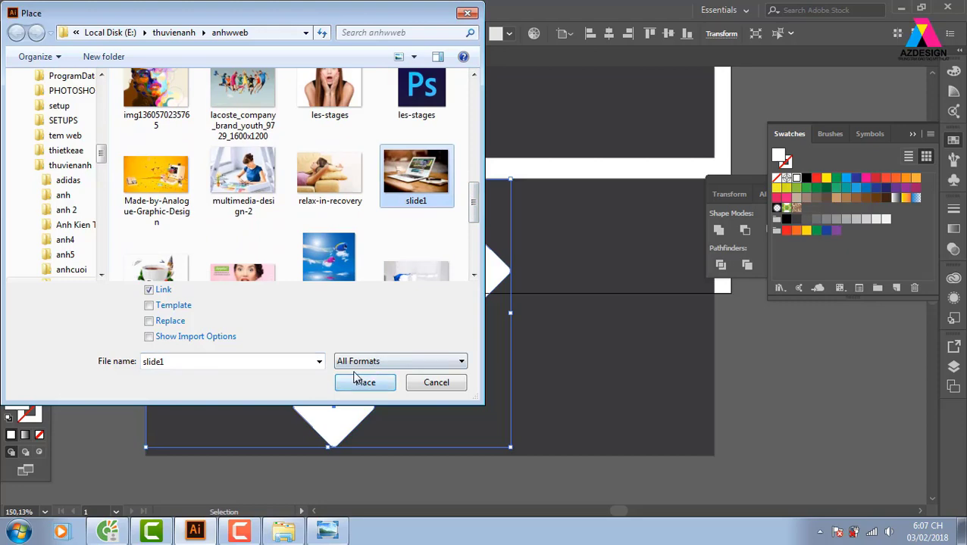
{"action": "left_click", "coordinate": [261, 279]}
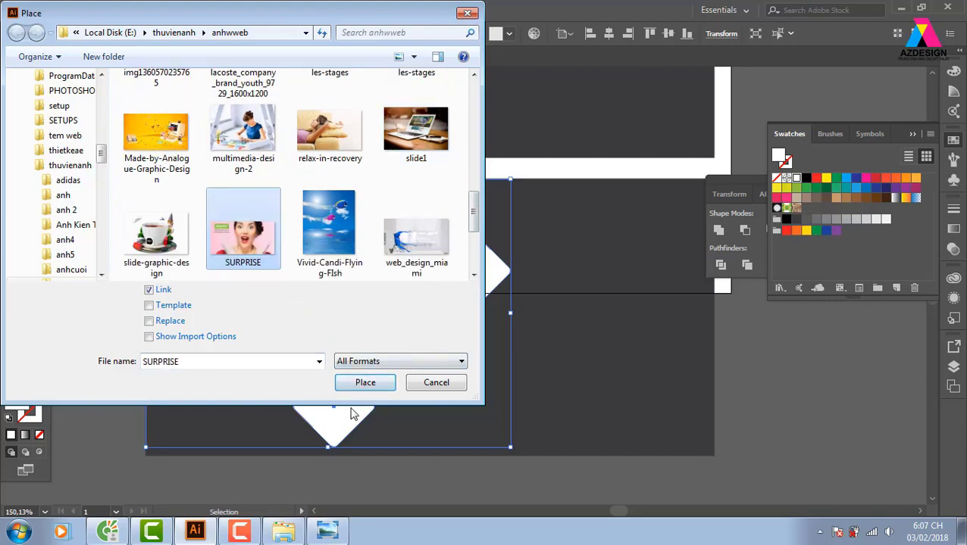
{"action": "left_click", "coordinate": [362, 388]}
{"action": "left_click_drag", "start_coordinate": [144, 183], "coordinate": [697, 481]}
{"action": "left_click_drag", "start_coordinate": [447, 198], "coordinate": [385, 428]}
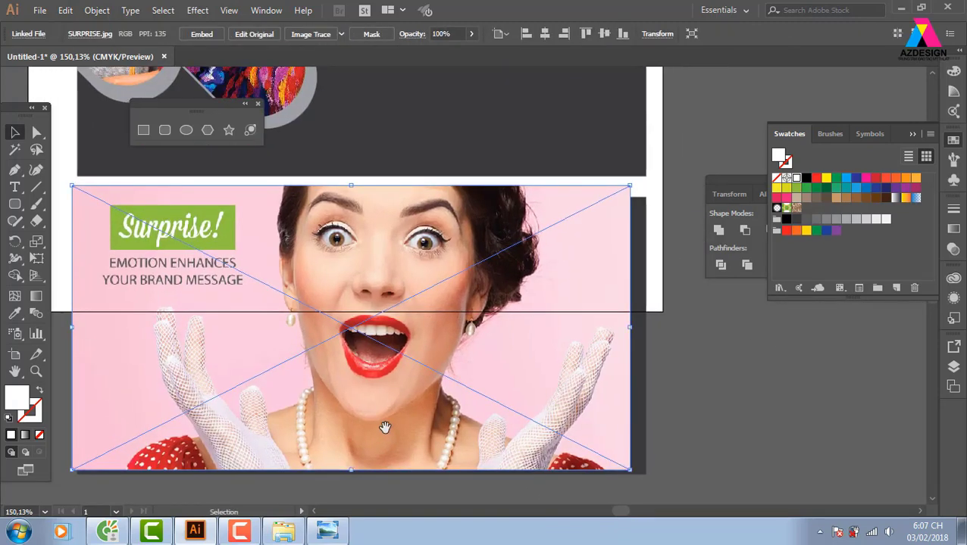
- Send the SURPRISE photo to the back and clip it with the diamond compound path
{"action": "key", "text": "ctrl+shift+bracketleft"}
{"action": "left_click", "coordinate": [325, 310], "text": "shift"}
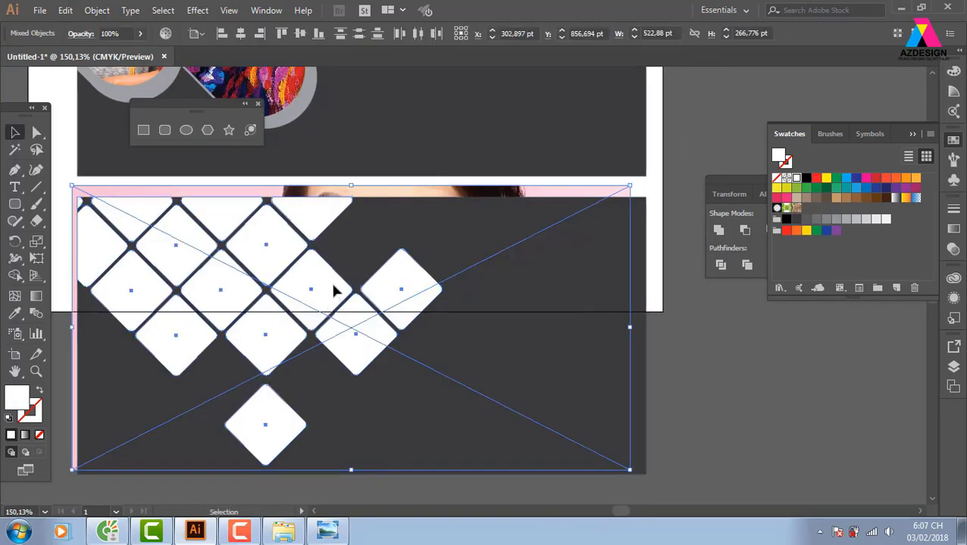
{"action": "key", "text": "ctrl+7"}
- Move the photo left inside the clipping mask so the woman's face fills the diamonds, and leave isolation mode
{"action": "double_click", "coordinate": [333, 290]}
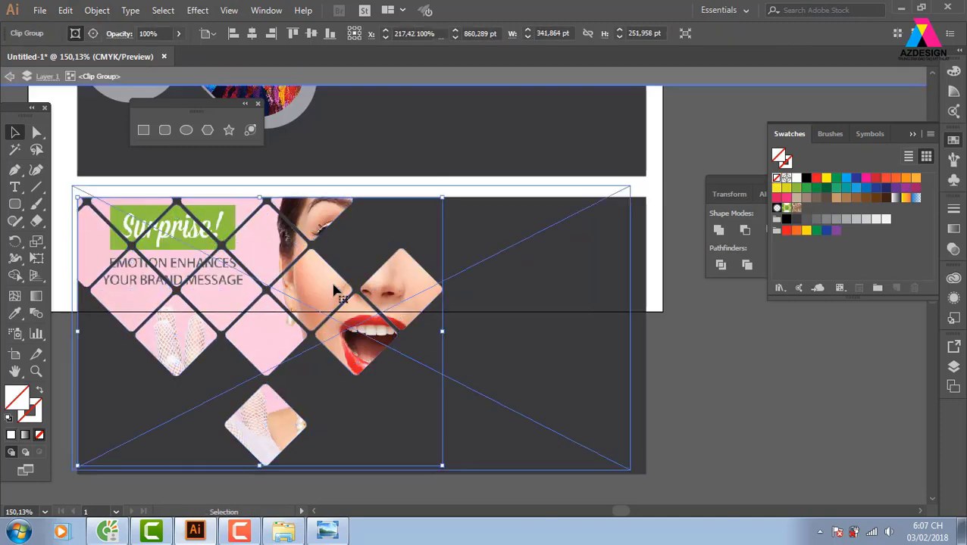
{"action": "left_click_drag", "start_coordinate": [334, 290], "coordinate": [268, 294]}
{"action": "double_click", "coordinate": [724, 441]}
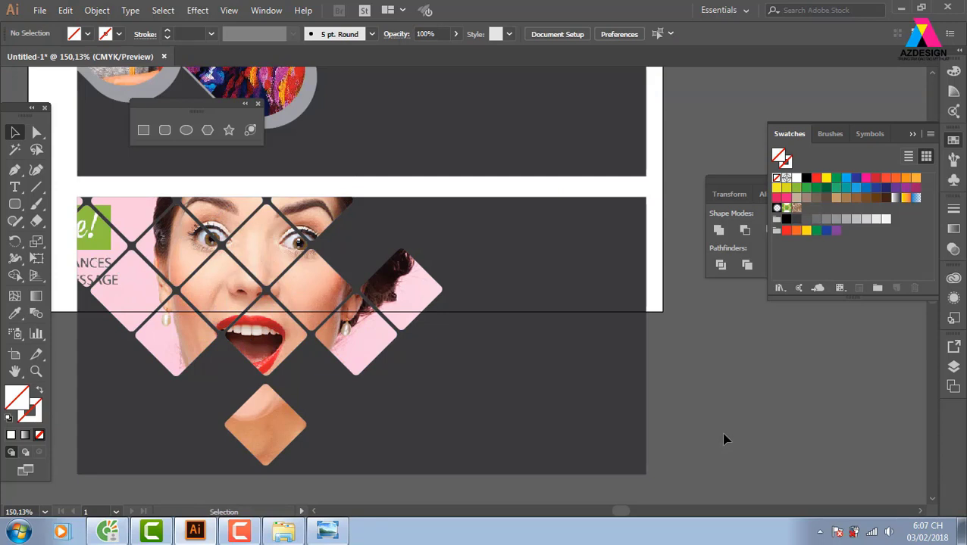
{"action": "key", "text": "ctrl+minus"}
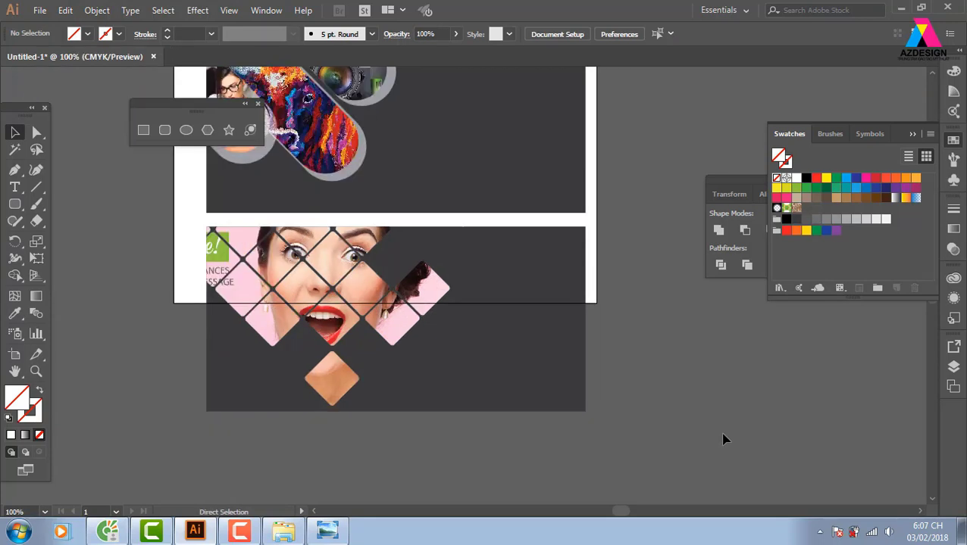
{"action": "key", "text": "ctrl+minus"}
{"action": "left_click_drag", "start_coordinate": [522, 278], "coordinate": [418, 346]}
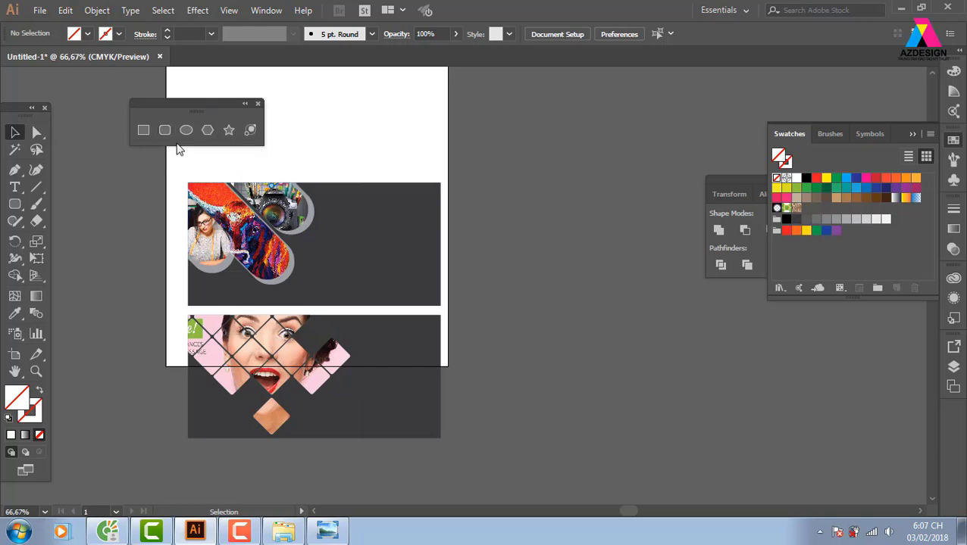
- Open the finished banner file hinhvogoc mới from the day hoc ai folder on drive E
{"action": "key", "text": "ctrl+o"}
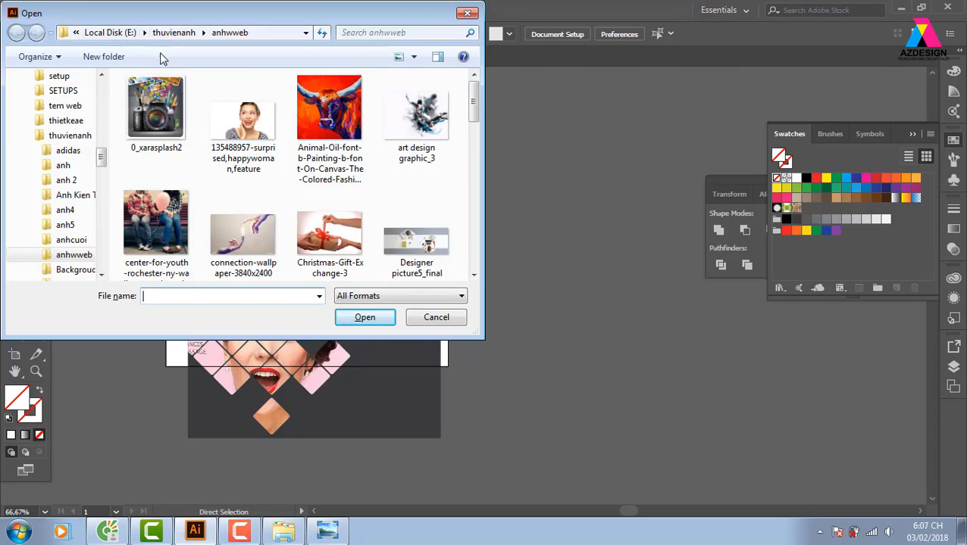
{"action": "left_click", "coordinate": [132, 36]}
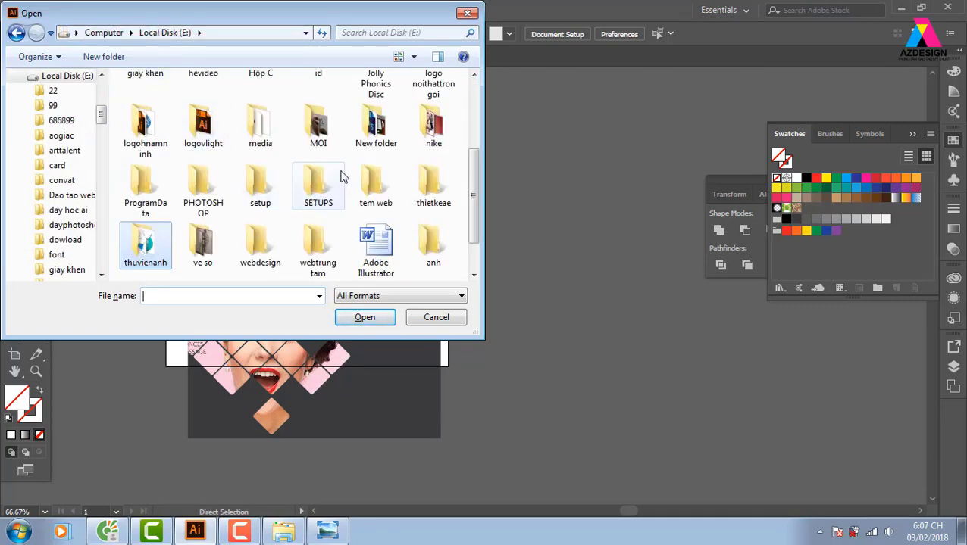
{"action": "left_click_drag", "start_coordinate": [475, 159], "coordinate": [482, 98]}
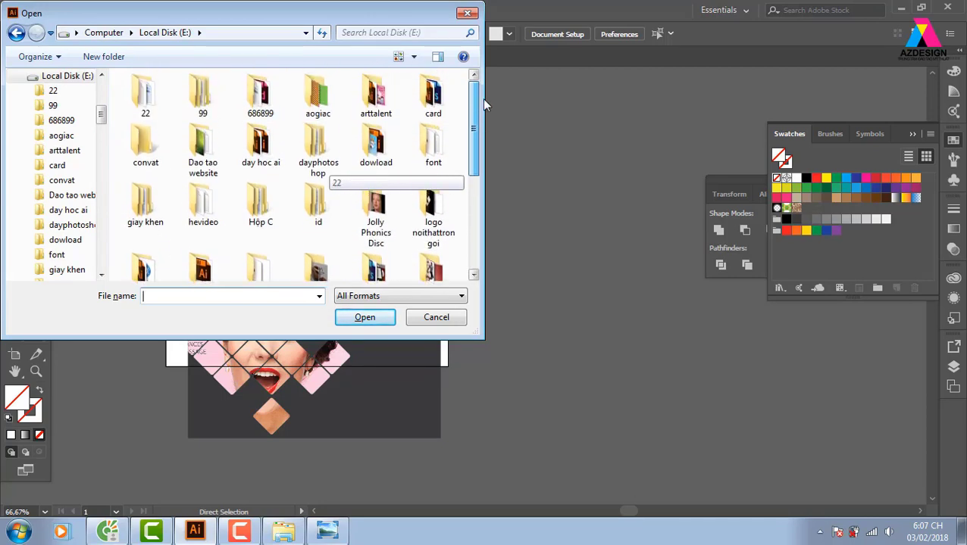
{"action": "double_click", "coordinate": [260, 144]}
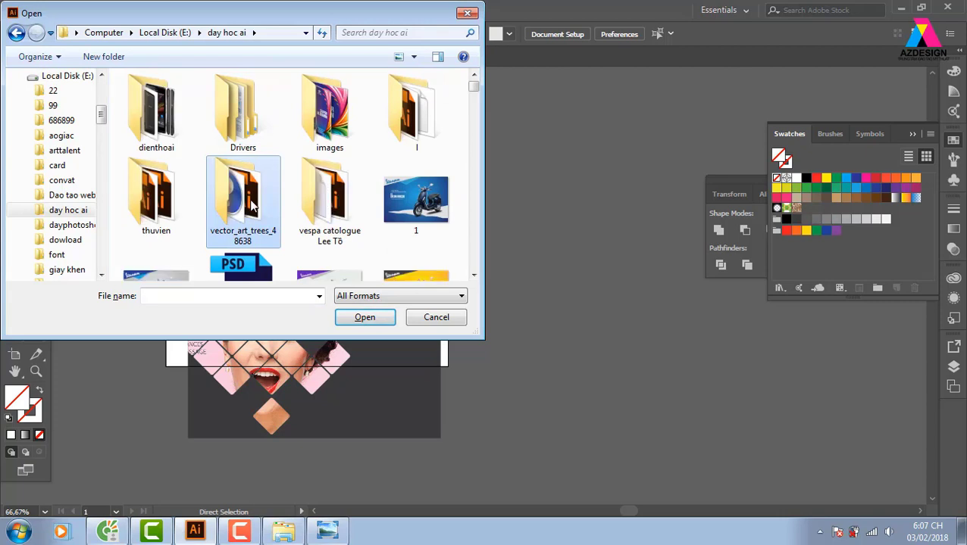
{"action": "key", "text": "h"}
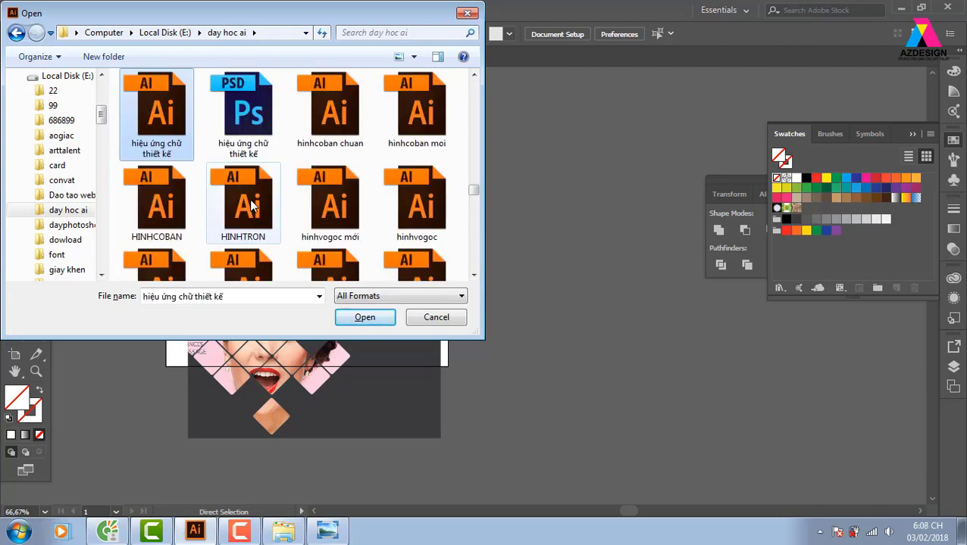
{"action": "left_click", "coordinate": [355, 212]}
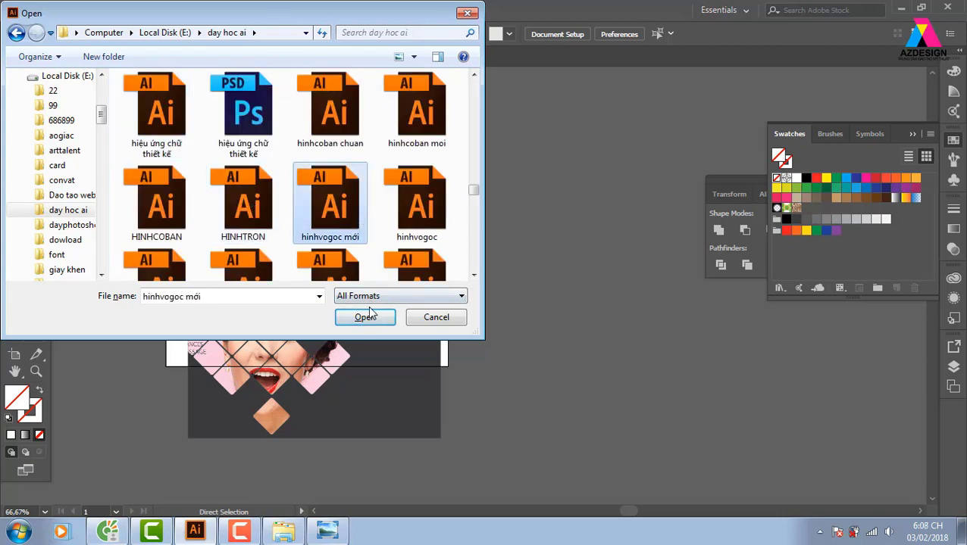
{"action": "left_click", "coordinate": [366, 318]}
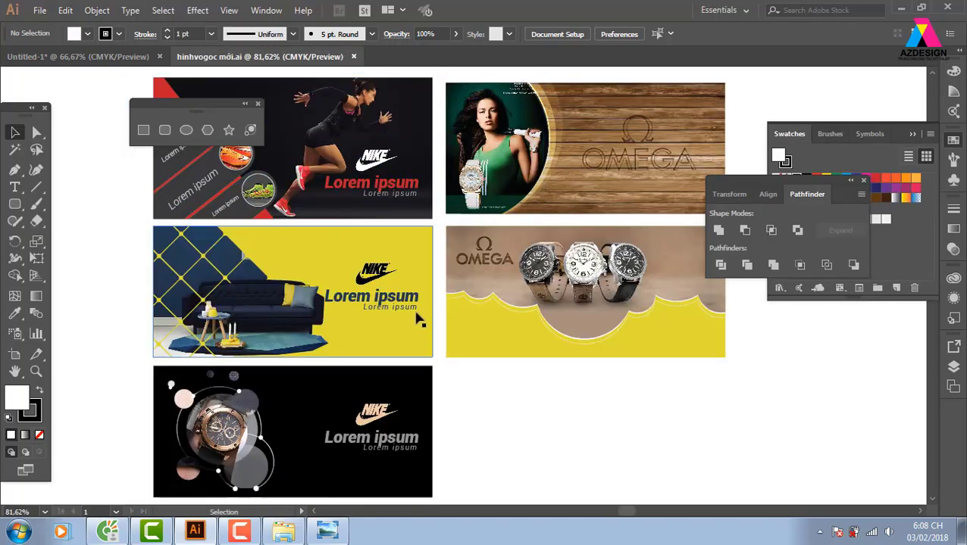
{"action": "left_click", "coordinate": [334, 159]}
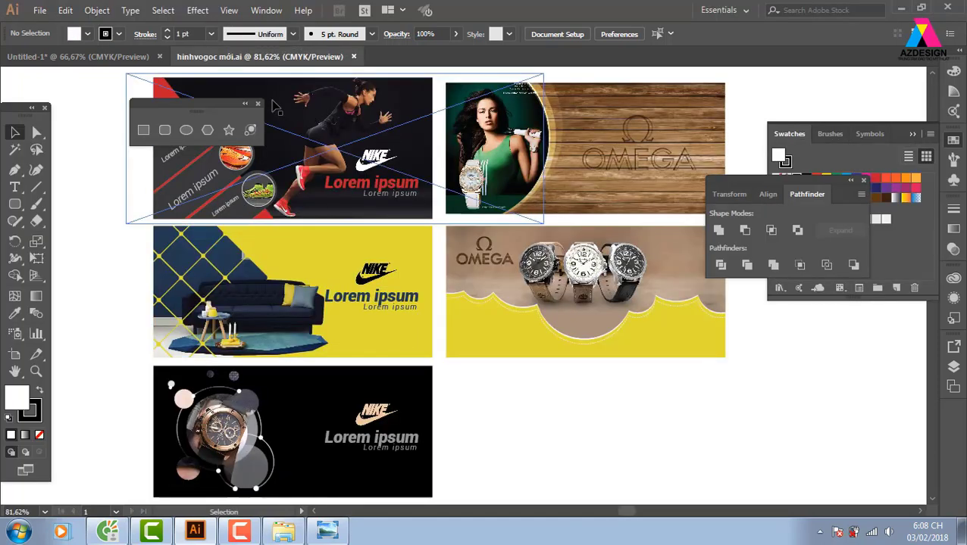
- Examine the NIKE runner banner and the yellow sofa banner up close in the finished file
{"action": "left_click", "coordinate": [258, 103]}
{"action": "left_click", "coordinate": [351, 222]}
{"action": "key", "text": "z"}
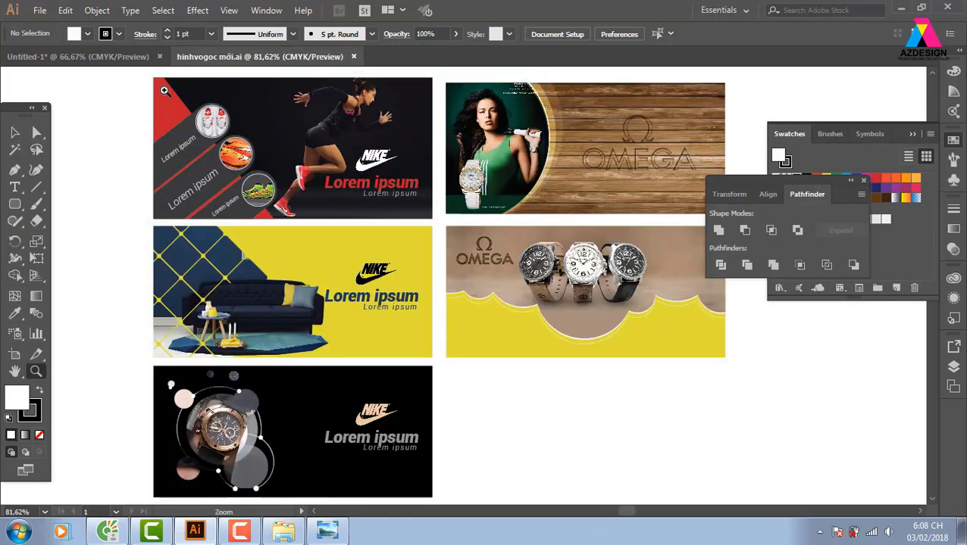
{"action": "left_click_drag", "start_coordinate": [170, 70], "coordinate": [446, 235]}
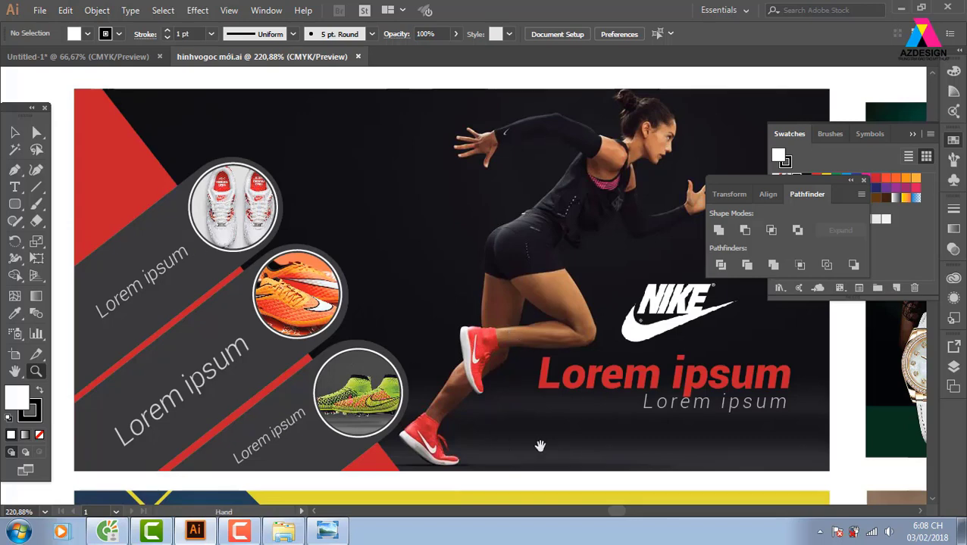
{"action": "scroll", "coordinate": [537, 446], "scroll_direction": "down", "scroll_amount": 10}
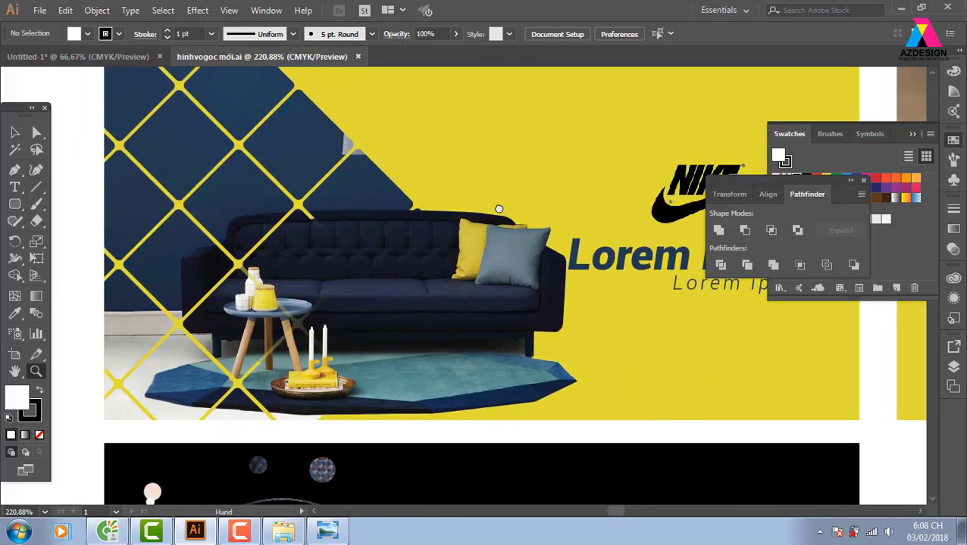
{"action": "left_click_drag", "start_coordinate": [499, 209], "coordinate": [508, 237]}
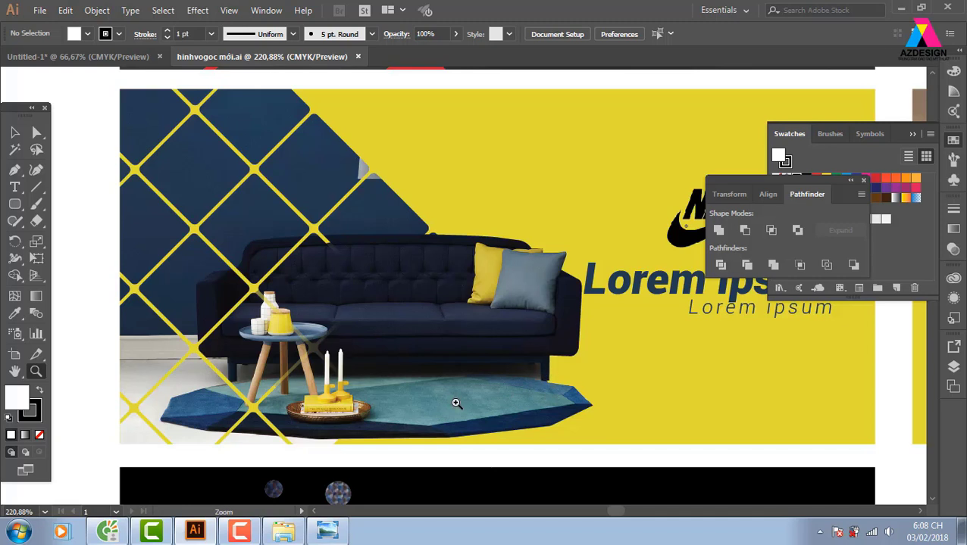
- Move the clipped sofa cutout down and right off the diamond grid, and undo the move
{"action": "left_click", "coordinate": [15, 132]}
{"action": "left_click", "coordinate": [482, 333]}
{"action": "left_click_drag", "start_coordinate": [496, 367], "coordinate": [676, 498]}
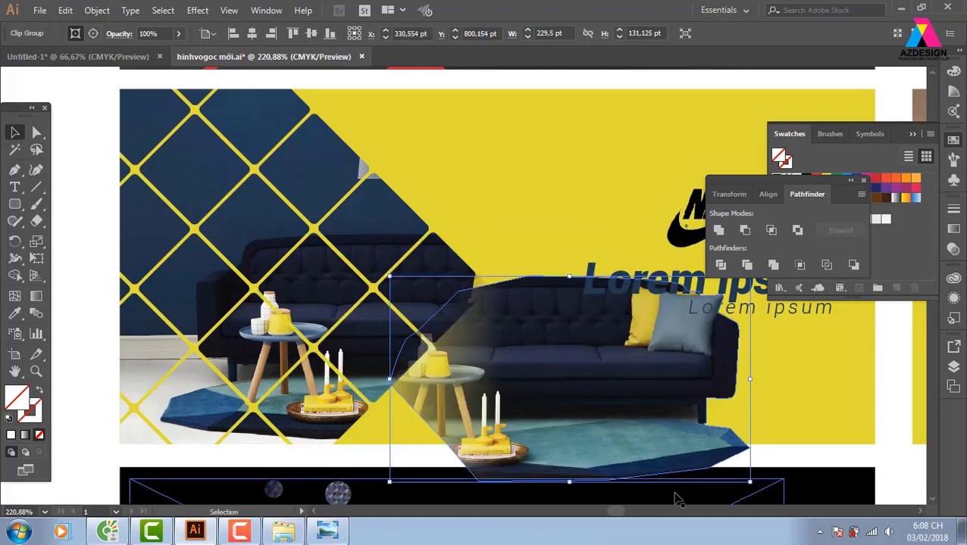
{"action": "key", "text": "ctrl+z"}
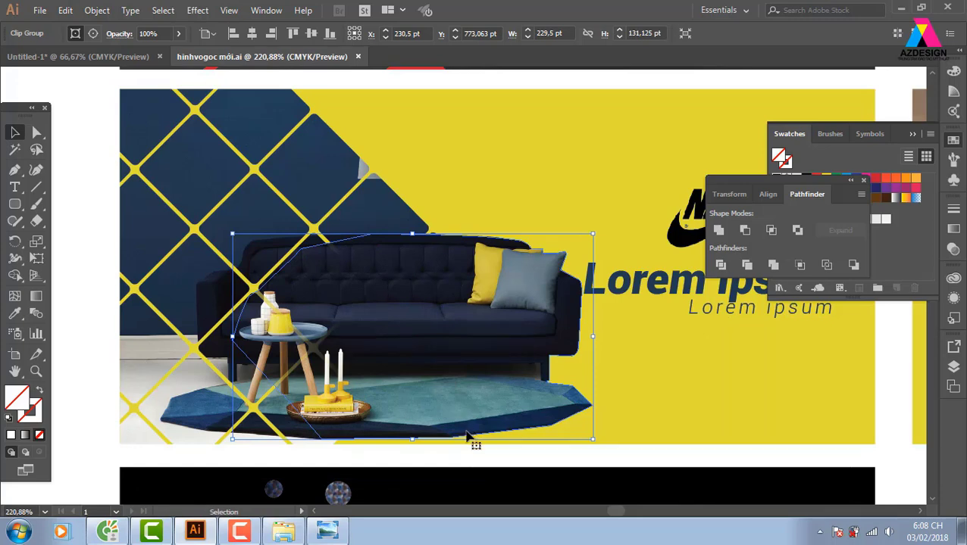
- Examine the black watch banner and the OMEGA watches banner, and close the finished banner file
{"action": "left_click_drag", "start_coordinate": [636, 416], "coordinate": [526, 186]}
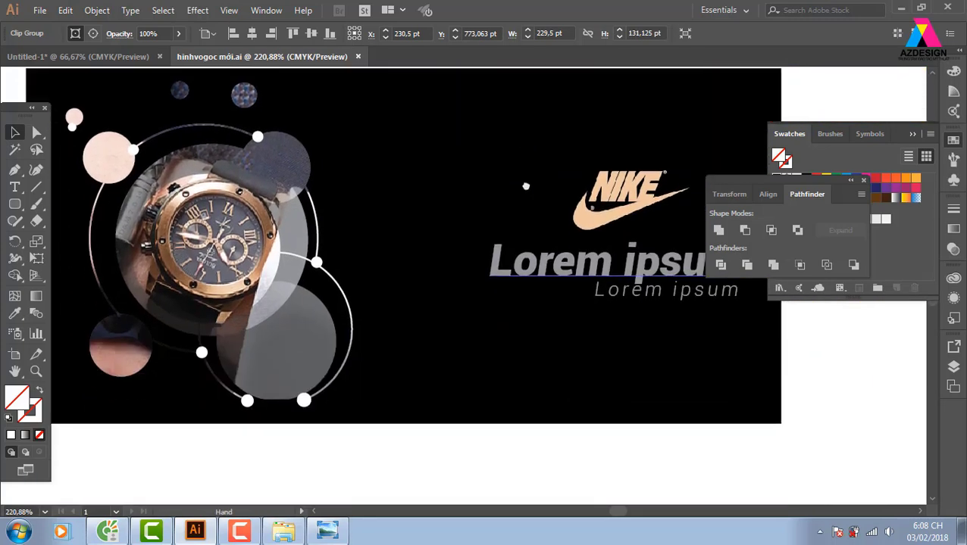
{"action": "left_click_drag", "start_coordinate": [525, 231], "coordinate": [168, 456]}
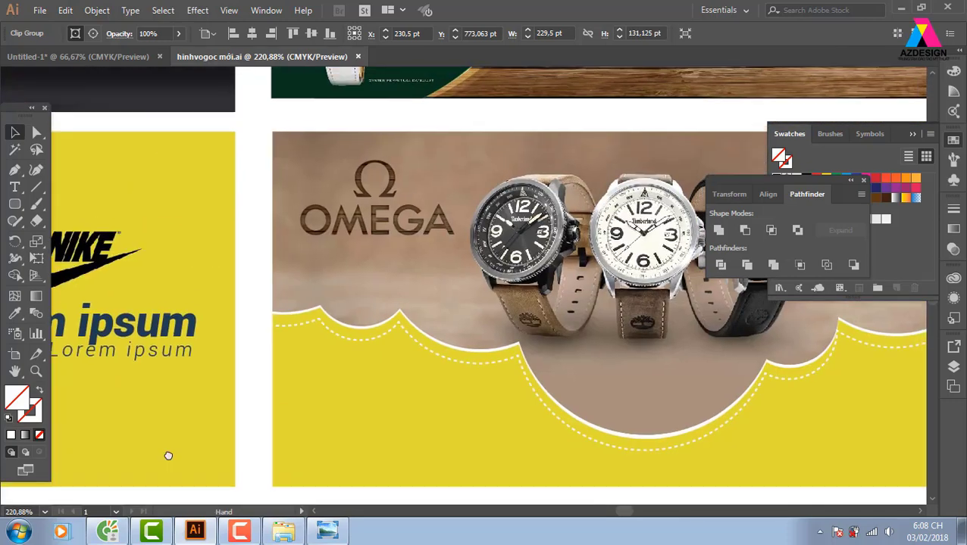
{"action": "key", "text": "ctrl+minus"}
{"action": "key", "text": "ctrl+minus"}
{"action": "key", "text": "ctrl+minus"}
{"action": "key", "text": "ctrl+minus"}
{"action": "key", "text": "ctrl+minus"}
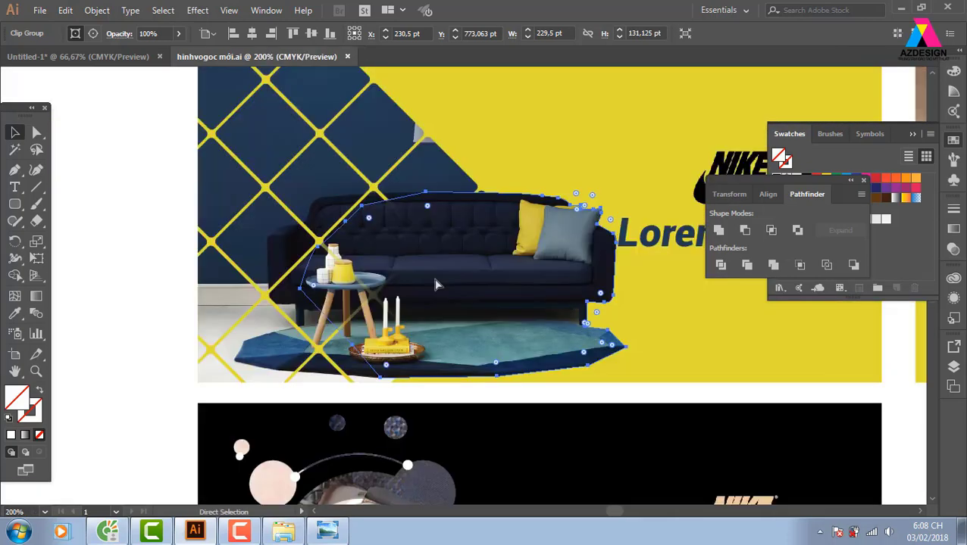
{"action": "left_click", "coordinate": [720, 382]}
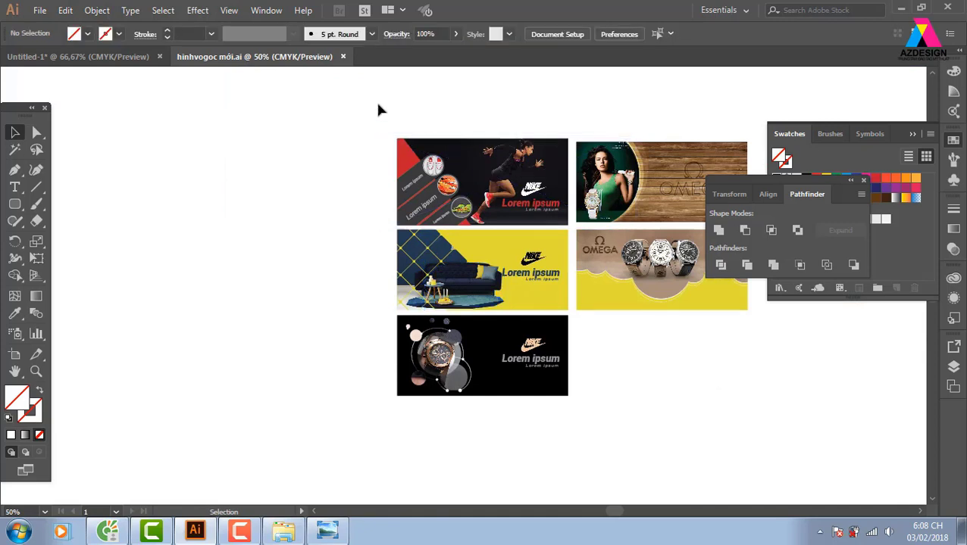
{"action": "left_click", "coordinate": [343, 57]}
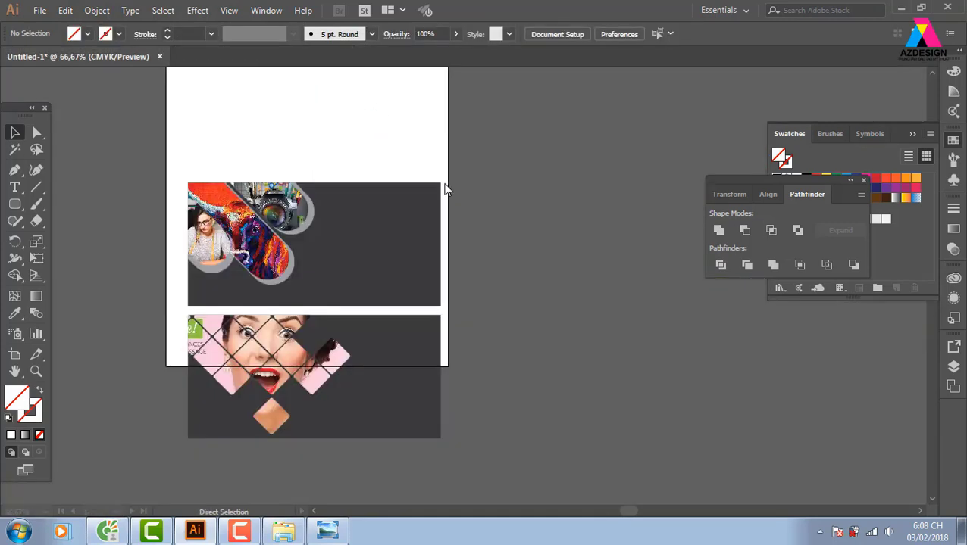
- Duplicate the dark background rectangle of the photo capsule layout into the empty space to its right
{"action": "left_click", "coordinate": [428, 269]}
{"action": "left_click_drag", "start_coordinate": [481, 306], "coordinate": [322, 270]}
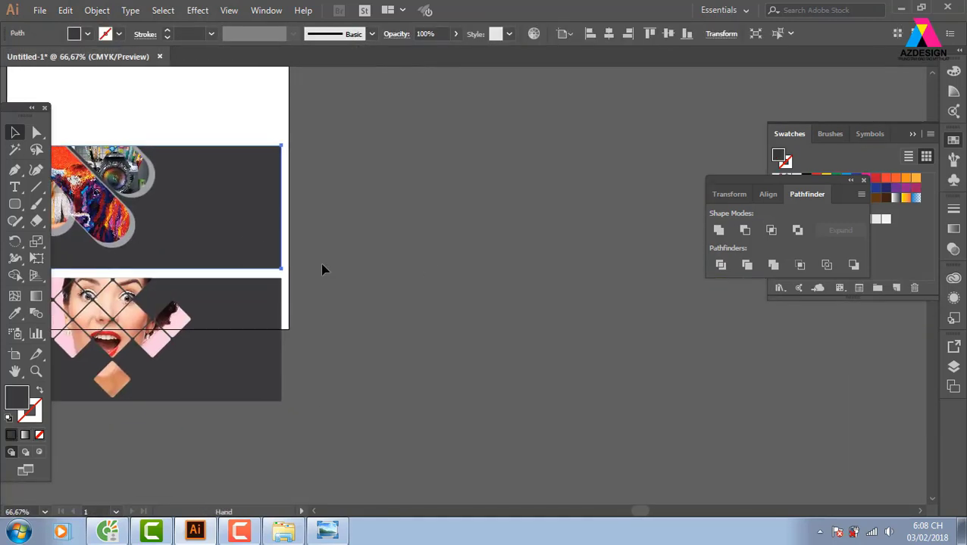
{"action": "left_click_drag", "start_coordinate": [215, 241], "coordinate": [480, 229]}
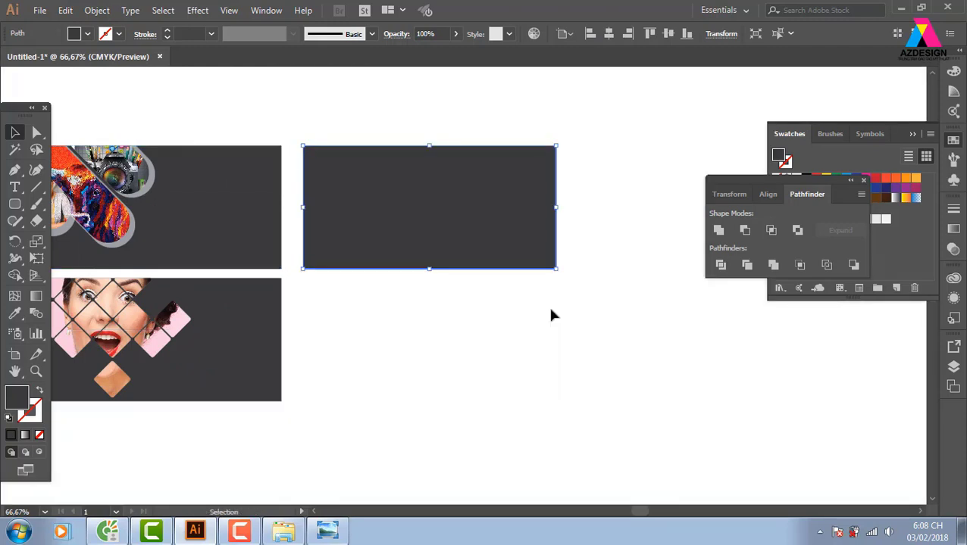
- Draw a large circle over the left part of the new dark frame and fill it with light grey
{"action": "key", "text": "ctrl+1"}
{"action": "left_click", "coordinate": [865, 181]}
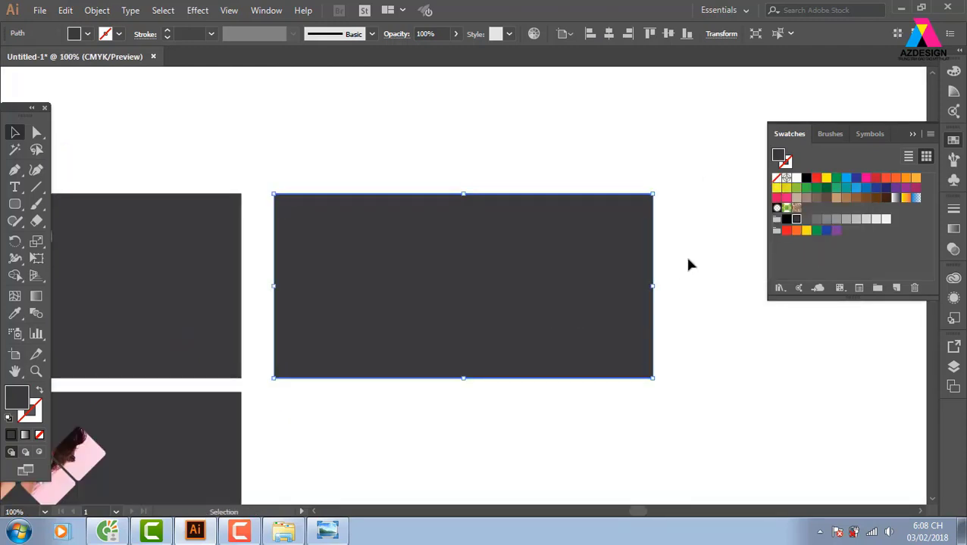
{"action": "left_click_drag", "start_coordinate": [14, 204], "coordinate": [61, 237]}
{"action": "left_click_drag", "start_coordinate": [345, 103], "coordinate": [514, 282]}
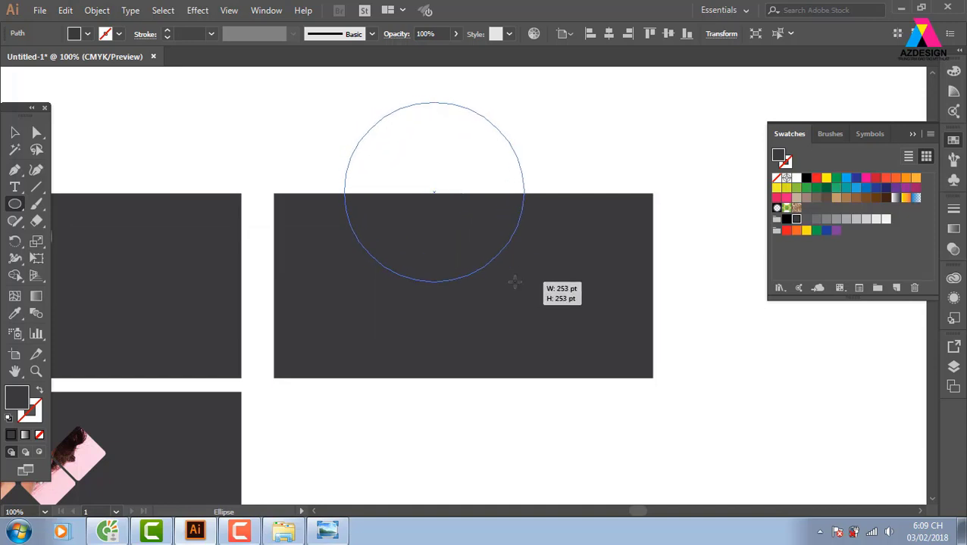
{"action": "left_click_drag", "start_coordinate": [514, 282], "coordinate": [421, 367]}
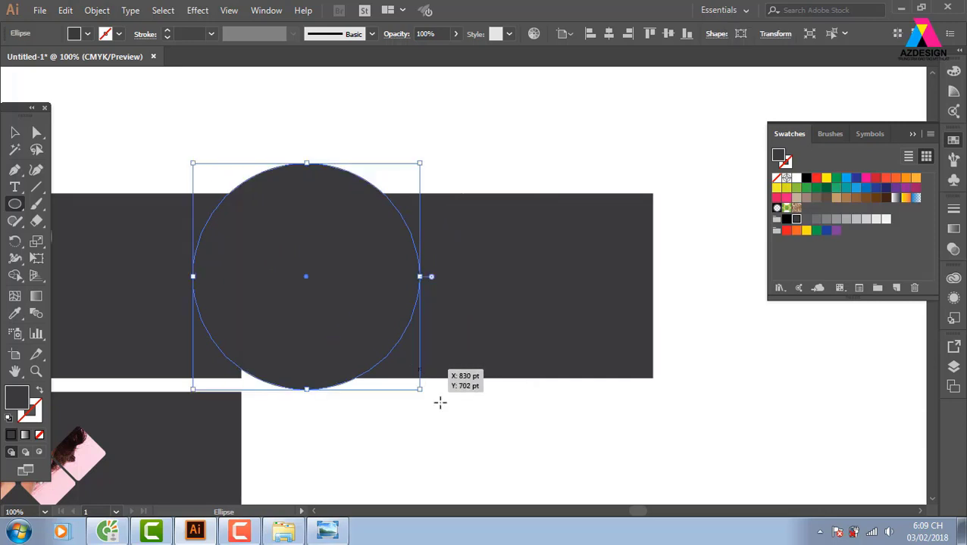
{"action": "left_click", "coordinate": [876, 219]}
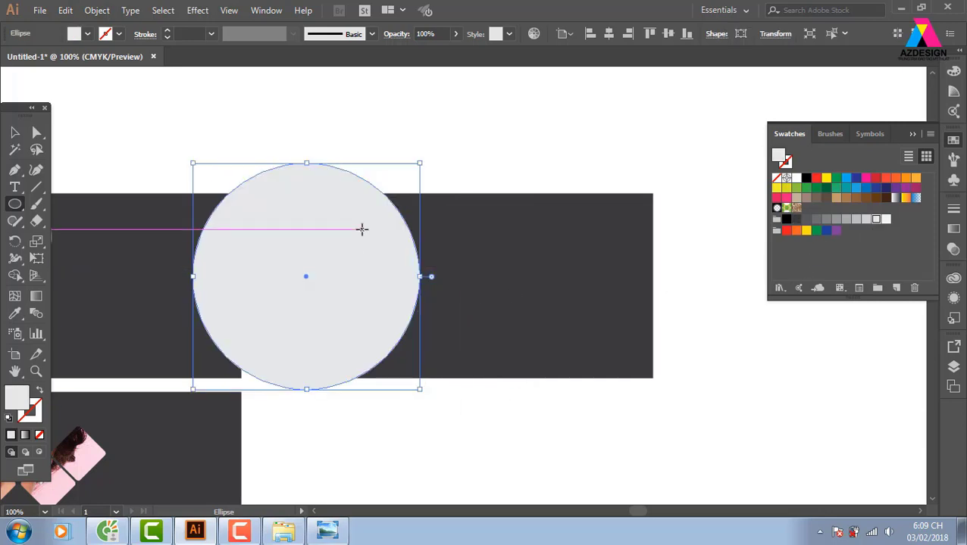
- Trim away the part of the circle outside the new dark frame with the Shape Builder
{"action": "left_click", "coordinate": [14, 133]}
{"action": "left_click_drag", "start_coordinate": [476, 137], "coordinate": [337, 314]}
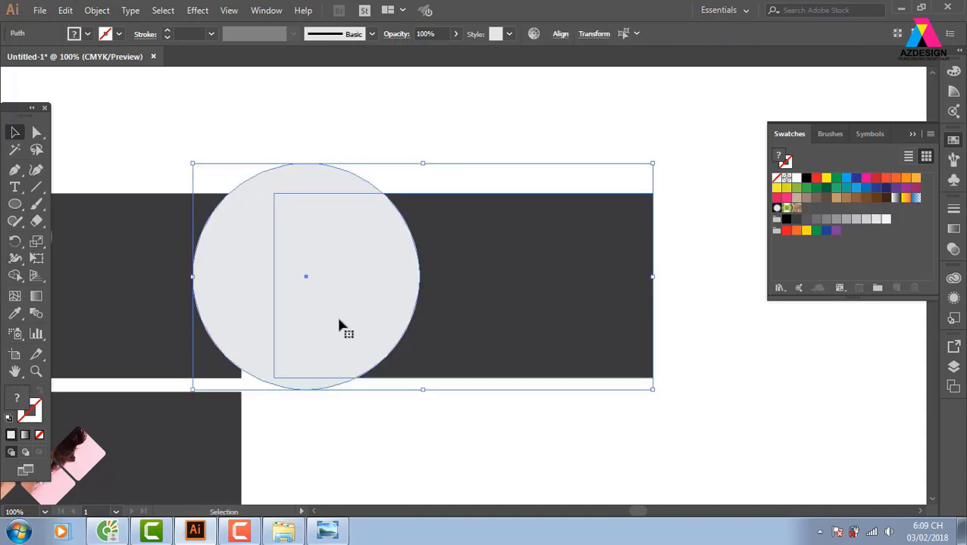
{"action": "left_click", "coordinate": [14, 276]}
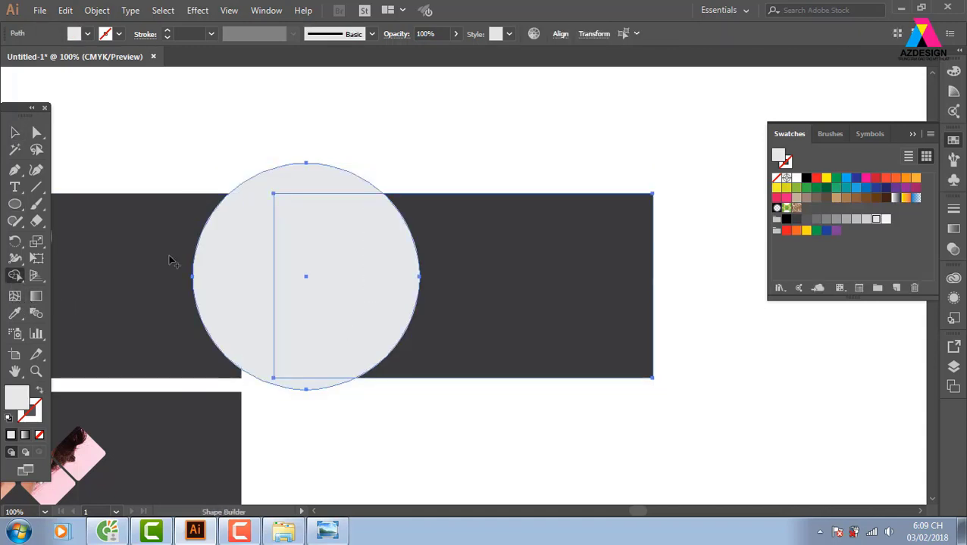
{"action": "mouse_move", "coordinate": [477, 144]}
{"action": "left_mouse_down"}
{"action": "mouse_move", "coordinate": [315, 173]}
{"action": "mouse_move", "coordinate": [162, 242]}
{"action": "left_mouse_up"}
{"action": "left_click", "coordinate": [17, 131]}
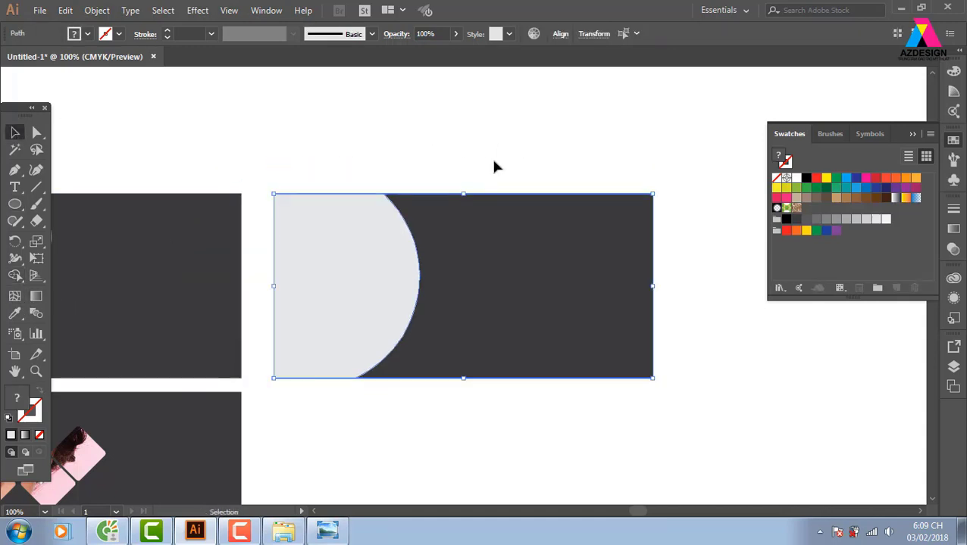
{"action": "left_click", "coordinate": [404, 391]}
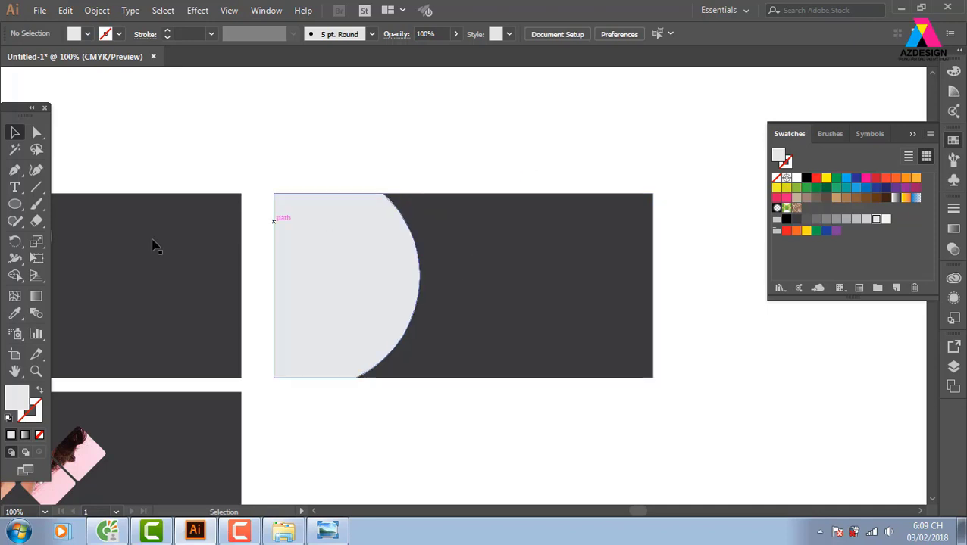
- Draw a second light grey circle about 358 pt wide, extending slightly past the first curved shape
{"action": "left_click", "coordinate": [15, 204]}
{"action": "left_click_drag", "start_coordinate": [235, 154], "coordinate": [477, 445]}
{"action": "left_click_drag", "start_coordinate": [402, 423], "coordinate": [359, 393]}
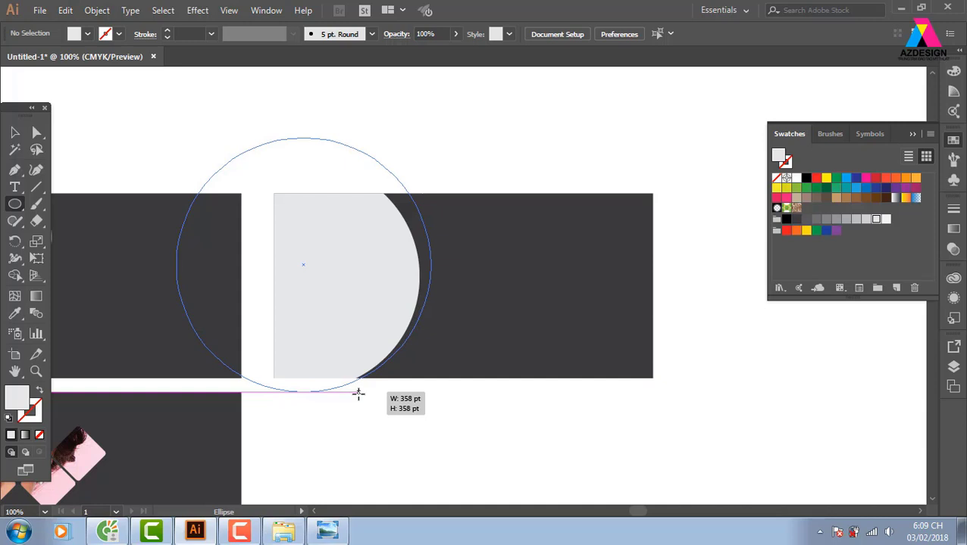
{"action": "left_click_drag", "start_coordinate": [359, 393], "coordinate": [358, 394]}
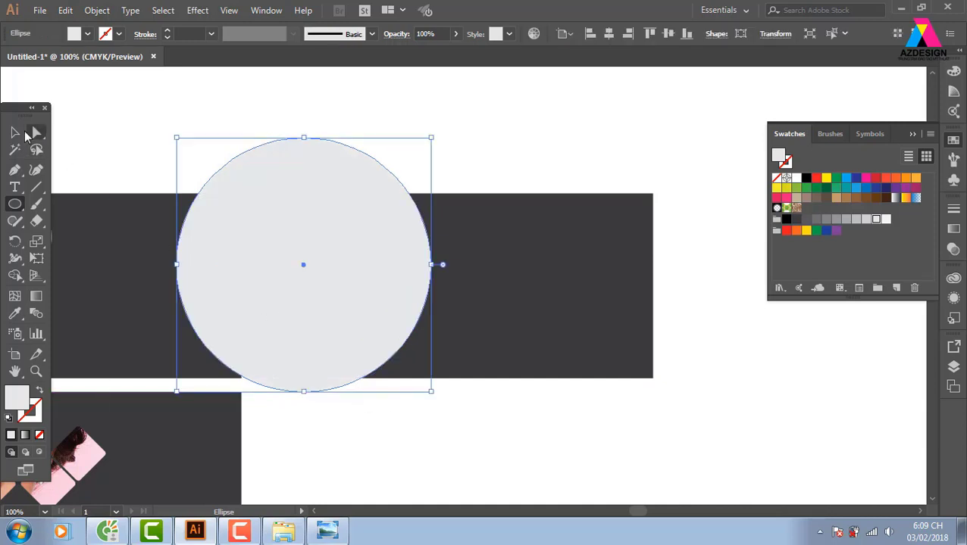
- Trim the second circle to the edges of the new dark frame with the Shape Builder
{"action": "left_click", "coordinate": [14, 133]}
{"action": "left_click", "coordinate": [566, 140]}
{"action": "left_click", "coordinate": [383, 175]}
{"action": "left_click", "coordinate": [576, 222], "text": "shift"}
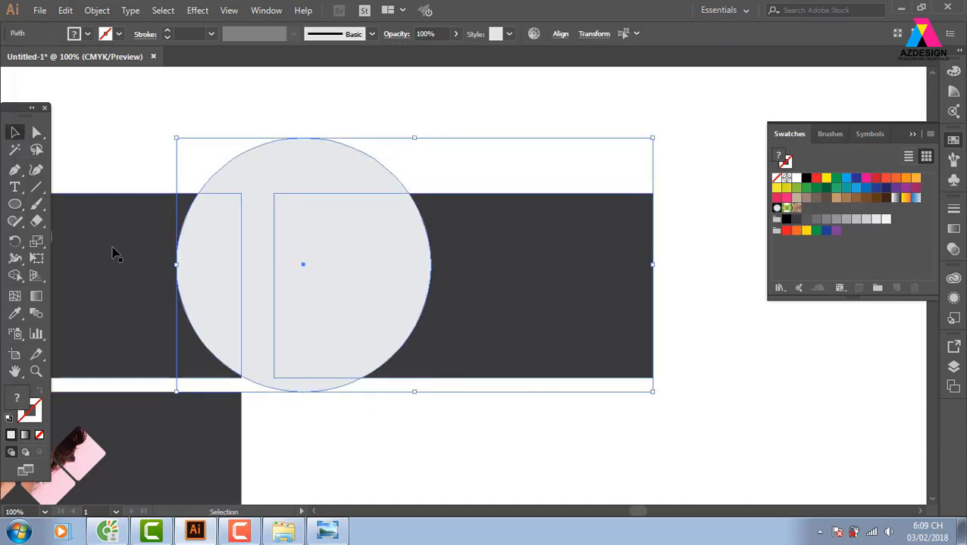
{"action": "left_click", "coordinate": [15, 276]}
{"action": "mouse_move", "coordinate": [397, 126]}
{"action": "left_mouse_down"}
{"action": "mouse_move", "coordinate": [270, 175]}
{"action": "mouse_move", "coordinate": [155, 281]}
{"action": "left_mouse_up"}
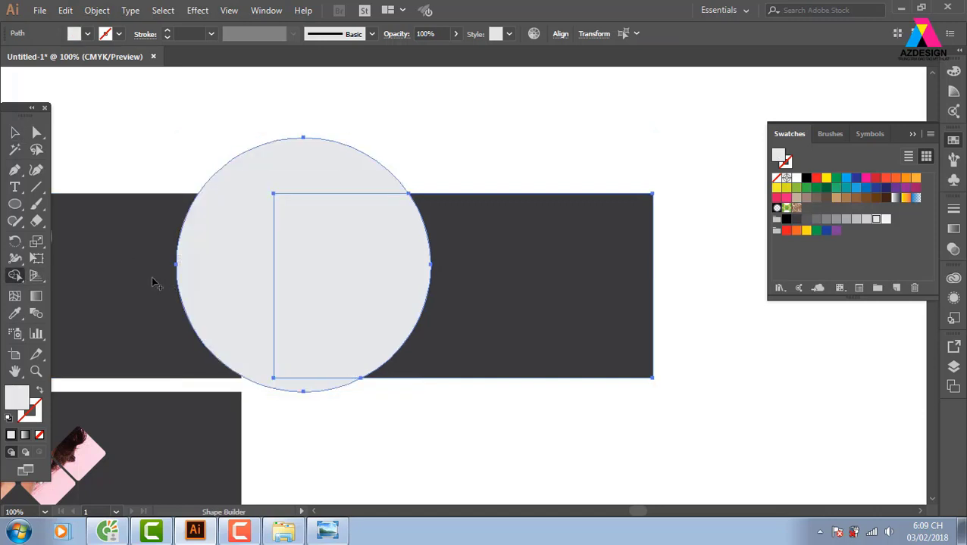
{"action": "left_click_drag", "start_coordinate": [378, 110], "coordinate": [197, 228]}
{"action": "left_click", "coordinate": [15, 132]}
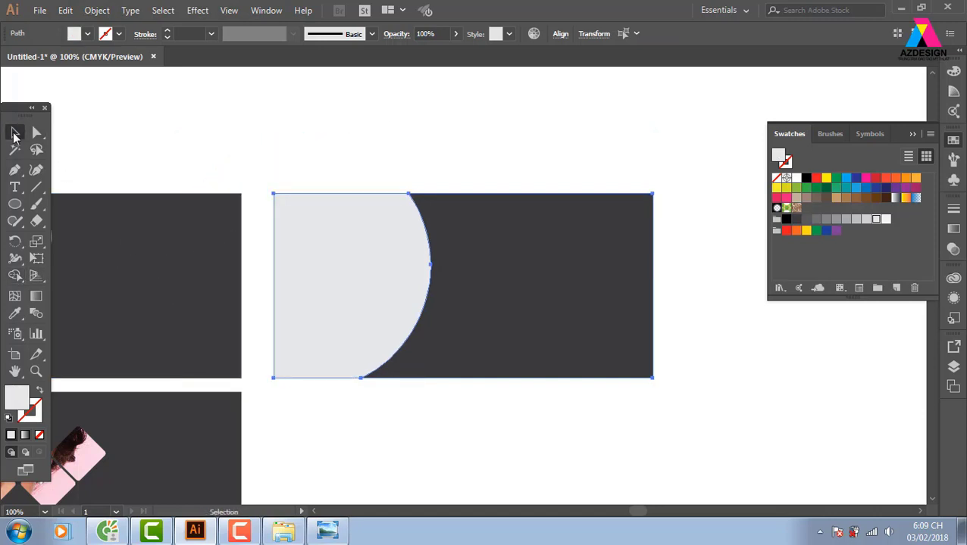
{"action": "left_click", "coordinate": [227, 160]}
- Set the second curved shape's opacity to 50%
{"action": "left_click", "coordinate": [373, 218]}
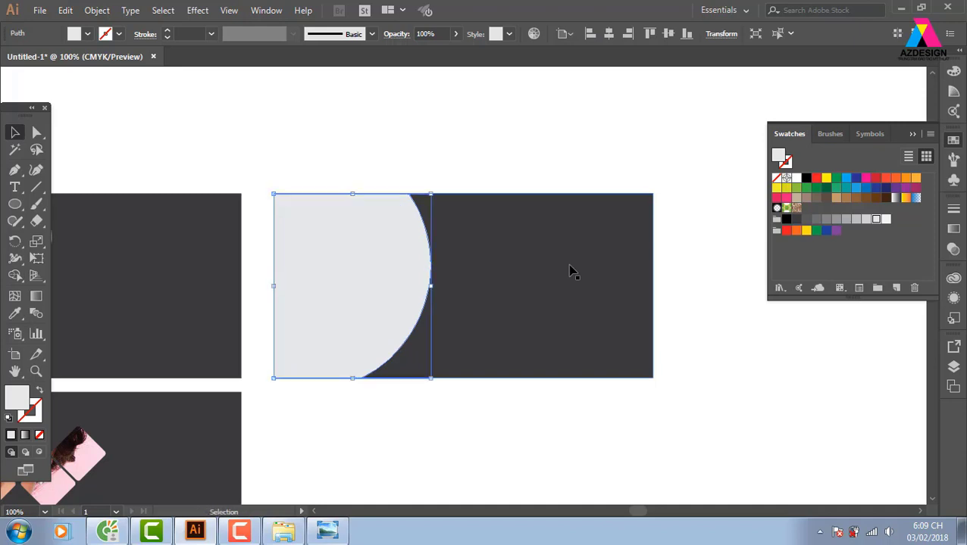
{"action": "left_click", "coordinate": [436, 33]}
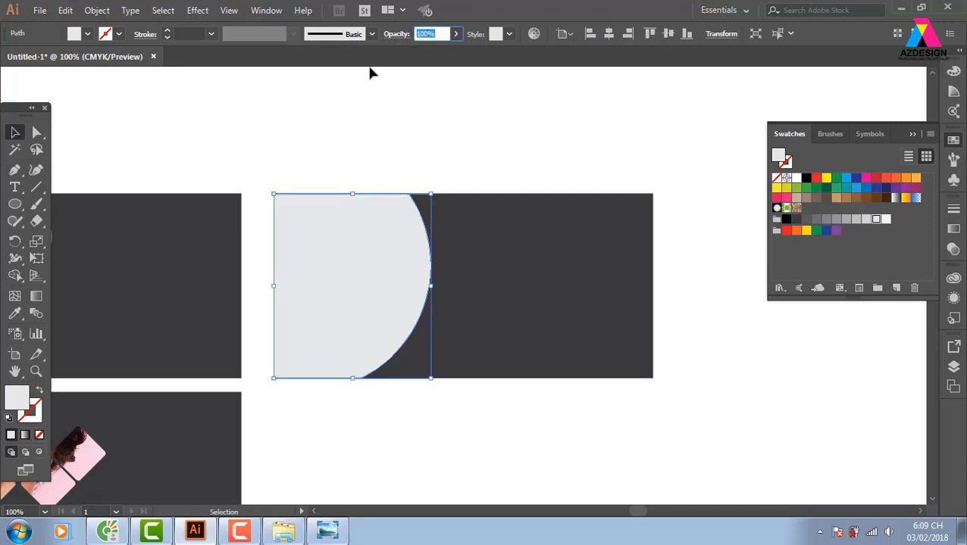
{"action": "key", "text": "Return"}
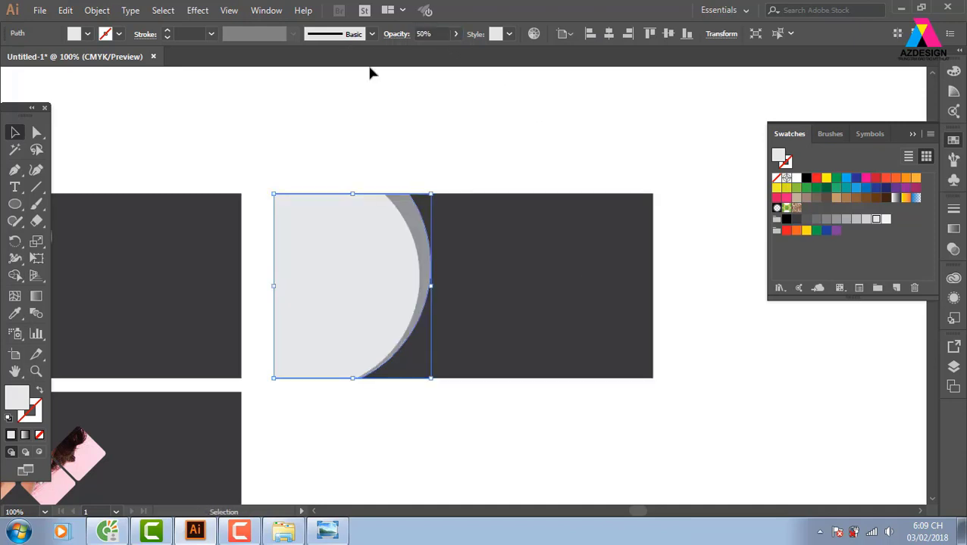
{"action": "left_click", "coordinate": [478, 163]}
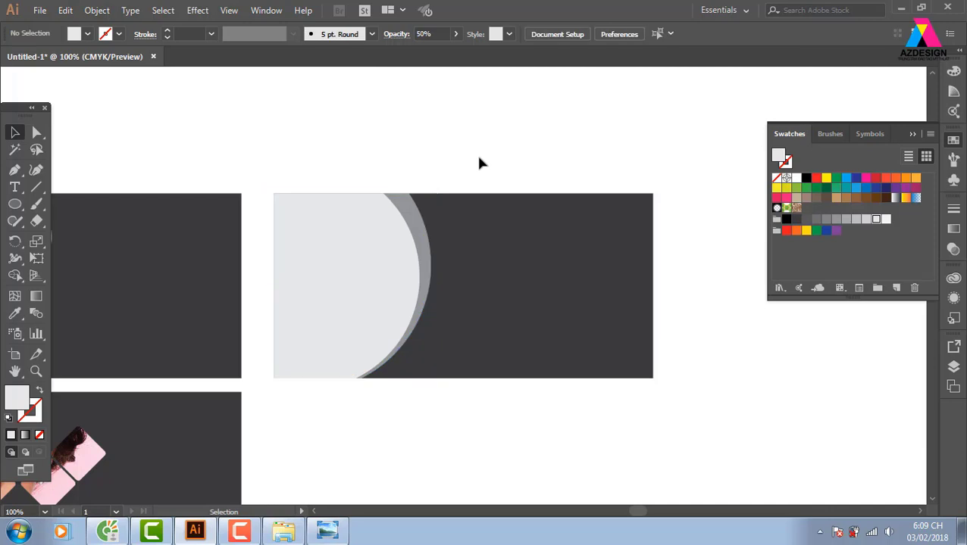
- Draw a third, larger light grey circle extending past the right edge of the second curved shape
{"action": "left_click", "coordinate": [15, 204]}
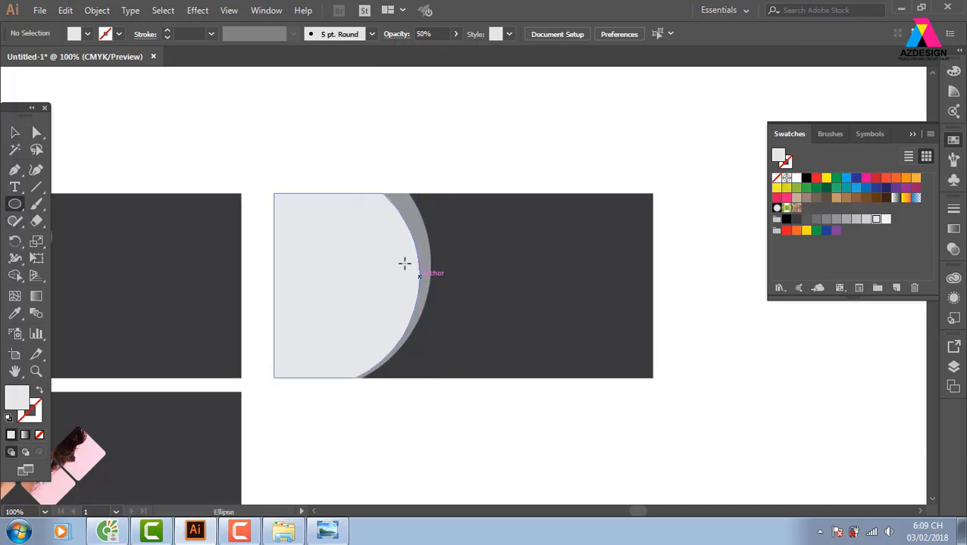
{"action": "left_click_drag", "start_coordinate": [321, 266], "coordinate": [410, 391]}
{"action": "key", "text": "v"}
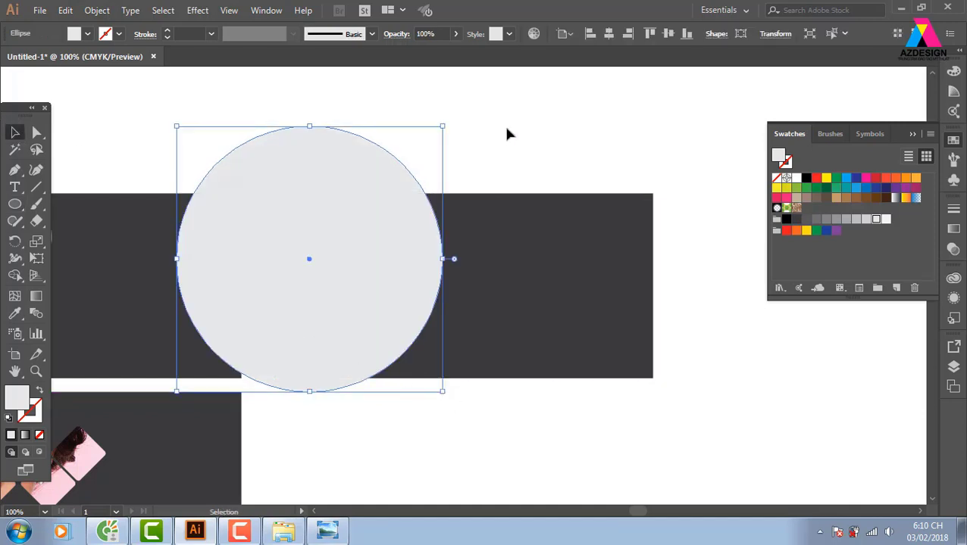
- Trim the third circle to the dark frame with the Shape Builder and select the remaining curved shape
{"action": "left_click", "coordinate": [507, 134]}
{"action": "left_click", "coordinate": [344, 183]}
{"action": "left_click", "coordinate": [585, 271], "text": "shift"}
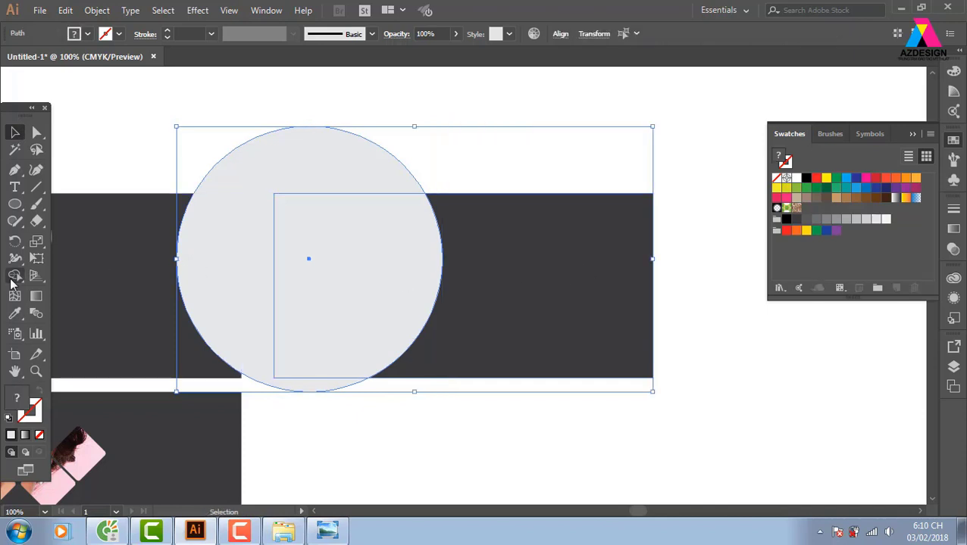
{"action": "left_click", "coordinate": [12, 280]}
{"action": "left_click_drag", "start_coordinate": [201, 140], "coordinate": [262, 171]}
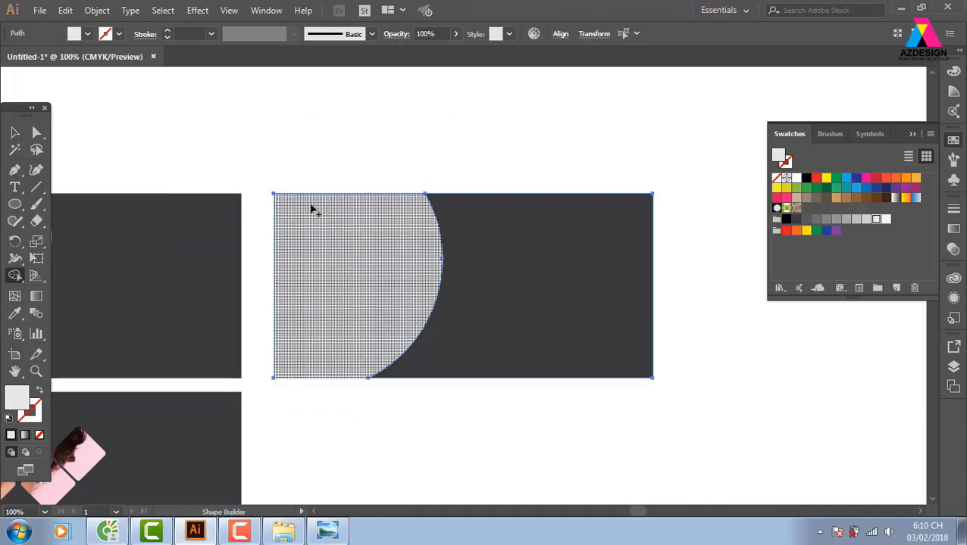
{"action": "left_click", "coordinate": [311, 211]}
{"action": "key", "text": "v"}
{"action": "left_click", "coordinate": [365, 233]}
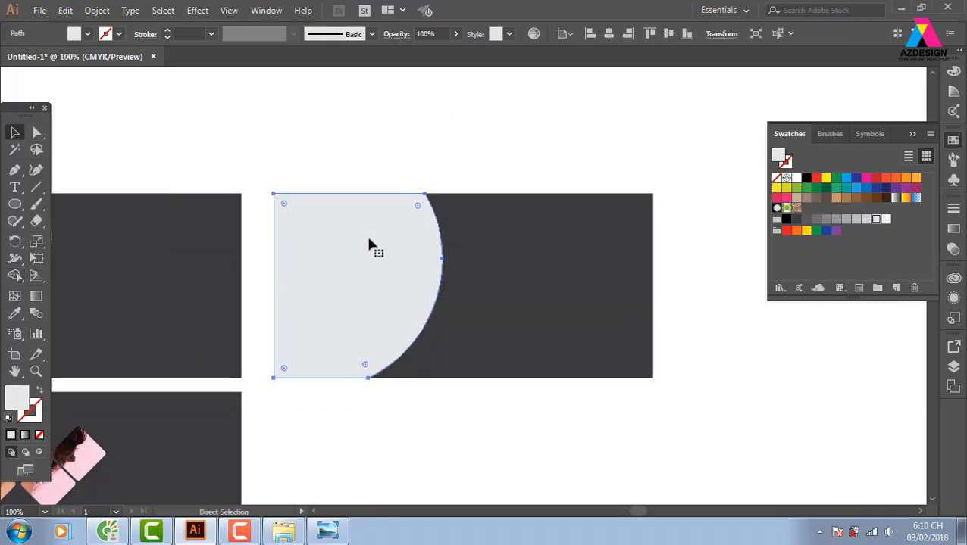
- Set the third, outermost curved shape's opacity to 20% and deselect it
{"action": "left_click", "coordinate": [440, 32]}
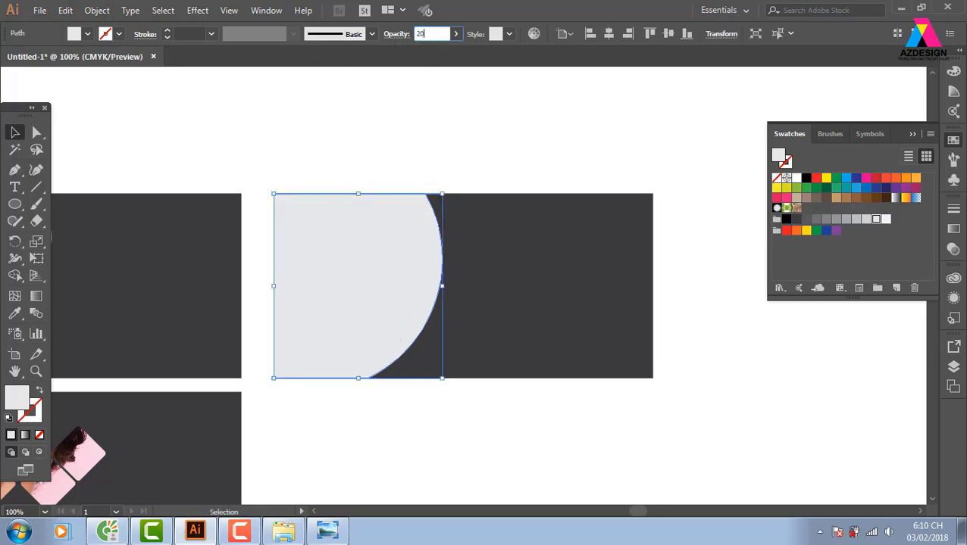
{"action": "key", "text": "Return"}
{"action": "left_click", "coordinate": [572, 152]}
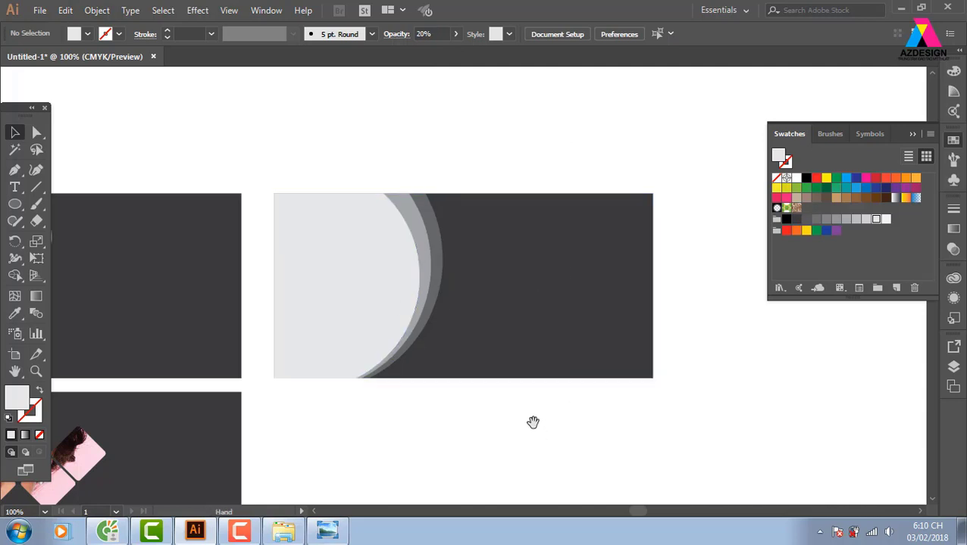
{"action": "scroll", "coordinate": [533, 356], "scroll_direction": "down", "scroll_amount": 2}
{"action": "left_click", "coordinate": [509, 216]}
{"action": "left_click_drag", "start_coordinate": [509, 216], "coordinate": [475, 391]}
{"action": "left_click", "coordinate": [391, 258]}
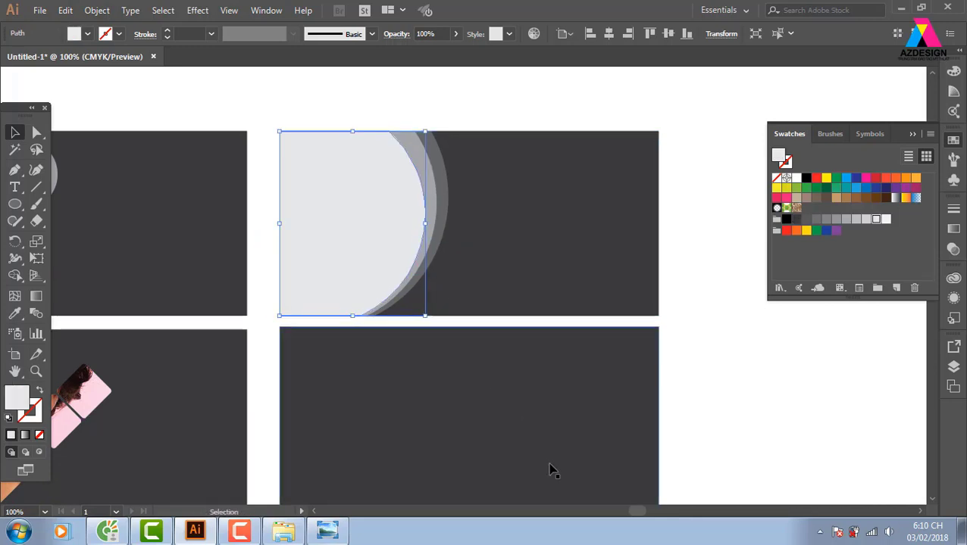
{"action": "key", "text": "ctrl+z"}
- Duplicate the dark frame together with its frontmost light curved shape directly below the original banner
{"action": "left_click", "coordinate": [415, 271], "text": "shift"}
{"action": "left_click_drag", "start_coordinate": [525, 303], "coordinate": [516, 231]}
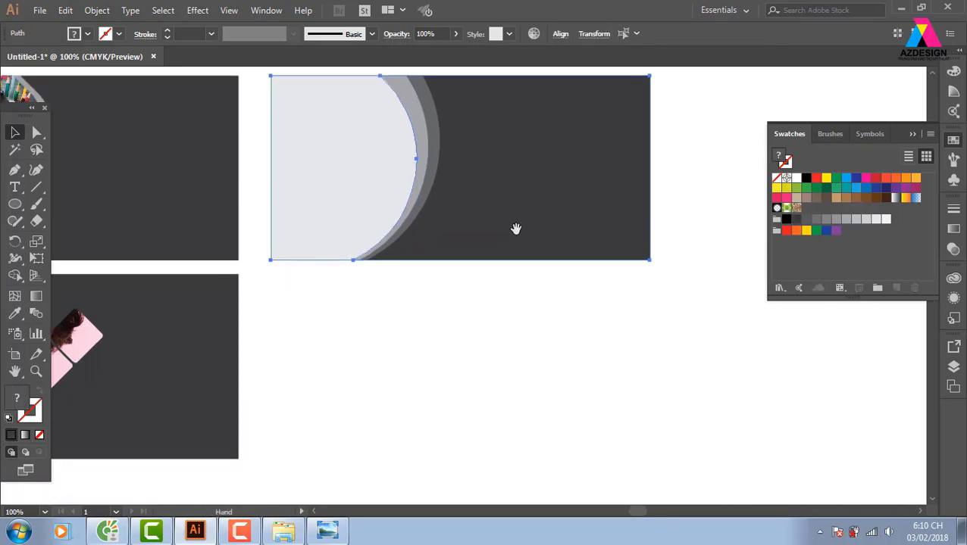
{"action": "left_click_drag", "start_coordinate": [517, 188], "coordinate": [502, 374]}
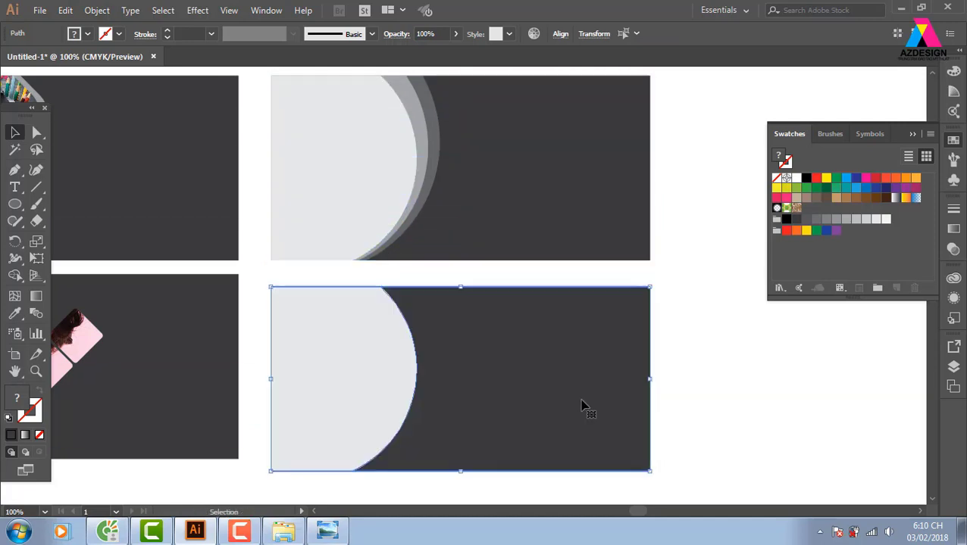
{"action": "left_click_drag", "start_coordinate": [582, 404], "coordinate": [528, 319]}
{"action": "left_click", "coordinate": [716, 356]}
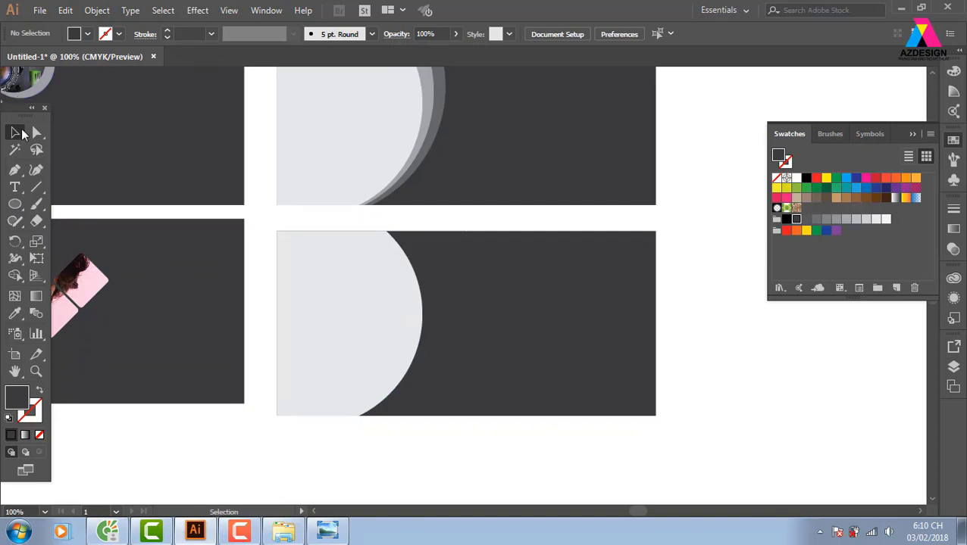
- Set the opacity of the curved shape in the new lower frame to 50%
{"action": "left_click", "coordinate": [334, 375]}
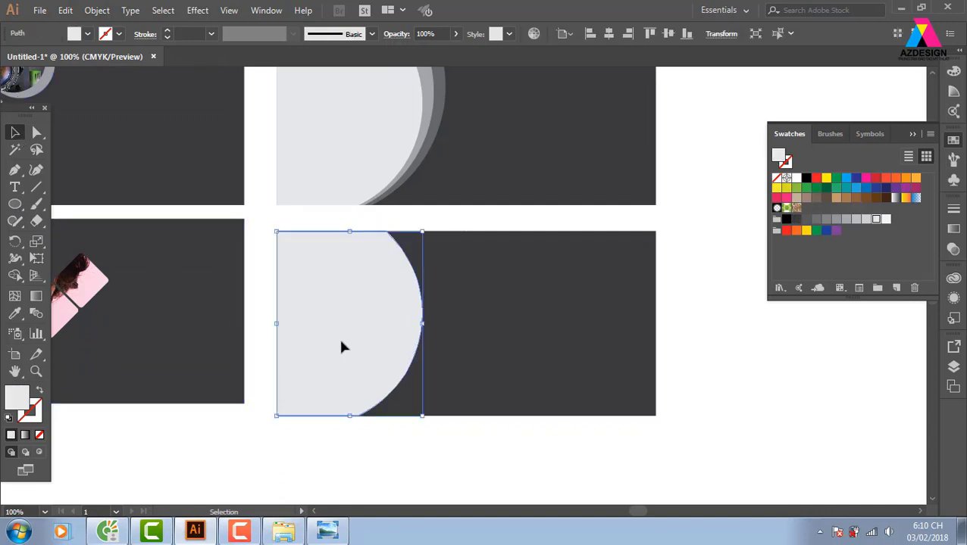
{"action": "left_click", "coordinate": [455, 34]}
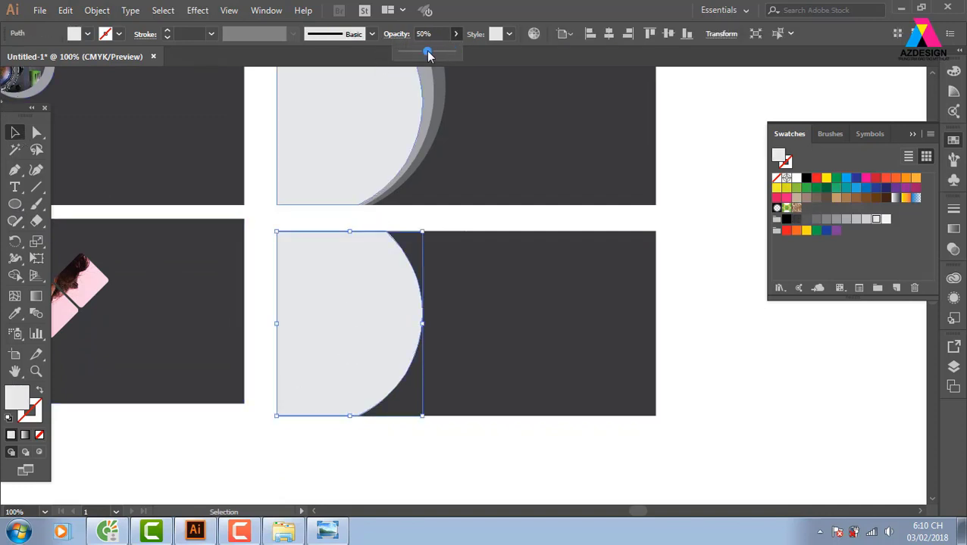
{"action": "left_click", "coordinate": [447, 463]}
{"action": "left_click", "coordinate": [453, 468]}
- Draw a light grey circle over the left part of the lower frame, offset downward so it crosses the first curve
{"action": "left_click", "coordinate": [26, 220]}
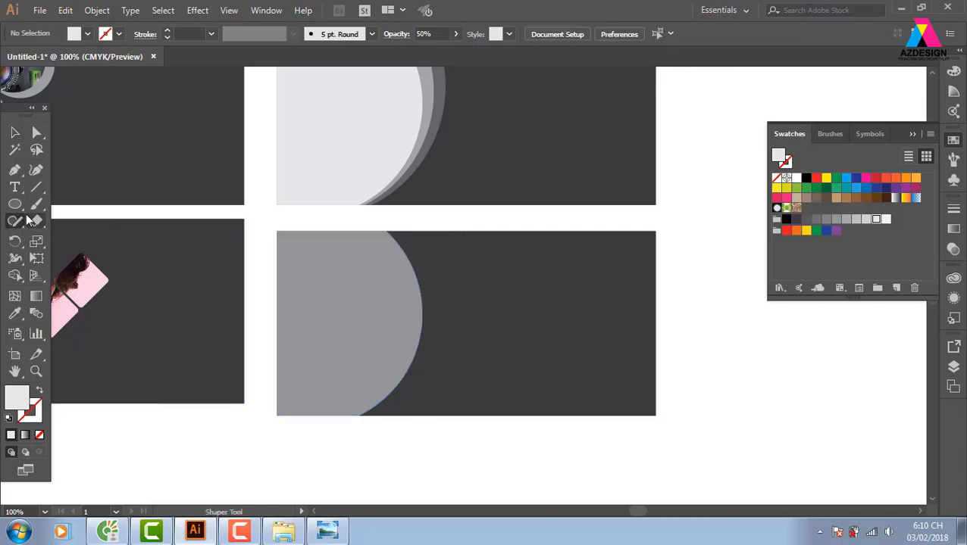
{"action": "key", "text": "l"}
{"action": "left_click_drag", "start_coordinate": [281, 274], "coordinate": [391, 472]}
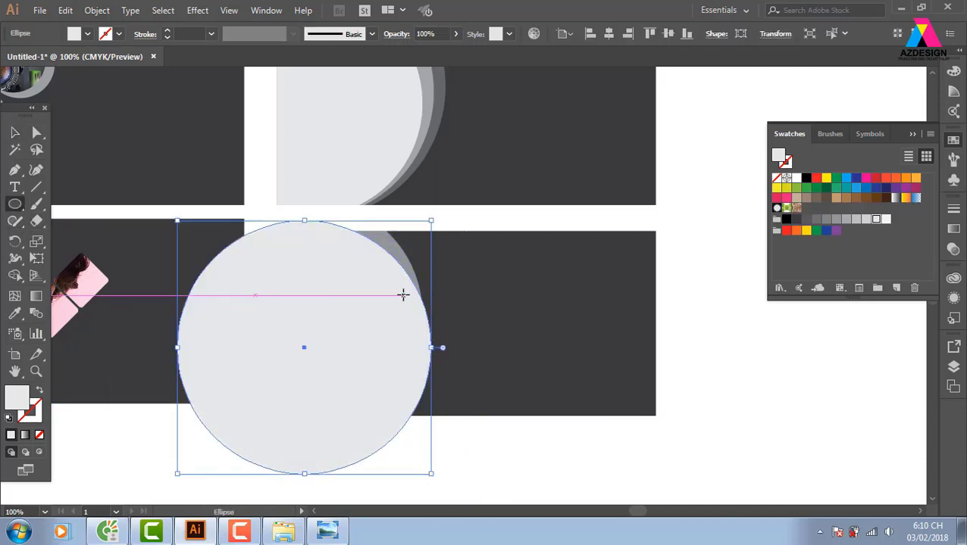
{"action": "key", "text": "v"}
{"action": "left_click", "coordinate": [478, 491]}
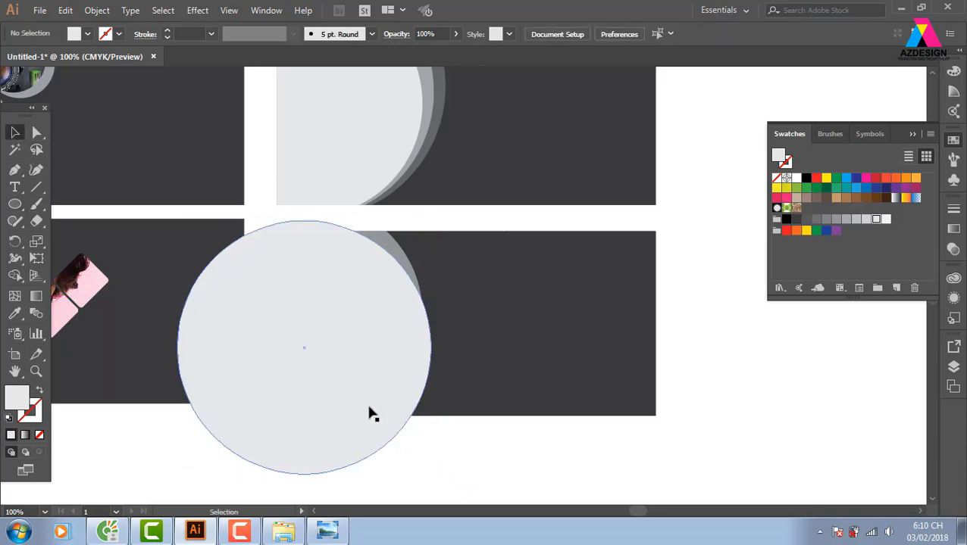
- Trim the new circle to the edges of the lower dark frame with the Shape Builder
{"action": "left_click", "coordinate": [371, 413]}
{"action": "left_click", "coordinate": [512, 375], "text": "shift"}
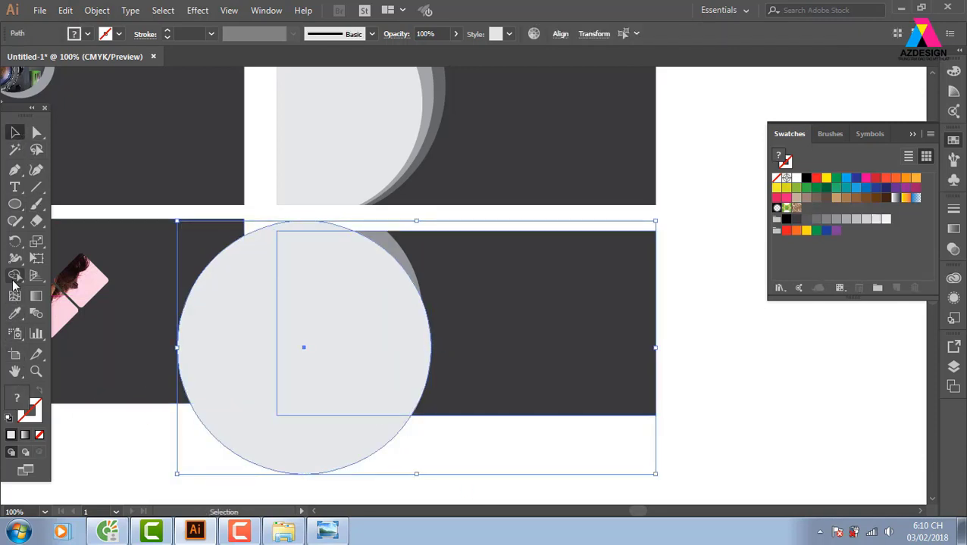
{"action": "left_click", "coordinate": [14, 275]}
{"action": "mouse_move", "coordinate": [201, 464]}
{"action": "left_mouse_down"}
{"action": "mouse_move", "coordinate": [308, 464]}
{"action": "mouse_move", "coordinate": [392, 484]}
{"action": "left_mouse_up"}
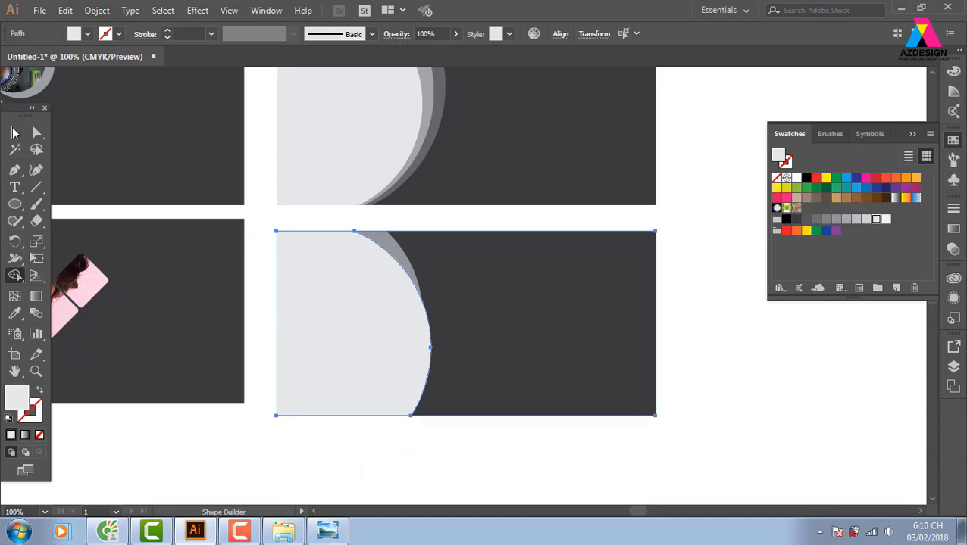
{"action": "left_click", "coordinate": [14, 132]}
{"action": "left_click", "coordinate": [576, 468]}
- Set the second curved shape in the lower frame to 50% opacity
{"action": "left_click", "coordinate": [392, 345]}
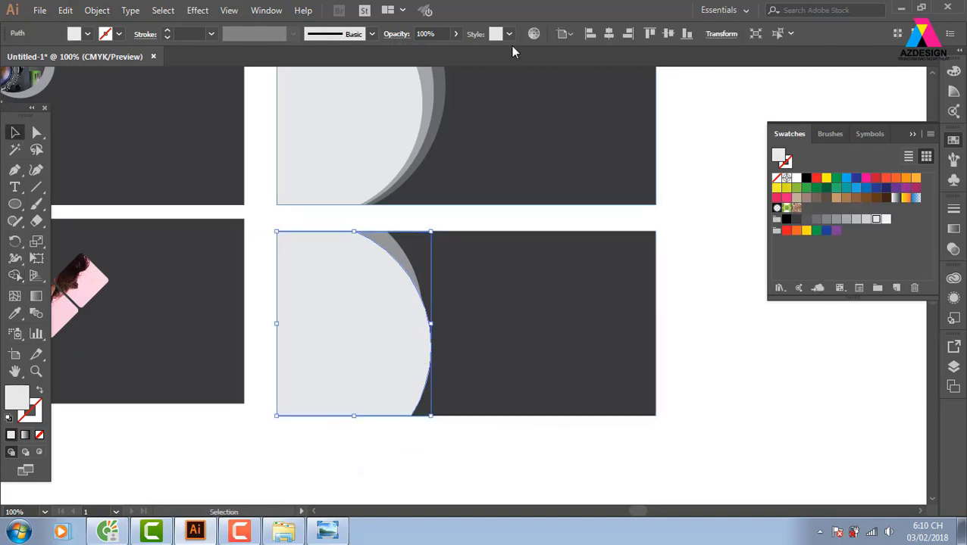
{"action": "left_click", "coordinate": [434, 33]}
{"action": "type", "text": "50"}
{"action": "key", "text": "Return"}
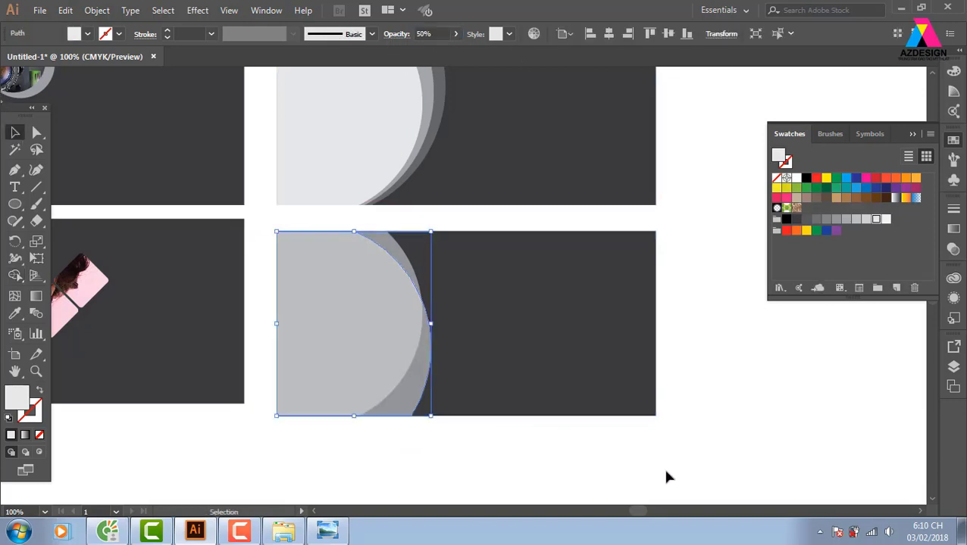
{"action": "left_click", "coordinate": [765, 424]}
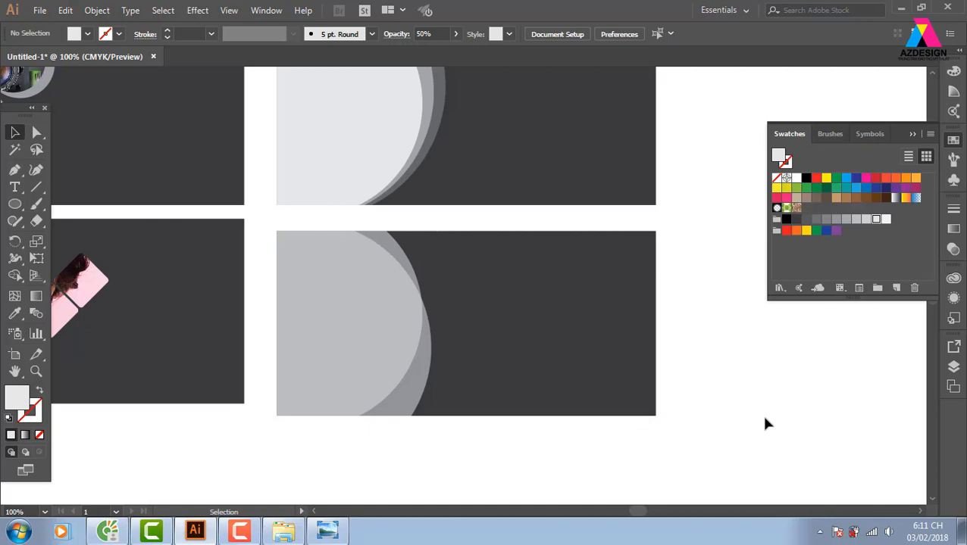
- Draw a third, larger light grey circle over the lower frame, shifted upward and reaching the second curve's right edge
{"action": "left_click_drag", "start_coordinate": [570, 382], "coordinate": [550, 351]}
{"action": "left_click", "coordinate": [15, 204]}
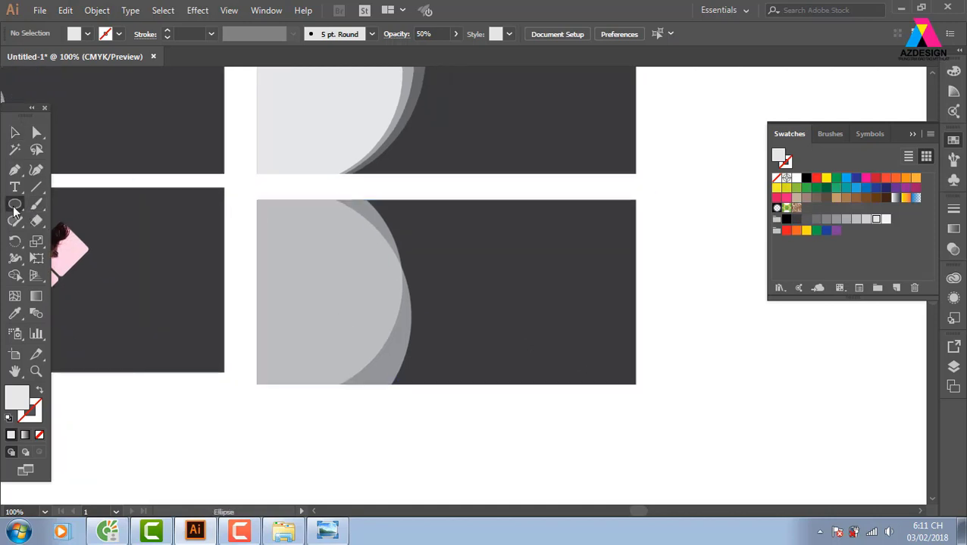
{"action": "left_click_drag", "start_coordinate": [234, 234], "coordinate": [411, 412]}
{"action": "left_click", "coordinate": [11, 136]}
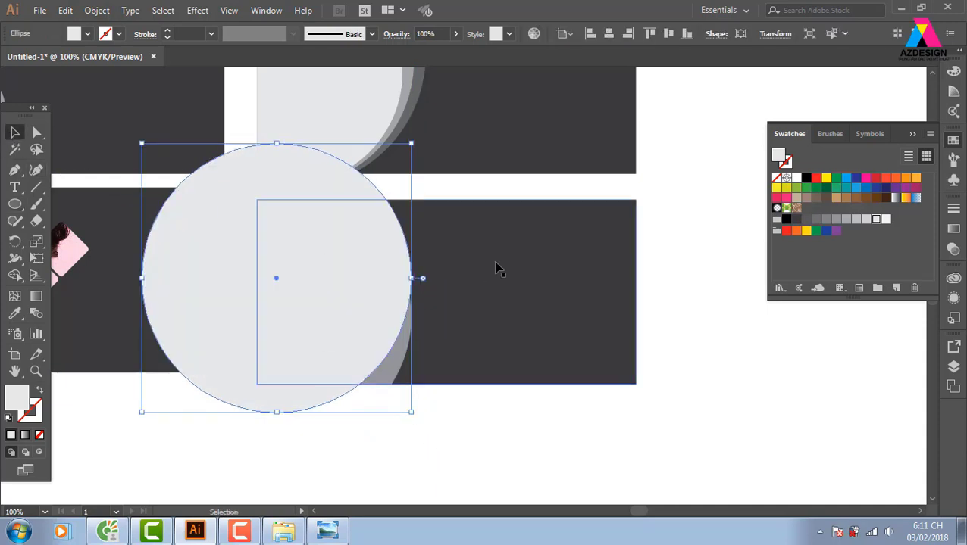
- Try to trim the third circle to the lower frame with the Shape Builder and set its opacity to 20%
{"action": "left_click", "coordinate": [497, 334], "text": "shift"}
{"action": "left_click", "coordinate": [22, 279]}
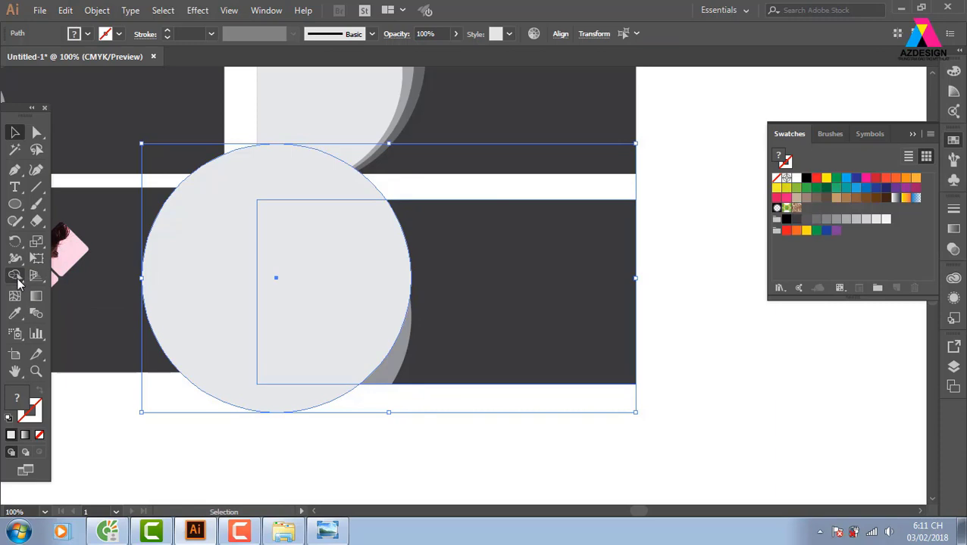
{"action": "left_click", "coordinate": [174, 324], "text": "alt"}
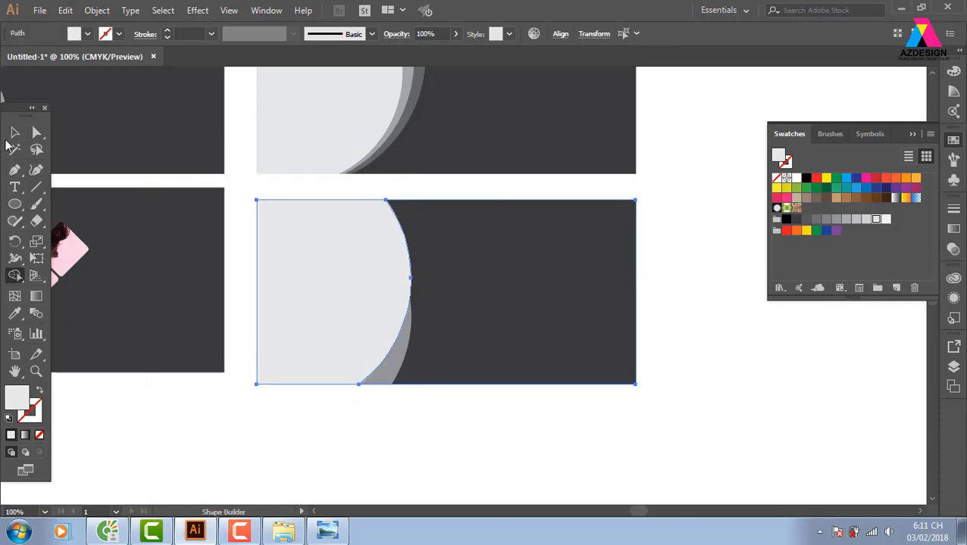
{"action": "left_click", "coordinate": [427, 35]}
{"action": "type", "text": "20"}
{"action": "key", "text": "Return"}
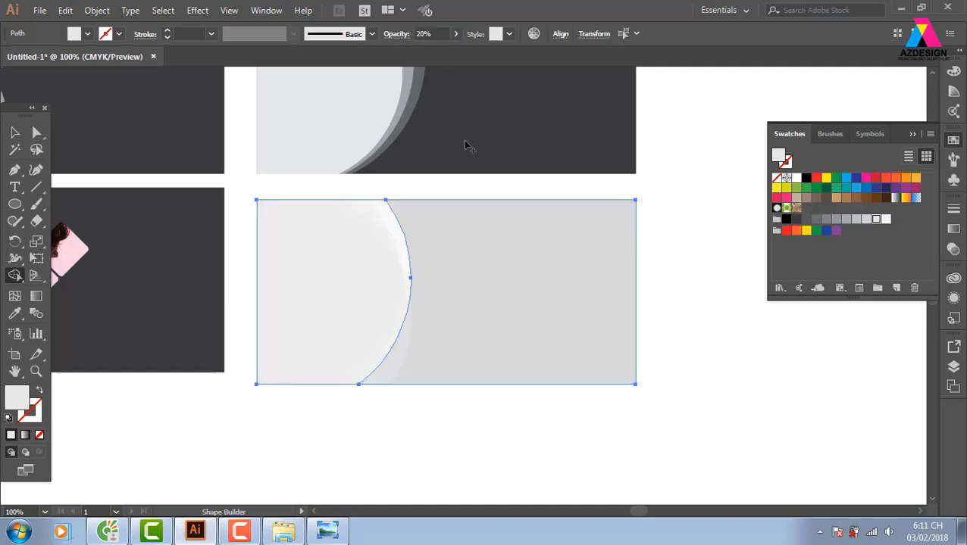
{"action": "left_click", "coordinate": [600, 298]}
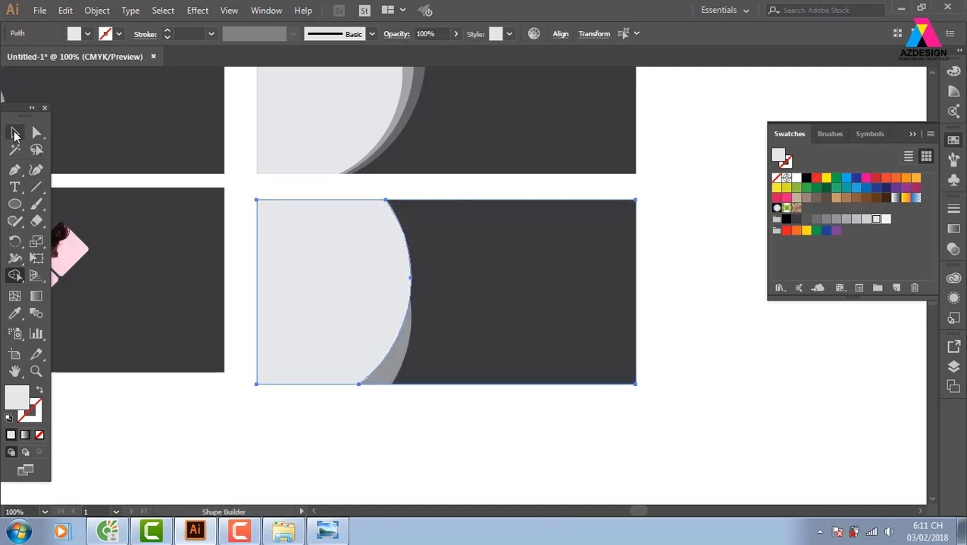
- Move the trimmed curved shape aside, and undo the move and the trimming back to the full circle
{"action": "key", "text": "v"}
{"action": "left_click", "coordinate": [641, 259]}
{"action": "left_click_drag", "start_coordinate": [386, 269], "coordinate": [320, 310]}
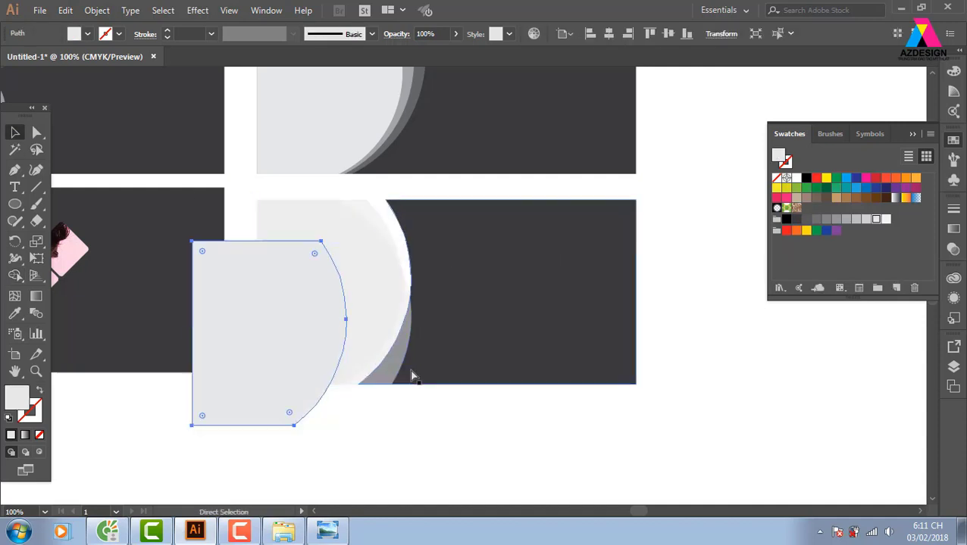
{"action": "key", "text": "ctrl+z"}
{"action": "key", "text": "ctrl"}
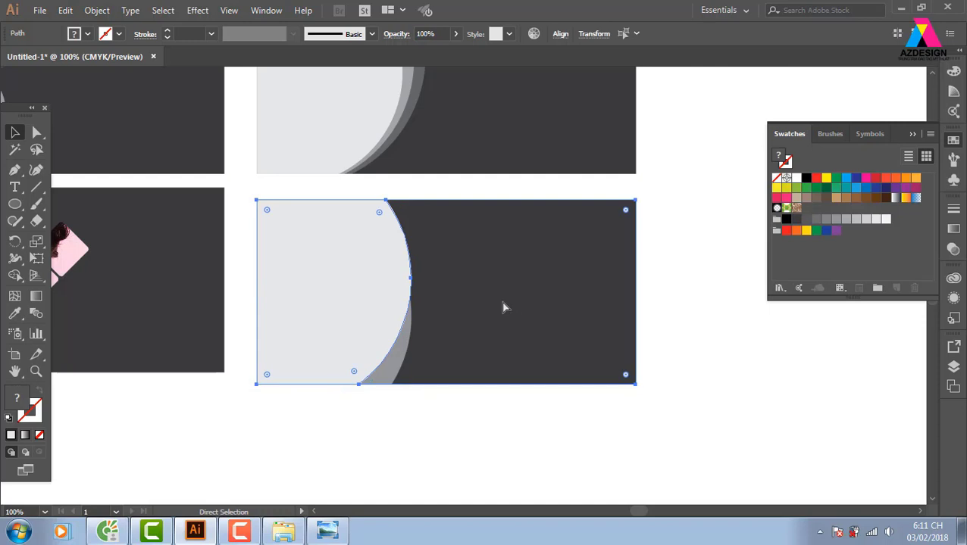
{"action": "key", "text": "ctrl+alt+7"}
{"action": "left_click", "coordinate": [669, 354]}
- Remove the parts of the third circle outside the lower dark frame with the Shape Builder
{"action": "left_click", "coordinate": [357, 260]}
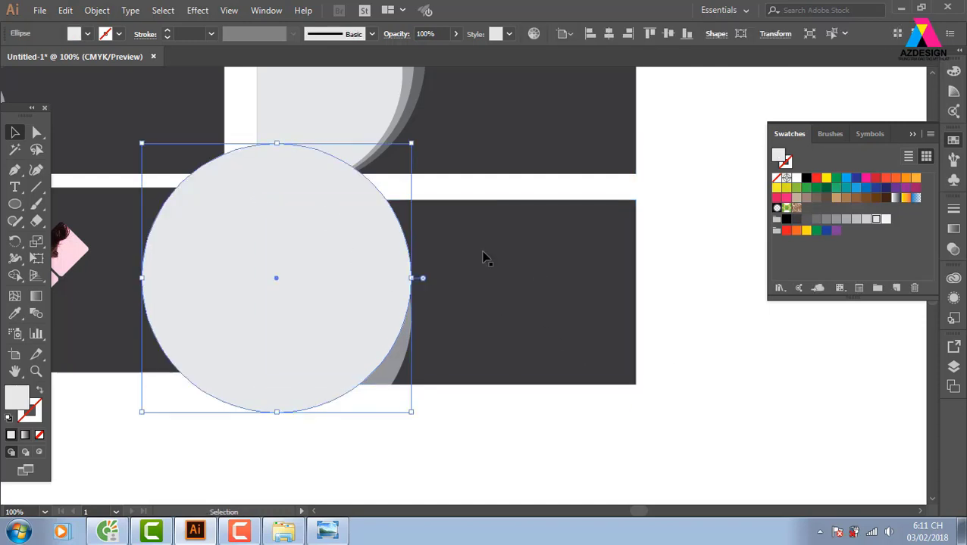
{"action": "left_click", "coordinate": [483, 257], "text": "shift"}
{"action": "left_click", "coordinate": [15, 275]}
{"action": "left_click_drag", "start_coordinate": [209, 258], "coordinate": [214, 259]}
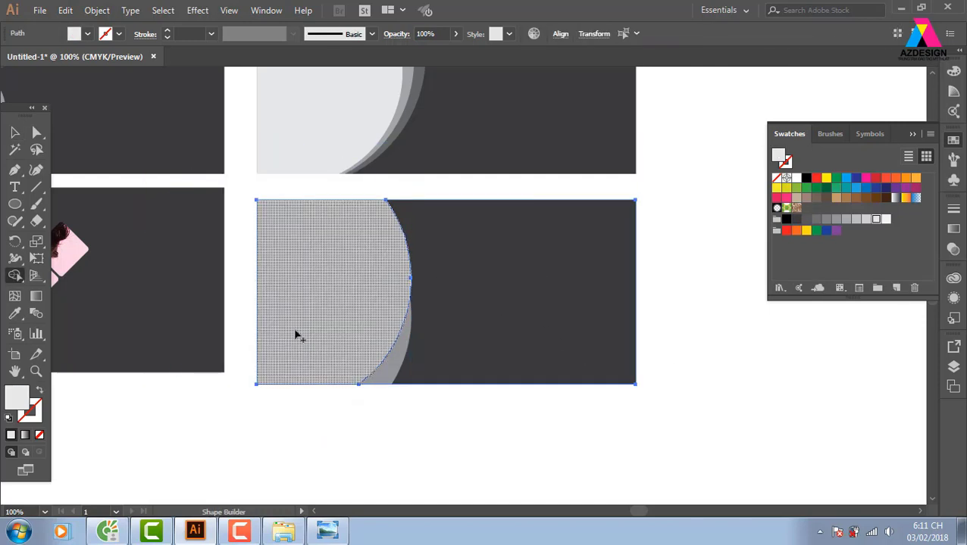
{"action": "key", "text": "v"}
{"action": "left_click", "coordinate": [646, 304]}
- Set the third curved shape in the lower frame to 20% opacity
{"action": "left_click", "coordinate": [409, 291]}
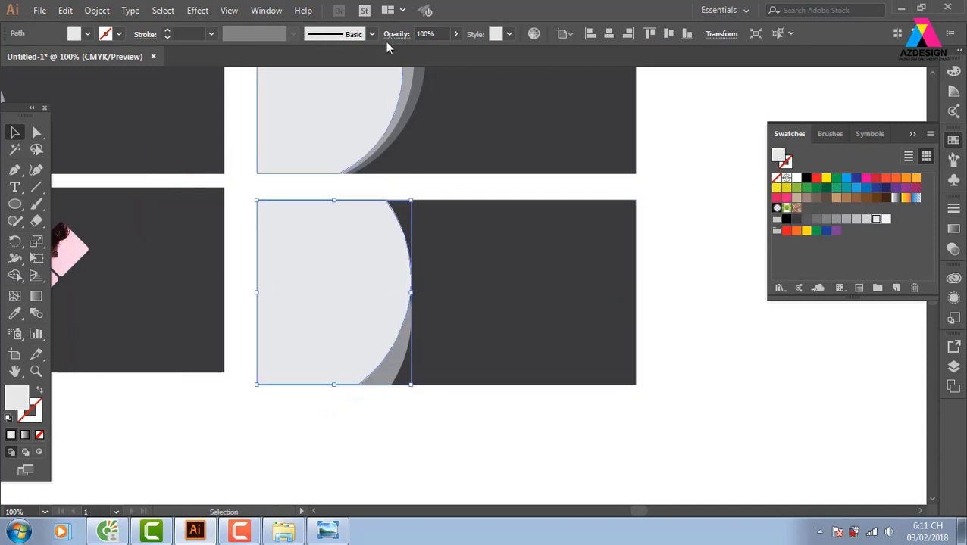
{"action": "left_click", "coordinate": [428, 34]}
{"action": "type", "text": "20"}
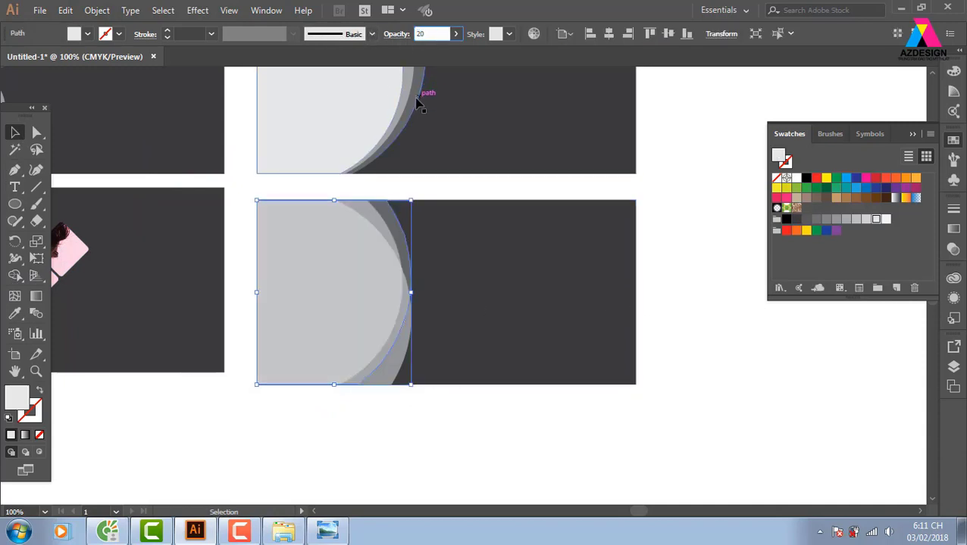
{"action": "key", "text": "Return"}
{"action": "left_click", "coordinate": [777, 360]}
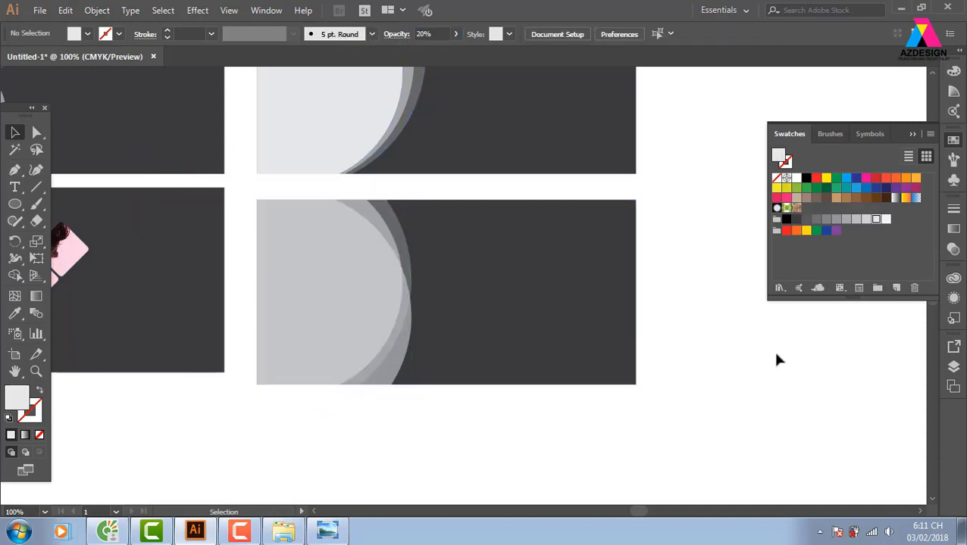
{"action": "scroll", "coordinate": [470, 354], "scroll_direction": "up", "scroll_amount": 3}
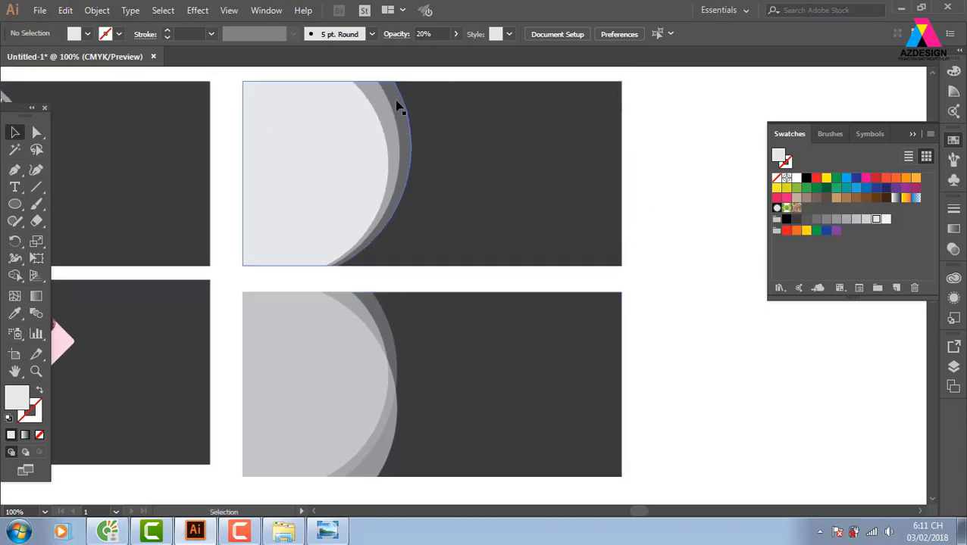
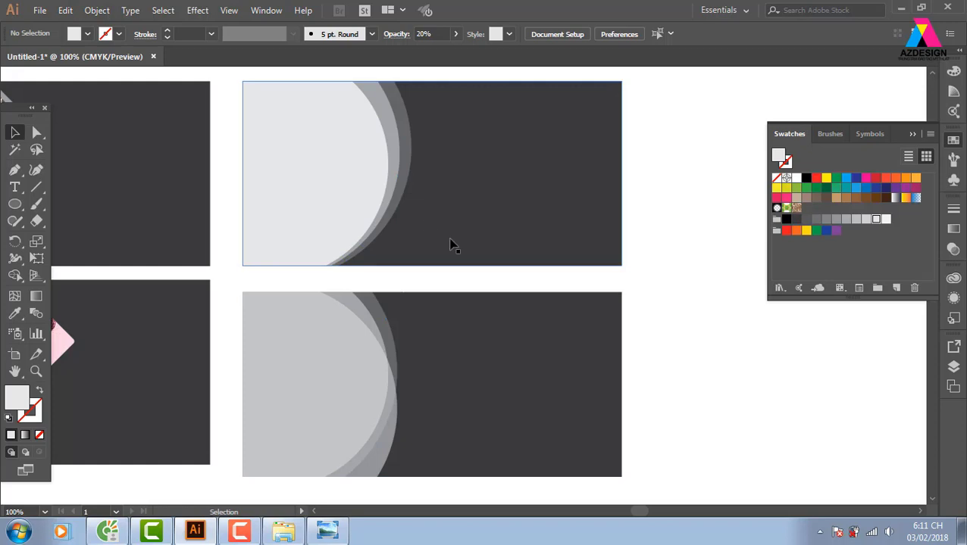
{"action": "scroll", "coordinate": [450, 245], "scroll_direction": "down", "scroll_amount": 1}
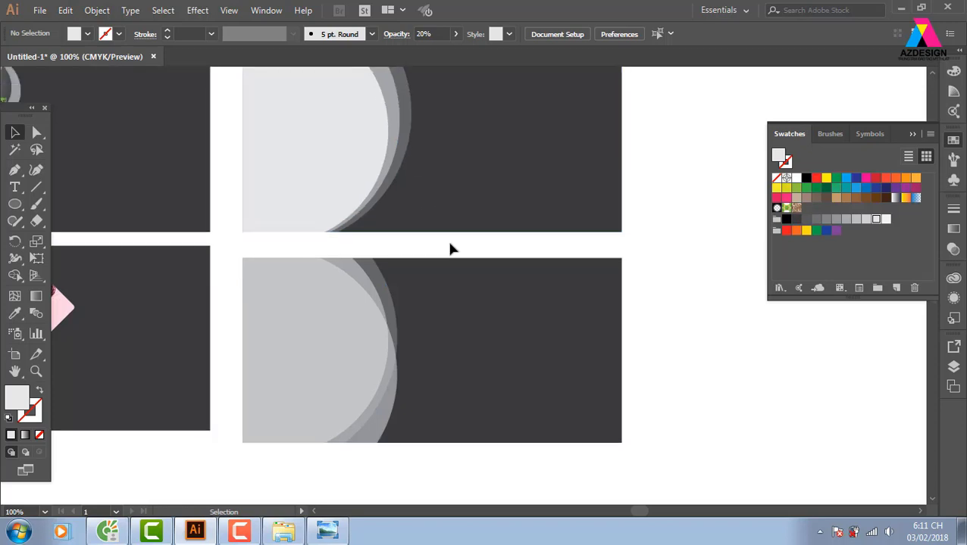
{"action": "scroll", "coordinate": [447, 281], "scroll_direction": "down", "scroll_amount": 5}
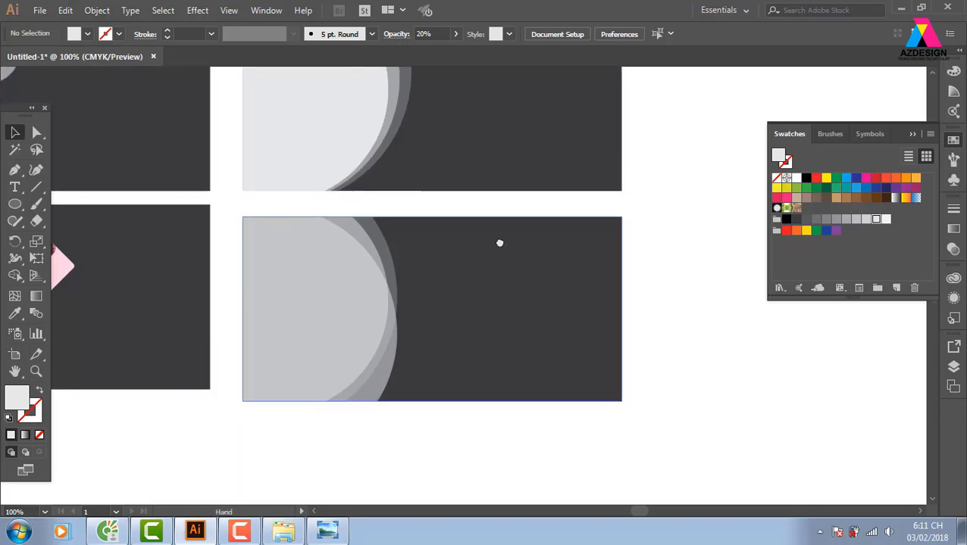
{"action": "left_click", "coordinate": [491, 259]}
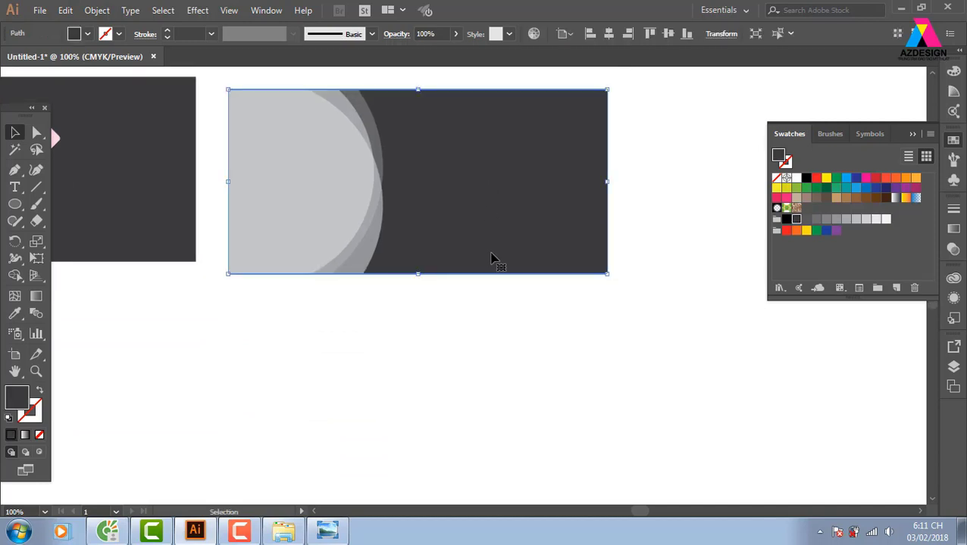
{"action": "left_click", "coordinate": [478, 291]}
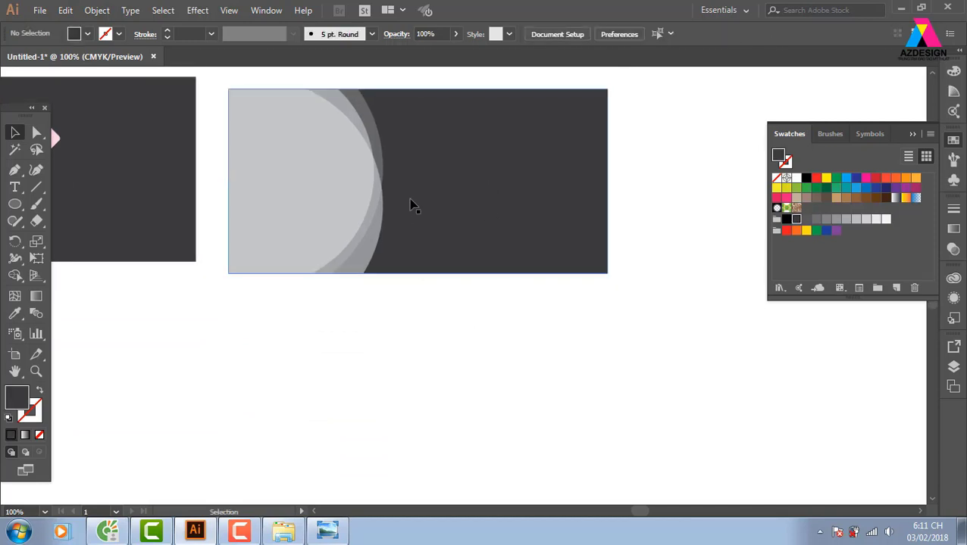
- Delete the third curved shape in the lower frame and draw a larger light grey circle over the frame's left part
{"action": "left_click_drag", "start_coordinate": [380, 164], "coordinate": [447, 227]}
{"action": "key", "text": "Delete"}
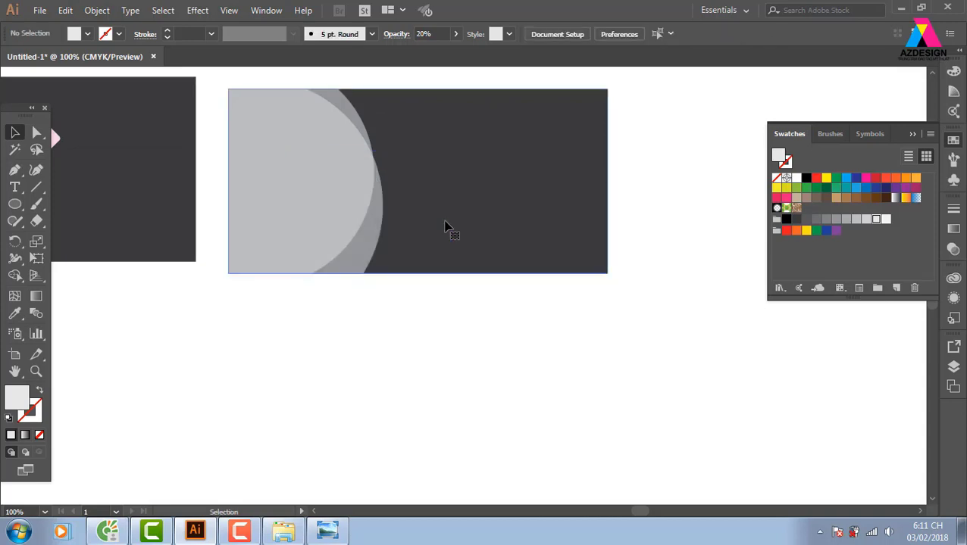
{"action": "scroll", "coordinate": [438, 196], "scroll_direction": "up", "scroll_amount": 2}
{"action": "left_click", "coordinate": [15, 204]}
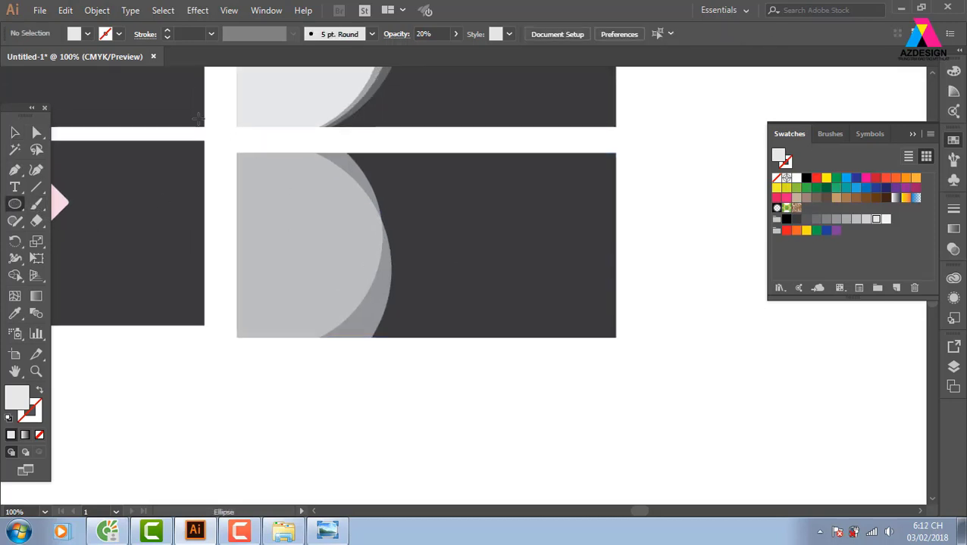
{"action": "left_click_drag", "start_coordinate": [142, 101], "coordinate": [426, 392]}
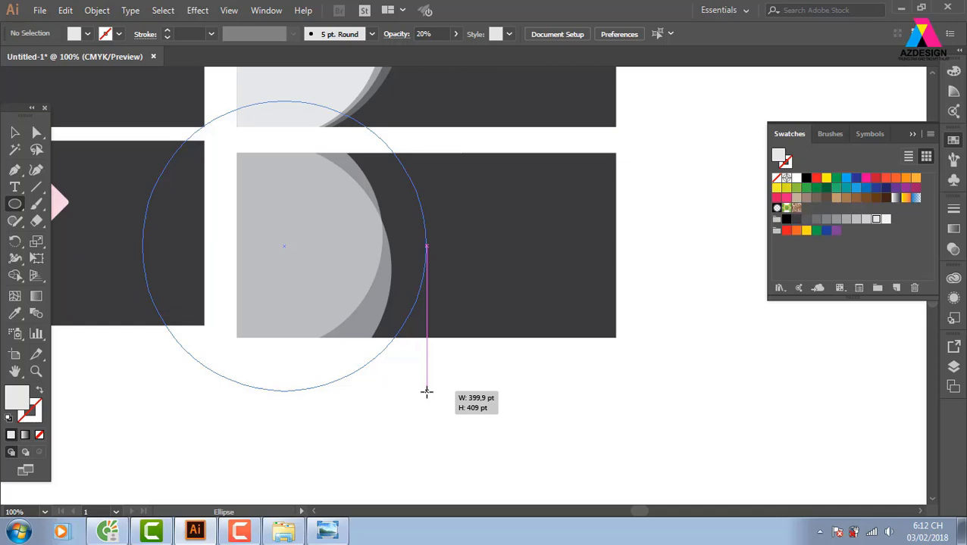
{"action": "mouse_move", "coordinate": [426, 392]}
{"action": "left_mouse_down"}
{"action": "mouse_move", "coordinate": [391, 383]}
{"action": "mouse_move", "coordinate": [391, 407]}
{"action": "mouse_move", "coordinate": [371, 384]}
{"action": "mouse_move", "coordinate": [427, 388]}
{"action": "mouse_move", "coordinate": [333, 376]}
{"action": "mouse_move", "coordinate": [405, 383]}
{"action": "mouse_move", "coordinate": [379, 337]}
{"action": "mouse_move", "coordinate": [362, 361]}
{"action": "mouse_move", "coordinate": [361, 348]}
{"action": "left_mouse_up"}
{"action": "left_click", "coordinate": [15, 133]}
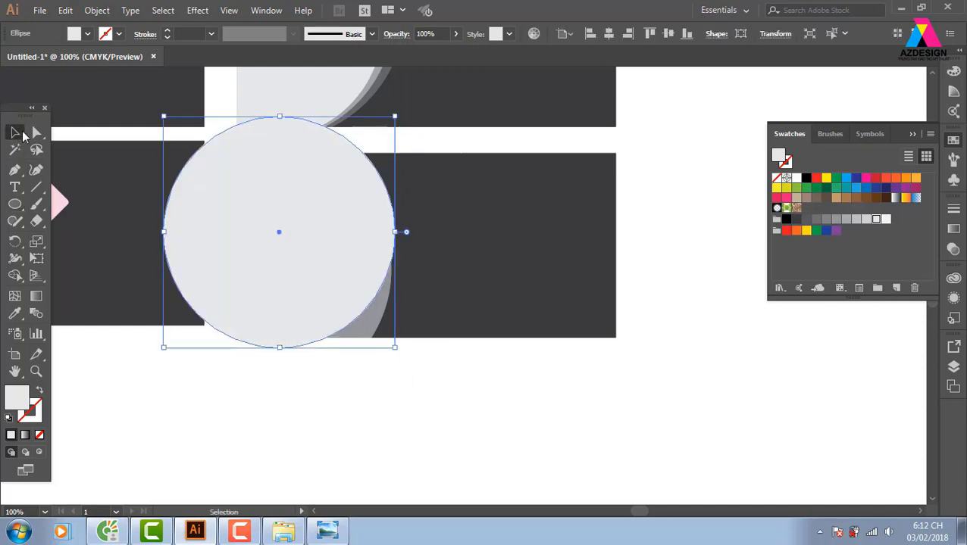
- Remove the parts of the new circle outside the lower dark frame with the Shape Builder
{"action": "left_click", "coordinate": [454, 227], "text": "shift"}
{"action": "left_click", "coordinate": [15, 275]}
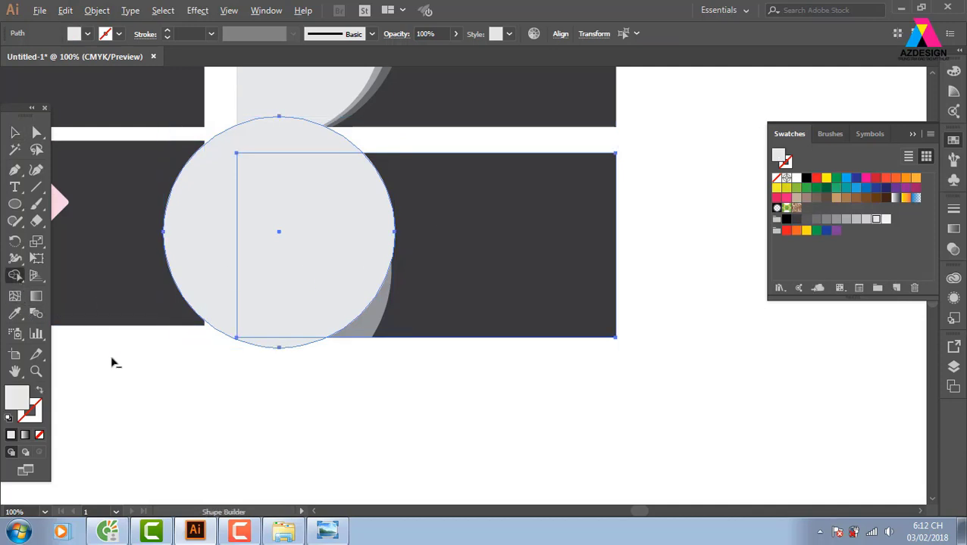
{"action": "mouse_move", "coordinate": [118, 365]}
{"action": "left_mouse_down"}
{"action": "mouse_move", "coordinate": [199, 265]}
{"action": "mouse_move", "coordinate": [280, 347]}
{"action": "left_mouse_up"}
{"action": "left_click", "coordinate": [14, 133]}
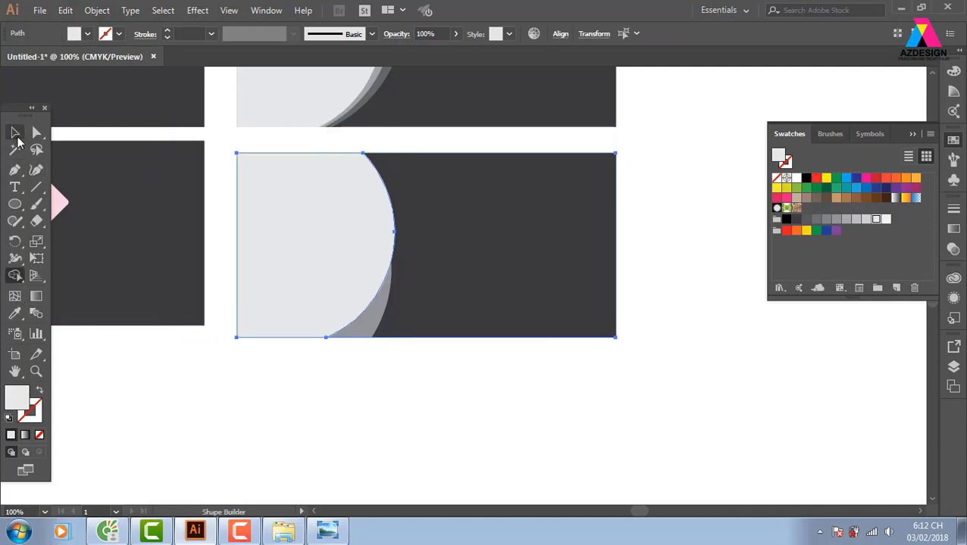
{"action": "left_click", "coordinate": [355, 453]}
- Set the newly trimmed curved shape to 20% opacity
{"action": "left_click", "coordinate": [366, 238]}
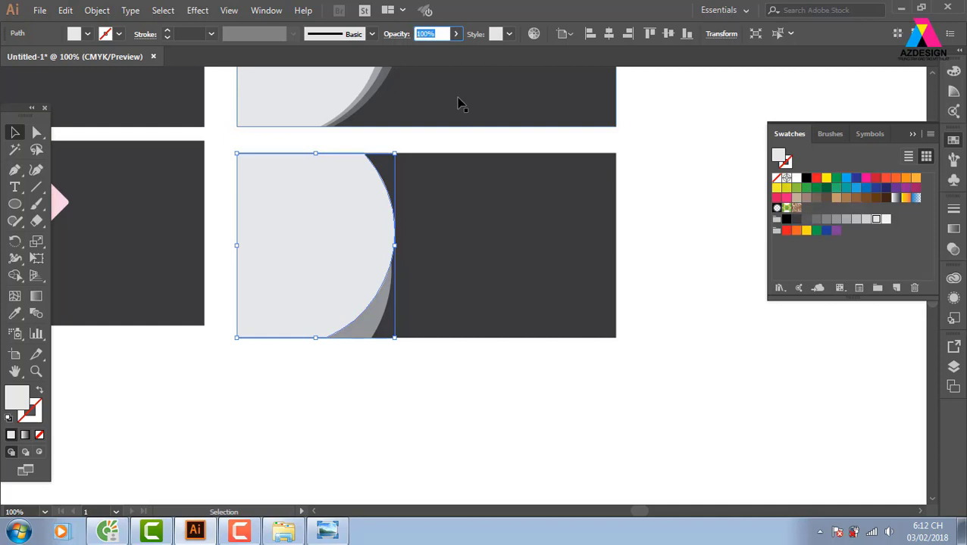
{"action": "type", "text": "20"}
{"action": "key", "text": "Return"}
{"action": "left_click", "coordinate": [723, 279]}
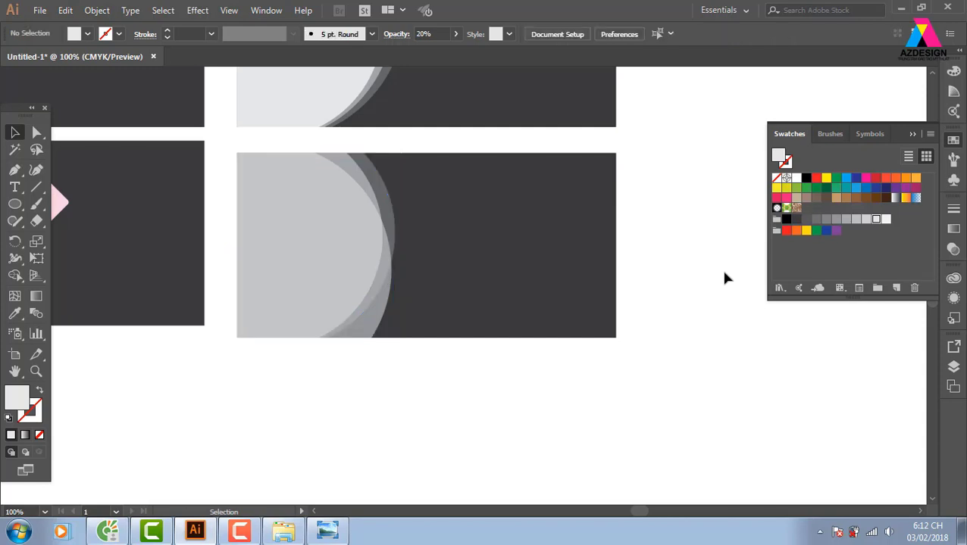
- Place a copy of the dark frame directly below the layered-circle banner
{"action": "scroll", "coordinate": [468, 303], "scroll_direction": "down", "scroll_amount": 3}
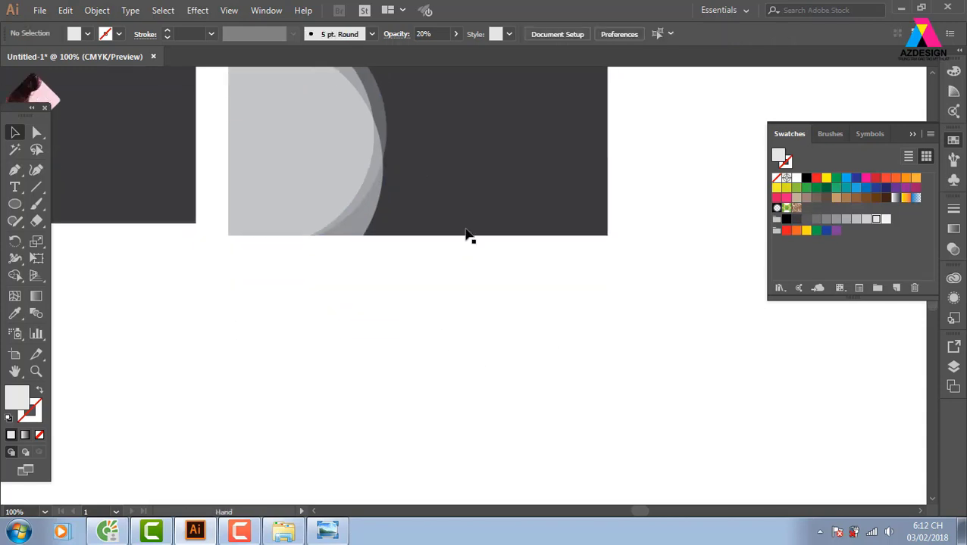
{"action": "left_click", "coordinate": [489, 228]}
{"action": "left_click_drag", "start_coordinate": [488, 227], "coordinate": [470, 325]}
{"action": "scroll", "coordinate": [723, 351], "scroll_direction": "down", "scroll_amount": 2}
{"action": "scroll", "coordinate": [723, 351], "scroll_direction": "right", "scroll_amount": 1}
{"action": "left_click", "coordinate": [722, 351]}
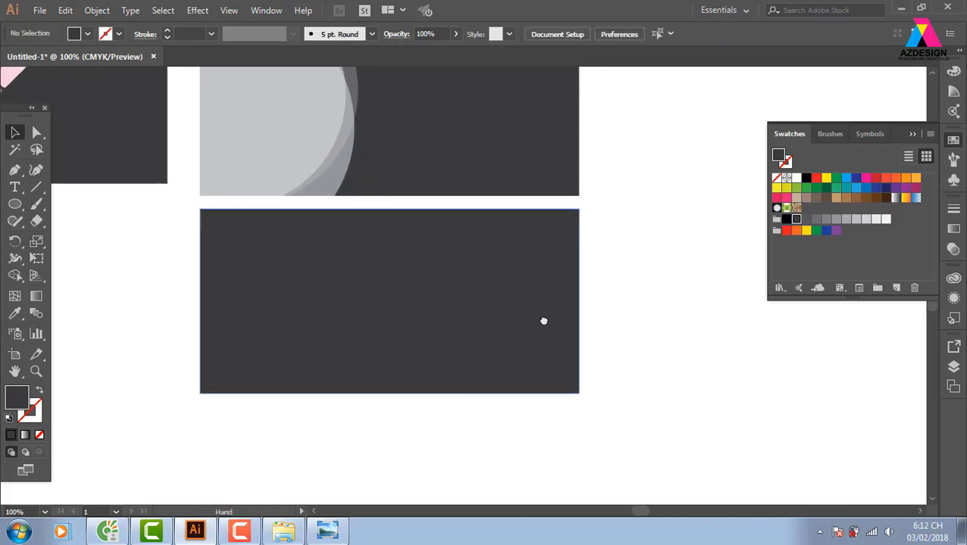
- Draw a large circle covering most of the new frame's right side and fill it with light grey
{"action": "key", "text": "ctrl+minus"}
{"action": "scroll", "coordinate": [452, 317], "scroll_direction": "right", "scroll_amount": 1}
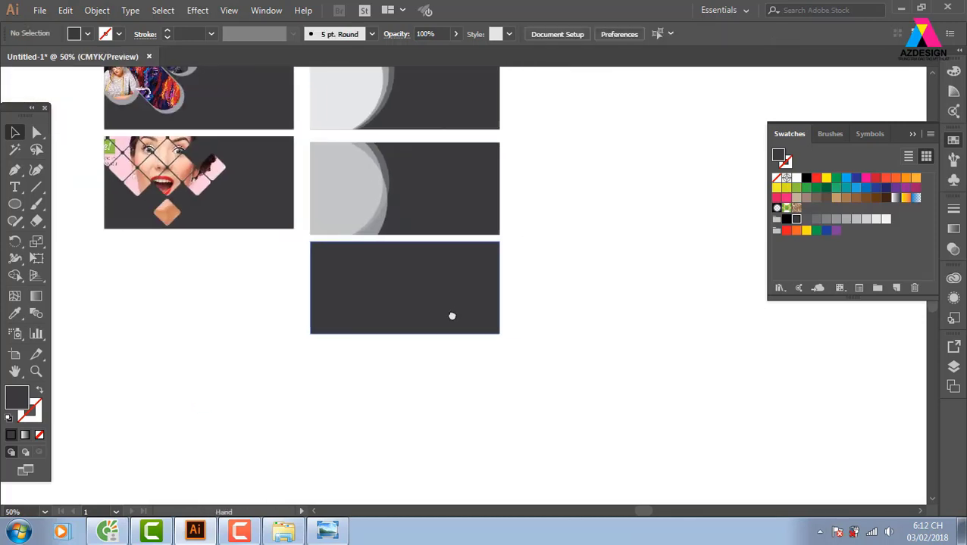
{"action": "key", "text": "l"}
{"action": "mouse_move", "coordinate": [305, 153]}
{"action": "left_mouse_down"}
{"action": "mouse_move", "coordinate": [613, 405]}
{"action": "mouse_move", "coordinate": [617, 296]}
{"action": "mouse_move", "coordinate": [548, 260]}
{"action": "mouse_move", "coordinate": [572, 318]}
{"action": "mouse_move", "coordinate": [559, 328]}
{"action": "mouse_move", "coordinate": [564, 350]}
{"action": "left_mouse_up"}
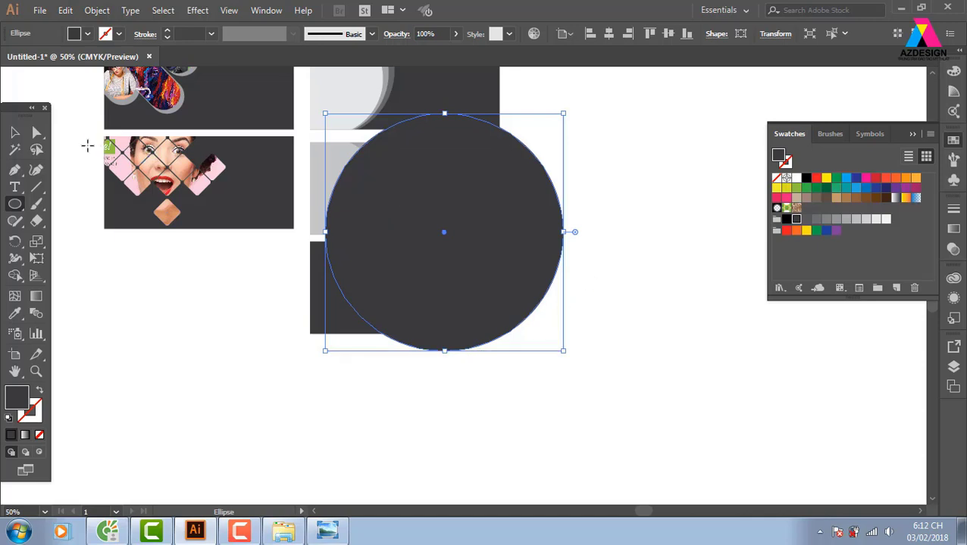
{"action": "left_click", "coordinate": [15, 133]}
{"action": "left_click", "coordinate": [872, 220]}
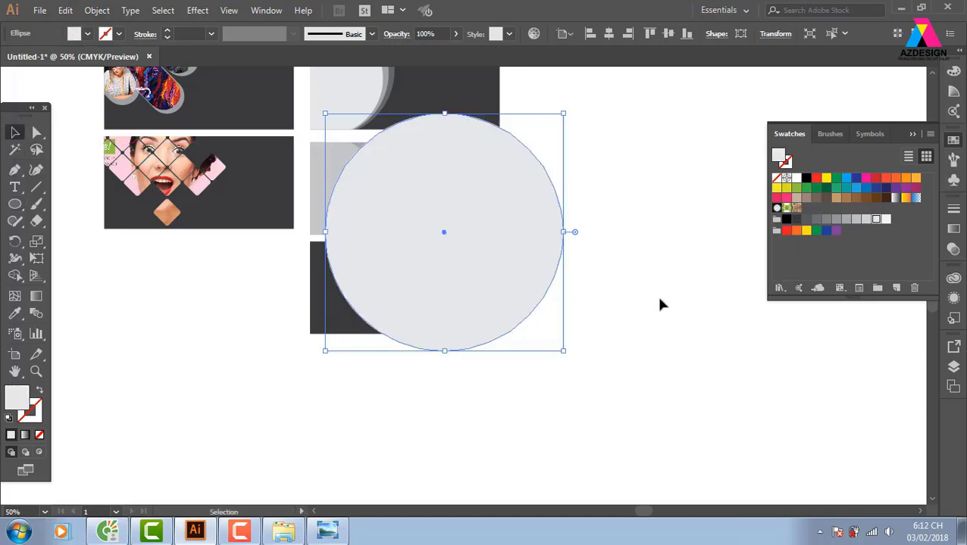
{"action": "left_click", "coordinate": [659, 305]}
- Trim the large light grey circle to the new frame's outline with the Shape Builder
{"action": "left_click", "coordinate": [515, 260]}
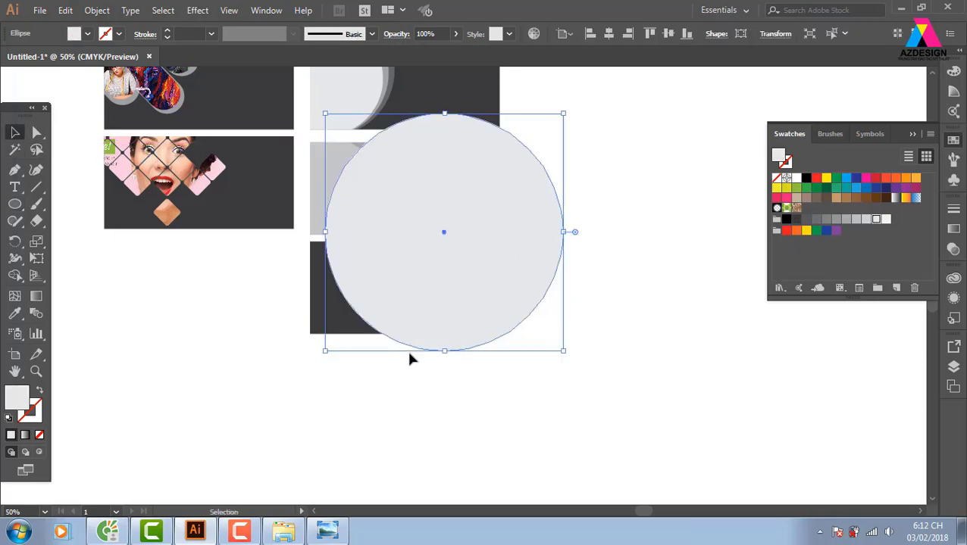
{"action": "left_click", "coordinate": [344, 330], "text": "shift"}
{"action": "left_click", "coordinate": [15, 275]}
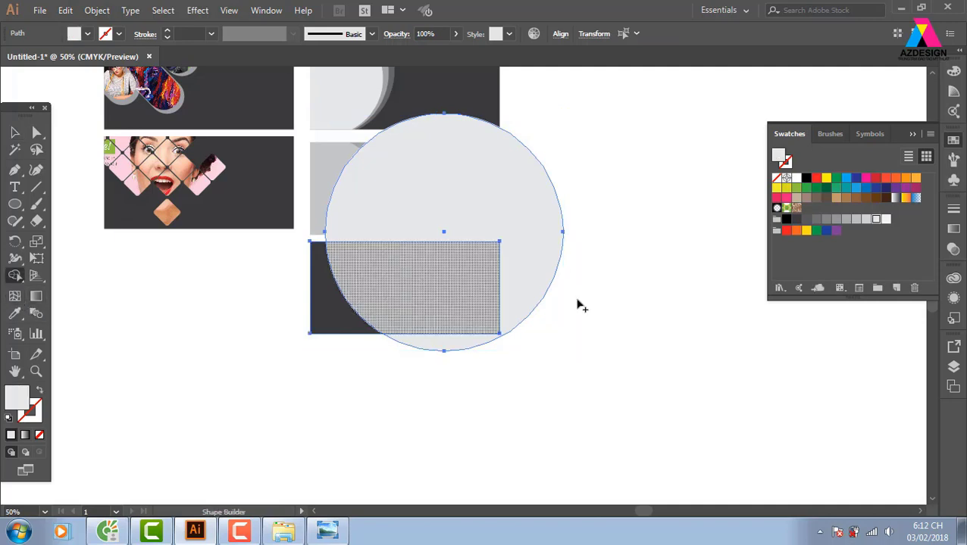
{"action": "left_click_drag", "start_coordinate": [654, 224], "coordinate": [424, 237]}
{"action": "key", "text": "v"}
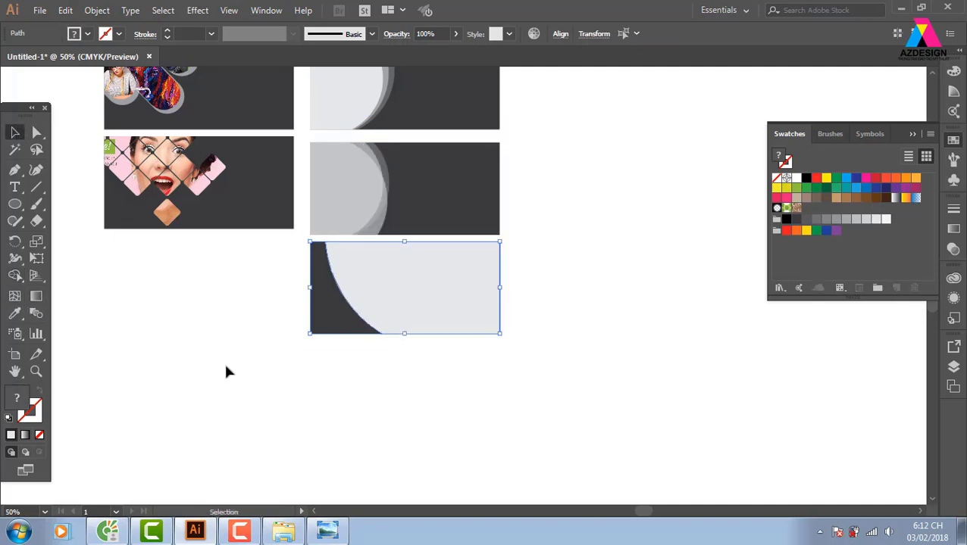
{"action": "left_click", "coordinate": [226, 371]}
- Draw a second light grey circle over the left end of the new frame, overlapping the first curved shape
{"action": "key", "text": "l"}
{"action": "mouse_move", "coordinate": [294, 315]}
{"action": "left_mouse_down"}
{"action": "mouse_move", "coordinate": [386, 422]}
{"action": "mouse_move", "coordinate": [357, 405]}
{"action": "left_mouse_up"}
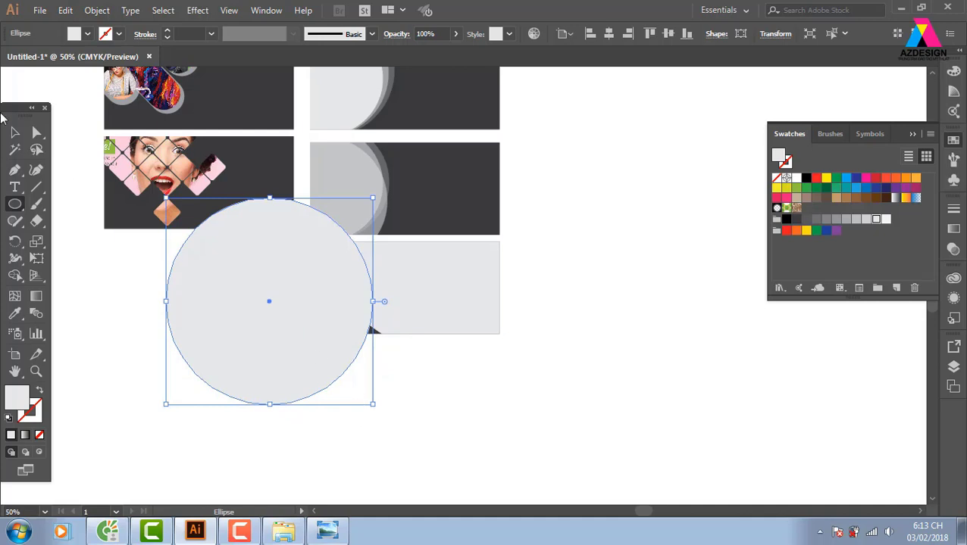
{"action": "left_click", "coordinate": [15, 132]}
{"action": "left_click_drag", "start_coordinate": [350, 361], "coordinate": [387, 364]}
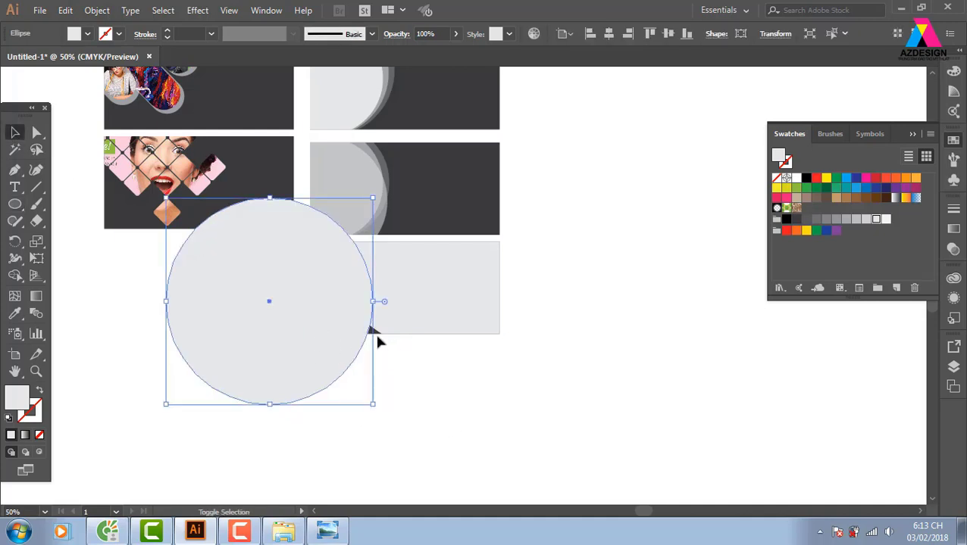
- Remove the parts of the left circle outside the new frame with the Shape Builder
{"action": "left_click", "coordinate": [376, 333], "text": "shift"}
{"action": "left_click", "coordinate": [15, 276]}
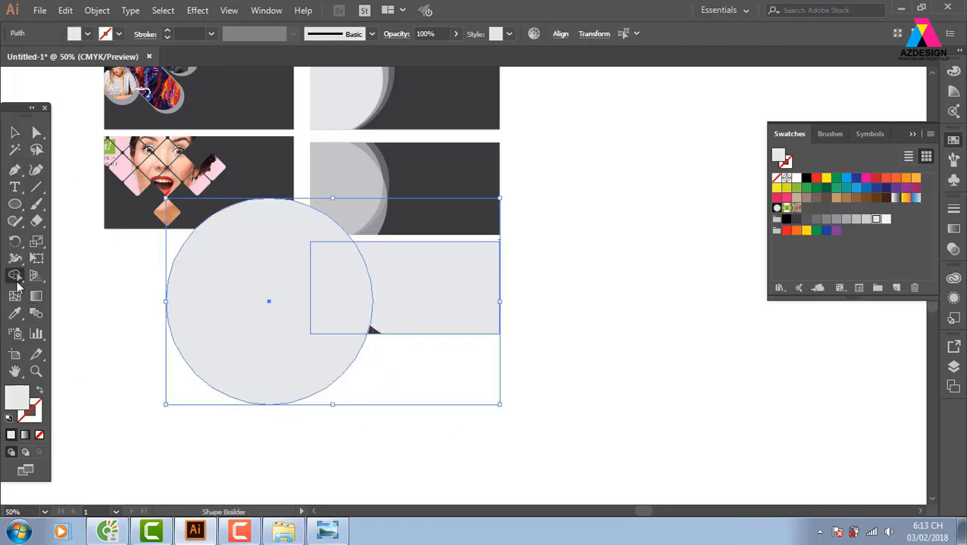
{"action": "left_click_drag", "start_coordinate": [183, 457], "coordinate": [254, 369]}
{"action": "left_click", "coordinate": [14, 169]}
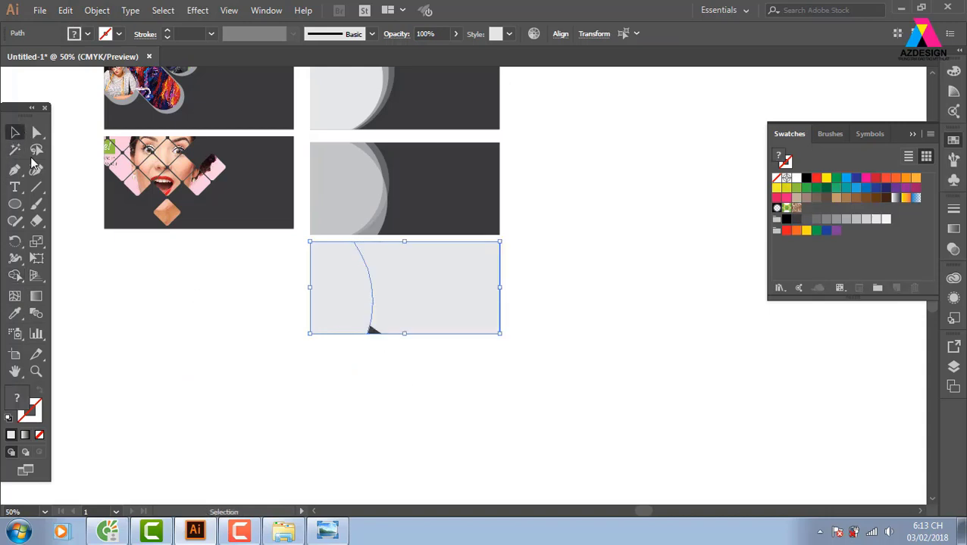
{"action": "left_click_drag", "start_coordinate": [325, 242], "coordinate": [370, 332]}
{"action": "key", "text": "v"}
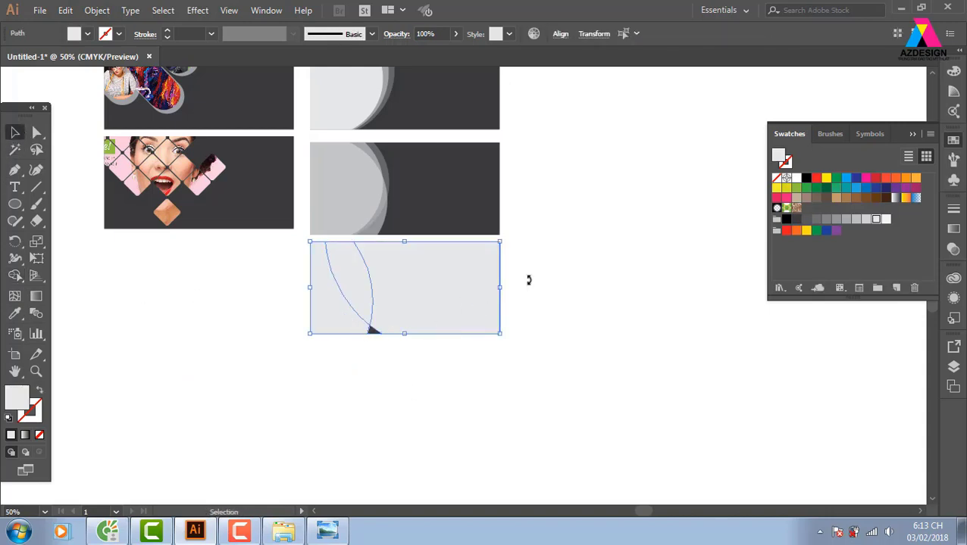
- Set the opacity of the right curved shape to 27% and of the left curved shape to 47%
{"action": "left_click", "coordinate": [529, 279]}
{"action": "left_click", "coordinate": [469, 278]}
{"action": "left_click", "coordinate": [457, 39]}
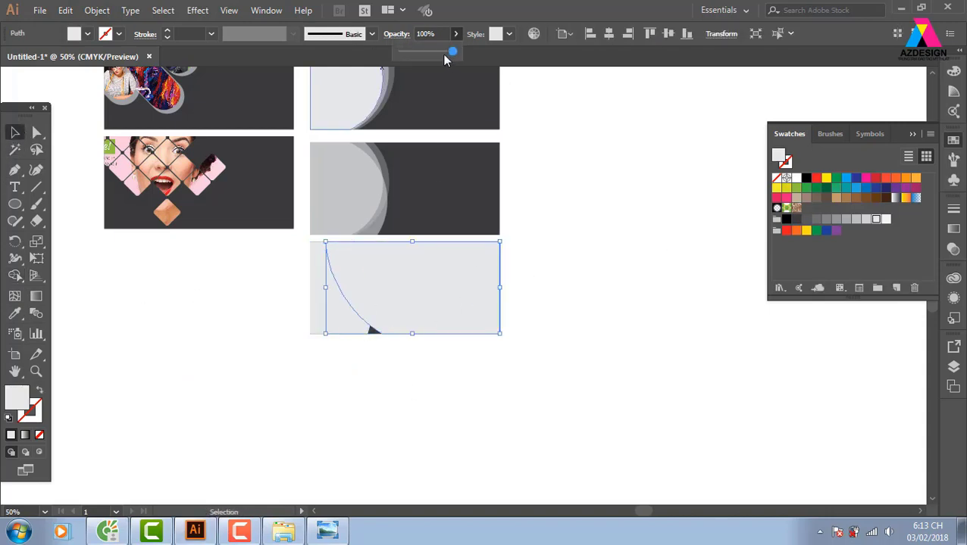
{"action": "left_click_drag", "start_coordinate": [442, 54], "coordinate": [410, 54]}
{"action": "left_click", "coordinate": [341, 328]}
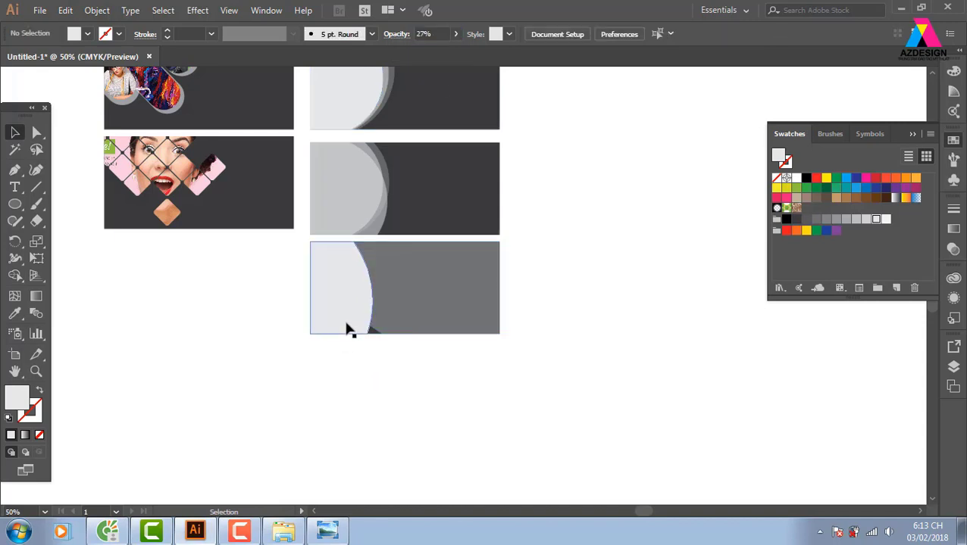
{"action": "left_click", "coordinate": [345, 328]}
{"action": "left_click", "coordinate": [457, 34]}
{"action": "left_click_drag", "start_coordinate": [442, 54], "coordinate": [419, 54]}
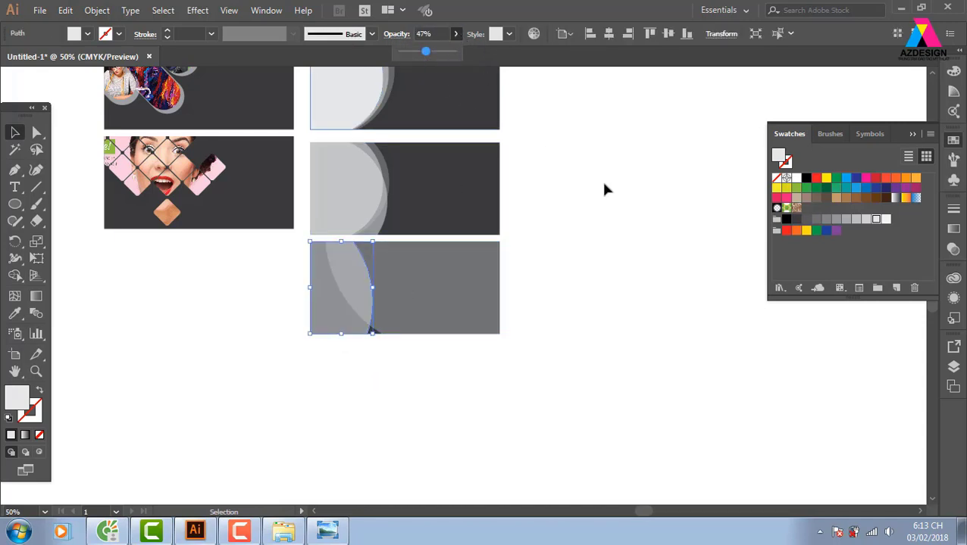
{"action": "left_click", "coordinate": [596, 300]}
- Separate the overlap of the two curved shapes with the Shape Builder and fill it with teal
{"action": "key", "text": "z"}
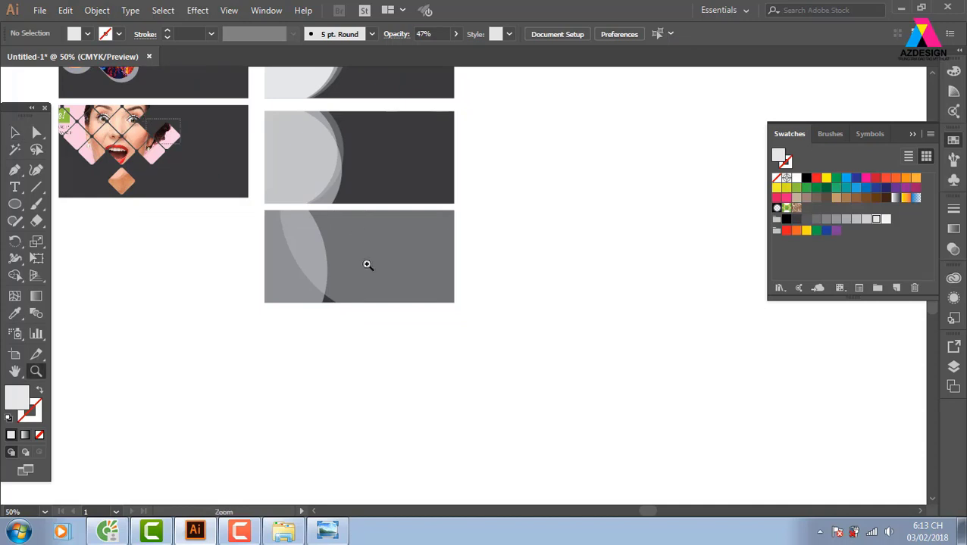
{"action": "left_click_drag", "start_coordinate": [366, 265], "coordinate": [473, 369]}
{"action": "key", "text": "v"}
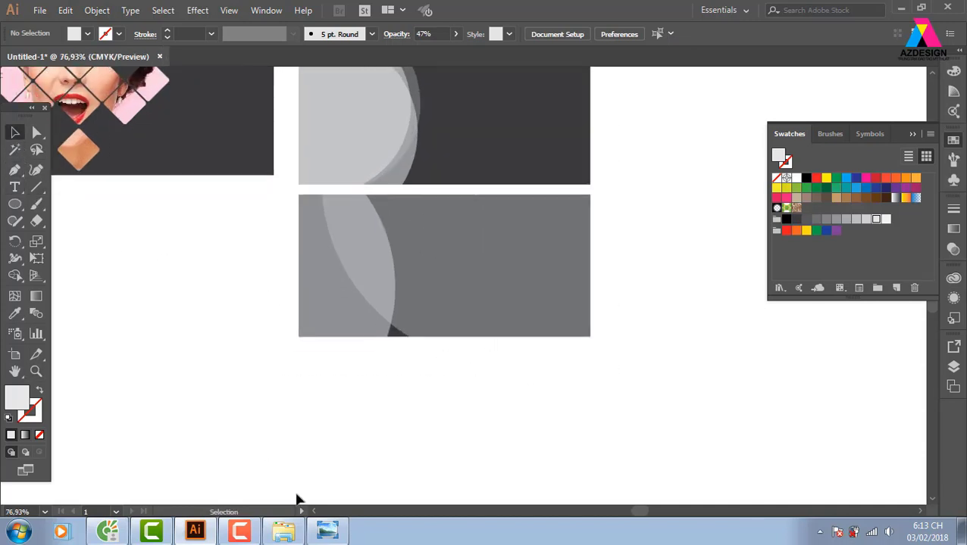
{"action": "left_click", "coordinate": [350, 327]}
{"action": "left_click", "coordinate": [350, 327], "text": "shift"}
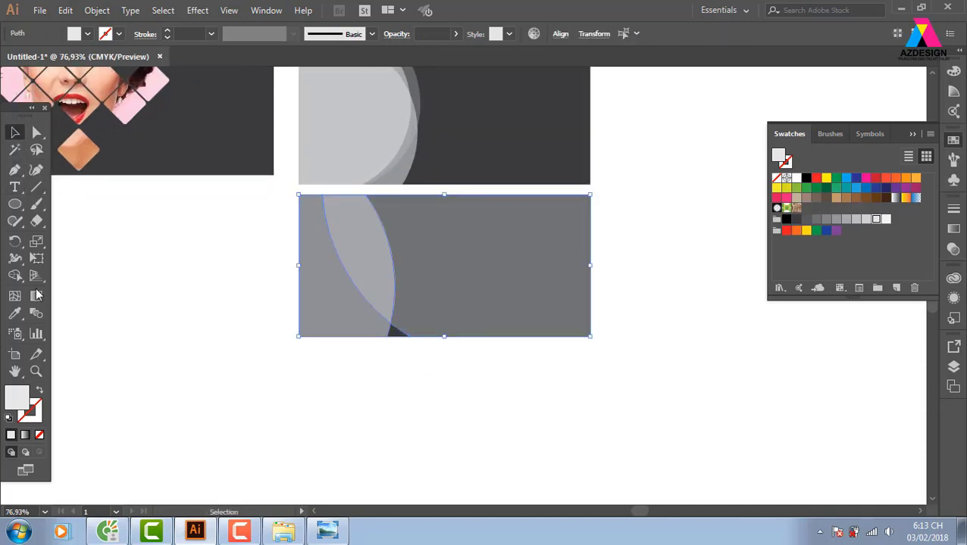
{"action": "left_click", "coordinate": [15, 276]}
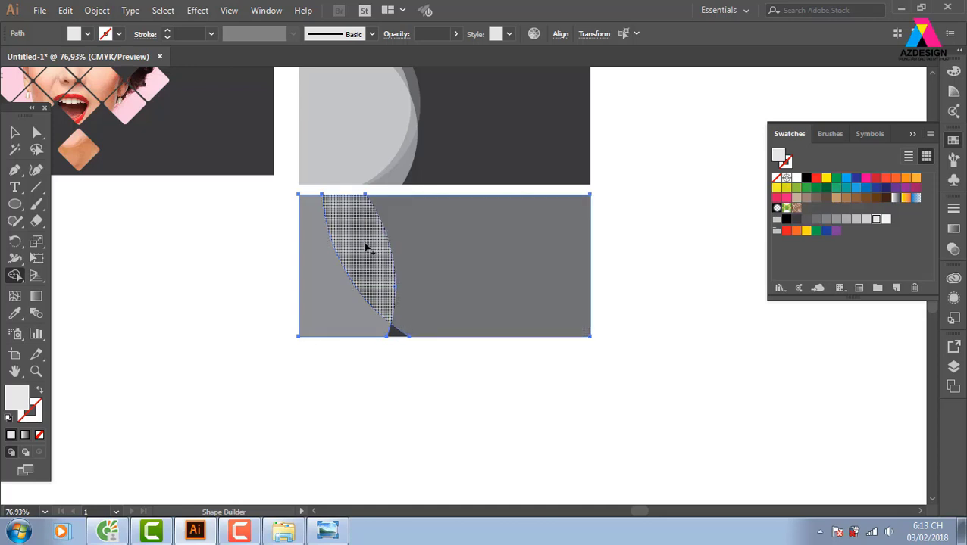
{"action": "left_click", "coordinate": [366, 247]}
{"action": "left_click", "coordinate": [845, 188]}
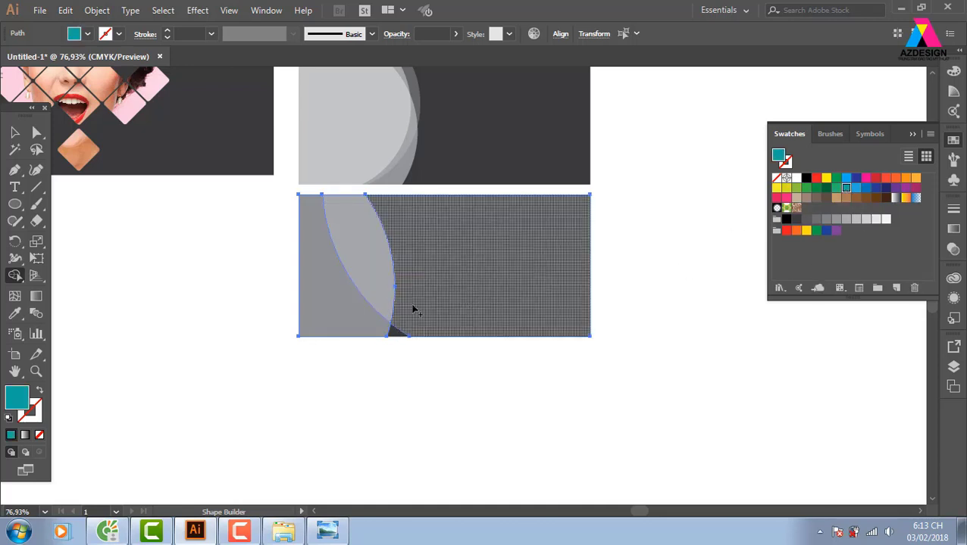
{"action": "left_click", "coordinate": [375, 324]}
{"action": "left_click", "coordinate": [15, 134]}
{"action": "left_click", "coordinate": [227, 242]}
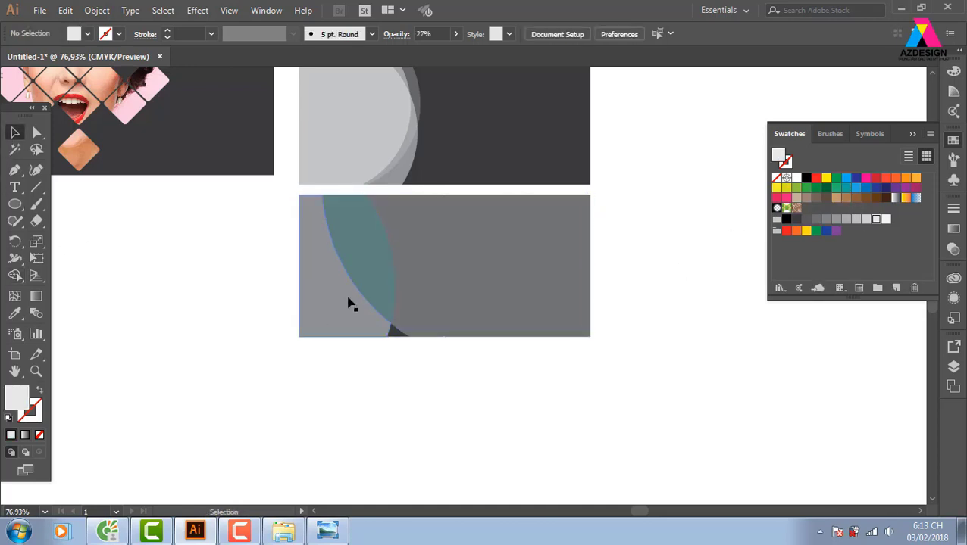
- Set the teal overlap shape to 100% opacity
{"action": "left_click", "coordinate": [375, 255]}
{"action": "left_click", "coordinate": [455, 34]}
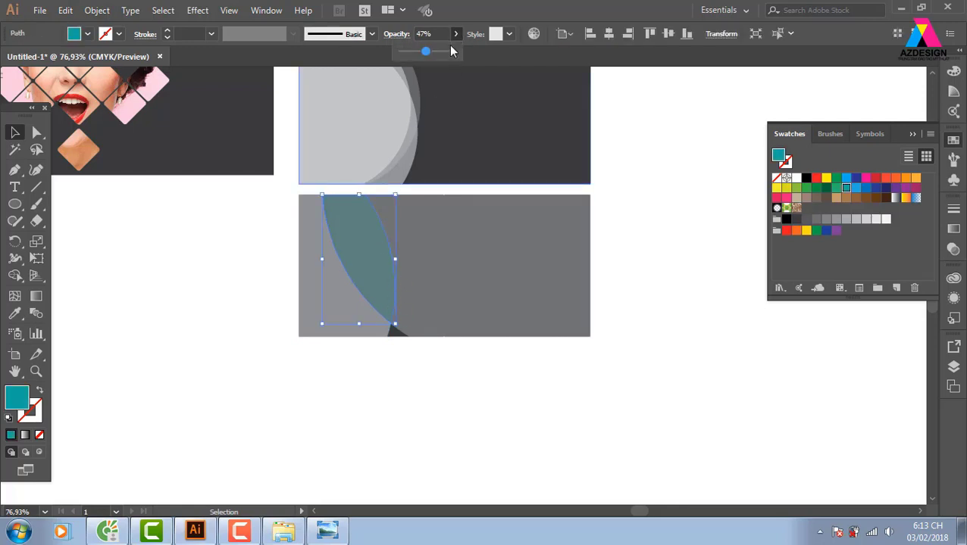
{"action": "left_click_drag", "start_coordinate": [487, 63], "coordinate": [680, 353]}
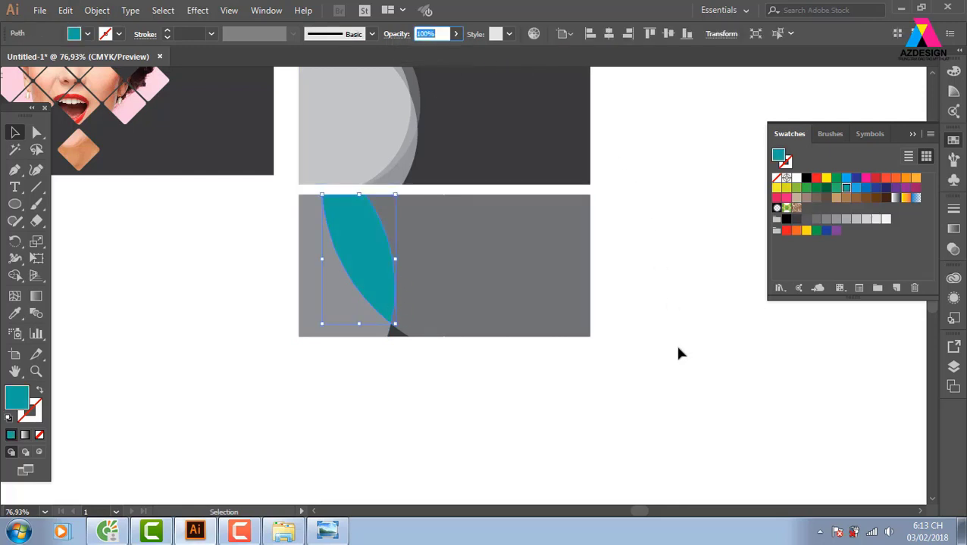
{"action": "left_click", "coordinate": [680, 353]}
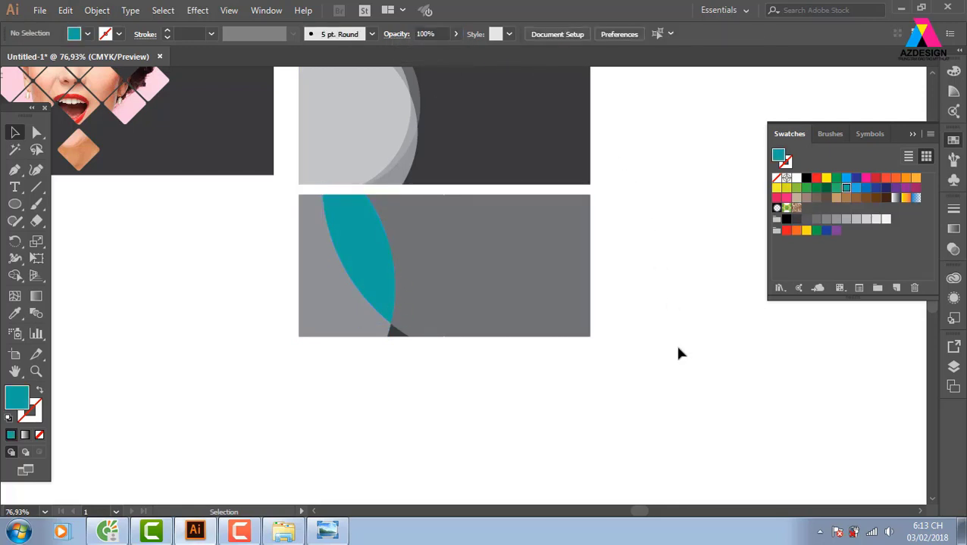
- Draw another large light grey circle over the left part of the new frame, covering the teal shape
{"action": "left_click", "coordinate": [449, 298]}
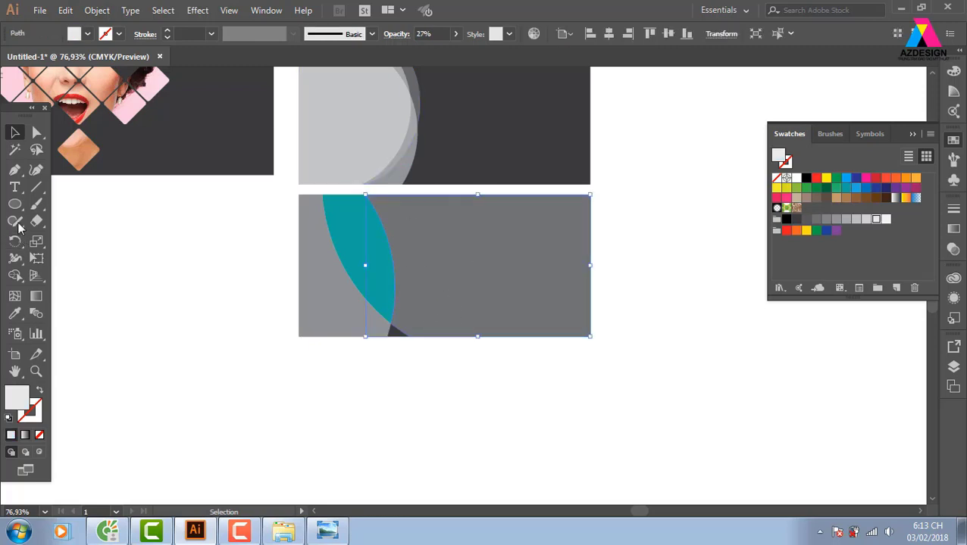
{"action": "left_click", "coordinate": [14, 204]}
{"action": "mouse_move", "coordinate": [345, 315]}
{"action": "left_mouse_down"}
{"action": "mouse_move", "coordinate": [321, 400]}
{"action": "mouse_move", "coordinate": [275, 393]}
{"action": "mouse_move", "coordinate": [259, 405]}
{"action": "mouse_move", "coordinate": [319, 492]}
{"action": "mouse_move", "coordinate": [224, 455]}
{"action": "left_mouse_up"}
{"action": "left_click", "coordinate": [21, 133]}
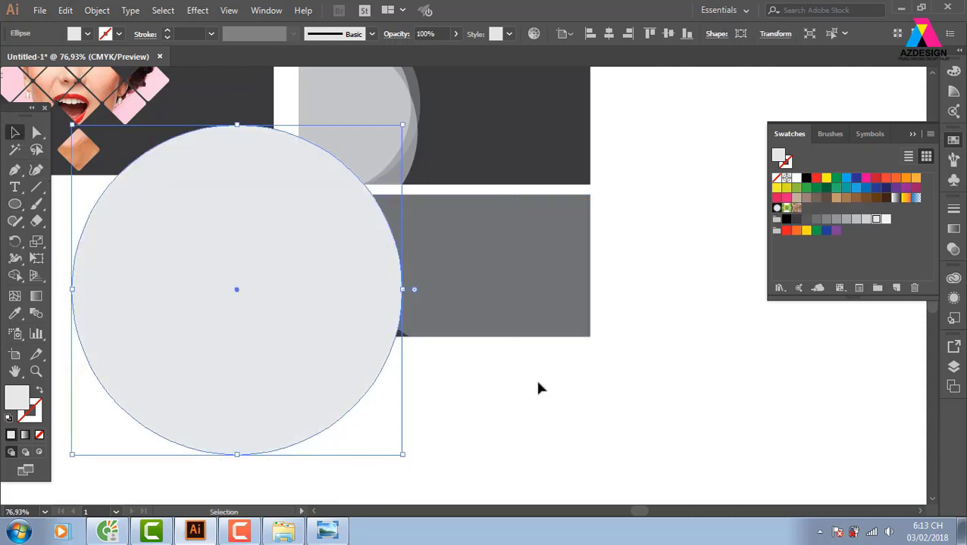
- Trim the large light grey circle to the lower frame by removing its outside parts with the Shape Builder
{"action": "left_click", "coordinate": [403, 338], "text": "shift"}
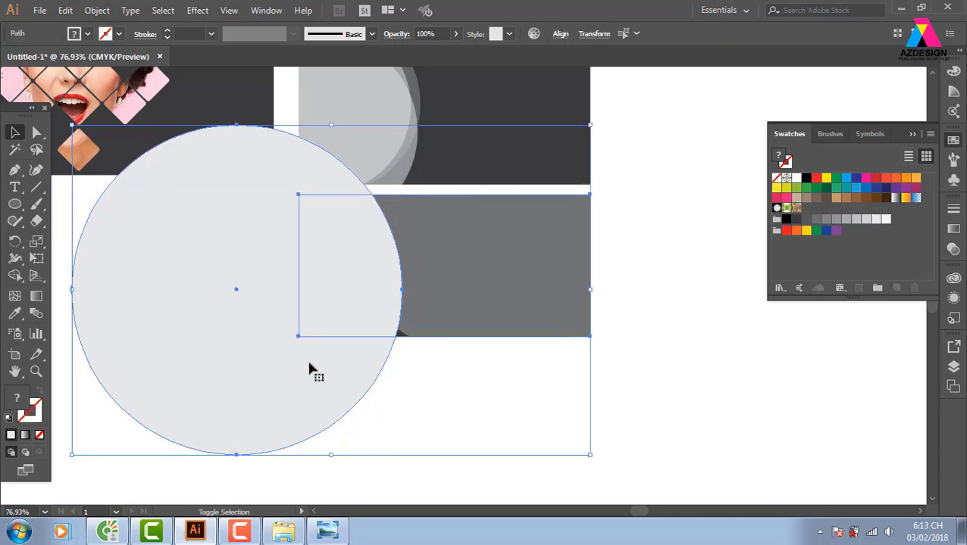
{"action": "left_click", "coordinate": [15, 276]}
{"action": "left_click_drag", "start_coordinate": [389, 449], "coordinate": [277, 378]}
{"action": "left_click", "coordinate": [14, 133]}
- Set the opacity of the trimmed light grey curved shape in the lower frame to 50%
{"action": "left_click", "coordinate": [383, 326]}
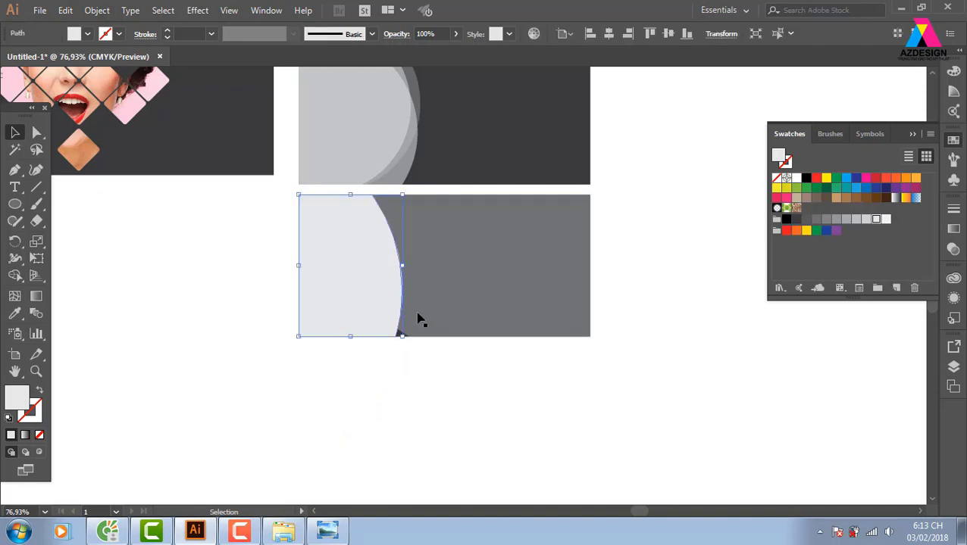
{"action": "left_click", "coordinate": [426, 33]}
{"action": "type", "text": "5"}
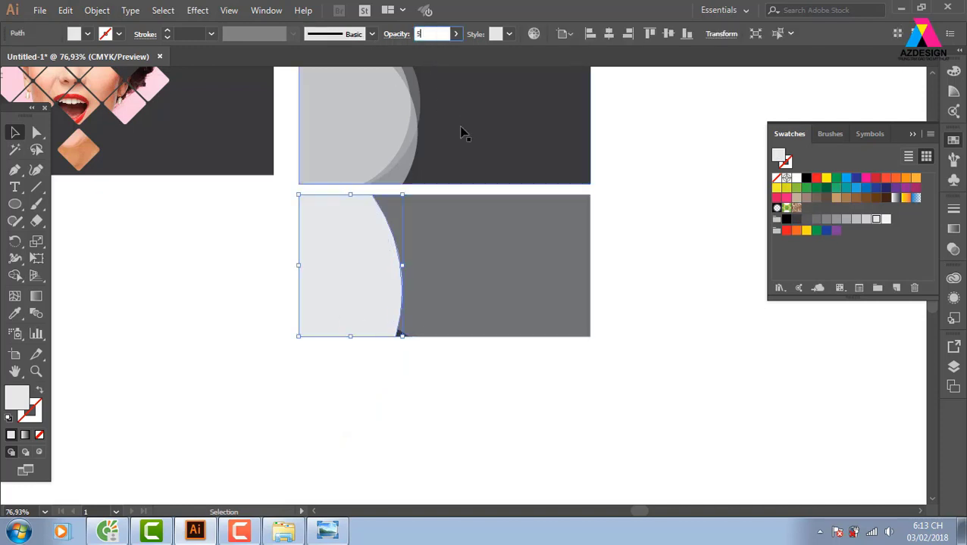
{"action": "type", "text": "0"}
{"action": "key", "text": "Return"}
{"action": "left_click", "coordinate": [706, 396]}
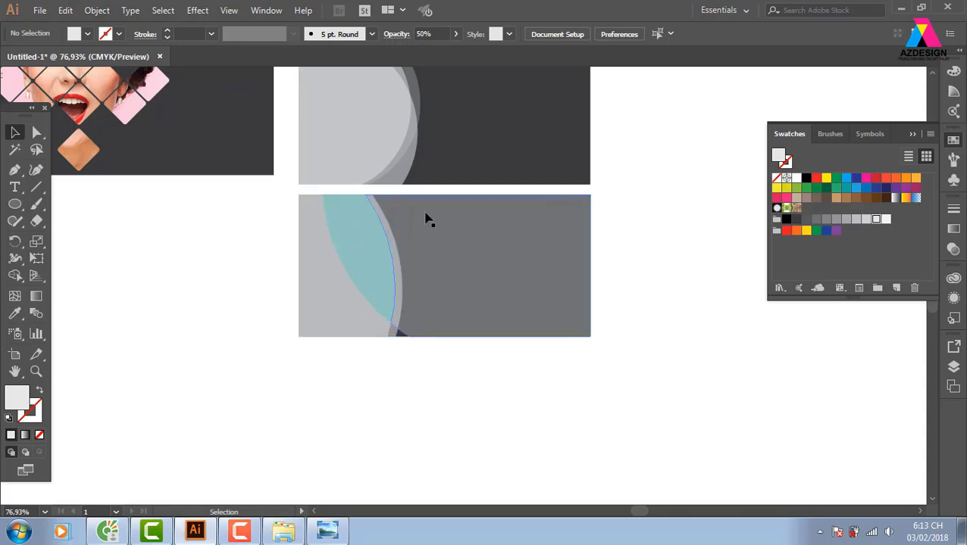
- Try a white fill on the translucent light grey curved shape and undo it
{"action": "key", "text": "z"}
{"action": "left_click_drag", "start_coordinate": [319, 225], "coordinate": [405, 328]}
{"action": "left_click", "coordinate": [13, 133]}
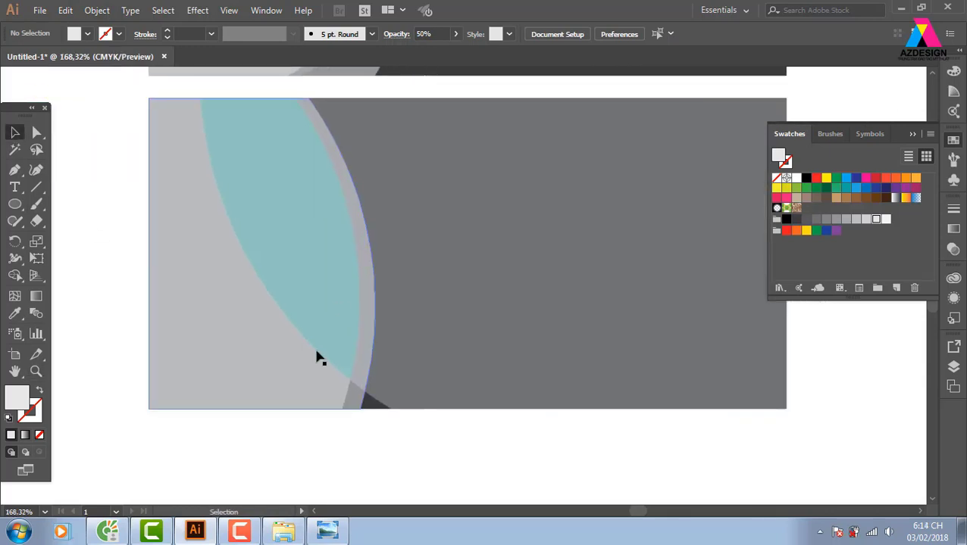
{"action": "left_click", "coordinate": [344, 362]}
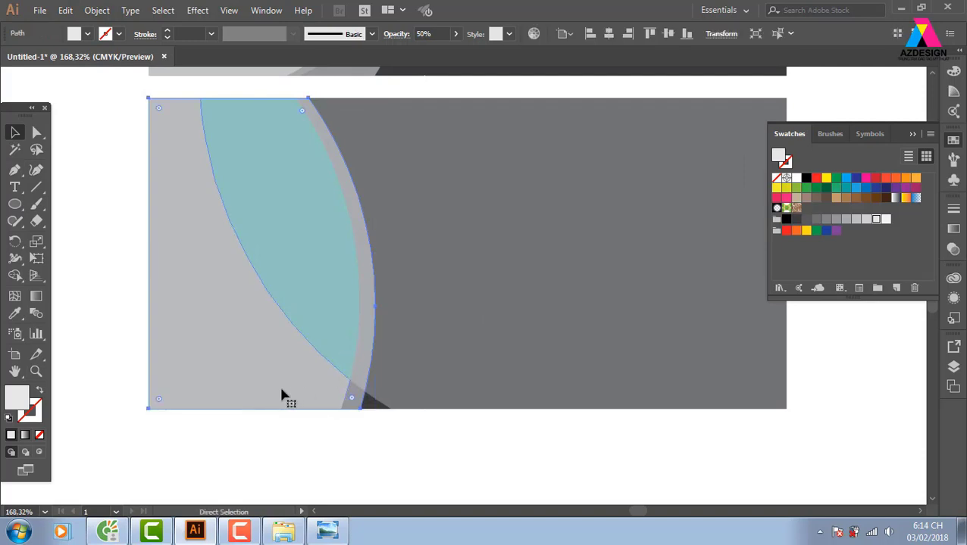
{"action": "left_click", "coordinate": [481, 459]}
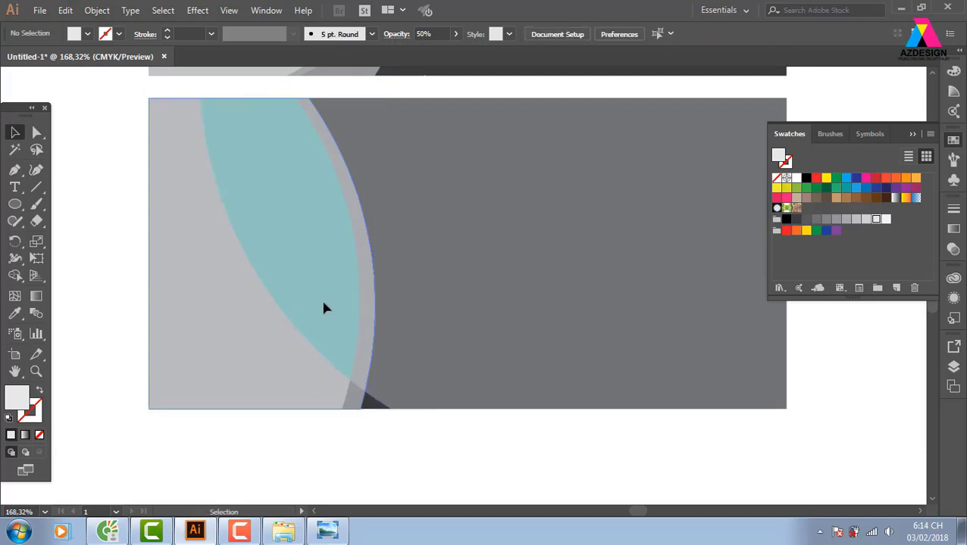
{"action": "left_click", "coordinate": [325, 306]}
{"action": "left_click", "coordinate": [797, 178]}
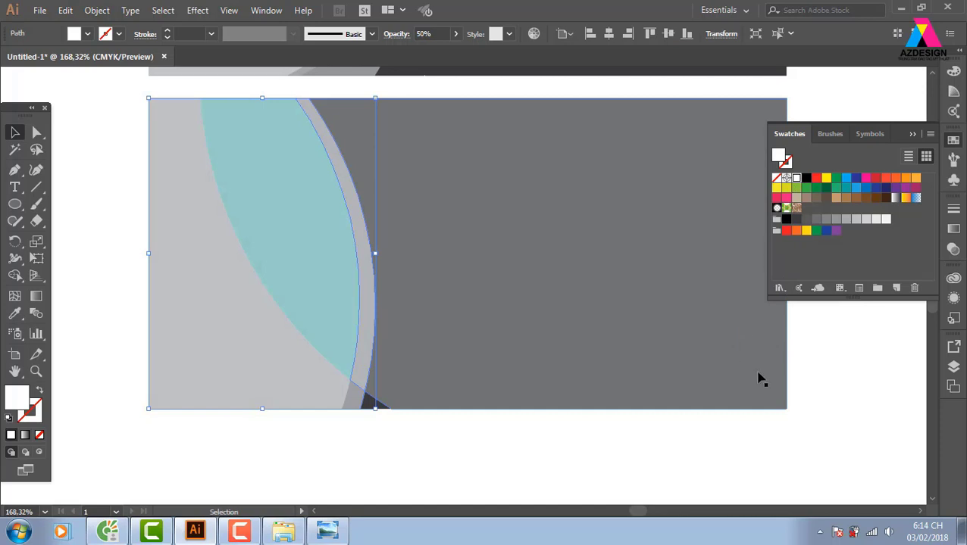
{"action": "key", "text": "ctrl+z"}
- Send the translucent light grey curved shape behind the teal overlap shape
{"action": "left_click", "coordinate": [814, 404]}
{"action": "key", "text": "a"}
{"action": "left_click", "coordinate": [365, 400]}
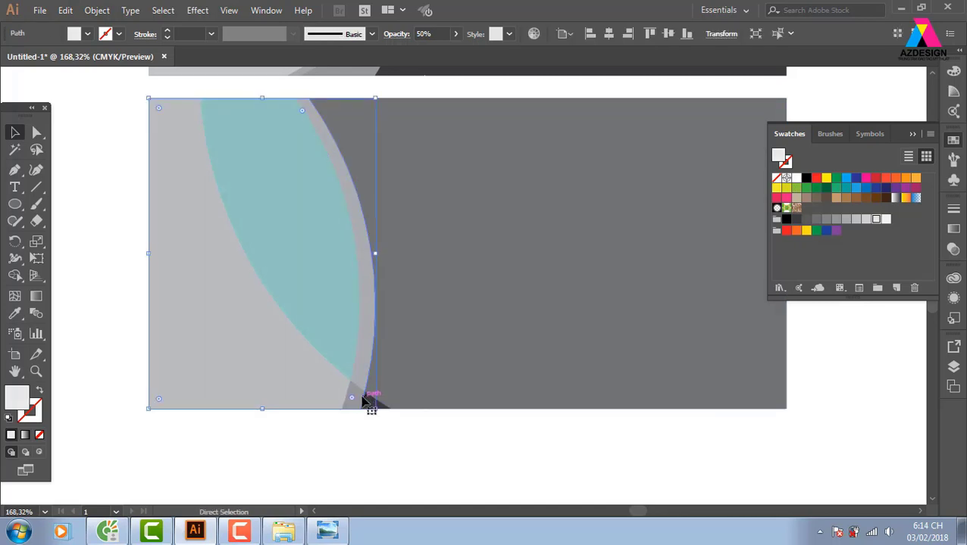
{"action": "key", "text": "ctrl+z"}
{"action": "left_click", "coordinate": [819, 401]}
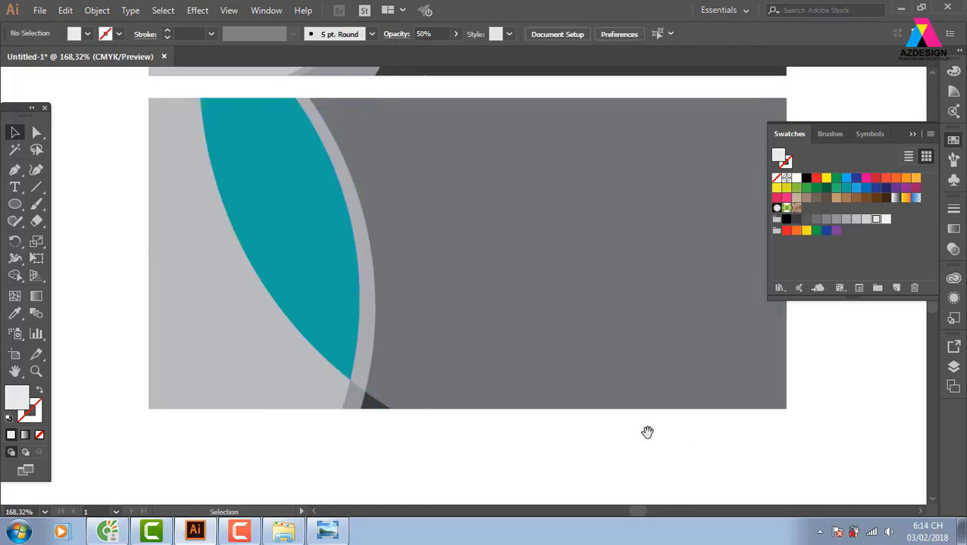
- Draw another large light grey circle covering most of the lower frame and extending past its upper, lower and right edges
{"action": "left_click_drag", "start_coordinate": [644, 433], "coordinate": [596, 447]}
{"action": "key", "text": "ctrl+minus"}
{"action": "key", "text": "ctrl+minus"}
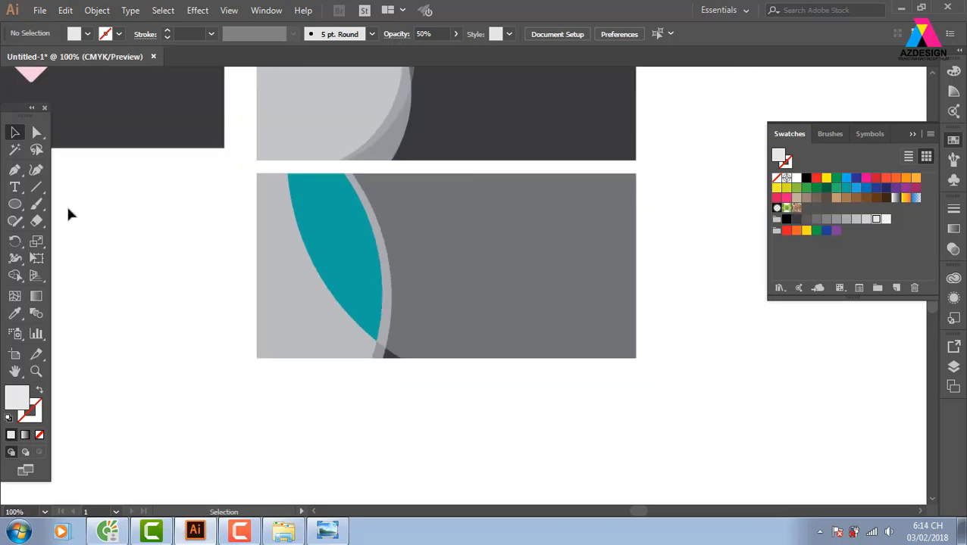
{"action": "left_click", "coordinate": [14, 203]}
{"action": "left_click_drag", "start_coordinate": [530, 283], "coordinate": [488, 372]}
{"action": "left_click_drag", "start_coordinate": [189, 195], "coordinate": [652, 387]}
{"action": "key", "text": "v"}
{"action": "left_click", "coordinate": [742, 412]}
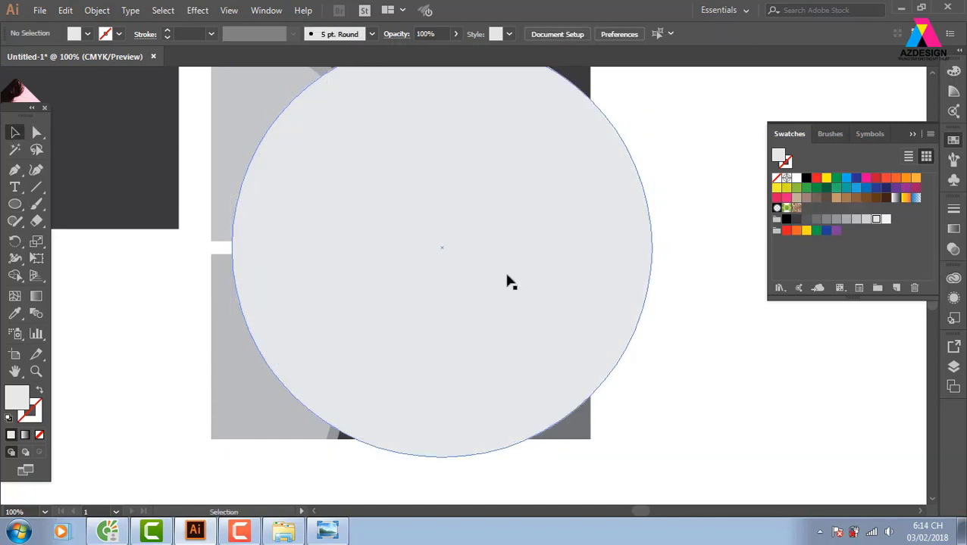
- Cut away the parts of the new circle above and to the right of the lower frame with the Shape Builder
{"action": "left_click", "coordinate": [424, 341]}
{"action": "left_click", "coordinate": [357, 443], "text": "shift"}
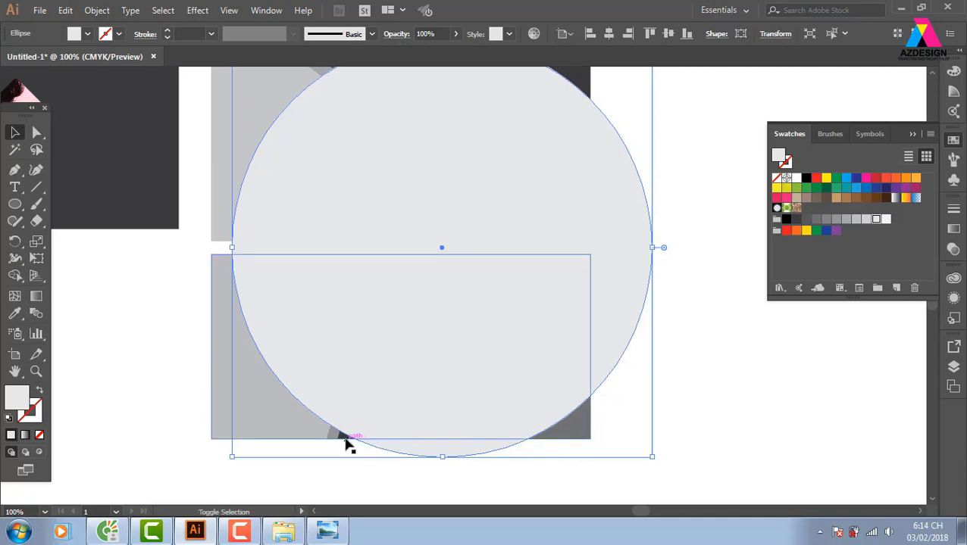
{"action": "key", "text": "shift+m"}
{"action": "mouse_move", "coordinate": [666, 311]}
{"action": "left_mouse_down"}
{"action": "mouse_move", "coordinate": [621, 255]}
{"action": "mouse_move", "coordinate": [280, 190]}
{"action": "left_mouse_up"}
{"action": "left_click", "coordinate": [17, 132]}
{"action": "left_click", "coordinate": [661, 326]}
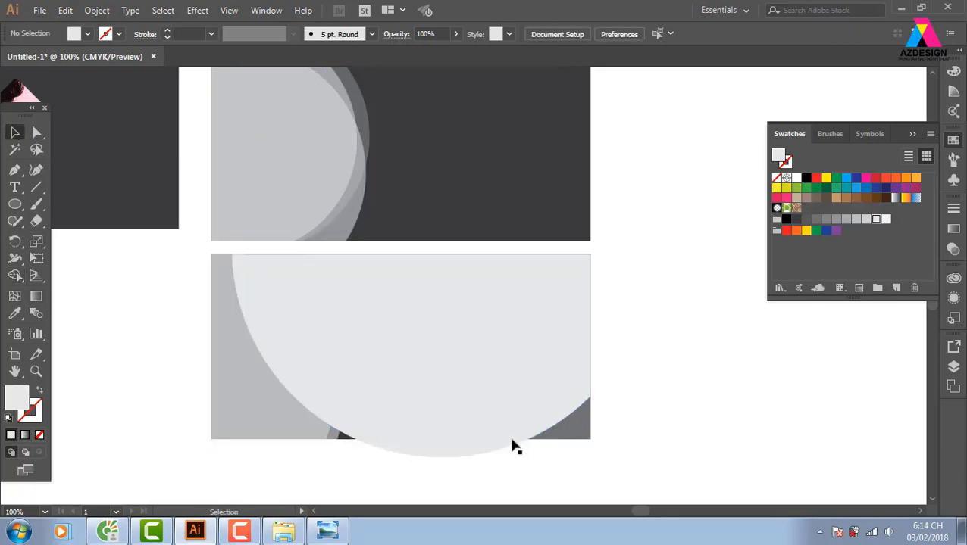
- Remove the remaining sliver of the circle below the frame's lower edge with the Shape Builder
{"action": "left_click", "coordinate": [563, 354]}
{"action": "left_click", "coordinate": [342, 439], "text": "shift"}
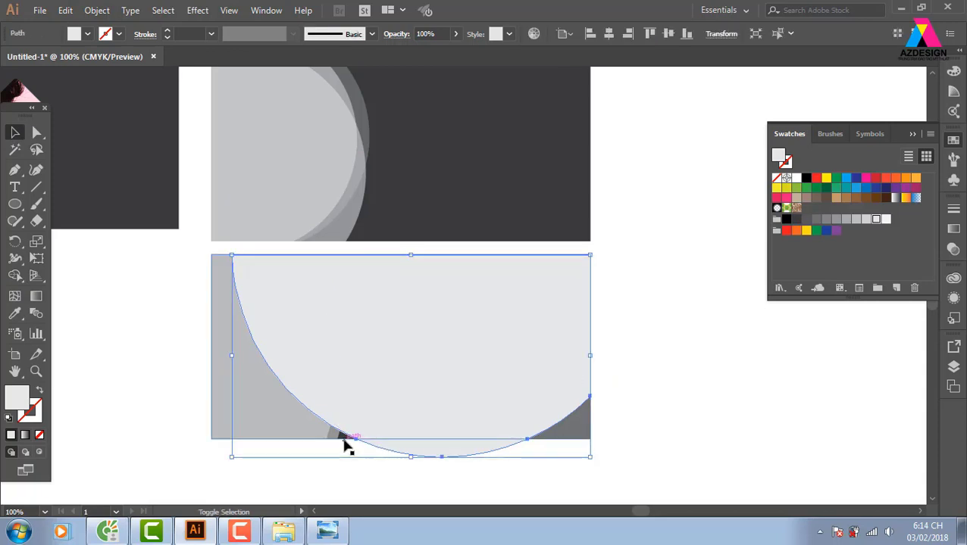
{"action": "key", "text": "shift+m"}
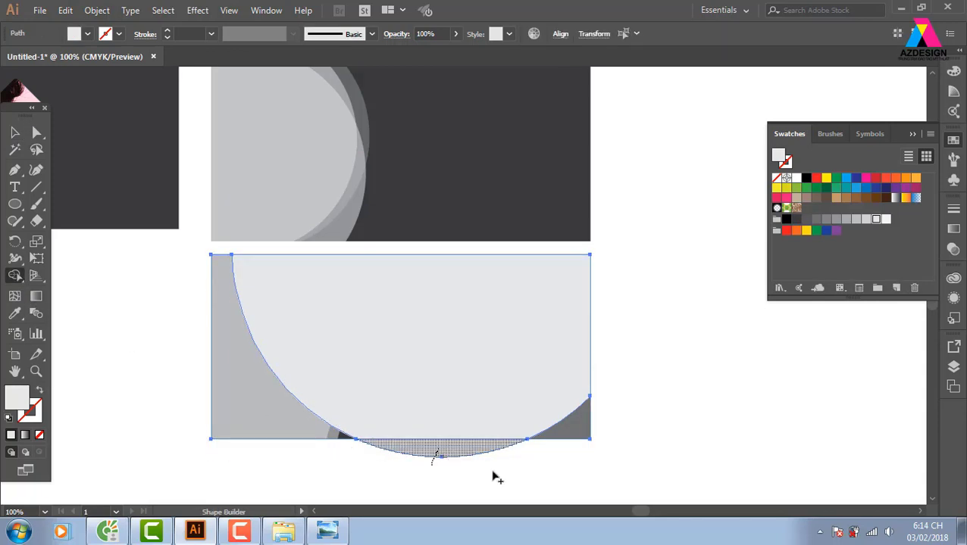
{"action": "left_click", "coordinate": [484, 449], "text": "alt"}
{"action": "left_click", "coordinate": [18, 130]}
{"action": "key", "text": "ctrl+shift+a"}
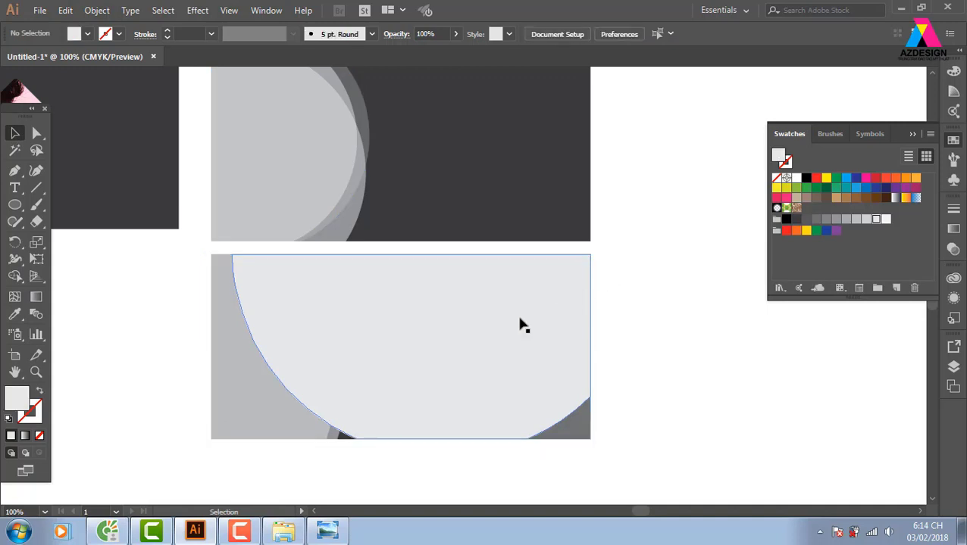
- Set the opacity of the large trimmed circle shape to 20%
{"action": "left_click", "coordinate": [518, 323]}
{"action": "left_click", "coordinate": [436, 34]}
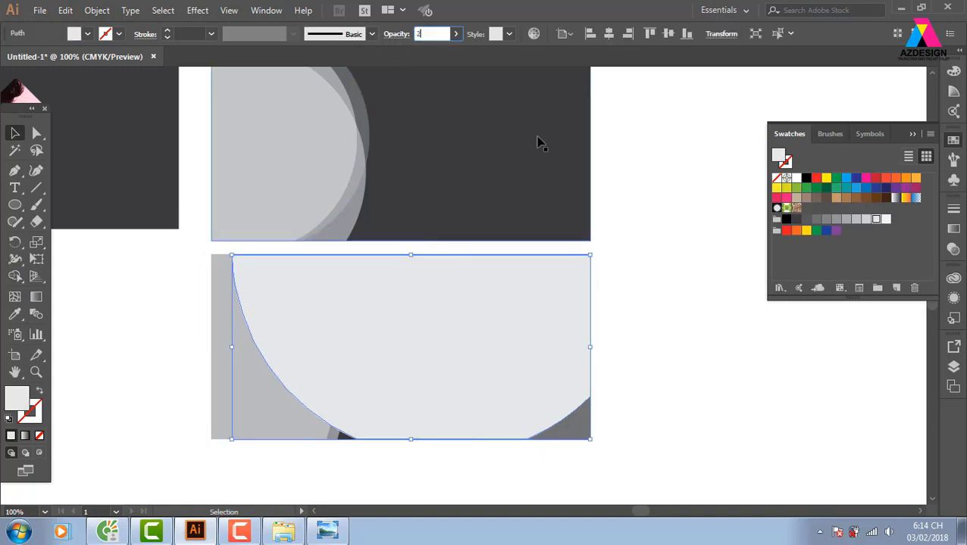
{"action": "type", "text": "20"}
{"action": "key", "text": "Return"}
{"action": "left_click", "coordinate": [735, 384]}
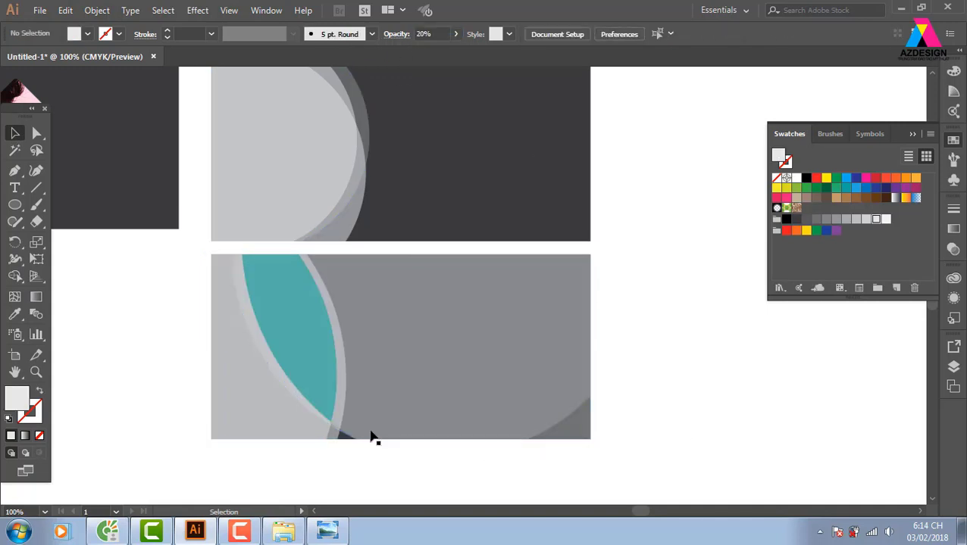
- Send the 20% opacity circle shape behind the teal overlap shape
{"action": "left_click", "coordinate": [289, 286]}
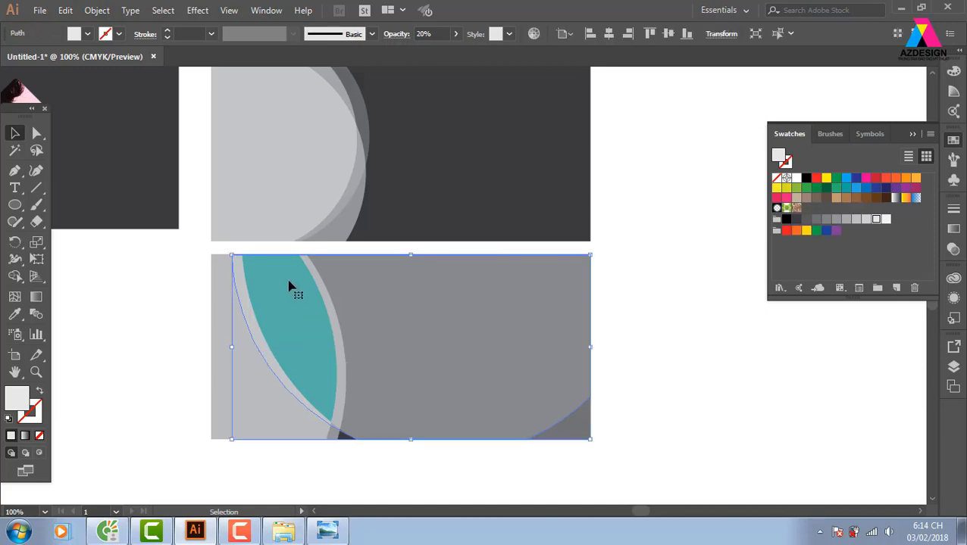
{"action": "key", "text": "a"}
{"action": "key", "text": "ctrl+["}
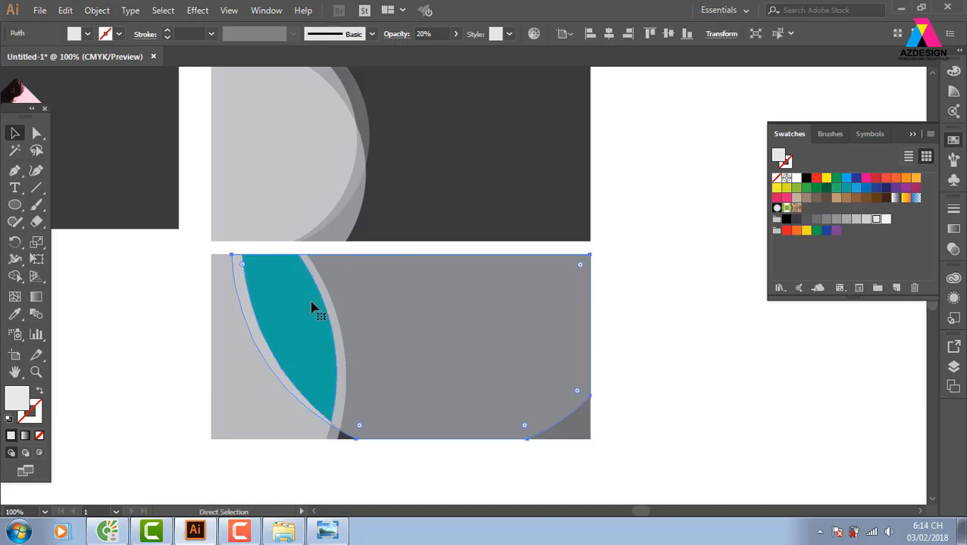
{"action": "key", "text": "v"}
{"action": "left_click", "coordinate": [765, 347]}
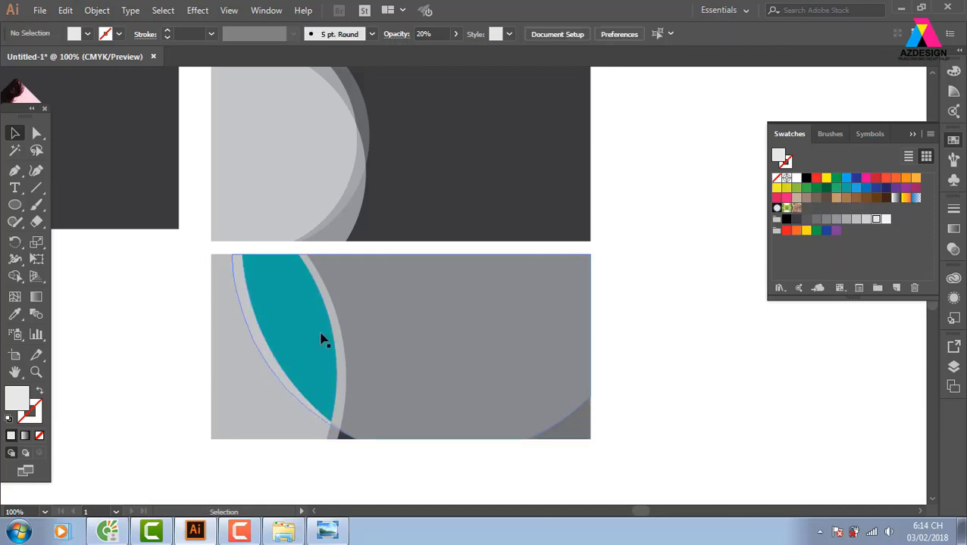
{"action": "left_click_drag", "start_coordinate": [287, 305], "coordinate": [316, 290]}
{"action": "key", "text": "ctrl+z"}
{"action": "key", "text": "v"}
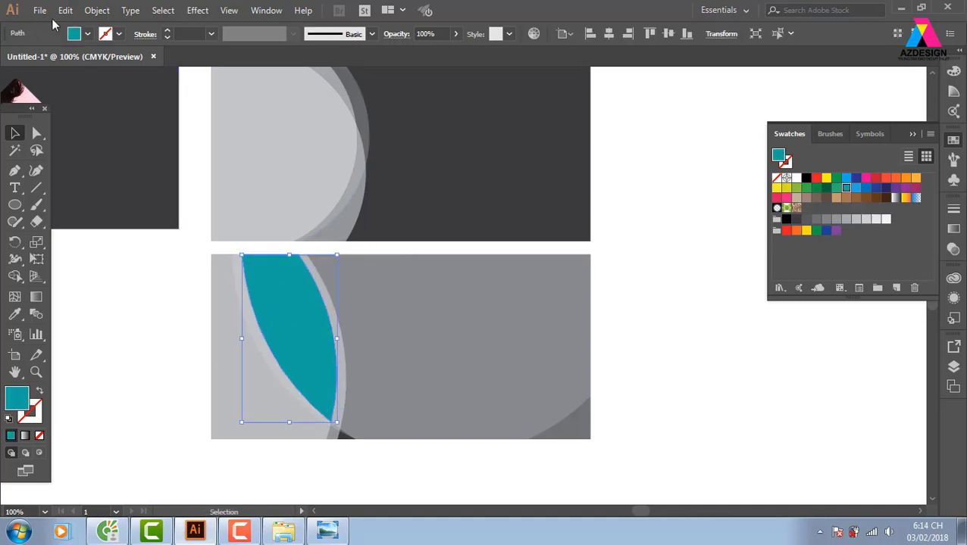
- Start placing an image and open the Food folder inside thuvienanh on Local Disk (E:)
{"action": "left_click", "coordinate": [39, 10]}
{"action": "left_click", "coordinate": [65, 241]}
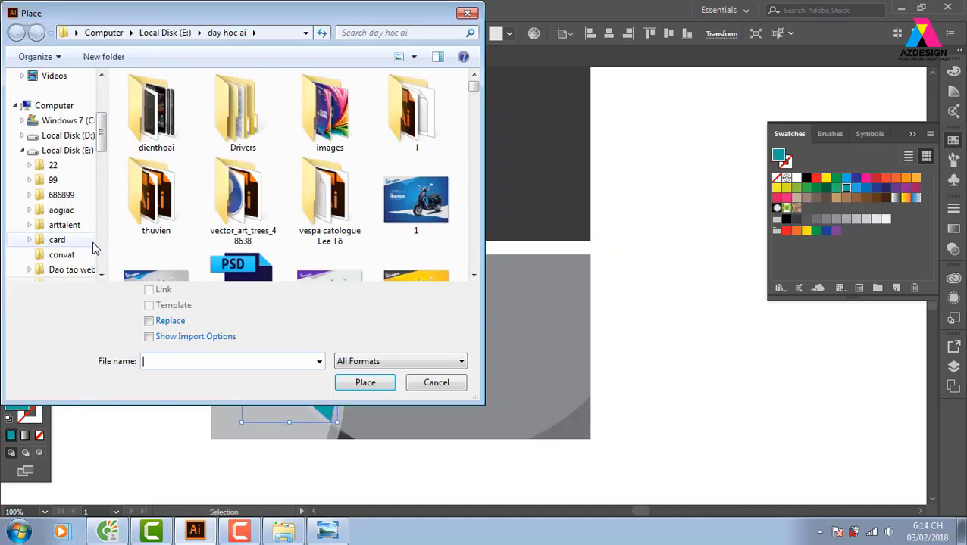
{"action": "left_click", "coordinate": [186, 36]}
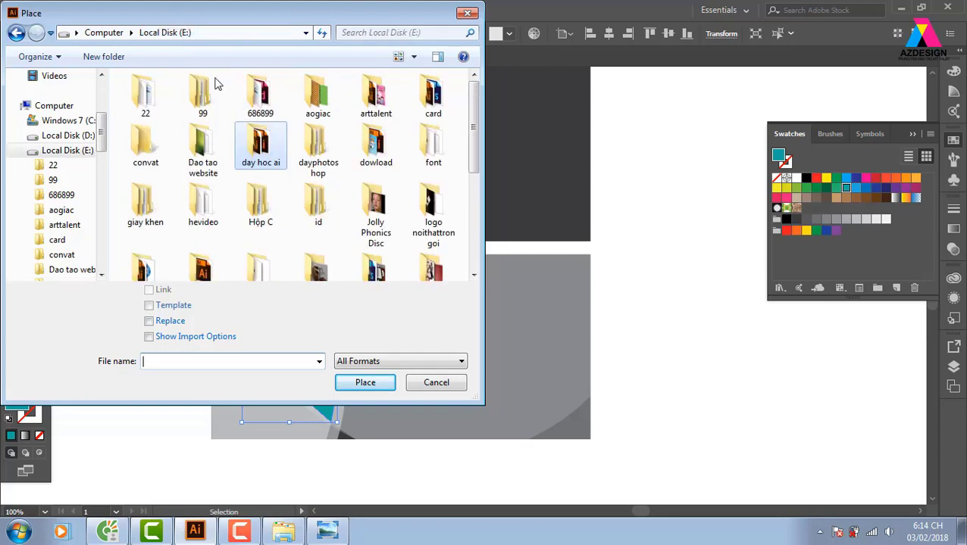
{"action": "scroll", "coordinate": [454, 190], "scroll_direction": "down", "scroll_amount": 5}
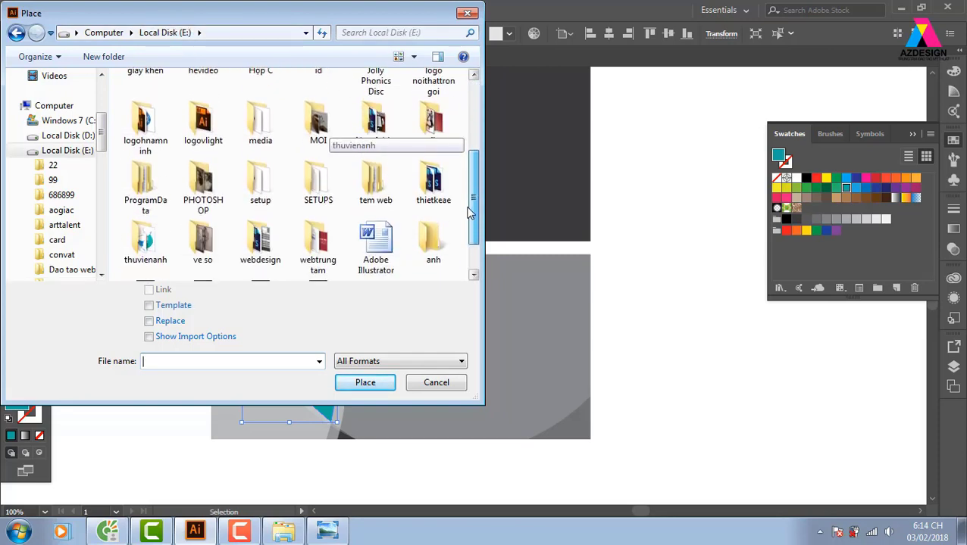
{"action": "scroll", "coordinate": [470, 213], "scroll_direction": "down", "scroll_amount": 3}
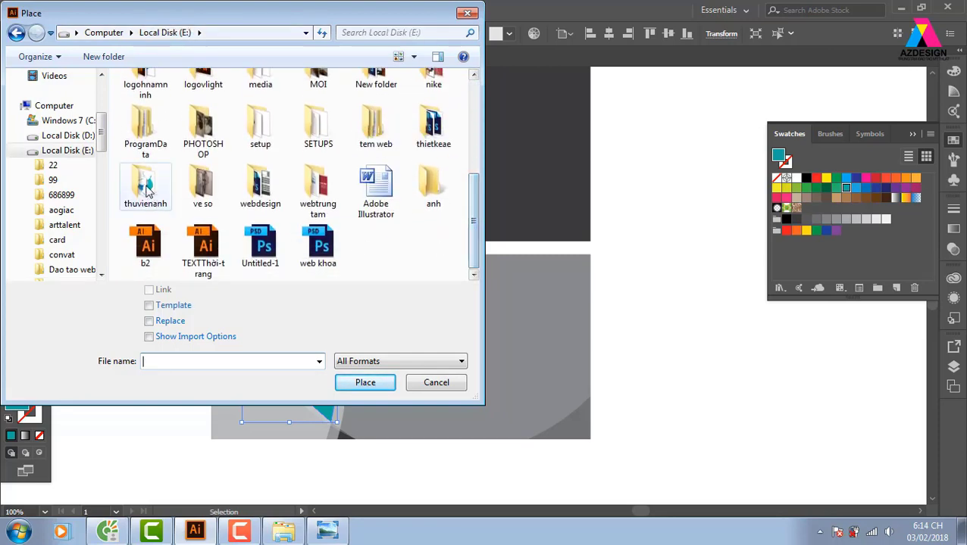
{"action": "double_click", "coordinate": [146, 189]}
{"action": "scroll", "coordinate": [257, 197], "scroll_direction": "down", "scroll_amount": 5}
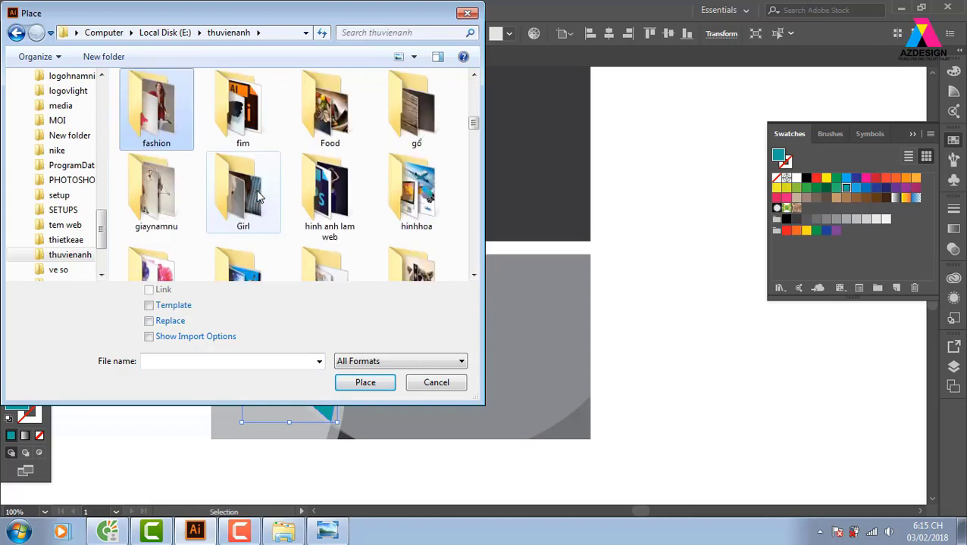
{"action": "double_click", "coordinate": [337, 114]}
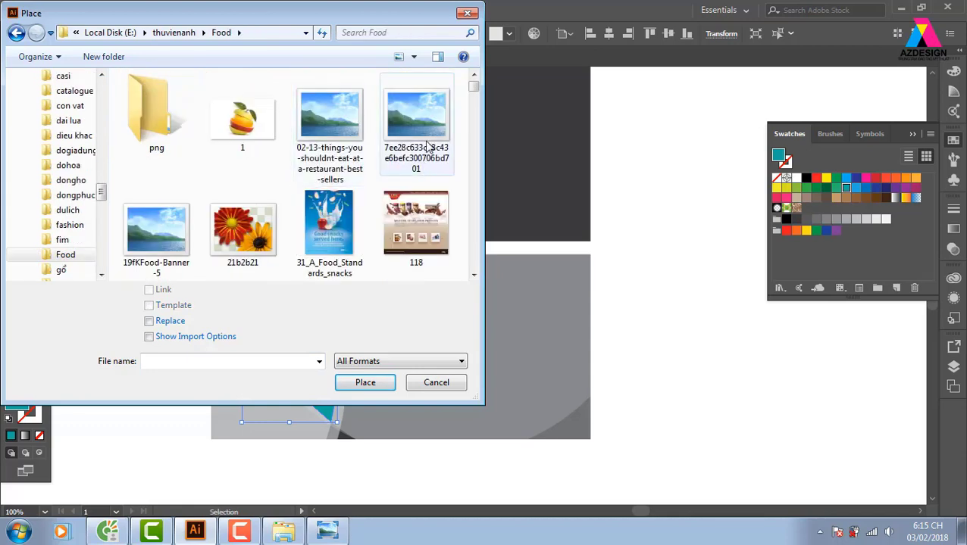
- Place the linked seafood image banner-home-cherrystreetfishmarket-1 over the lower frame so that it covers the teal shape
{"action": "scroll", "coordinate": [476, 95], "scroll_direction": "down", "scroll_amount": 2}
{"action": "left_click_drag", "start_coordinate": [476, 92], "coordinate": [481, 111]}
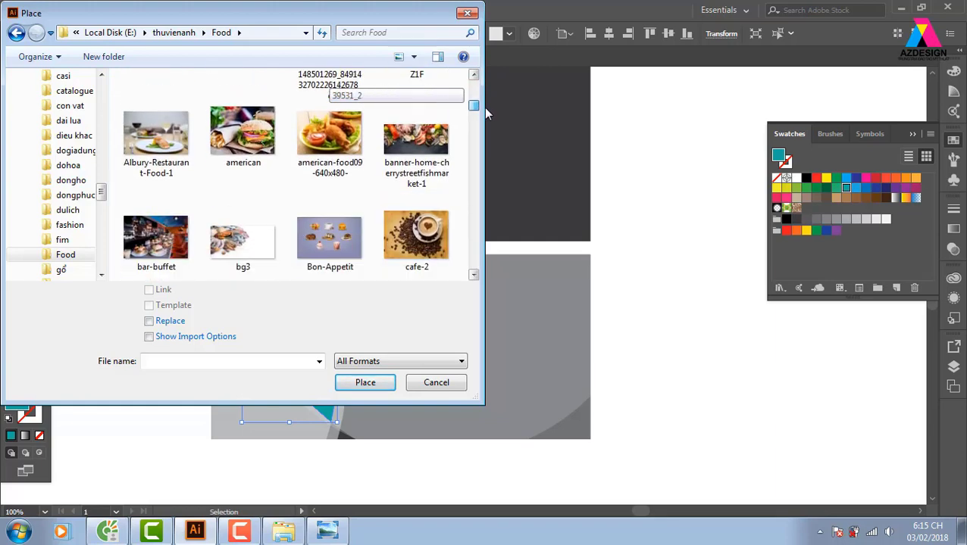
{"action": "left_click", "coordinate": [426, 125]}
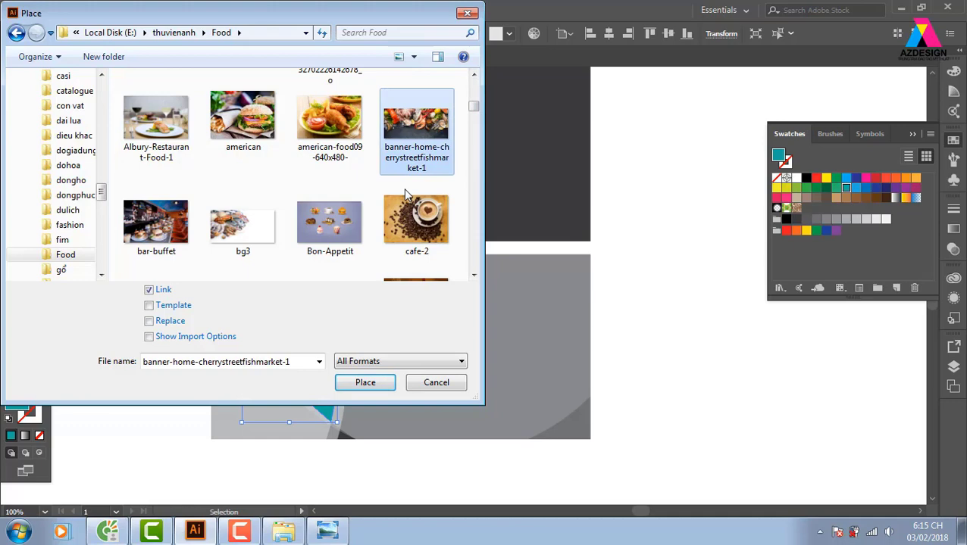
{"action": "left_click", "coordinate": [365, 382]}
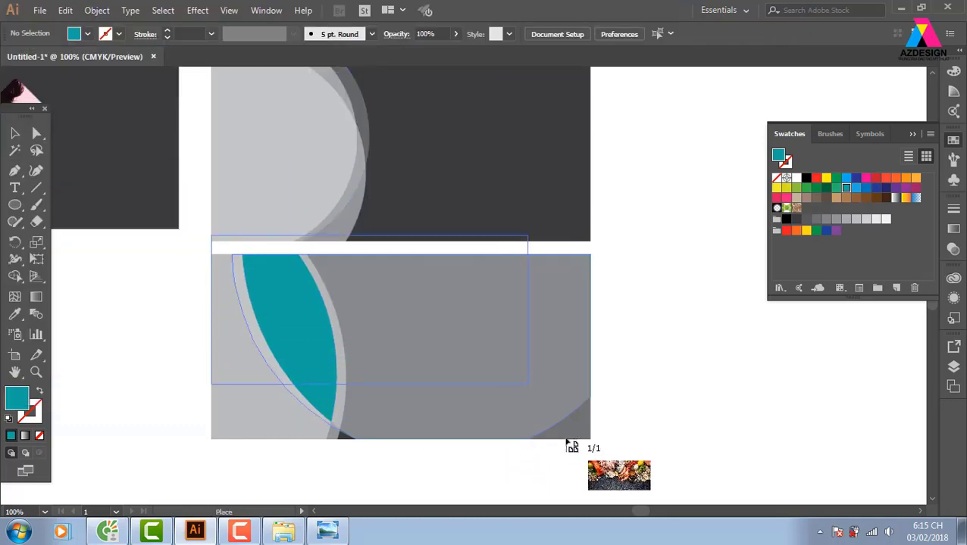
{"action": "left_click", "coordinate": [211, 233]}
{"action": "left_click_drag", "start_coordinate": [495, 302], "coordinate": [480, 312]}
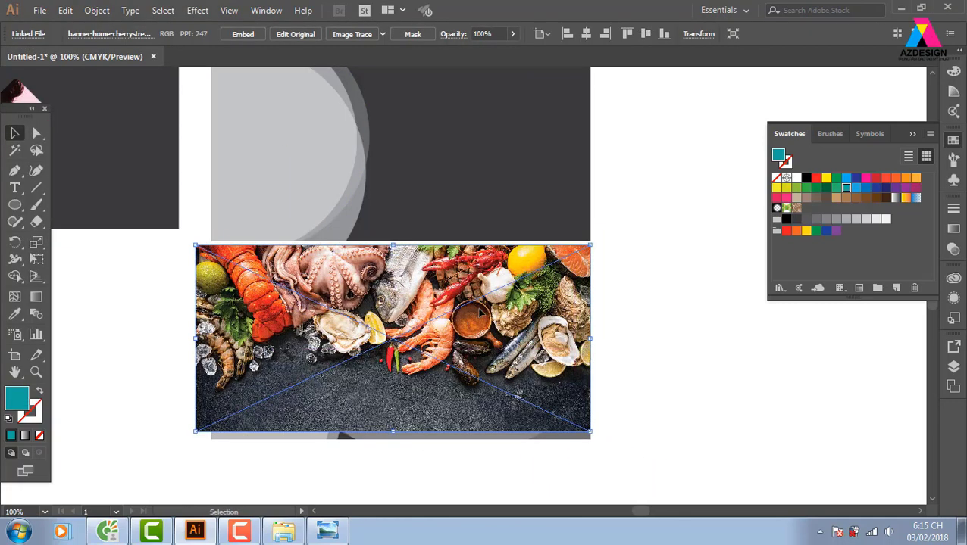
- Send the seafood image to the back and clip it into the teal overlap shape with a clipping mask
{"action": "key", "text": "ctrl+shift+["}
{"action": "left_click", "coordinate": [305, 334], "text": "shift"}
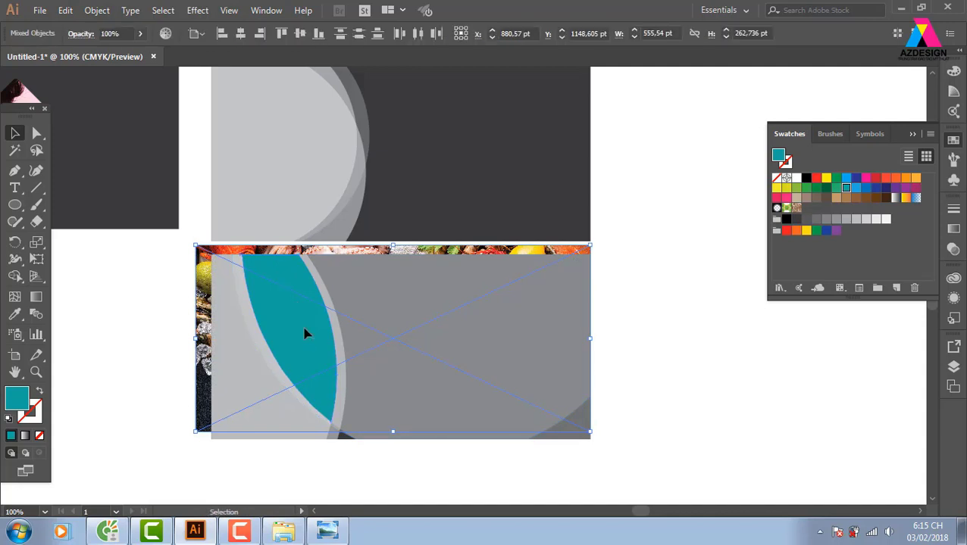
{"action": "key", "text": "ctrl+7"}
{"action": "left_click", "coordinate": [619, 390]}
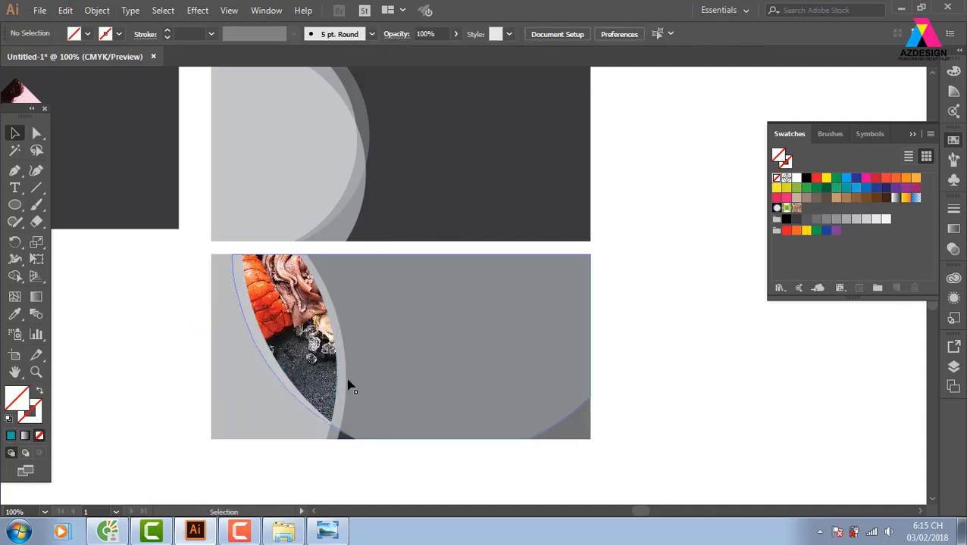
- Rotate the linked seafood photo inside its clipping mask and shift it so the seafood fills the curved opening
{"action": "double_click", "coordinate": [350, 386]}
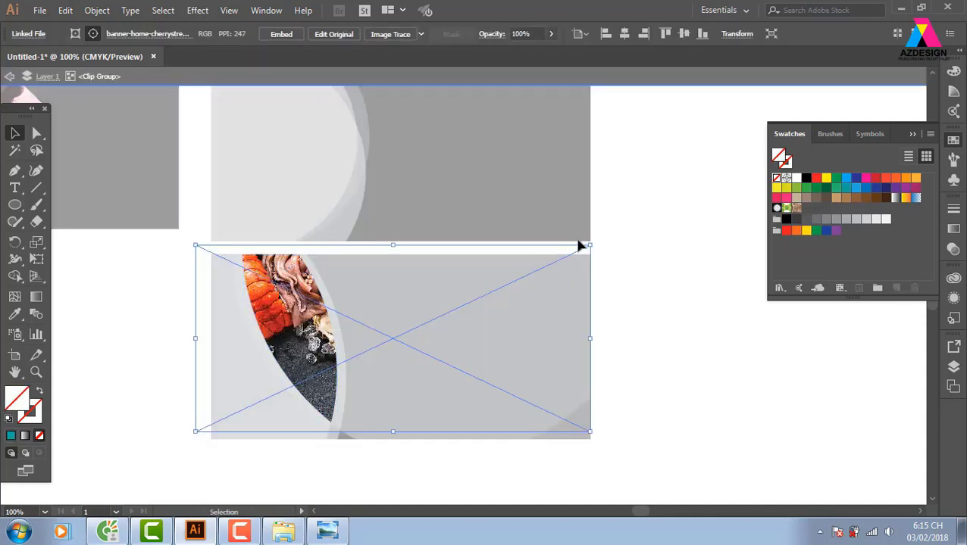
{"action": "left_click_drag", "start_coordinate": [593, 240], "coordinate": [460, 393]}
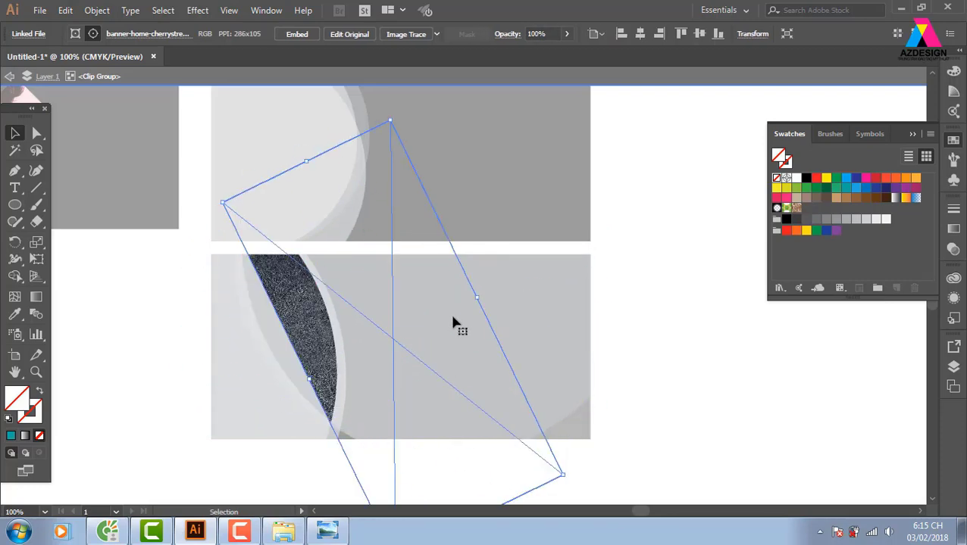
{"action": "left_click_drag", "start_coordinate": [453, 323], "coordinate": [330, 345]}
{"action": "left_click", "coordinate": [330, 346]}
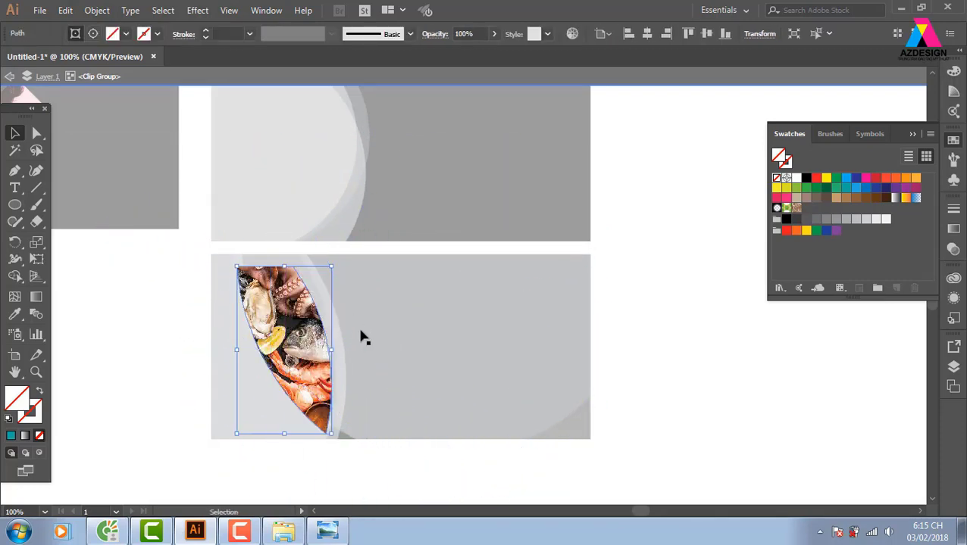
{"action": "left_click", "coordinate": [270, 154]}
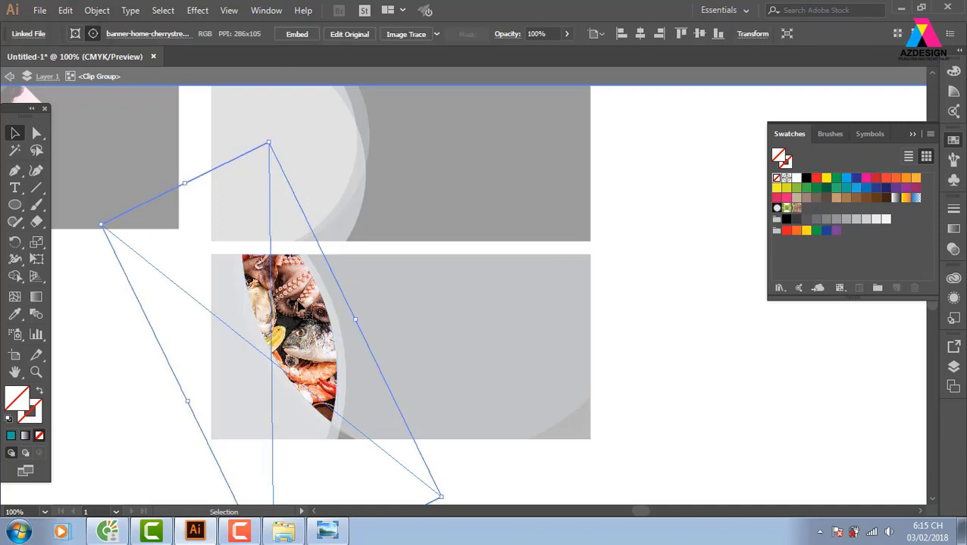
- Scale the clipped seafood photo down, reposition it to show more seafood within the curved opening, and exit the clip group
{"action": "left_click_drag", "start_coordinate": [271, 144], "coordinate": [270, 225]}
{"action": "left_click_drag", "start_coordinate": [283, 320], "coordinate": [300, 315]}
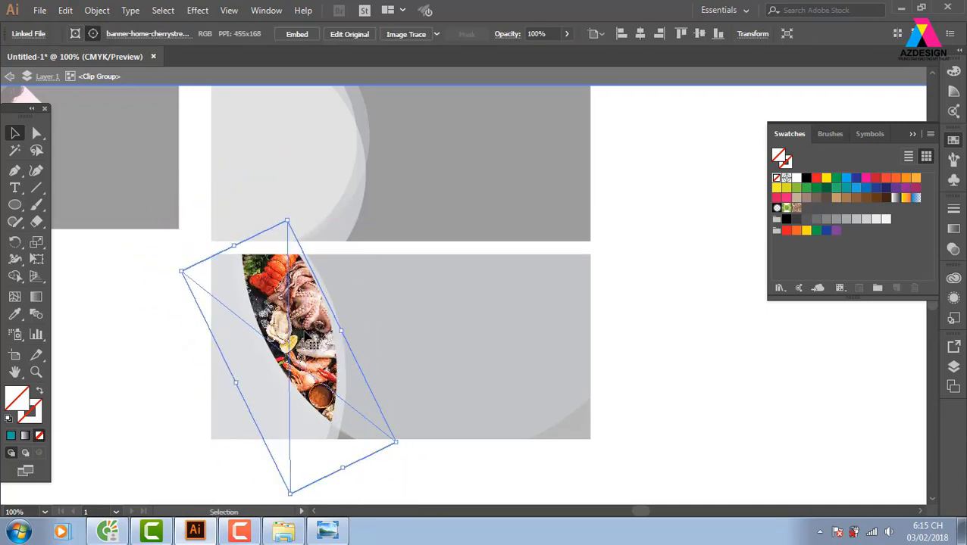
{"action": "double_click", "coordinate": [623, 362]}
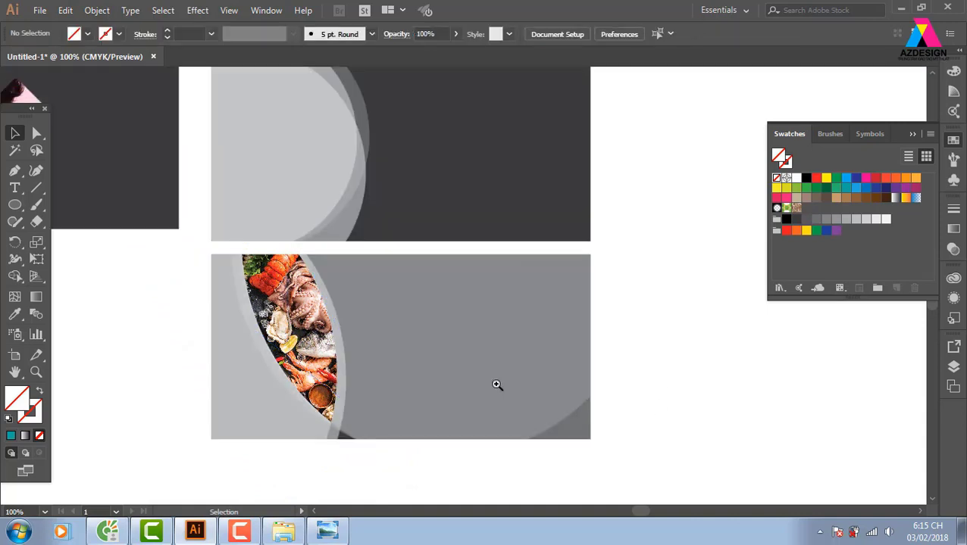
- Fill the semi-transparent curved shape covering the card to the right of the seafood photo with bright red
{"action": "key", "text": "z"}
{"action": "left_click_drag", "start_coordinate": [517, 460], "coordinate": [475, 384]}
{"action": "key", "text": "v"}
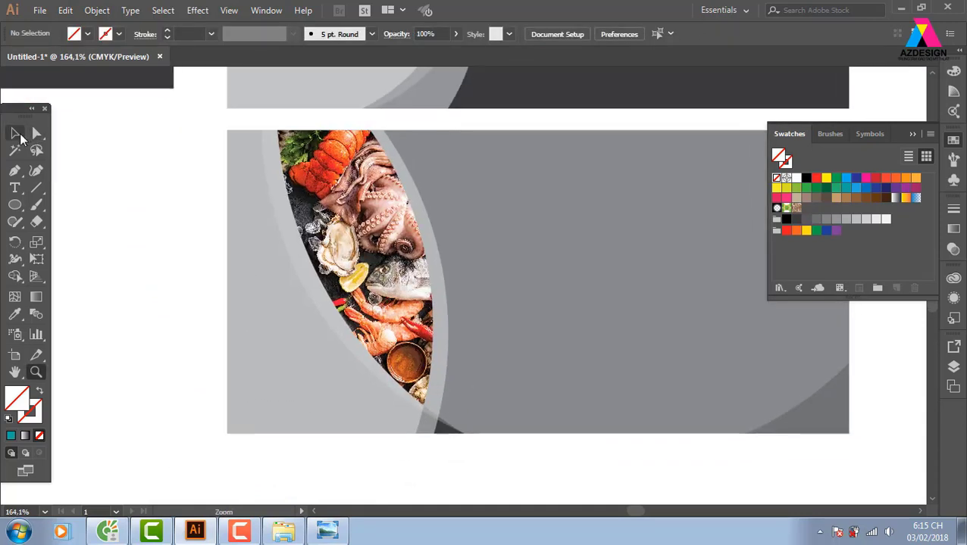
{"action": "left_click_drag", "start_coordinate": [587, 384], "coordinate": [483, 356]}
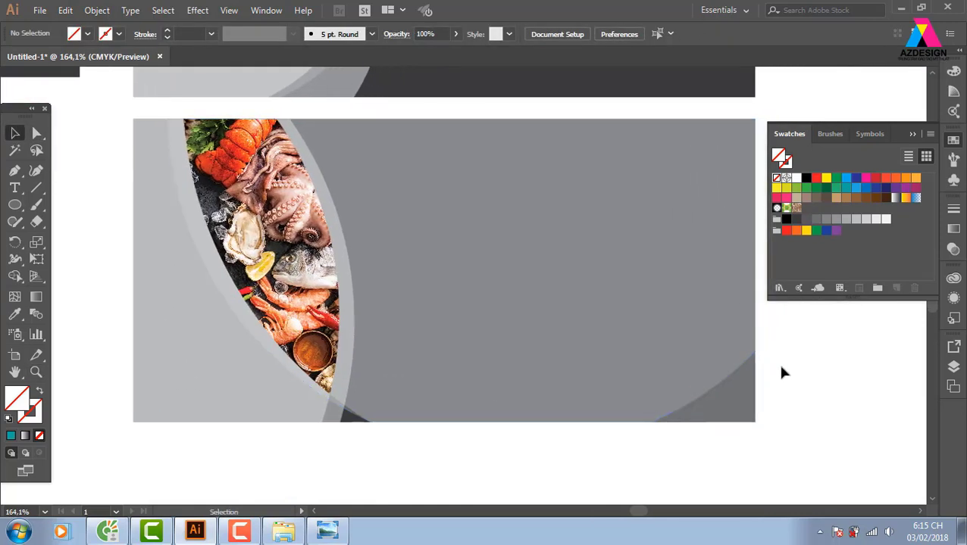
{"action": "left_click", "coordinate": [750, 403]}
{"action": "left_click", "coordinate": [818, 178]}
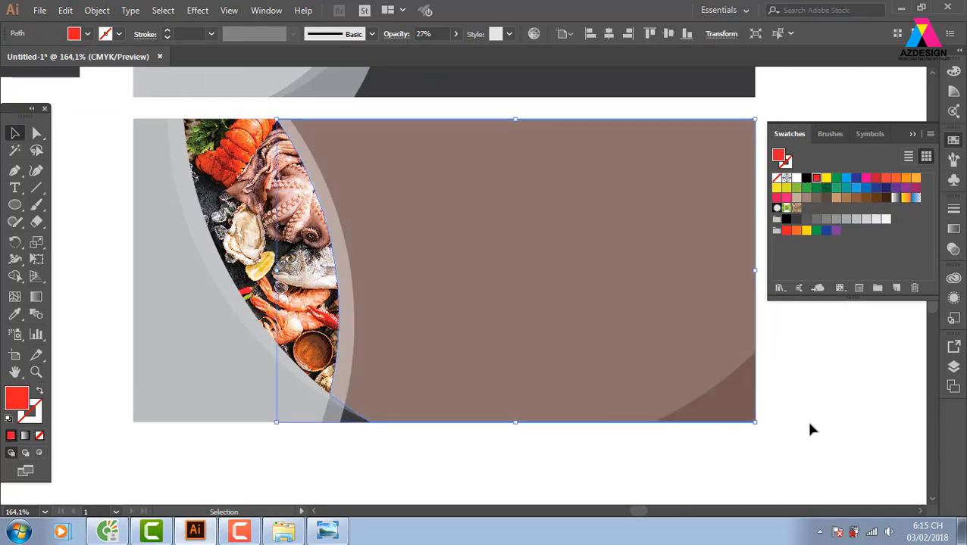
{"action": "left_click", "coordinate": [765, 413]}
- Fill the seafood card's full-size background rectangle with the darkest brown swatch
{"action": "left_click", "coordinate": [742, 368]}
{"action": "left_click_drag", "start_coordinate": [742, 368], "coordinate": [742, 451]}
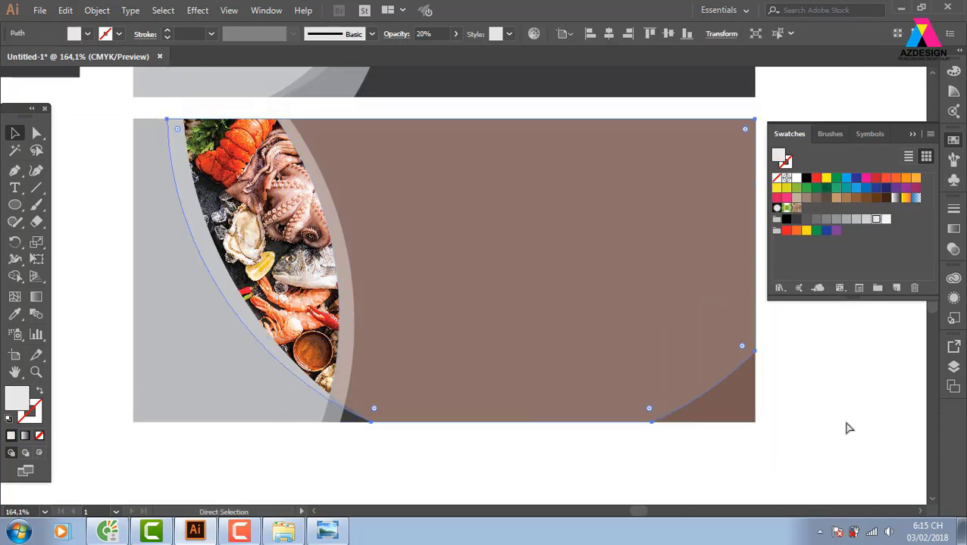
{"action": "left_click", "coordinate": [455, 442]}
{"action": "left_click", "coordinate": [356, 423]}
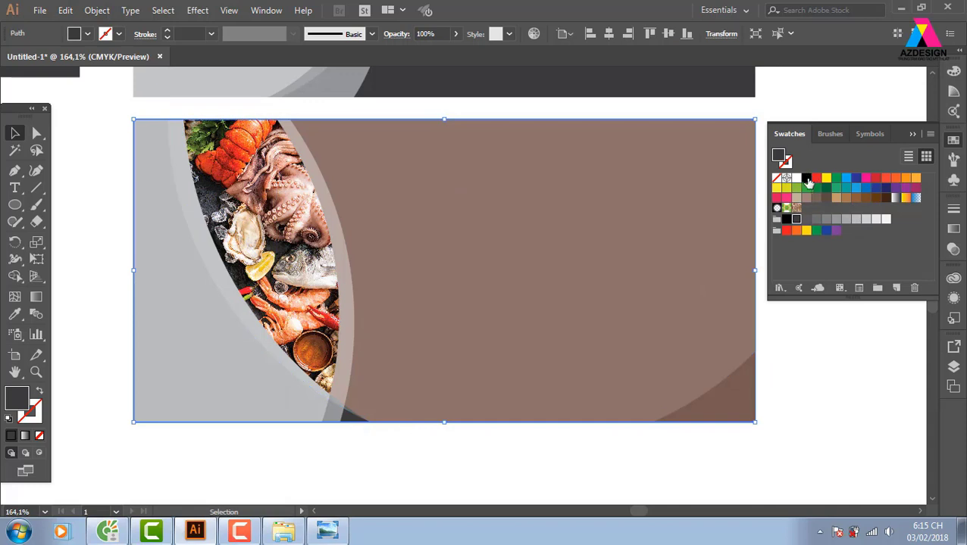
{"action": "left_click", "coordinate": [816, 178]}
{"action": "left_click", "coordinate": [875, 181]}
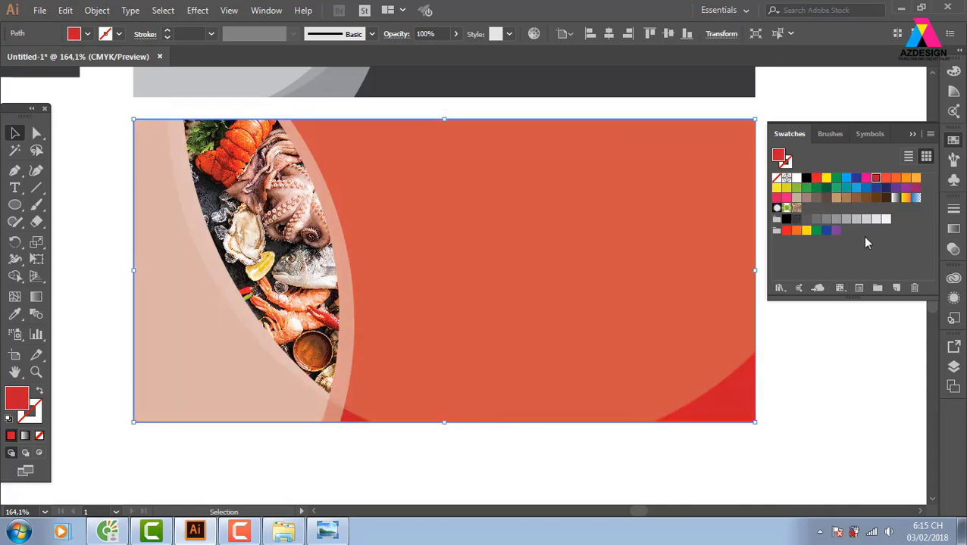
{"action": "left_click", "coordinate": [886, 198]}
{"action": "left_click", "coordinate": [583, 428]}
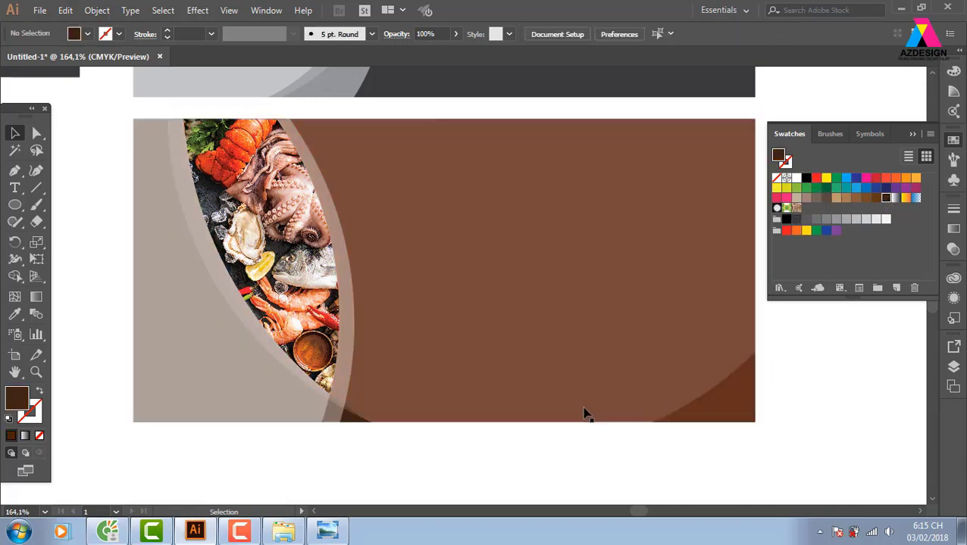
- Fill the semi-transparent curved shape at the left of the seafood card with the darker red swatch
{"action": "left_click", "coordinate": [244, 390]}
{"action": "left_click", "coordinate": [877, 182]}
{"action": "left_click", "coordinate": [812, 375]}
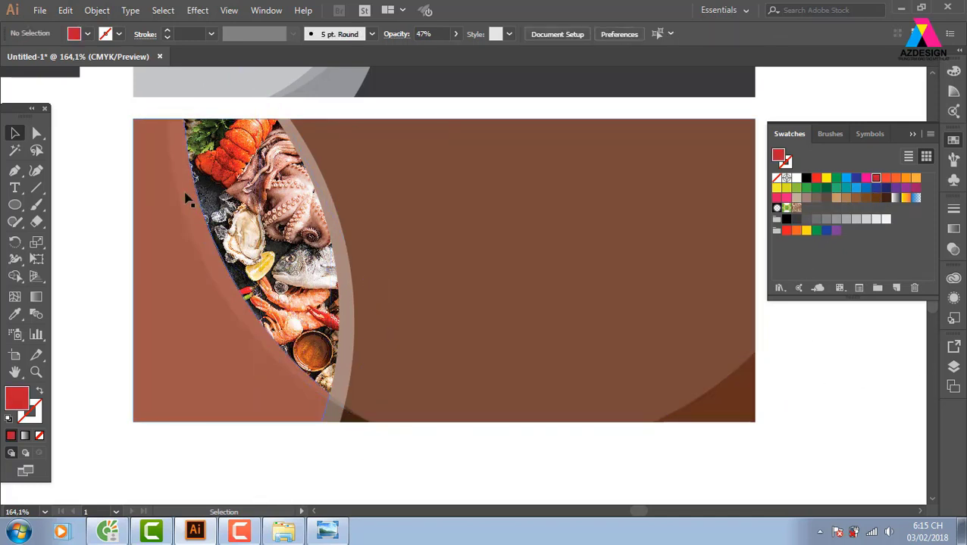
- Draw a large red circle, slightly wider than the card, with its lower half overlapping the seafood card
{"action": "left_click_drag", "start_coordinate": [407, 302], "coordinate": [391, 313]}
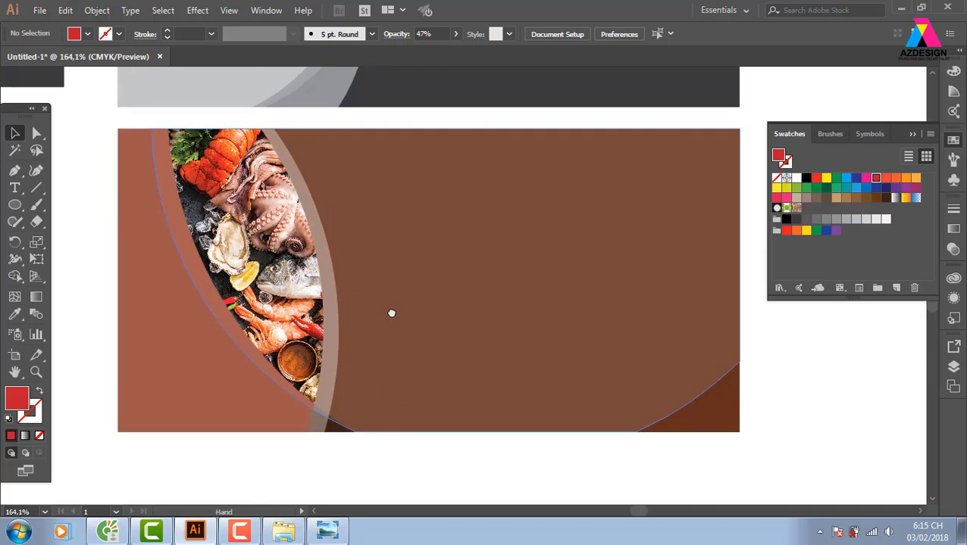
{"action": "key", "text": "ctrl+1"}
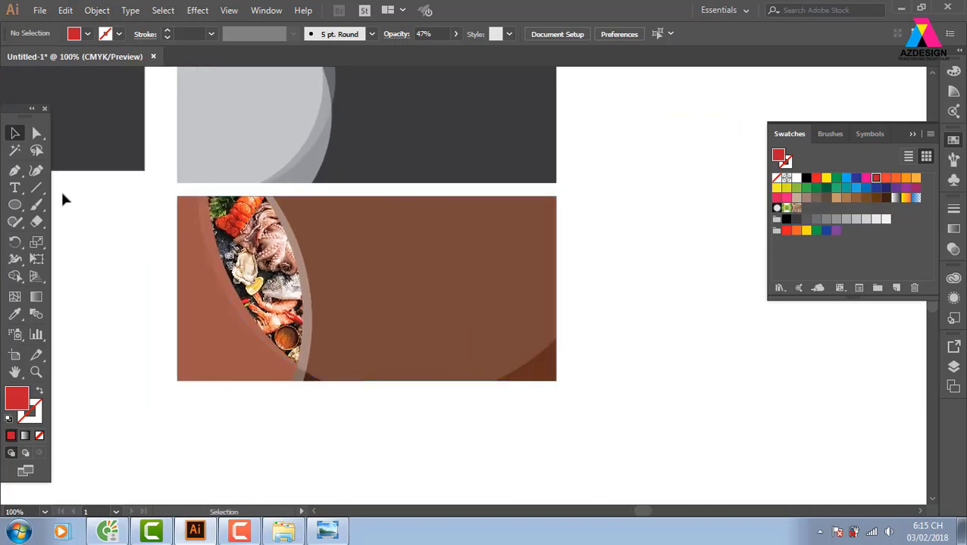
{"action": "left_click", "coordinate": [14, 205]}
{"action": "left_click_drag", "start_coordinate": [254, 173], "coordinate": [568, 281]}
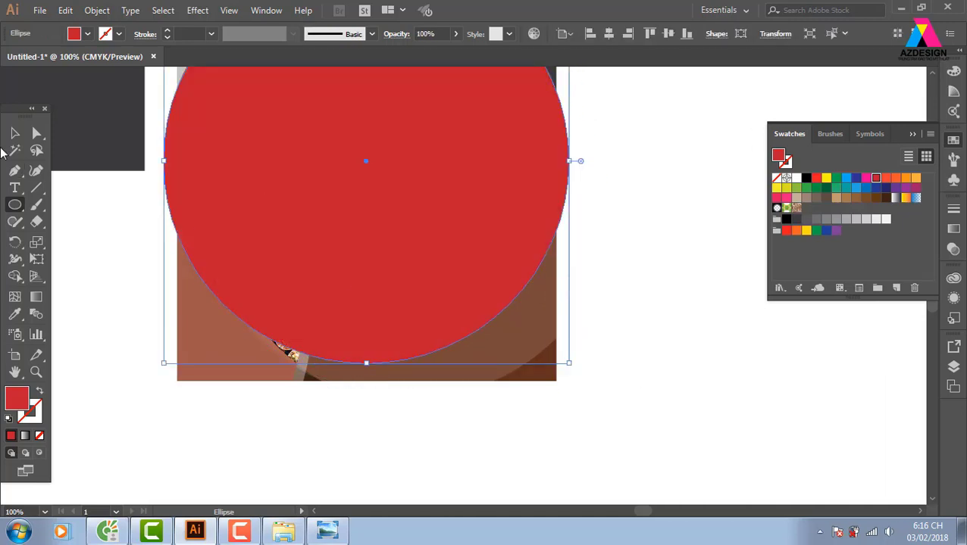
{"action": "key", "text": "v"}
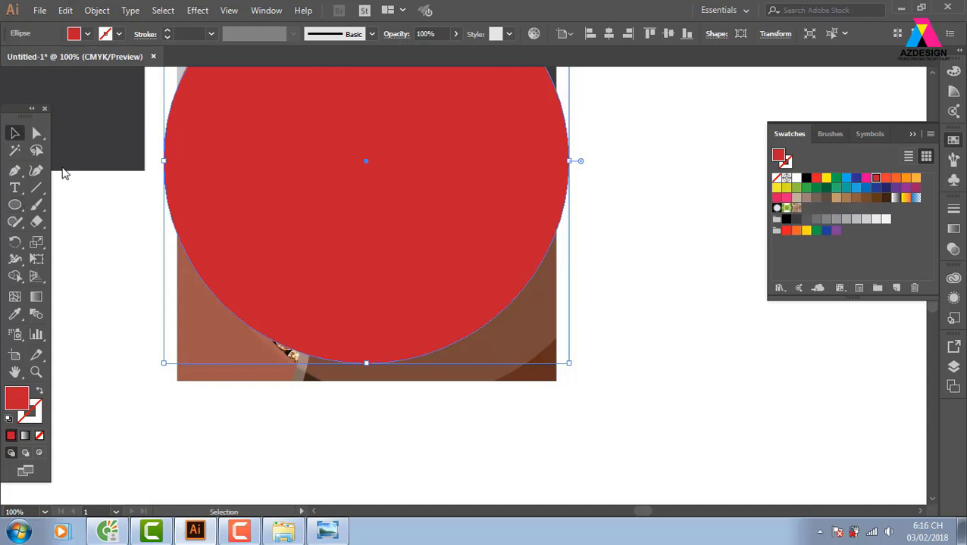
- Trim away the parts of the red circle outside the seafood card with the Shape Builder tool
{"action": "left_click", "coordinate": [309, 378], "text": "shift"}
{"action": "left_click", "coordinate": [14, 276]}
{"action": "left_click_drag", "start_coordinate": [625, 204], "coordinate": [529, 122]}
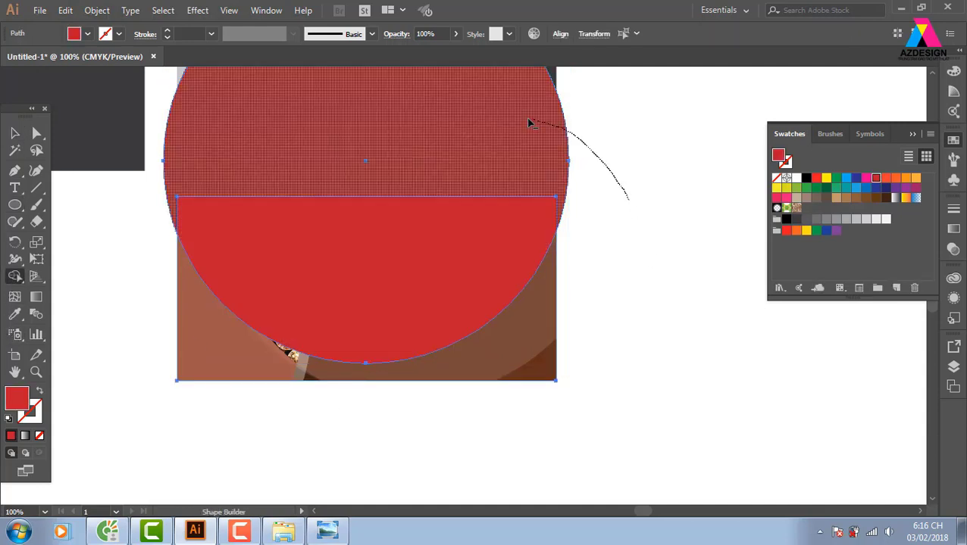
- Cut the red shape's path where its arc meets both card edges and delete the upper piece
{"action": "key", "text": "c"}
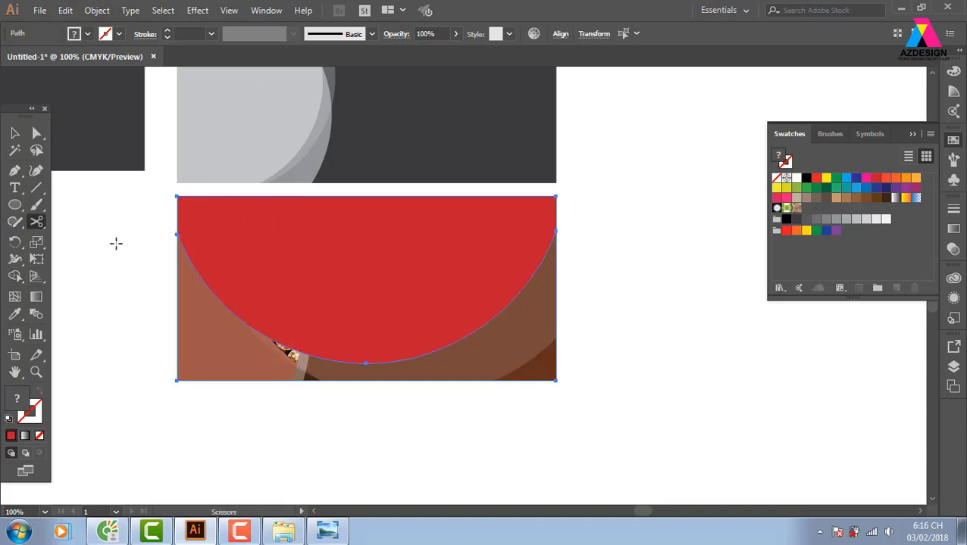
{"action": "left_click", "coordinate": [176, 235]}
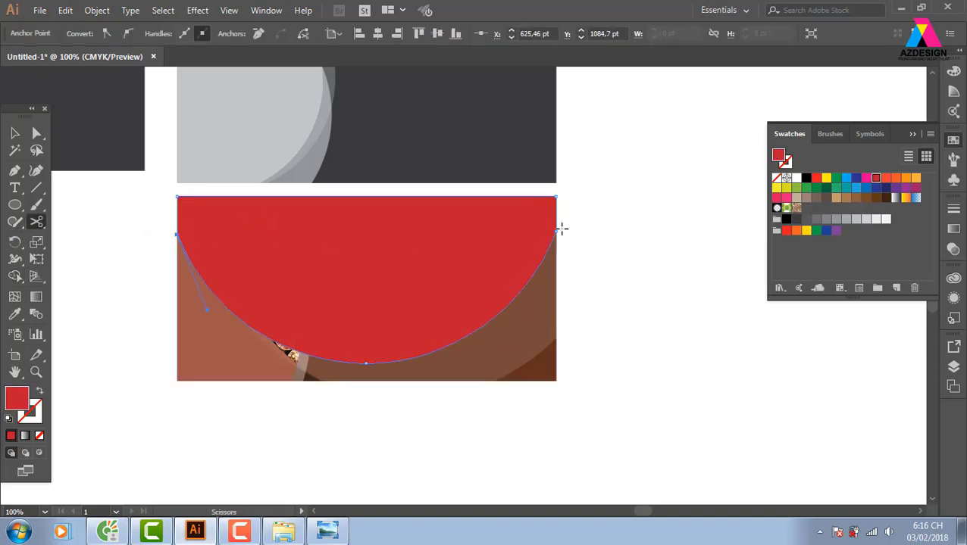
{"action": "left_click", "coordinate": [555, 233]}
{"action": "left_click", "coordinate": [15, 133]}
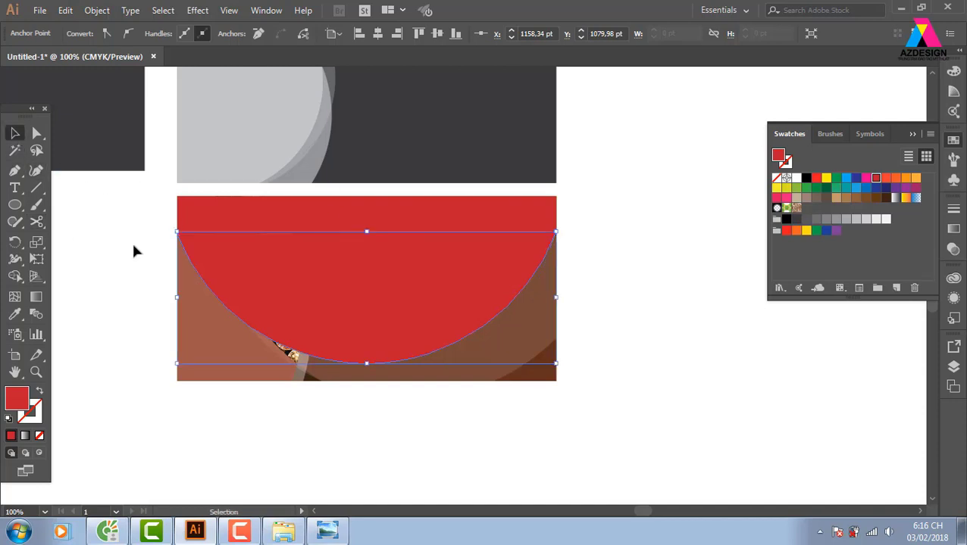
{"action": "left_click", "coordinate": [318, 222]}
{"action": "key", "text": "Delete"}
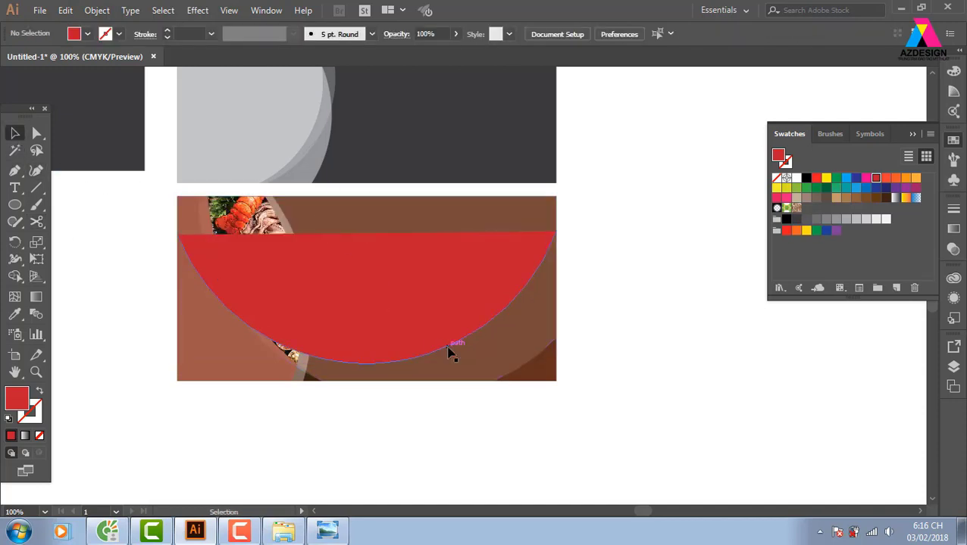
- Turn the remaining red arc into an unfilled curve with a 1 pt white stroke
{"action": "left_click", "coordinate": [449, 353]}
{"action": "key", "text": "shift+x"}
{"action": "left_click", "coordinate": [704, 366]}
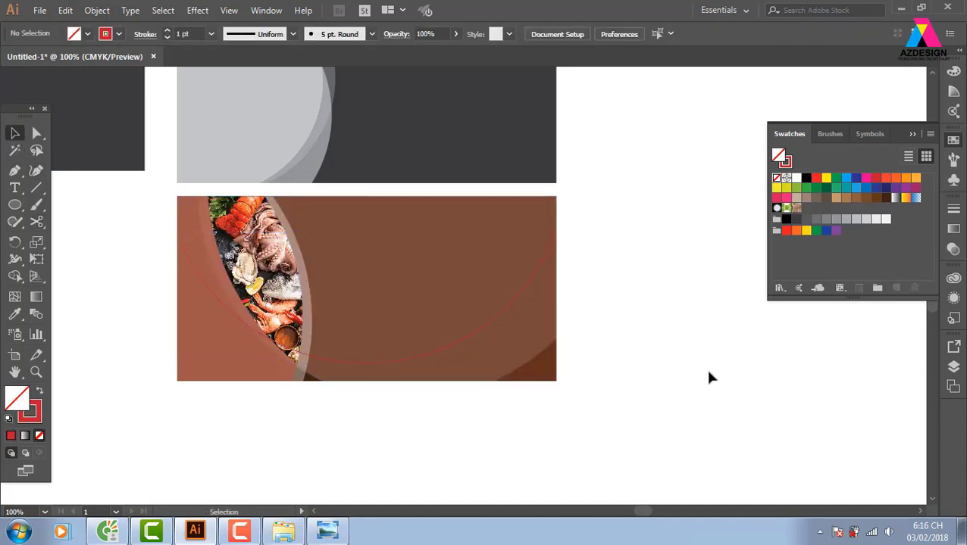
{"action": "left_click", "coordinate": [514, 319]}
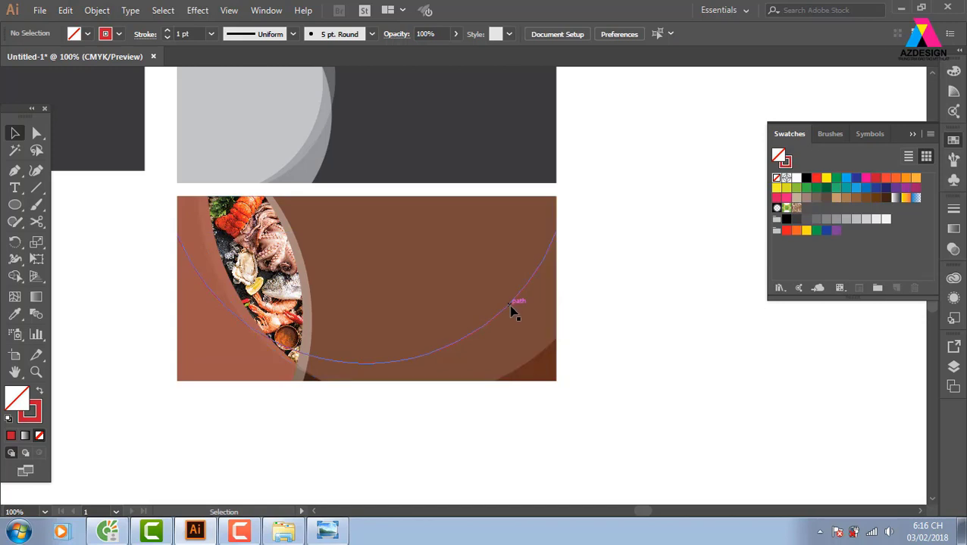
{"action": "key", "text": "x"}
{"action": "left_click", "coordinate": [796, 180]}
{"action": "left_click", "coordinate": [678, 377]}
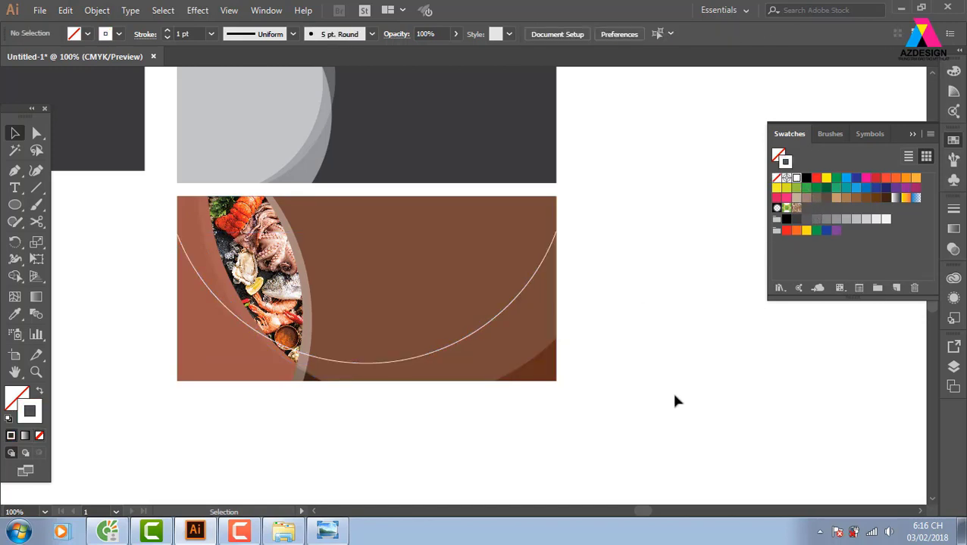
- Draw a large unfilled circle with a 1 pt white stroke whose right edge crosses the card beside the seafood photo
{"action": "left_click", "coordinate": [14, 204]}
{"action": "mouse_move", "coordinate": [201, 245]}
{"action": "left_mouse_down"}
{"action": "mouse_move", "coordinate": [393, 484]}
{"action": "mouse_move", "coordinate": [378, 496]}
{"action": "mouse_move", "coordinate": [346, 473]}
{"action": "mouse_move", "coordinate": [307, 381]}
{"action": "mouse_move", "coordinate": [399, 490]}
{"action": "mouse_move", "coordinate": [289, 328]}
{"action": "mouse_move", "coordinate": [407, 421]}
{"action": "mouse_move", "coordinate": [357, 457]}
{"action": "mouse_move", "coordinate": [325, 438]}
{"action": "mouse_move", "coordinate": [350, 451]}
{"action": "mouse_move", "coordinate": [353, 460]}
{"action": "mouse_move", "coordinate": [339, 464]}
{"action": "mouse_move", "coordinate": [346, 476]}
{"action": "mouse_move", "coordinate": [341, 464]}
{"action": "left_mouse_up"}
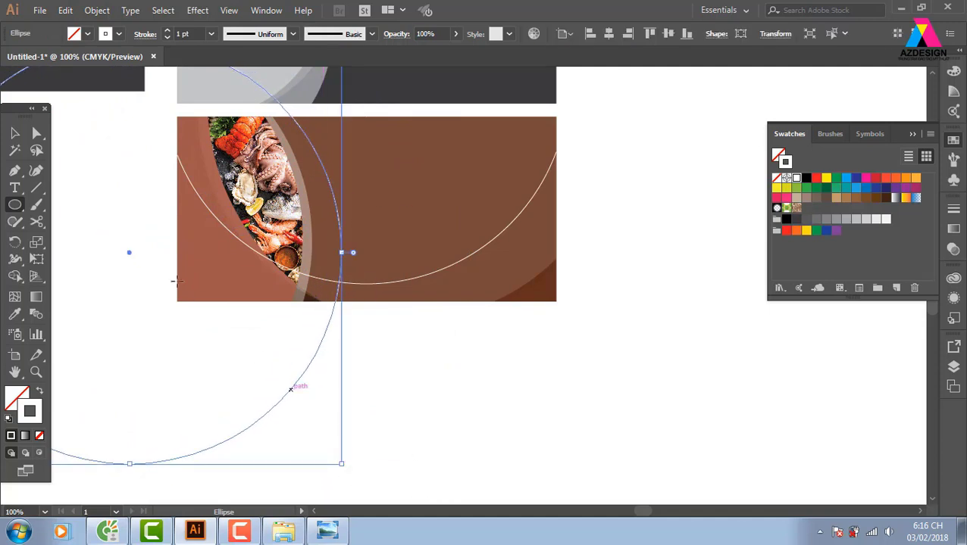
{"action": "left_click", "coordinate": [15, 133]}
{"action": "left_click", "coordinate": [395, 362]}
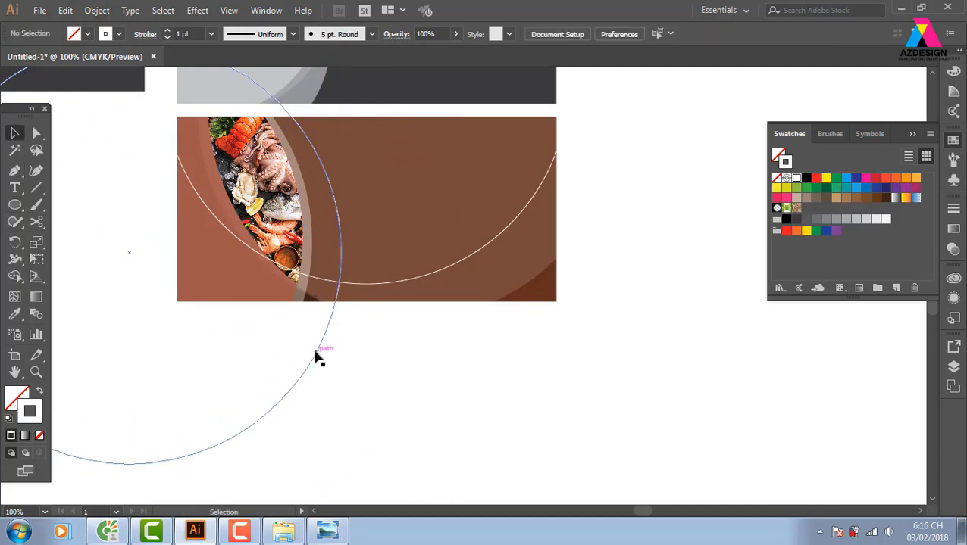
- Trim off the part of the new white circle that extends beyond the seafood card with the Shape Builder tool
{"action": "left_click", "coordinate": [319, 356]}
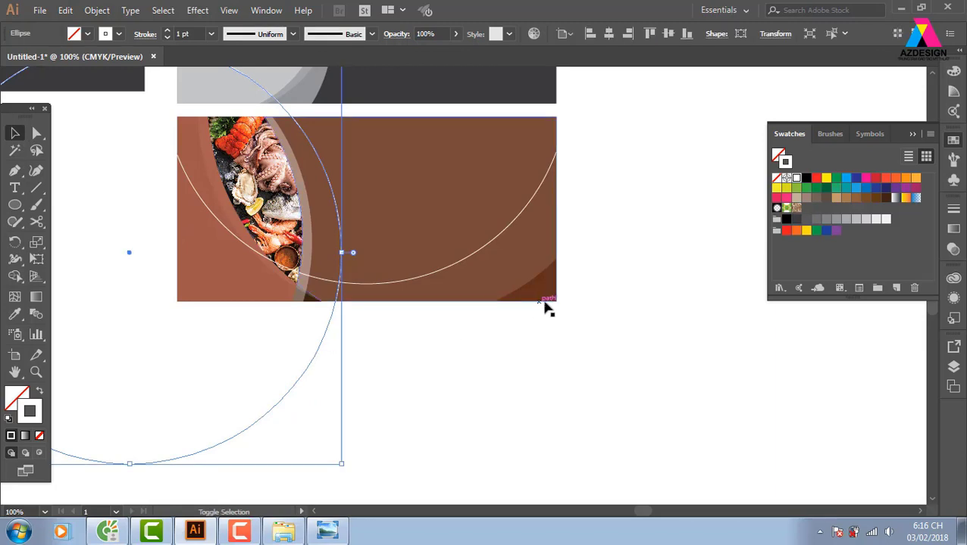
{"action": "left_click", "coordinate": [311, 301], "text": "shift"}
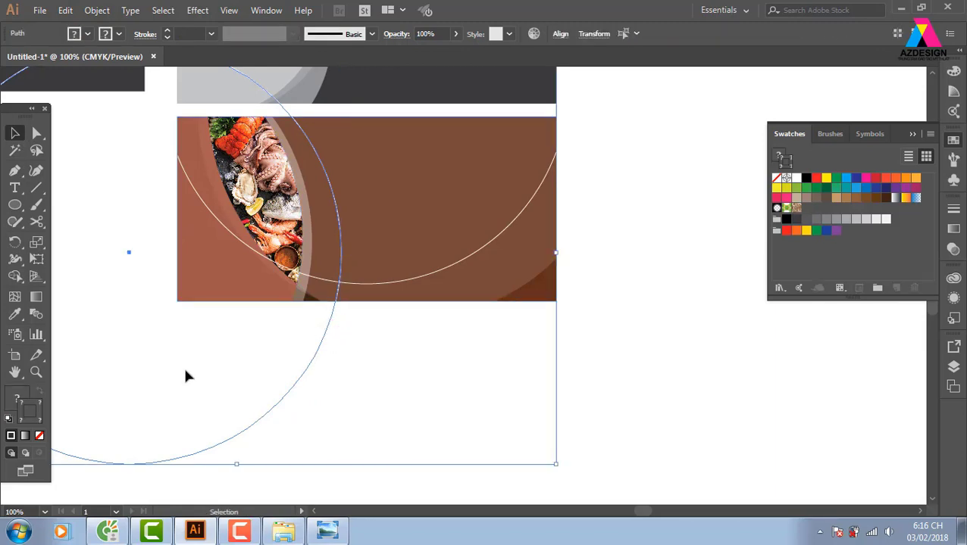
{"action": "left_click", "coordinate": [15, 276]}
{"action": "left_click", "coordinate": [297, 390], "text": "alt"}
{"action": "scroll", "coordinate": [319, 276], "scroll_direction": "up", "scroll_amount": 2}
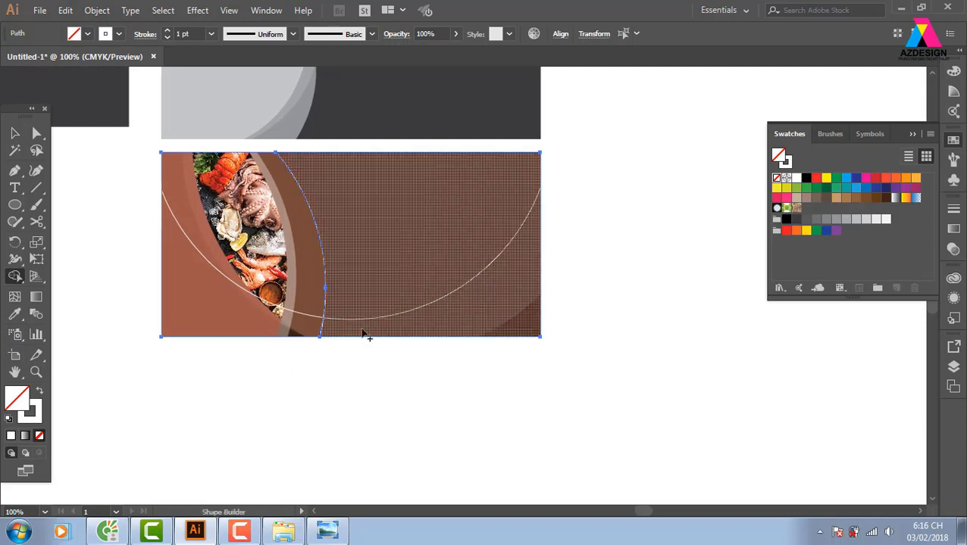
{"action": "left_click", "coordinate": [15, 133]}
{"action": "left_click", "coordinate": [371, 419]}
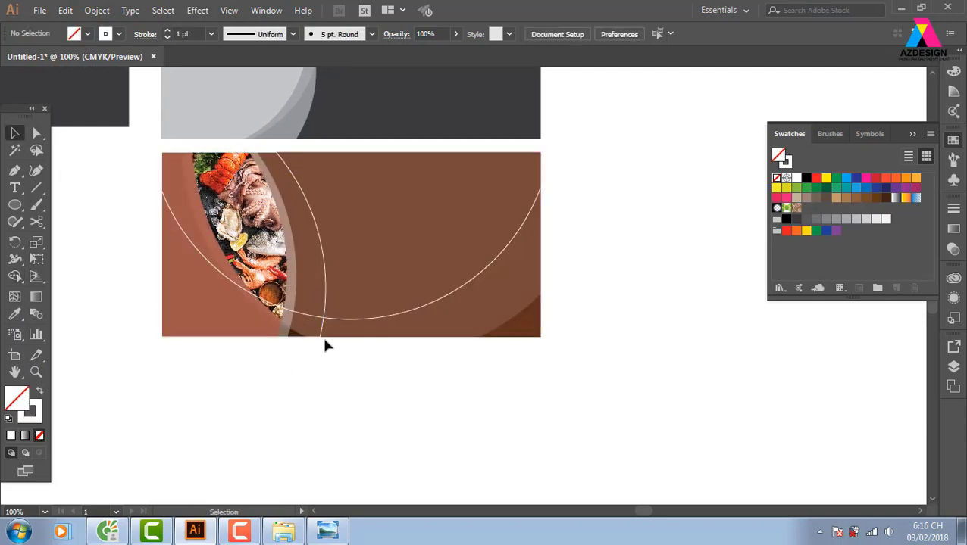
- Set the blend mode of both white arcs on the seafood card to Overlay
{"action": "left_click", "coordinate": [324, 334]}
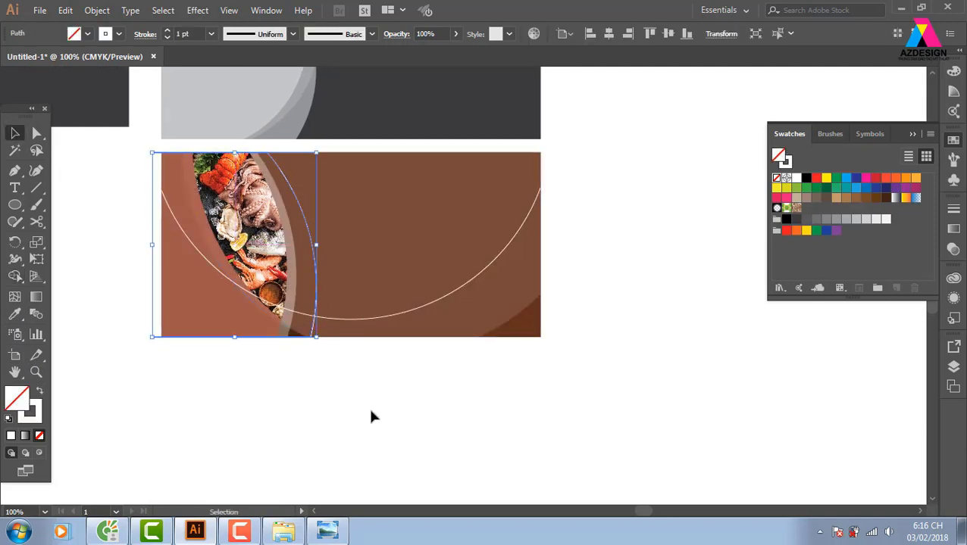
{"action": "left_click", "coordinate": [400, 437]}
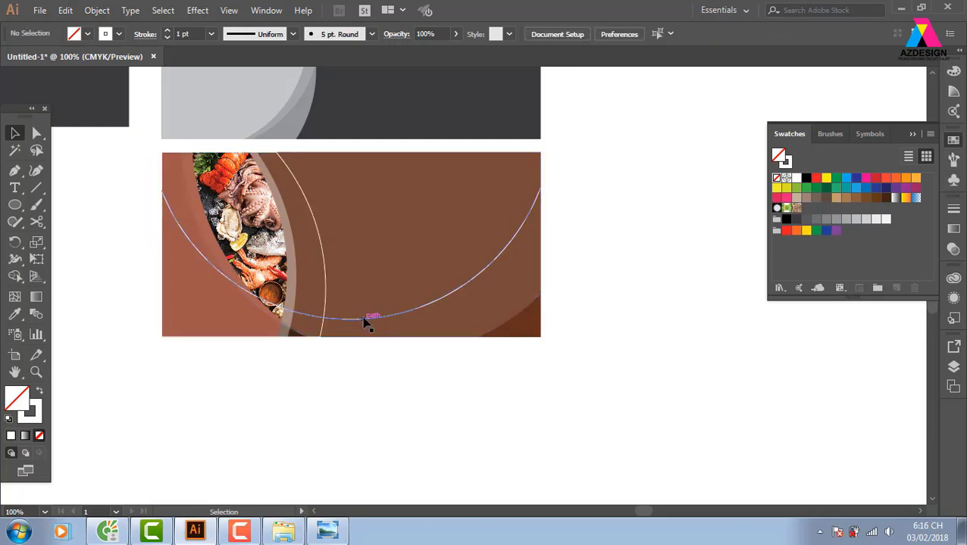
{"action": "left_click", "coordinate": [369, 319]}
{"action": "left_click", "coordinate": [326, 336], "text": "shift"}
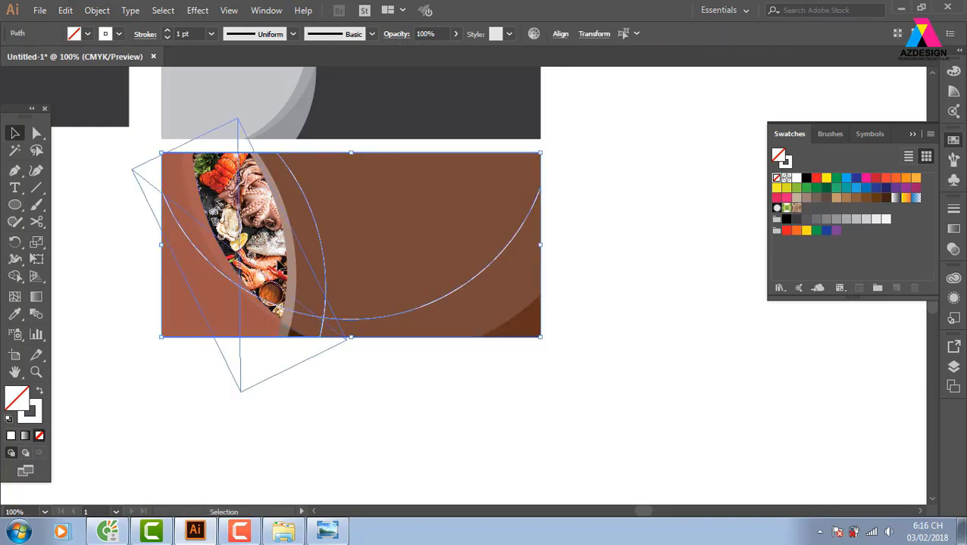
{"action": "left_click", "coordinate": [238, 176], "text": "shift"}
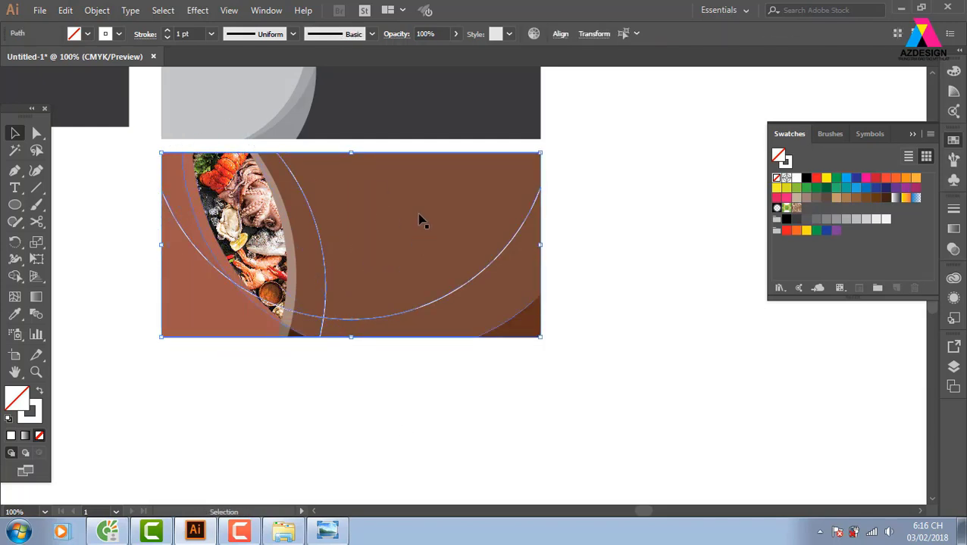
{"action": "left_click", "coordinate": [953, 249]}
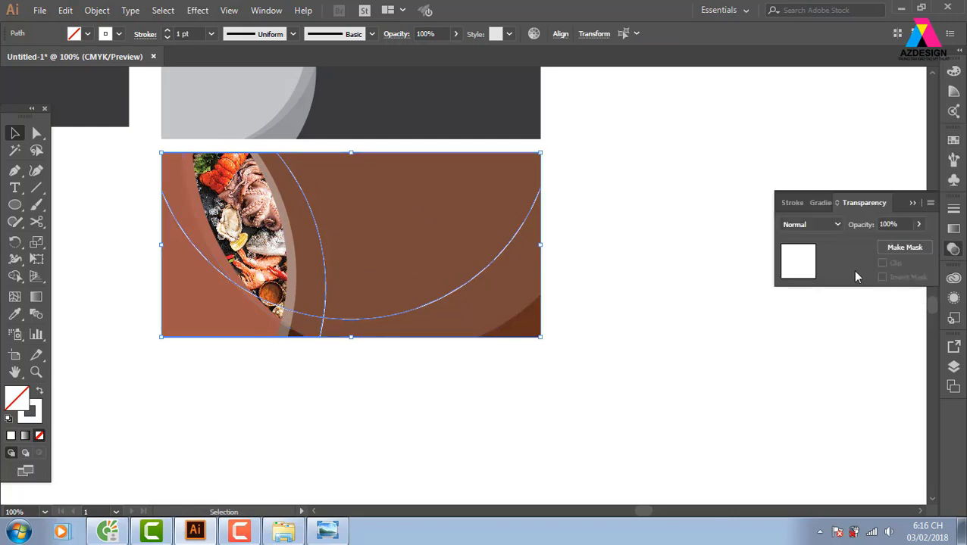
{"action": "left_click", "coordinate": [807, 224]}
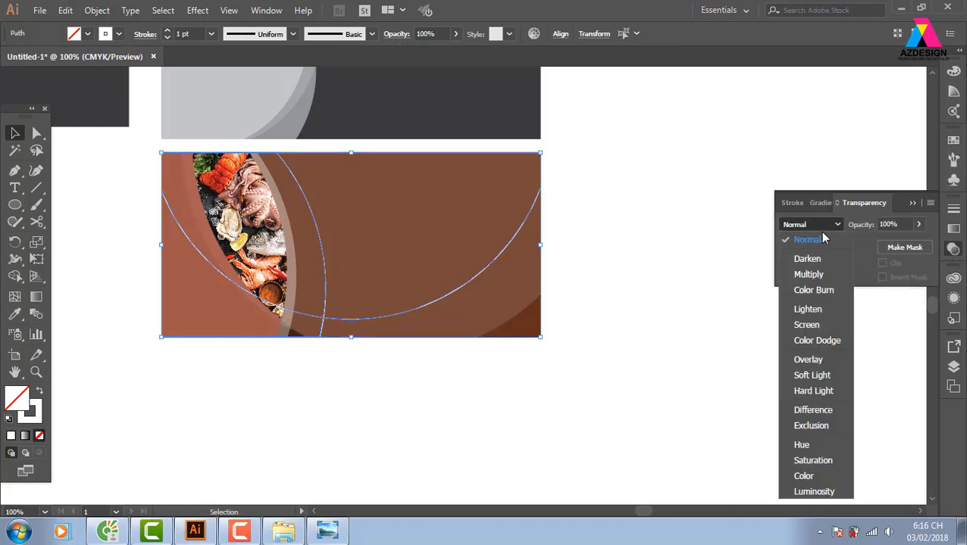
{"action": "left_click", "coordinate": [808, 360]}
{"action": "left_click", "coordinate": [709, 412]}
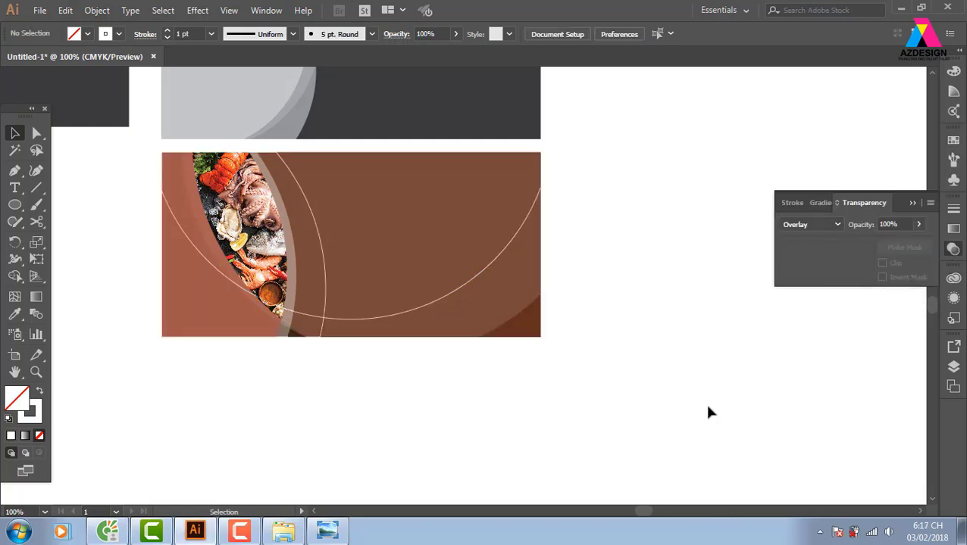
- Lower the opacity of the wide white arc to 31% and of the arc beside the seafood photo to 42%
{"action": "left_click", "coordinate": [455, 292]}
{"action": "left_click", "coordinate": [456, 34]}
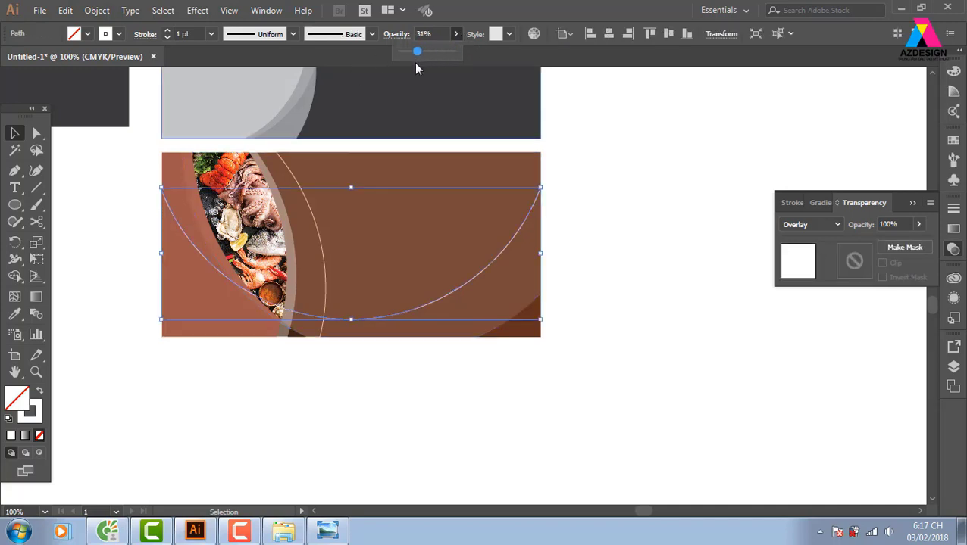
{"action": "left_click", "coordinate": [681, 288]}
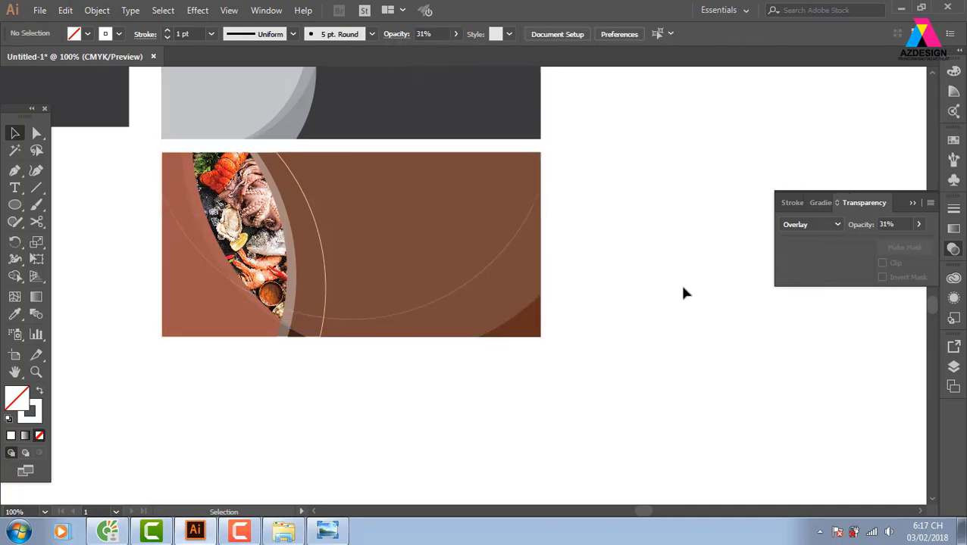
{"action": "left_click", "coordinate": [328, 274]}
{"action": "left_click", "coordinate": [456, 34]}
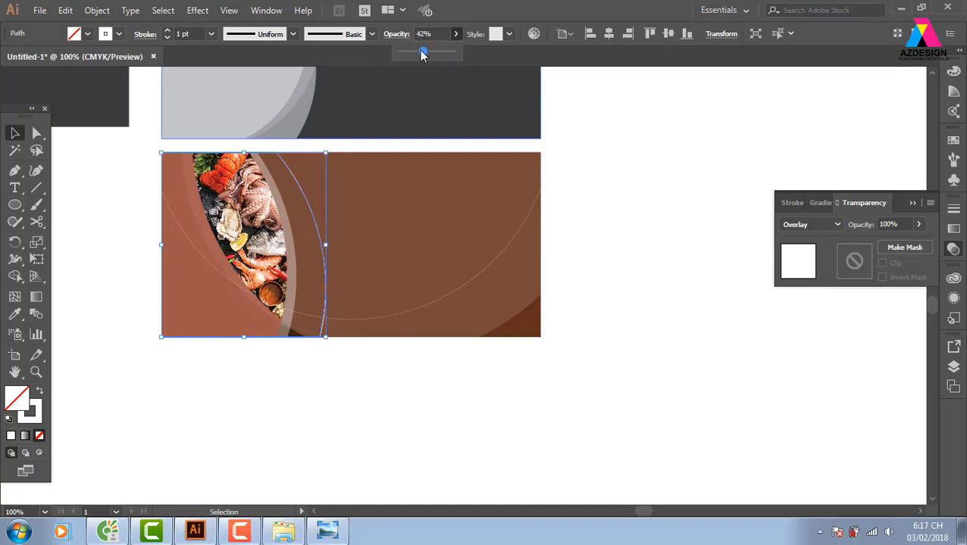
{"action": "left_click", "coordinate": [653, 250]}
{"action": "left_click", "coordinate": [658, 275]}
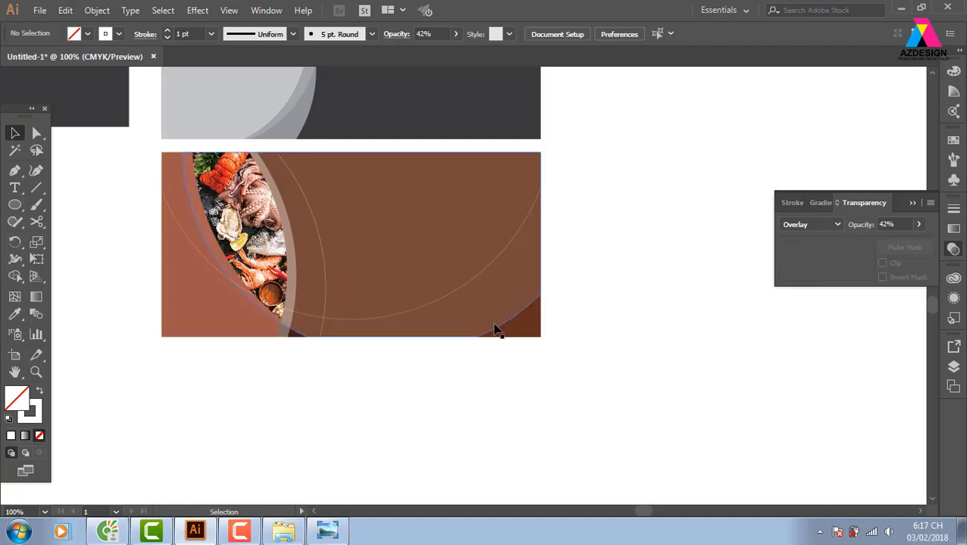
- Place a copy of a plain dark card beside the top card of the existing column to start a new design
{"action": "key", "text": "ctrl+minus"}
{"action": "key", "text": "ctrl+minus"}
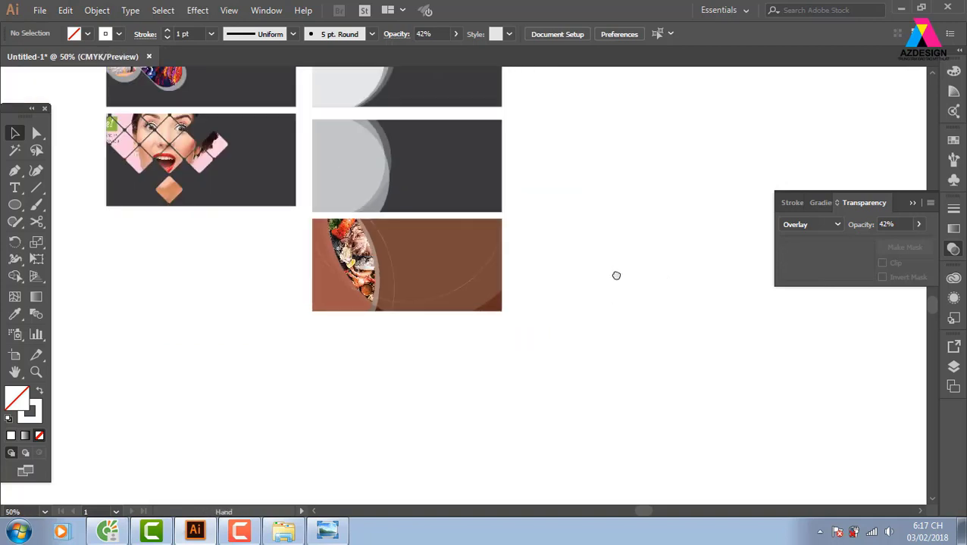
{"action": "left_click_drag", "start_coordinate": [616, 275], "coordinate": [436, 399]}
{"action": "left_click", "coordinate": [313, 331]}
{"action": "left_click_drag", "start_coordinate": [265, 296], "coordinate": [468, 187]}
{"action": "left_click", "coordinate": [573, 279]}
- Draw a circle on the left part of the new dark card and fill it with the lightest grey swatch
{"action": "key", "text": "z"}
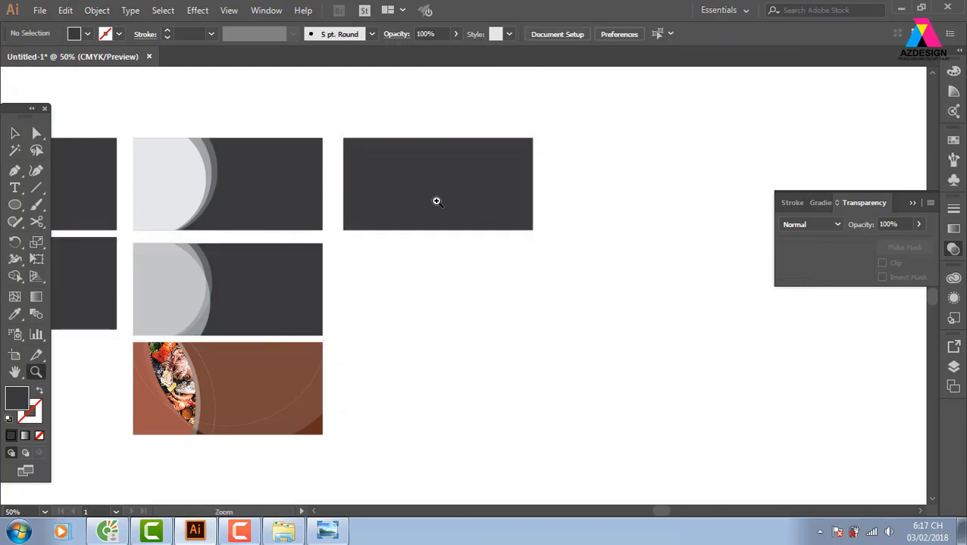
{"action": "left_click", "coordinate": [538, 231]}
{"action": "left_click_drag", "start_coordinate": [451, 291], "coordinate": [582, 320]}
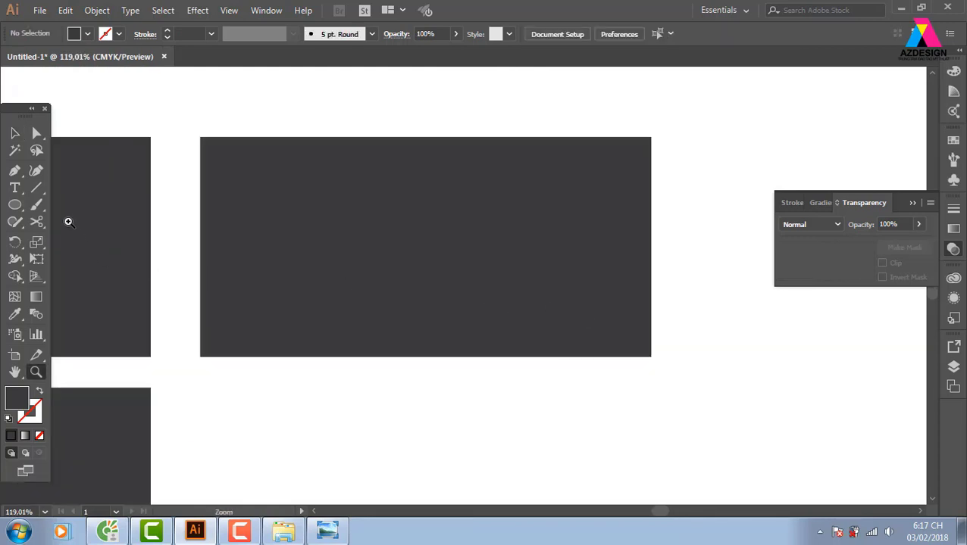
{"action": "left_click", "coordinate": [15, 205]}
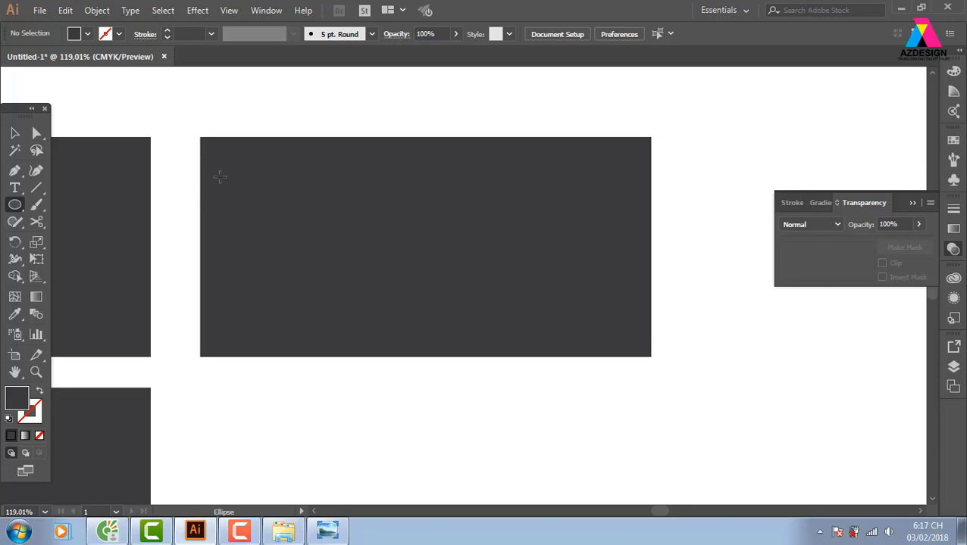
{"action": "left_click_drag", "start_coordinate": [223, 172], "coordinate": [351, 299]}
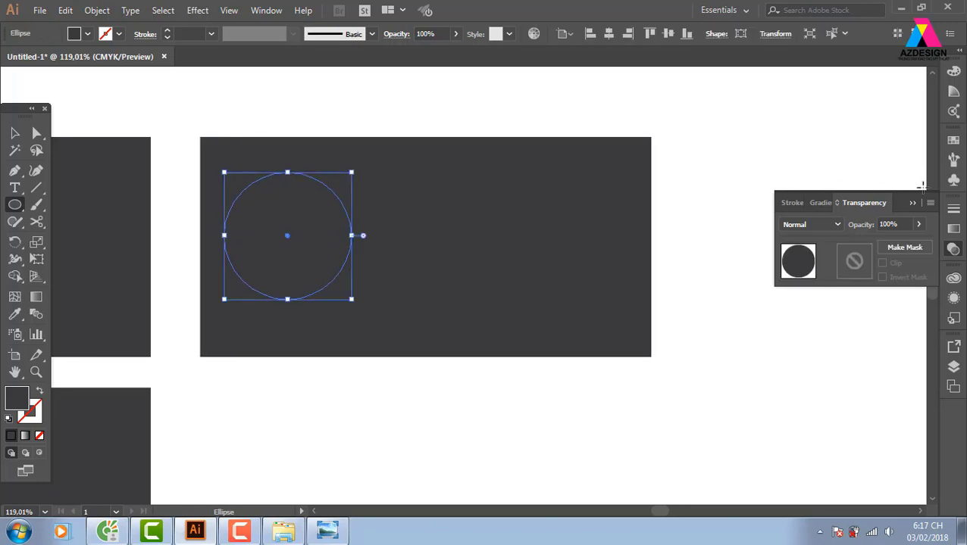
{"action": "left_click", "coordinate": [953, 141]}
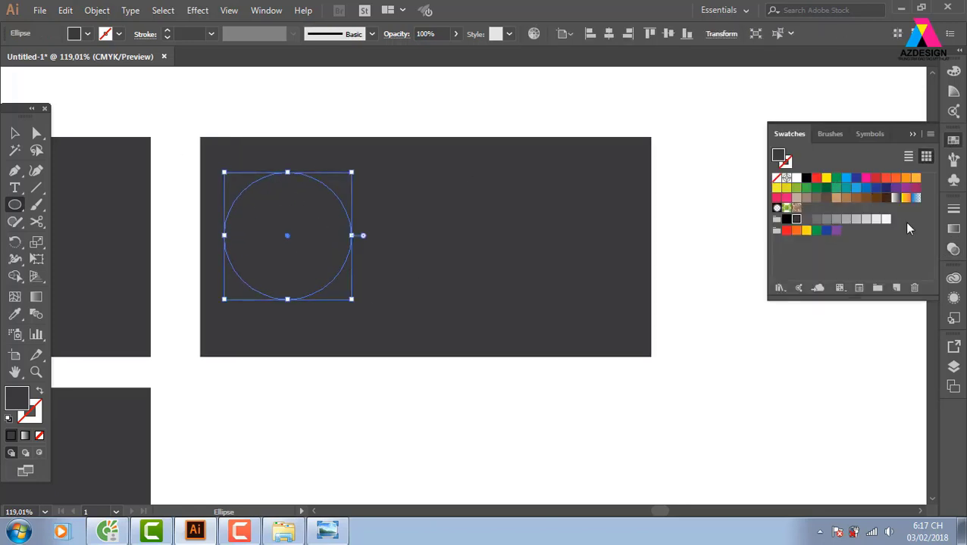
{"action": "left_click", "coordinate": [886, 219]}
- Draw five more overlapping light grey circles of different sizes around the first, covering the card's left side and extending past its edges
{"action": "left_click_drag", "start_coordinate": [244, 145], "coordinate": [286, 189]}
{"action": "left_click_drag", "start_coordinate": [220, 264], "coordinate": [294, 336]}
{"action": "left_click_drag", "start_coordinate": [154, 305], "coordinate": [254, 434]}
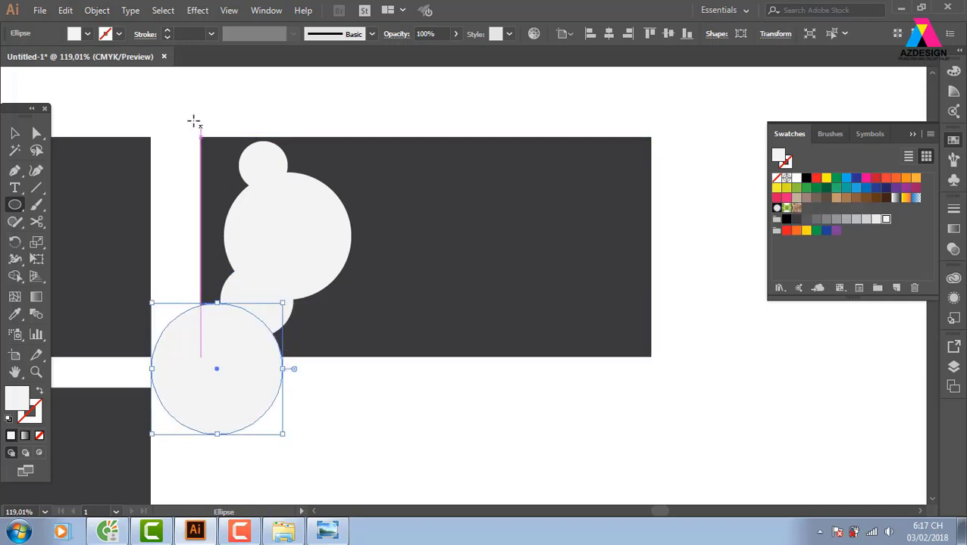
{"action": "left_click_drag", "start_coordinate": [175, 85], "coordinate": [313, 125]}
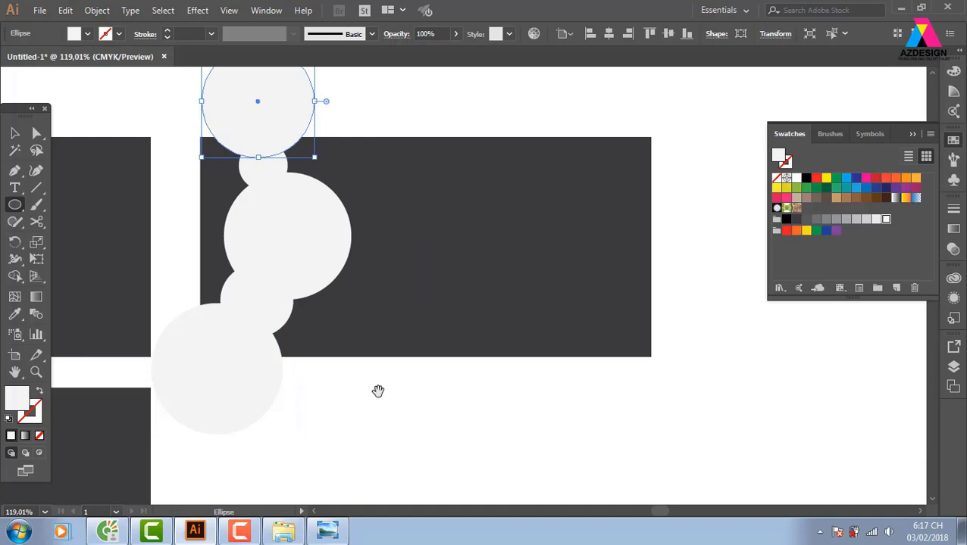
{"action": "left_click_drag", "start_coordinate": [378, 391], "coordinate": [485, 415]}
{"action": "left_click_drag", "start_coordinate": [185, 138], "coordinate": [281, 363]}
- Shift all six circles slightly right on the card and unite them into one shape with Pathfinder
{"action": "left_click", "coordinate": [17, 137]}
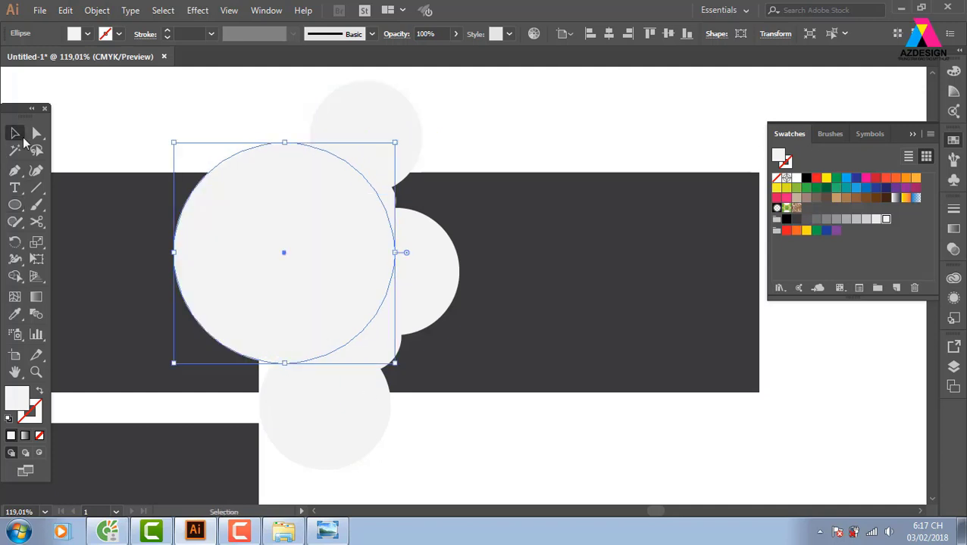
{"action": "left_click_drag", "start_coordinate": [525, 84], "coordinate": [285, 462]}
{"action": "left_click", "coordinate": [538, 330], "text": "shift"}
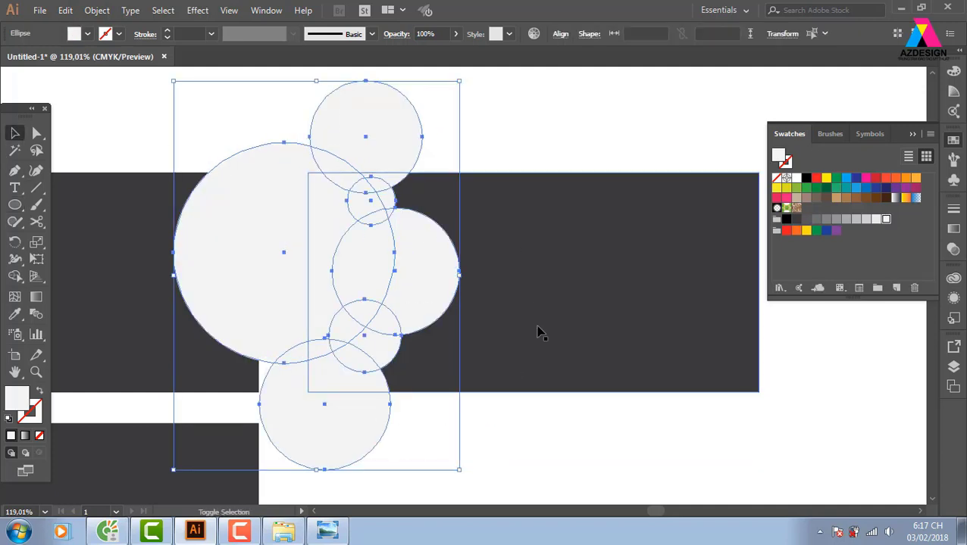
{"action": "left_click_drag", "start_coordinate": [407, 290], "coordinate": [438, 289]}
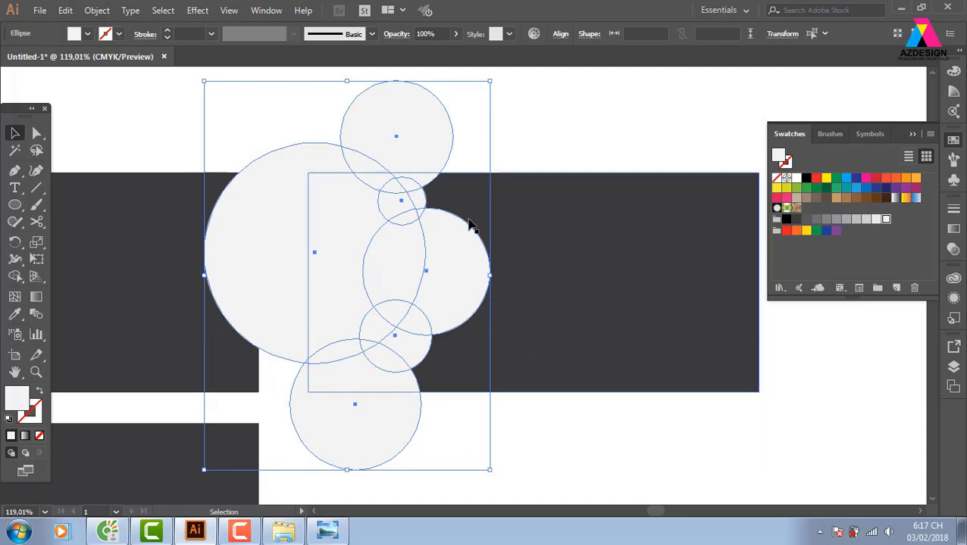
{"action": "key", "text": "shift+F7"}
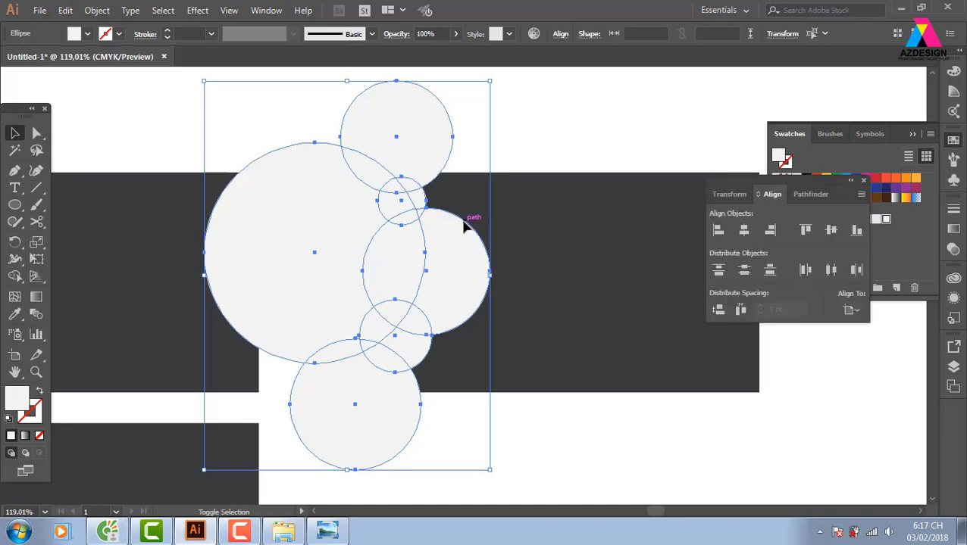
{"action": "left_click", "coordinate": [807, 195]}
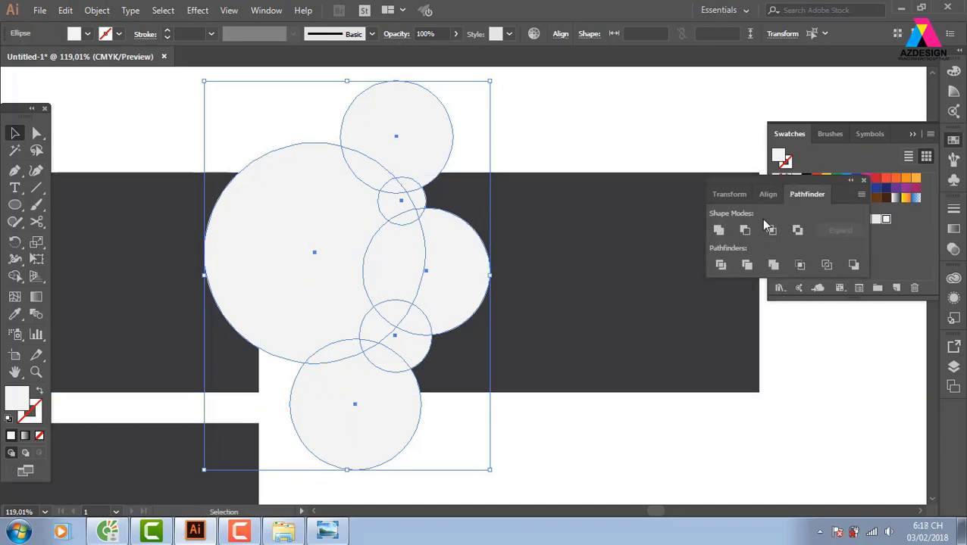
{"action": "left_click", "coordinate": [716, 235]}
{"action": "left_click", "coordinate": [551, 169]}
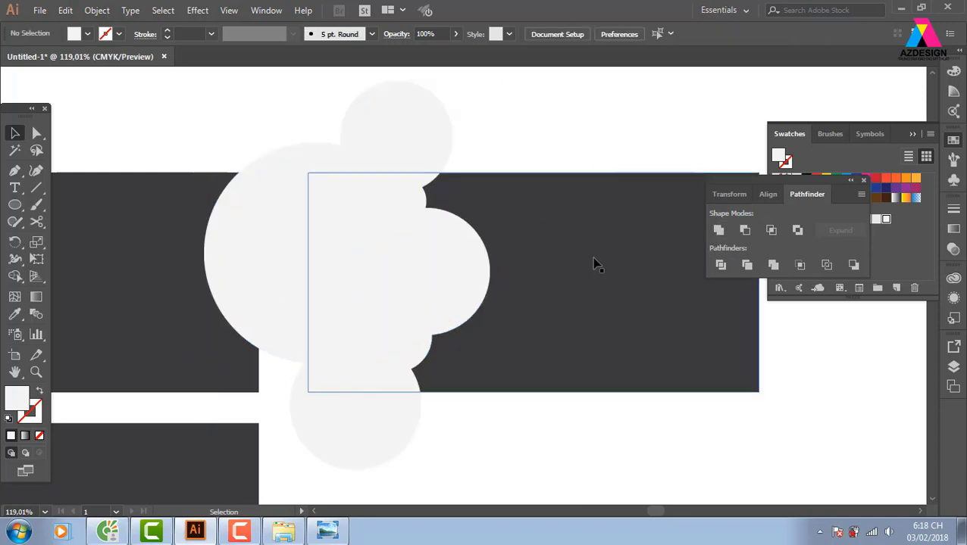
- Trim off the parts of the united light grey shape that extend beyond the dark card with the Shape Builder tool
{"action": "left_click", "coordinate": [429, 150]}
{"action": "left_click", "coordinate": [567, 216], "text": "shift"}
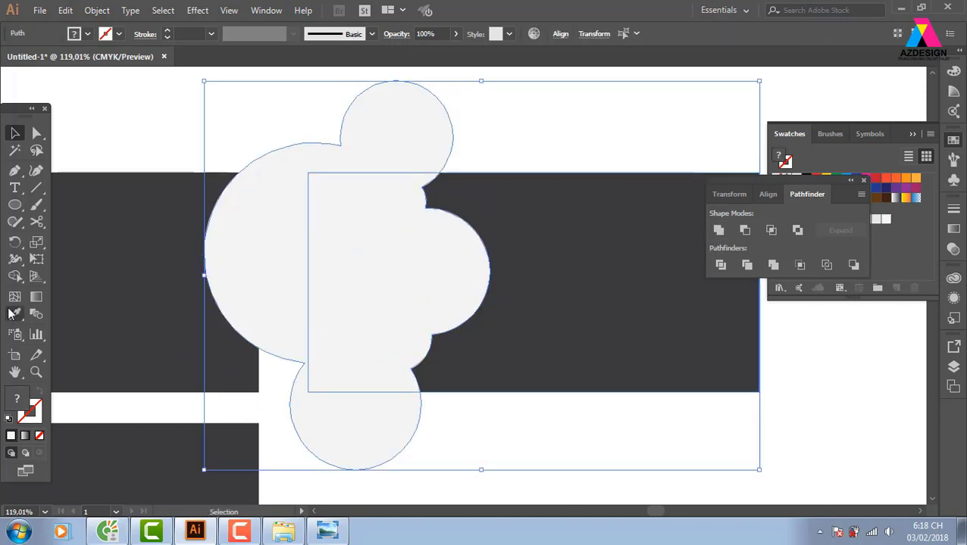
{"action": "left_click", "coordinate": [15, 277]}
{"action": "mouse_move", "coordinate": [513, 89]}
{"action": "left_mouse_down"}
{"action": "mouse_move", "coordinate": [422, 127]}
{"action": "mouse_move", "coordinate": [227, 294]}
{"action": "left_mouse_up"}
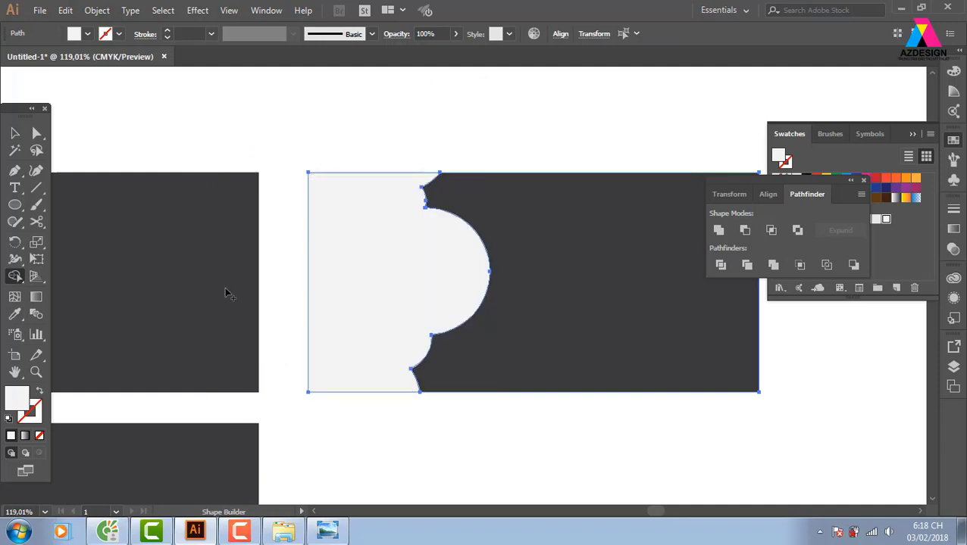
{"action": "left_click", "coordinate": [15, 133]}
{"action": "left_click", "coordinate": [542, 143]}
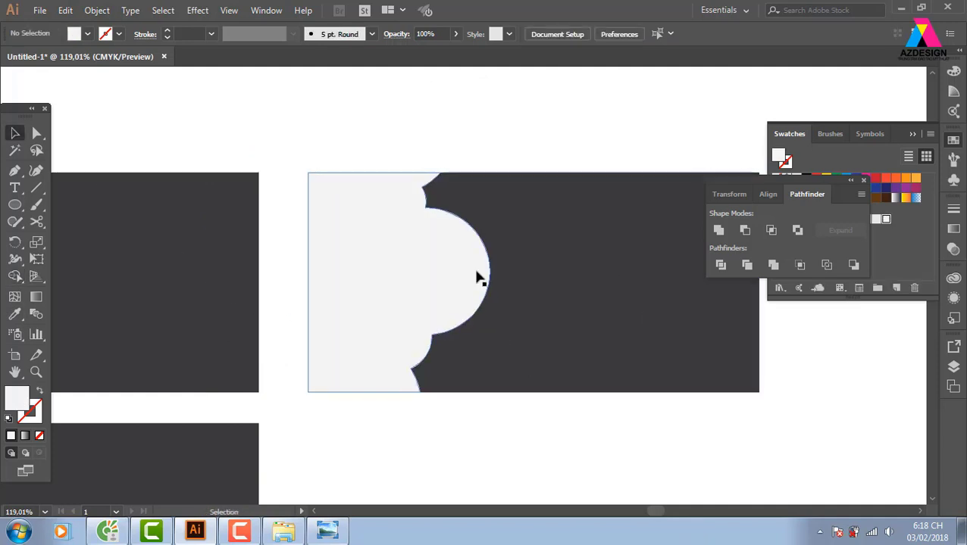
- Offset a copy of the scalloped light shape slightly right behind the original and lower the copy's opacity to 32%
{"action": "left_click", "coordinate": [537, 346]}
{"action": "key", "text": "a"}
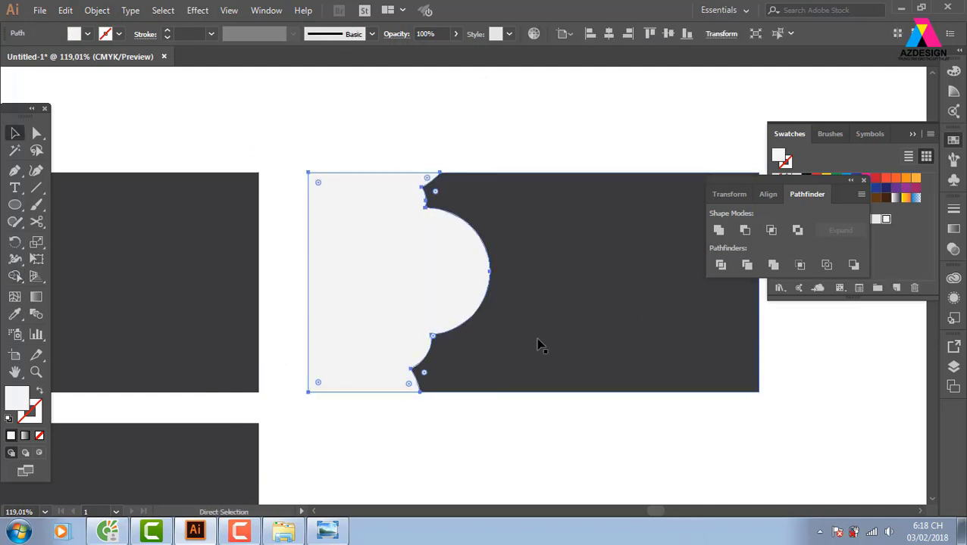
{"action": "key", "text": "v"}
{"action": "key", "text": "Right"}
{"action": "key", "text": "Right"}
{"action": "key", "text": "Right"}
{"action": "key", "text": "Right"}
{"action": "key", "text": "Right"}
{"action": "key", "text": "Right"}
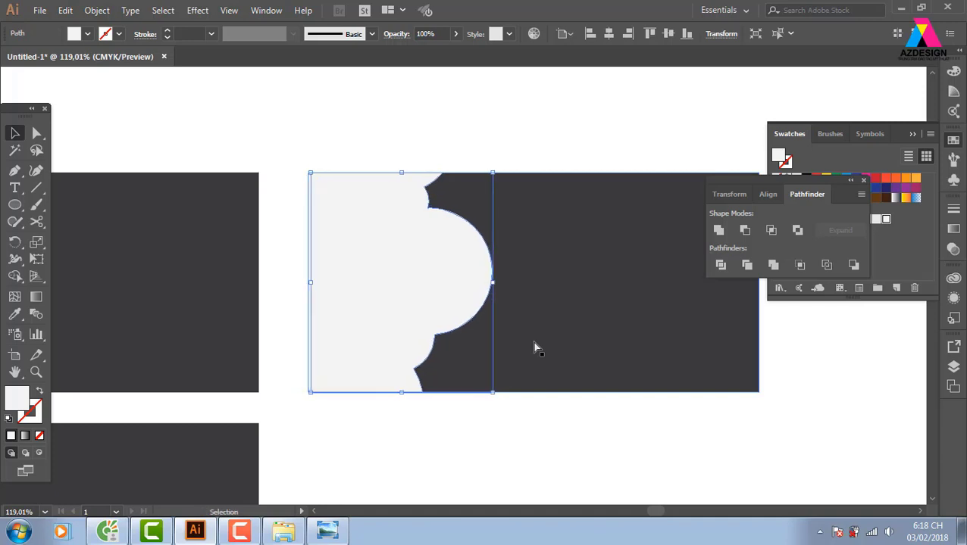
{"action": "left_click", "coordinate": [455, 33]}
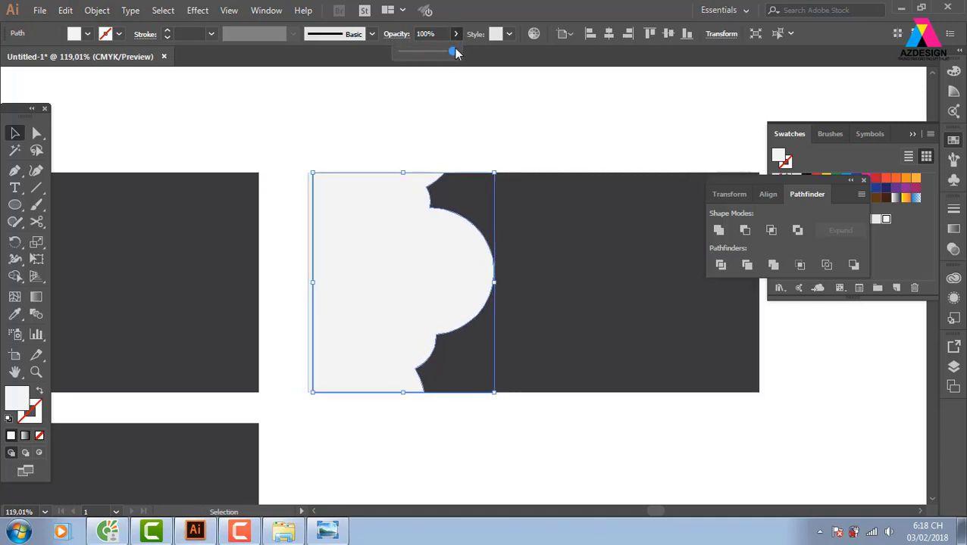
{"action": "left_click", "coordinate": [605, 120]}
- Place the linked image american.jpg from the Food folder over the scalloped area of the dark card
{"action": "left_click", "coordinate": [418, 282]}
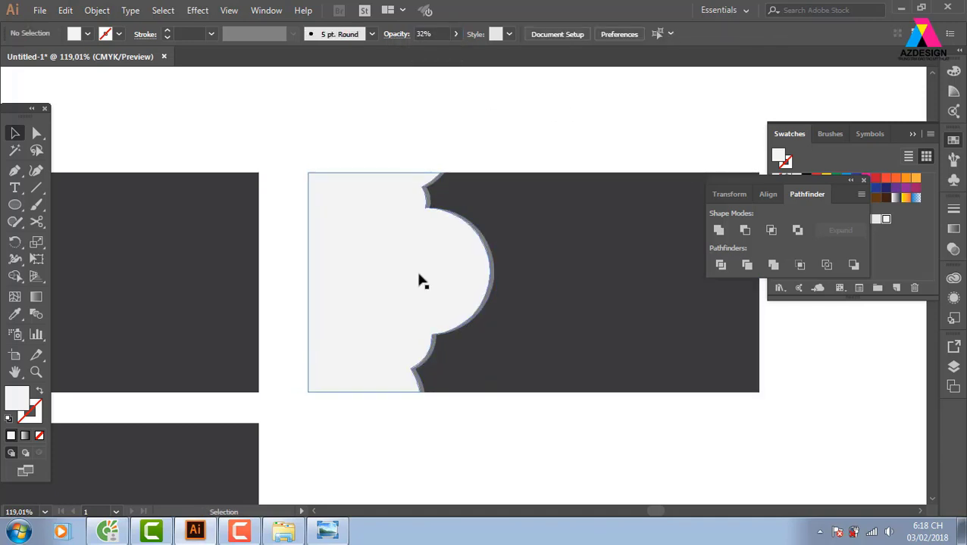
{"action": "left_click", "coordinate": [40, 10]}
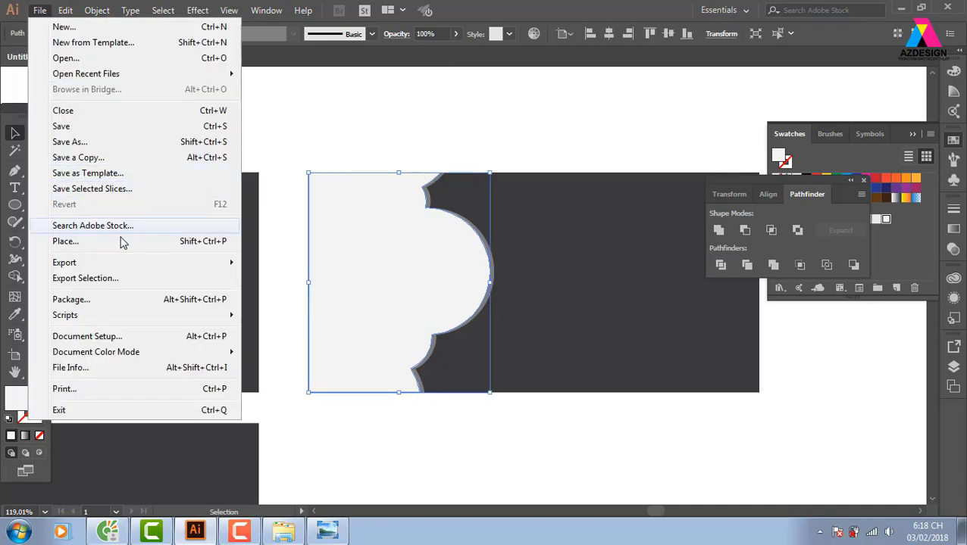
{"action": "key", "text": "ctrl+shift+p"}
{"action": "left_click", "coordinate": [327, 121]}
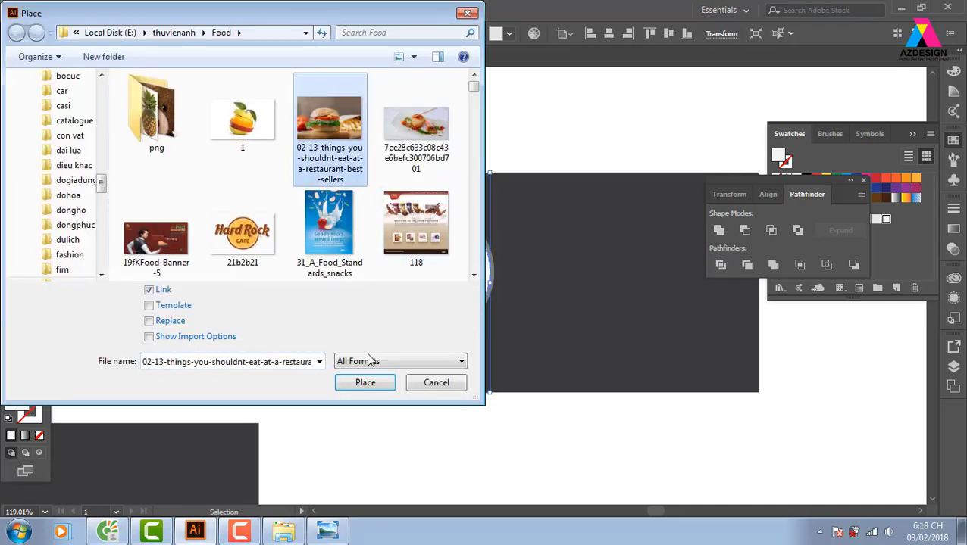
{"action": "left_click_drag", "start_coordinate": [475, 86], "coordinate": [477, 105]}
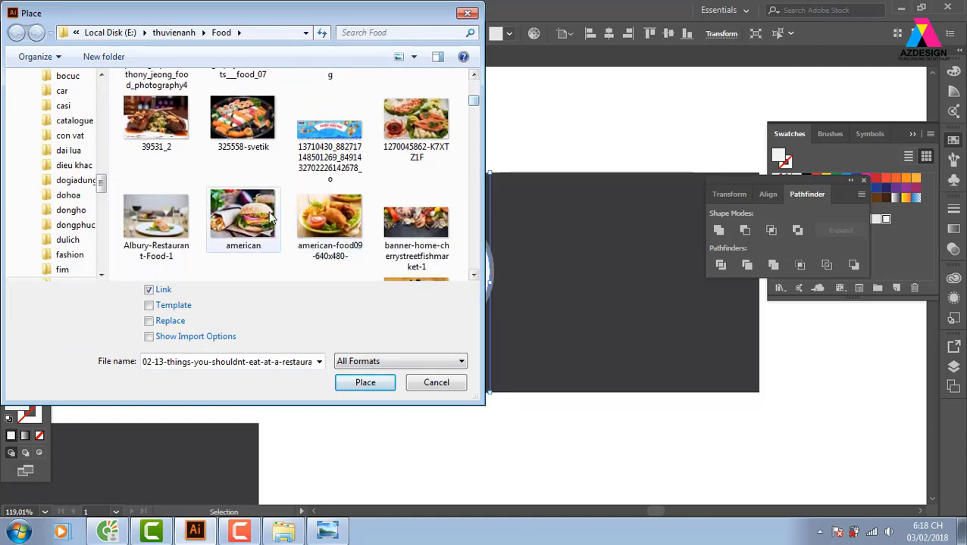
{"action": "left_click", "coordinate": [242, 221]}
{"action": "left_click", "coordinate": [365, 384]}
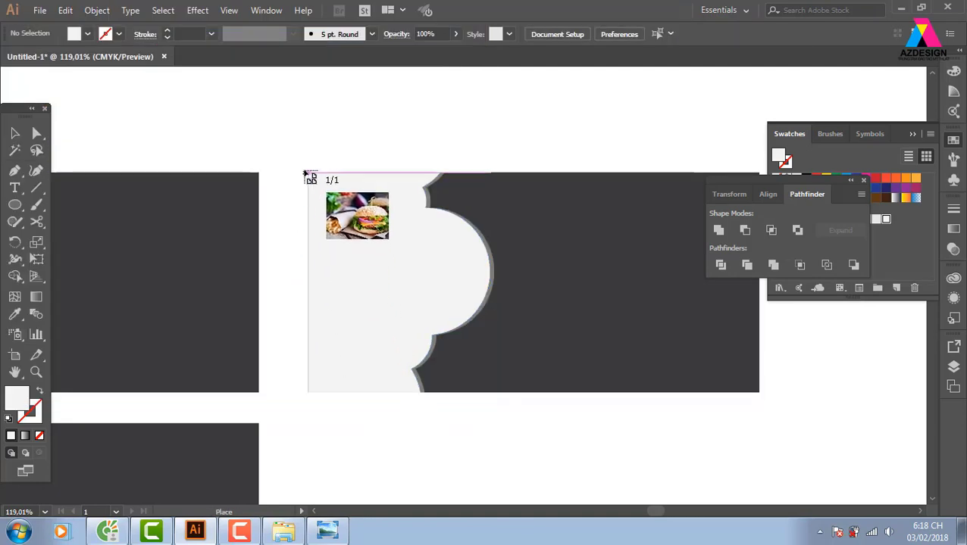
{"action": "left_click_drag", "start_coordinate": [510, 376], "coordinate": [609, 394]}
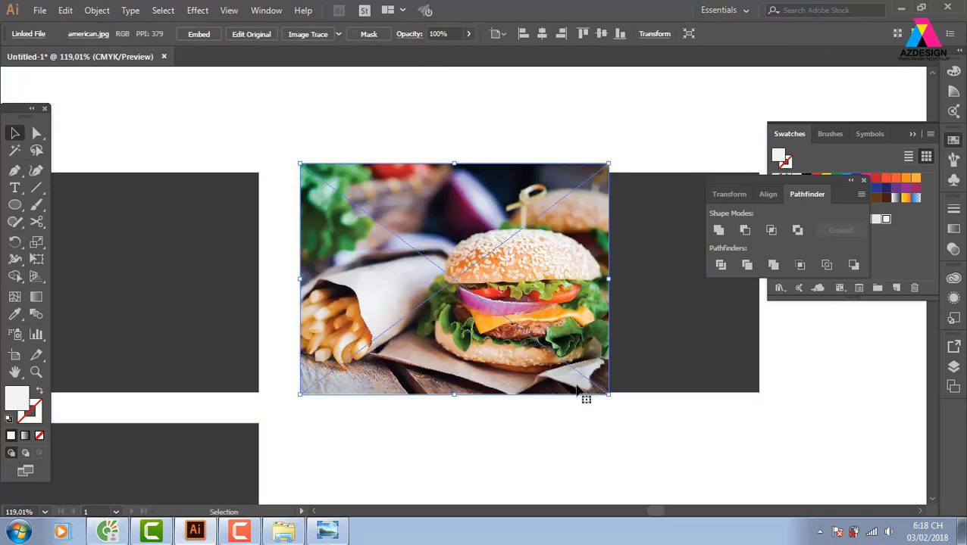
- Send the burger photo to the back and clip it with the front scalloped light shape
{"action": "key", "text": "ctrl+shift+bracketleft"}
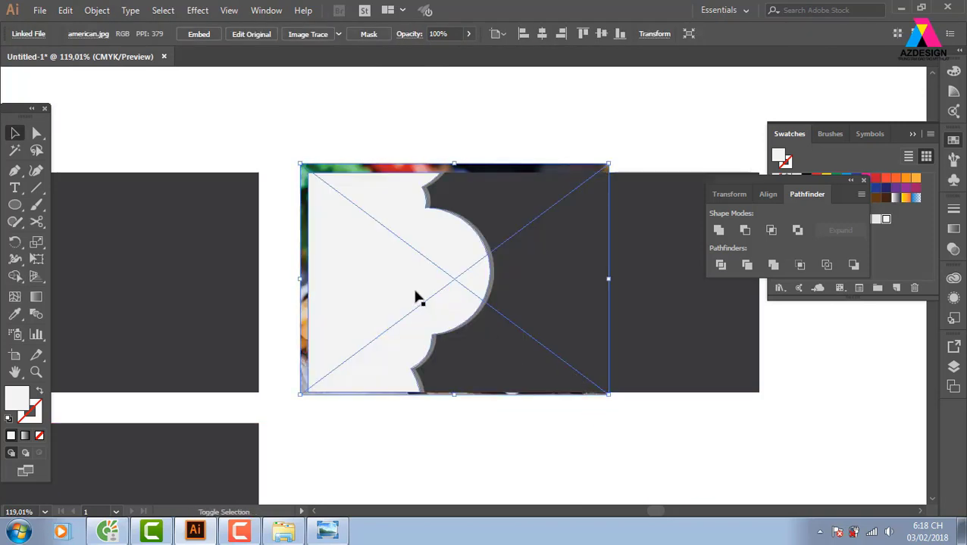
{"action": "left_click", "coordinate": [415, 297], "text": "shift"}
{"action": "key", "text": "ctrl+7"}
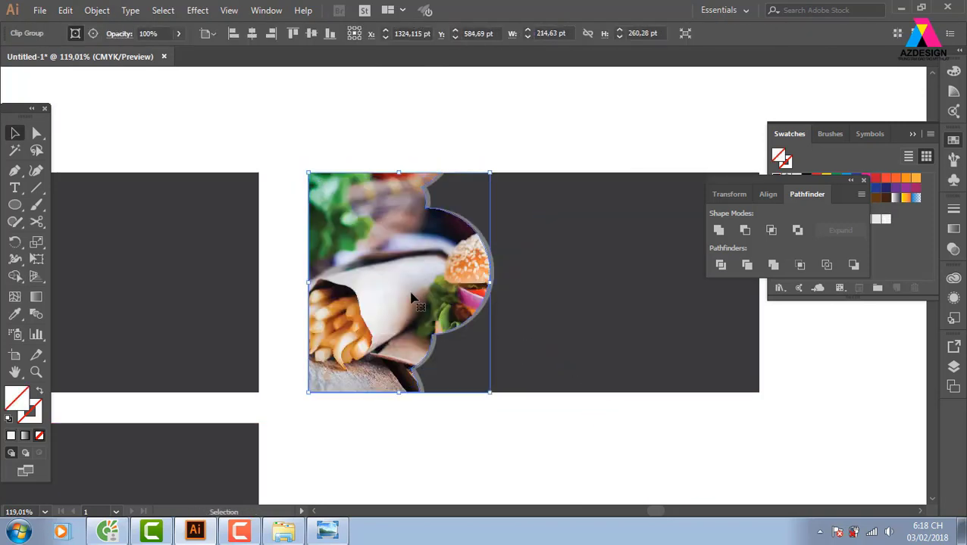
- Inside the clip group, scale the burger photo down slightly and move it left so the burger sits within the scalloped outline
{"action": "double_click", "coordinate": [413, 298]}
{"action": "left_click_drag", "start_coordinate": [462, 303], "coordinate": [406, 307]}
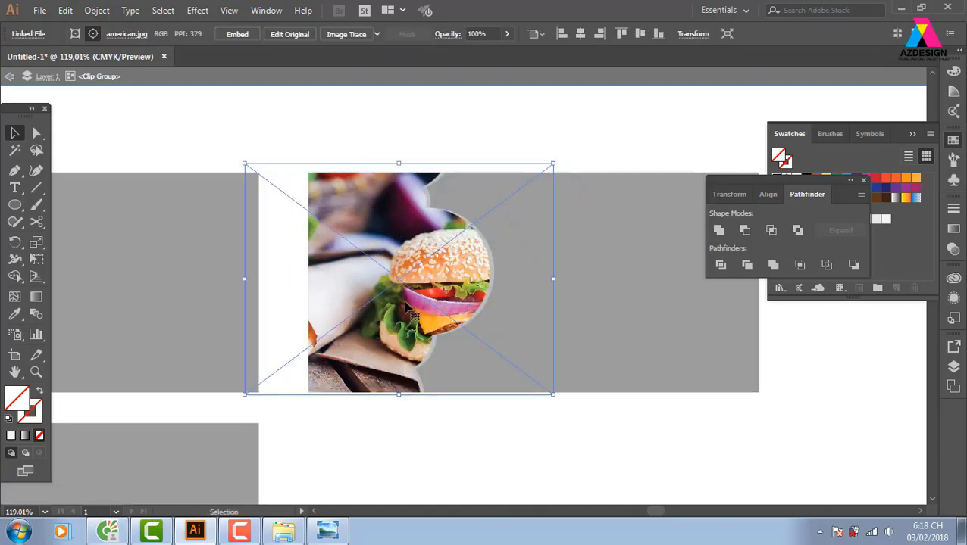
{"action": "left_click_drag", "start_coordinate": [555, 163], "coordinate": [541, 164]}
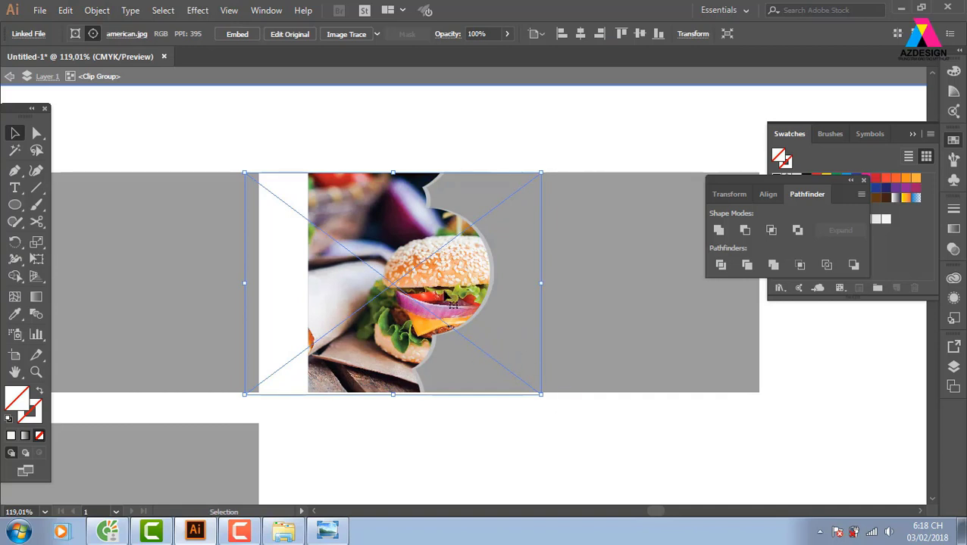
{"action": "left_click_drag", "start_coordinate": [476, 268], "coordinate": [441, 268]}
{"action": "double_click", "coordinate": [582, 133]}
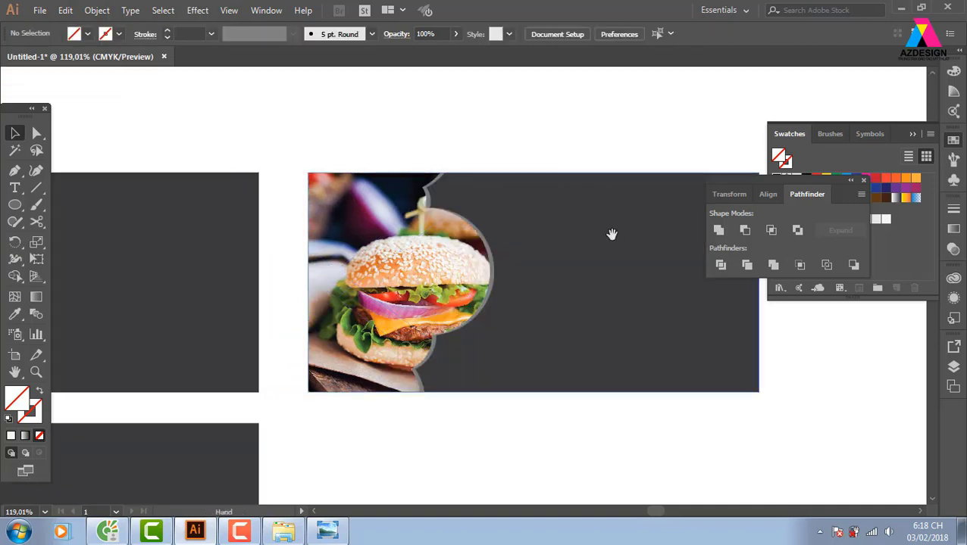
{"action": "left_click_drag", "start_coordinate": [611, 233], "coordinate": [569, 226]}
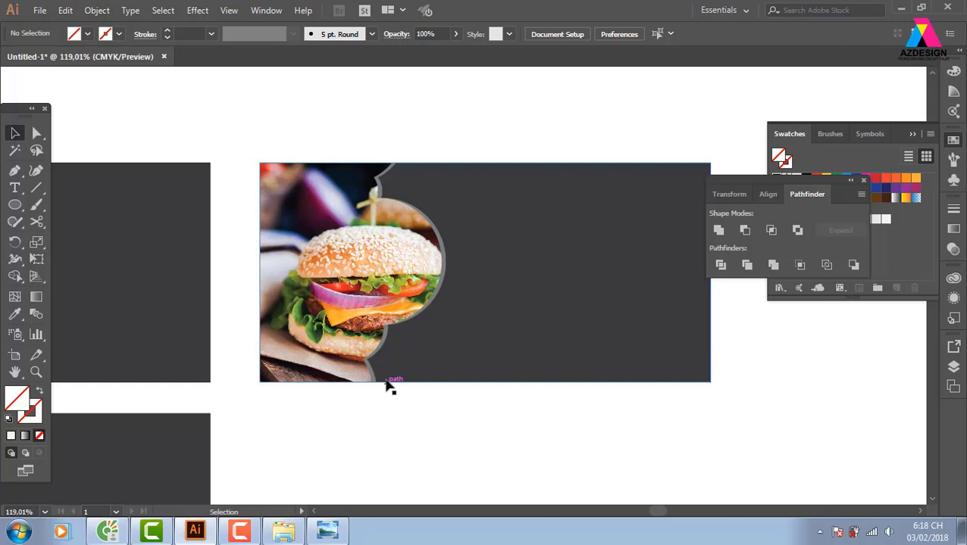
{"action": "key", "text": "ctrl+minus"}
{"action": "key", "text": "ctrl+minus"}
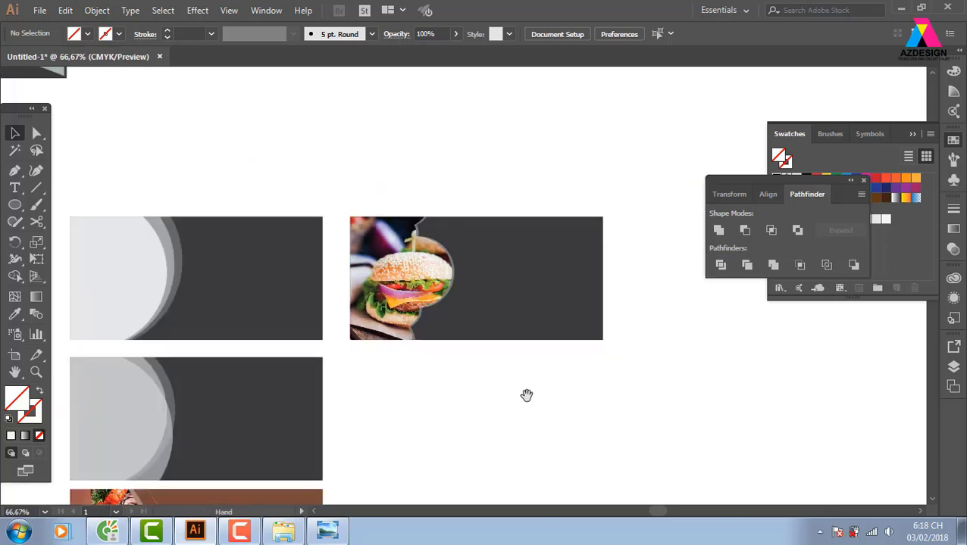
{"action": "left_click_drag", "start_coordinate": [526, 395], "coordinate": [495, 343]}
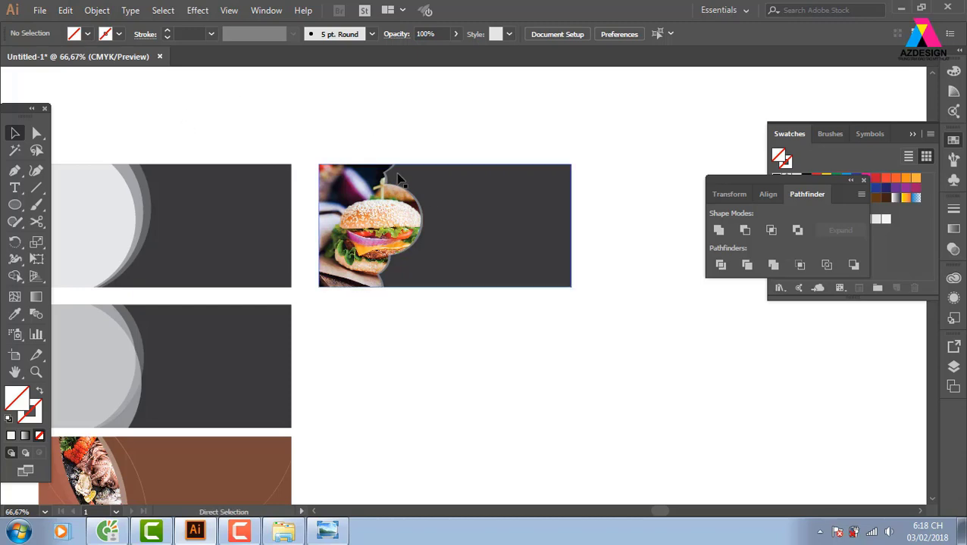
- Open the files hinhvogoc mới and hinhvogoc from the day hoc ai folder on drive E, dismissing the missing fonts notice
{"action": "key", "text": "ctrl+o"}
{"action": "left_click", "coordinate": [170, 33]}
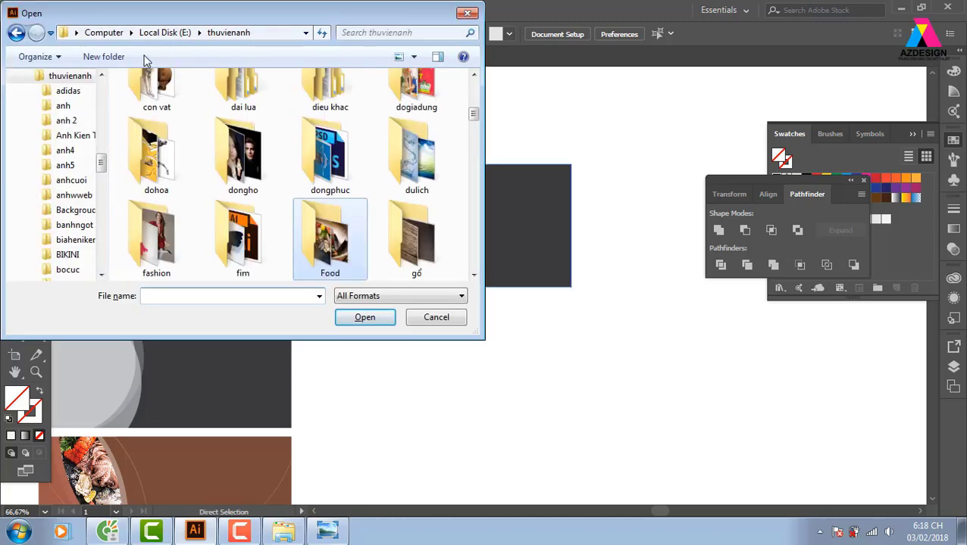
{"action": "left_click", "coordinate": [164, 32]}
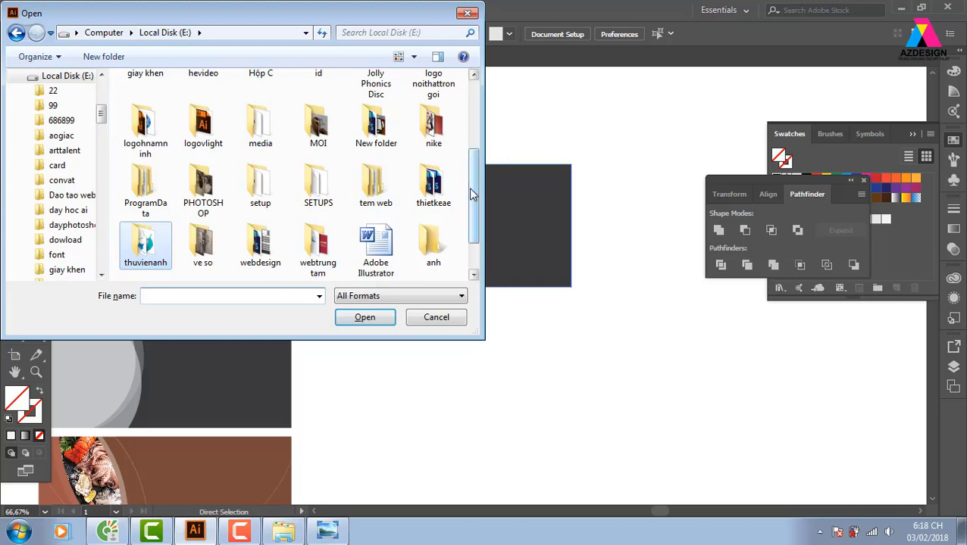
{"action": "left_click_drag", "start_coordinate": [470, 194], "coordinate": [483, 113]}
{"action": "double_click", "coordinate": [260, 143]}
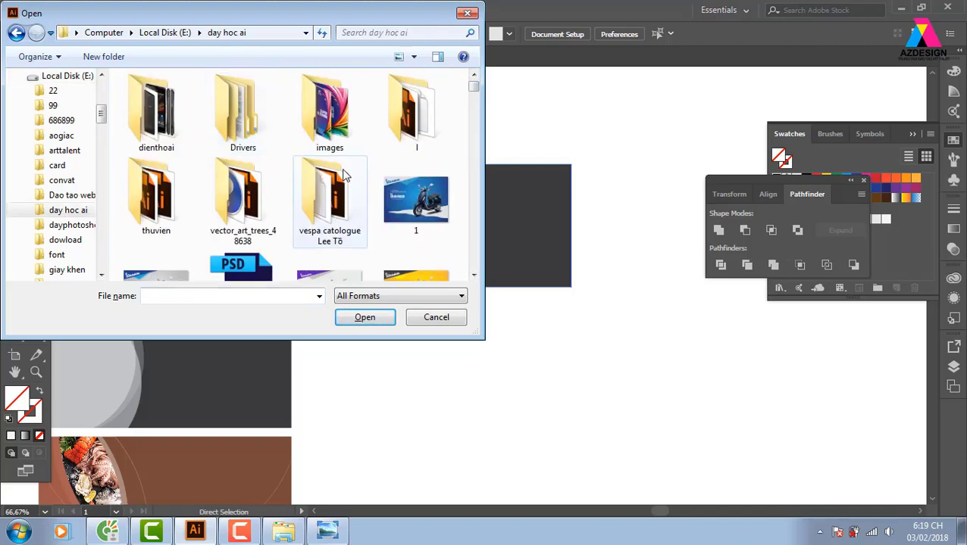
{"action": "scroll", "coordinate": [338, 217], "scroll_direction": "down", "scroll_amount": 5}
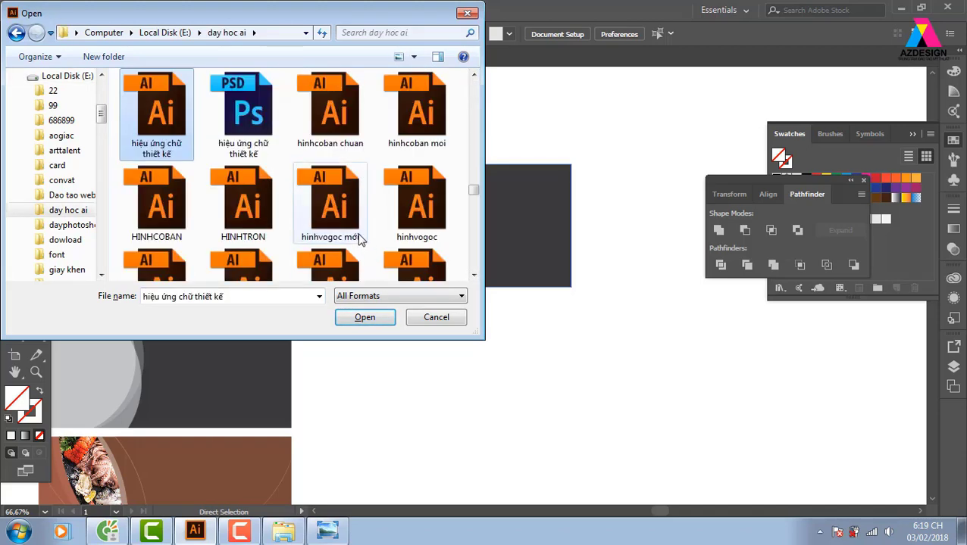
{"action": "left_click", "coordinate": [356, 235]}
{"action": "left_click", "coordinate": [441, 210], "text": "ctrl"}
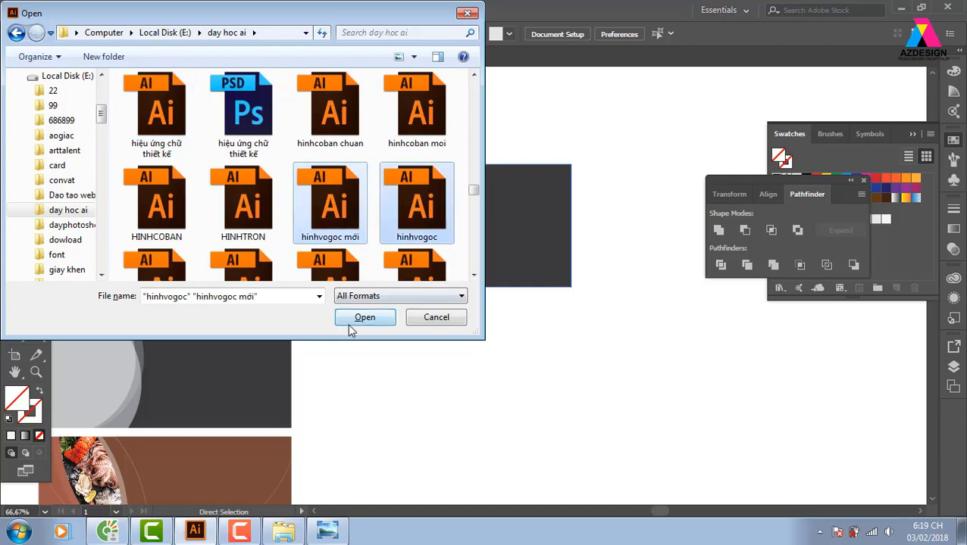
{"action": "left_click", "coordinate": [364, 317]}
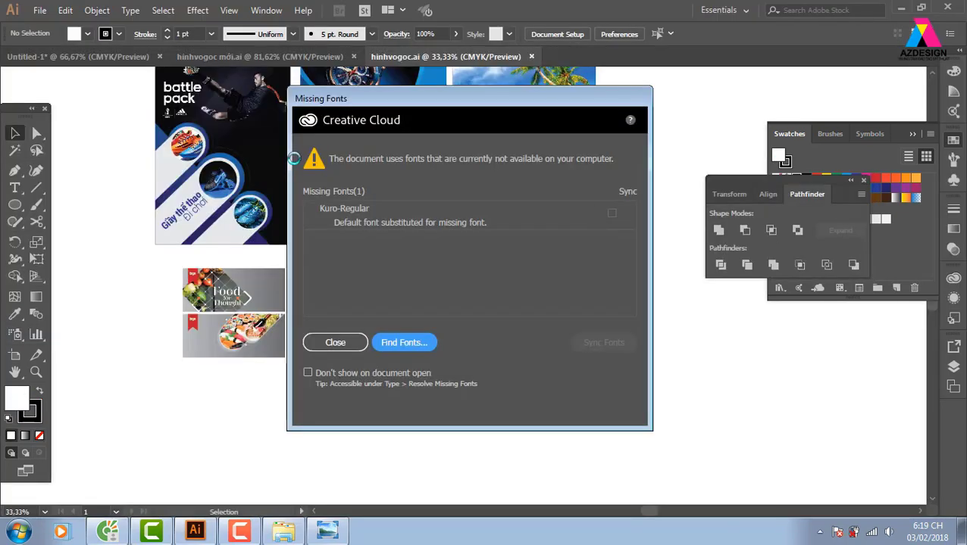
{"action": "left_click", "coordinate": [335, 342]}
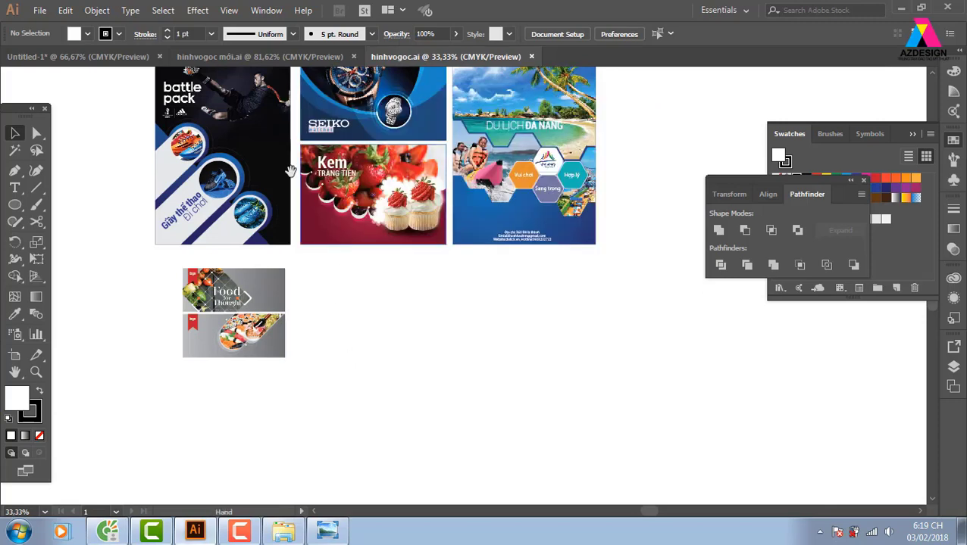
- Examine the poster and food banner layouts in hinhvogoc.ai up close and close that document
{"action": "scroll", "coordinate": [288, 169], "scroll_direction": "up", "scroll_amount": 3}
{"action": "key", "text": "z"}
{"action": "left_click_drag", "start_coordinate": [164, 115], "coordinate": [347, 365]}
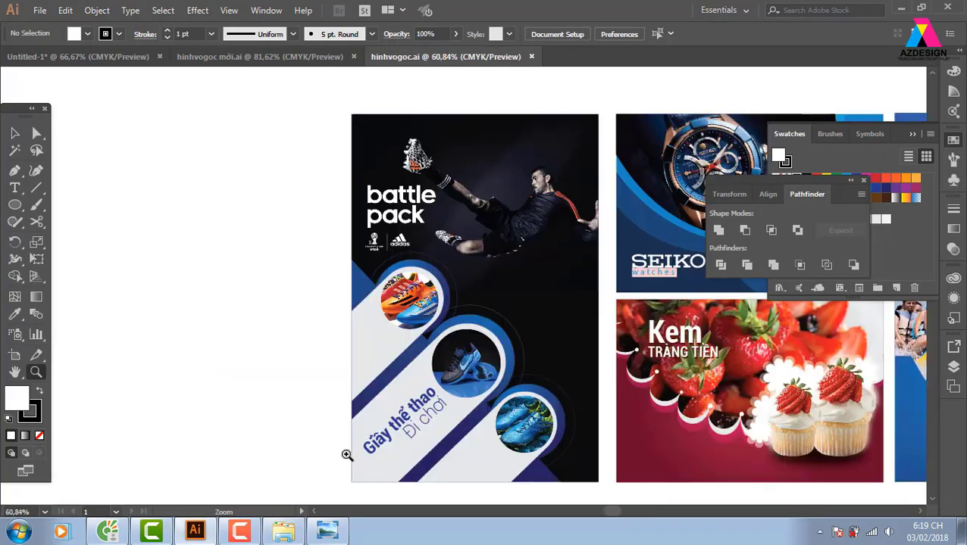
{"action": "left_click_drag", "start_coordinate": [530, 374], "coordinate": [112, 366]}
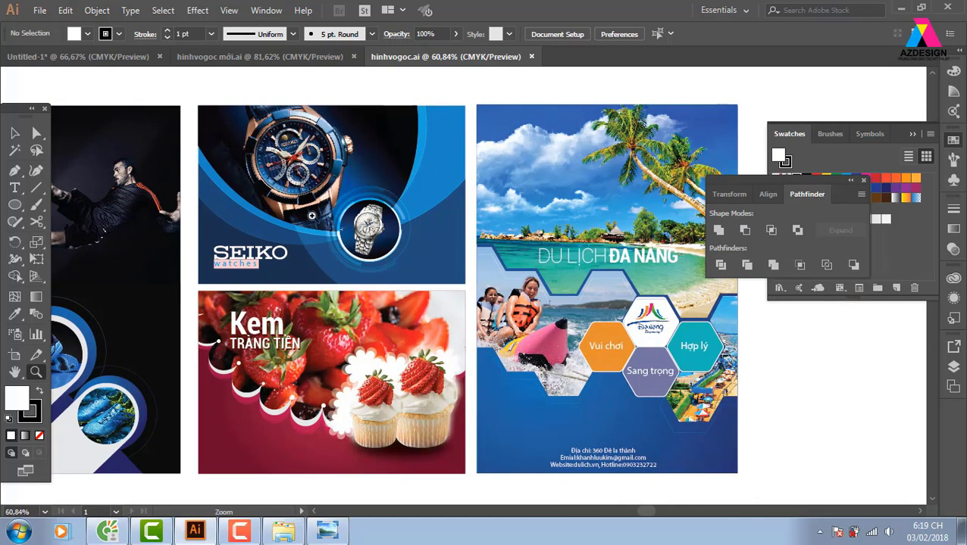
{"action": "scroll", "coordinate": [498, 350], "scroll_direction": "down", "scroll_amount": 10}
{"action": "scroll", "coordinate": [498, 350], "scroll_direction": "left", "scroll_amount": 7}
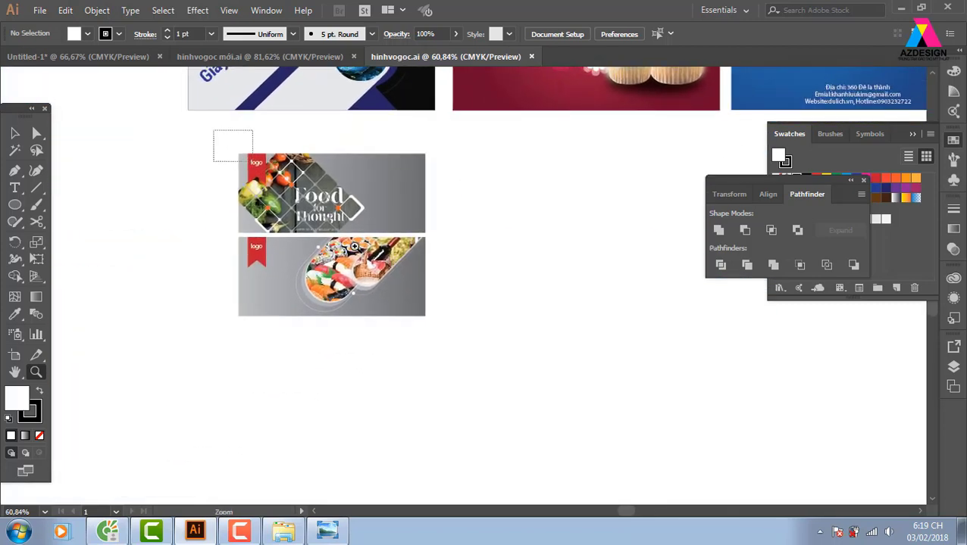
{"action": "left_click", "coordinate": [354, 246]}
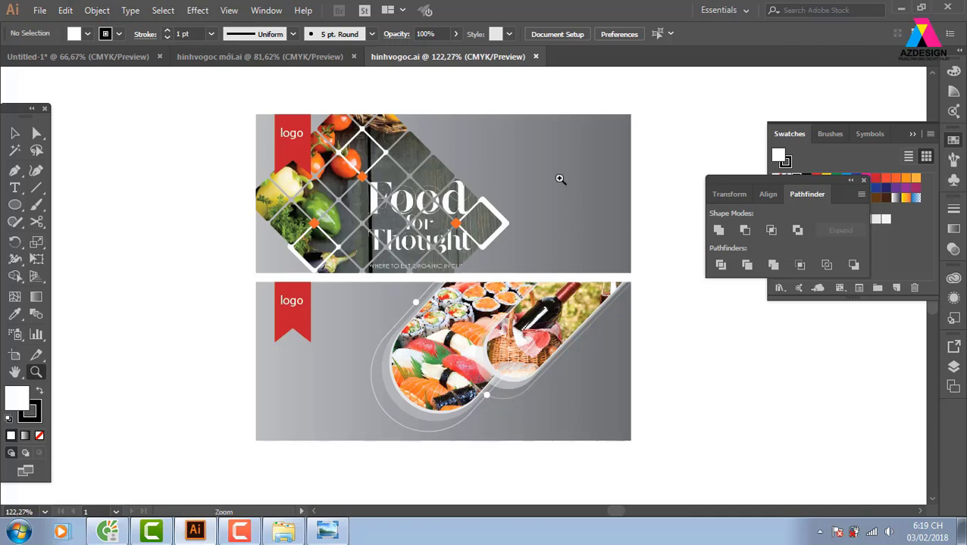
{"action": "left_click", "coordinate": [535, 56]}
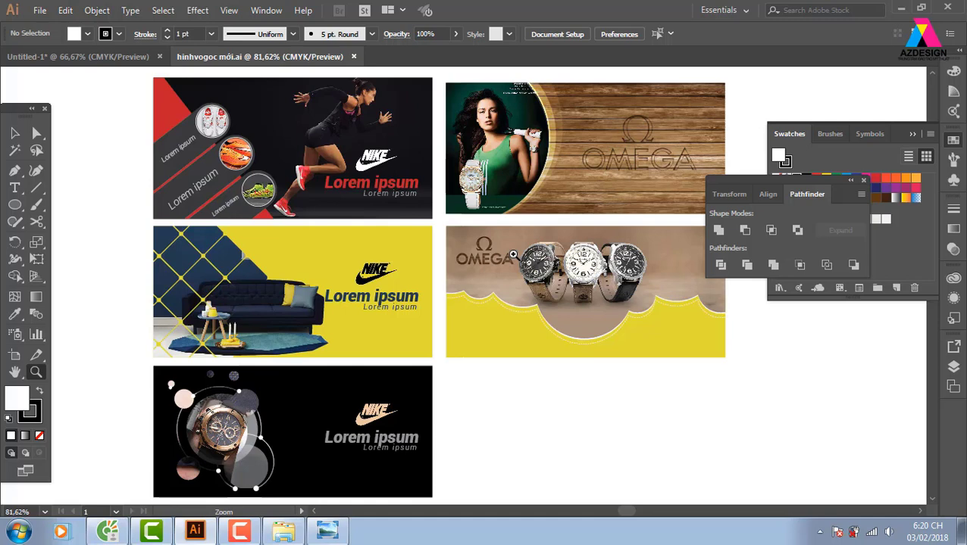
- Look over the Nike and Omega banner layouts in hinhvogoc mới.ai and close that document
{"action": "scroll", "coordinate": [289, 275], "scroll_direction": "down", "scroll_amount": 1}
{"action": "scroll", "coordinate": [289, 276], "scroll_direction": "right", "scroll_amount": 2}
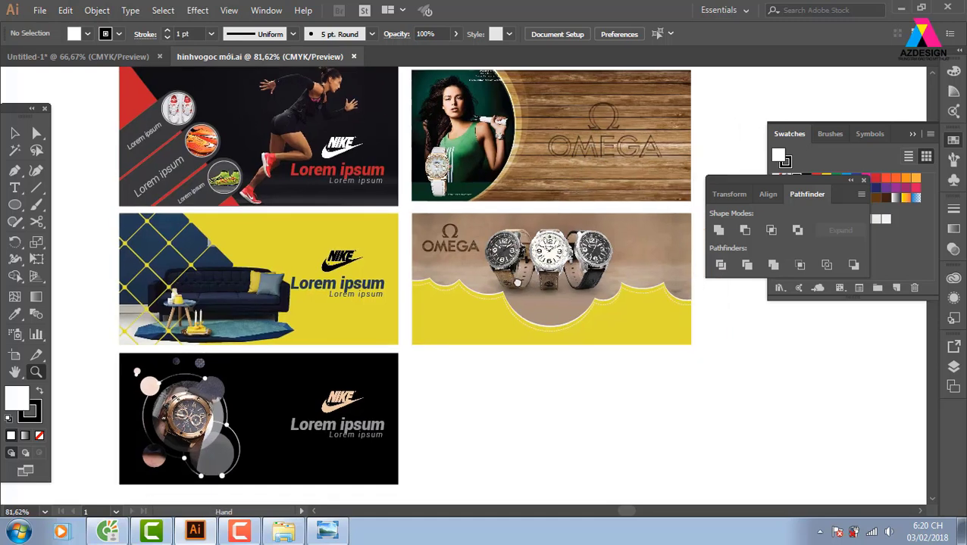
{"action": "left_click_drag", "start_coordinate": [397, 361], "coordinate": [384, 329]}
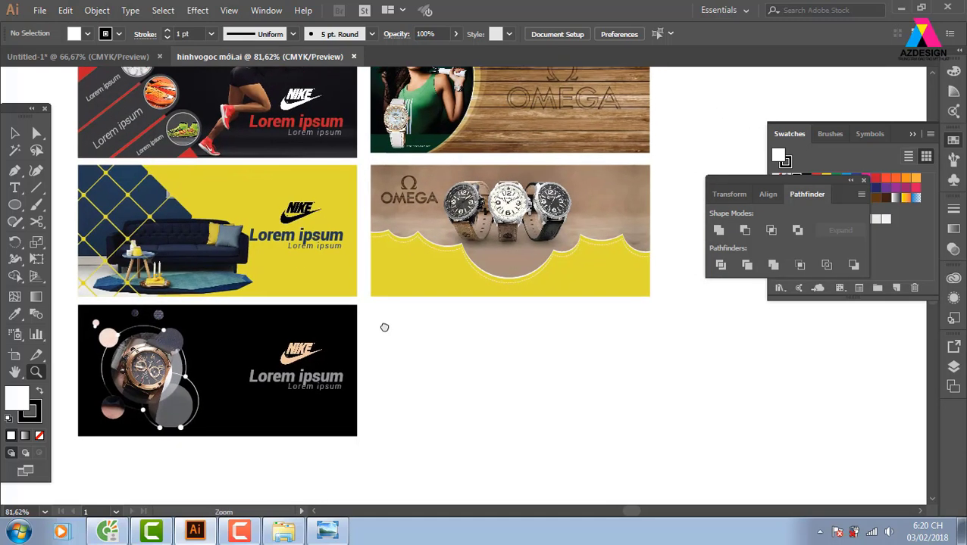
{"action": "left_click", "coordinate": [353, 57]}
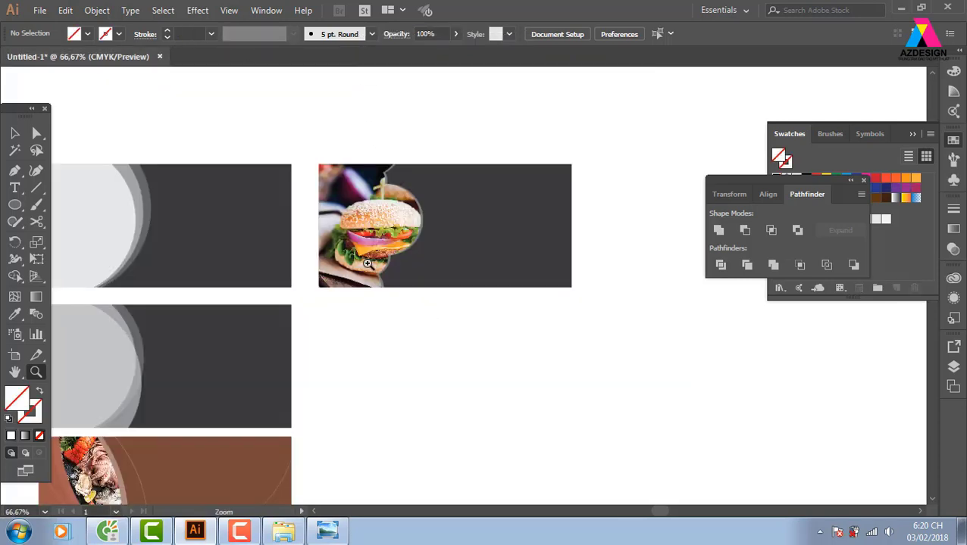
- Bring up the files in the day hoc ai folder for opening and select hinhcoban chuan, hinhcoban moi, HINHCOBAN and HINHTRON
{"action": "key", "text": "ctrl+o"}
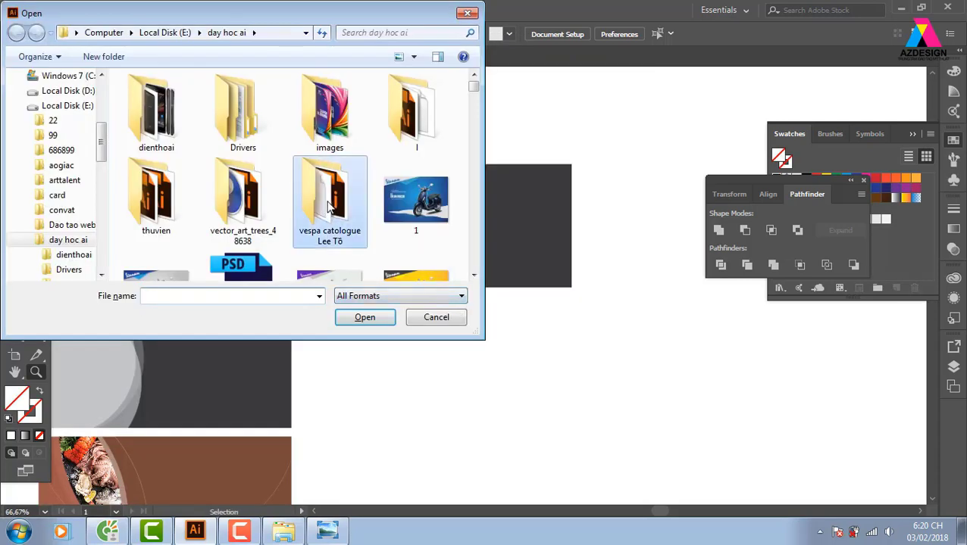
{"action": "key", "text": "h"}
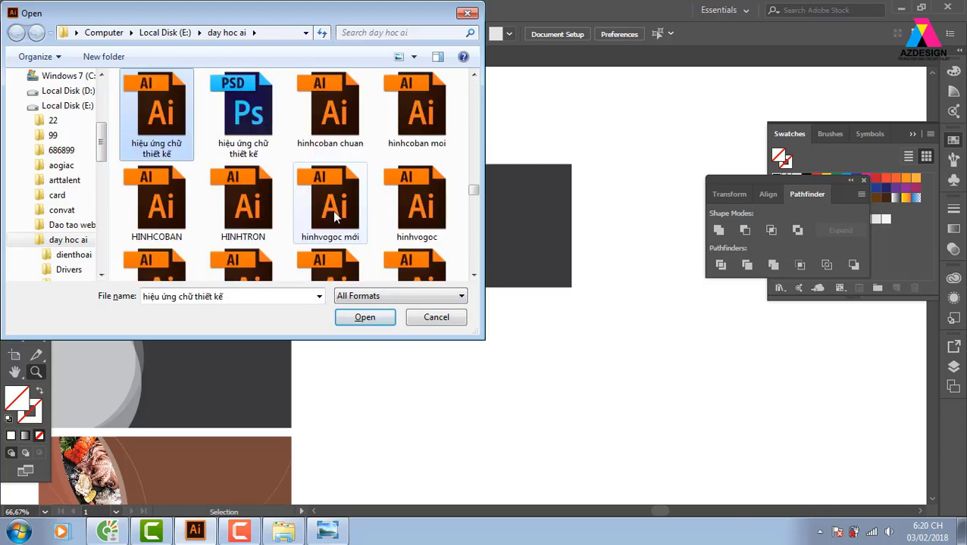
{"action": "type", "text": "hinhcoban chuan"}
{"action": "key", "text": "shift+Right"}
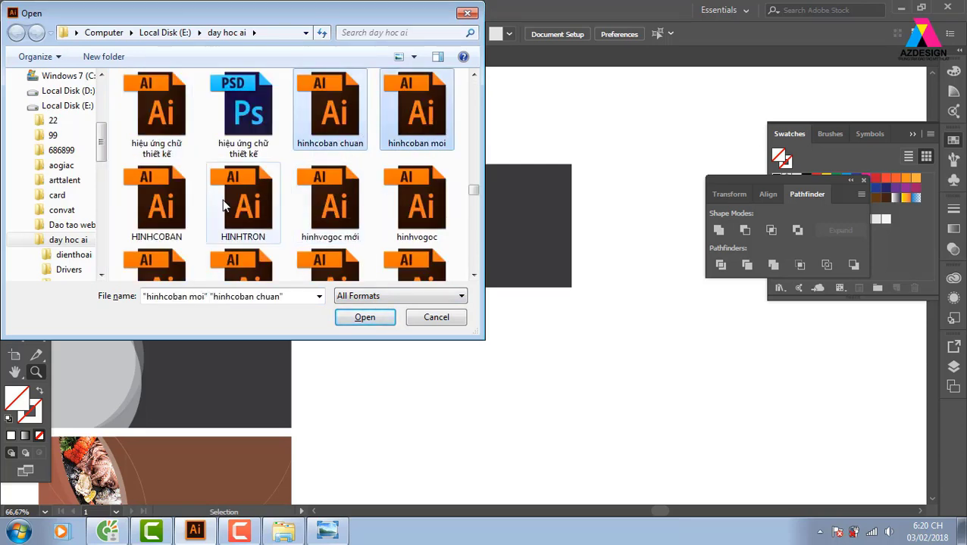
{"action": "key", "text": "shift+Right"}
{"action": "left_click", "coordinate": [239, 230], "text": "ctrl"}
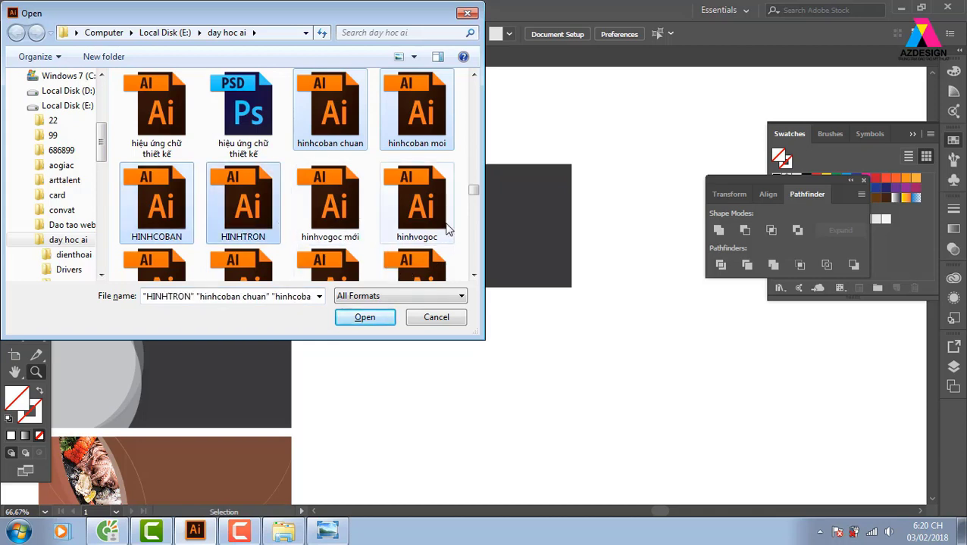
- Add hinhvuon, hinhvuong moi, HINHVUONG2, hinhvuong2 and hinhvuongchuan to the file selection and open all the selected files
{"action": "left_click_drag", "start_coordinate": [474, 192], "coordinate": [475, 201]}
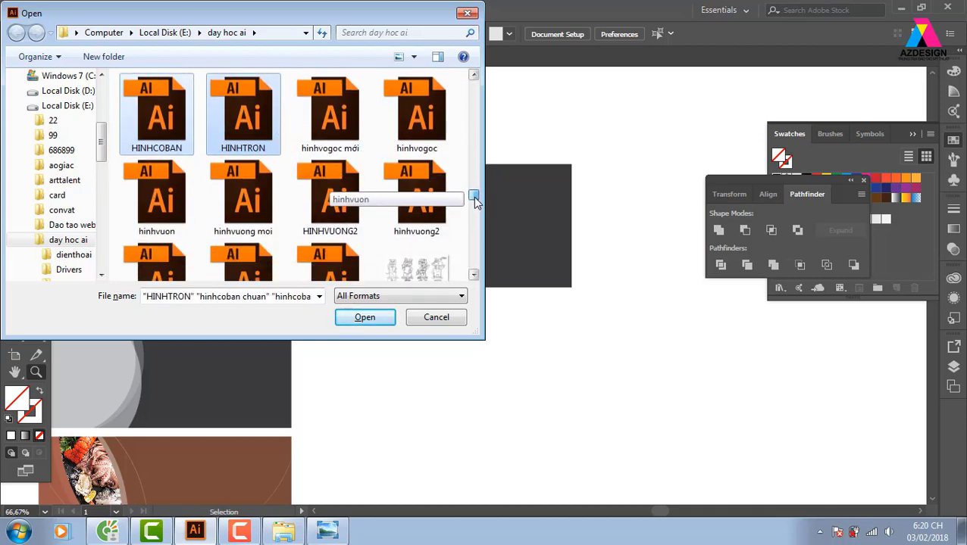
{"action": "left_click", "coordinate": [235, 220], "text": "ctrl"}
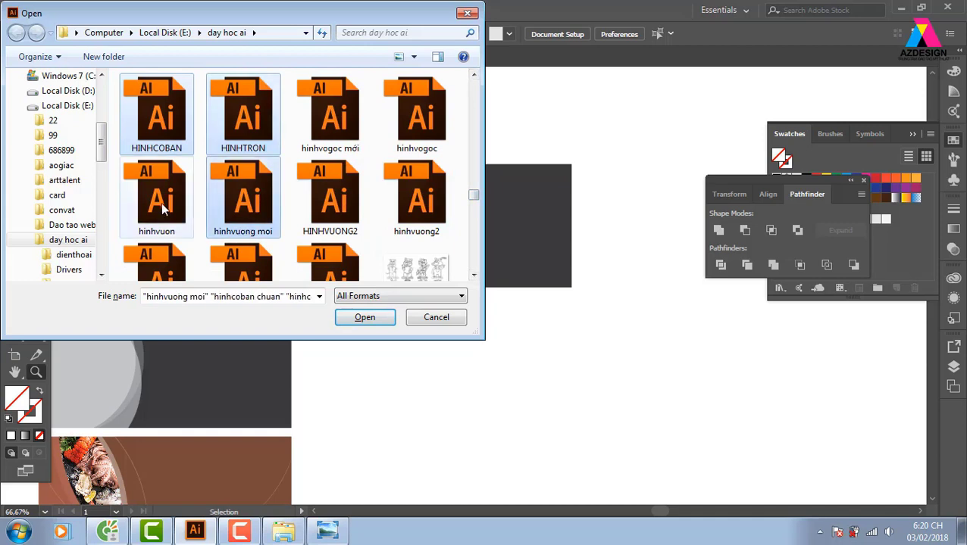
{"action": "left_click", "coordinate": [163, 206], "text": "ctrl"}
{"action": "left_click", "coordinate": [350, 215], "text": "ctrl"}
{"action": "left_click", "coordinate": [424, 209], "text": "ctrl"}
{"action": "scroll", "coordinate": [478, 210], "scroll_direction": "down", "scroll_amount": 2}
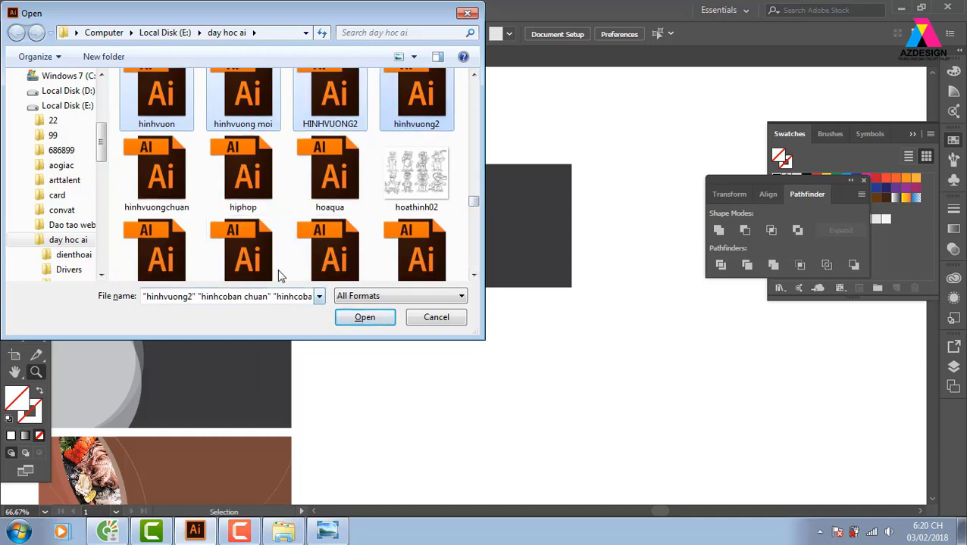
{"action": "left_click", "coordinate": [163, 178], "text": "ctrl"}
{"action": "left_click", "coordinate": [367, 318]}
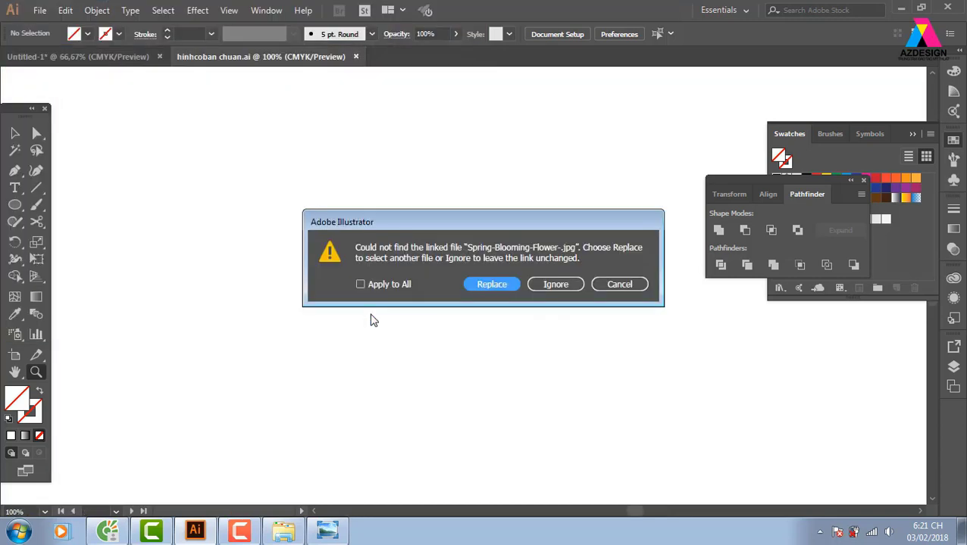
- Ignore the missing linked images, including Spring-Blooming-Flower-.jpg and Banner-General-1b.jpg, and apply that choice to all remaining ones
{"action": "left_click", "coordinate": [572, 289]}
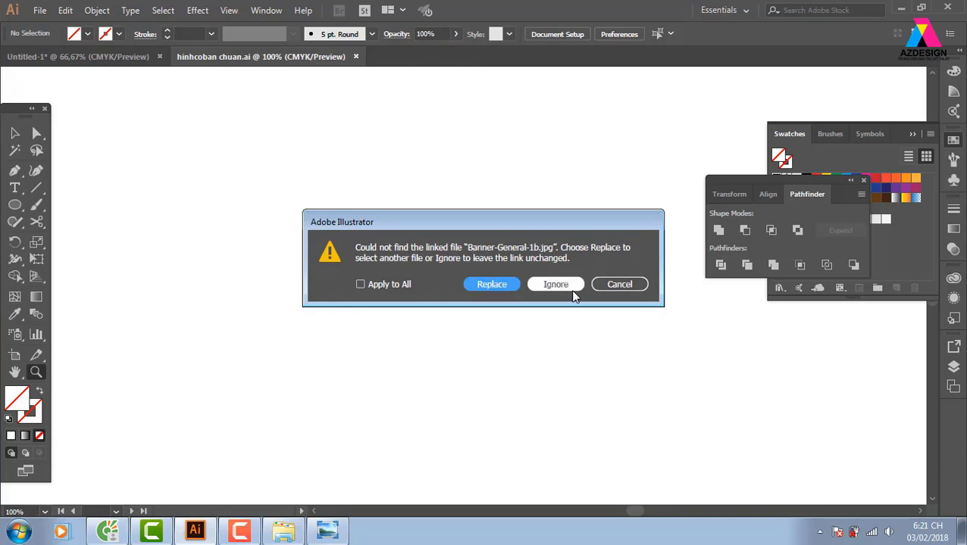
{"action": "left_click", "coordinate": [572, 292]}
{"action": "left_click", "coordinate": [572, 292]}
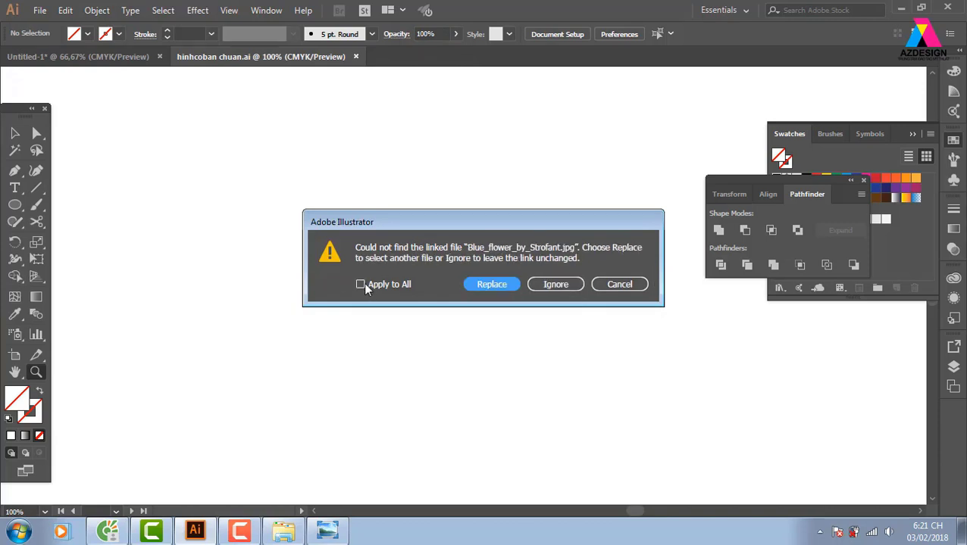
{"action": "left_click", "coordinate": [361, 284]}
{"action": "left_click", "coordinate": [555, 291]}
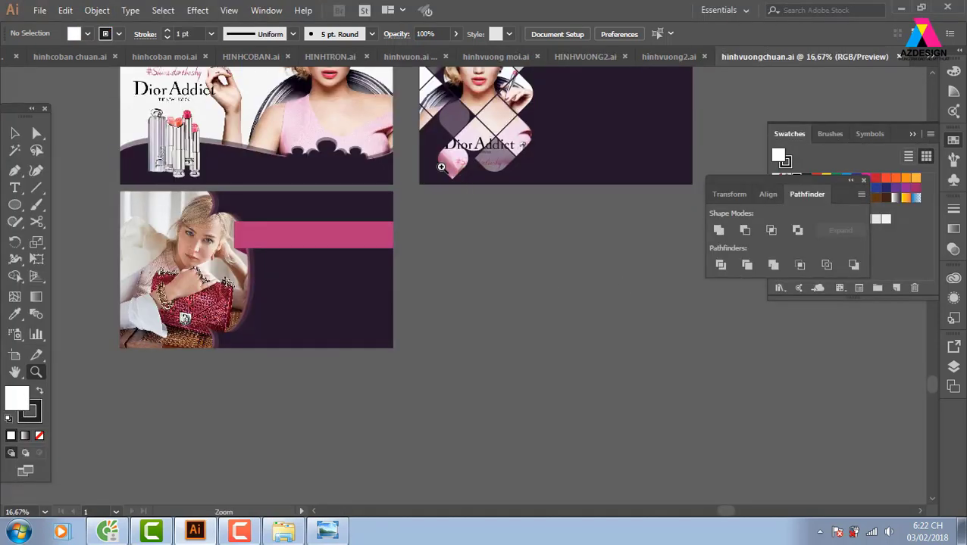
- In hinhvuongchuan.ai, enter the opacity mask of the Dior Addict photo cut into diamonds and select the diamond below the neck
{"action": "left_click_drag", "start_coordinate": [404, 141], "coordinate": [415, 315]}
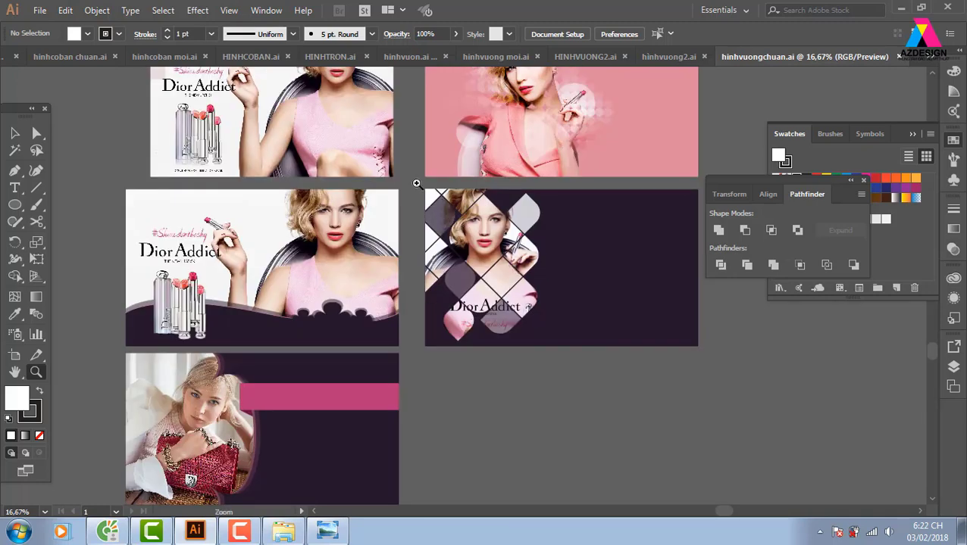
{"action": "left_click_drag", "start_coordinate": [417, 181], "coordinate": [572, 349]}
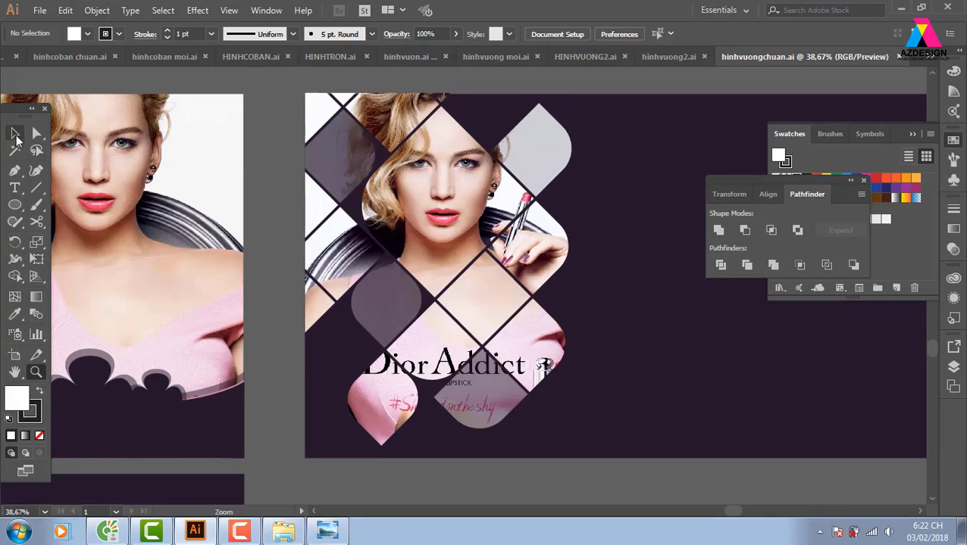
{"action": "left_click", "coordinate": [15, 134]}
{"action": "left_click", "coordinate": [481, 295]}
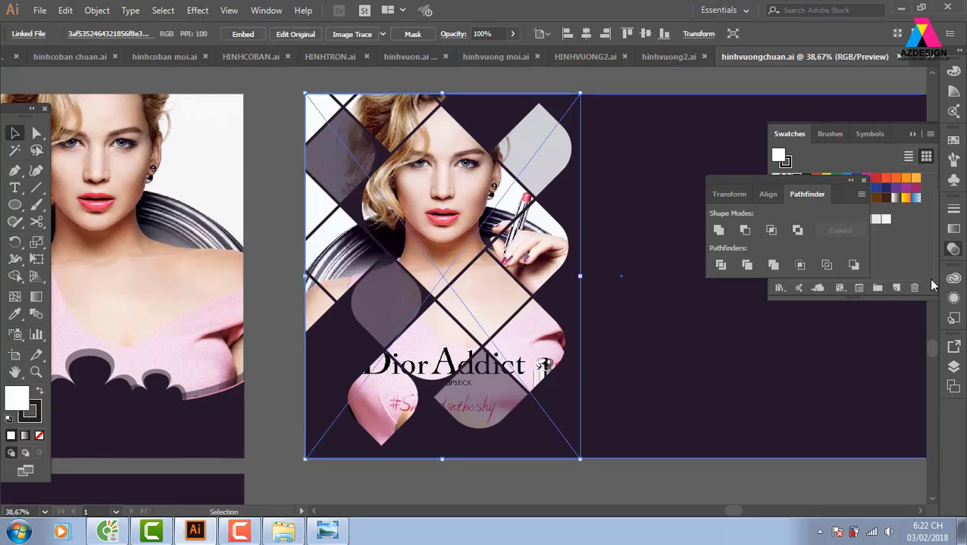
{"action": "left_click", "coordinate": [953, 278]}
{"action": "left_click", "coordinate": [854, 262]}
{"action": "left_click", "coordinate": [497, 321]}
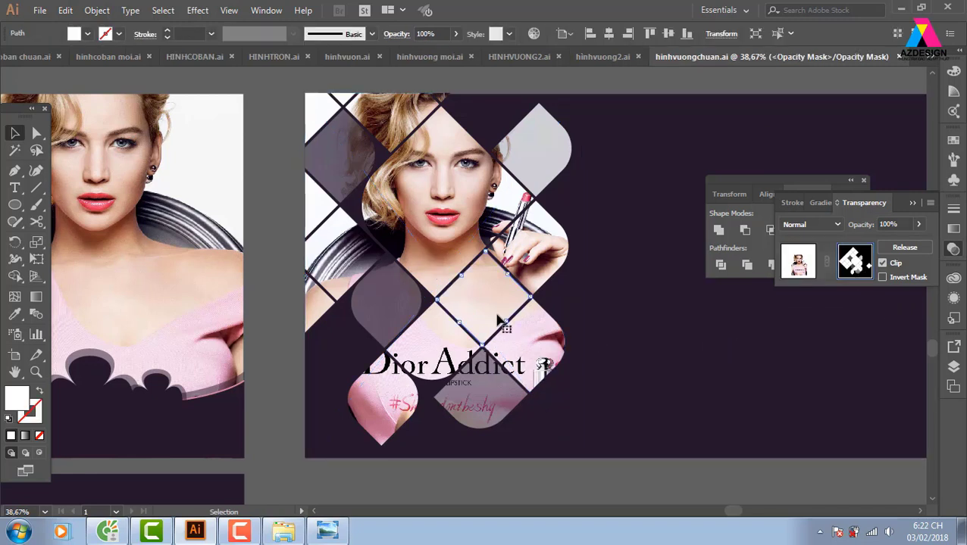
- Round the diamond below the neck inside the opacity mask using its live corners, then select the separate diamond on the empty dark area
{"action": "left_click", "coordinate": [35, 136]}
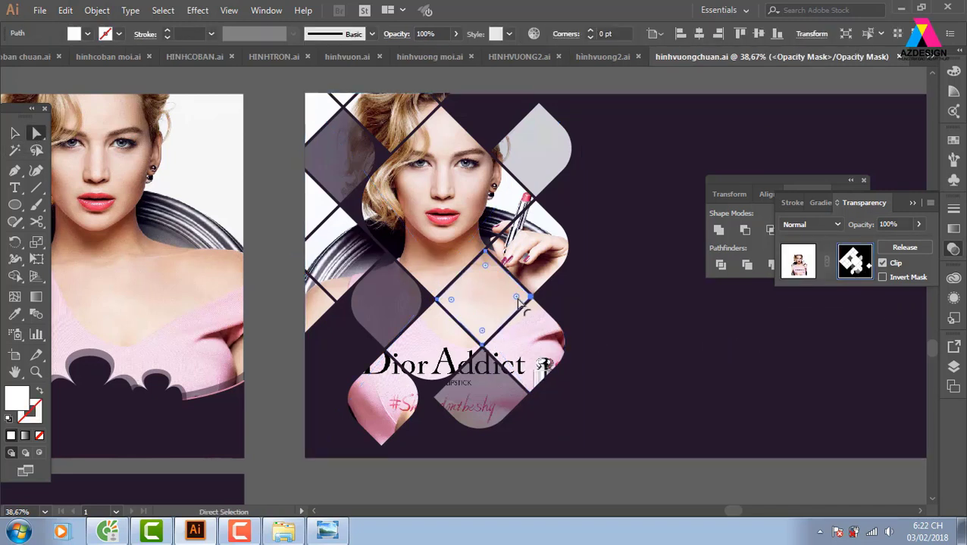
{"action": "left_click_drag", "start_coordinate": [519, 302], "coordinate": [488, 307]}
{"action": "left_click", "coordinate": [681, 309]}
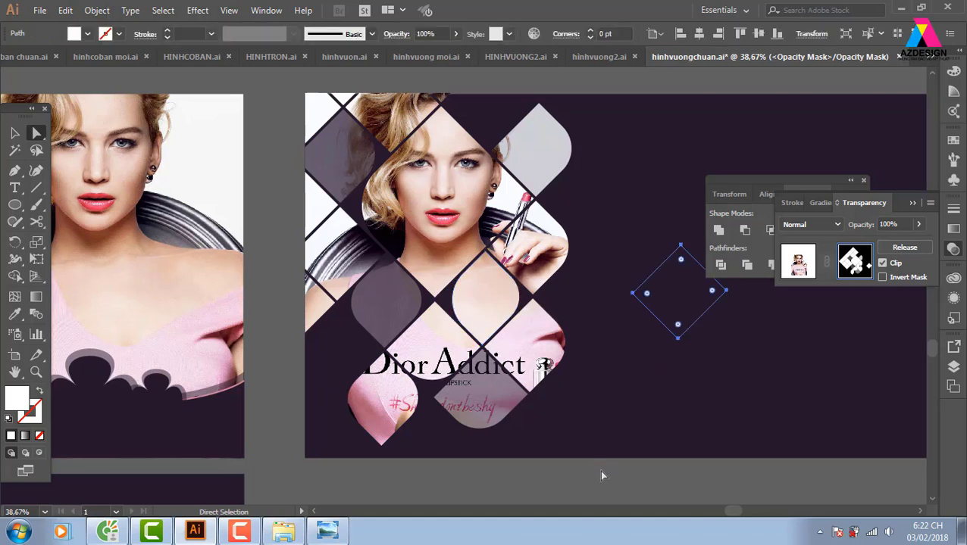
{"action": "key", "text": "v"}
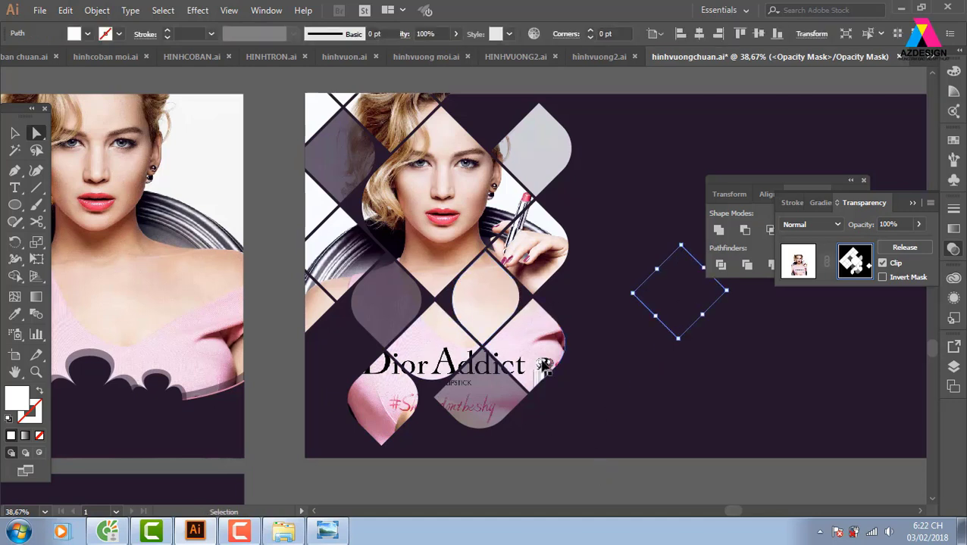
{"action": "key", "text": "a"}
- Look over the other Dior banner layouts in hinhvuongchuan.ai and close the document without saving changes
{"action": "key", "text": "ctrl+minus"}
{"action": "key", "text": "ctrl+minus"}
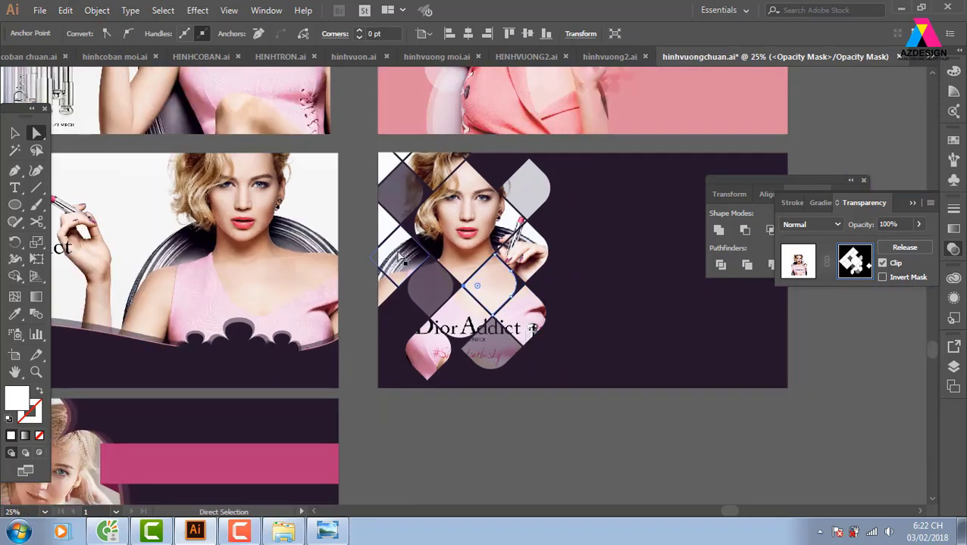
{"action": "left_click_drag", "start_coordinate": [357, 303], "coordinate": [592, 285]}
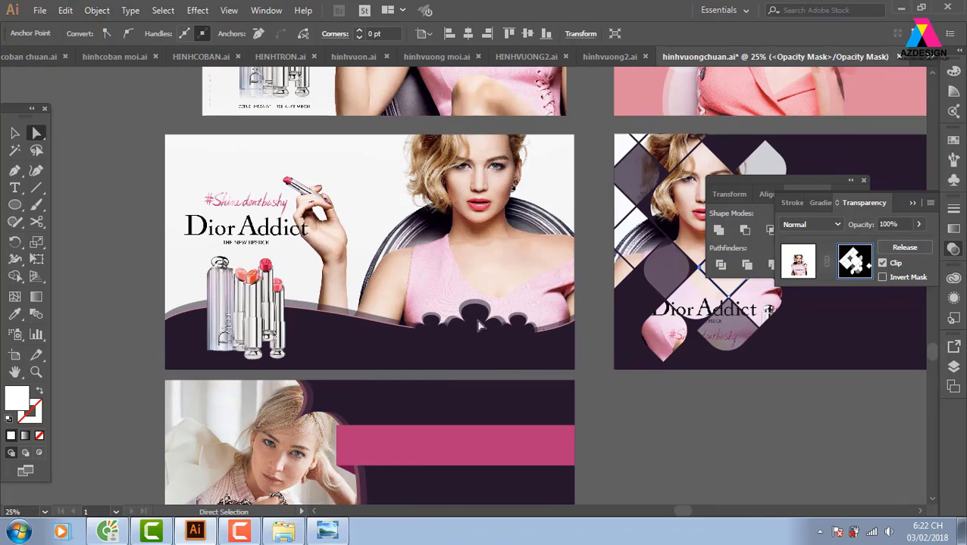
{"action": "left_click_drag", "start_coordinate": [496, 200], "coordinate": [311, 425]}
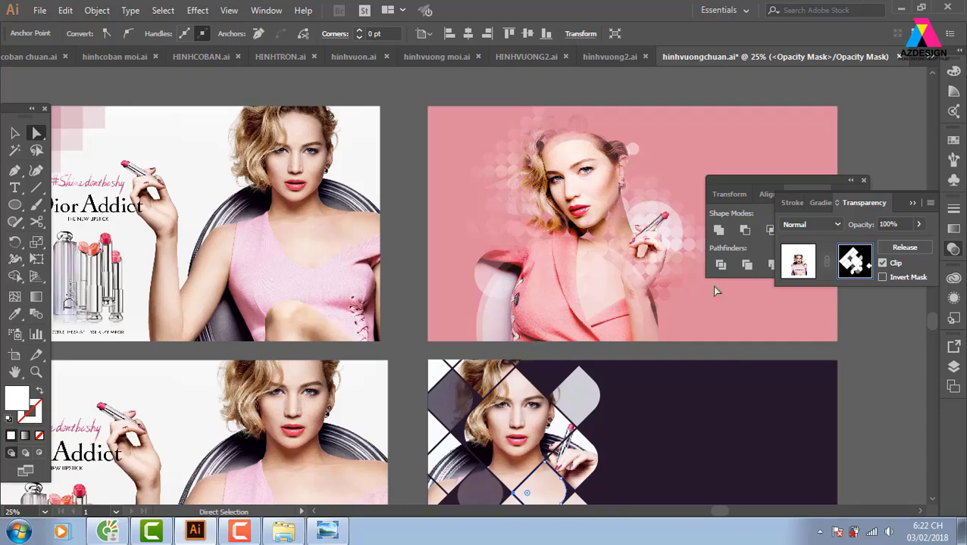
{"action": "scroll", "coordinate": [470, 307], "scroll_direction": "down", "scroll_amount": 10}
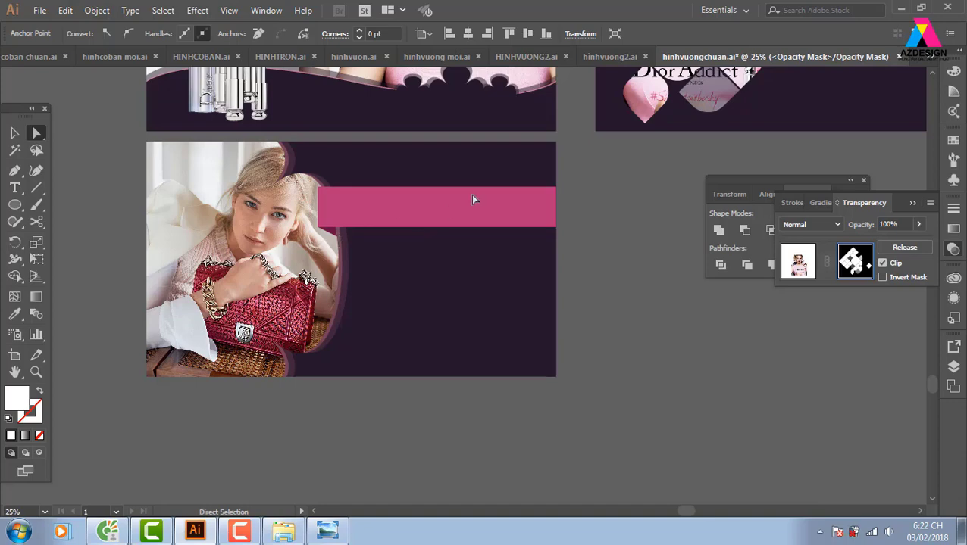
{"action": "left_click", "coordinate": [899, 56]}
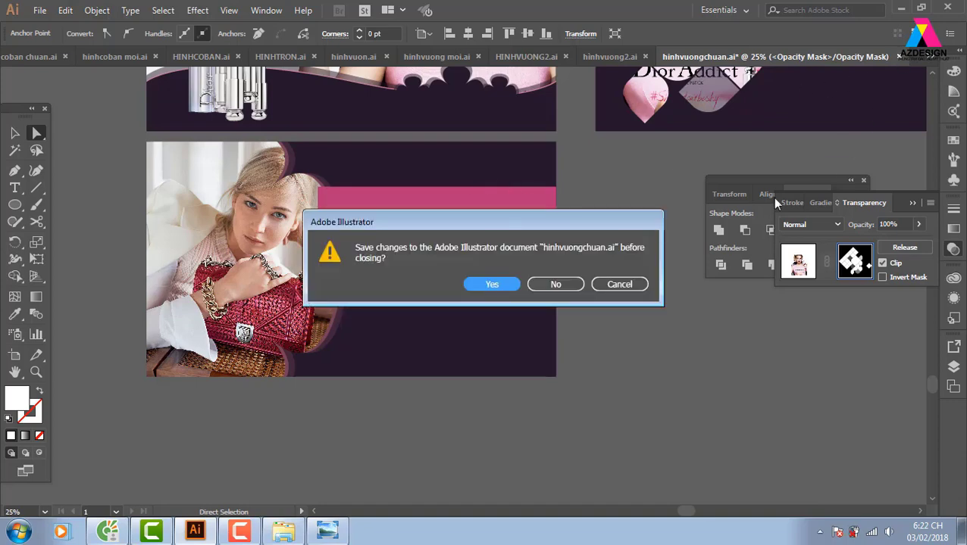
{"action": "left_click", "coordinate": [557, 289]}
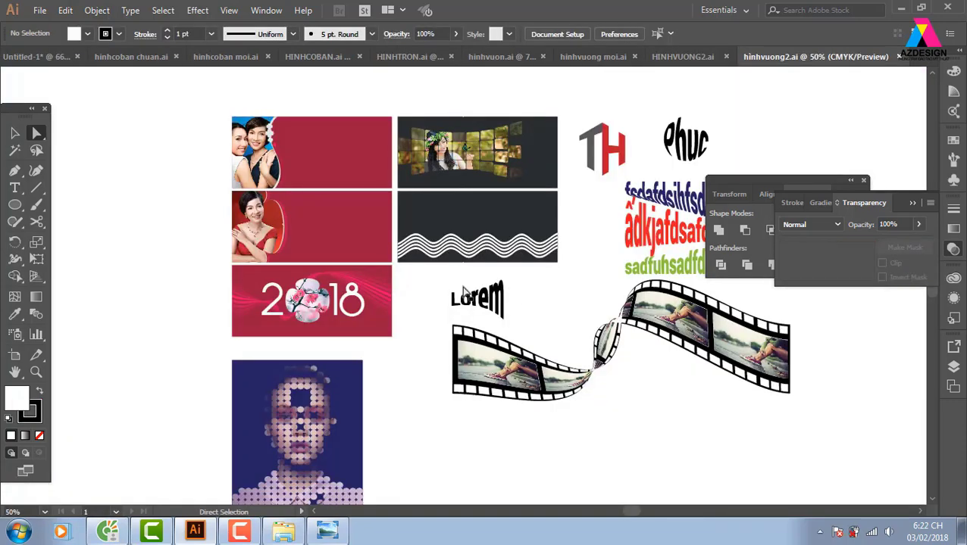
- Examine the clipped-photo cards, dotted portrait, film strip, curved photo grid and warped lettering in hinhvuong2.ai, and close the document
{"action": "scroll", "coordinate": [352, 268], "scroll_direction": "up", "scroll_amount": 1}
{"action": "key", "text": "z"}
{"action": "left_click_drag", "start_coordinate": [287, 185], "coordinate": [406, 235]}
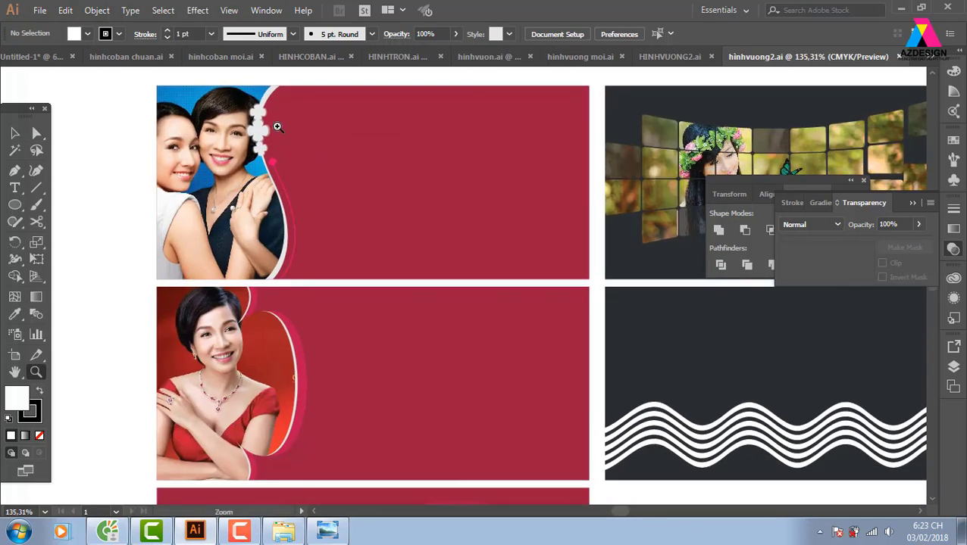
{"action": "scroll", "coordinate": [228, 188], "scroll_direction": "down", "scroll_amount": 3}
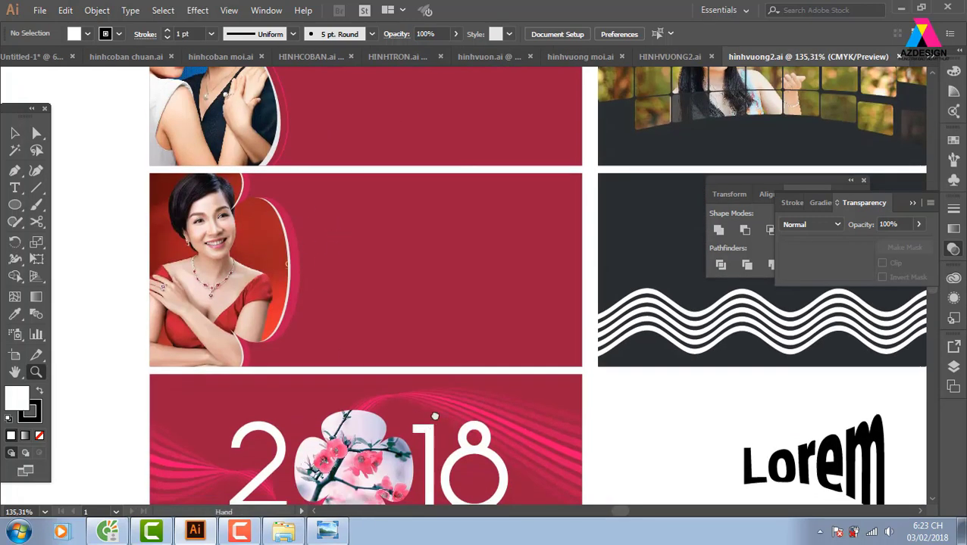
{"action": "scroll", "coordinate": [435, 416], "scroll_direction": "down", "scroll_amount": 5}
{"action": "scroll", "coordinate": [392, 219], "scroll_direction": "down", "scroll_amount": 5}
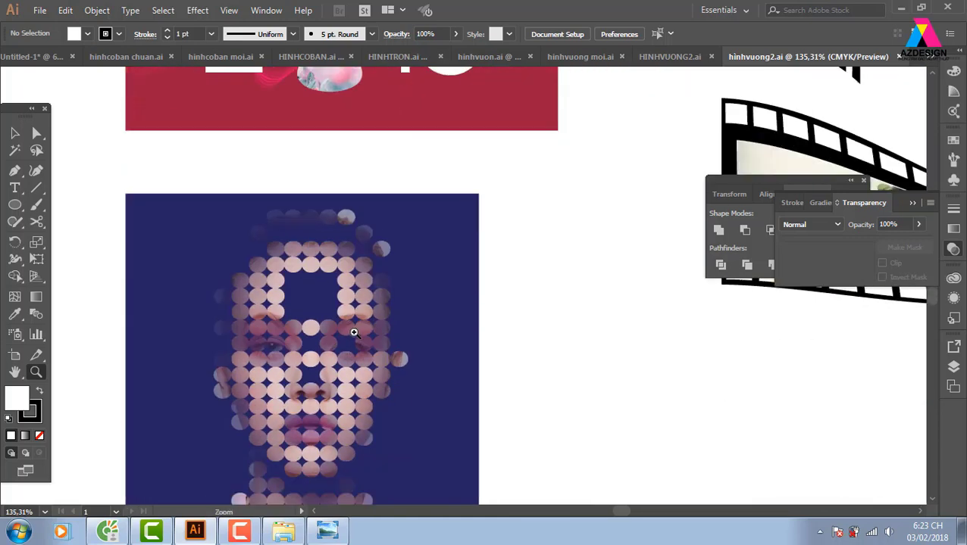
{"action": "scroll", "coordinate": [351, 335], "scroll_direction": "right", "scroll_amount": 10}
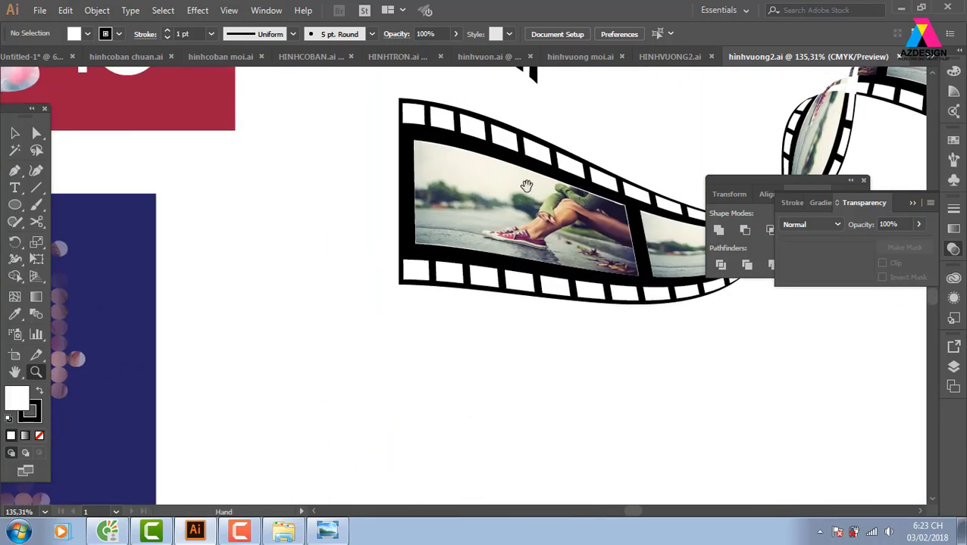
{"action": "scroll", "coordinate": [533, 274], "scroll_direction": "up", "scroll_amount": 7}
{"action": "scroll", "coordinate": [532, 274], "scroll_direction": "left", "scroll_amount": 4}
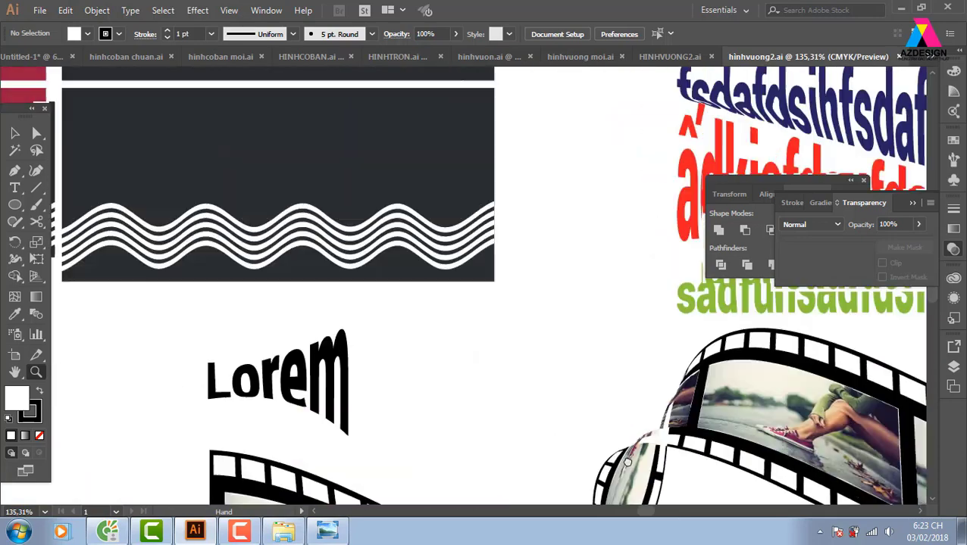
{"action": "scroll", "coordinate": [572, 398], "scroll_direction": "up", "scroll_amount": 5}
{"action": "scroll", "coordinate": [572, 398], "scroll_direction": "left", "scroll_amount": 1}
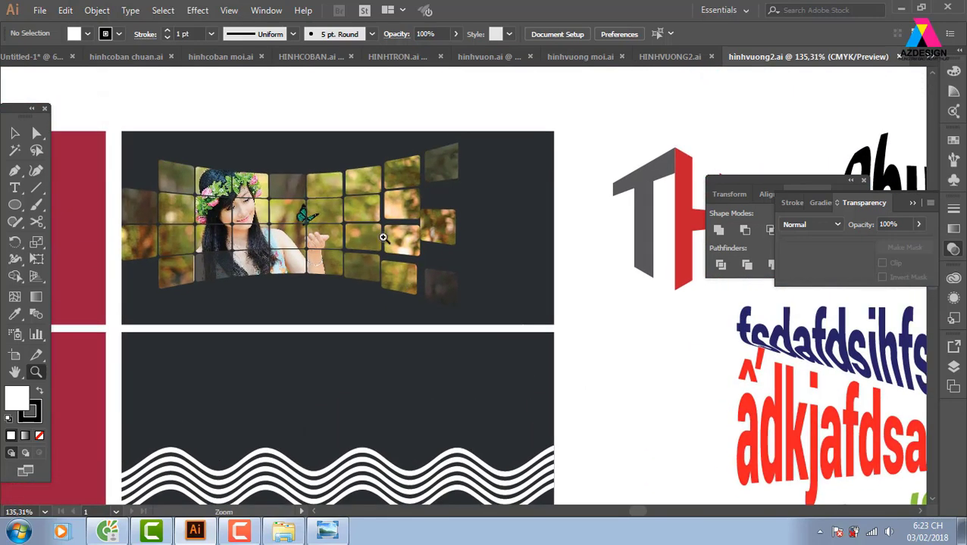
{"action": "scroll", "coordinate": [488, 245], "scroll_direction": "right", "scroll_amount": 10}
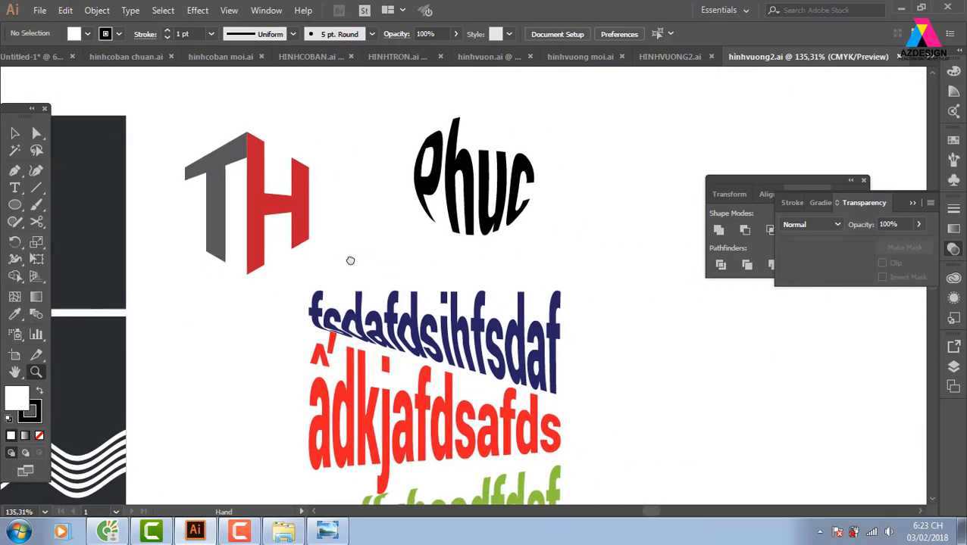
{"action": "left_click", "coordinate": [899, 58]}
- Close HINHVUONG2.ai, then examine the striped portrait card and the diagonally cut children's photo in hinhvuong moi.ai
{"action": "left_click_drag", "start_coordinate": [358, 211], "coordinate": [416, 187]}
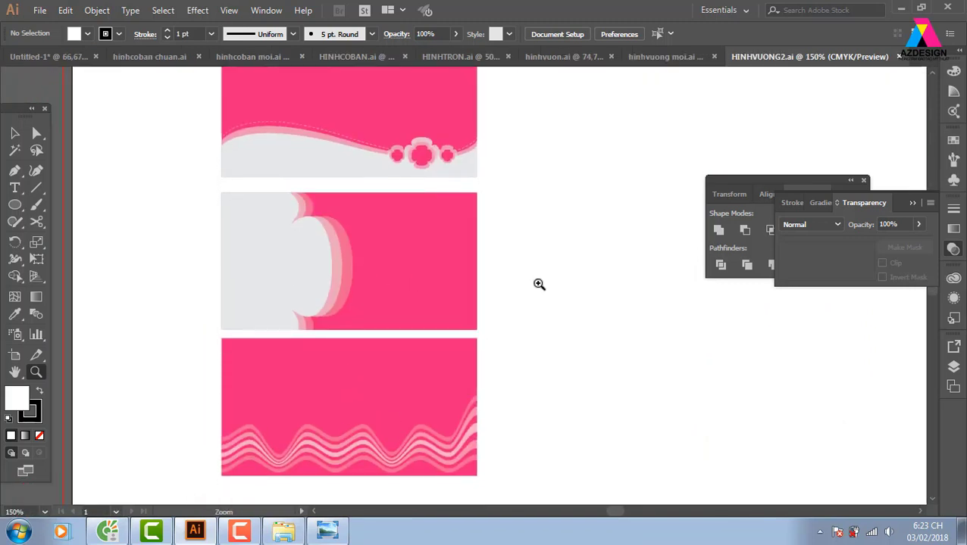
{"action": "left_click", "coordinate": [899, 57]}
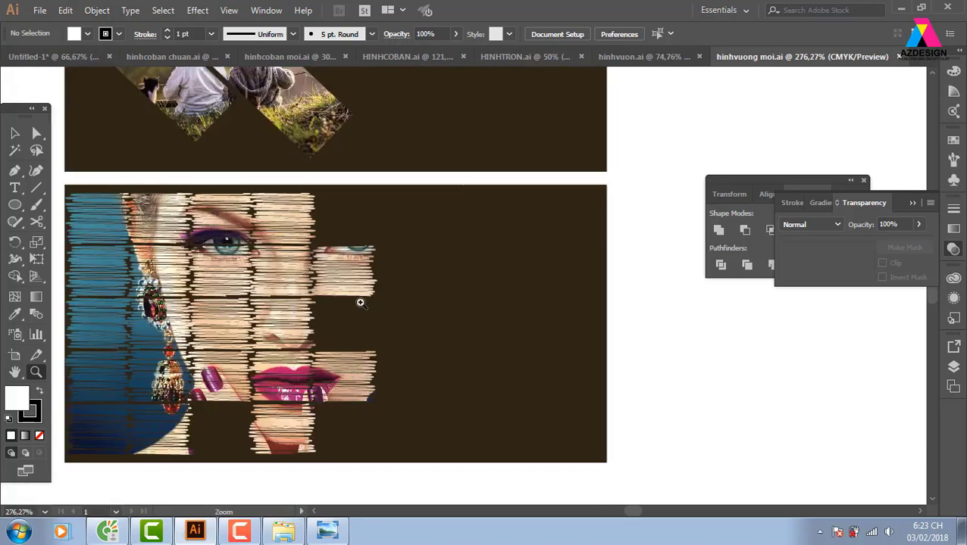
{"action": "left_click_drag", "start_coordinate": [359, 302], "coordinate": [484, 348]}
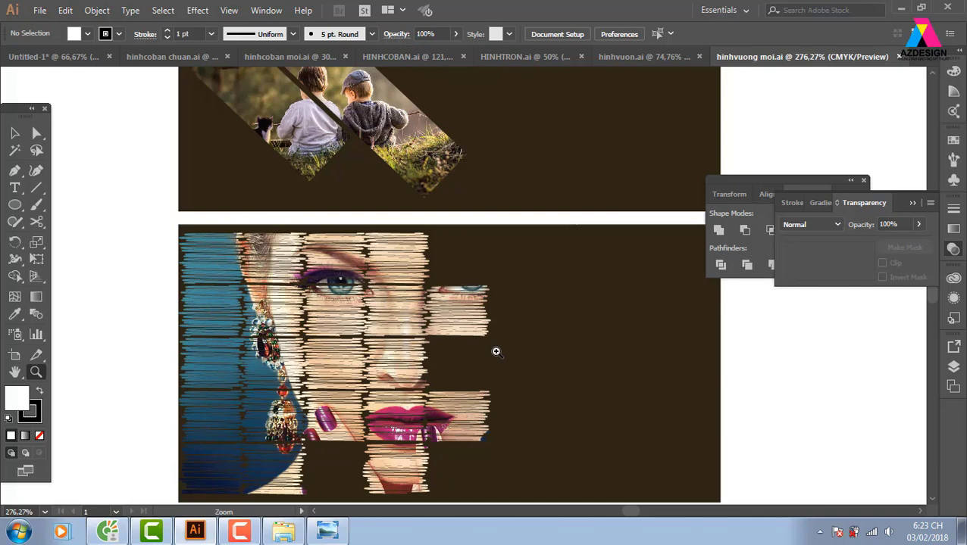
{"action": "left_click_drag", "start_coordinate": [496, 351], "coordinate": [501, 307]}
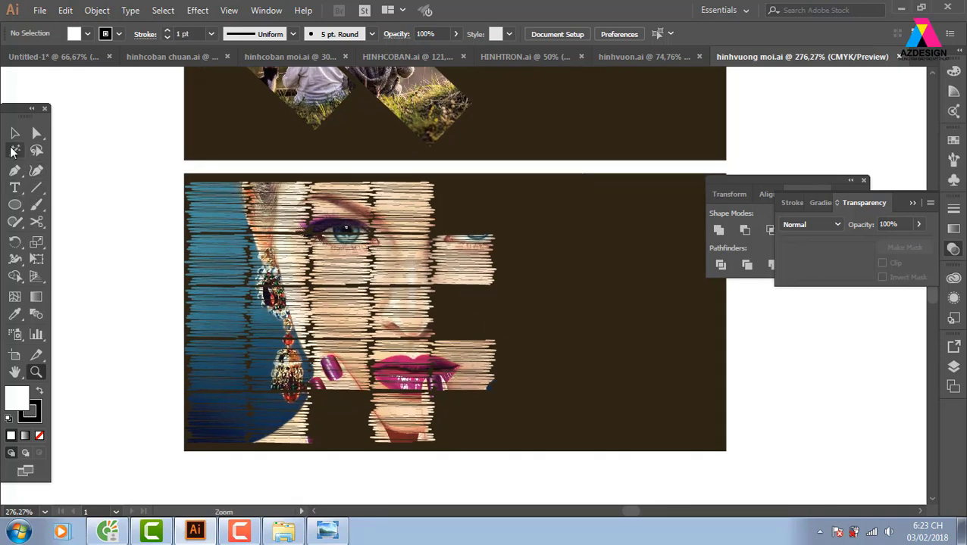
{"action": "left_click", "coordinate": [15, 134]}
{"action": "scroll", "coordinate": [317, 150], "scroll_direction": "up", "scroll_amount": 3}
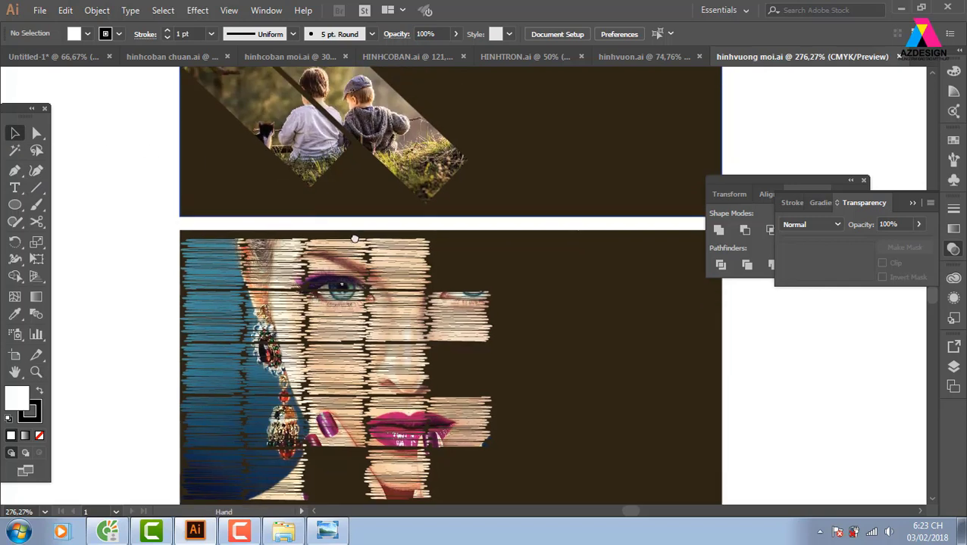
{"action": "left_click", "coordinate": [390, 199]}
{"action": "key", "text": "ctrl+z"}
{"action": "scroll", "coordinate": [484, 263], "scroll_direction": "up", "scroll_amount": 2}
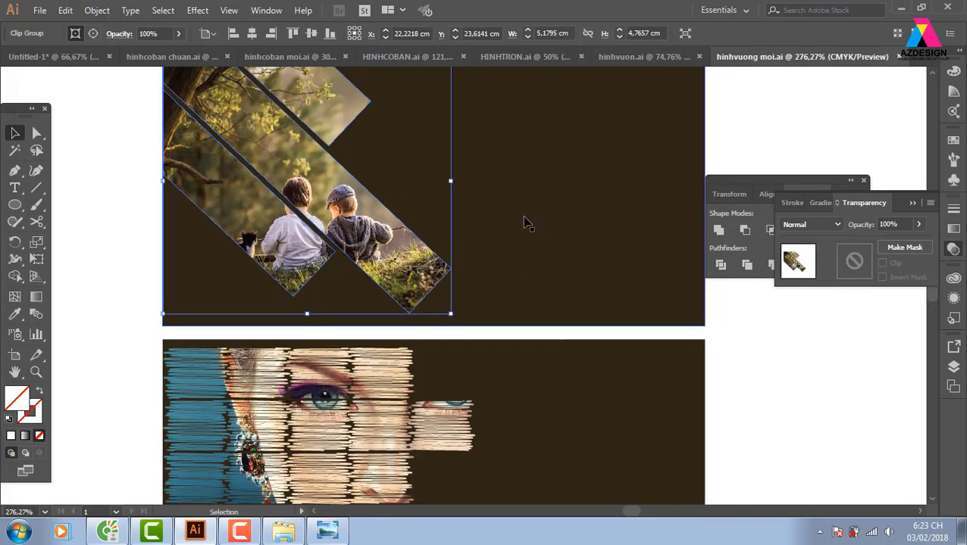
{"action": "scroll", "coordinate": [528, 222], "scroll_direction": "down", "scroll_amount": 3}
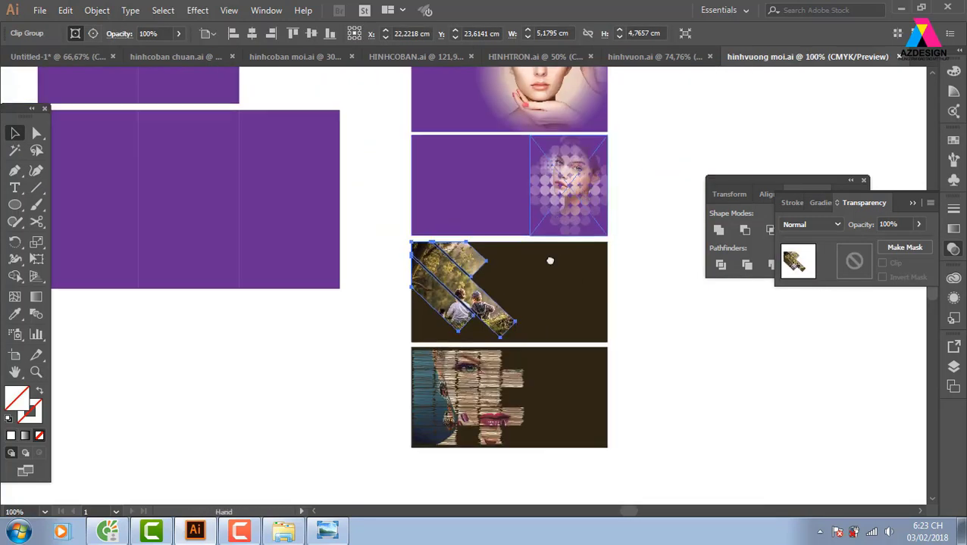
{"action": "left_click_drag", "start_coordinate": [548, 261], "coordinate": [516, 81]}
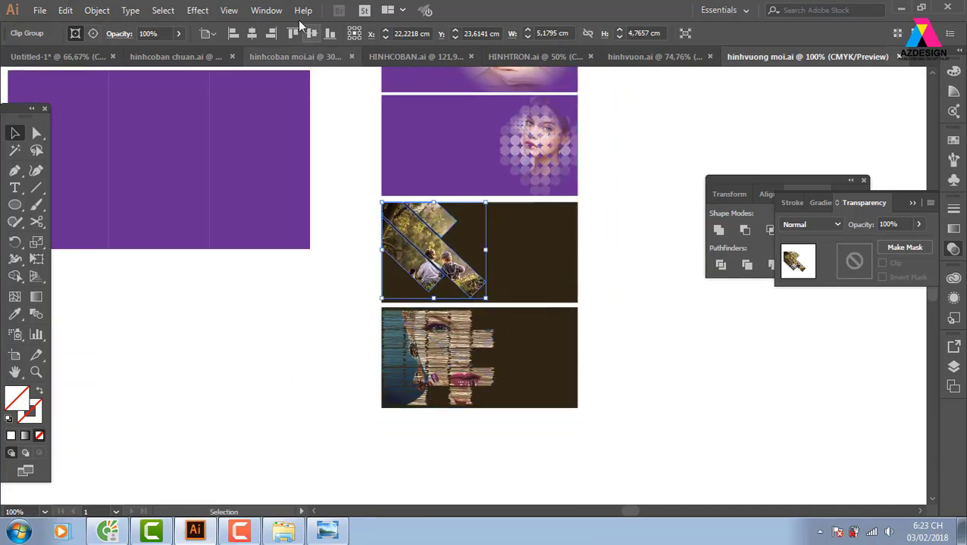
- Switch to hinhcoban chuan.ai and dismiss the missing font dialogs without replacing any font
{"action": "left_click", "coordinate": [190, 58]}
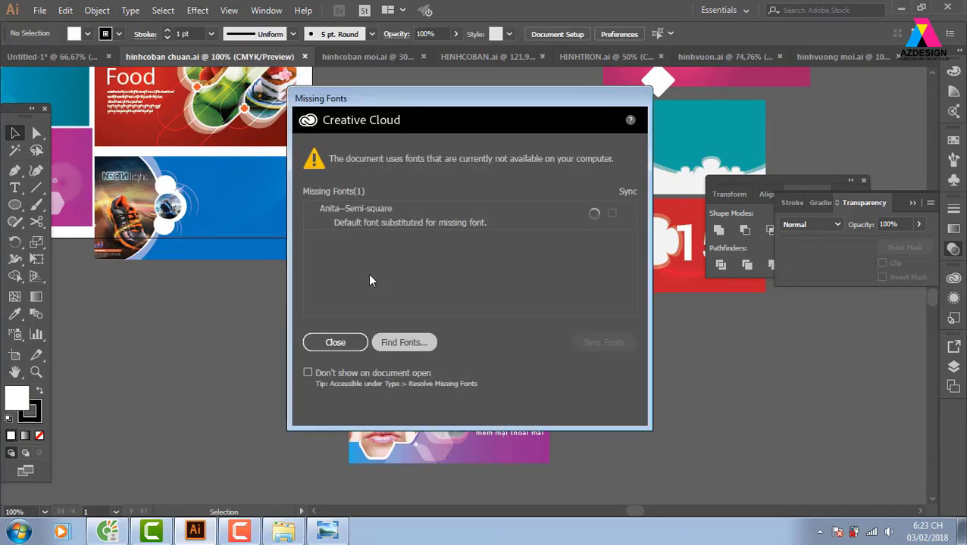
{"action": "left_click", "coordinate": [378, 343]}
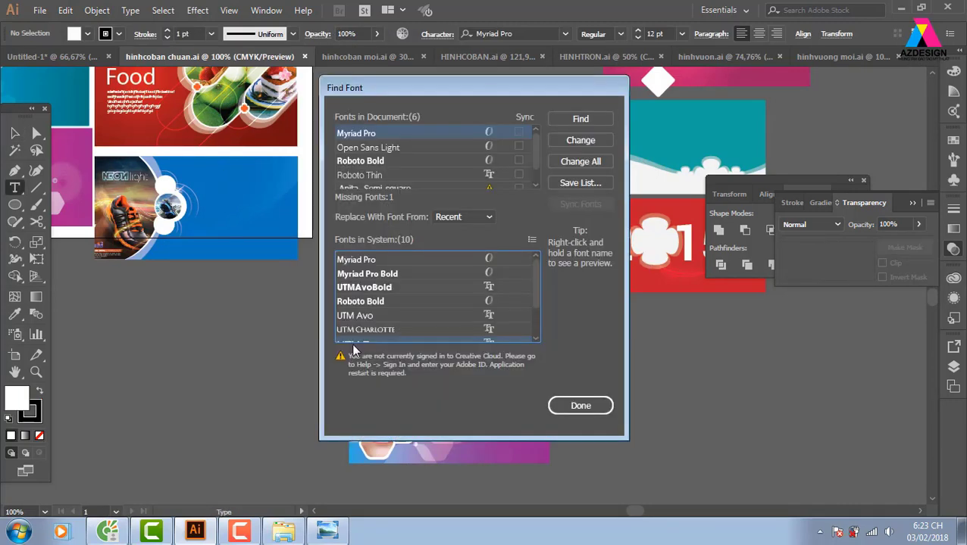
{"action": "left_click", "coordinate": [568, 411]}
{"action": "left_click", "coordinate": [14, 133]}
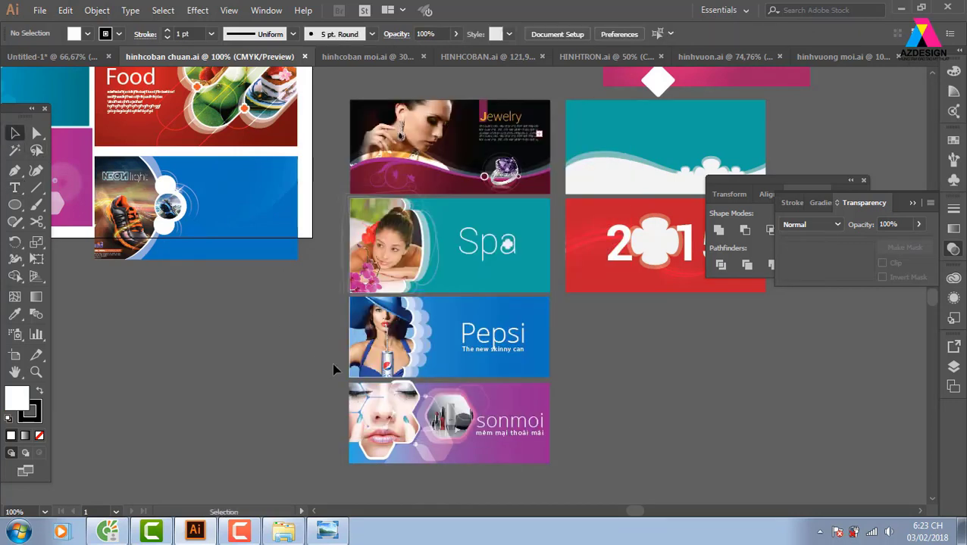
- Examine the banner samples in hinhcoban chuan.ai, including the diamond photos, cloud shapes, circle masks, hexagons, scalloped edges and wave layouts
{"action": "left_click_drag", "start_coordinate": [334, 371], "coordinate": [372, 397]}
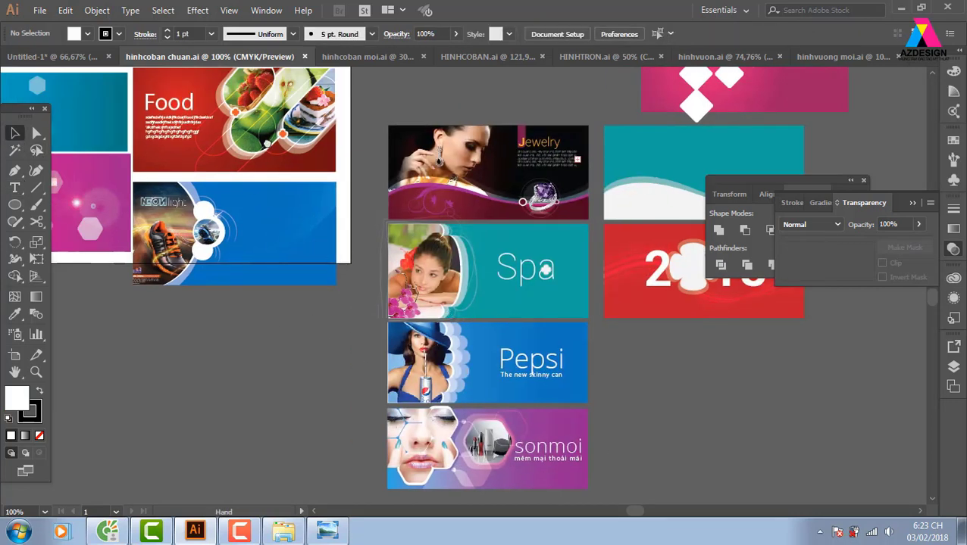
{"action": "left_click_drag", "start_coordinate": [424, 250], "coordinate": [783, 429]}
{"action": "left_click_drag", "start_coordinate": [535, 89], "coordinate": [428, 216]}
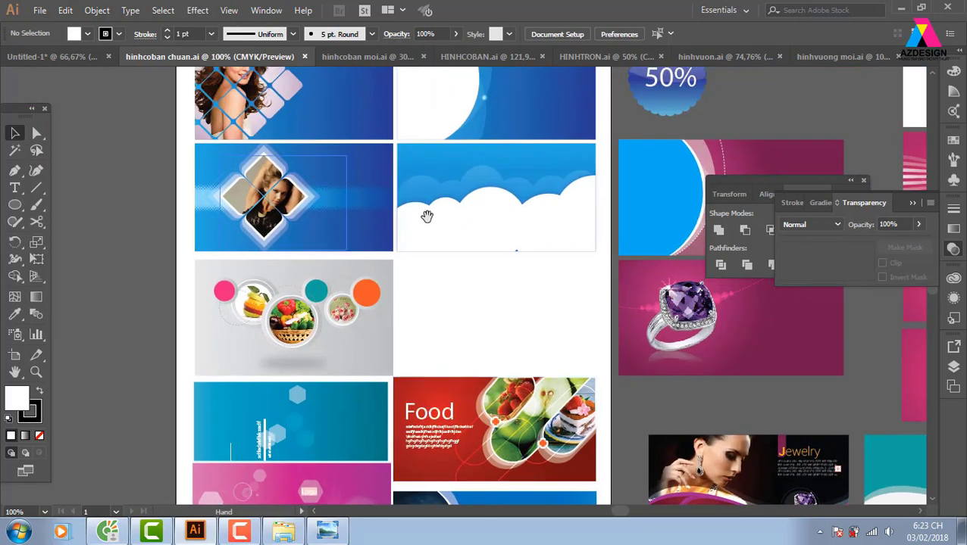
{"action": "left_click_drag", "start_coordinate": [317, 210], "coordinate": [288, 106]}
{"action": "scroll", "coordinate": [289, 247], "scroll_direction": "down", "scroll_amount": 5}
{"action": "left_click_drag", "start_coordinate": [503, 217], "coordinate": [281, 309]}
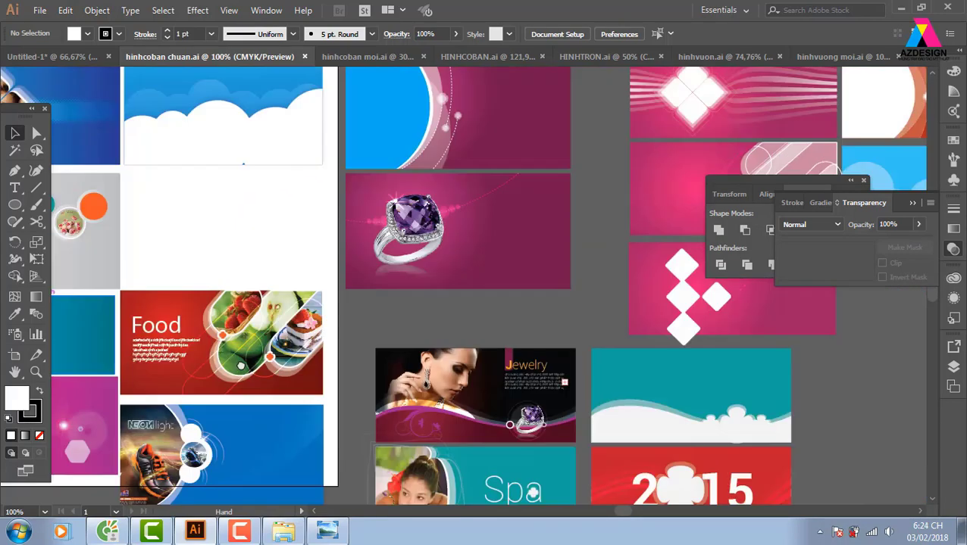
{"action": "left_click_drag", "start_coordinate": [403, 134], "coordinate": [342, 221]}
{"action": "left_click_drag", "start_coordinate": [359, 142], "coordinate": [306, 242]}
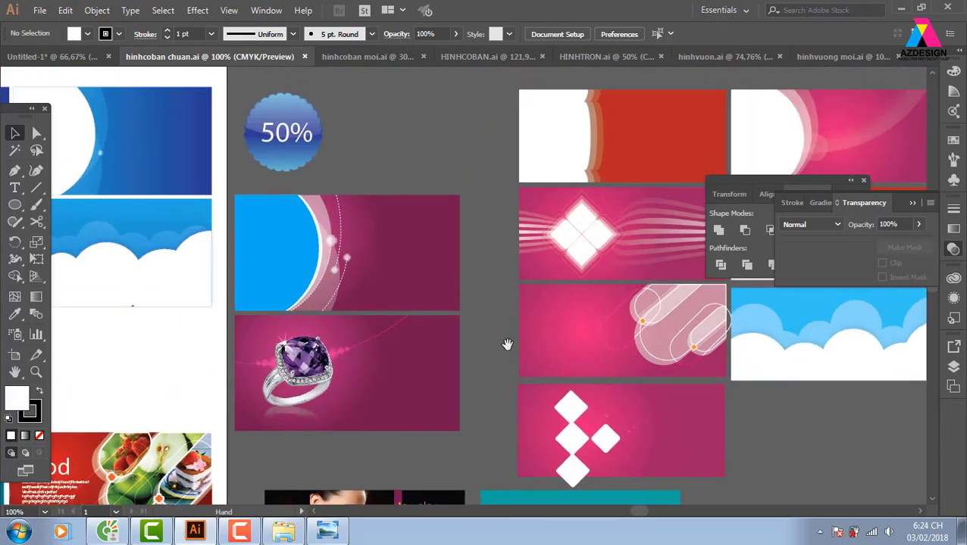
{"action": "left_click_drag", "start_coordinate": [507, 344], "coordinate": [356, 263]}
{"action": "left_click_drag", "start_coordinate": [455, 68], "coordinate": [378, 131]}
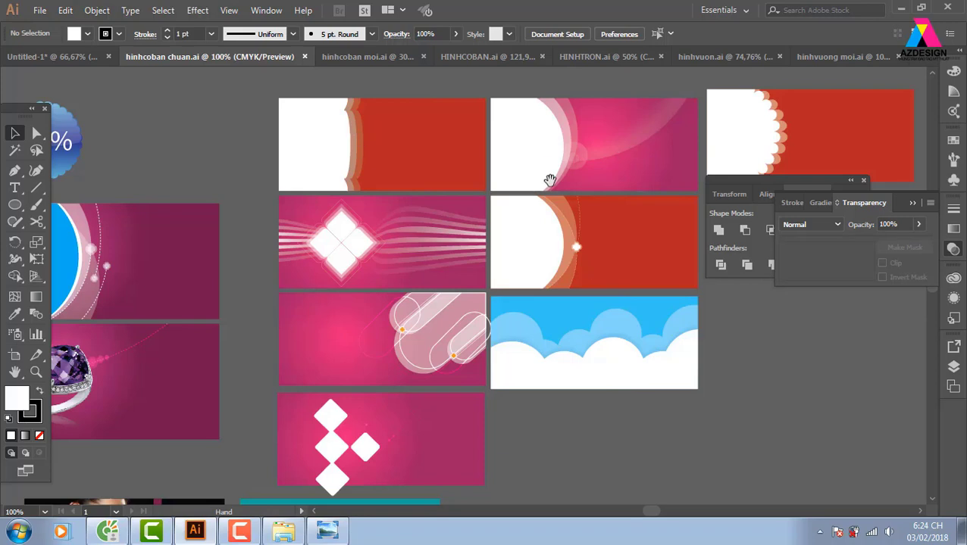
{"action": "left_click_drag", "start_coordinate": [558, 252], "coordinate": [550, 158]}
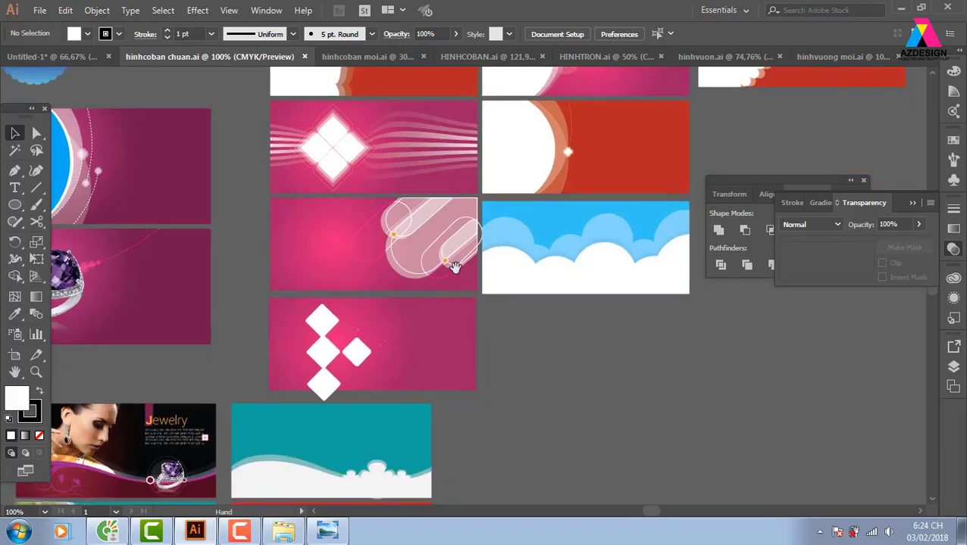
{"action": "left_click_drag", "start_coordinate": [476, 334], "coordinate": [472, 326]}
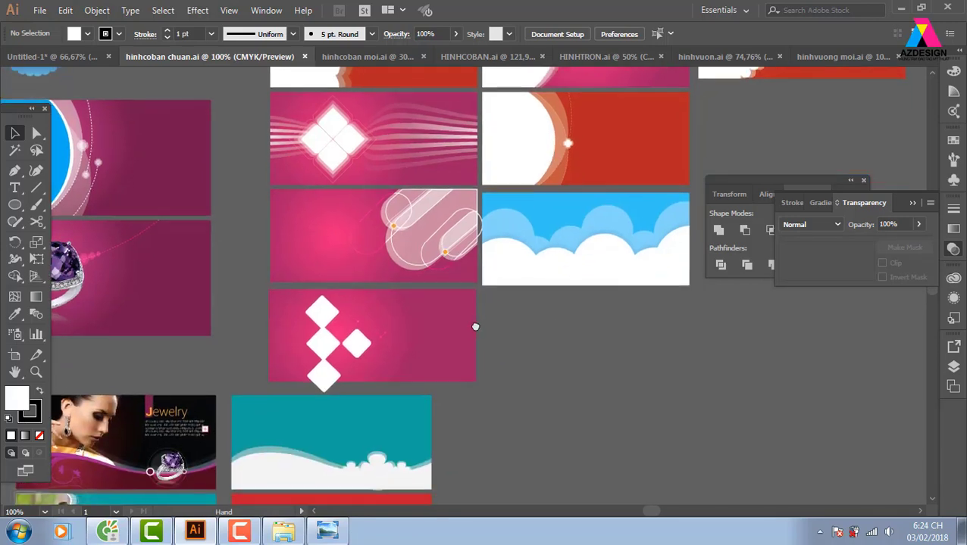
{"action": "left_click_drag", "start_coordinate": [533, 268], "coordinate": [553, 218]}
{"action": "left_click_drag", "start_coordinate": [443, 318], "coordinate": [443, 241]}
{"action": "left_click_drag", "start_coordinate": [309, 450], "coordinate": [482, 273]}
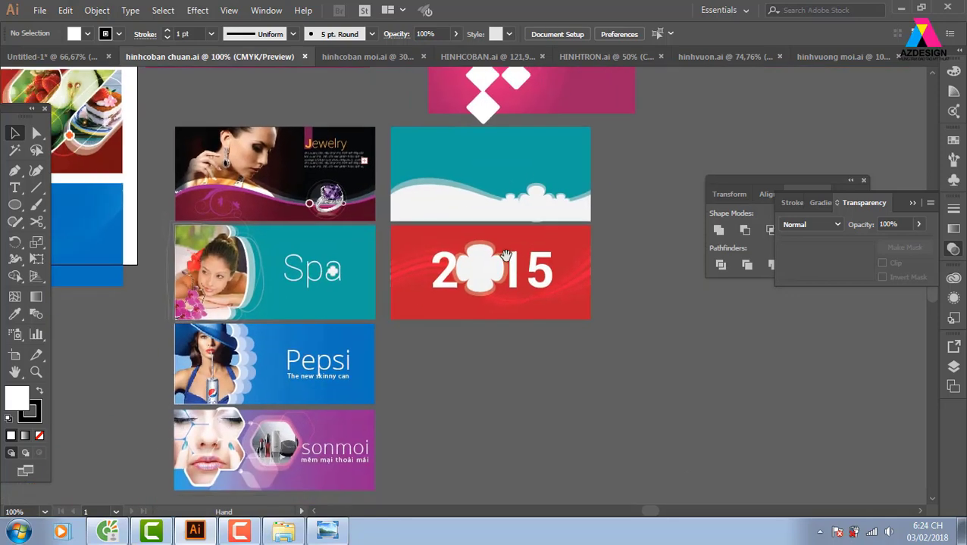
{"action": "left_click_drag", "start_coordinate": [374, 327], "coordinate": [385, 317]}
{"action": "left_click_drag", "start_coordinate": [315, 266], "coordinate": [397, 156]}
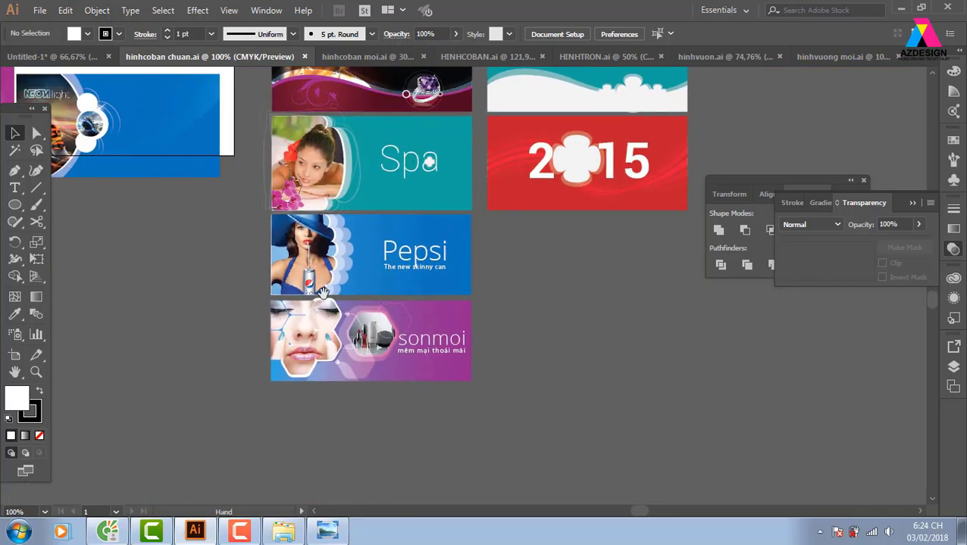
{"action": "left_click_drag", "start_coordinate": [128, 230], "coordinate": [312, 385]}
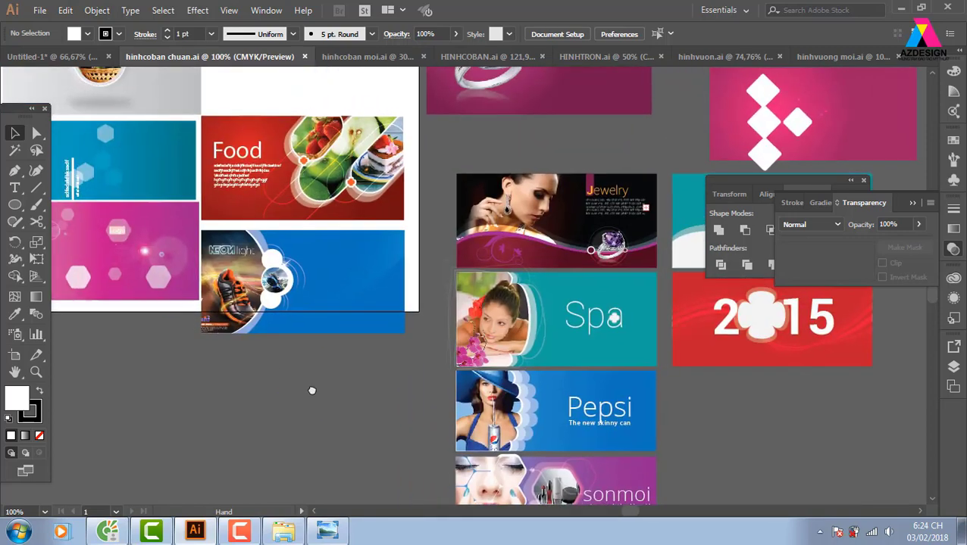
{"action": "left_click_drag", "start_coordinate": [333, 272], "coordinate": [365, 340]}
{"action": "left_click_drag", "start_coordinate": [295, 232], "coordinate": [300, 336]}
{"action": "left_click_drag", "start_coordinate": [302, 285], "coordinate": [334, 307]}
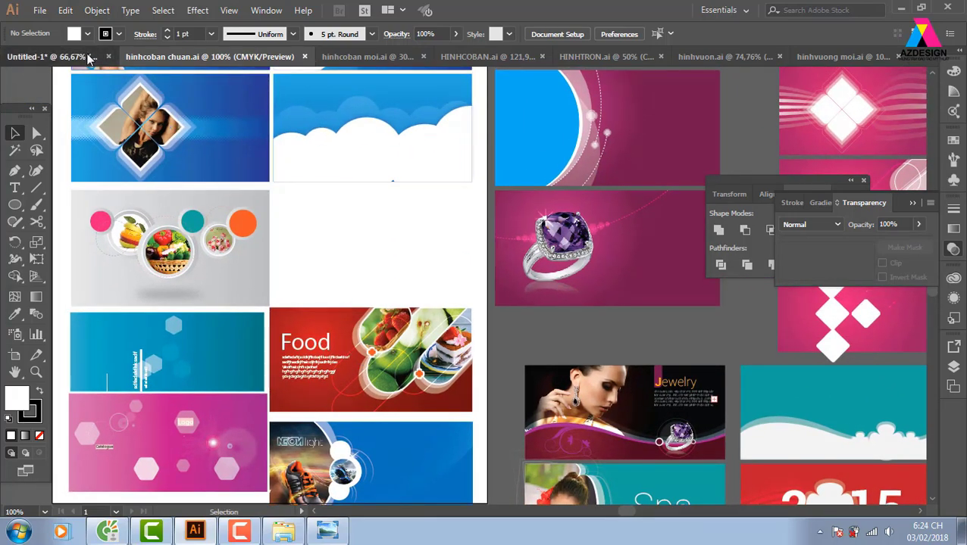
- Return to the Untitled-1 document and place the mypham image on the empty dark area beside the burger photo
{"action": "left_click", "coordinate": [53, 57]}
{"action": "left_click", "coordinate": [401, 293]}
{"action": "key", "text": "z"}
{"action": "left_click_drag", "start_coordinate": [272, 127], "coordinate": [578, 347]}
{"action": "left_click", "coordinate": [36, 12]}
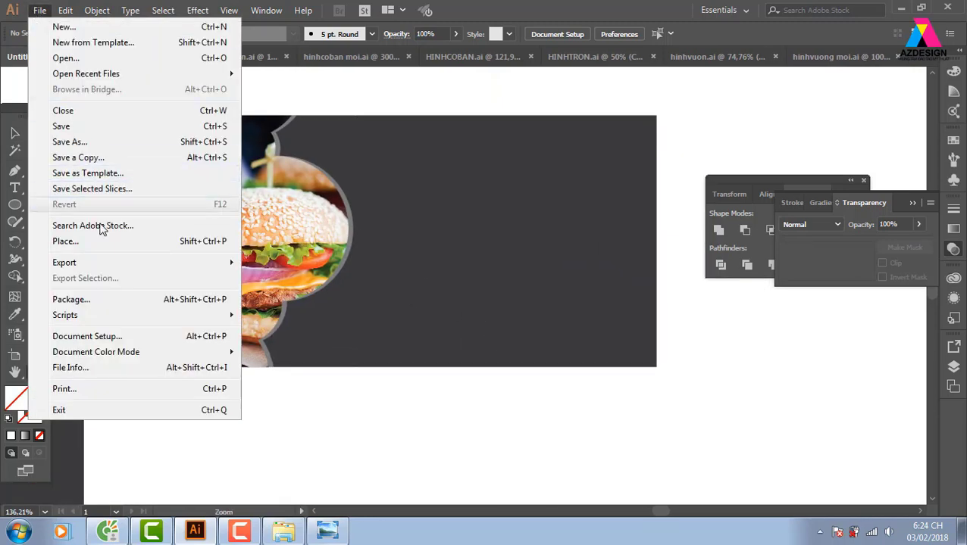
{"action": "left_click", "coordinate": [103, 239]}
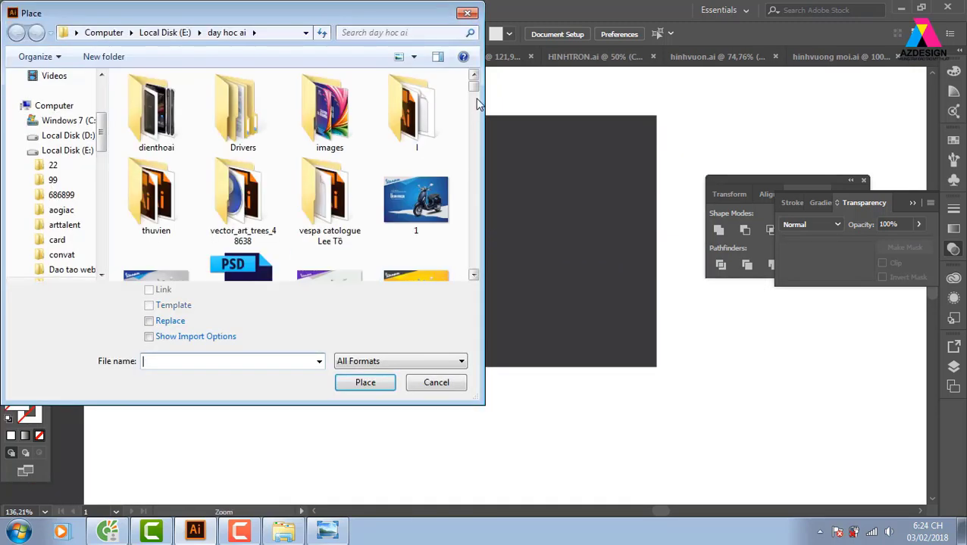
{"action": "scroll", "coordinate": [455, 113], "scroll_direction": "down", "scroll_amount": 2}
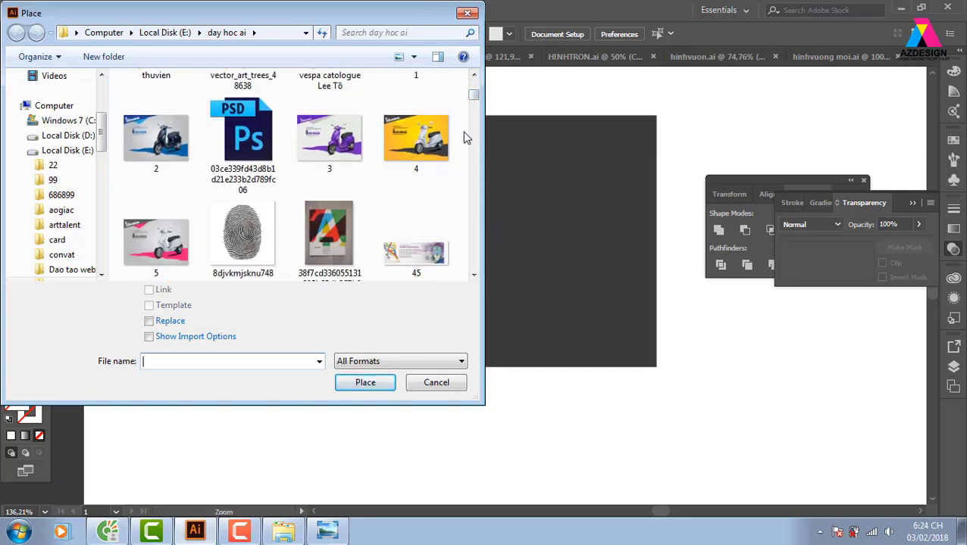
{"action": "left_click_drag", "start_coordinate": [476, 97], "coordinate": [477, 235]}
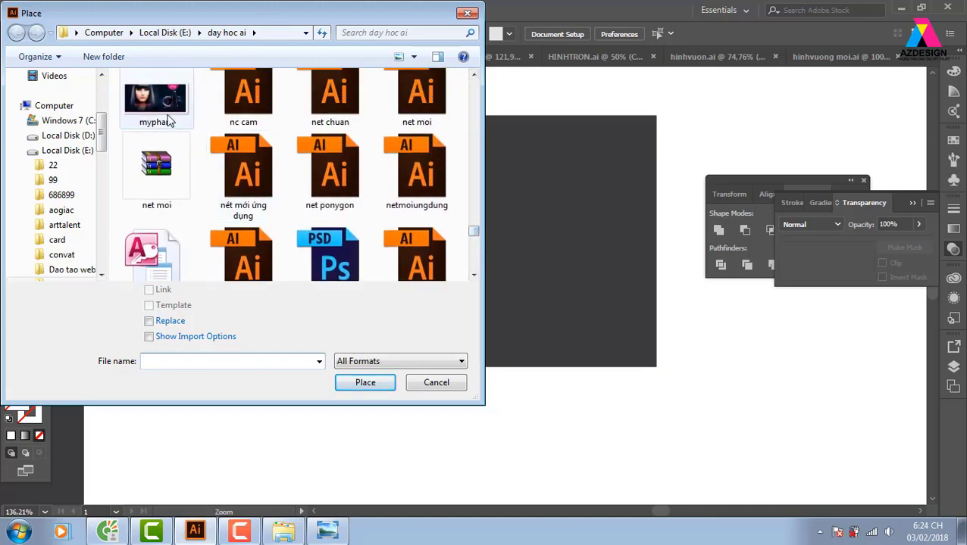
{"action": "left_click", "coordinate": [163, 115]}
{"action": "left_click", "coordinate": [368, 384]}
{"action": "left_click_drag", "start_coordinate": [385, 147], "coordinate": [663, 382]}
{"action": "left_click_drag", "start_coordinate": [650, 335], "coordinate": [560, 335]}
- Draw a rectangle about 133 by 95 pt over the woman's portrait in the placed image and fill it white
{"action": "left_click_drag", "start_coordinate": [237, 150], "coordinate": [496, 280]}
{"action": "left_click_drag", "start_coordinate": [379, 151], "coordinate": [625, 328]}
{"action": "mouse_move", "coordinate": [226, 130]}
{"action": "left_mouse_down"}
{"action": "mouse_move", "coordinate": [364, 234]}
{"action": "mouse_move", "coordinate": [359, 298]}
{"action": "left_mouse_up"}
{"action": "left_click", "coordinate": [364, 234], "text": "alt"}
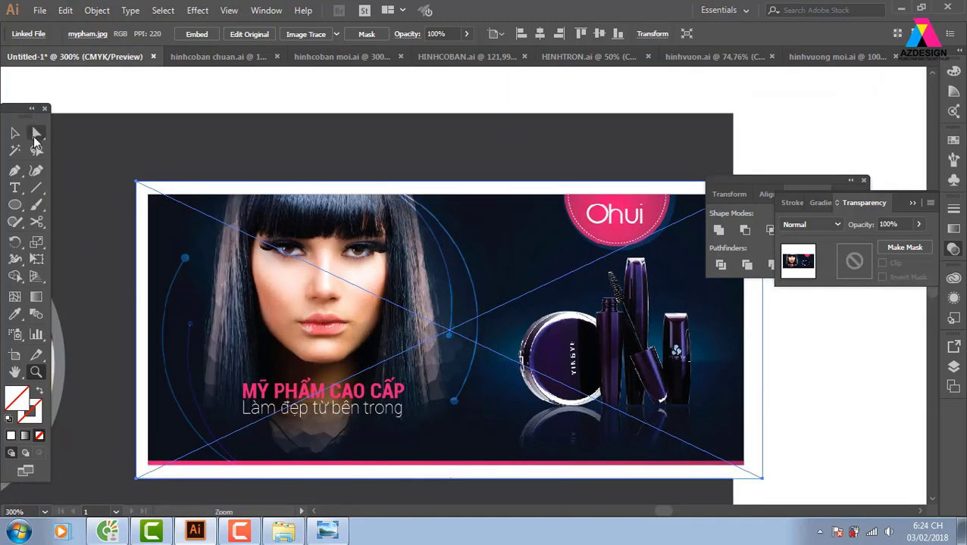
{"action": "key", "text": "v"}
{"action": "left_click", "coordinate": [359, 104]}
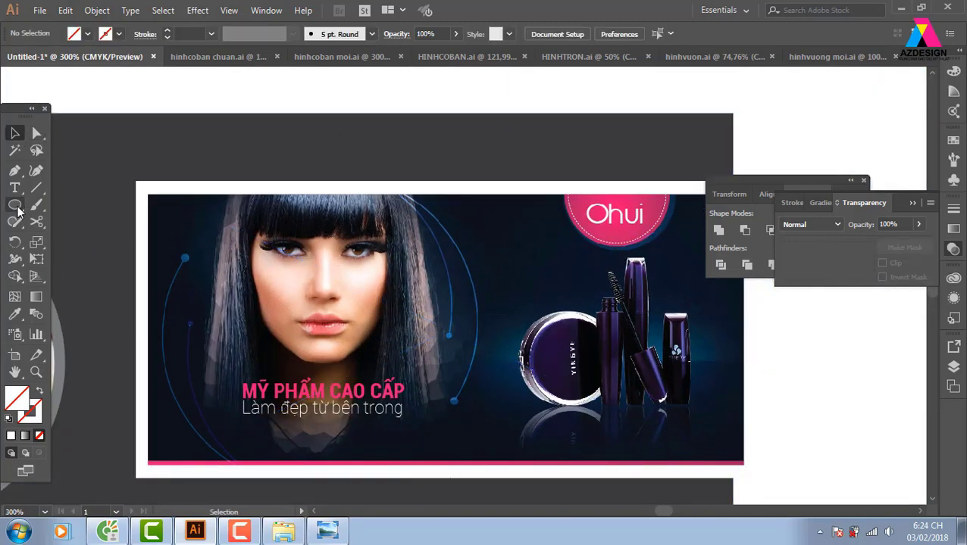
{"action": "left_click_drag", "start_coordinate": [15, 204], "coordinate": [69, 205]}
{"action": "left_click_drag", "start_coordinate": [190, 201], "coordinate": [474, 403]}
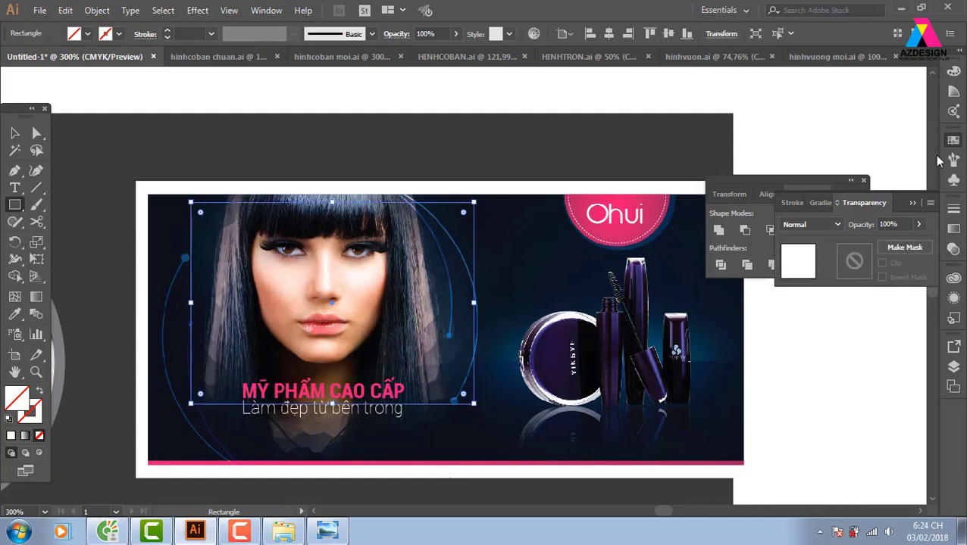
{"action": "left_click", "coordinate": [953, 139]}
{"action": "left_click", "coordinate": [795, 179]}
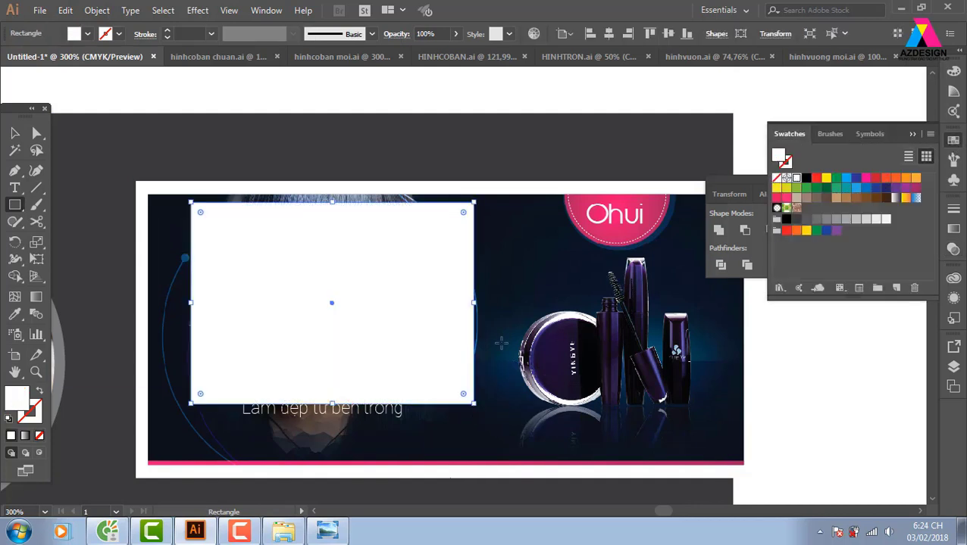
- Split the white rectangle over the portrait into a grid of 4 rows and 5 columns with the preview on
{"action": "left_click", "coordinate": [97, 11]}
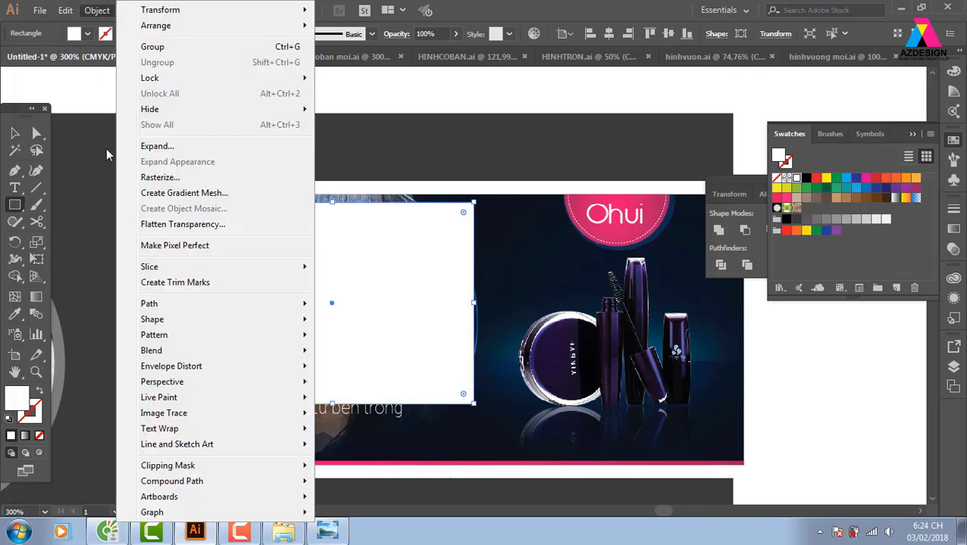
{"action": "mouse_move", "coordinate": [171, 305]}
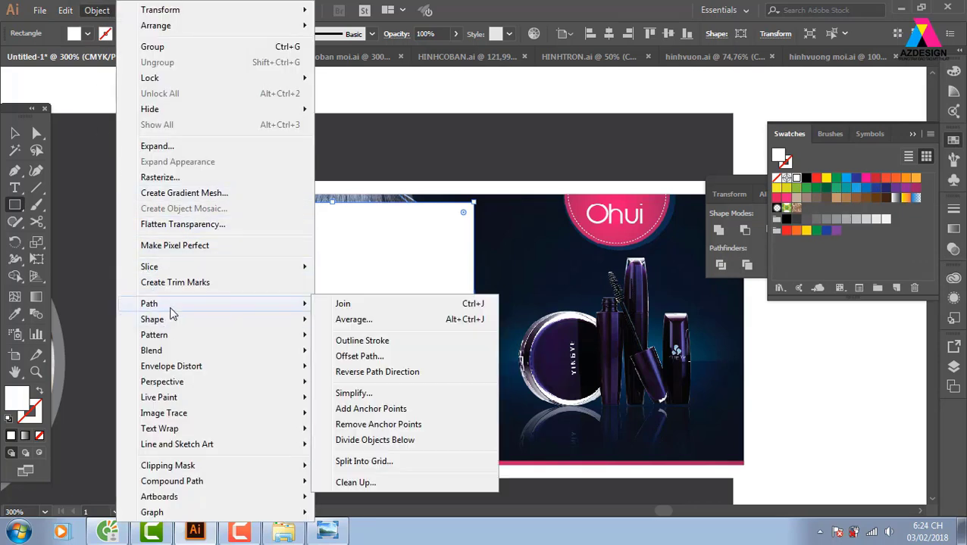
{"action": "left_click", "coordinate": [383, 458]}
{"action": "left_click", "coordinate": [572, 295]}
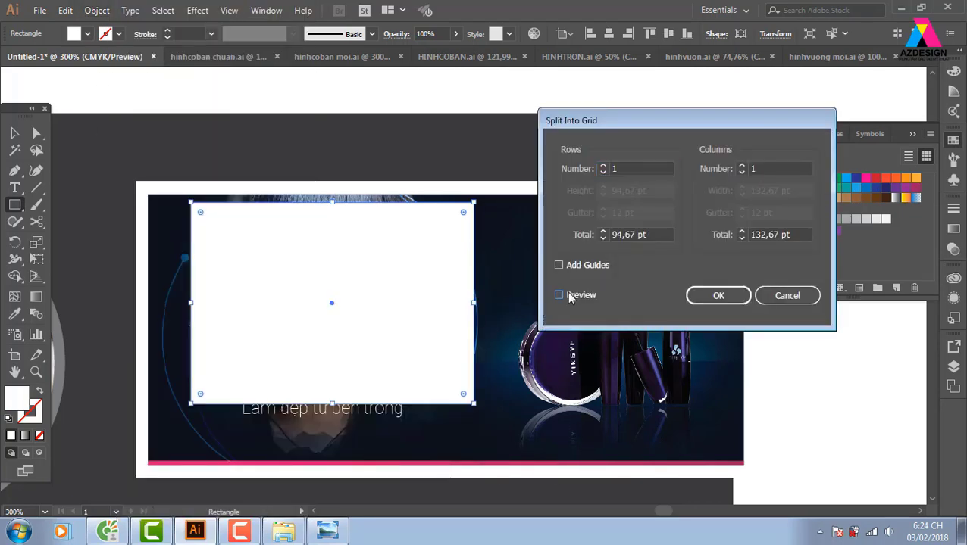
{"action": "left_click", "coordinate": [743, 166]}
{"action": "left_click", "coordinate": [744, 166]}
{"action": "left_click", "coordinate": [744, 166]}
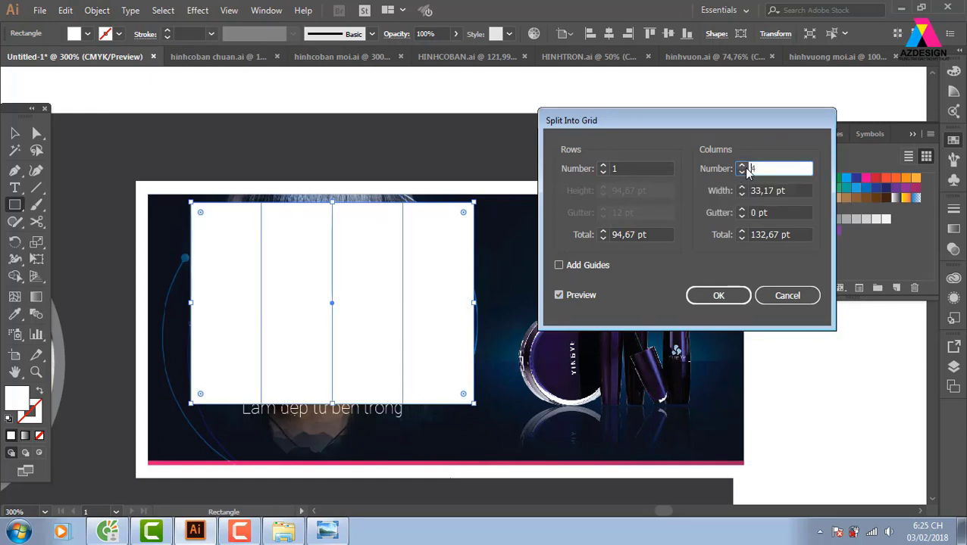
{"action": "left_click", "coordinate": [744, 166]}
{"action": "left_click", "coordinate": [604, 166]}
{"action": "left_click", "coordinate": [603, 167]}
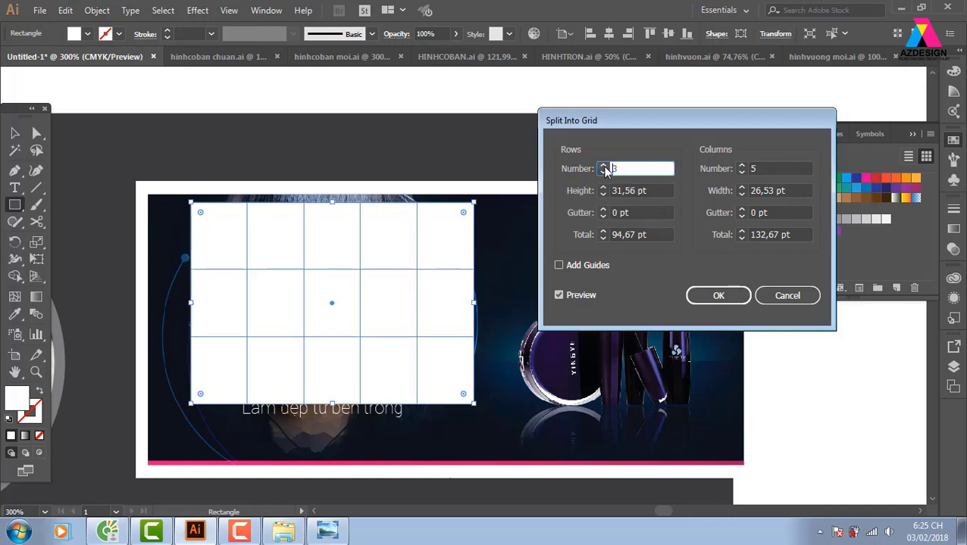
{"action": "left_click", "coordinate": [604, 167]}
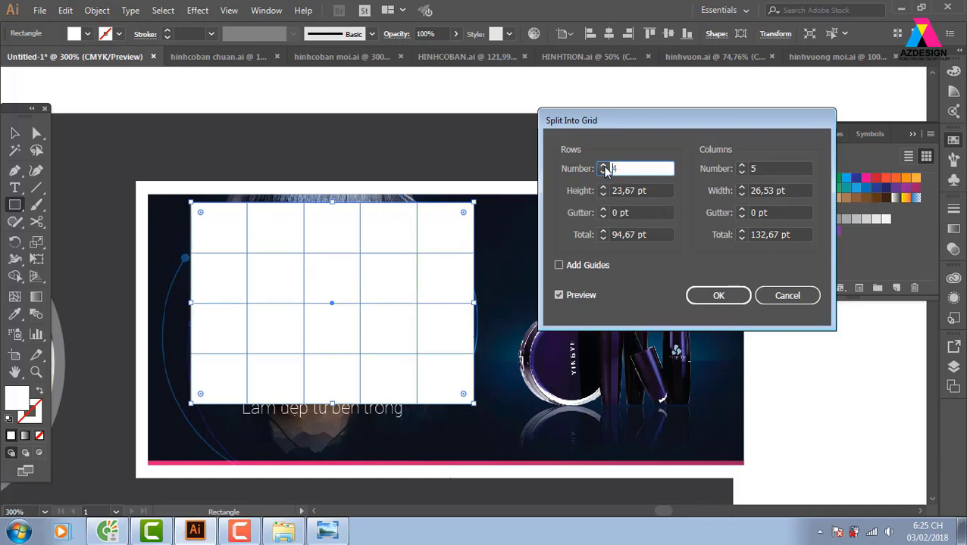
- Set both the column gutter and the row gutter to 2 pt and apply the grid split
{"action": "left_click", "coordinate": [743, 210]}
{"action": "left_click", "coordinate": [743, 211]}
{"action": "left_click", "coordinate": [603, 211]}
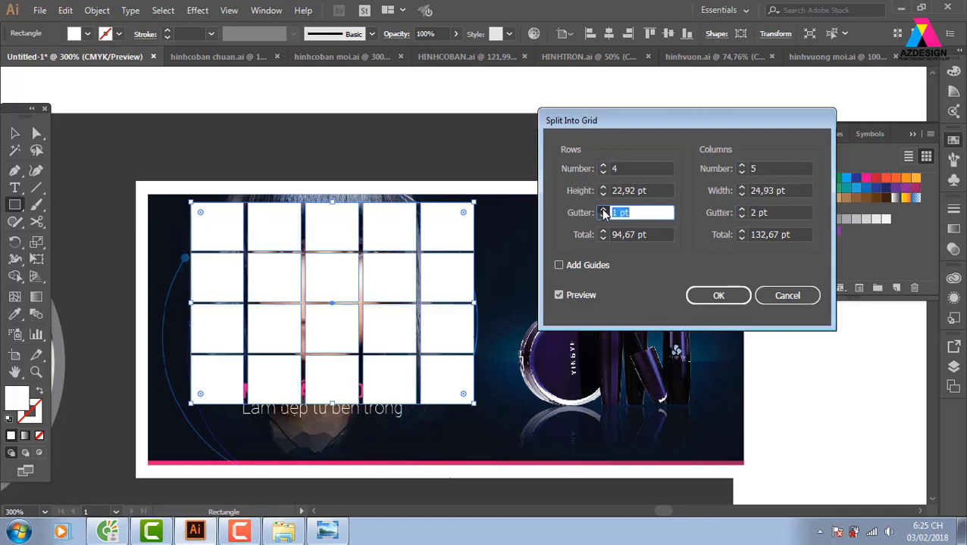
{"action": "left_click", "coordinate": [604, 212]}
{"action": "left_click", "coordinate": [604, 211]}
{"action": "left_click", "coordinate": [604, 215]}
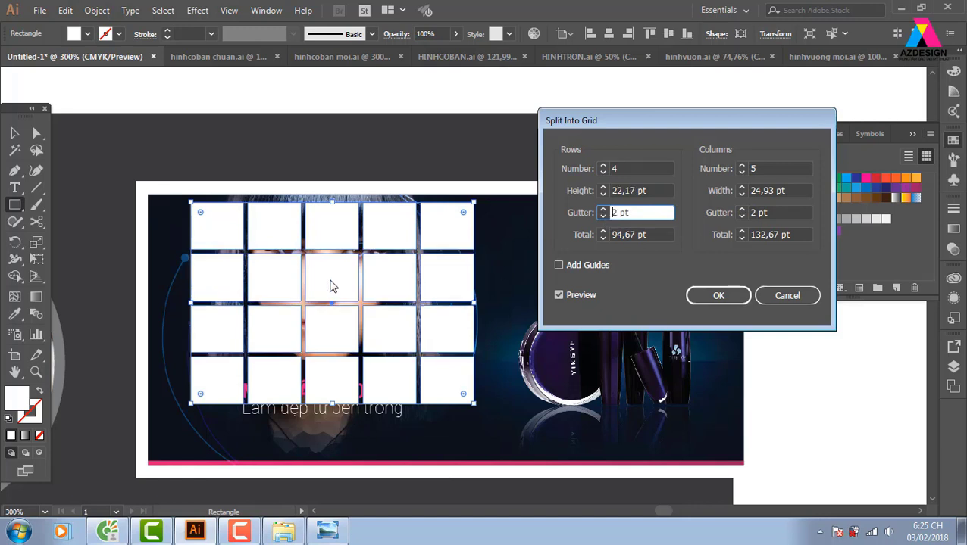
{"action": "left_click", "coordinate": [716, 296]}
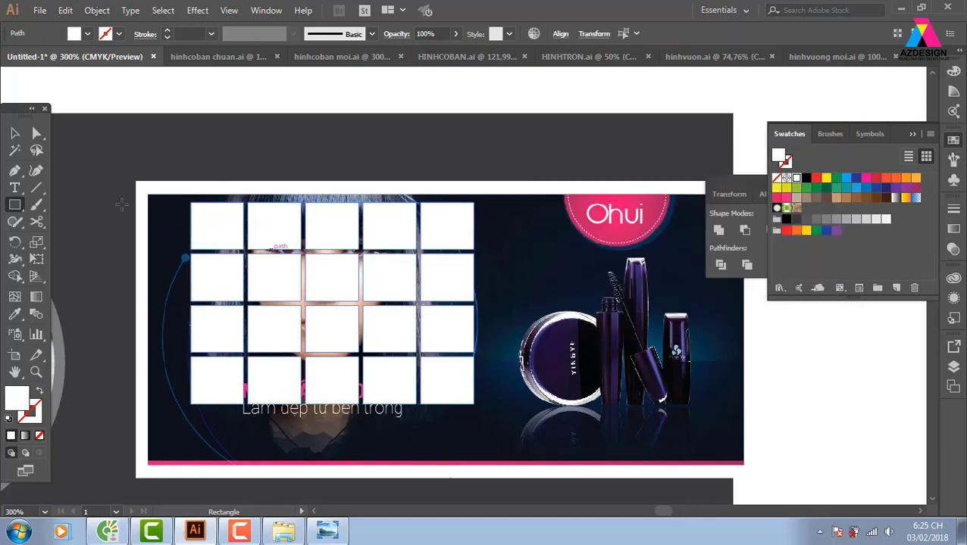
- Select all the white grid cells over the portrait and cut them from the artwork
{"action": "left_click", "coordinate": [15, 133]}
{"action": "left_click_drag", "start_coordinate": [210, 99], "coordinate": [414, 383]}
{"action": "left_click_drag", "start_coordinate": [537, 85], "coordinate": [519, 259]}
{"action": "key", "text": "ctrl+z"}
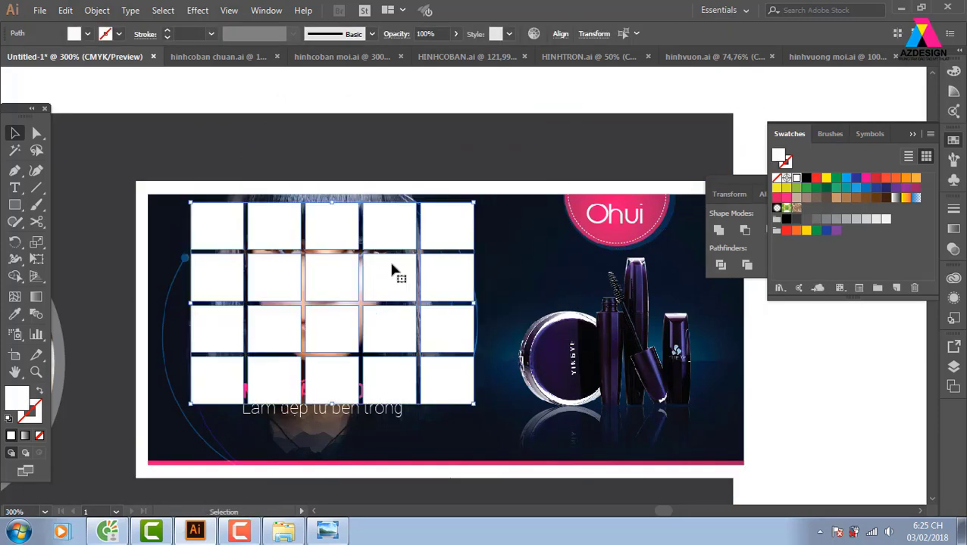
{"action": "key", "text": "Delete"}
- Create a clipping opacity mask on the placed mypham image and paste the cut grid cells in place inside the mask
{"action": "left_click", "coordinate": [583, 322]}
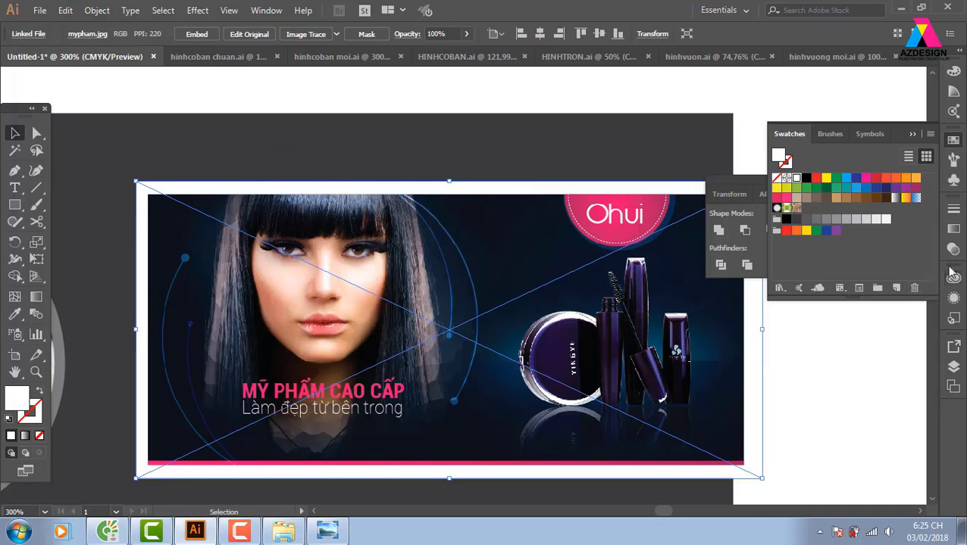
{"action": "left_click", "coordinate": [953, 248]}
{"action": "left_click", "coordinate": [863, 273]}
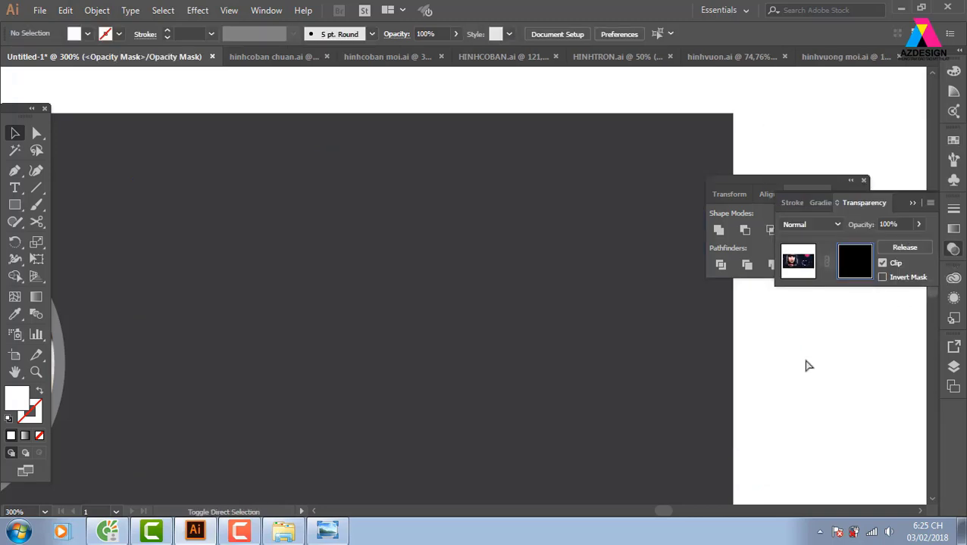
{"action": "key", "text": "ctrl+f"}
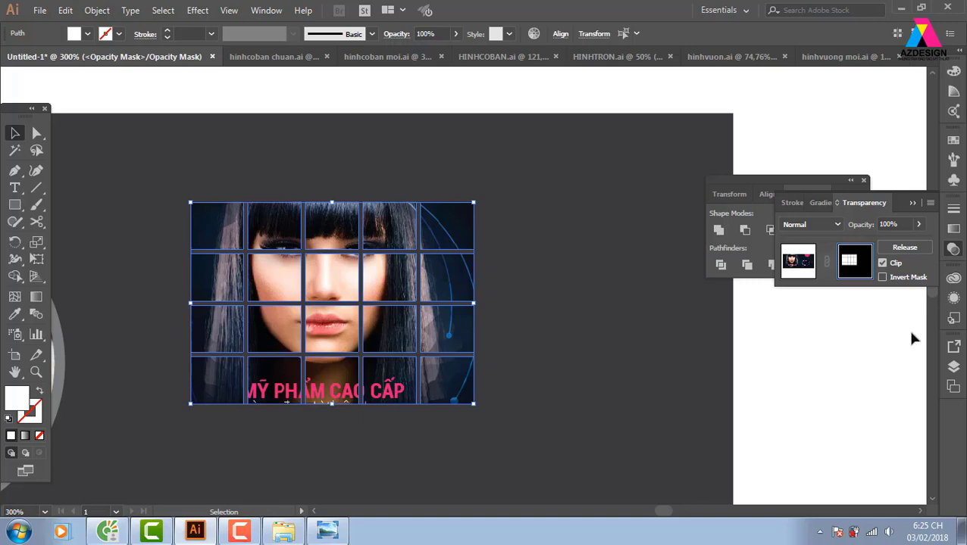
- Browse the graphic style libraries to Scribble Effects and apply the red vertical scribble style to the masked grid cells
{"action": "left_click", "coordinate": [954, 319]}
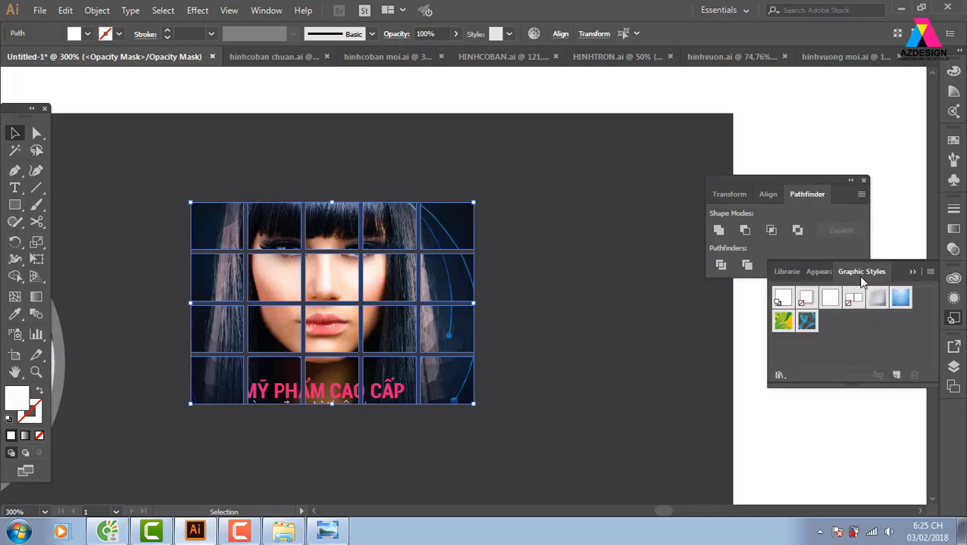
{"action": "left_click", "coordinate": [200, 11]}
{"action": "mouse_move", "coordinate": [240, 175]}
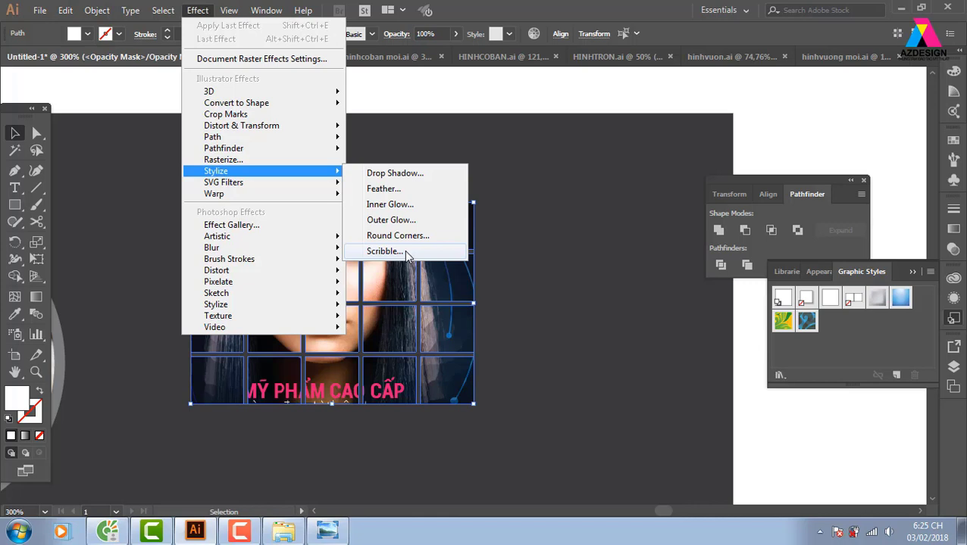
{"action": "left_click", "coordinate": [781, 376]}
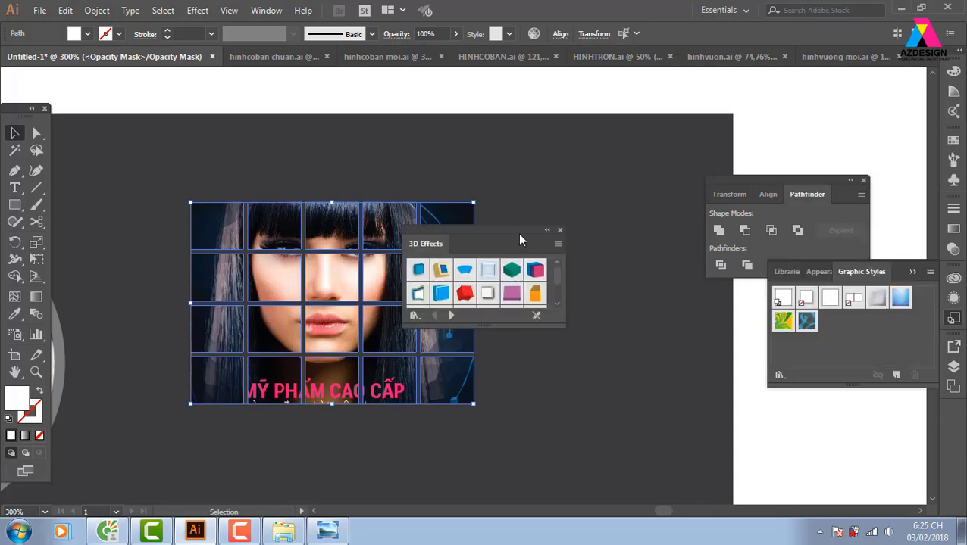
{"action": "left_click_drag", "start_coordinate": [502, 227], "coordinate": [615, 150]}
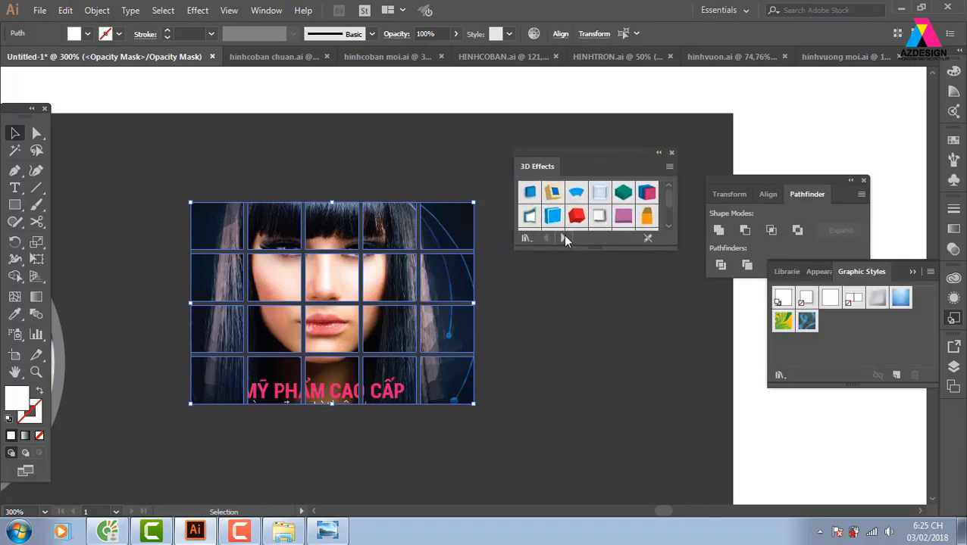
{"action": "left_click", "coordinate": [563, 237]}
{"action": "left_click", "coordinate": [561, 238]}
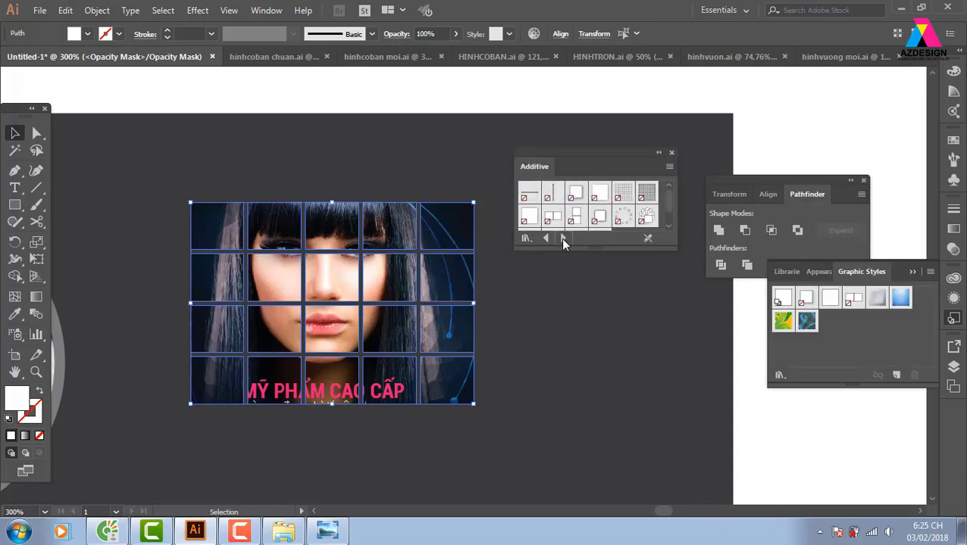
{"action": "left_click", "coordinate": [562, 239]}
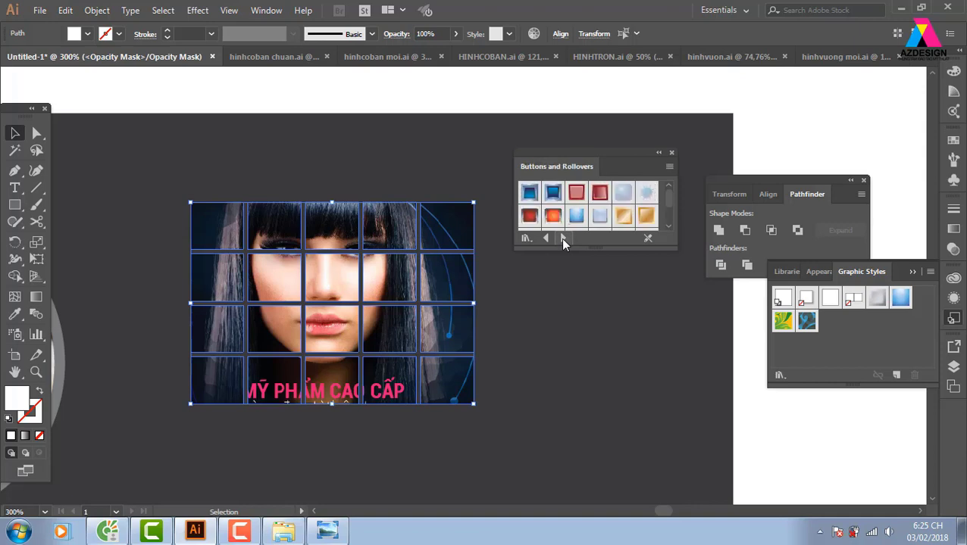
{"action": "left_click", "coordinate": [562, 238]}
{"action": "left_click", "coordinate": [562, 238]}
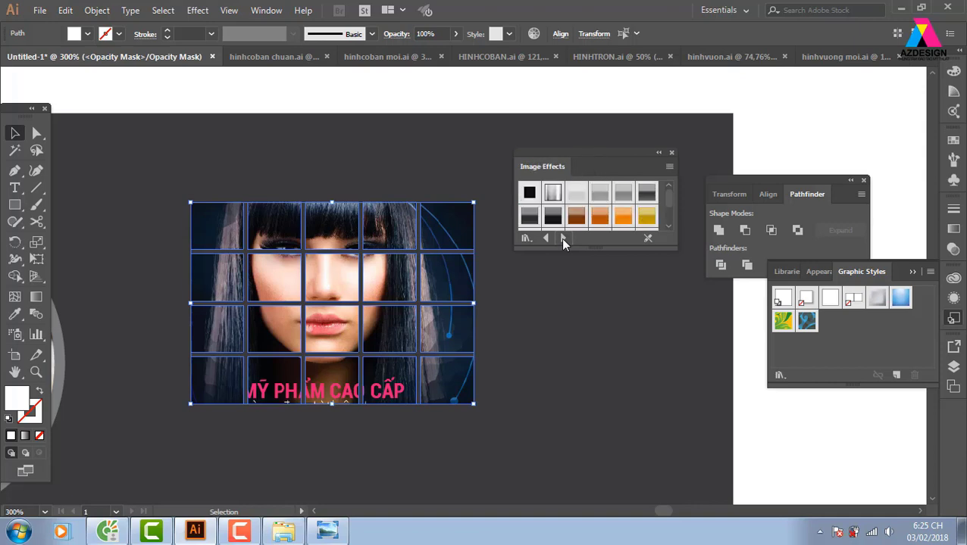
{"action": "left_click", "coordinate": [562, 238]}
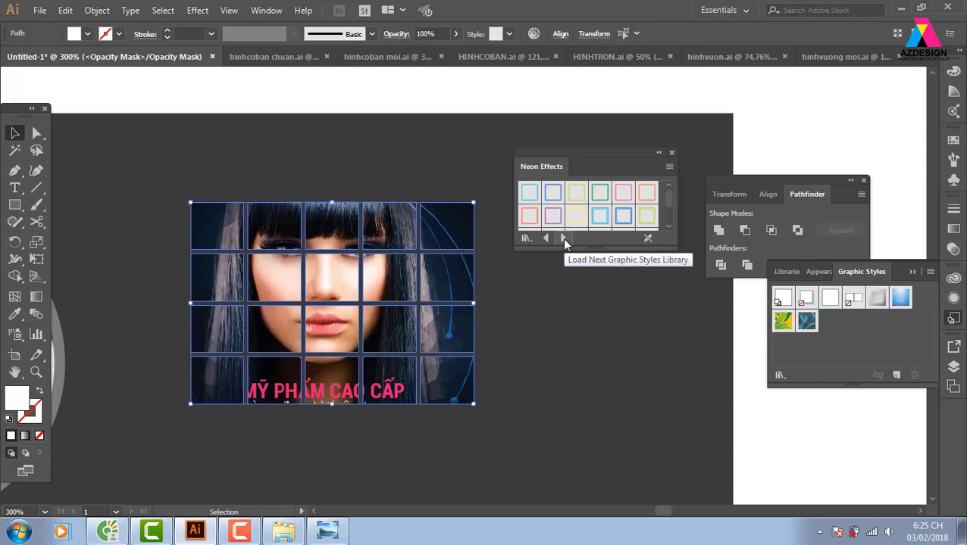
{"action": "left_click", "coordinate": [623, 216]}
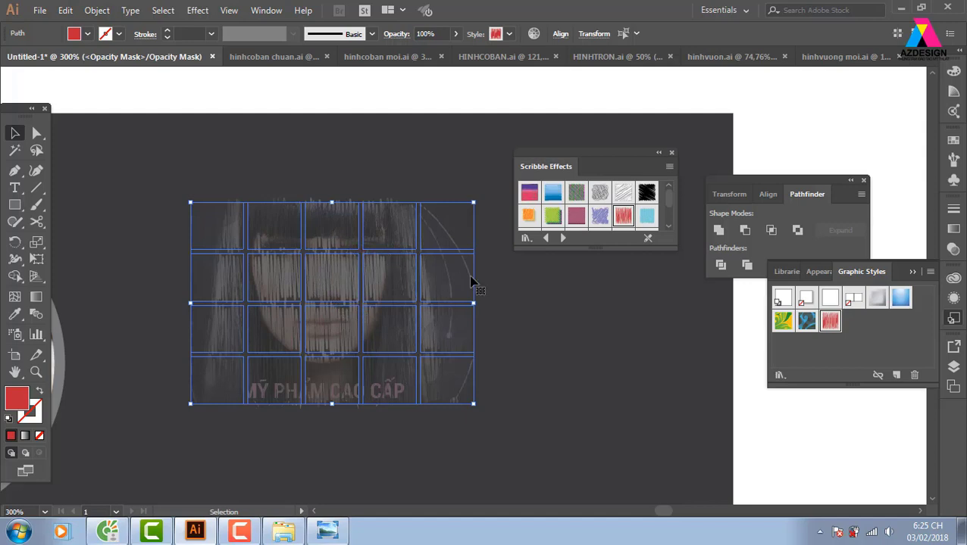
- Fill the scribbled mask cells white and delete the lower-right cell of the grid
{"action": "left_click", "coordinate": [953, 140]}
{"action": "left_click", "coordinate": [795, 178]}
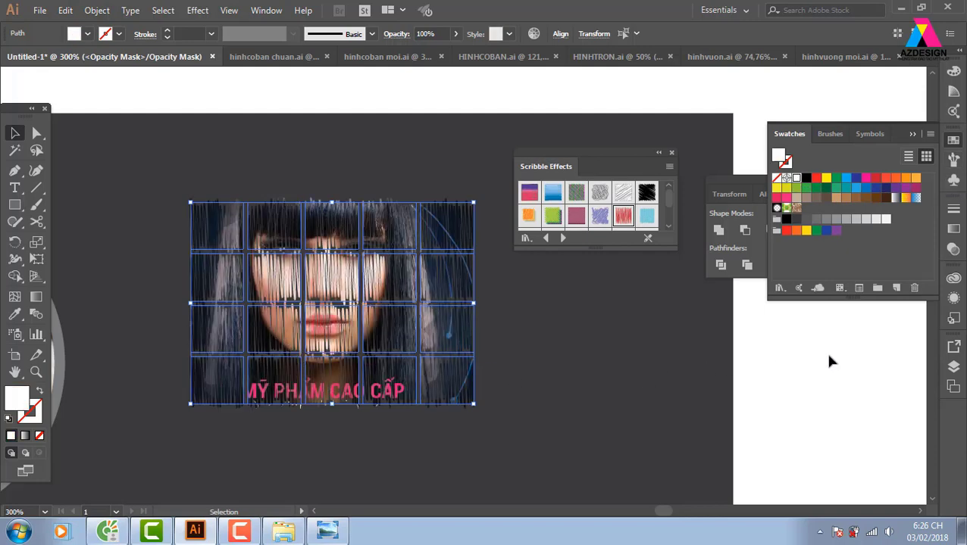
{"action": "left_click", "coordinate": [427, 416]}
{"action": "left_click", "coordinate": [471, 404]}
{"action": "key", "text": "Delete"}
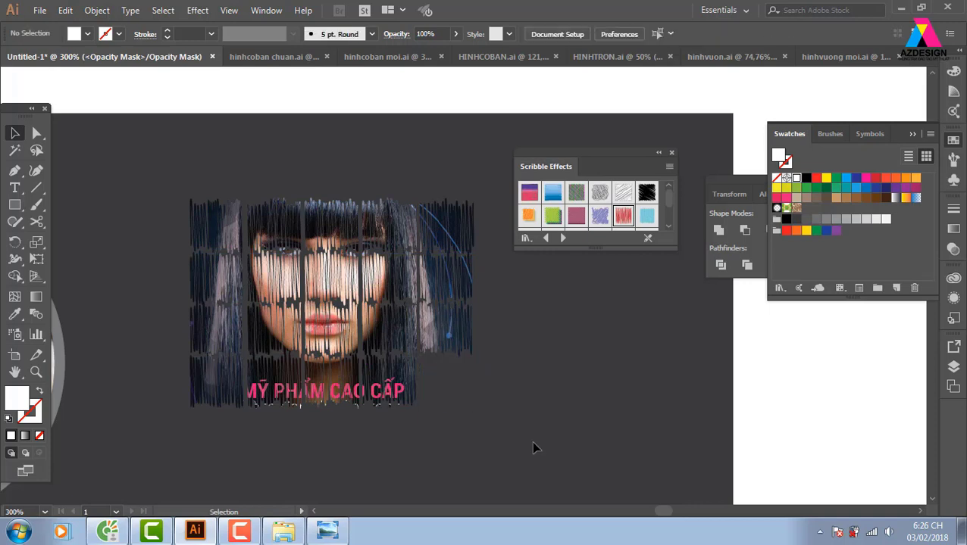
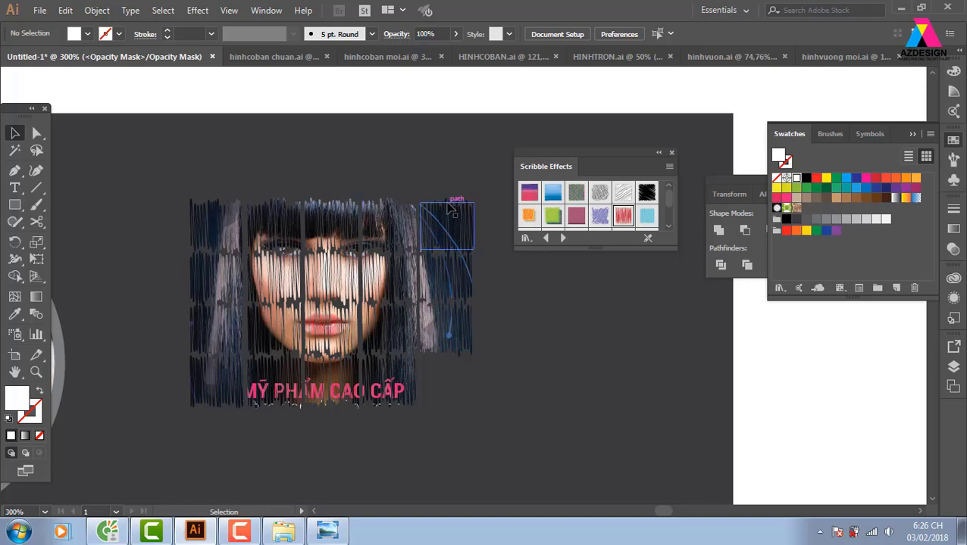
{"action": "scroll", "coordinate": [450, 210], "scroll_direction": "down", "scroll_amount": 2}
{"action": "left_click_drag", "start_coordinate": [382, 341], "coordinate": [406, 297]}
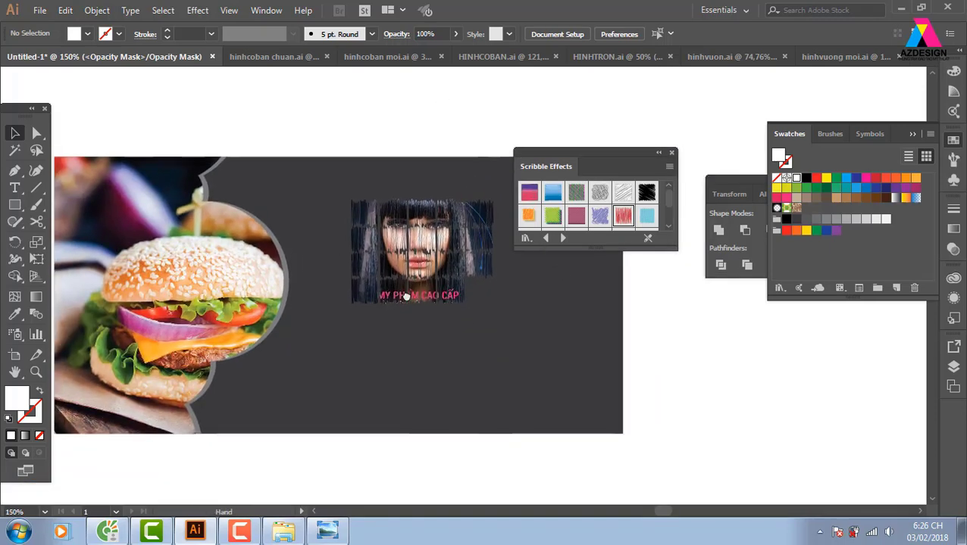
{"action": "left_click", "coordinate": [22, 210]}
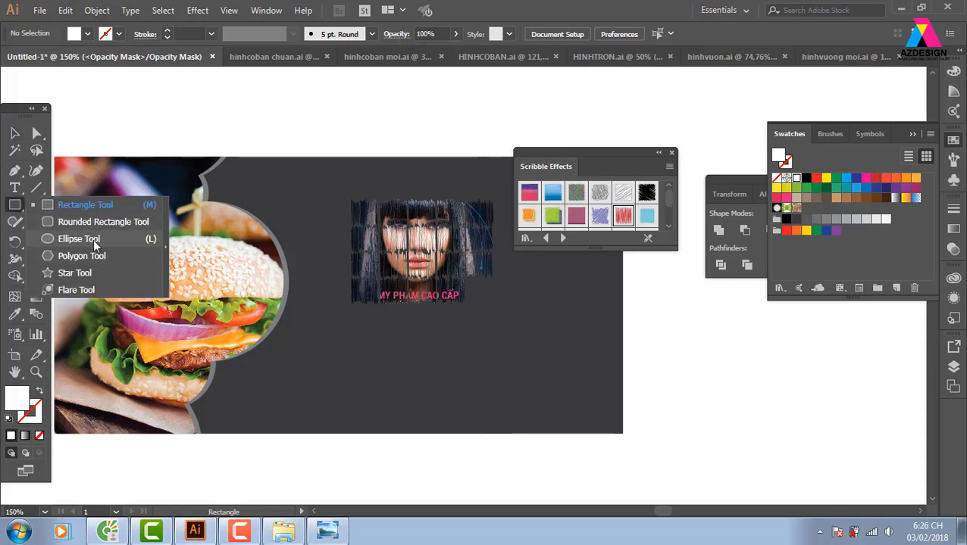
- Examine the circle, diamond, capsule and cloud banner samples in hinhcoban chuan.ai and close that file
{"action": "left_click", "coordinate": [292, 59]}
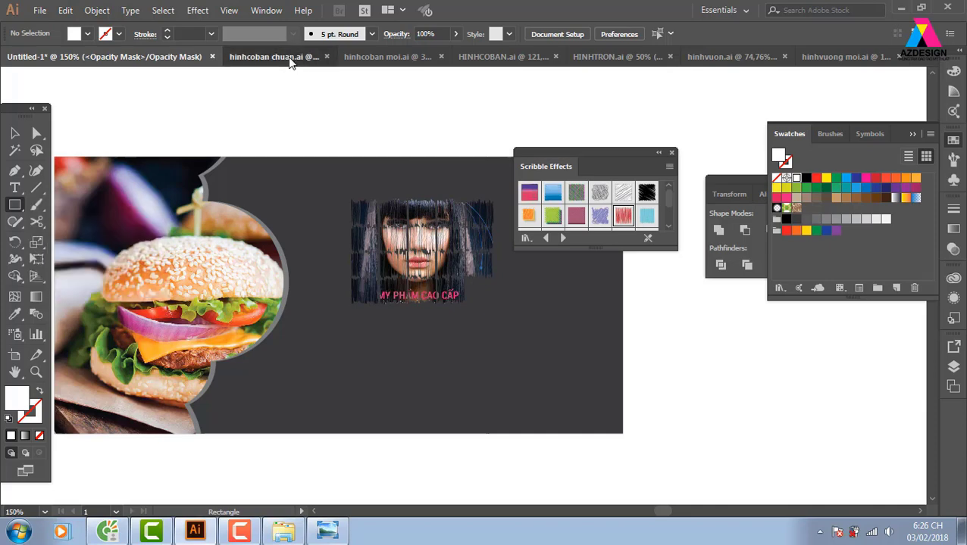
{"action": "scroll", "coordinate": [166, 287], "scroll_direction": "right", "scroll_amount": 3}
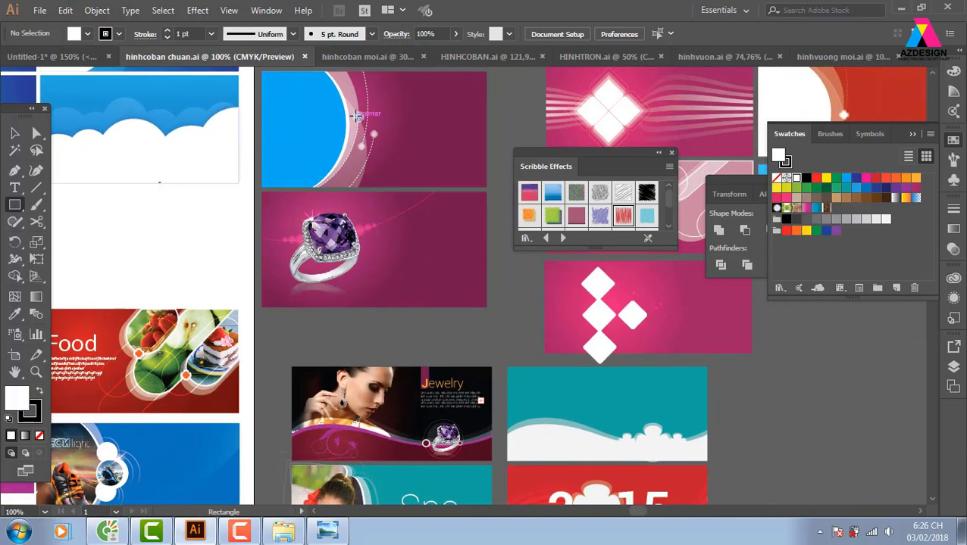
{"action": "scroll", "coordinate": [352, 106], "scroll_direction": "up", "scroll_amount": 1}
{"action": "scroll", "coordinate": [364, 106], "scroll_direction": "right", "scroll_amount": 1}
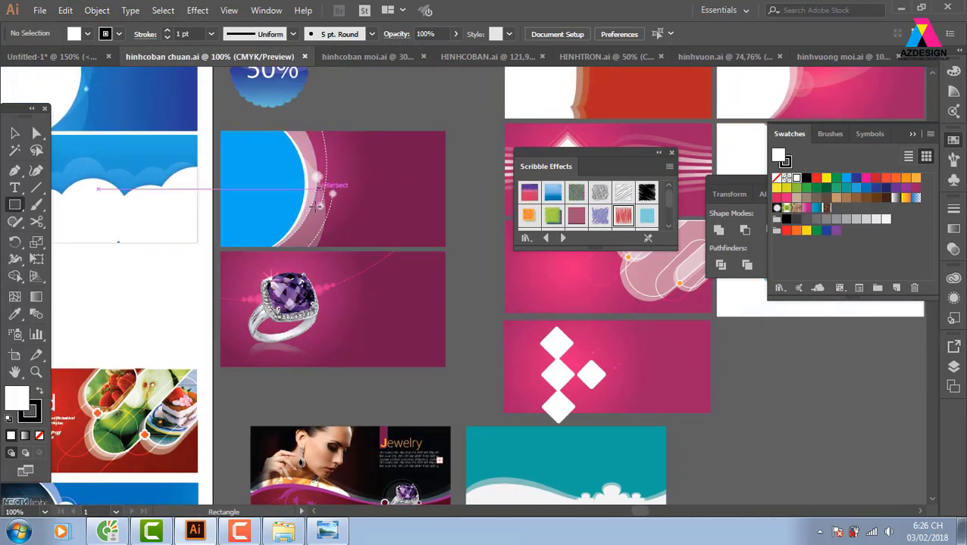
{"action": "scroll", "coordinate": [382, 104], "scroll_direction": "up", "scroll_amount": 1}
{"action": "scroll", "coordinate": [382, 105], "scroll_direction": "right", "scroll_amount": 3}
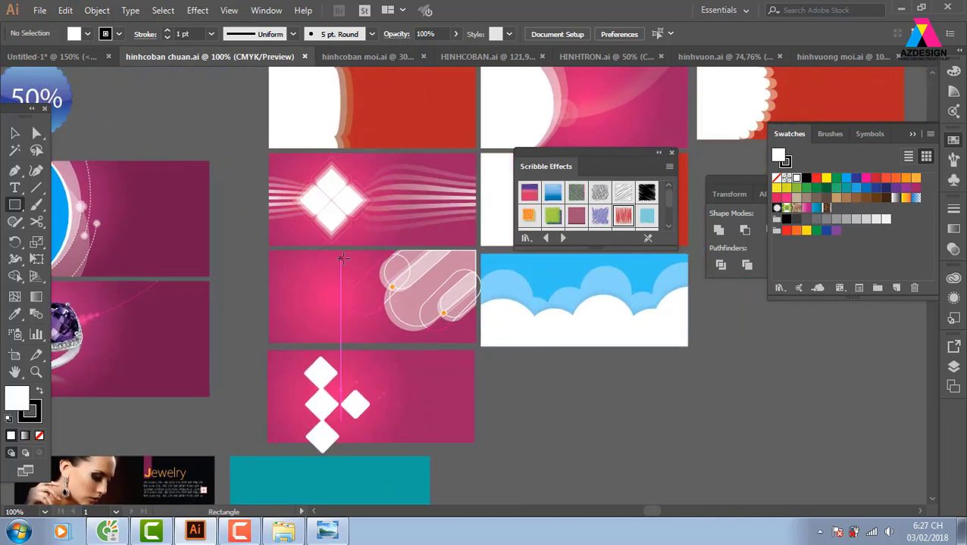
{"action": "left_click", "coordinate": [303, 57]}
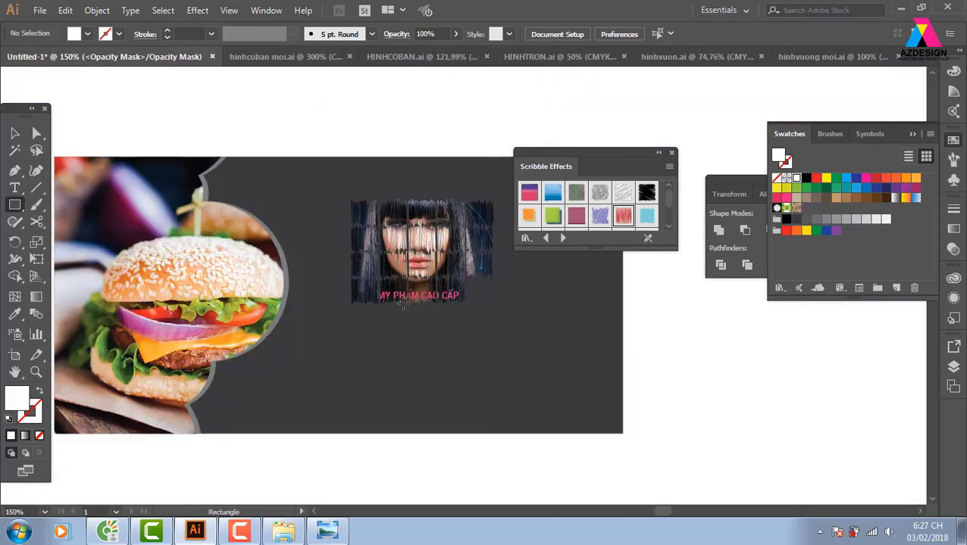
- Examine the purple curved and hexagon card samples in hinhcoban moi.ai, dismissing its missing-font dialog, and close that file
{"action": "left_click", "coordinate": [295, 57]}
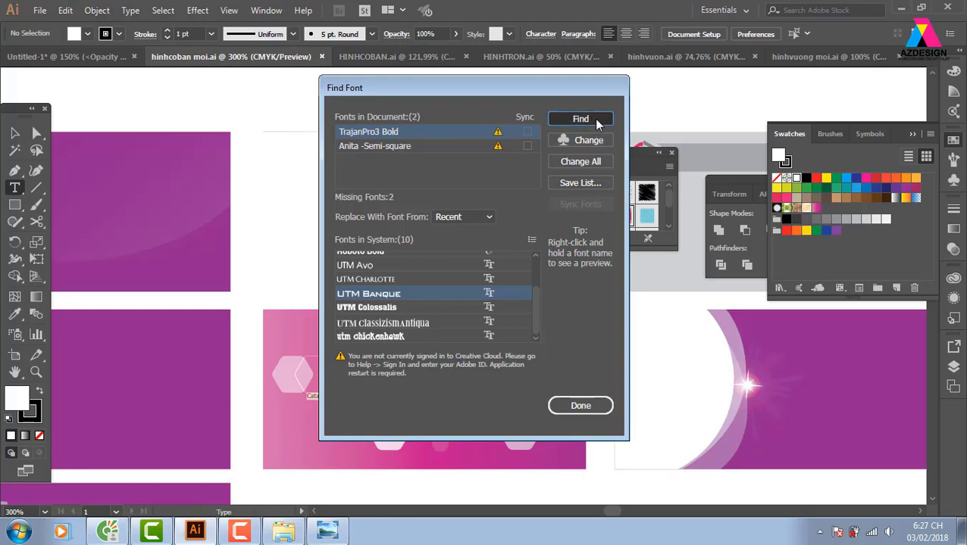
{"action": "left_click", "coordinate": [580, 405]}
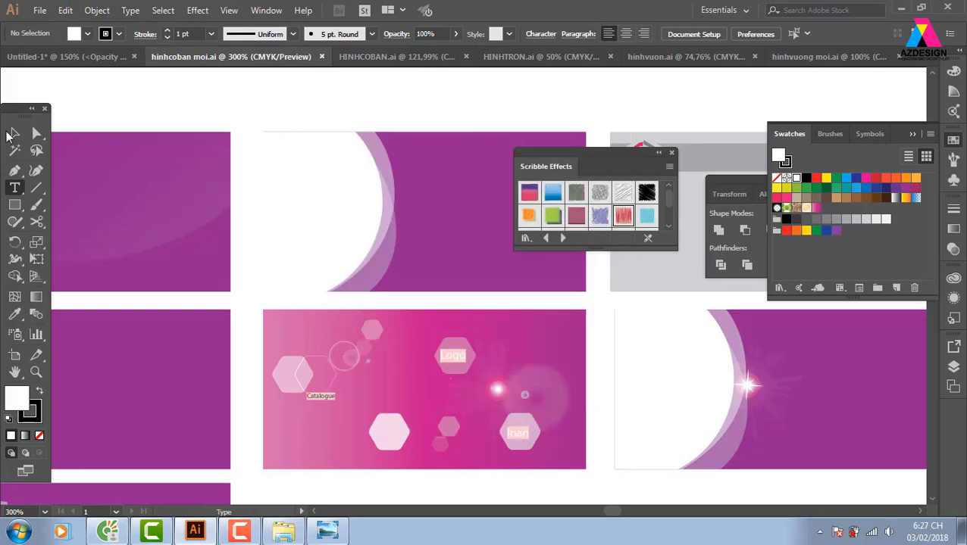
{"action": "left_click", "coordinate": [13, 134]}
{"action": "left_click_drag", "start_coordinate": [237, 189], "coordinate": [328, 103]}
{"action": "left_click_drag", "start_coordinate": [757, 129], "coordinate": [211, 225]}
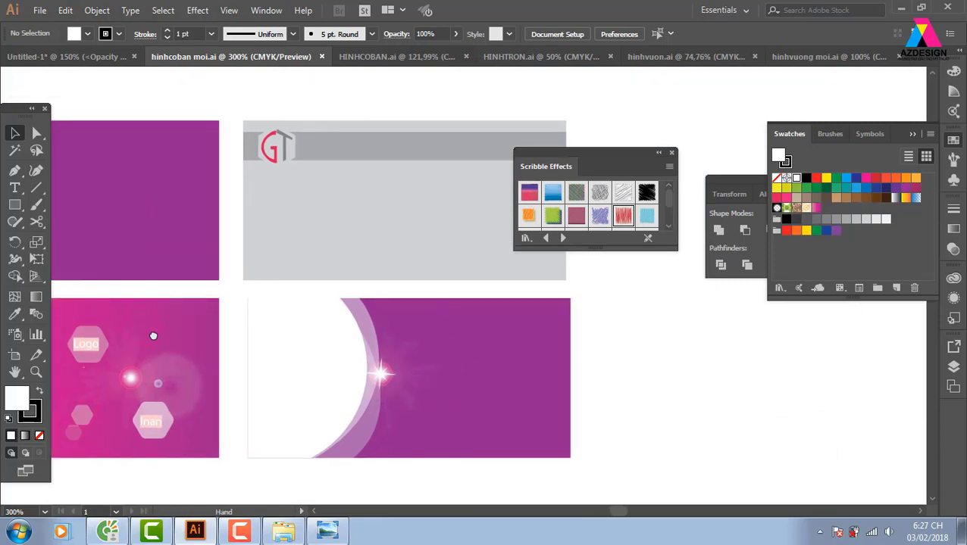
{"action": "left_click", "coordinate": [321, 57]}
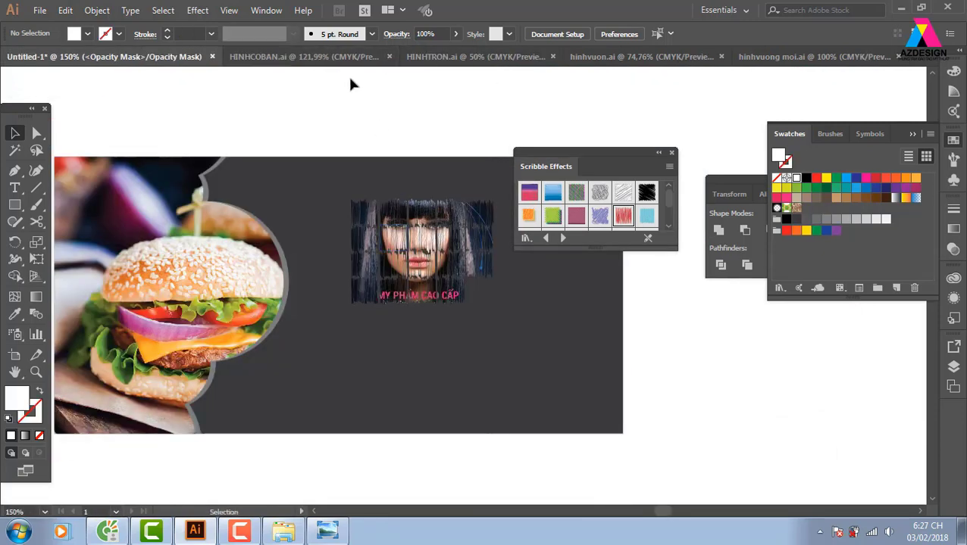
- Examine the interior design and shampoo poster samples in HINHCOBAN.ai and close that file
{"action": "left_click", "coordinate": [334, 59]}
{"action": "left_click_drag", "start_coordinate": [243, 296], "coordinate": [284, 273]}
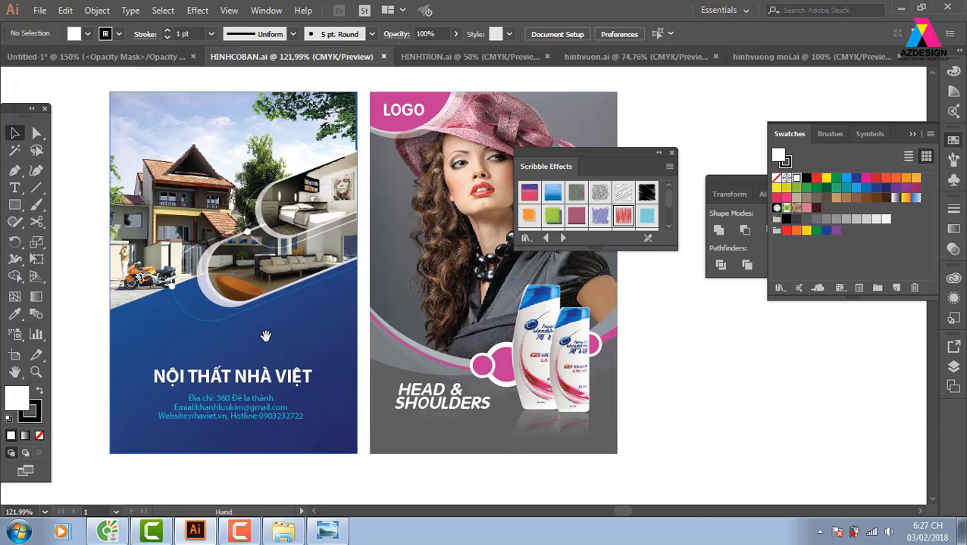
{"action": "left_click_drag", "start_coordinate": [263, 337], "coordinate": [229, 225]}
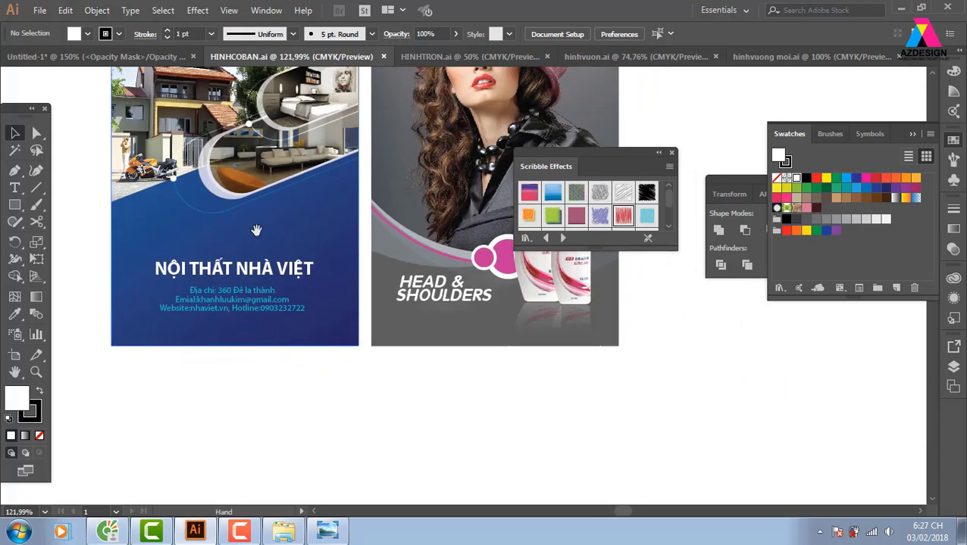
{"action": "key", "text": "ctrl+minus"}
{"action": "key", "text": "ctrl+minus"}
{"action": "key", "text": "ctrl+minus"}
{"action": "left_click_drag", "start_coordinate": [352, 223], "coordinate": [247, 251]}
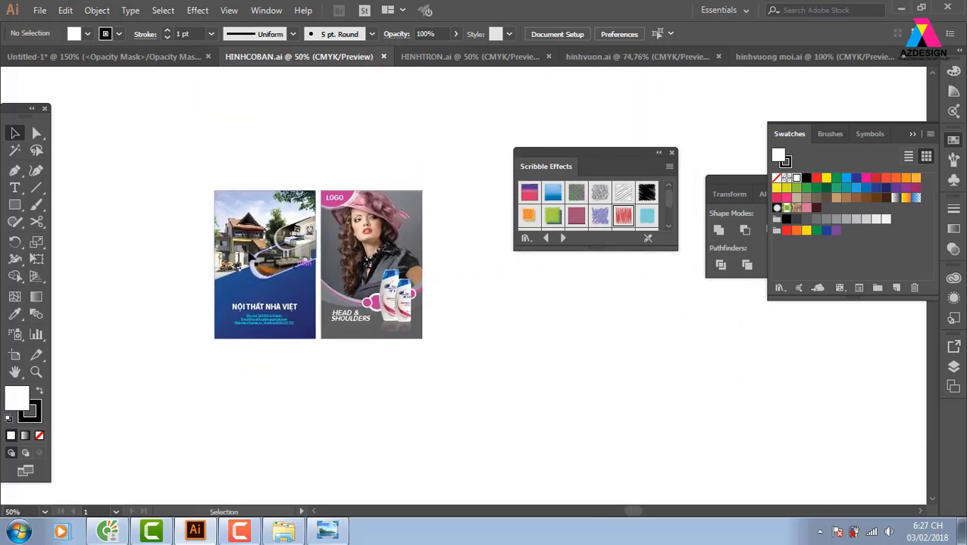
{"action": "left_click", "coordinate": [383, 56]}
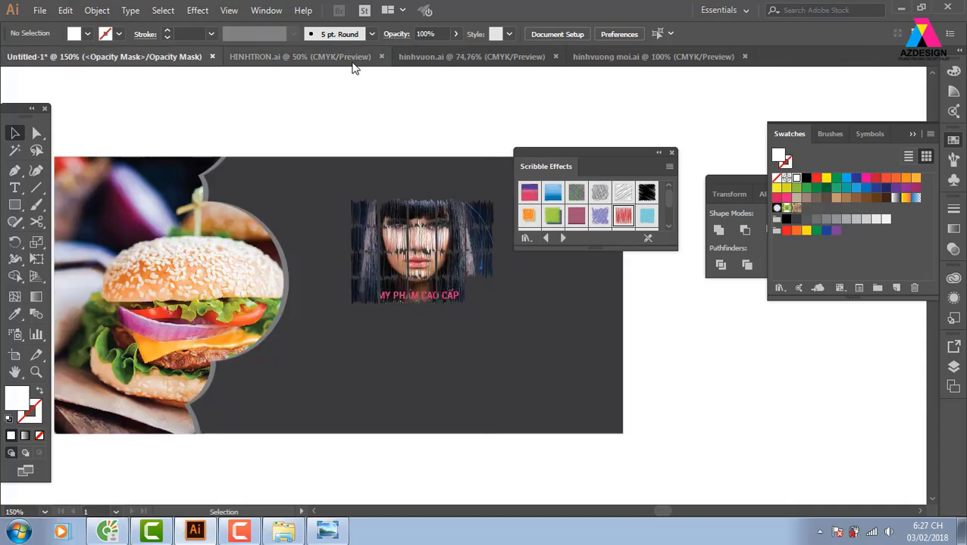
- Examine the Vespa, Seiko, shoe sale and Head & Shoulders posters in HINHTRON.ai
{"action": "left_click", "coordinate": [353, 59]}
{"action": "scroll", "coordinate": [379, 265], "scroll_direction": "left", "scroll_amount": 3}
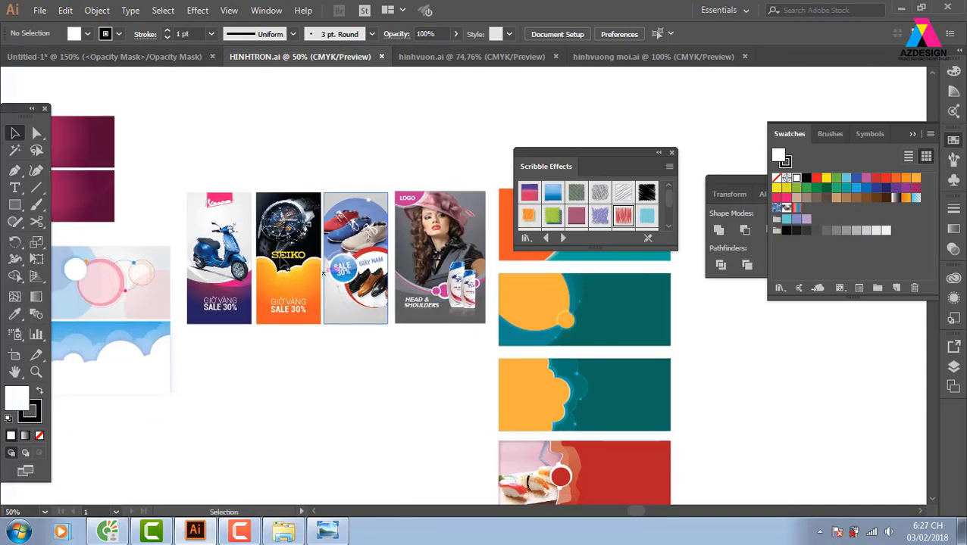
{"action": "key", "text": "z"}
{"action": "left_click_drag", "start_coordinate": [179, 167], "coordinate": [289, 354]}
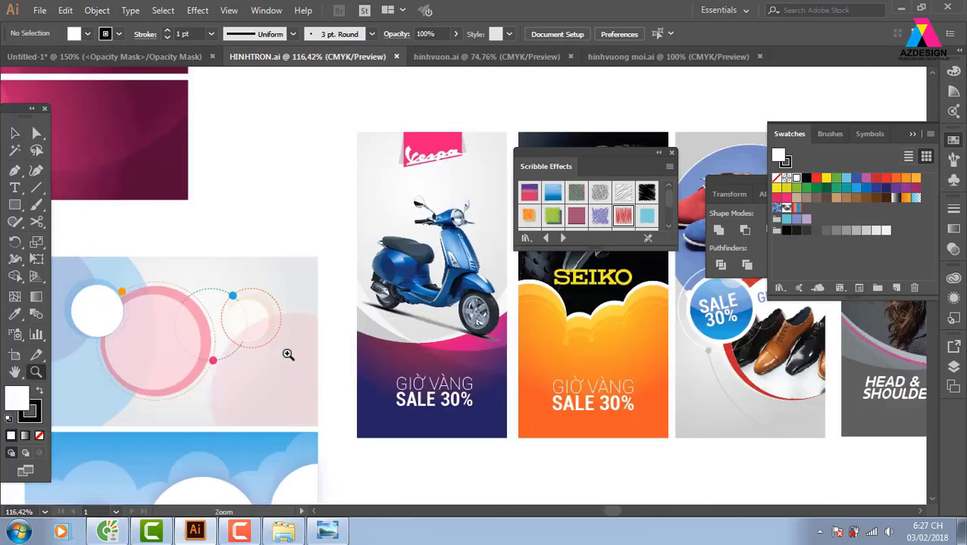
{"action": "scroll", "coordinate": [292, 354], "scroll_direction": "right", "scroll_amount": 5}
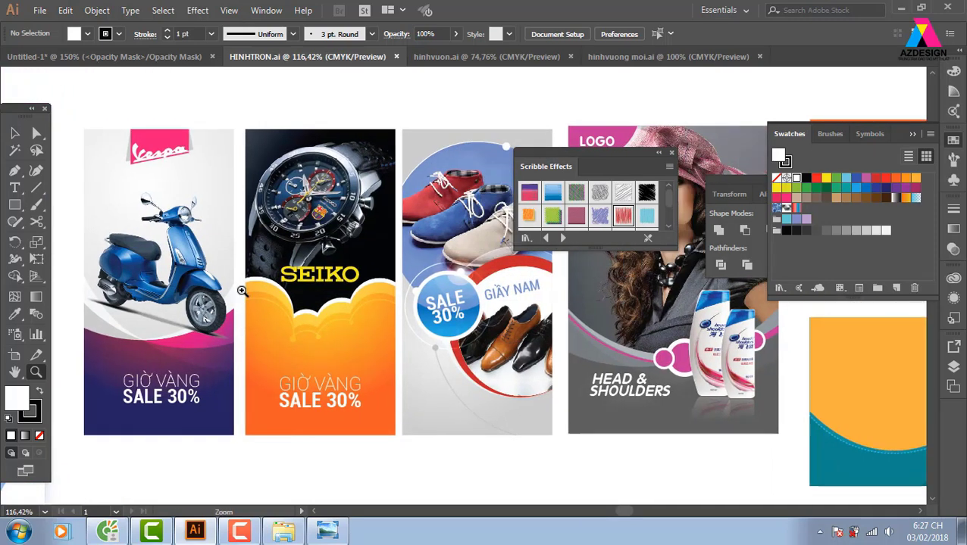
{"action": "scroll", "coordinate": [520, 413], "scroll_direction": "right", "scroll_amount": 4}
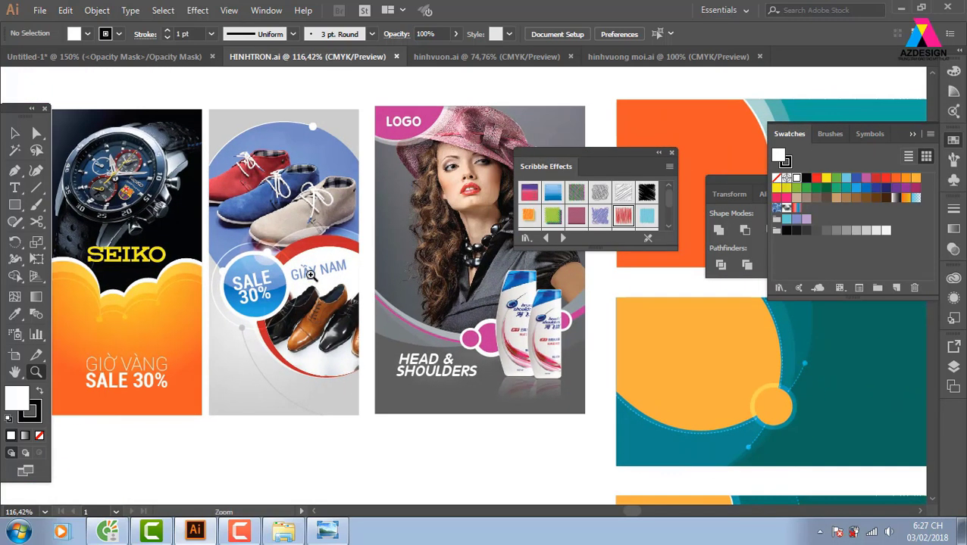
{"action": "scroll", "coordinate": [515, 356], "scroll_direction": "right", "scroll_amount": 3}
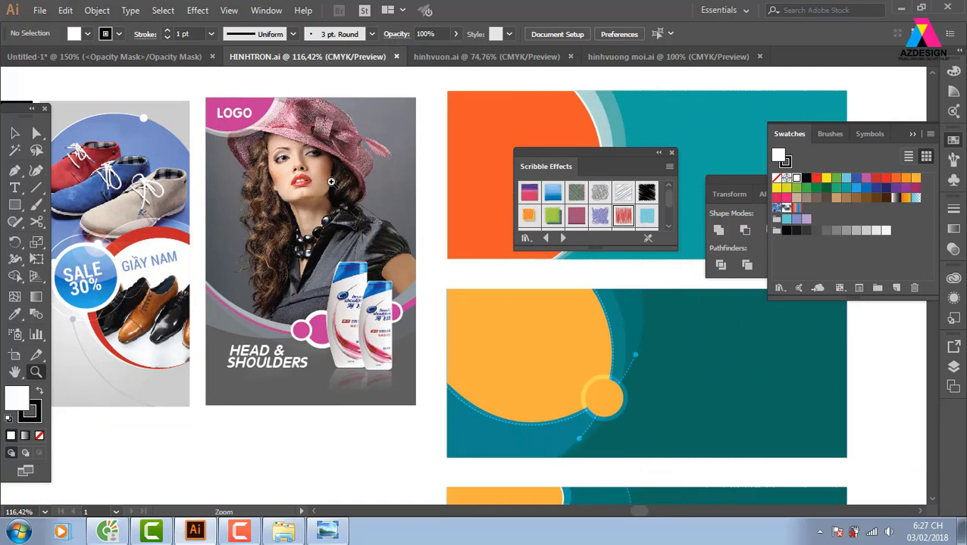
- Examine the orange circle, scalloped and sushi banner samples in HINHTRON.ai
{"action": "scroll", "coordinate": [406, 331], "scroll_direction": "right", "scroll_amount": 4}
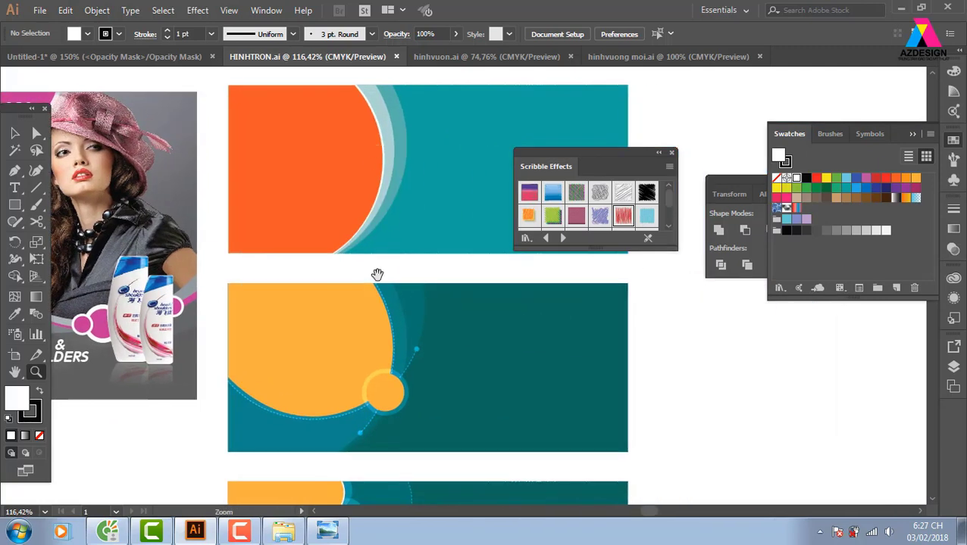
{"action": "scroll", "coordinate": [414, 247], "scroll_direction": "down", "scroll_amount": 3}
{"action": "scroll", "coordinate": [414, 247], "scroll_direction": "down", "scroll_amount": 1}
{"action": "scroll", "coordinate": [395, 238], "scroll_direction": "down", "scroll_amount": 4}
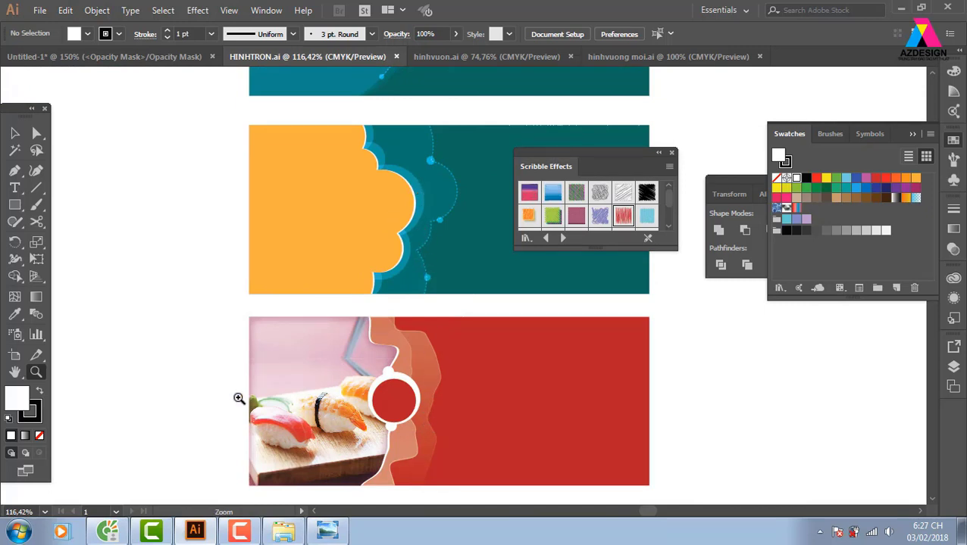
{"action": "left_click_drag", "start_coordinate": [240, 399], "coordinate": [540, 443]}
{"action": "left_click_drag", "start_coordinate": [267, 367], "coordinate": [439, 428]}
- Examine the pink circle banners, overlapping circles and cloud samples in HINHTRON.ai, and close that file
{"action": "scroll", "coordinate": [439, 428], "scroll_direction": "left", "scroll_amount": 10}
{"action": "scroll", "coordinate": [439, 428], "scroll_direction": "up", "scroll_amount": 3}
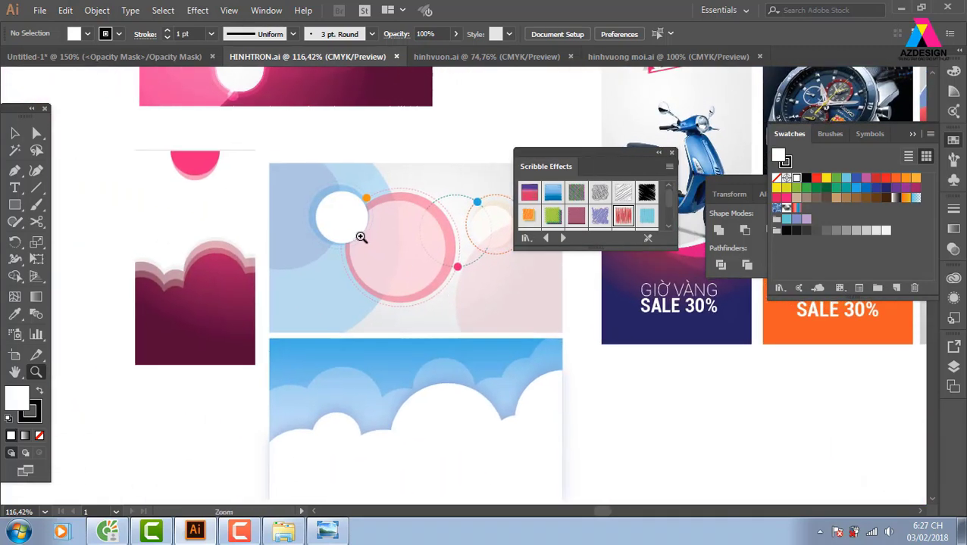
{"action": "scroll", "coordinate": [272, 380], "scroll_direction": "up", "scroll_amount": 4}
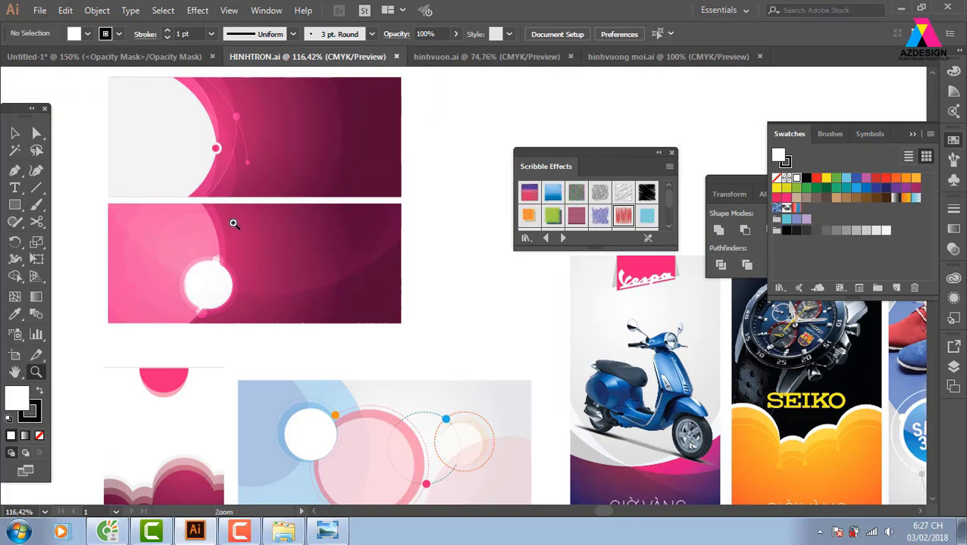
{"action": "scroll", "coordinate": [293, 397], "scroll_direction": "down", "scroll_amount": 2}
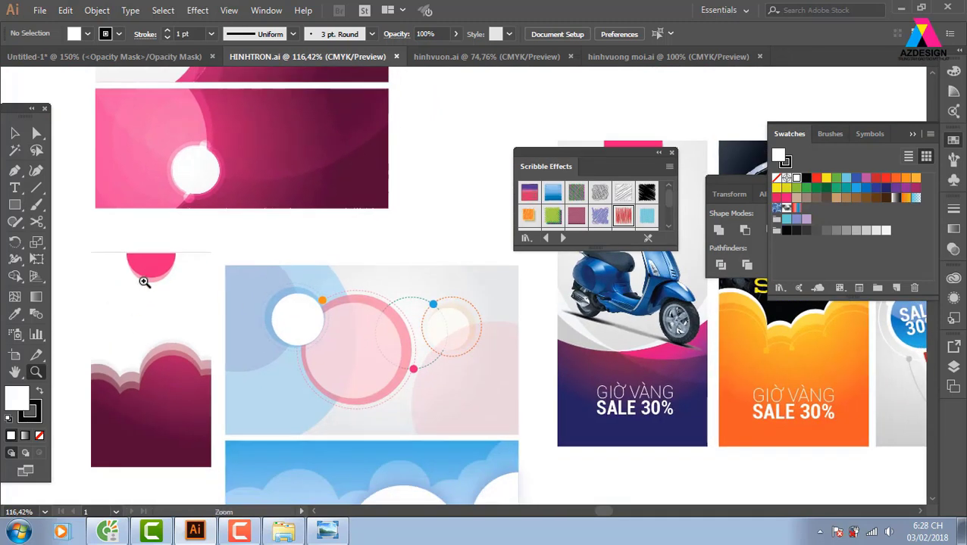
{"action": "left_click", "coordinate": [244, 300], "text": "alt"}
{"action": "left_click", "coordinate": [244, 299], "text": "alt"}
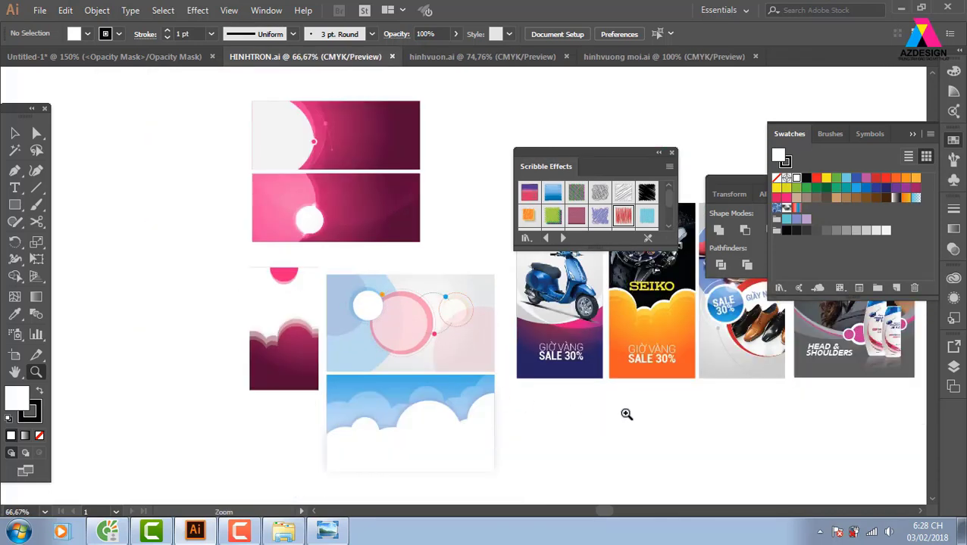
{"action": "left_click_drag", "start_coordinate": [627, 414], "coordinate": [322, 416]}
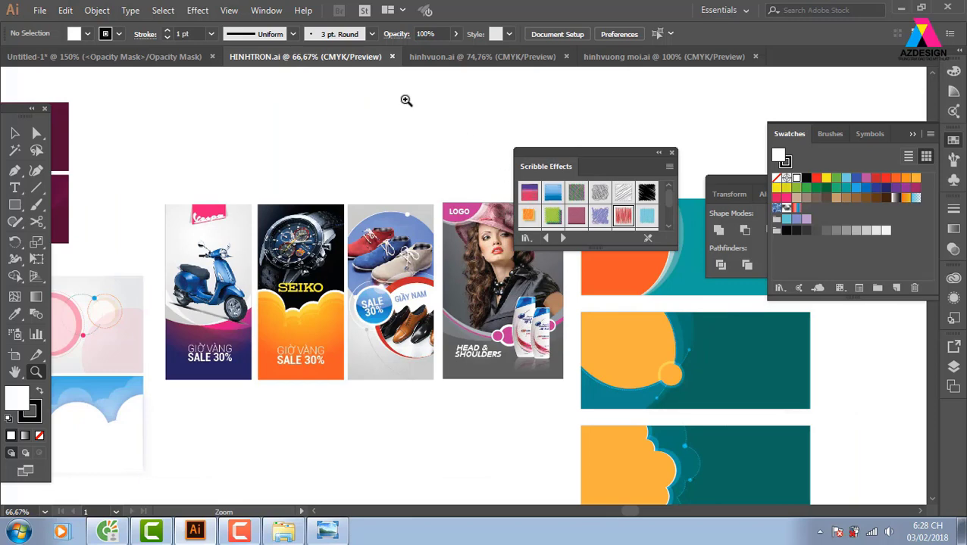
{"action": "left_click", "coordinate": [392, 56]}
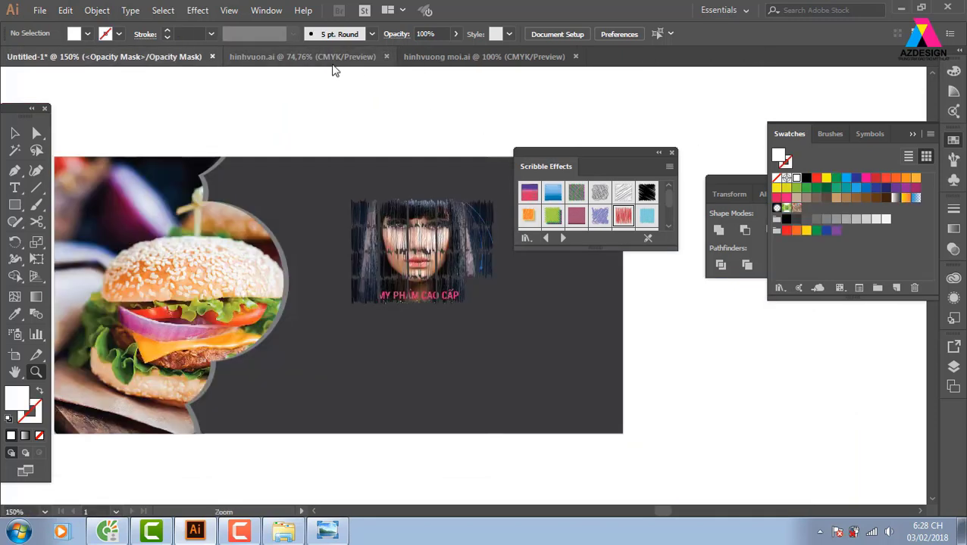
- Examine the purple cards, logos, warped text and filmstrip samples in hinhvuon.ai and close that file
{"action": "left_click", "coordinate": [335, 59]}
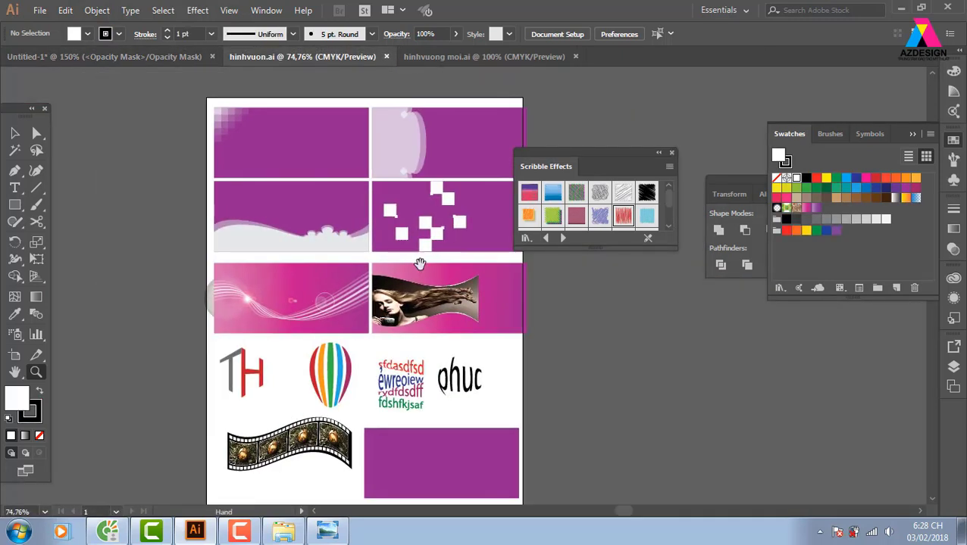
{"action": "scroll", "coordinate": [323, 419], "scroll_direction": "down", "scroll_amount": 4}
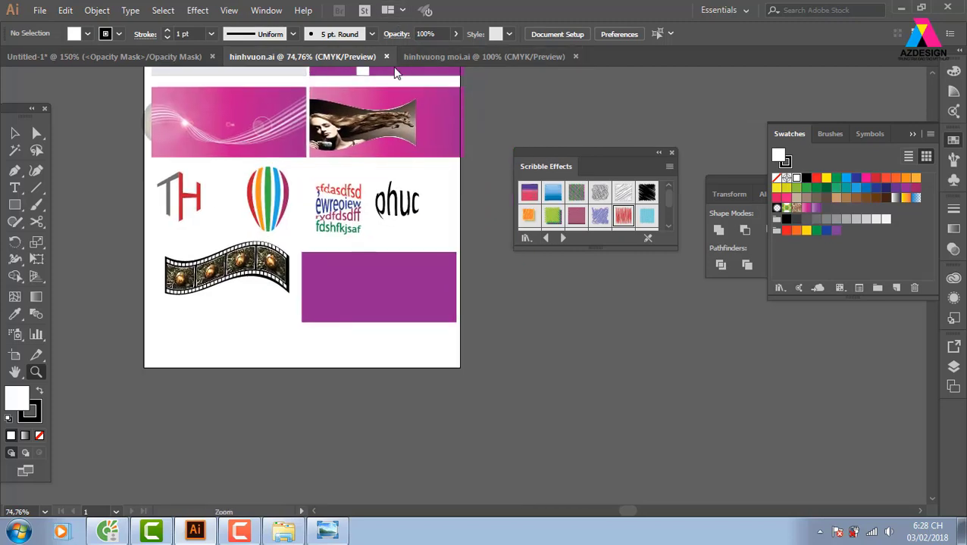
{"action": "left_click", "coordinate": [385, 61]}
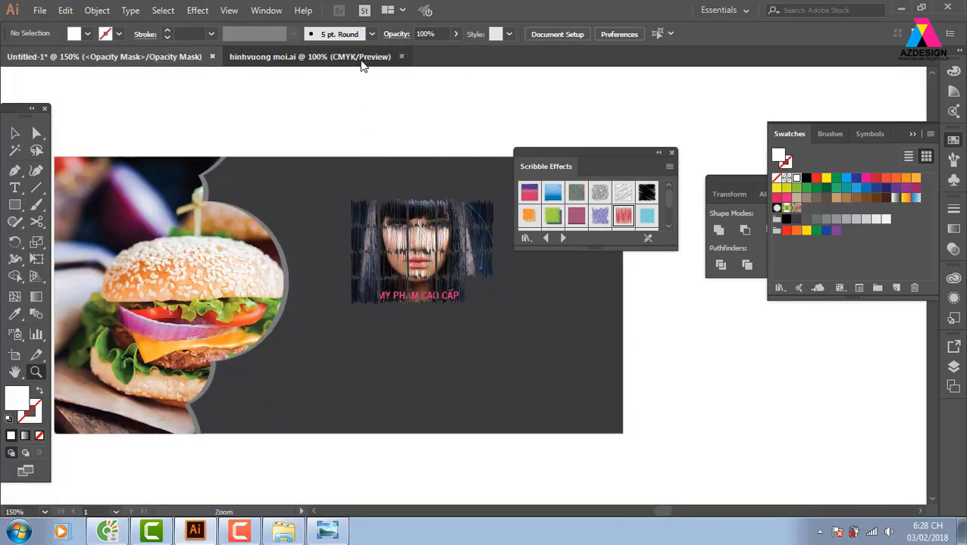
- Examine the scribble-masked face card in hinhvuong moi.ai up close and close that file
{"action": "left_click", "coordinate": [360, 61]}
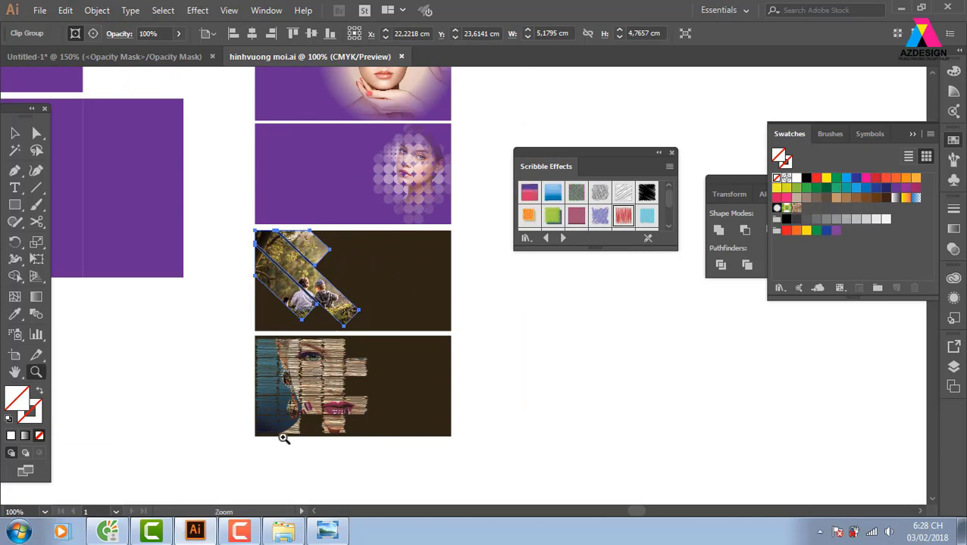
{"action": "left_click_drag", "start_coordinate": [226, 314], "coordinate": [426, 451]}
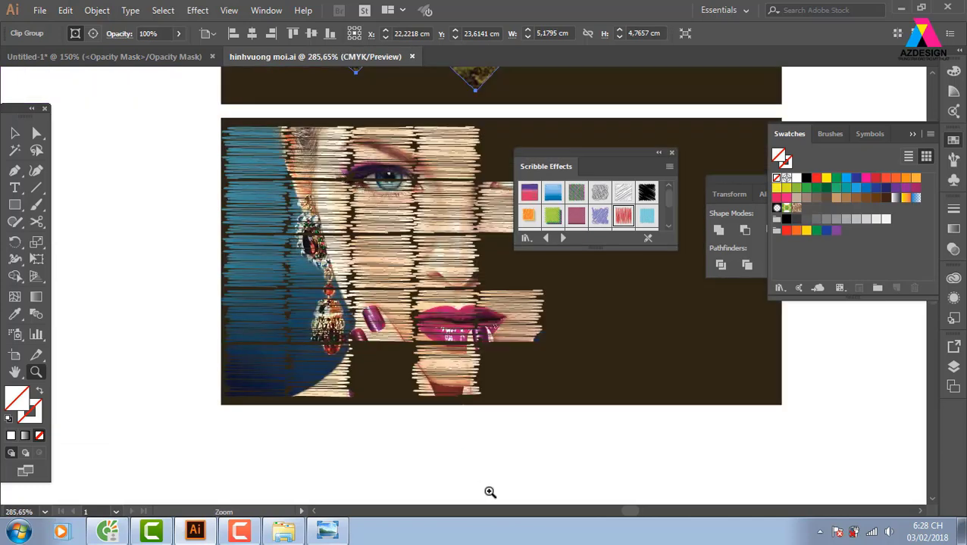
{"action": "left_click", "coordinate": [411, 56]}
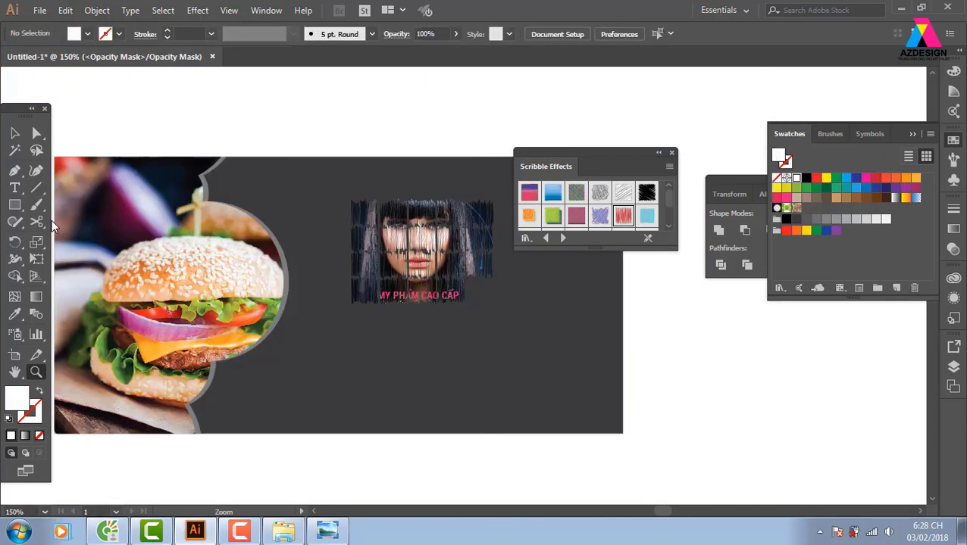
- Close the Scribble Effects library and leave opacity mask editing to return to the normal artwork
{"action": "left_click", "coordinate": [671, 152]}
{"action": "left_click", "coordinate": [15, 204]}
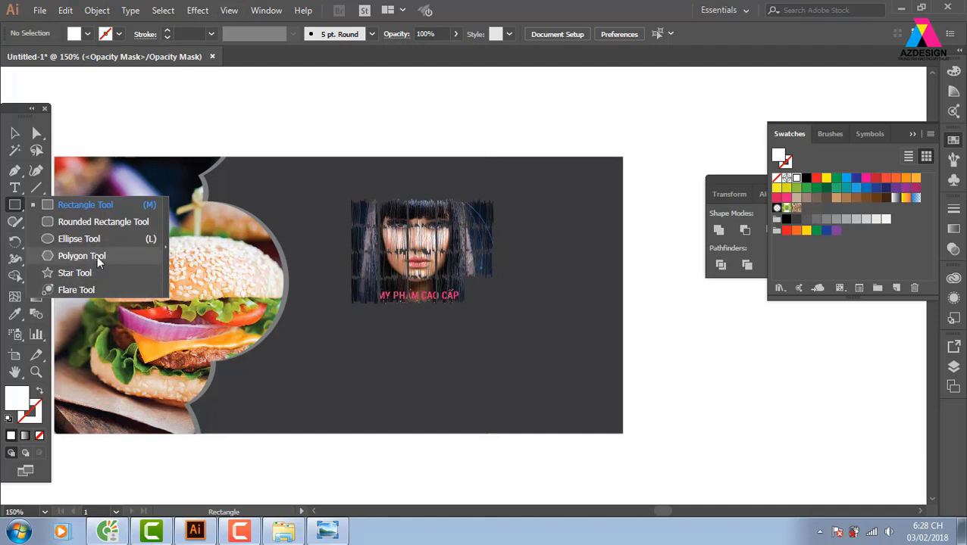
{"action": "left_click", "coordinate": [15, 133]}
{"action": "left_click_drag", "start_coordinate": [326, 387], "coordinate": [364, 208]}
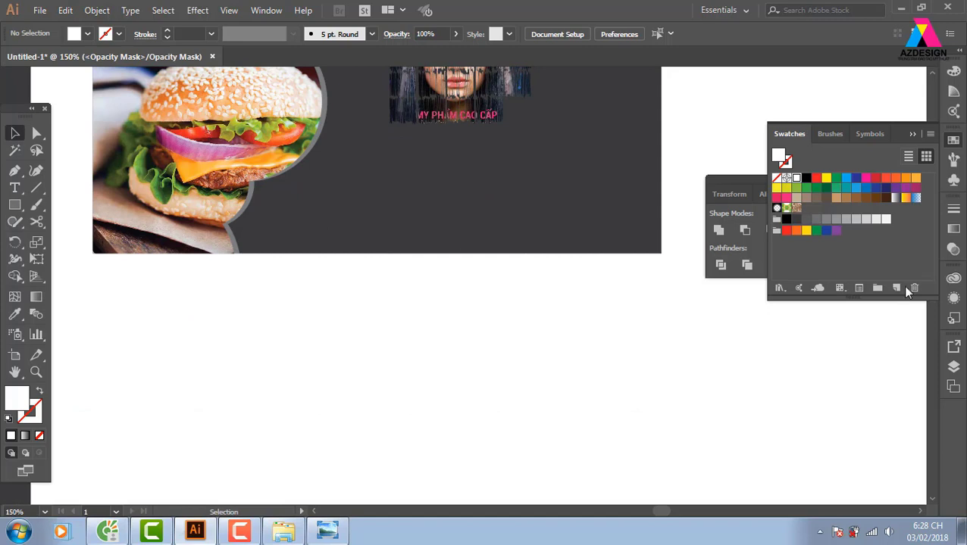
{"action": "left_click", "coordinate": [953, 253]}
{"action": "left_click", "coordinate": [891, 267]}
{"action": "left_click", "coordinate": [798, 260]}
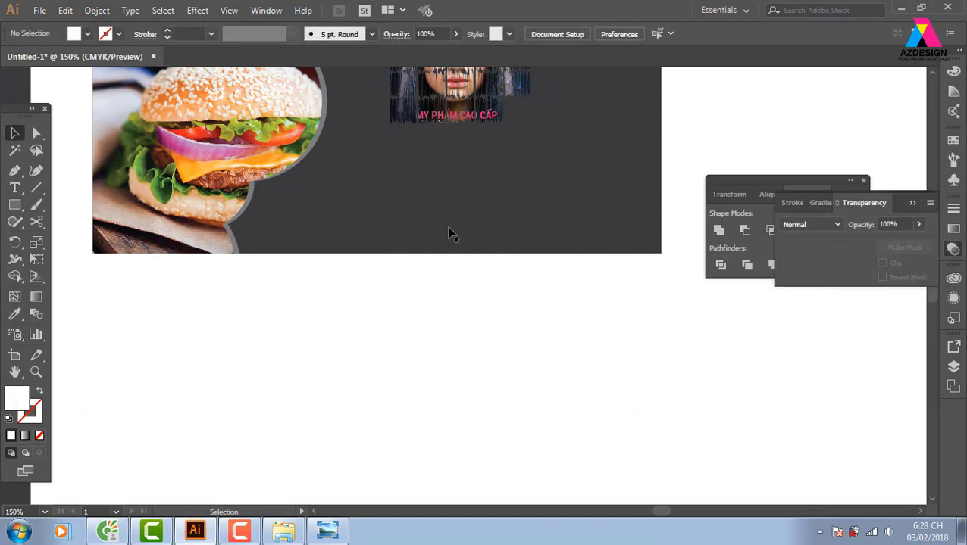
- Duplicate the dark grey card background directly below the burger card
{"action": "left_click", "coordinate": [391, 216]}
{"action": "left_click_drag", "start_coordinate": [392, 216], "coordinate": [390, 494]}
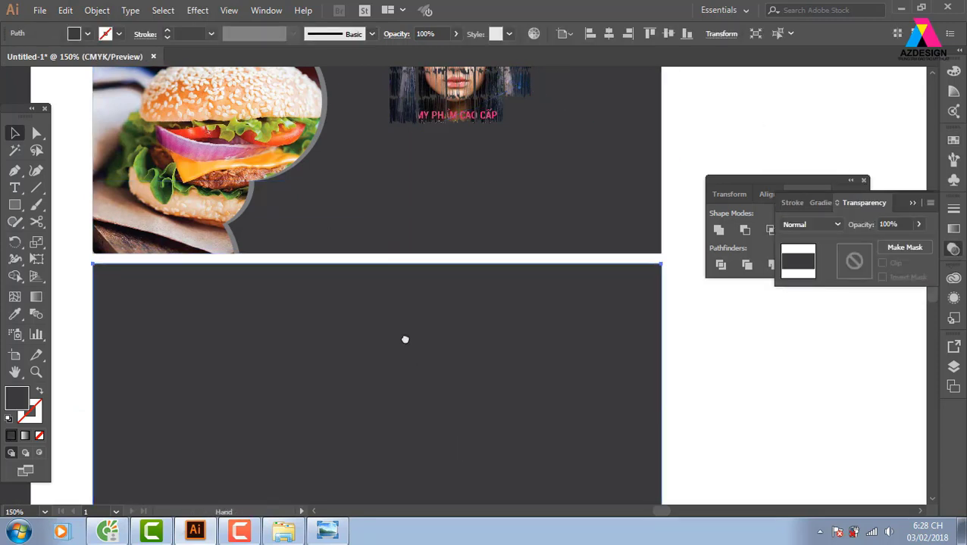
{"action": "scroll", "coordinate": [377, 283], "scroll_direction": "down", "scroll_amount": 3}
- Draw a polygon over the duplicated dark card, varying its number of sides down to a triangle and finishing with seven sides
{"action": "left_click", "coordinate": [14, 204]}
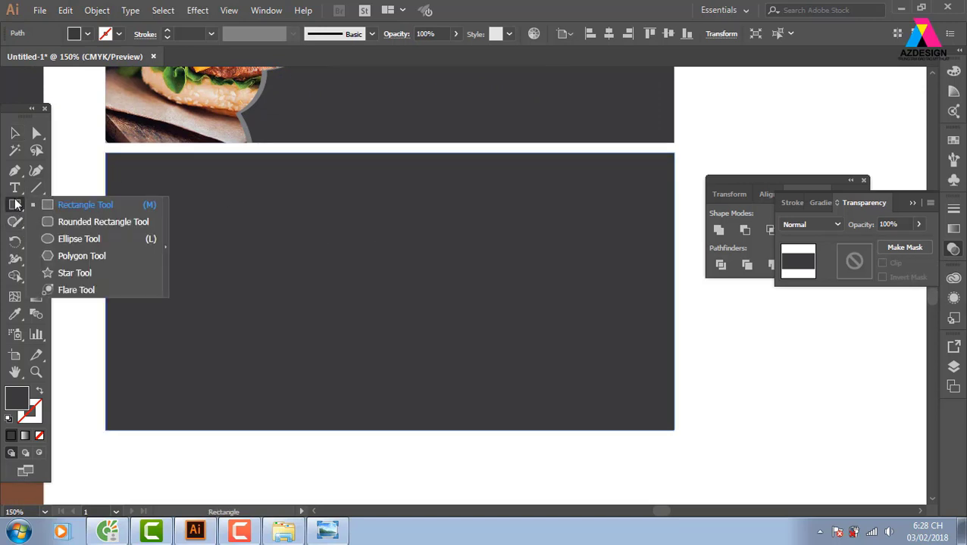
{"action": "left_click", "coordinate": [76, 256]}
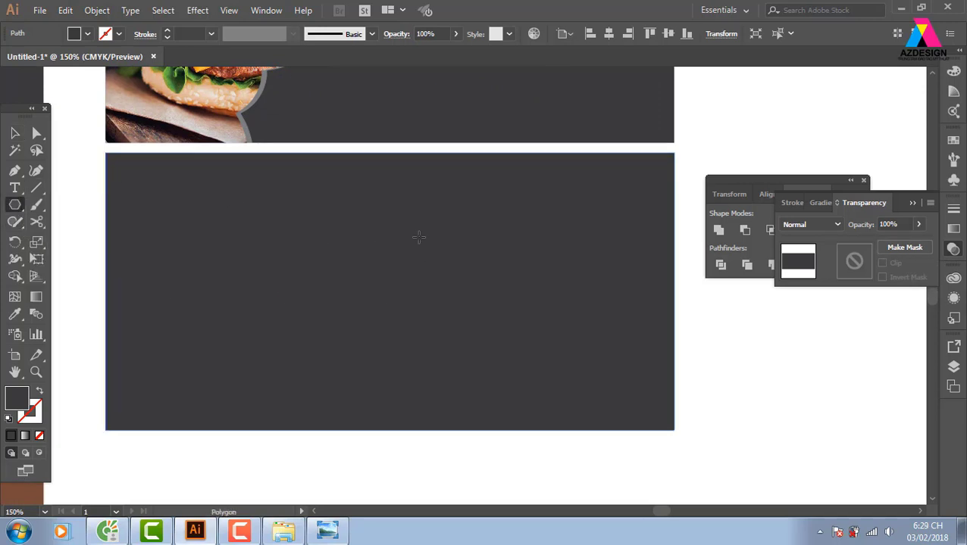
{"action": "left_click_drag", "start_coordinate": [381, 228], "coordinate": [427, 324]}
{"action": "key", "text": "Up"}
{"action": "key", "text": "Up"}
{"action": "key", "text": "Up"}
{"action": "key", "text": "Up"}
{"action": "key", "text": "Up"}
{"action": "key", "text": "Up"}
{"action": "key", "text": "Up"}
{"action": "key", "text": "Up"}
{"action": "key", "text": "Down"}
{"action": "key", "text": "Down"}
{"action": "key", "text": "Down"}
{"action": "key", "text": "Down"}
{"action": "key", "text": "Down"}
{"action": "key", "text": "Down"}
{"action": "key", "text": "Down"}
{"action": "key", "text": "Down"}
{"action": "key", "text": "Down"}
{"action": "key", "text": "Down"}
{"action": "key", "text": "Down"}
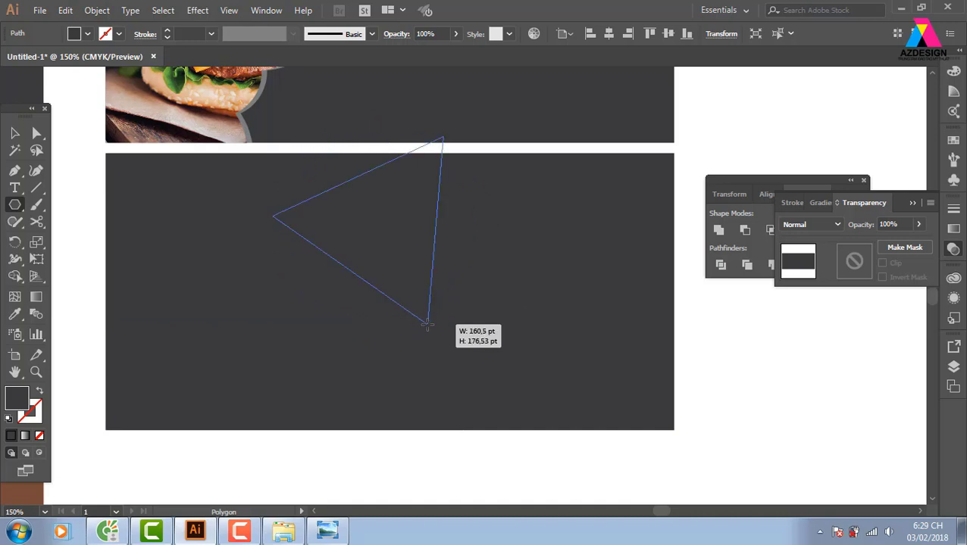
{"action": "key", "text": "Up"}
{"action": "left_click_drag", "start_coordinate": [426, 324], "coordinate": [427, 323]}
{"action": "key", "text": "Up"}
{"action": "key", "text": "Up"}
{"action": "key", "text": "Up"}
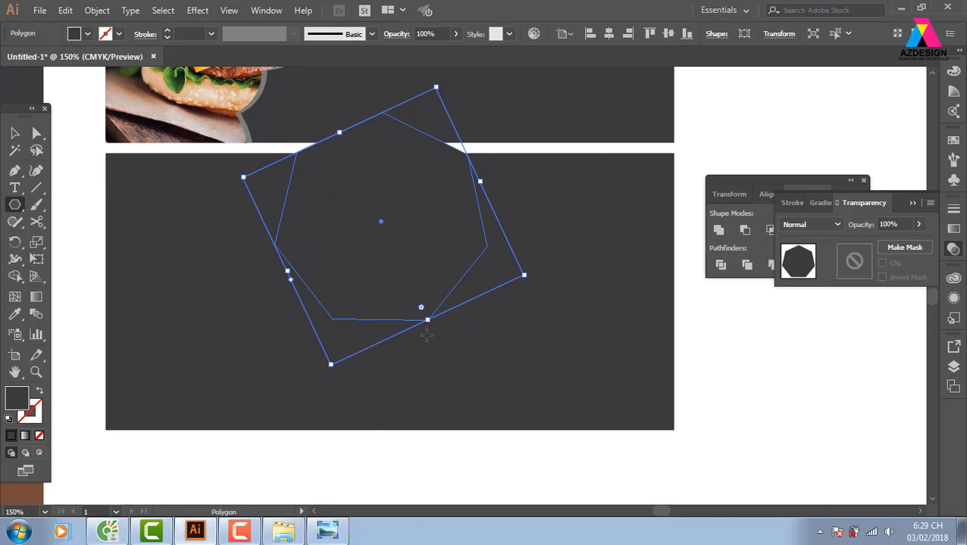
- Draw a large polygon overlapping the duplicated dark card's right edge, adding sides until its outline is nearly circular
{"action": "key", "text": "ctrl+shift+a"}
{"action": "left_click_drag", "start_coordinate": [599, 341], "coordinate": [299, 333]}
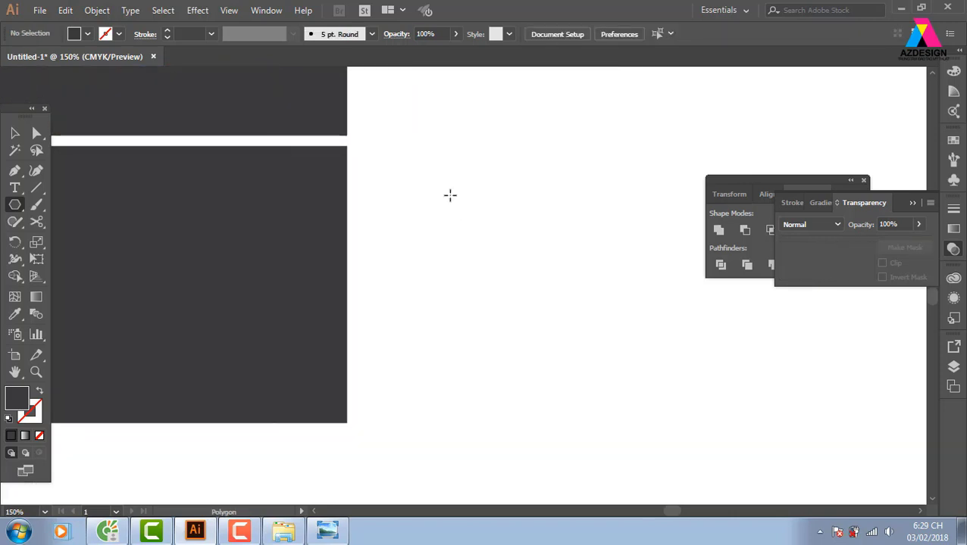
{"action": "left_click_drag", "start_coordinate": [449, 194], "coordinate": [558, 324]}
{"action": "key", "text": "Up"}
{"action": "key", "text": "Up"}
{"action": "key", "text": "Up"}
{"action": "key", "text": "Up"}
{"action": "key", "text": "Up"}
{"action": "key", "text": "Up"}
{"action": "key", "text": "Up"}
{"action": "key", "text": "Up"}
{"action": "key", "text": "Up"}
{"action": "key", "text": "Up"}
{"action": "key", "text": "Up"}
{"action": "key", "text": "Up"}
{"action": "key", "text": "Up"}
{"action": "key", "text": "Up"}
{"action": "key", "text": "Up"}
{"action": "key", "text": "Up"}
{"action": "key", "text": "Up"}
{"action": "key", "text": "Up"}
{"action": "key", "text": "Up"}
{"action": "key", "text": "Up"}
{"action": "key", "text": "Up"}
{"action": "key", "text": "Up"}
{"action": "key", "text": "Up"}
{"action": "key", "text": "Up"}
{"action": "key", "text": "Up"}
{"action": "key", "text": "Up"}
{"action": "key", "text": "Up"}
{"action": "key", "text": "Up"}
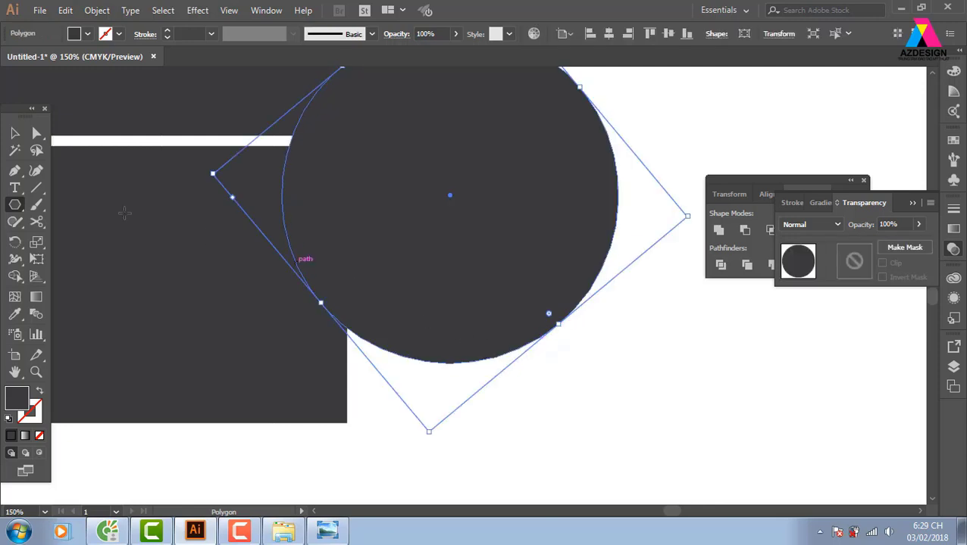
- Apply a 6% Pucker & Bloat effect to the many-sided polygon to give it a scalloped edge
{"action": "left_click", "coordinate": [14, 134]}
{"action": "scroll", "coordinate": [494, 250], "scroll_direction": "up", "scroll_amount": 2}
{"action": "scroll", "coordinate": [494, 250], "scroll_direction": "right", "scroll_amount": 2}
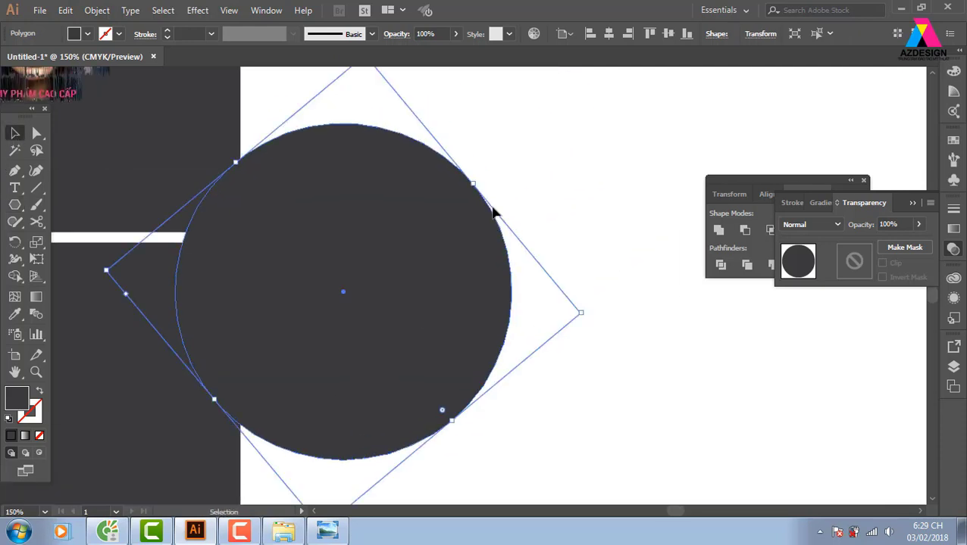
{"action": "left_click", "coordinate": [36, 134]}
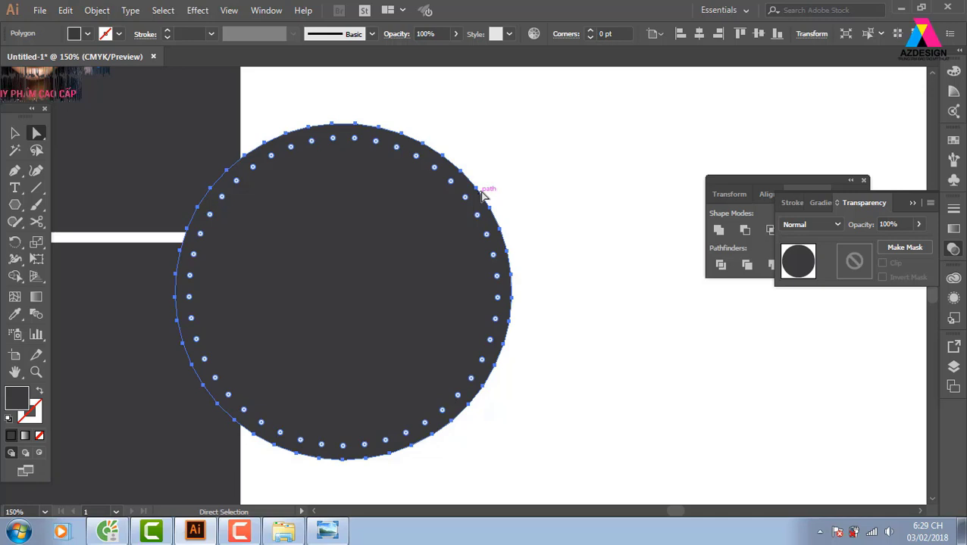
{"action": "left_click", "coordinate": [198, 10]}
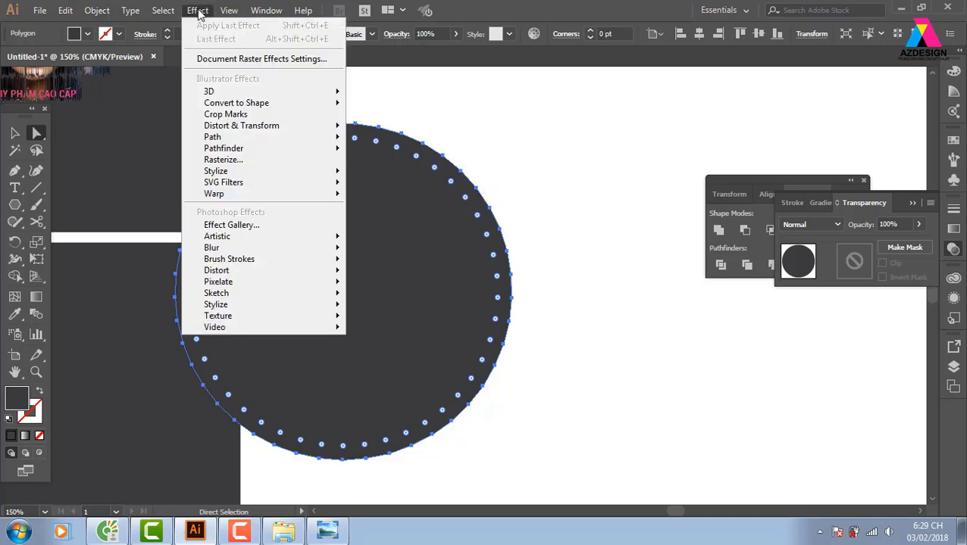
{"action": "mouse_move", "coordinate": [221, 128]}
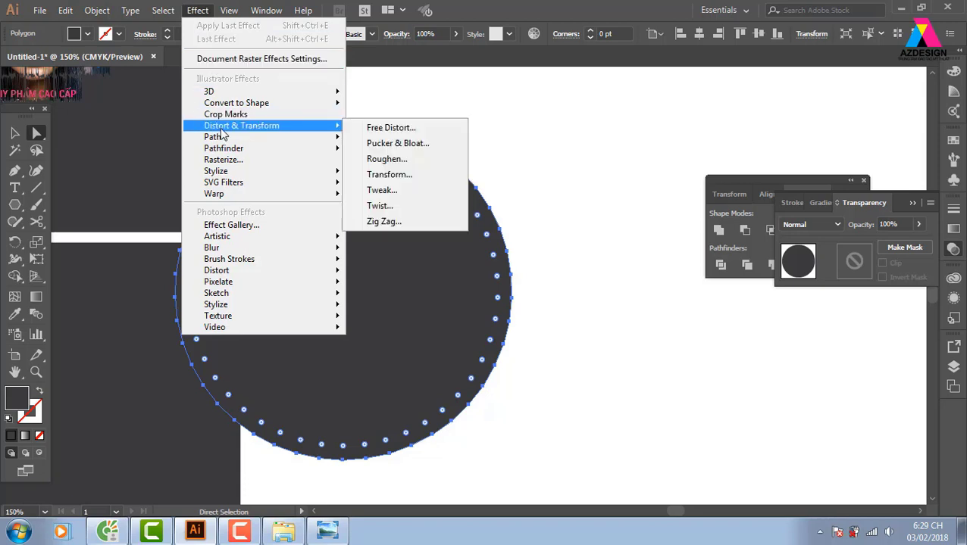
{"action": "left_click", "coordinate": [420, 147]}
{"action": "left_click", "coordinate": [595, 166]}
{"action": "left_click_drag", "start_coordinate": [679, 127], "coordinate": [683, 129]}
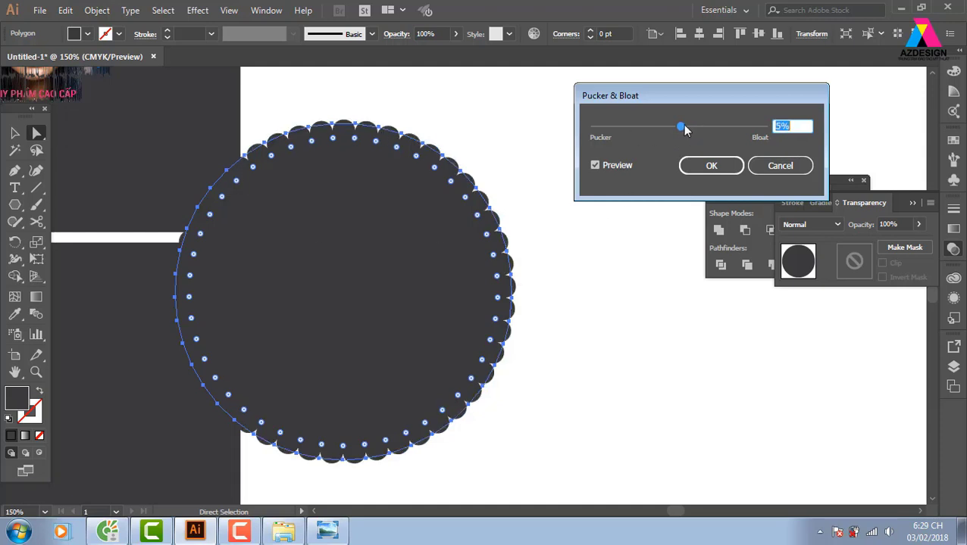
{"action": "left_click_drag", "start_coordinate": [684, 130], "coordinate": [685, 132]}
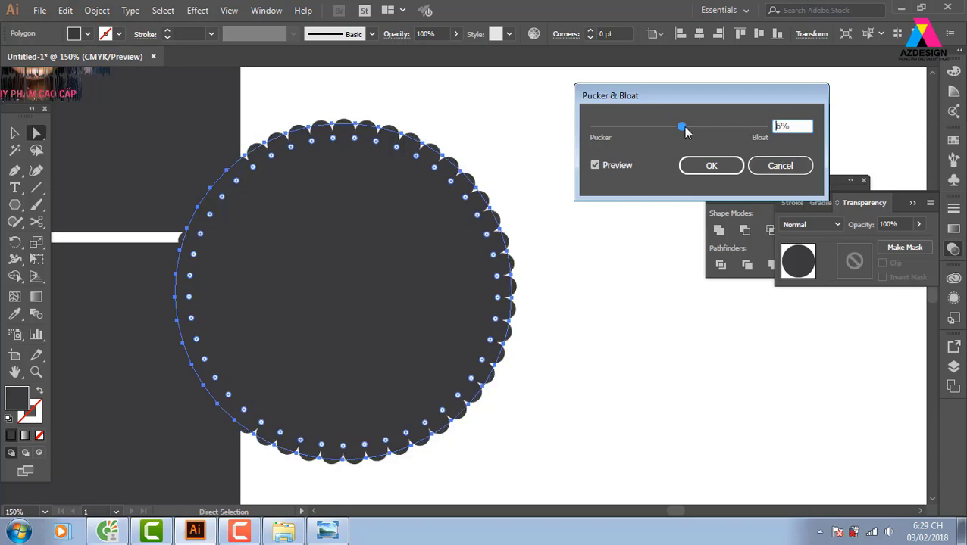
{"action": "left_click", "coordinate": [711, 166]}
{"action": "key", "text": "v"}
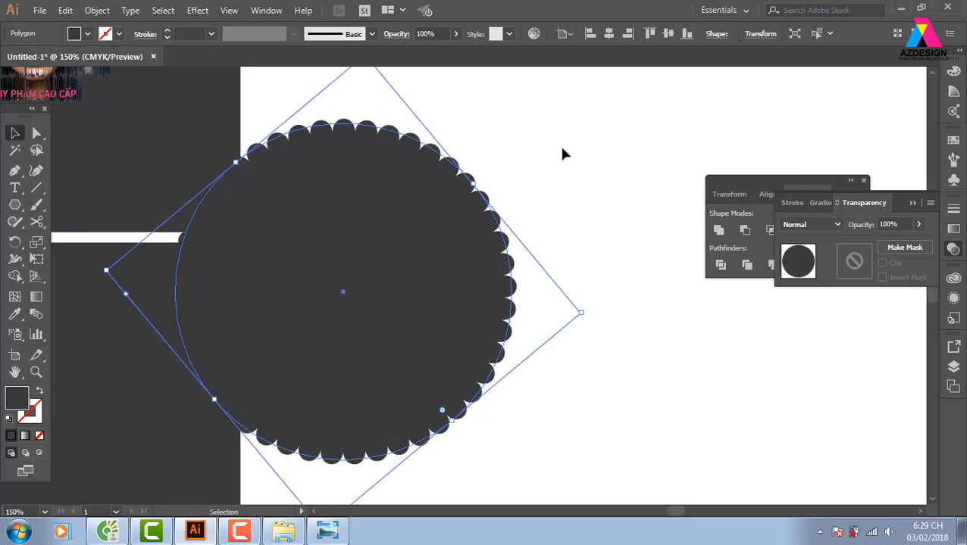
- Move the scalloped circle to the right, farther off the dark cards, and fill it with light grey
{"action": "left_click", "coordinate": [561, 153]}
{"action": "left_click_drag", "start_coordinate": [470, 252], "coordinate": [557, 258]}
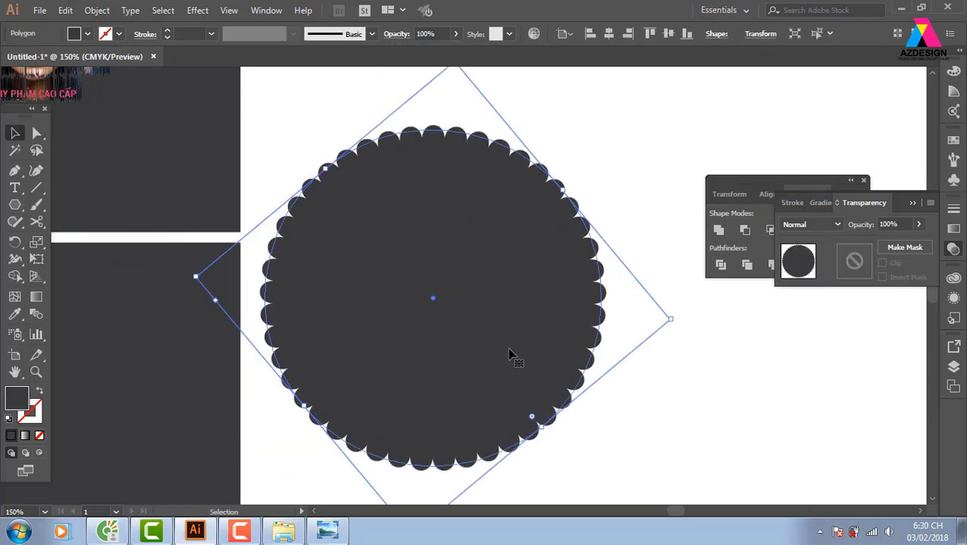
{"action": "left_click", "coordinate": [955, 141]}
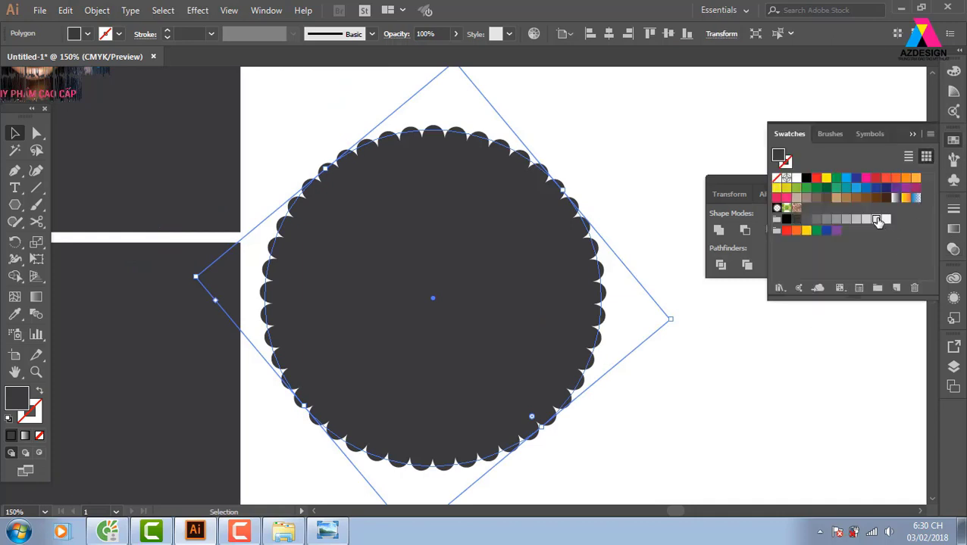
{"action": "left_click", "coordinate": [877, 220]}
- Flatten the scalloped circle's transparency with the Medium Resolution preset
{"action": "left_click", "coordinate": [97, 10]}
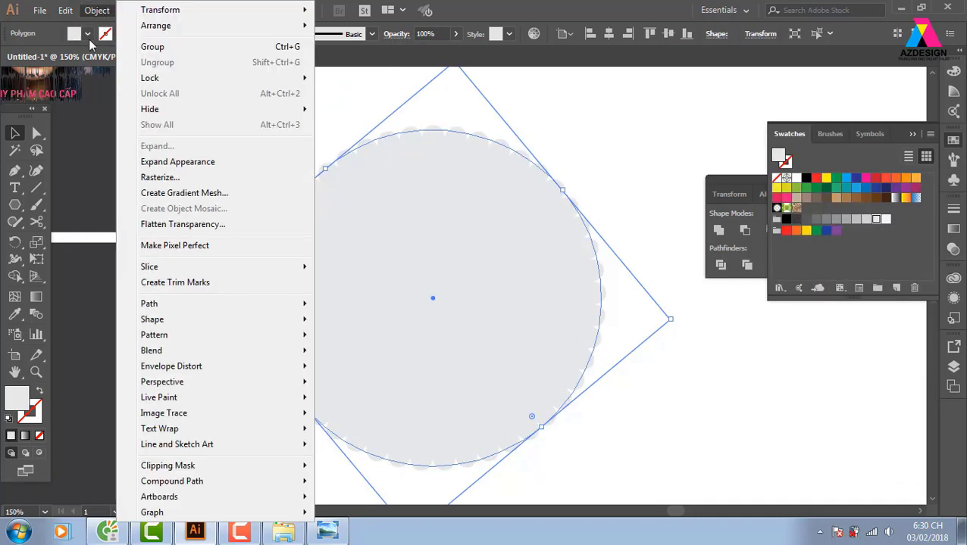
{"action": "left_click", "coordinate": [184, 226]}
{"action": "left_click", "coordinate": [685, 340]}
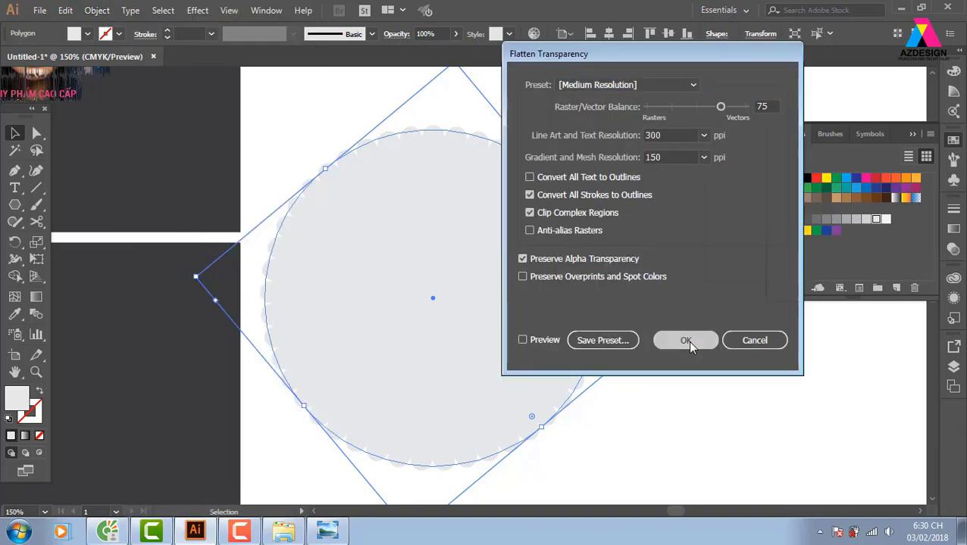
- Place the scalloped circle over the left end of the dark card below the burger card and trim its overhang with Shape Builder
{"action": "scroll", "coordinate": [422, 322], "scroll_direction": "down", "scroll_amount": 2}
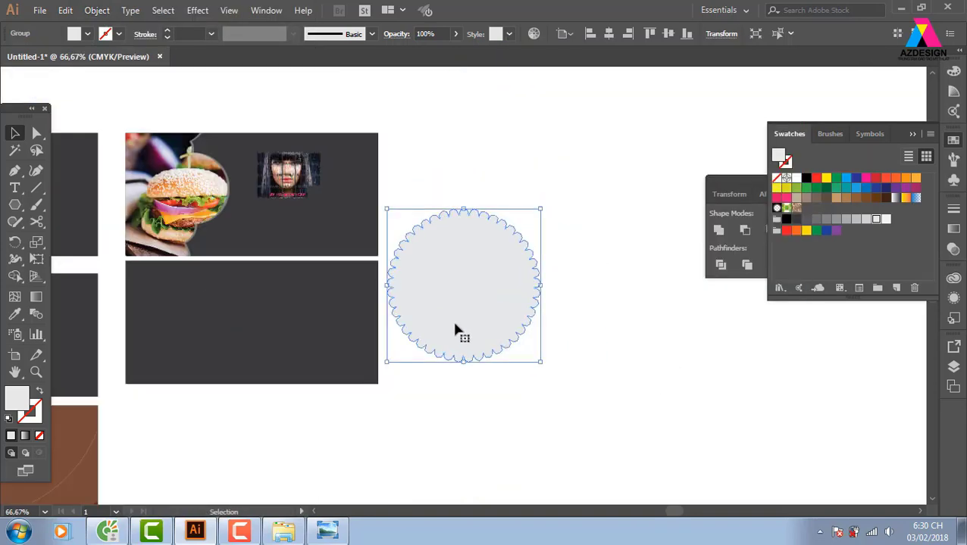
{"action": "scroll", "coordinate": [535, 367], "scroll_direction": "left", "scroll_amount": 2}
{"action": "left_click_drag", "start_coordinate": [550, 270], "coordinate": [230, 290]}
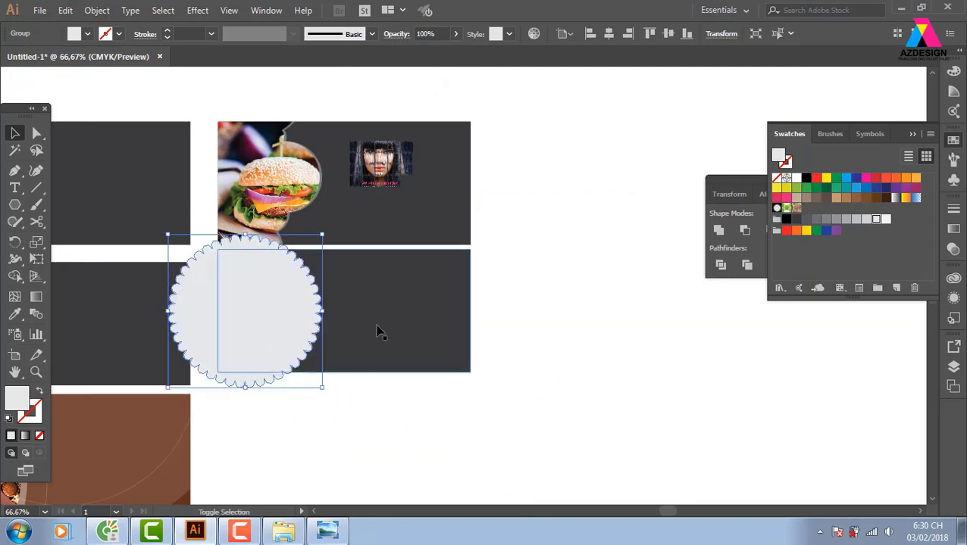
{"action": "left_click", "coordinate": [382, 324], "text": "shift"}
{"action": "left_click", "coordinate": [15, 277]}
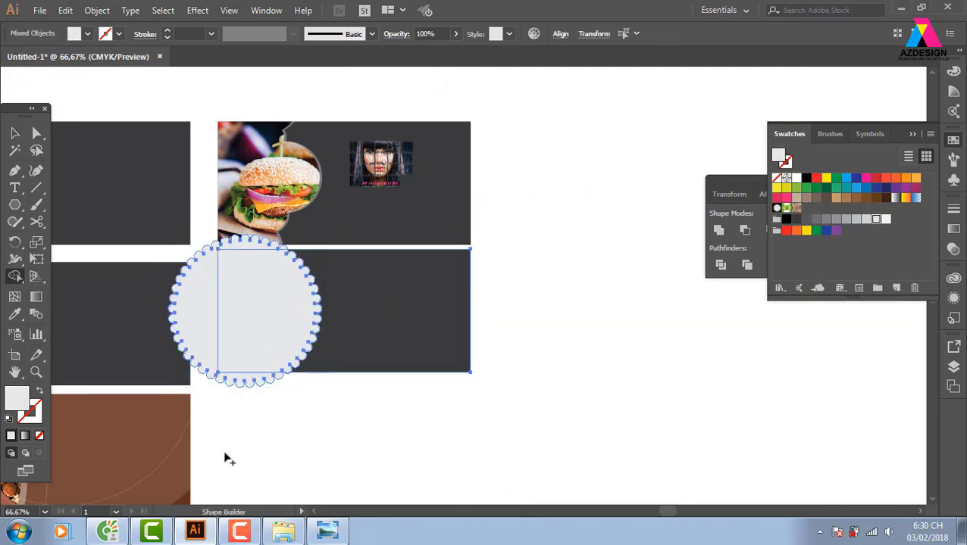
{"action": "mouse_move", "coordinate": [226, 458]}
{"action": "left_mouse_down"}
{"action": "mouse_move", "coordinate": [207, 354]}
{"action": "mouse_move", "coordinate": [213, 391]}
{"action": "left_mouse_up"}
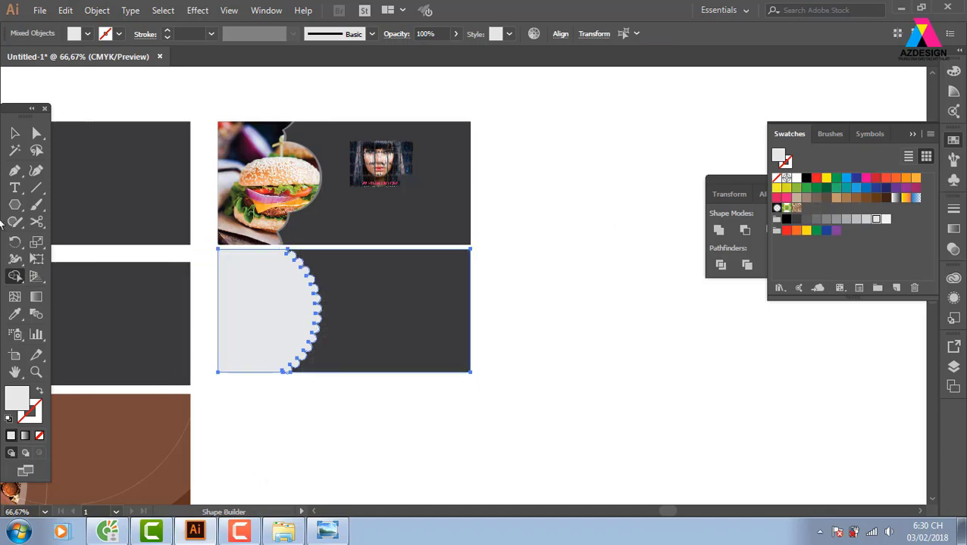
{"action": "left_click", "coordinate": [15, 134]}
{"action": "left_click", "coordinate": [572, 249]}
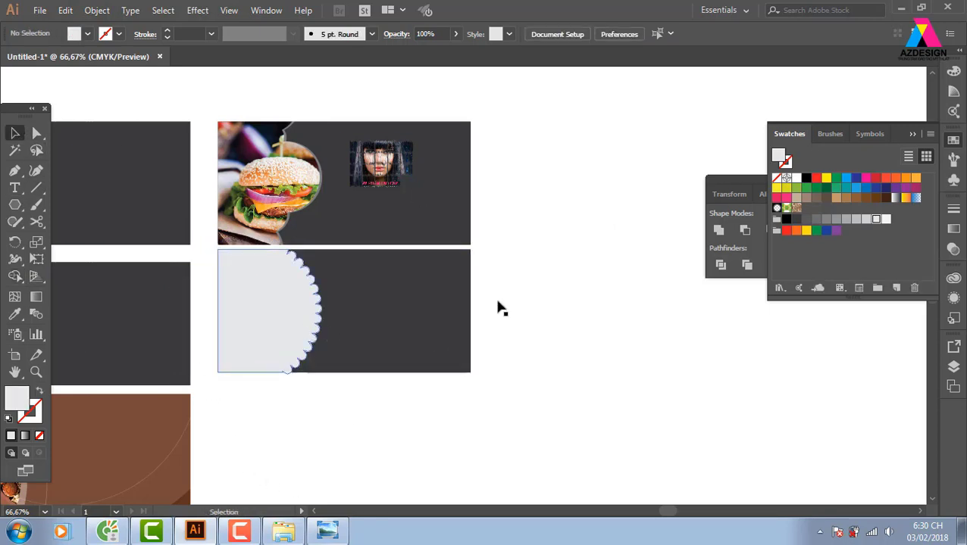
- Fill the trimmed scalloped shape with green and inspect its edge on the dark card
{"action": "left_click", "coordinate": [288, 318]}
{"action": "left_click", "coordinate": [795, 188]}
{"action": "left_click", "coordinate": [620, 368]}
{"action": "key", "text": "z"}
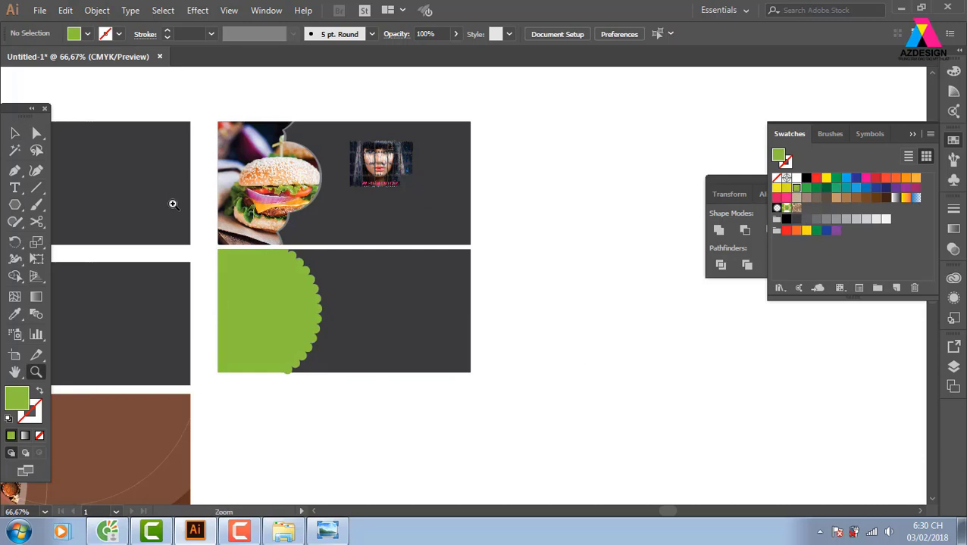
{"action": "left_click", "coordinate": [345, 335]}
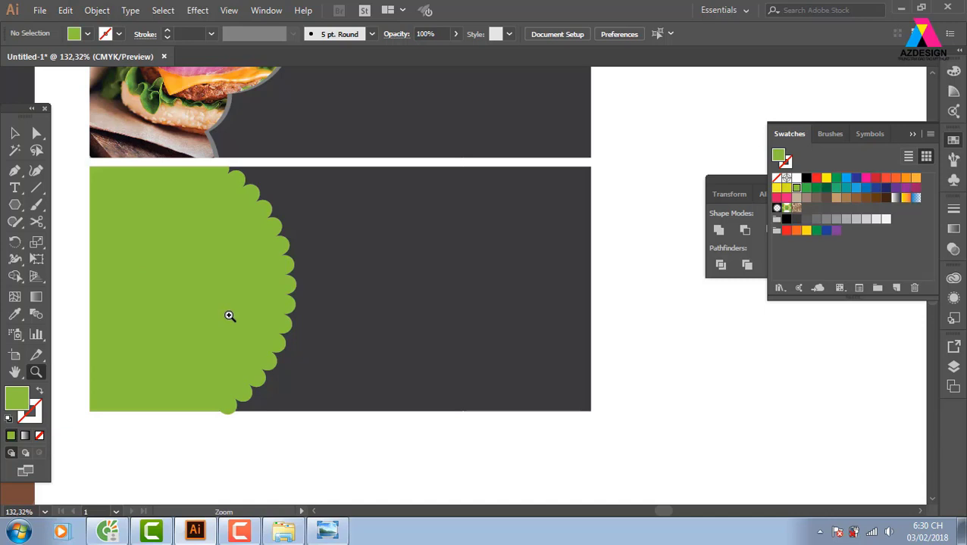
{"action": "key", "text": "ctrl+minus"}
{"action": "key", "text": "ctrl+minus"}
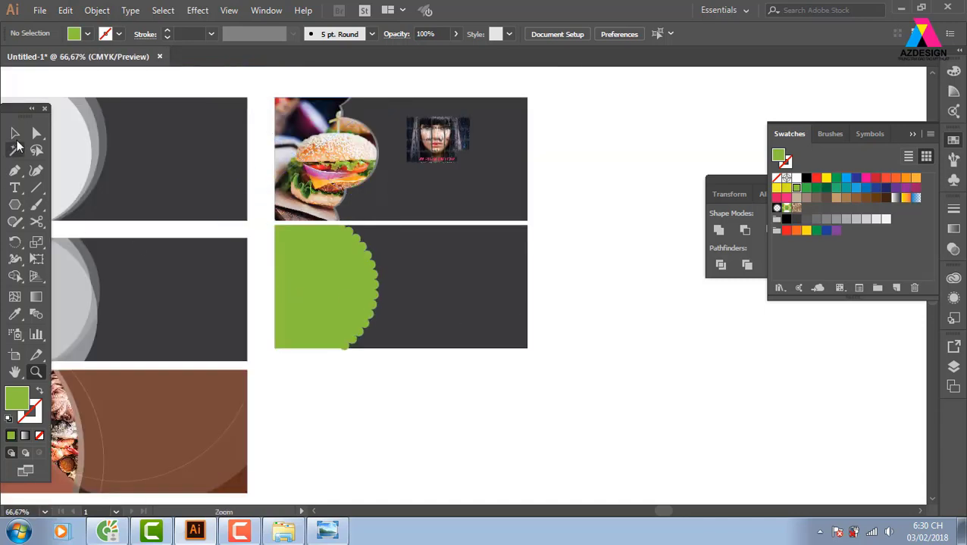
- Duplicate the dark card background directly below the green scalloped card
{"action": "key", "text": "v"}
{"action": "left_click_drag", "start_coordinate": [543, 347], "coordinate": [531, 268]}
{"action": "left_click", "coordinate": [455, 231]}
{"action": "left_click_drag", "start_coordinate": [455, 231], "coordinate": [455, 360]}
- Try drawing a polygon beside the new dark card with its sides reduced to five, and undo it
{"action": "left_click", "coordinate": [15, 204]}
{"action": "scroll", "coordinate": [334, 294], "scroll_direction": "right", "scroll_amount": 3}
{"action": "left_click_drag", "start_coordinate": [406, 255], "coordinate": [503, 292]}
{"action": "key", "text": "Down"}
{"action": "key", "text": "Down"}
{"action": "key", "text": "Down"}
{"action": "key", "text": "Down"}
{"action": "key", "text": "Down"}
{"action": "key", "text": "Down"}
{"action": "key", "text": "Down"}
{"action": "key", "text": "Down"}
{"action": "key", "text": "Down"}
{"action": "key", "text": "Down"}
{"action": "key", "text": "Down"}
{"action": "key", "text": "Down"}
{"action": "key", "text": "Down"}
{"action": "key", "text": "Down"}
{"action": "key", "text": "Down"}
{"action": "key", "text": "Down"}
{"action": "key", "text": "Down"}
{"action": "key", "text": "Up"}
{"action": "key", "text": "Up"}
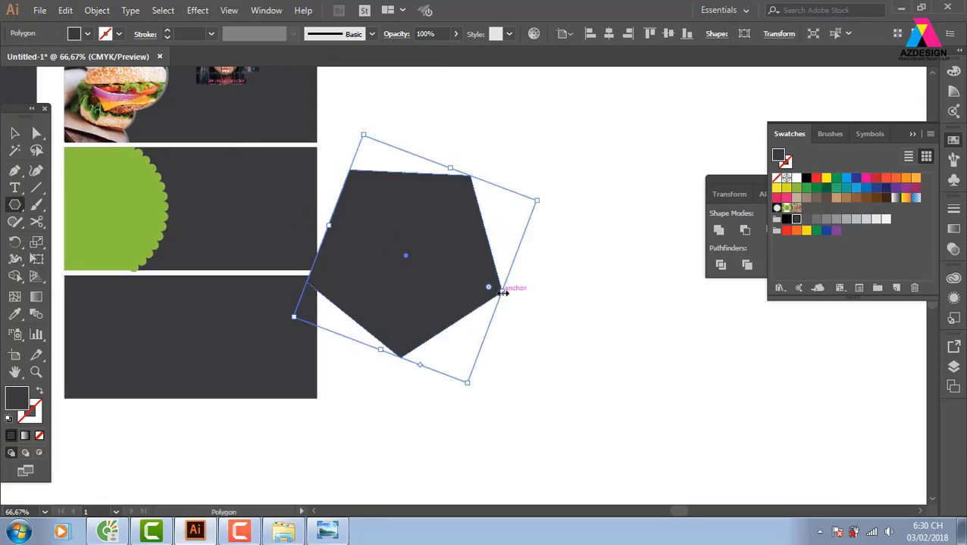
{"action": "key", "text": "ctrl+z"}
- Draw a dark grey hexagon with horizontal top and bottom edges in the empty area beside the cards
{"action": "left_click_drag", "start_coordinate": [489, 232], "coordinate": [545, 274]}
{"action": "key", "text": "Up"}
{"action": "left_click_drag", "start_coordinate": [375, 174], "coordinate": [183, 220]}
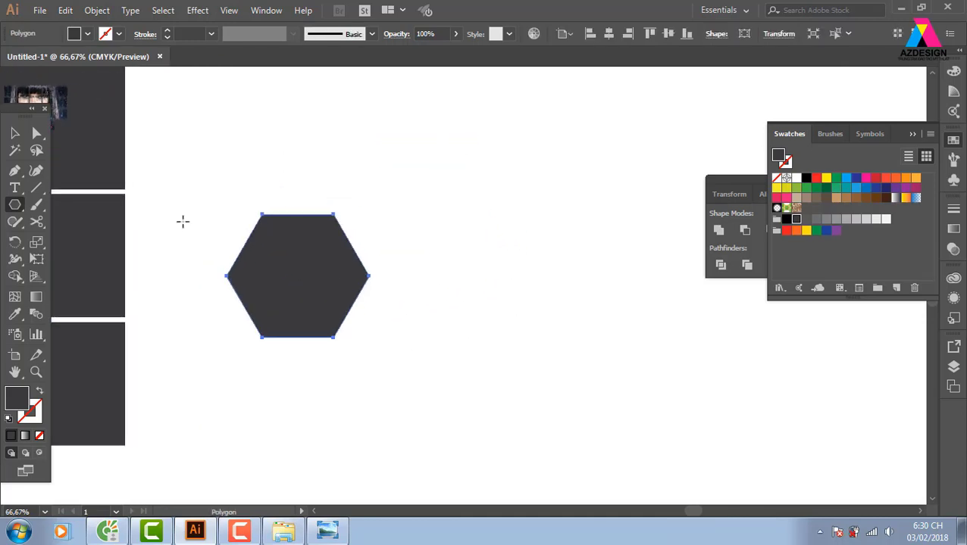
{"action": "left_click", "coordinate": [15, 135]}
{"action": "left_click", "coordinate": [479, 210]}
- Try rounding only the hexagon's upper-left corner to about 19.92 pt, and undo the rounding
{"action": "key", "text": "z"}
{"action": "left_click_drag", "start_coordinate": [280, 244], "coordinate": [316, 285]}
{"action": "key", "text": "v"}
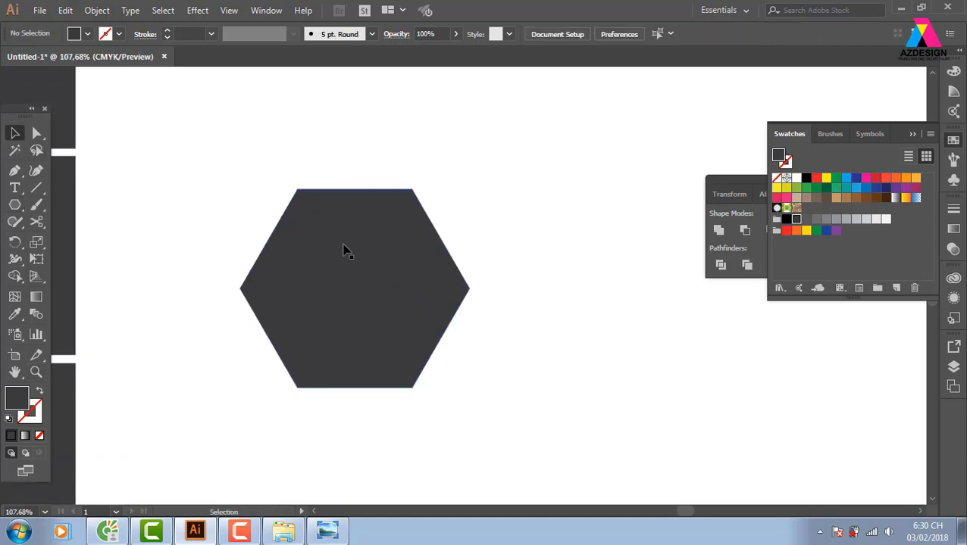
{"action": "left_click", "coordinate": [36, 134]}
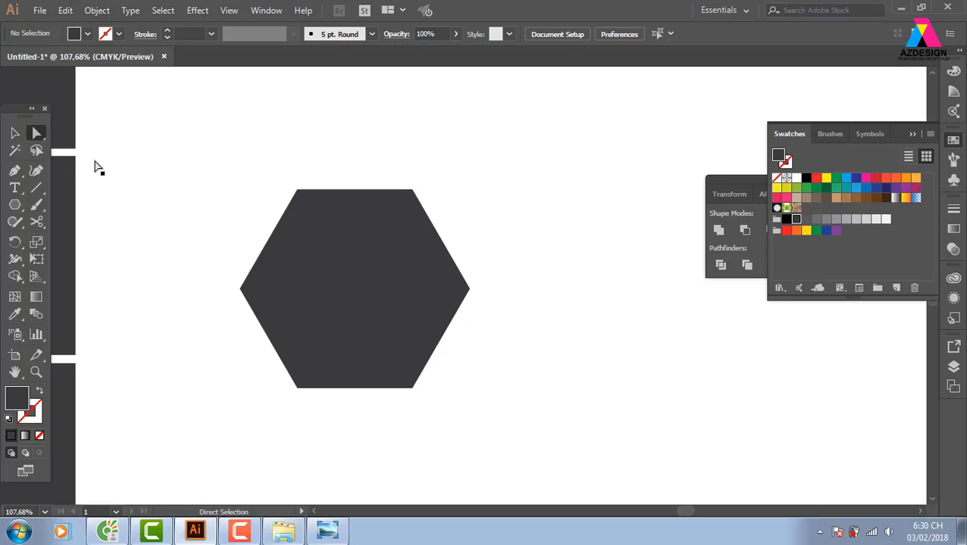
{"action": "left_click", "coordinate": [299, 191]}
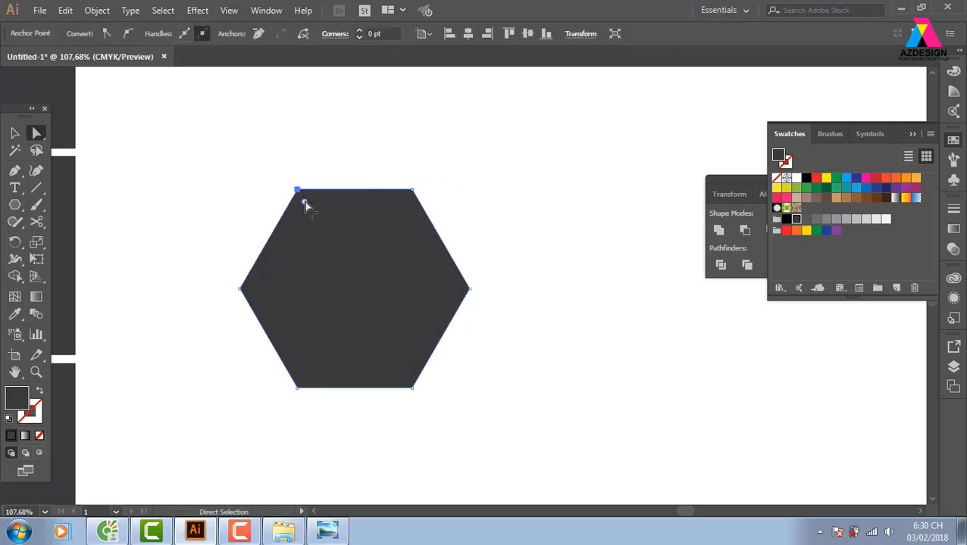
{"action": "left_click_drag", "start_coordinate": [306, 205], "coordinate": [309, 212]}
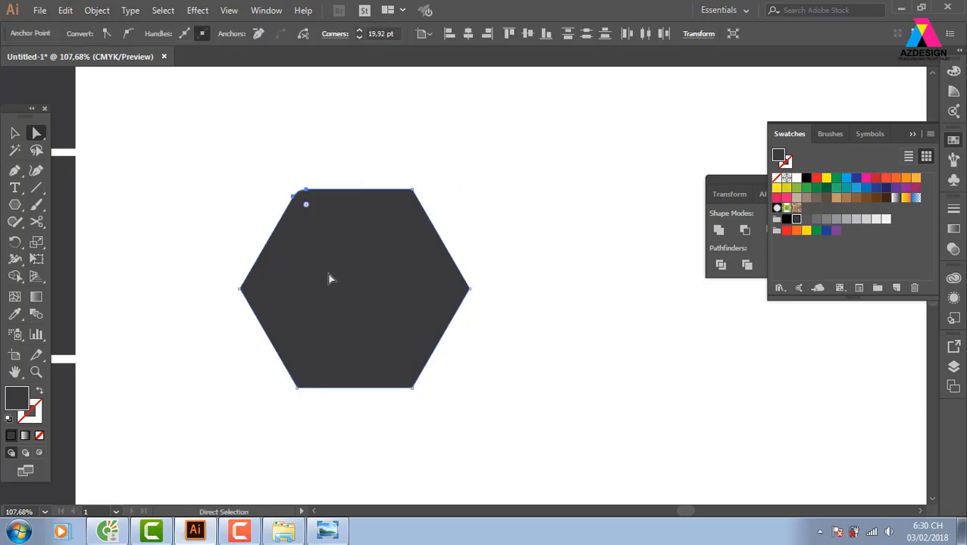
{"action": "key", "text": "ctrl+z"}
{"action": "key", "text": "ctrl+z"}
- Round all six corners of the hexagon slightly at once
{"action": "left_click", "coordinate": [281, 237]}
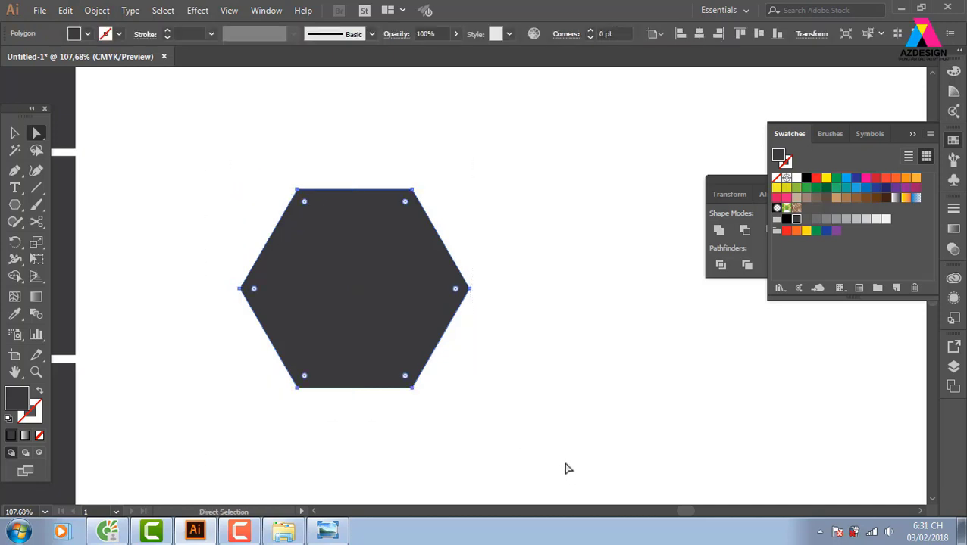
{"action": "left_click_drag", "start_coordinate": [305, 204], "coordinate": [305, 203]}
{"action": "left_click", "coordinate": [15, 132]}
{"action": "left_click", "coordinate": [674, 304]}
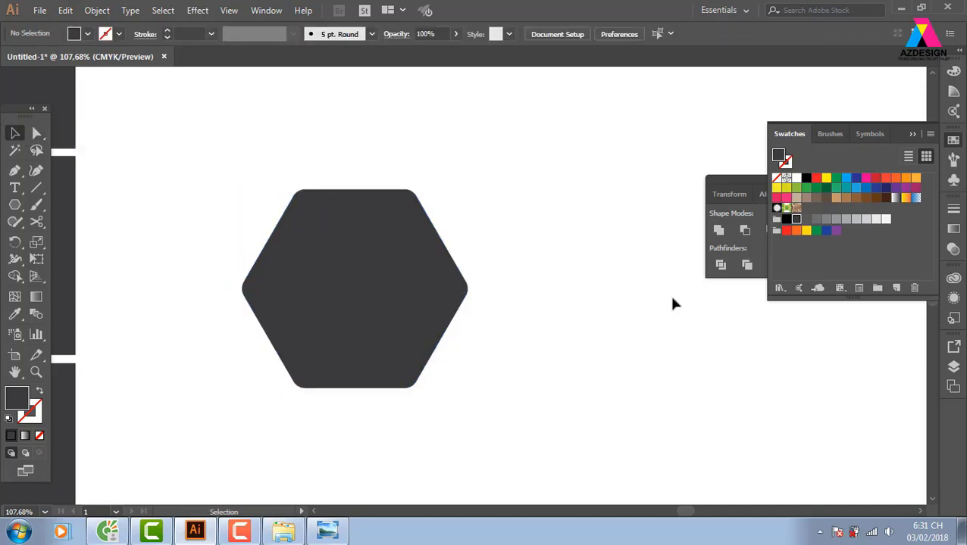
- Duplicate the rounded hexagon to its upper left and upper right, leaving narrow gaps between the shapes
{"action": "left_click_drag", "start_coordinate": [341, 328], "coordinate": [212, 222]}
{"action": "left_click", "coordinate": [585, 371]}
{"action": "scroll", "coordinate": [530, 394], "scroll_direction": "up", "scroll_amount": 2}
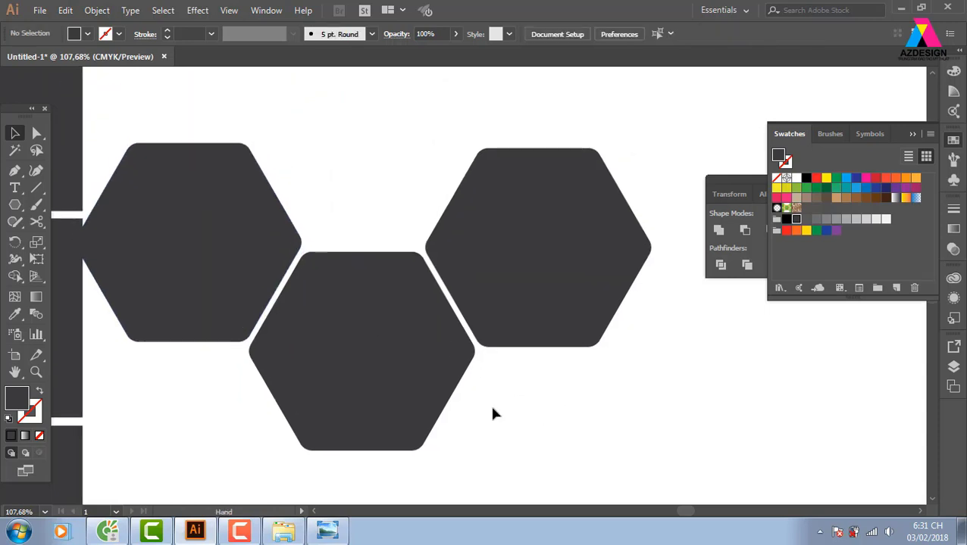
- Copy the lower hexagon into the space above it, and nudge the copy right and down to fit between the side hexagons
{"action": "left_click_drag", "start_coordinate": [399, 370], "coordinate": [406, 186]}
{"action": "key", "text": "Right"}
{"action": "key", "text": "Right"}
{"action": "key", "text": "Right"}
{"action": "key", "text": "Right"}
{"action": "key", "text": "Right"}
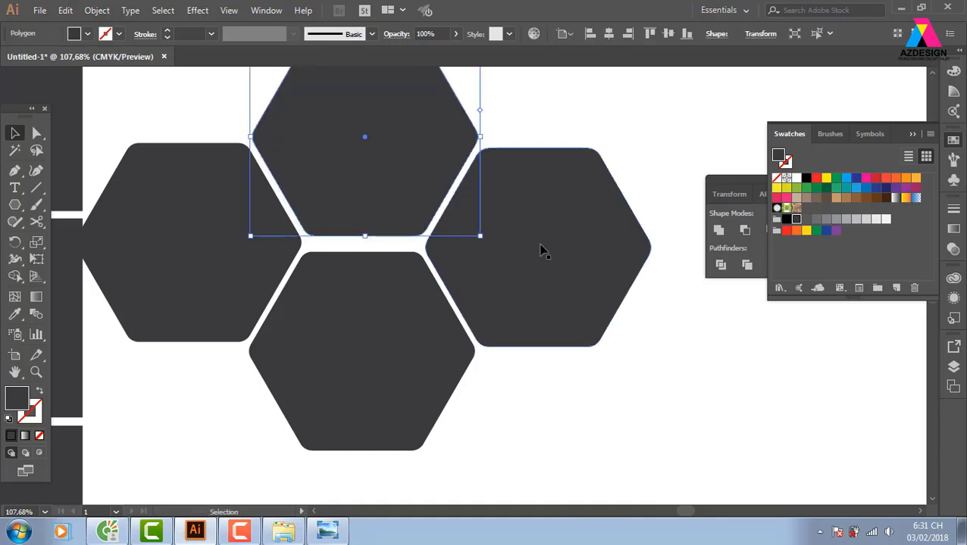
{"action": "key", "text": "Down"}
{"action": "key", "text": "Down"}
{"action": "key", "text": "Down"}
{"action": "key", "text": "Down"}
{"action": "key", "text": "Down"}
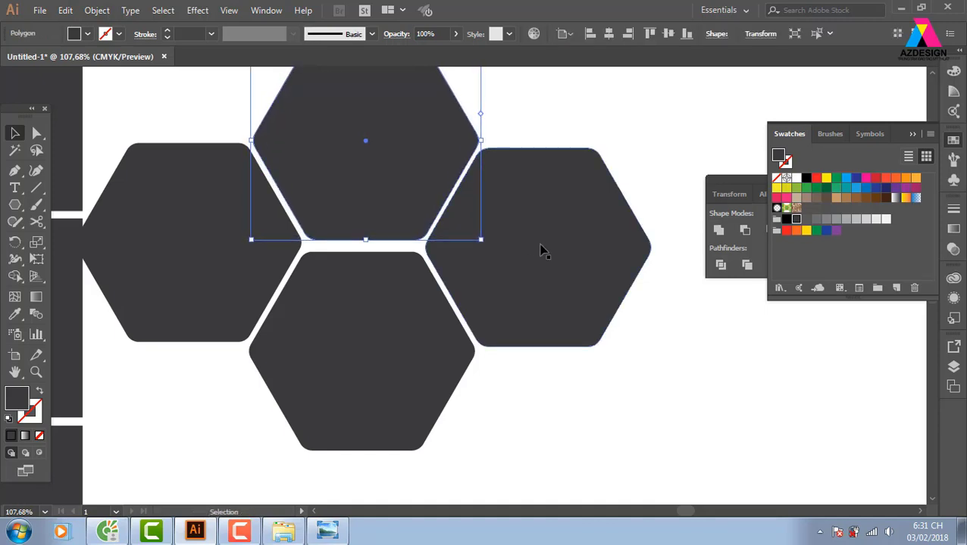
- Nudge the lower hexagon slightly up to narrow its gap with the upper hexagon
{"action": "left_click", "coordinate": [394, 310]}
{"action": "key", "text": "Up"}
{"action": "key", "text": "Up"}
{"action": "key", "text": "Up"}
{"action": "key", "text": "Up"}
{"action": "key", "text": "Up"}
{"action": "key", "text": "Up"}
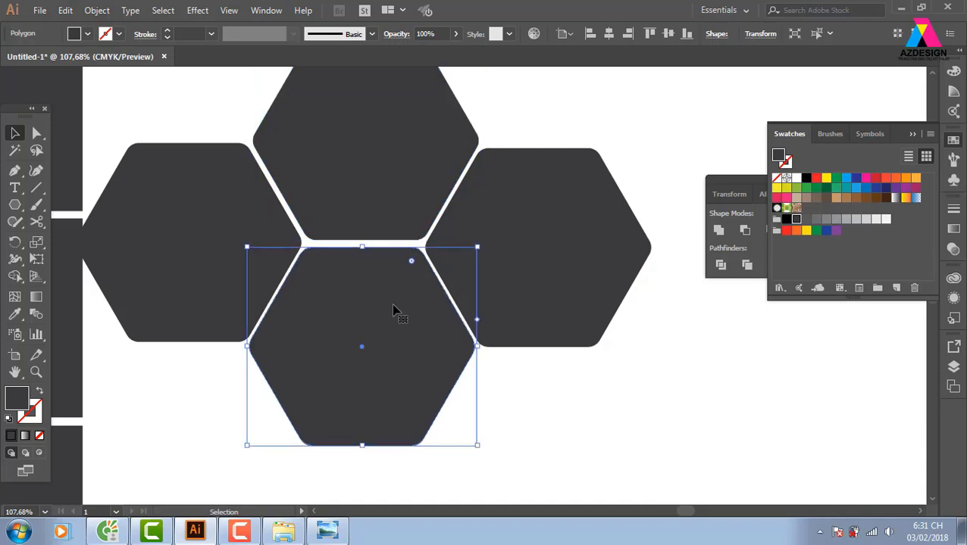
- Nudge the right hexagon slightly right to even out its gap with the two middle hexagons
{"action": "left_click", "coordinate": [496, 260]}
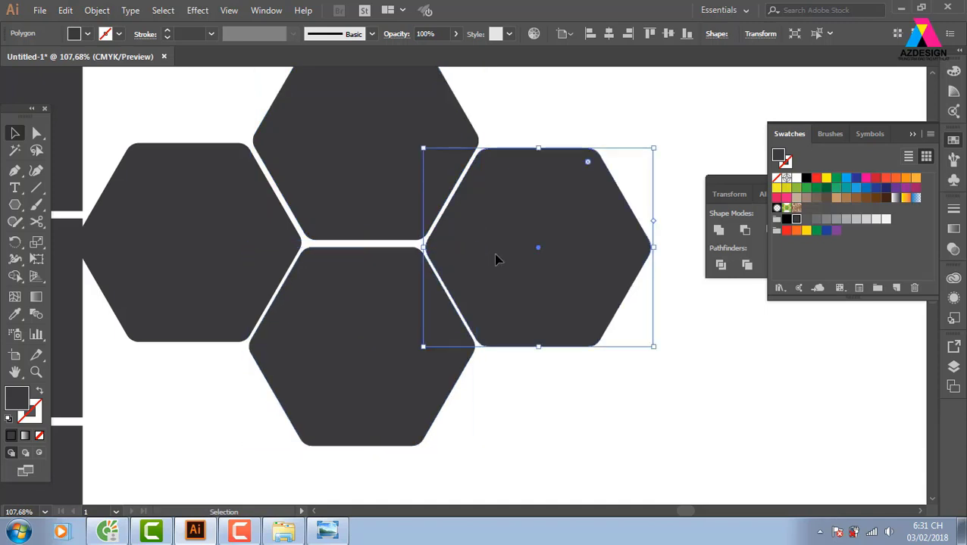
{"action": "key", "text": "Right"}
{"action": "key", "text": "Right"}
{"action": "key", "text": "Right"}
{"action": "key", "text": "Right"}
- Nudge the left hexagon slightly left and up to even out its gaps with the middle hexagons
{"action": "left_click", "coordinate": [259, 235]}
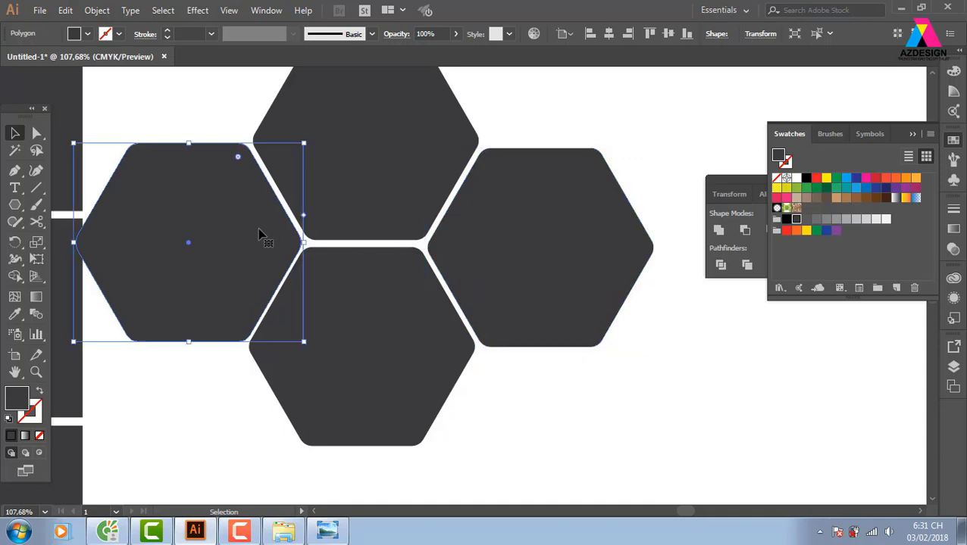
{"action": "key", "text": "Left"}
{"action": "key", "text": "Left"}
{"action": "key", "text": "Left"}
{"action": "key", "text": "Up"}
{"action": "key", "text": "Up"}
{"action": "key", "text": "Up"}
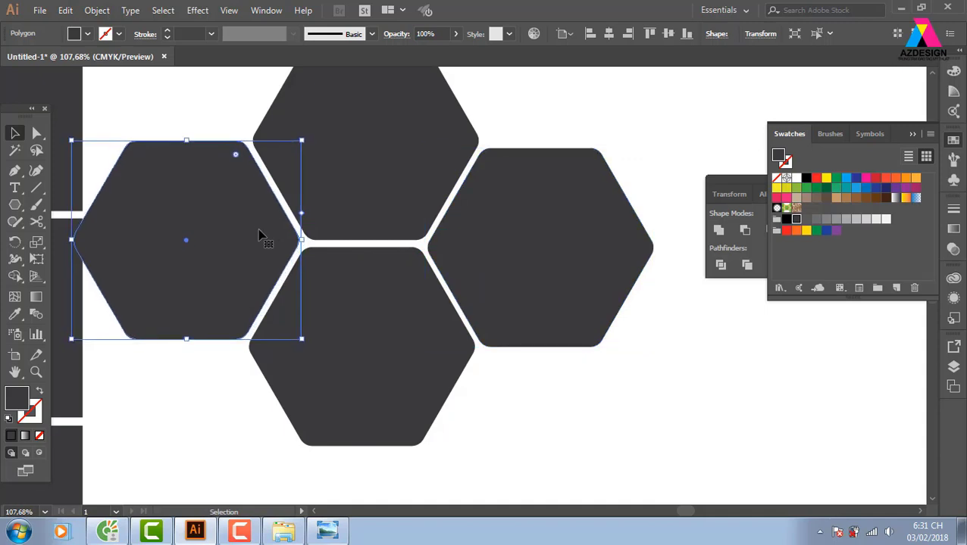
- Duplicate the left and right hexagons together straight up into the row above
{"action": "key", "text": "ctrl+minus"}
{"action": "key", "text": "ctrl+minus"}
{"action": "scroll", "coordinate": [531, 364], "scroll_direction": "right", "scroll_amount": 5}
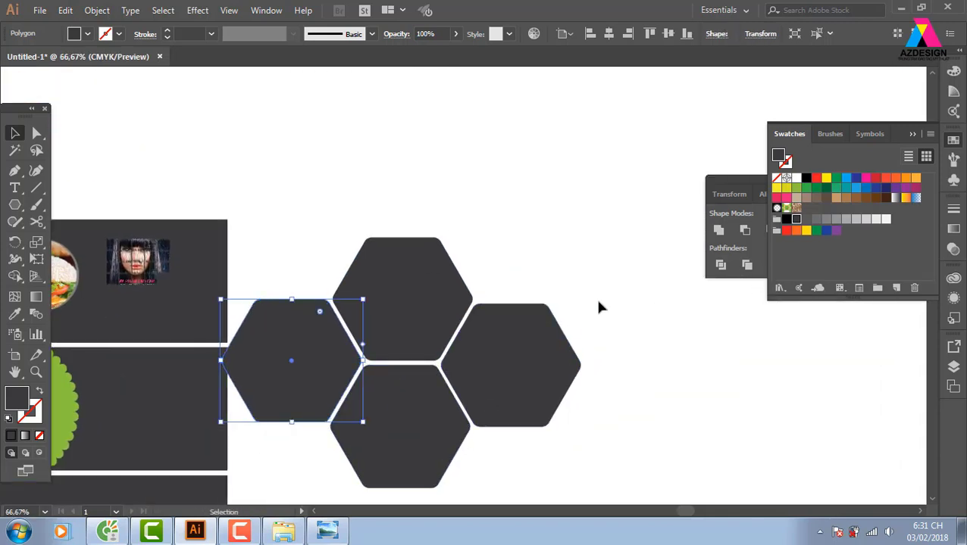
{"action": "left_click", "coordinate": [582, 355]}
{"action": "left_click", "coordinate": [555, 366]}
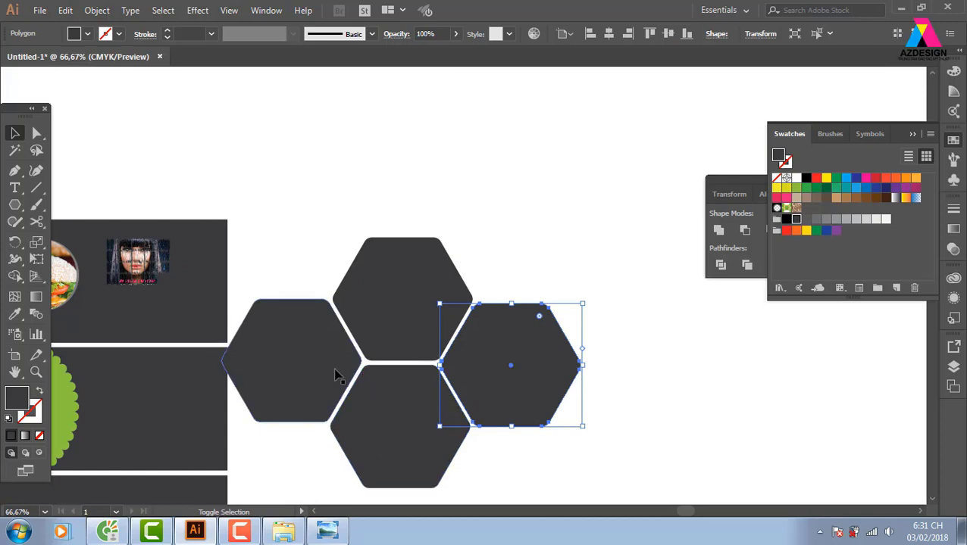
{"action": "left_click", "coordinate": [337, 375], "text": "shift"}
{"action": "left_click_drag", "start_coordinate": [544, 395], "coordinate": [520, 266]}
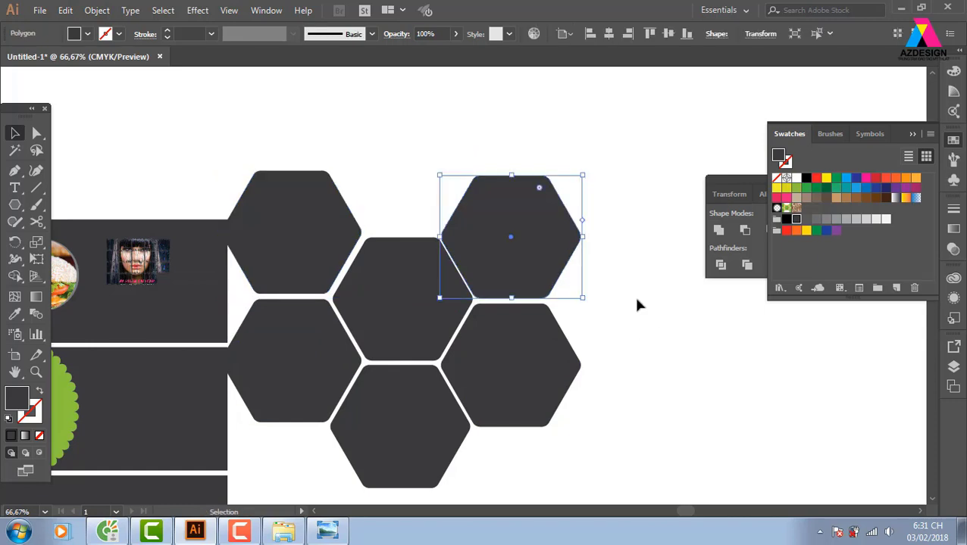
- Nudge the upper right hexagon copy slightly right and down to match the other gaps
{"action": "key", "text": "Right"}
{"action": "key", "text": "Right"}
{"action": "key", "text": "Right"}
{"action": "key", "text": "Right"}
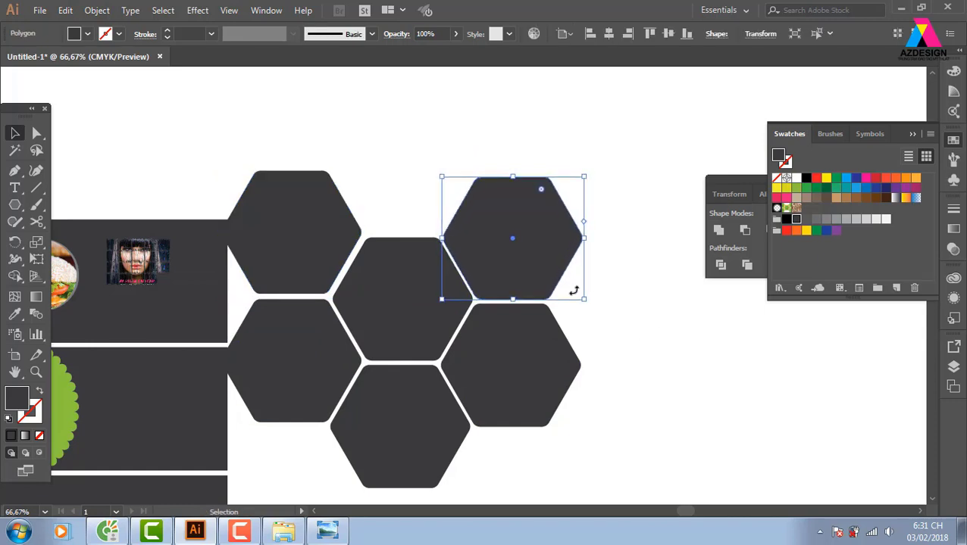
- Nudge the upper left hexagon copy down and slightly right until its gaps match the rest of the honeycomb
{"action": "left_click", "coordinate": [316, 260]}
{"action": "key", "text": "Down"}
{"action": "key", "text": "Down"}
{"action": "key", "text": "Up"}
{"action": "key", "text": "Up"}
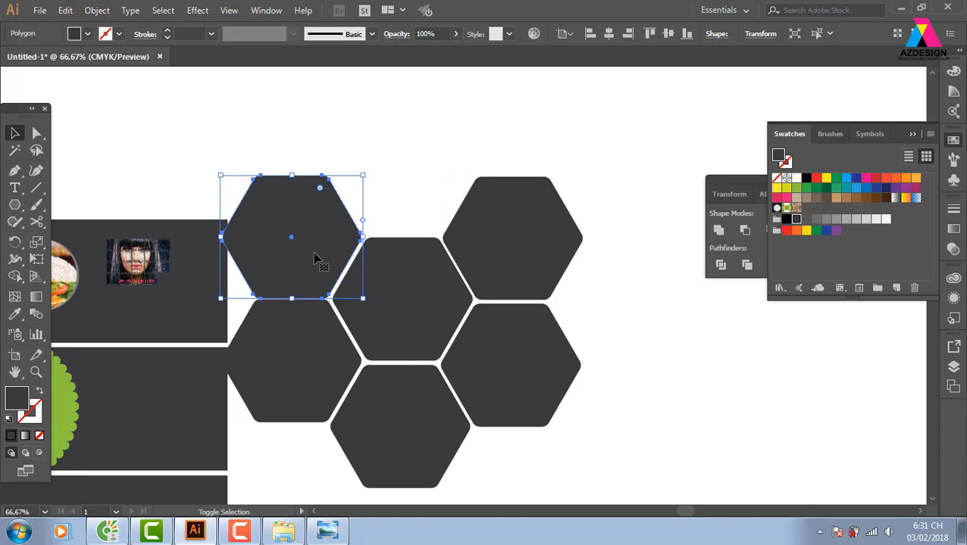
{"action": "key", "text": "Down"}
{"action": "key", "text": "Down"}
{"action": "key", "text": "Down"}
{"action": "key", "text": "Down"}
{"action": "key", "text": "Down"}
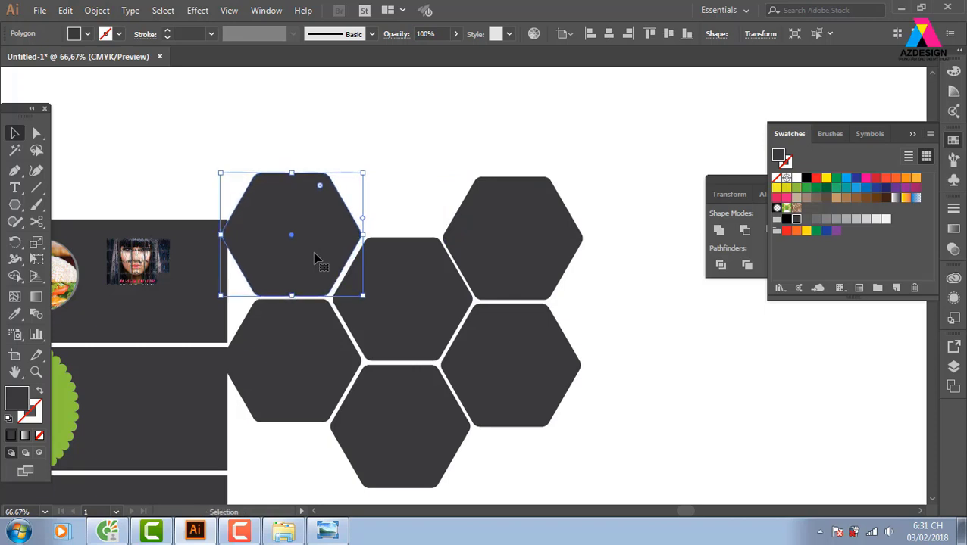
{"action": "key", "text": "Right"}
{"action": "key", "text": "Right"}
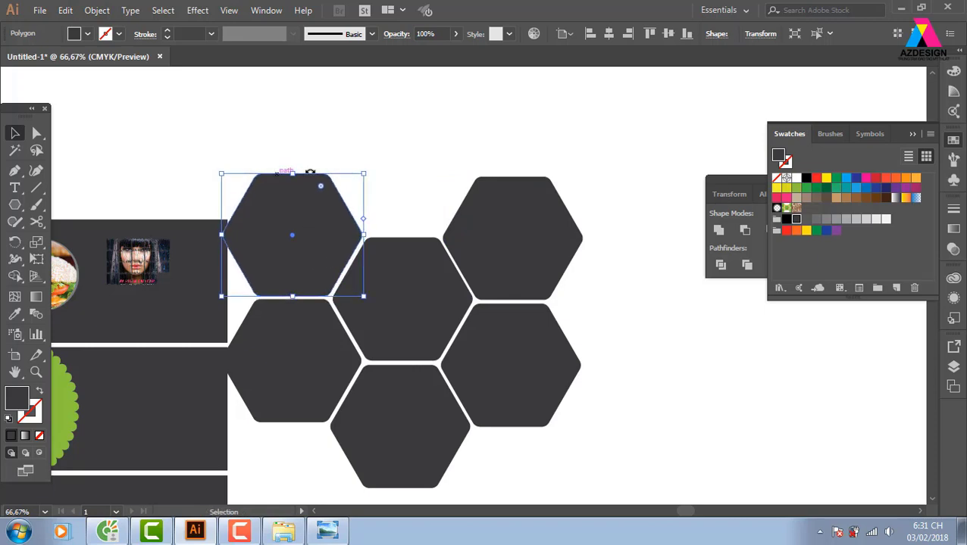
- Copy the bottom hexagon to the top of the honeycomb, and nudge it right to centre it between its neighbours
{"action": "left_click", "coordinate": [496, 161]}
{"action": "left_click_drag", "start_coordinate": [418, 444], "coordinate": [419, 196]}
{"action": "key", "text": "Right"}
{"action": "key", "text": "Right"}
{"action": "key", "text": "Right"}
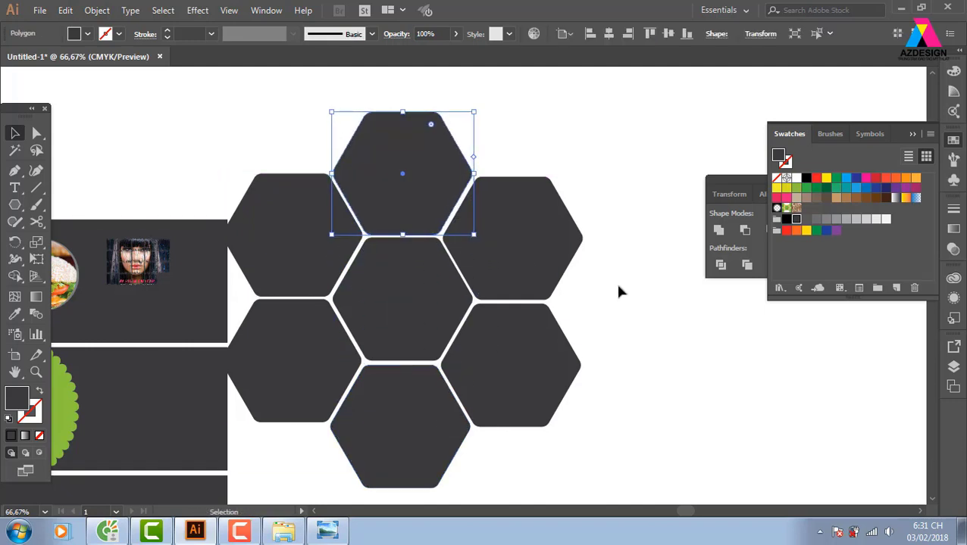
- Move all seven hexagons together onto the empty dark card below the green one, and fill them yellow
{"action": "left_click_drag", "start_coordinate": [645, 124], "coordinate": [322, 441]}
{"action": "key", "text": "a"}
{"action": "key", "text": "v"}
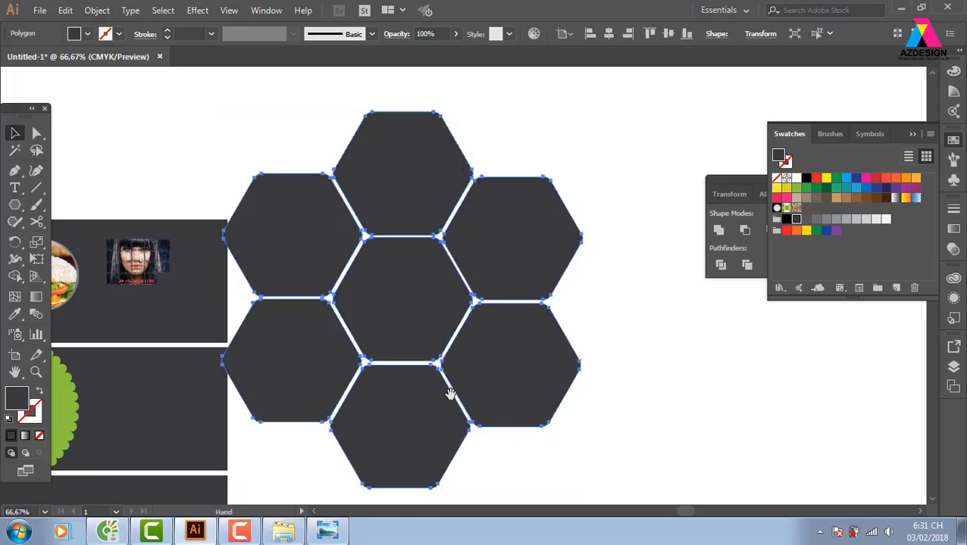
{"action": "left_click_drag", "start_coordinate": [448, 395], "coordinate": [561, 183]}
{"action": "left_click_drag", "start_coordinate": [503, 145], "coordinate": [215, 430]}
{"action": "left_click", "coordinate": [826, 179]}
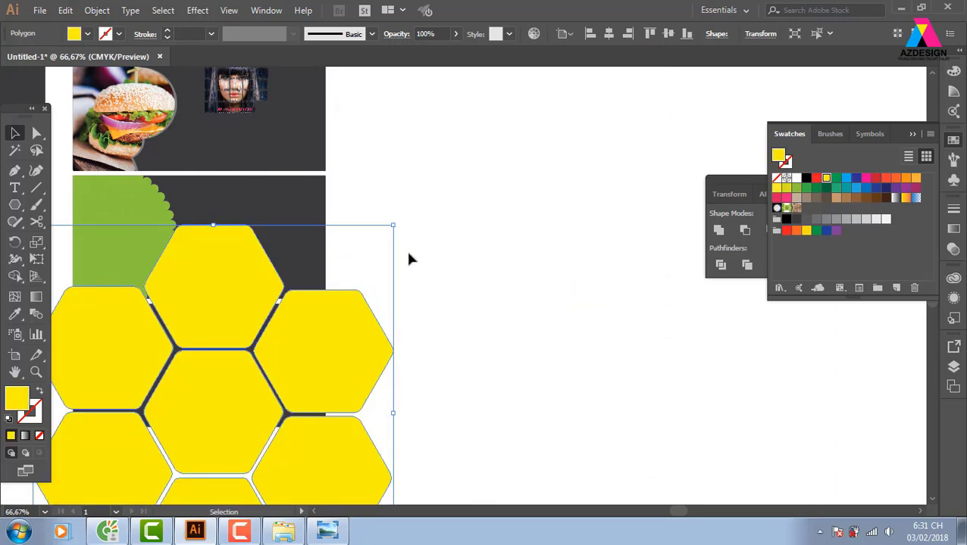
- Scale the honeycomb down and place it over the dark card's upper left part, overhanging its left and top edges
{"action": "left_click_drag", "start_coordinate": [397, 225], "coordinate": [277, 345]}
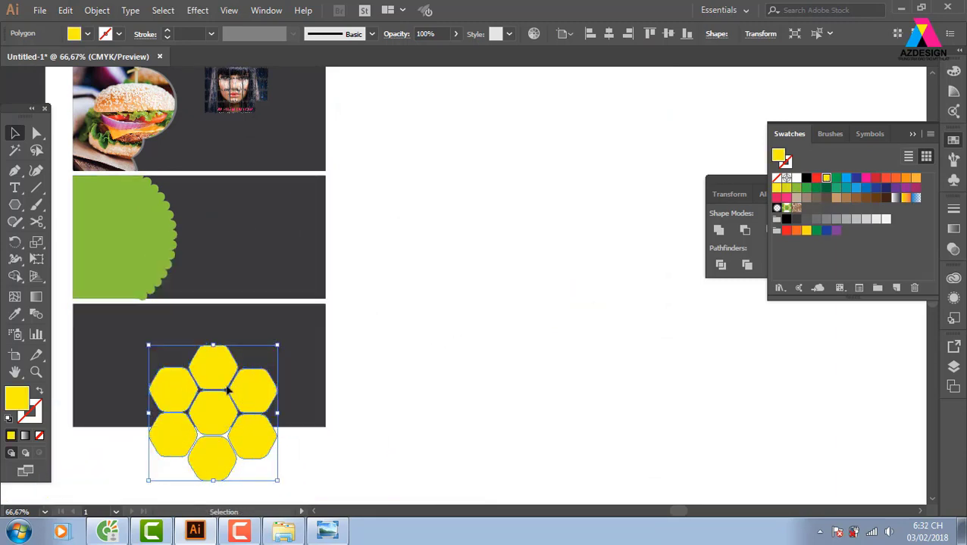
{"action": "left_click_drag", "start_coordinate": [254, 390], "coordinate": [147, 317]}
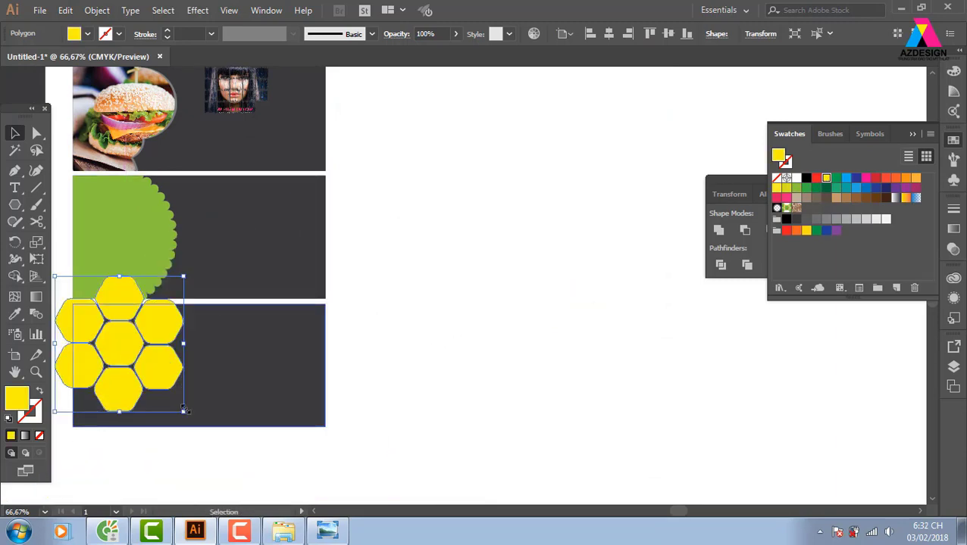
{"action": "left_click_drag", "start_coordinate": [184, 409], "coordinate": [193, 418]}
- Trim away the hexagon parts outside the card's left and top edges with the Shape Builder tool
{"action": "left_click_drag", "start_coordinate": [266, 405], "coordinate": [424, 397]}
{"action": "left_click", "coordinate": [442, 371], "text": "shift"}
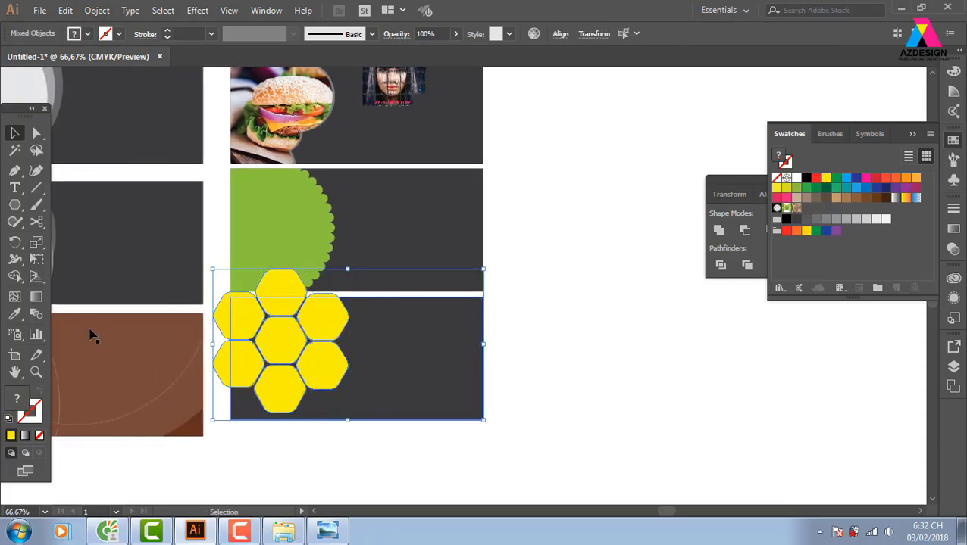
{"action": "left_click", "coordinate": [15, 276]}
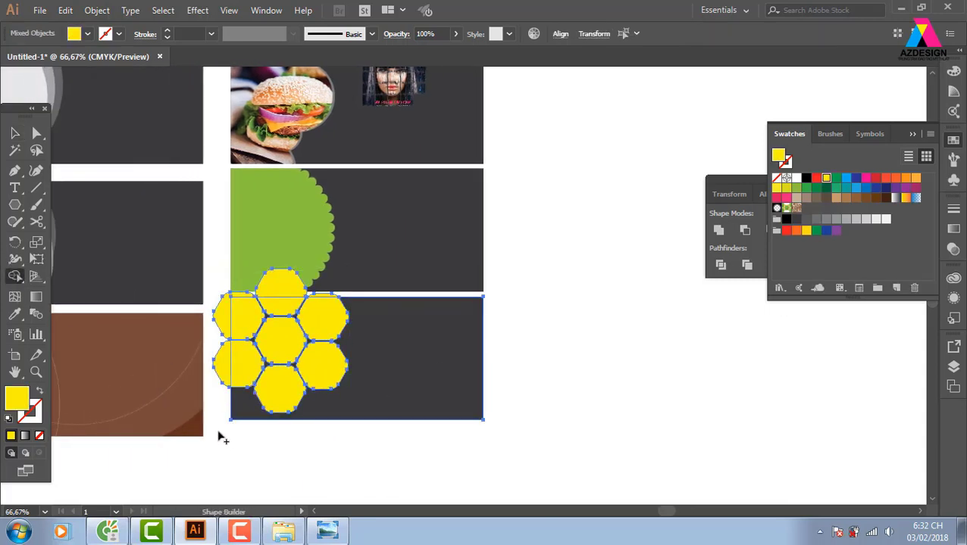
{"action": "left_click_drag", "start_coordinate": [218, 371], "coordinate": [222, 291]}
{"action": "left_click_drag", "start_coordinate": [250, 282], "coordinate": [351, 299]}
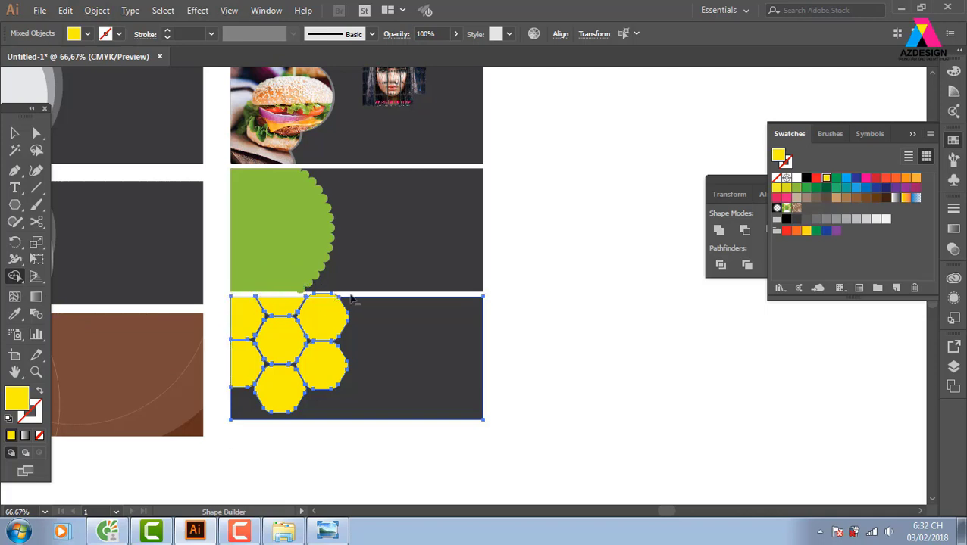
{"action": "key", "text": "v"}
{"action": "left_click", "coordinate": [346, 293]}
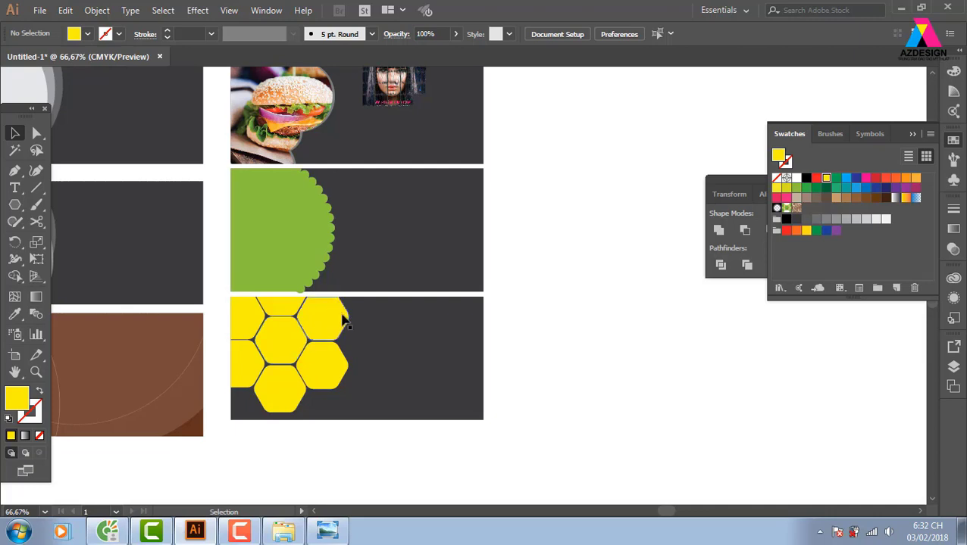
{"action": "left_click", "coordinate": [340, 318]}
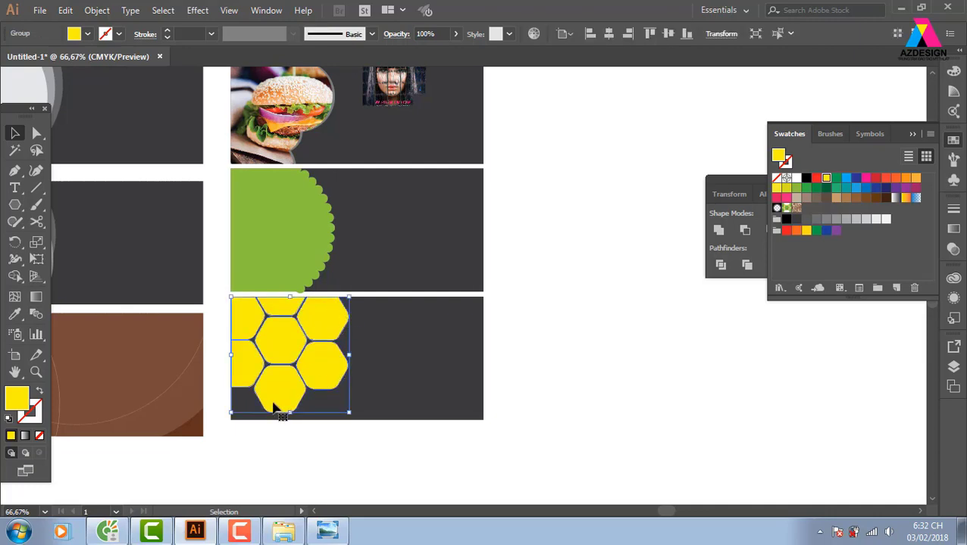
{"action": "left_click", "coordinate": [552, 350]}
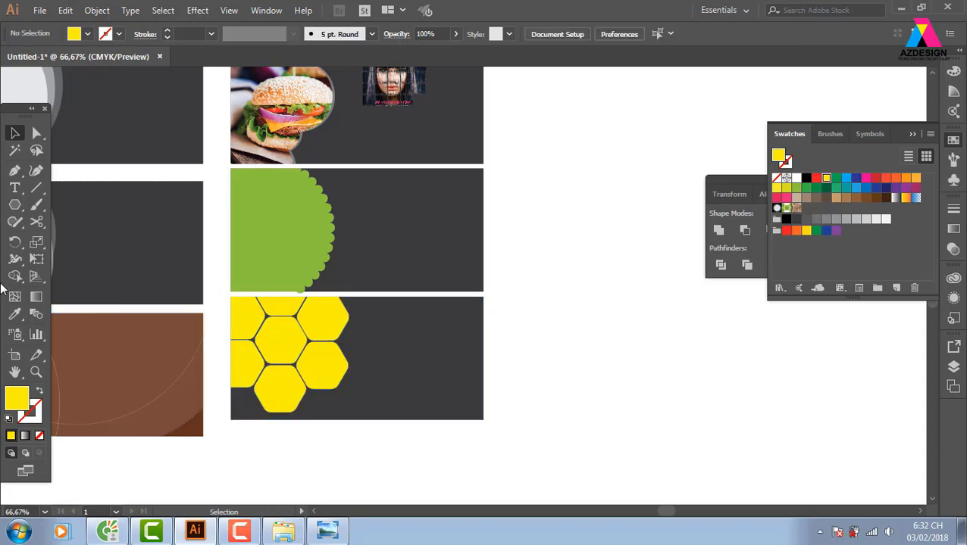
- Draw a many-pointed star about 312 pt wide in the empty space beside the cards
{"action": "left_click", "coordinate": [17, 207]}
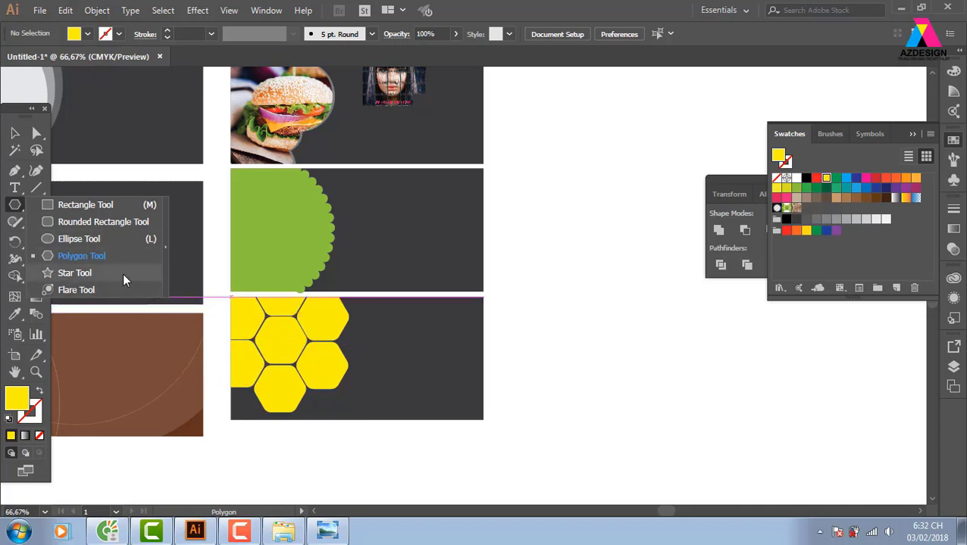
{"action": "left_click", "coordinate": [69, 258]}
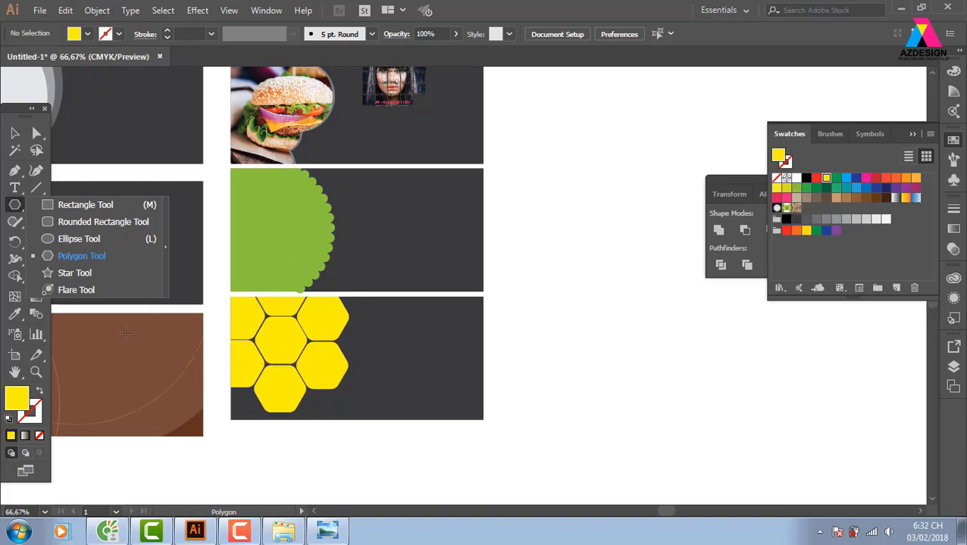
{"action": "left_click", "coordinate": [62, 274]}
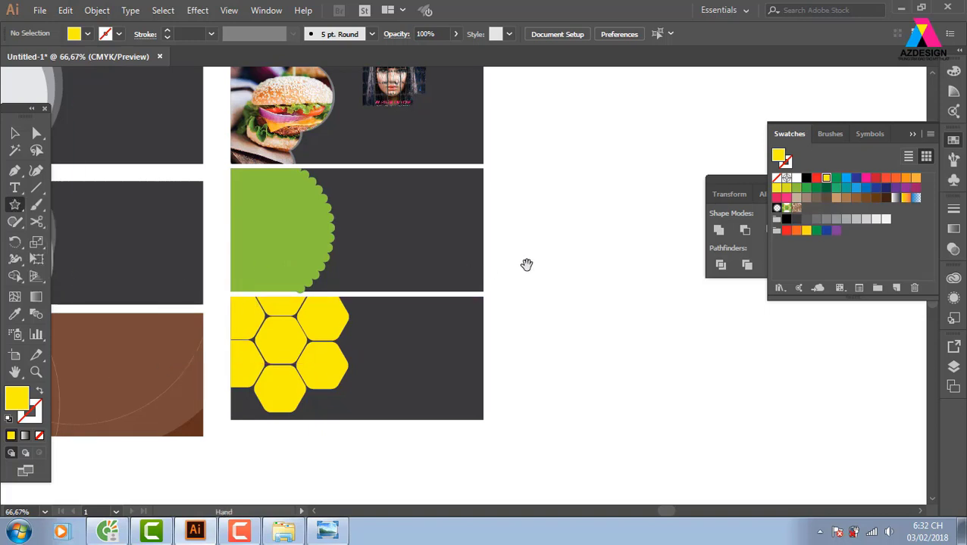
{"action": "left_click_drag", "start_coordinate": [526, 263], "coordinate": [237, 283]}
{"action": "left_click_drag", "start_coordinate": [343, 230], "coordinate": [374, 277]}
{"action": "left_click_drag", "start_coordinate": [374, 278], "coordinate": [400, 281]}
{"action": "key", "text": "Down"}
{"action": "key", "text": "Up"}
{"action": "key", "text": "Up"}
{"action": "key", "text": "Up"}
{"action": "key", "text": "Up"}
{"action": "key", "text": "Up"}
{"action": "key", "text": "Up"}
{"action": "key", "text": "Down"}
{"action": "key", "text": "Up"}
{"action": "key", "text": "Up"}
{"action": "key", "text": "Up"}
{"action": "key", "text": "Up"}
{"action": "key", "text": "Up"}
{"action": "key", "text": "Up"}
{"action": "key", "text": "Up"}
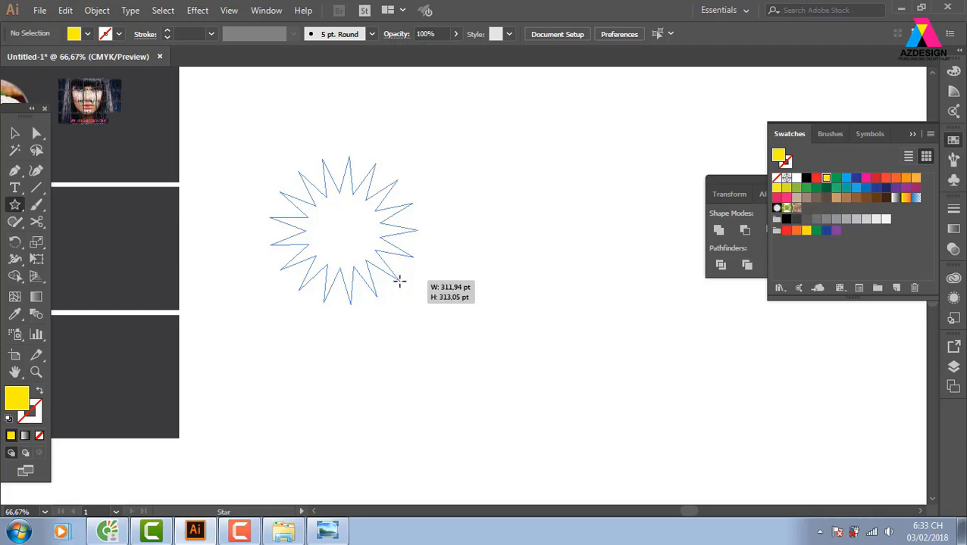
- Shrink the star's outer radius and add many more points, forming a small disc edged with shallow zigzag teeth
{"action": "left_click_drag", "start_coordinate": [399, 281], "coordinate": [378, 255]}
{"action": "key", "text": "Up"}
{"action": "key", "text": "Up"}
{"action": "key", "text": "Up"}
{"action": "key", "text": "Up"}
{"action": "key", "text": "Up"}
{"action": "key", "text": "Up"}
{"action": "key", "text": "Up"}
{"action": "key", "text": "Up"}
{"action": "key", "text": "Up"}
{"action": "key", "text": "Up"}
{"action": "key", "text": "Up"}
{"action": "key", "text": "Up"}
{"action": "key", "text": "Up"}
{"action": "key", "text": "Up"}
{"action": "key", "text": "Up"}
{"action": "key", "text": "Up"}
{"action": "key", "text": "Up"}
{"action": "key", "text": "Up"}
- Fill the zigzag-edged star with orange and inspect its toothed edge up close
{"action": "left_click", "coordinate": [906, 177]}
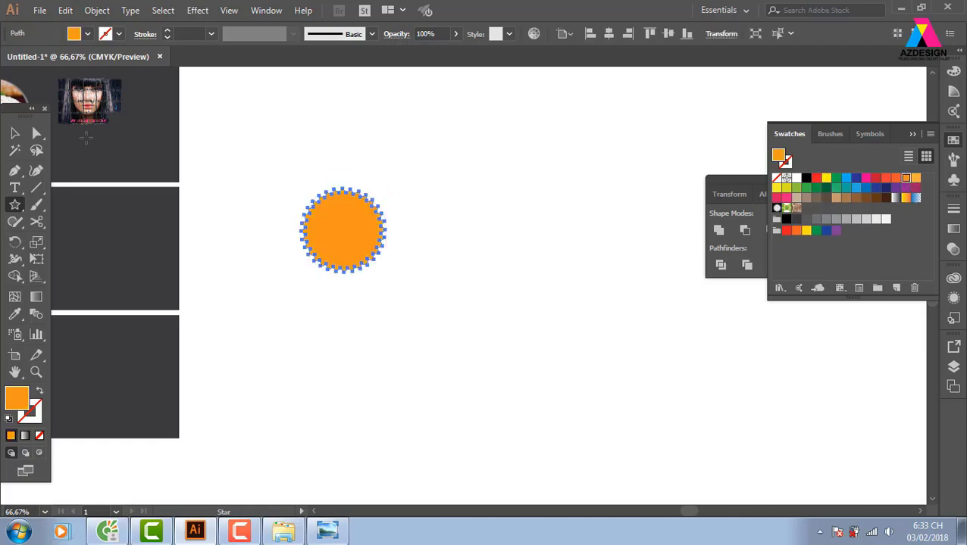
{"action": "left_click", "coordinate": [15, 136]}
{"action": "left_click", "coordinate": [453, 166]}
{"action": "key", "text": "z"}
{"action": "left_click_drag", "start_coordinate": [303, 204], "coordinate": [542, 397]}
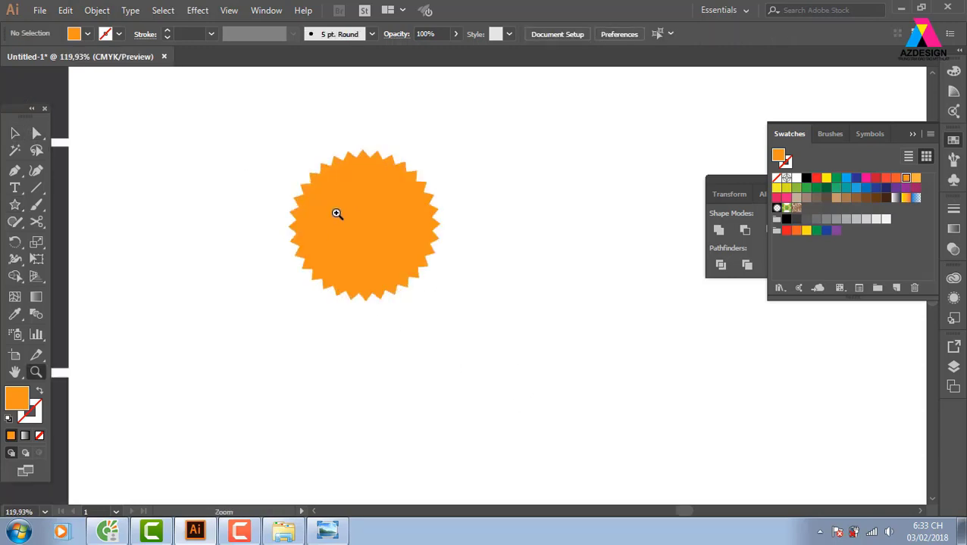
- Copy the green card's dark background rectangle into the empty space just right of the orange star
{"action": "left_click", "coordinate": [15, 133]}
{"action": "scroll", "coordinate": [514, 312], "scroll_direction": "down", "scroll_amount": 5}
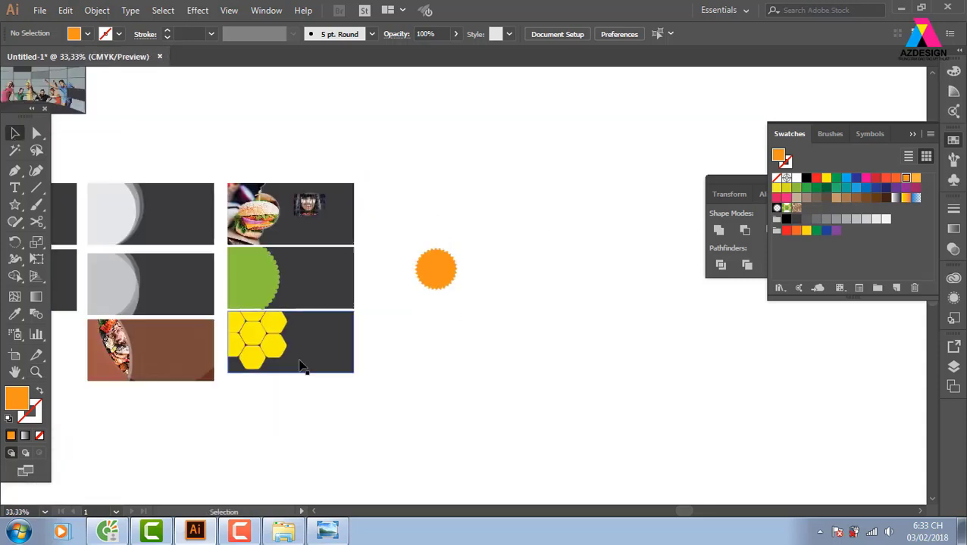
{"action": "left_click_drag", "start_coordinate": [338, 280], "coordinate": [557, 292]}
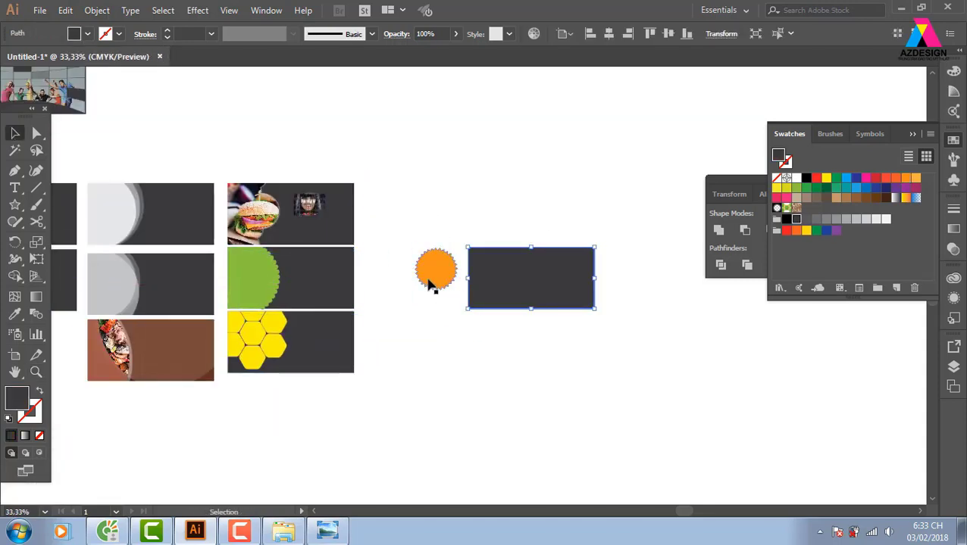
- Enlarge the orange star and place it over the left edge of the new dark card, taller than the card
{"action": "left_click", "coordinate": [432, 274]}
{"action": "left_click_drag", "start_coordinate": [463, 268], "coordinate": [530, 266]}
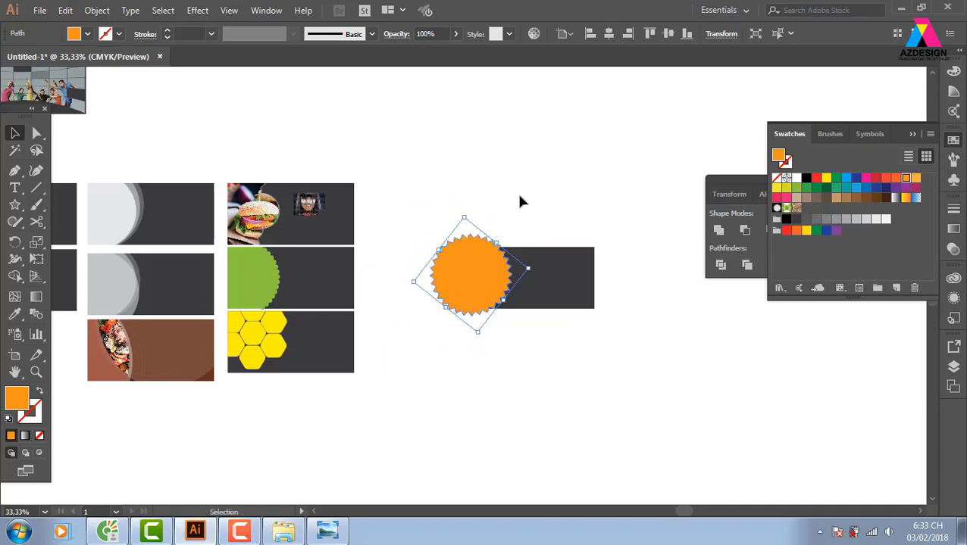
{"action": "left_click", "coordinate": [519, 198]}
- Trim away the orange star's parts outside the dark card with the Shape Builder tool, and deselect everything
{"action": "key", "text": "z"}
{"action": "left_click_drag", "start_coordinate": [636, 363], "coordinate": [546, 359]}
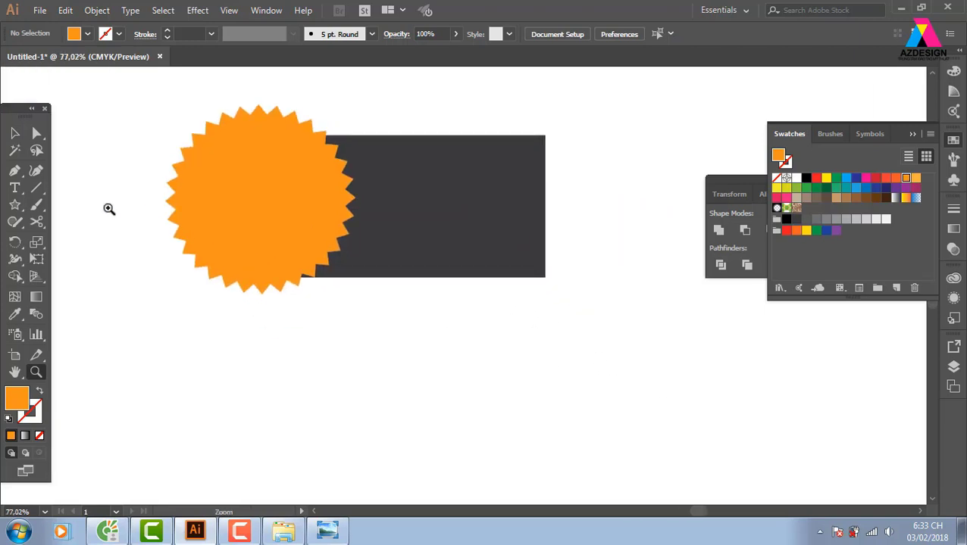
{"action": "left_click", "coordinate": [14, 133]}
{"action": "left_click", "coordinate": [286, 250]}
{"action": "left_click_drag", "start_coordinate": [386, 118], "coordinate": [248, 273]}
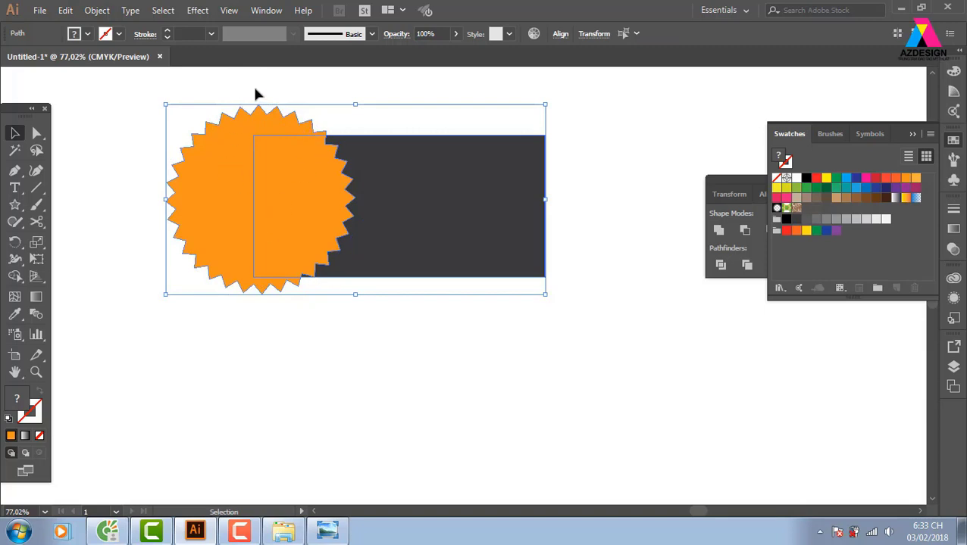
{"action": "left_click", "coordinate": [15, 277]}
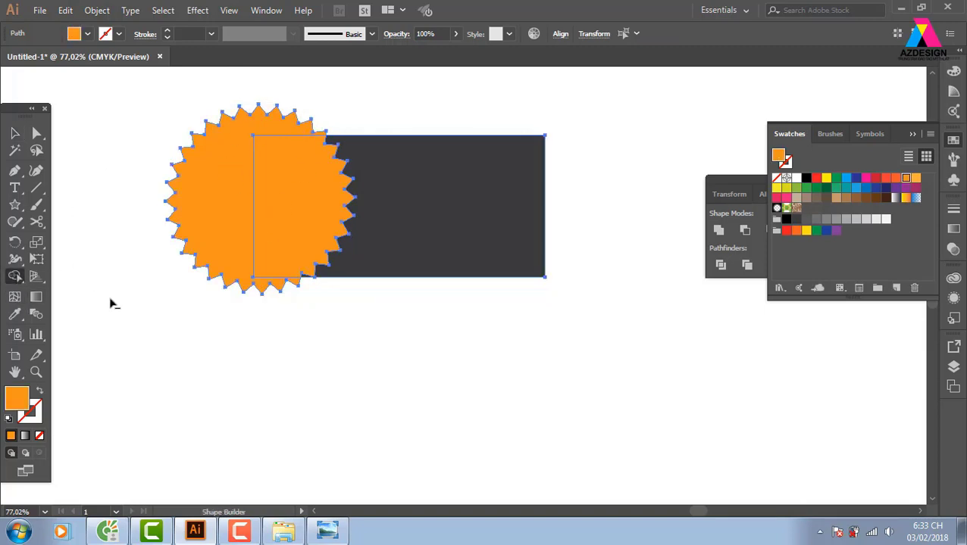
{"action": "left_click_drag", "start_coordinate": [112, 300], "coordinate": [188, 214]}
{"action": "left_click", "coordinate": [17, 134]}
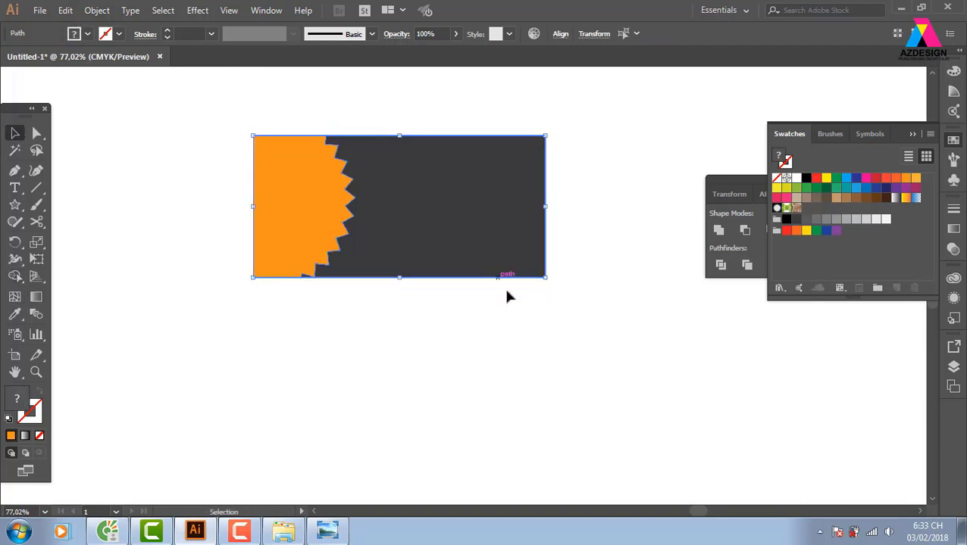
{"action": "left_click", "coordinate": [457, 369]}
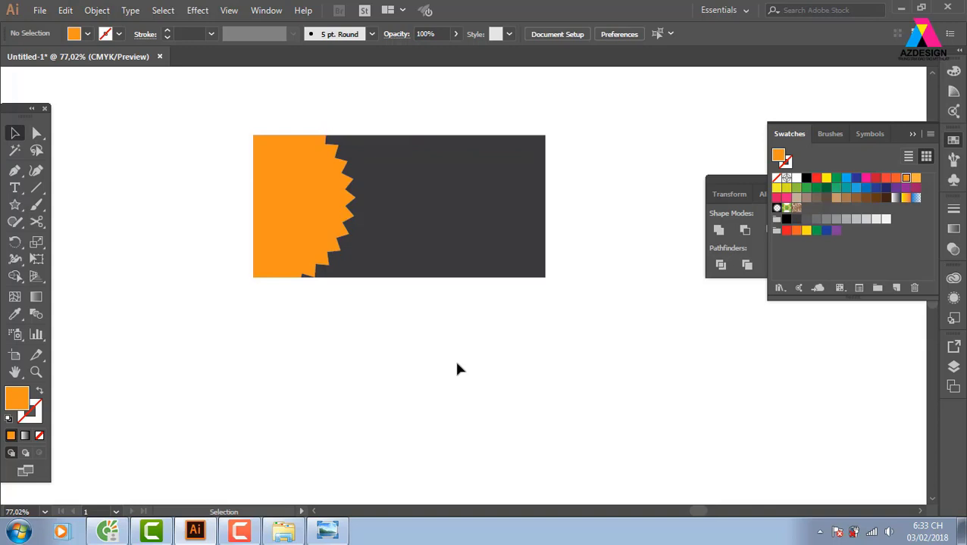
- Copy the dark card rectangle into the empty space directly below the card with the orange zigzag shape
{"action": "left_click_drag", "start_coordinate": [449, 274], "coordinate": [452, 431]}
{"action": "left_click_drag", "start_coordinate": [619, 431], "coordinate": [492, 405]}
- Draw a tilted four-pointed star with very thin, long rays in the empty space beside the two cards
{"action": "left_click", "coordinate": [14, 205]}
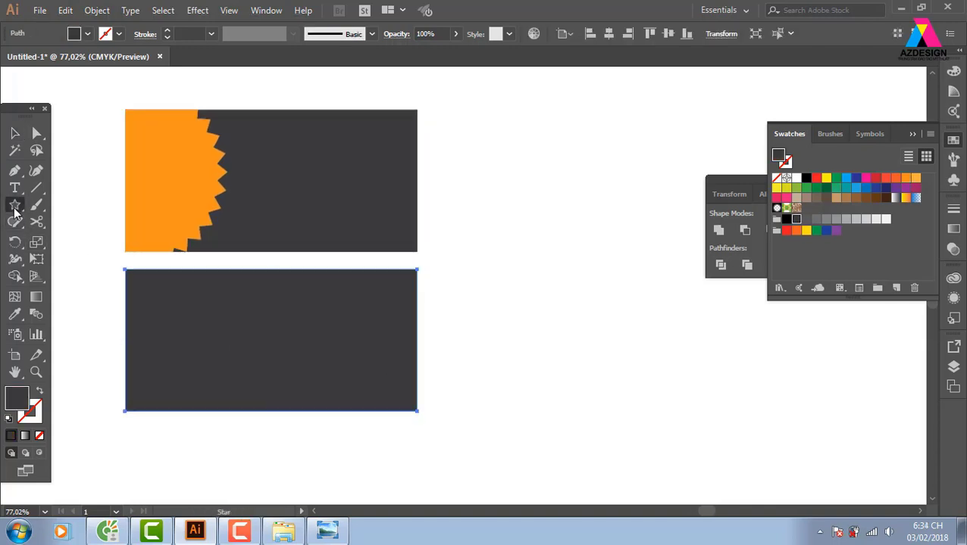
{"action": "left_click_drag", "start_coordinate": [602, 330], "coordinate": [365, 318]}
{"action": "mouse_move", "coordinate": [349, 230]}
{"action": "left_mouse_down"}
{"action": "mouse_move", "coordinate": [451, 324]}
{"action": "mouse_move", "coordinate": [394, 287]}
{"action": "mouse_move", "coordinate": [352, 234]}
{"action": "left_mouse_up"}
{"action": "key", "text": "Down"}
{"action": "key", "text": "Down"}
{"action": "key", "text": "Down"}
{"action": "key", "text": "Down"}
{"action": "key", "text": "Down"}
{"action": "key", "text": "Down"}
{"action": "key", "text": "Down"}
{"action": "key", "text": "Down"}
{"action": "key", "text": "Down"}
{"action": "key", "text": "Down"}
{"action": "key", "text": "Down"}
{"action": "key", "text": "Down"}
{"action": "key", "text": "Down"}
{"action": "key", "text": "Down"}
{"action": "key", "text": "Down"}
{"action": "key", "text": "Down"}
{"action": "key", "text": "Down"}
{"action": "key", "text": "Down"}
{"action": "key", "text": "Down"}
{"action": "key", "text": "Down"}
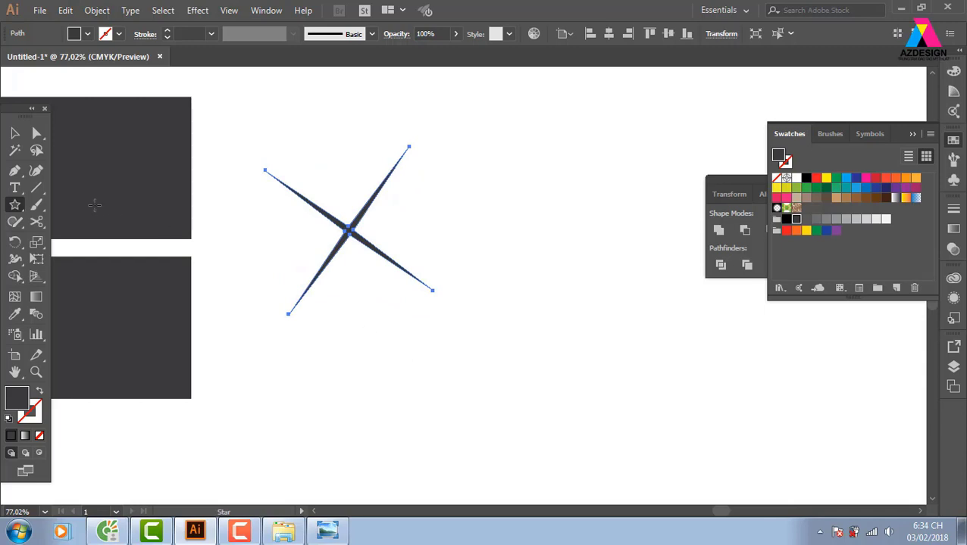
- Fill the dark background of the upper zigzag card with the yellow-to-red gradient swatch
{"action": "left_click", "coordinate": [15, 134]}
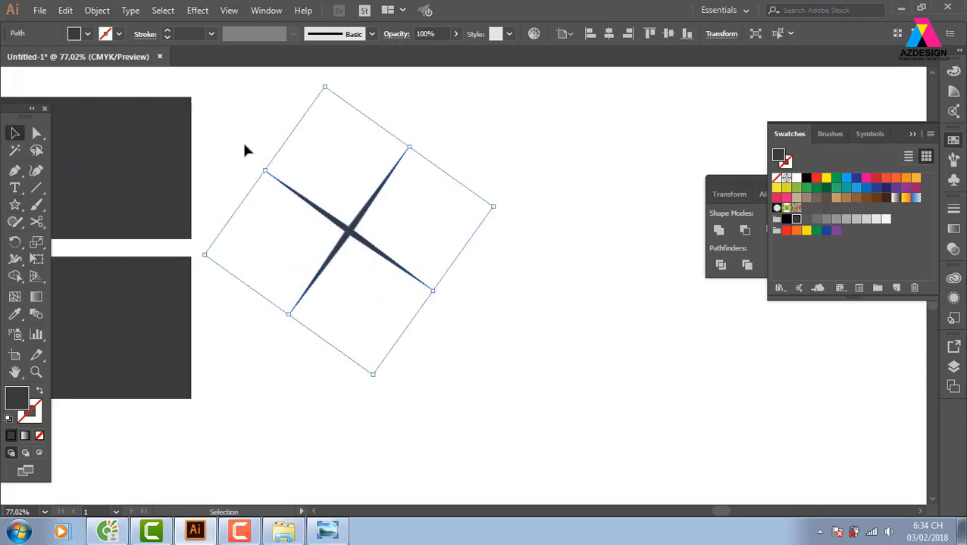
{"action": "left_click", "coordinate": [178, 155]}
{"action": "left_click", "coordinate": [904, 200]}
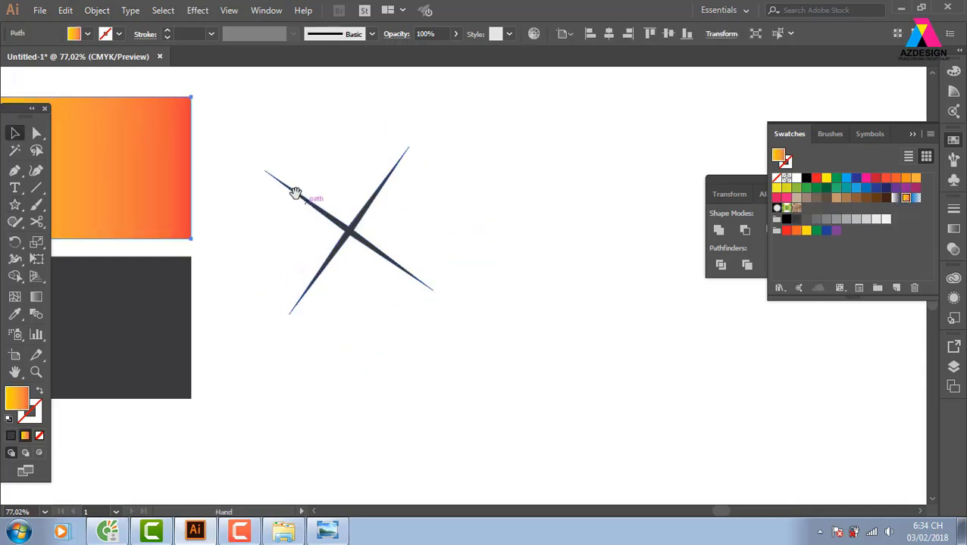
- Turn the four-pointed star into a small white sparkle placed over the red end of the gradient card
{"action": "left_click_drag", "start_coordinate": [295, 192], "coordinate": [520, 214]}
{"action": "left_click_drag", "start_coordinate": [557, 241], "coordinate": [353, 195]}
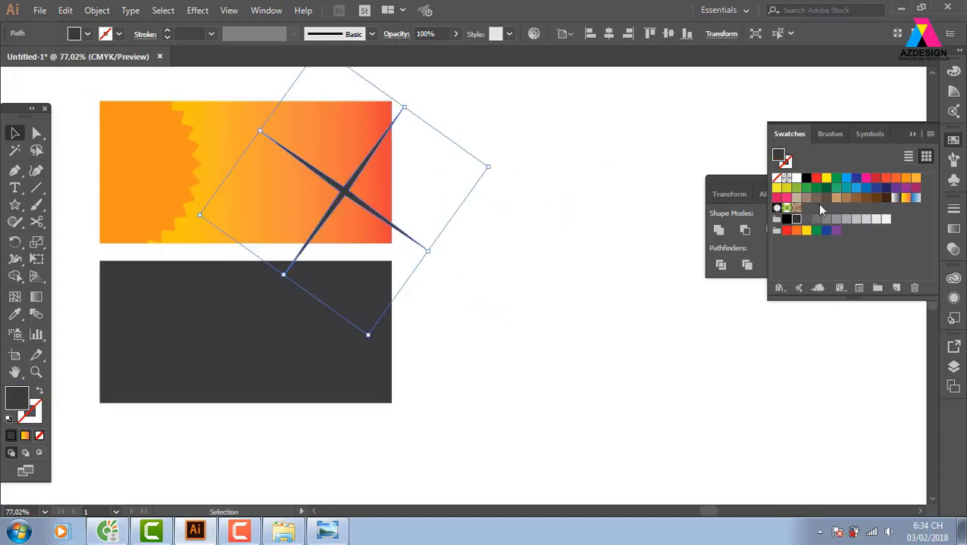
{"action": "left_click", "coordinate": [790, 179]}
{"action": "left_click", "coordinate": [794, 180]}
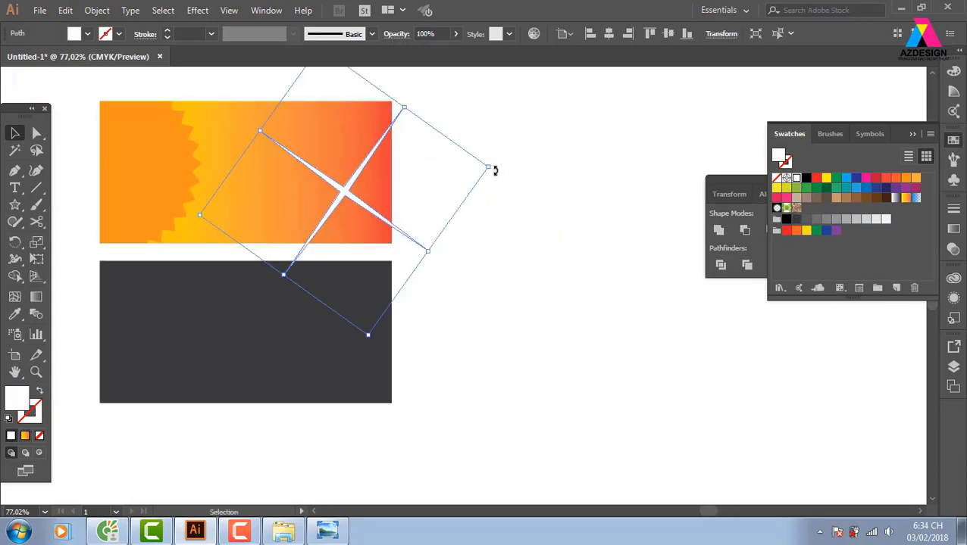
{"action": "left_click_drag", "start_coordinate": [489, 166], "coordinate": [405, 168]}
{"action": "left_click", "coordinate": [488, 194]}
- Add a rotated, smaller copy of the white star over the same centre to form an eight-rayed sparkle
{"action": "key", "text": "z"}
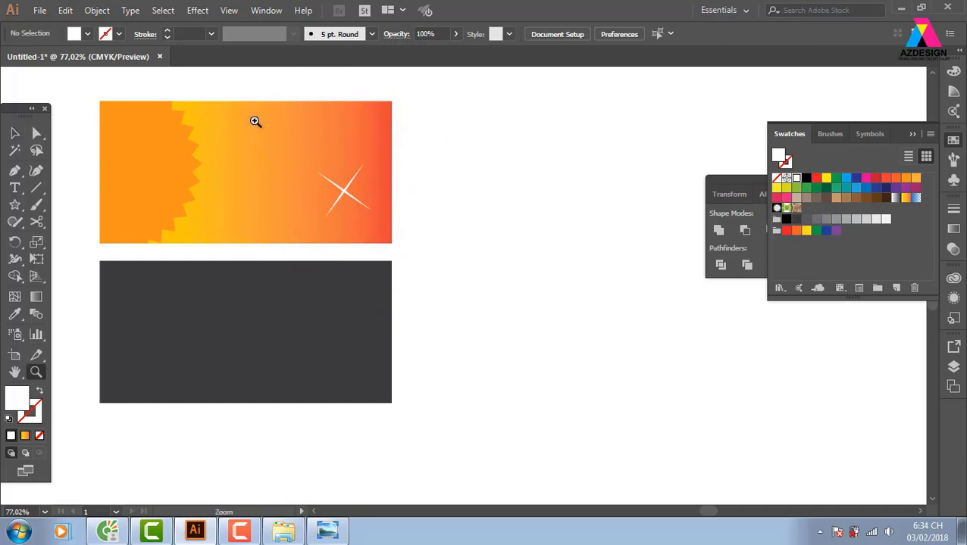
{"action": "left_click_drag", "start_coordinate": [255, 120], "coordinate": [503, 307]}
{"action": "left_click_drag", "start_coordinate": [454, 269], "coordinate": [344, 263]}
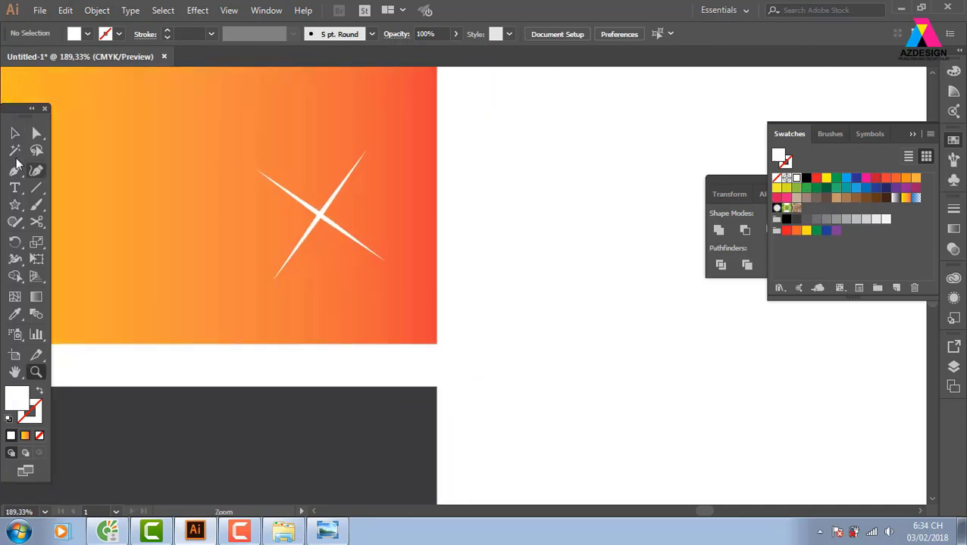
{"action": "left_click", "coordinate": [15, 136]}
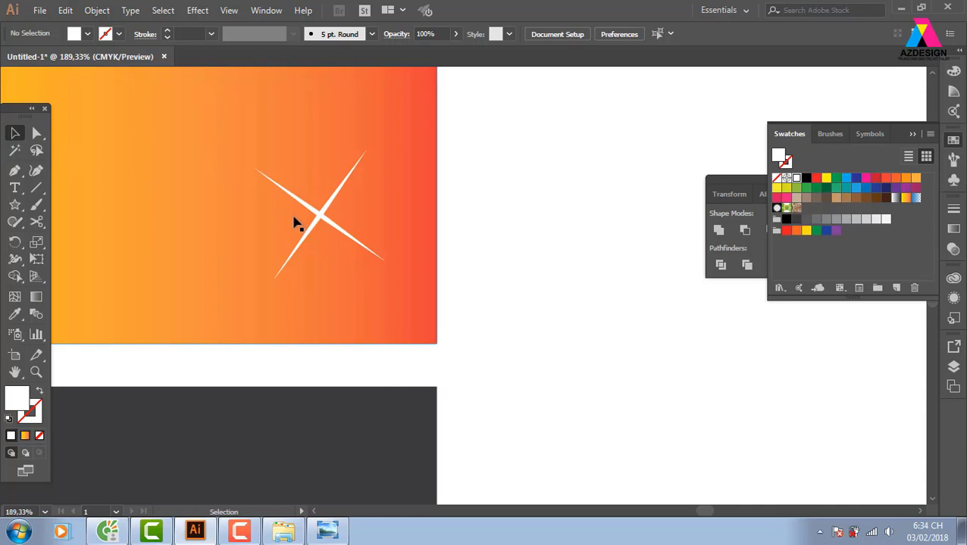
{"action": "left_click", "coordinate": [328, 224]}
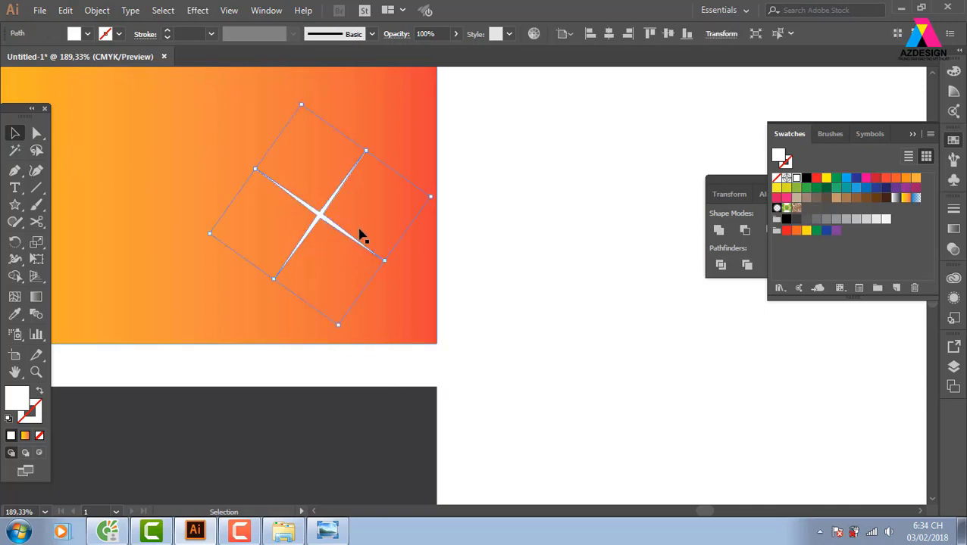
{"action": "key", "text": "a"}
{"action": "key", "text": "v"}
{"action": "left_click_drag", "start_coordinate": [433, 197], "coordinate": [423, 249]}
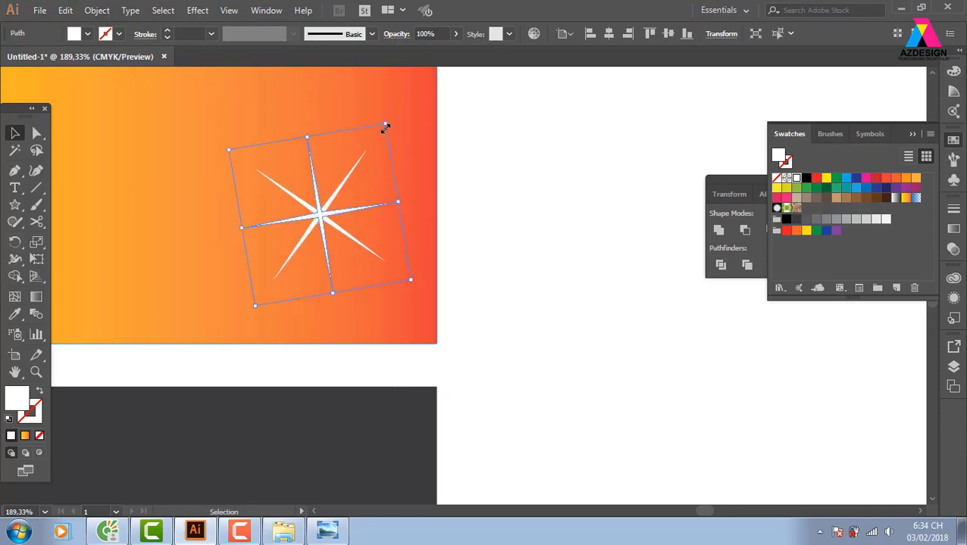
{"action": "left_click_drag", "start_coordinate": [385, 127], "coordinate": [363, 171]}
{"action": "left_click", "coordinate": [562, 231]}
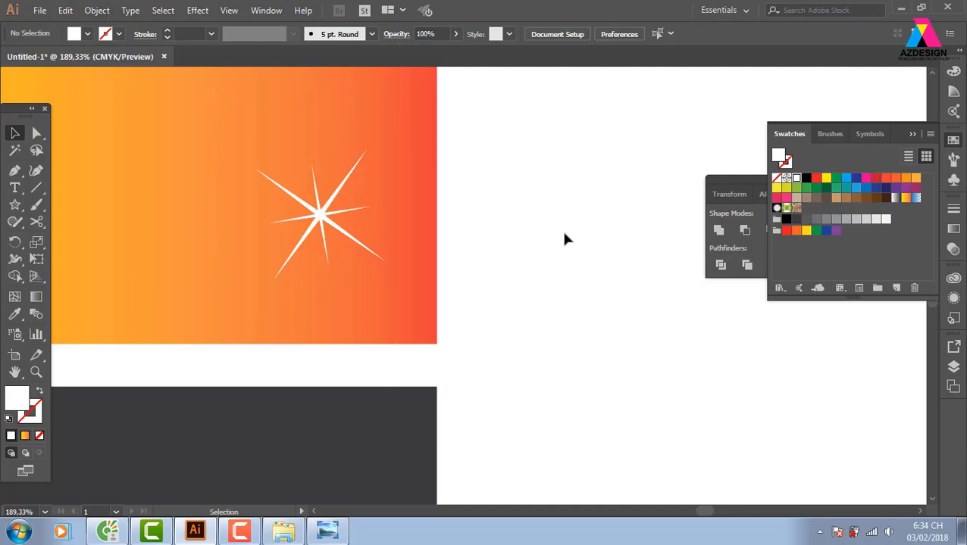
- Unite the two overlapping white stars into one shape, leaving out the gradient background
{"action": "left_click_drag", "start_coordinate": [533, 171], "coordinate": [272, 283]}
{"action": "left_click", "coordinate": [409, 212], "text": "shift"}
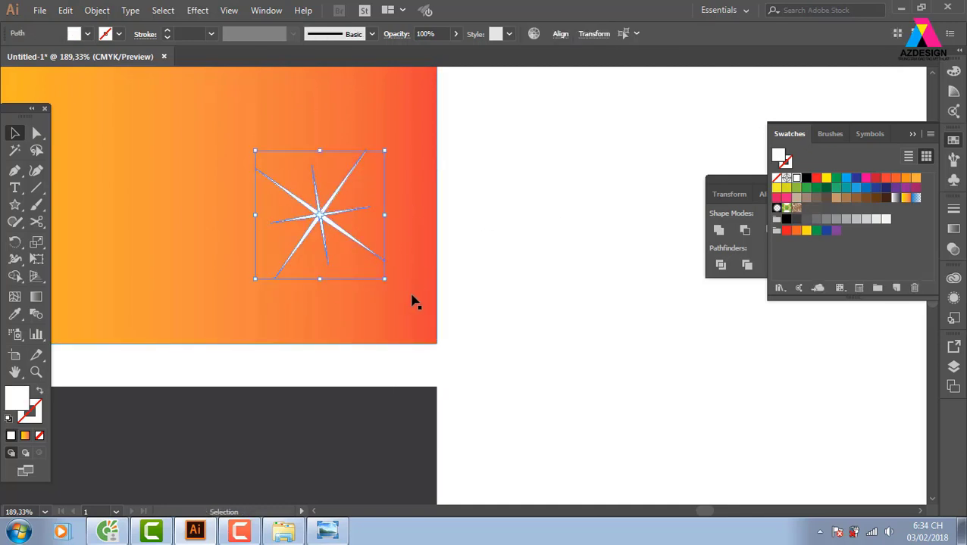
{"action": "left_click", "coordinate": [719, 231]}
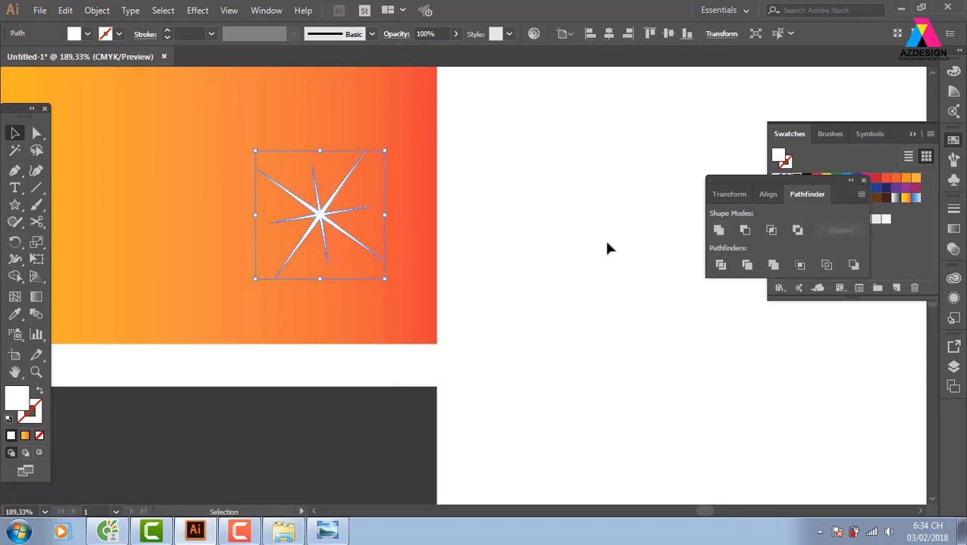
{"action": "left_click", "coordinate": [606, 244]}
- Duplicate the united star in place and apply a Gaussian Blur with an 8.2-pixel radius to make a glow
{"action": "left_click", "coordinate": [323, 216]}
{"action": "key", "text": "a"}
{"action": "key", "text": "v"}
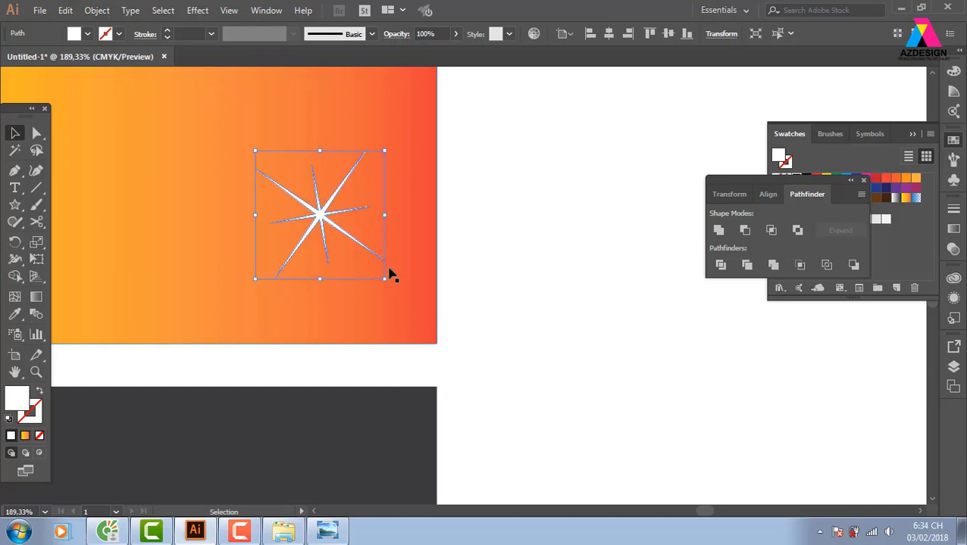
{"action": "left_click", "coordinate": [197, 10]}
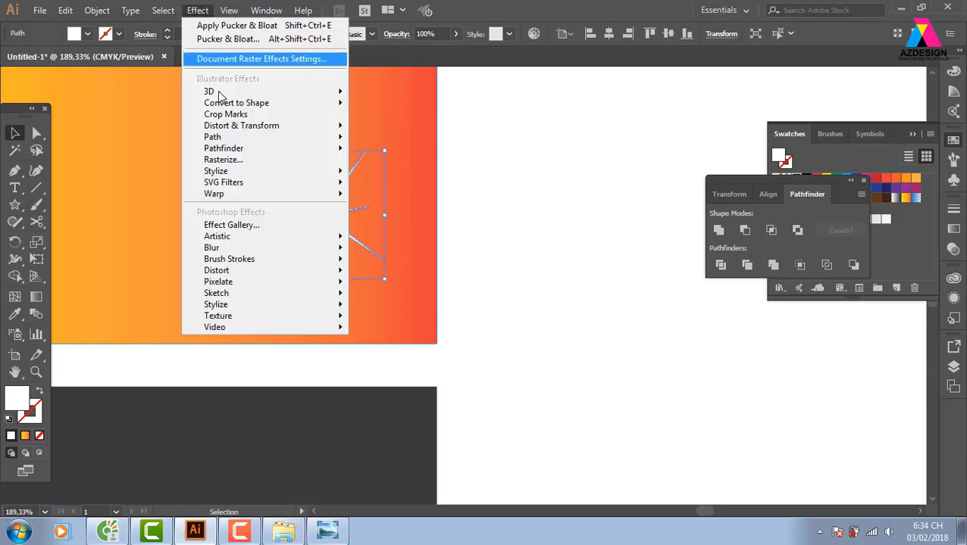
{"action": "mouse_move", "coordinate": [305, 250]}
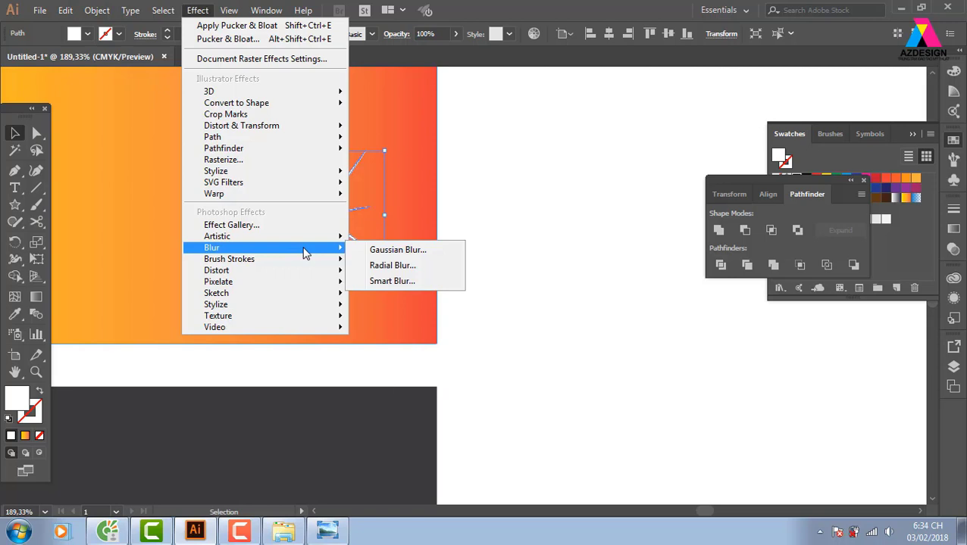
{"action": "left_click", "coordinate": [378, 250]}
{"action": "left_click", "coordinate": [679, 165]}
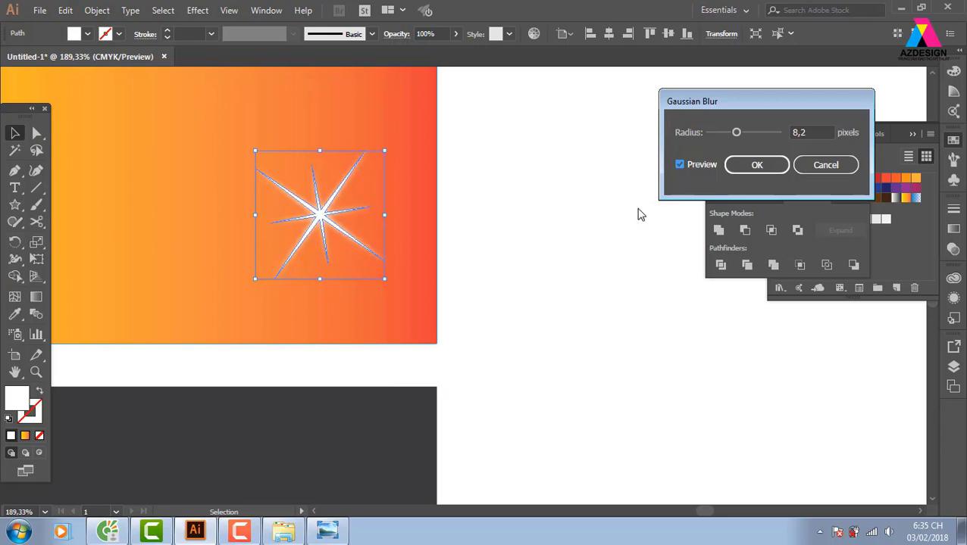
{"action": "left_click", "coordinate": [766, 164]}
{"action": "left_click", "coordinate": [544, 300]}
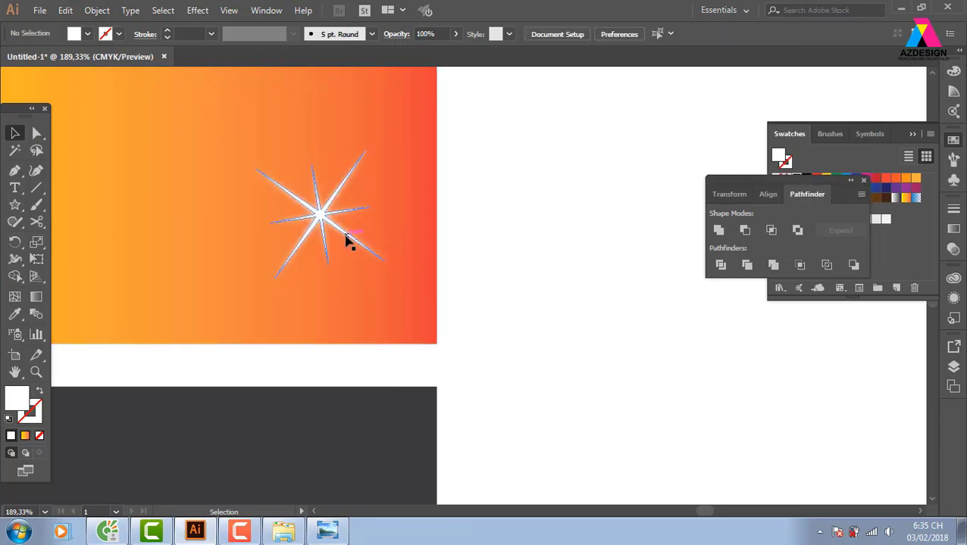
- Group the white star with its blurred copy
{"action": "left_click_drag", "start_coordinate": [386, 231], "coordinate": [261, 256]}
{"action": "key", "text": "a"}
{"action": "key", "text": "v"}
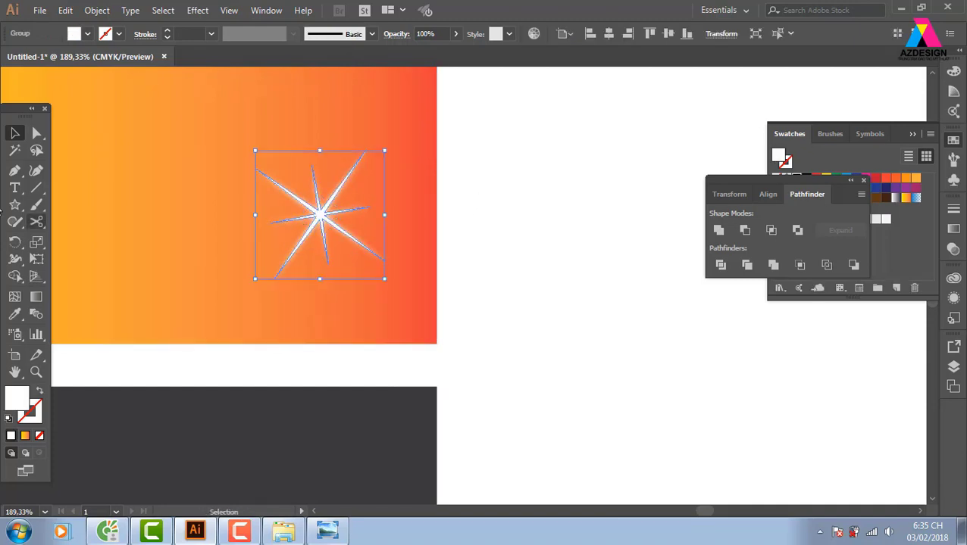
- Draw a flare about 138 pt wide from the centre of the white sparkle with the Flare tool
{"action": "left_click", "coordinate": [15, 222]}
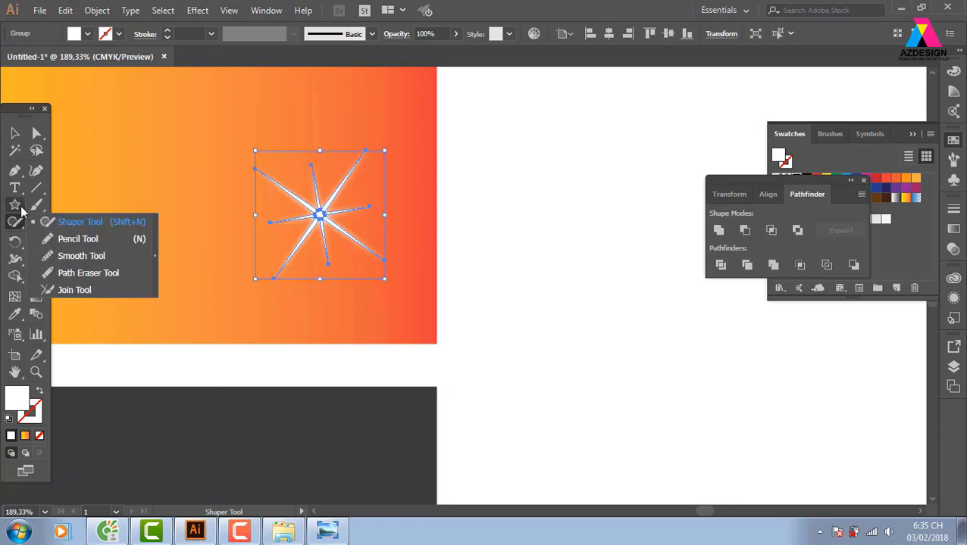
{"action": "left_click", "coordinate": [14, 204]}
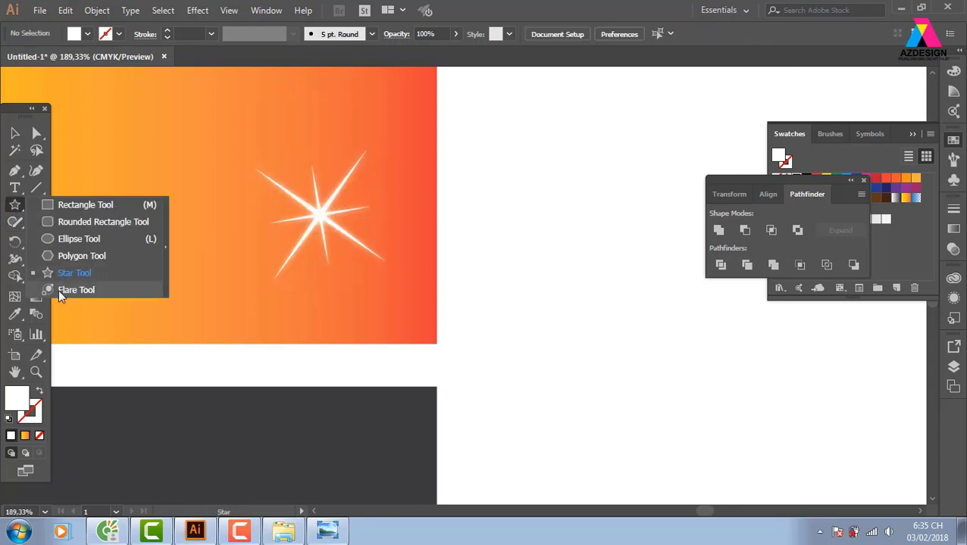
{"action": "left_click", "coordinate": [58, 290]}
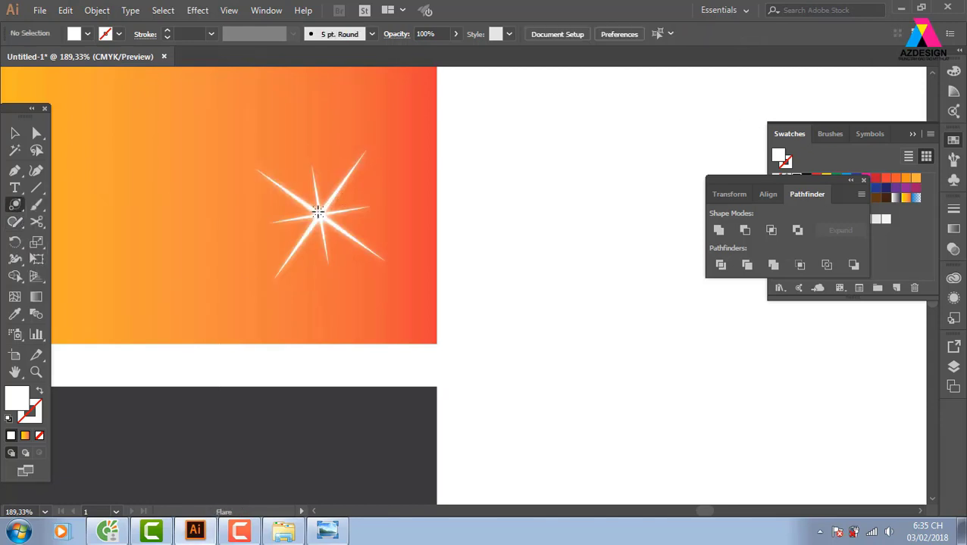
{"action": "left_click_drag", "start_coordinate": [318, 216], "coordinate": [424, 276]}
{"action": "left_click", "coordinate": [15, 134]}
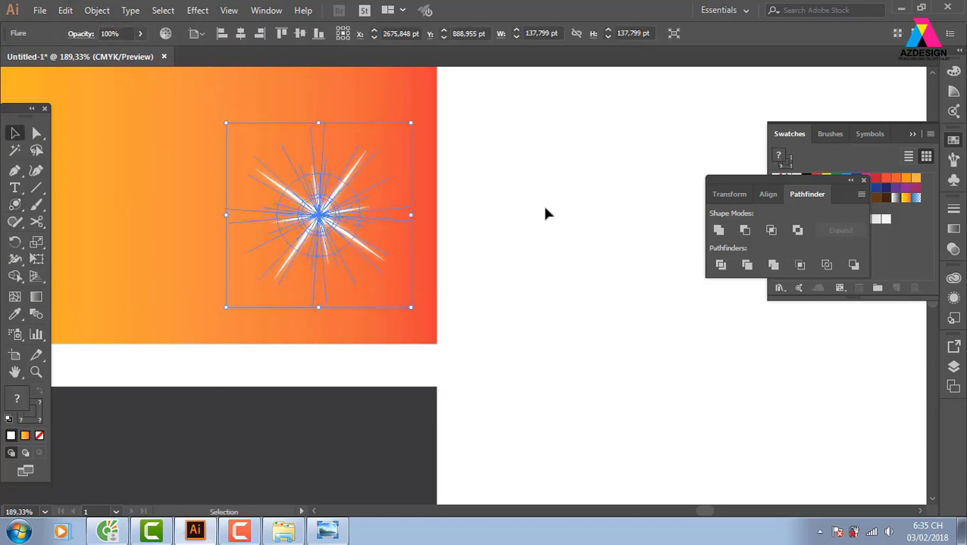
{"action": "left_click", "coordinate": [581, 236]}
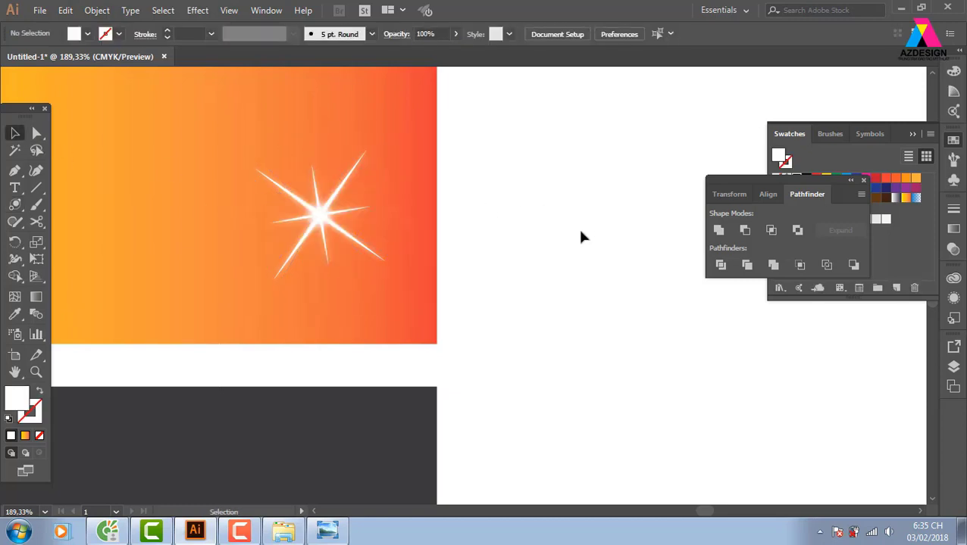
- Group the sparkle with its flare, shrink the group to about 60 pt wide and place it on the orange shape's zigzag edge
{"action": "left_click_drag", "start_coordinate": [531, 172], "coordinate": [381, 339]}
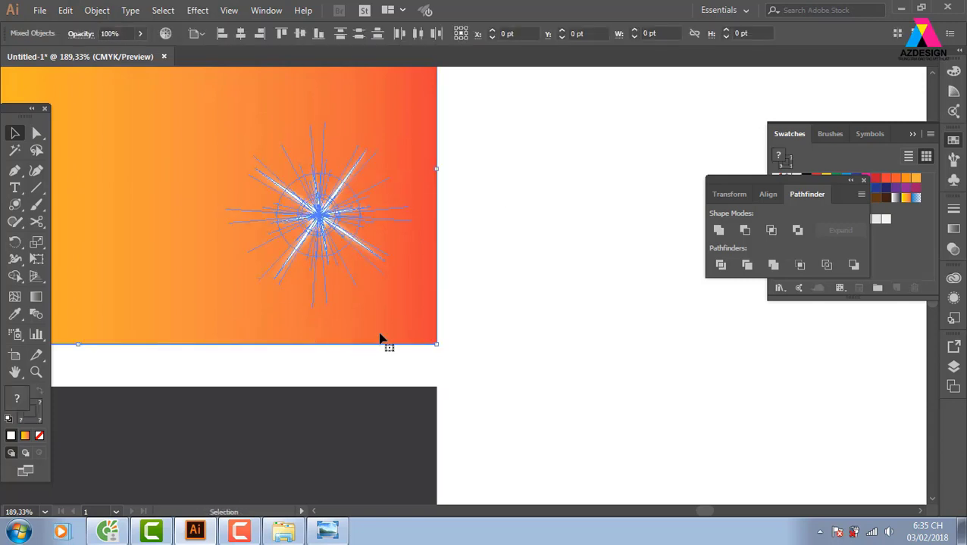
{"action": "left_click", "coordinate": [381, 339], "text": "shift"}
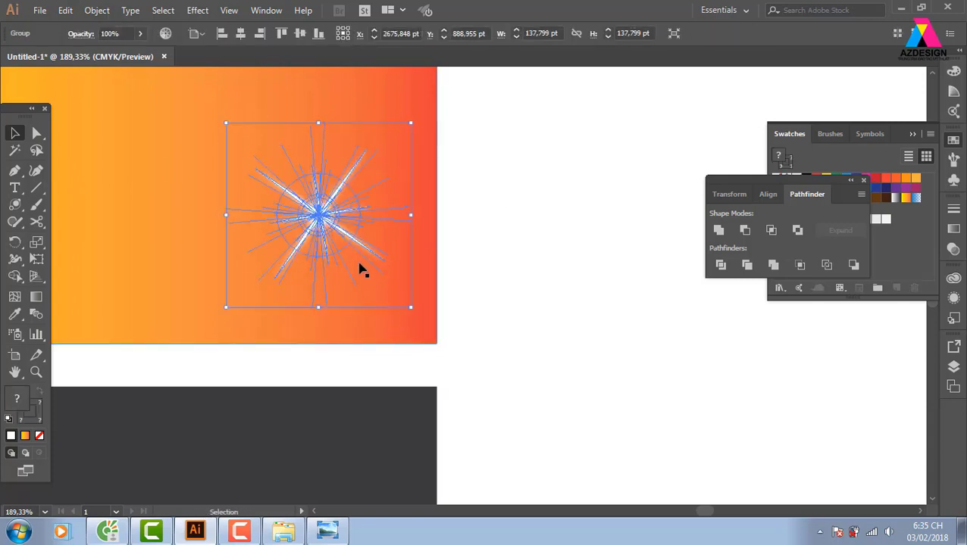
{"action": "key", "text": "ctrl+1"}
{"action": "left_click_drag", "start_coordinate": [513, 238], "coordinate": [274, 231]}
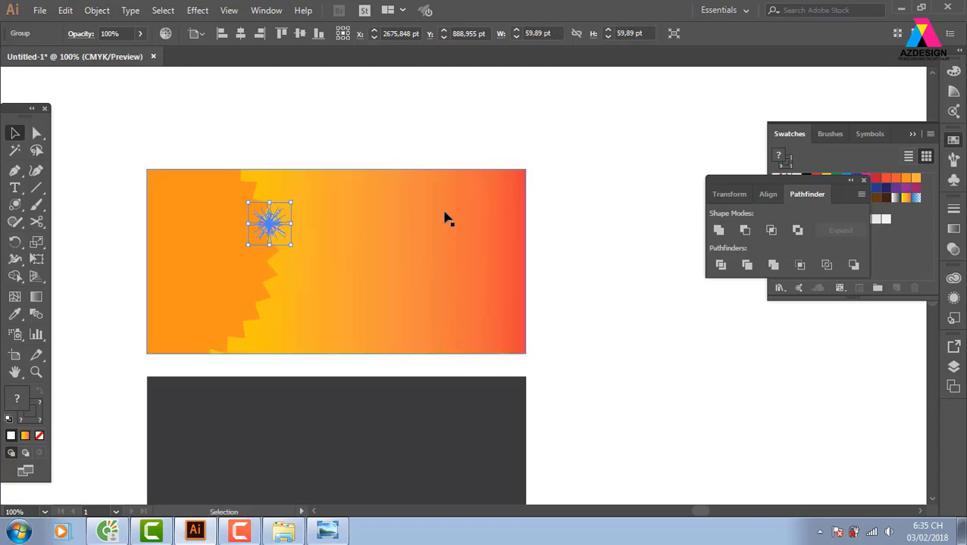
{"action": "key", "text": "ctrl+shift+a"}
{"action": "key", "text": "z"}
{"action": "left_click", "coordinate": [604, 397]}
{"action": "left_click_drag", "start_coordinate": [446, 359], "coordinate": [448, 341]}
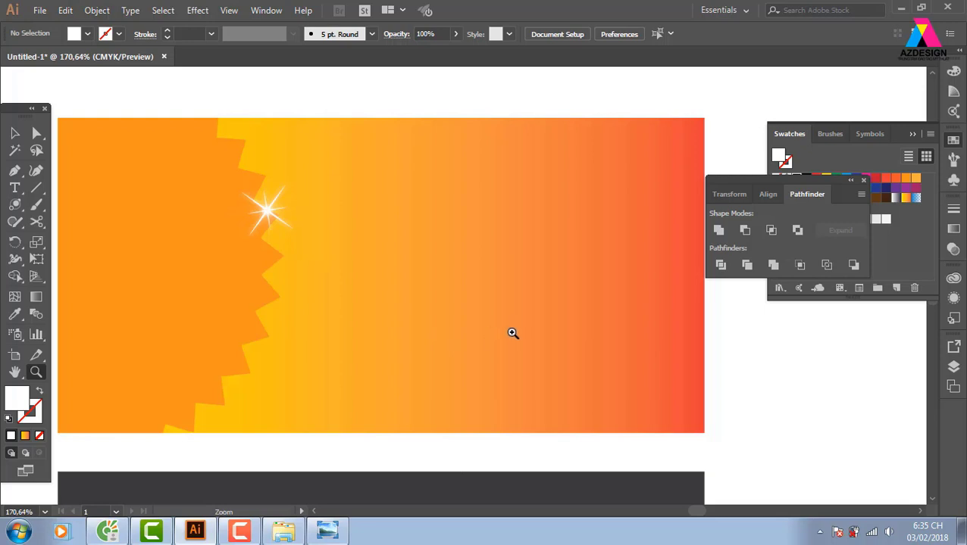
{"action": "left_click", "coordinate": [15, 133]}
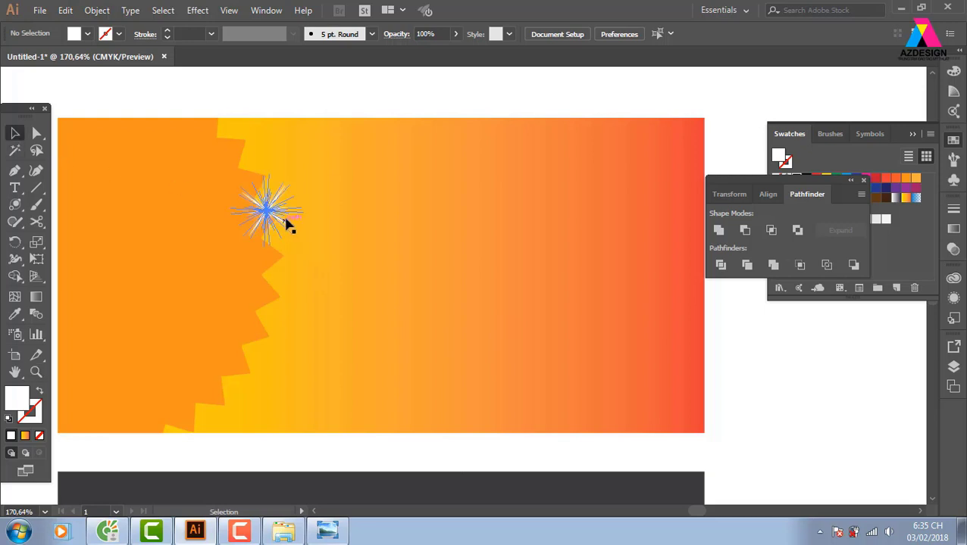
{"action": "left_click", "coordinate": [288, 222]}
- Try to draw a thin-rayed five-pointed star in the empty space beside the gradient card
{"action": "left_click_drag", "start_coordinate": [692, 367], "coordinate": [287, 313]}
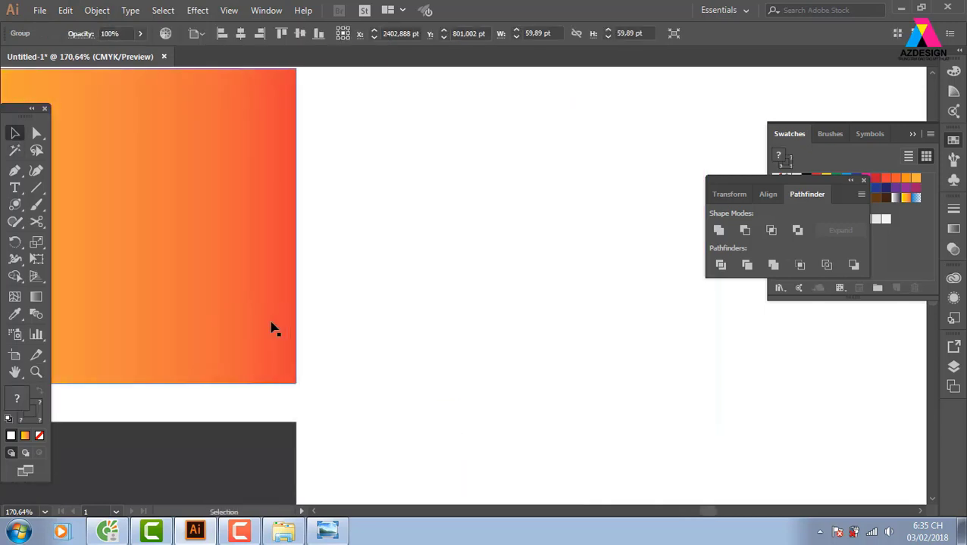
{"action": "left_click_drag", "start_coordinate": [21, 208], "coordinate": [76, 274]}
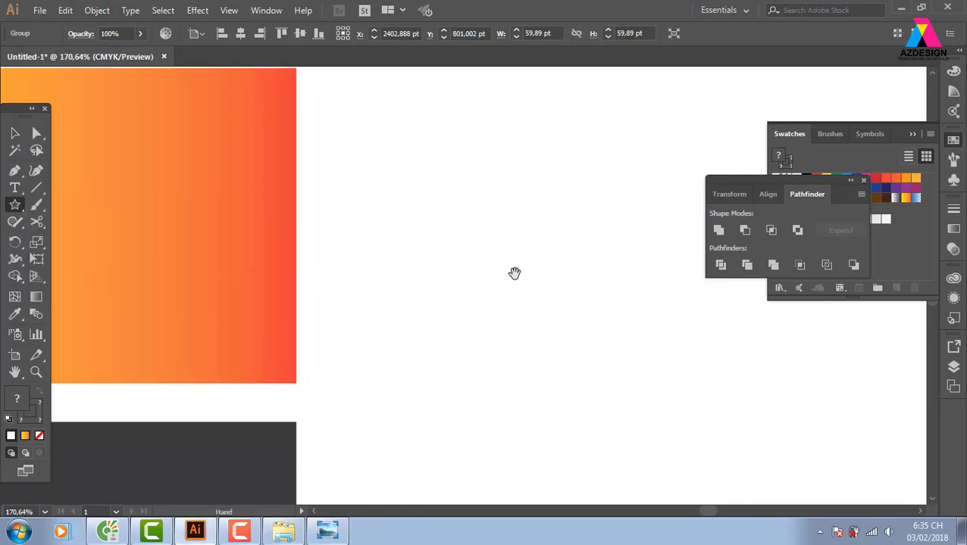
{"action": "left_click_drag", "start_coordinate": [513, 272], "coordinate": [463, 267]}
{"action": "key", "text": "Up"}
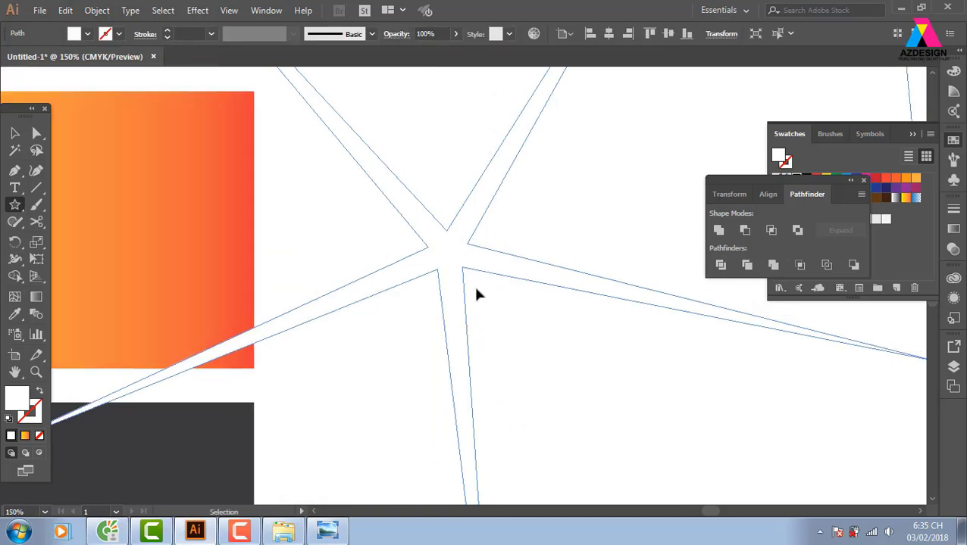
{"action": "key", "text": "ctrl+minus"}
{"action": "key", "text": "ctrl+minus"}
{"action": "key", "text": "ctrl+minus"}
{"action": "key", "text": "ctrl+minus"}
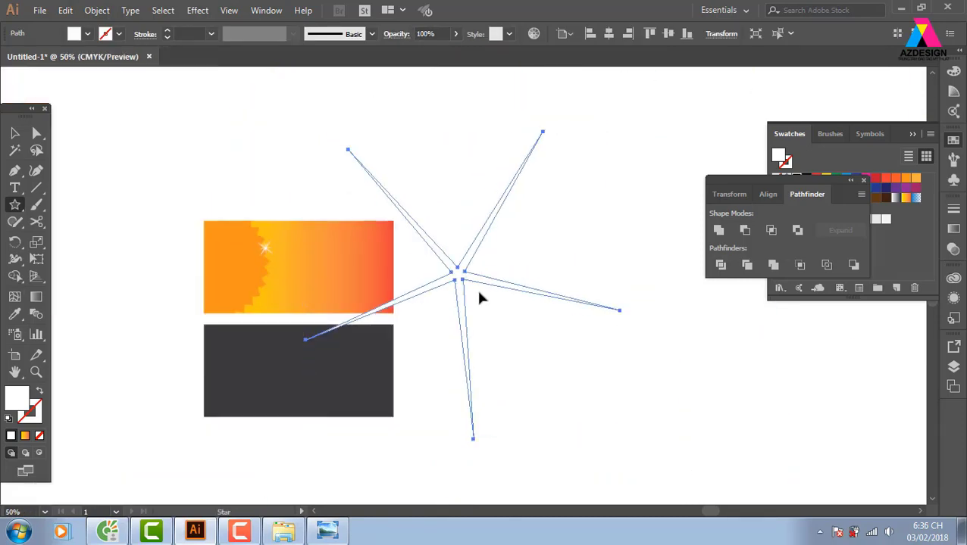
{"action": "key", "text": "Delete"}
{"action": "left_click_drag", "start_coordinate": [496, 244], "coordinate": [740, 347]}
{"action": "key", "text": "Delete"}
{"action": "key", "text": "ctrl+minus"}
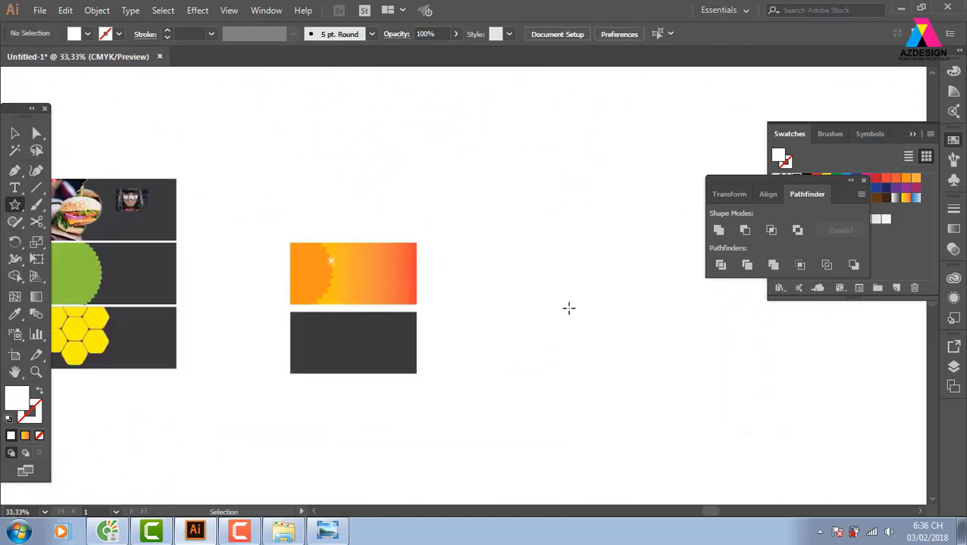
{"action": "left_click_drag", "start_coordinate": [510, 218], "coordinate": [610, 272]}
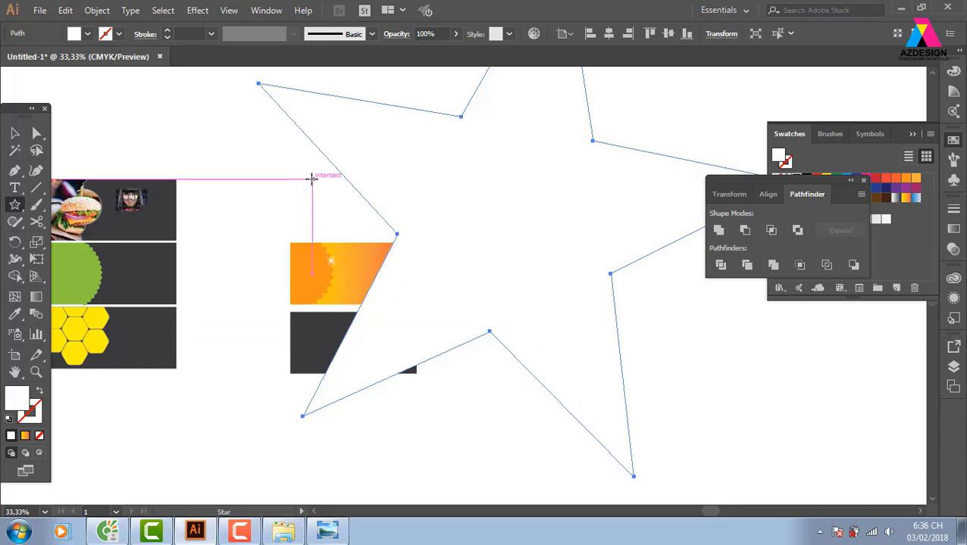
{"action": "key", "text": "v"}
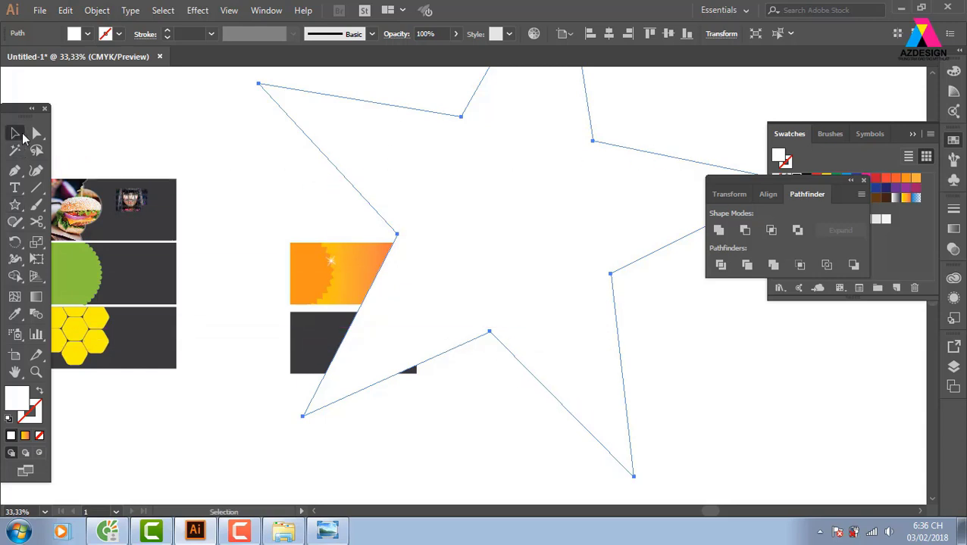
{"action": "key", "text": "Delete"}
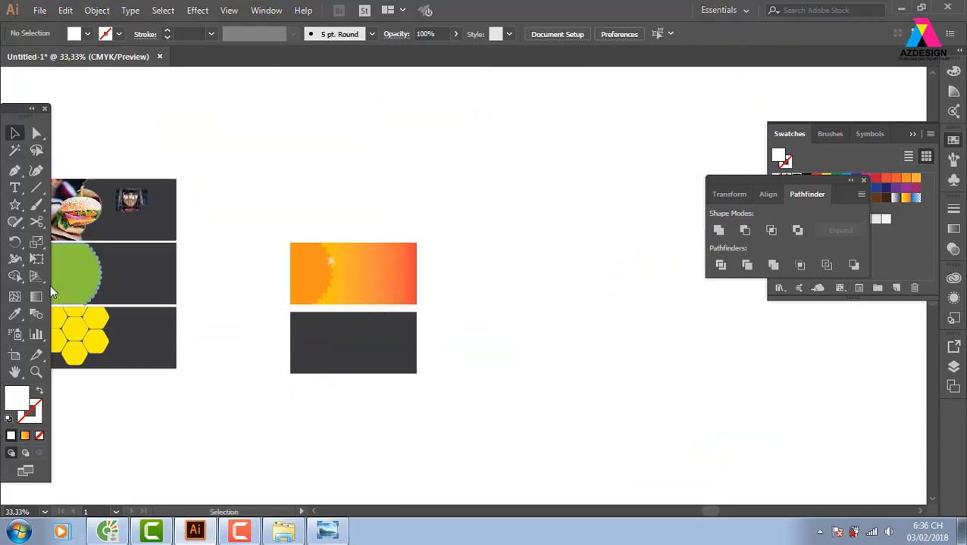
- Draw a large five-pointed star in the empty space beside the gradient card and fill it with red-orange
{"action": "left_click", "coordinate": [14, 204]}
{"action": "left_click_drag", "start_coordinate": [563, 222], "coordinate": [643, 323]}
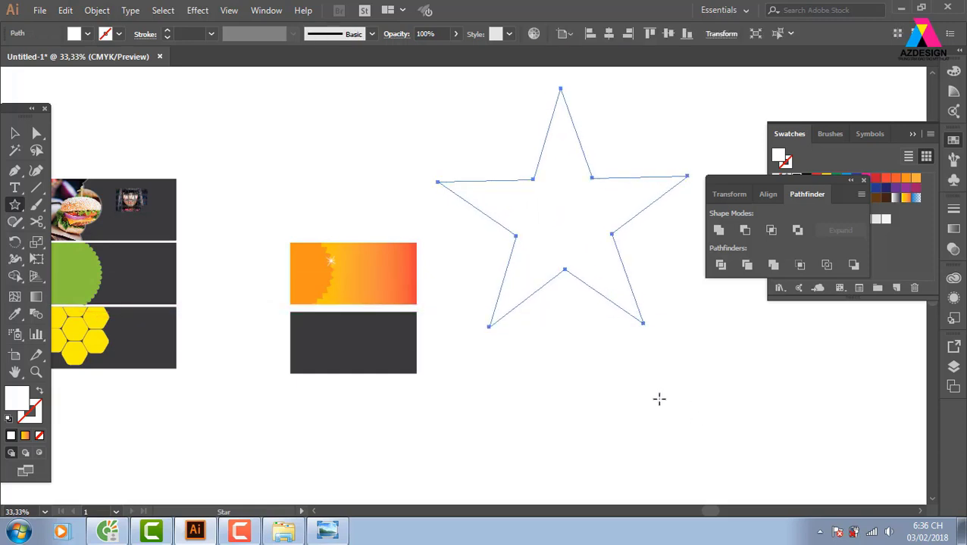
{"action": "left_click", "coordinate": [14, 132]}
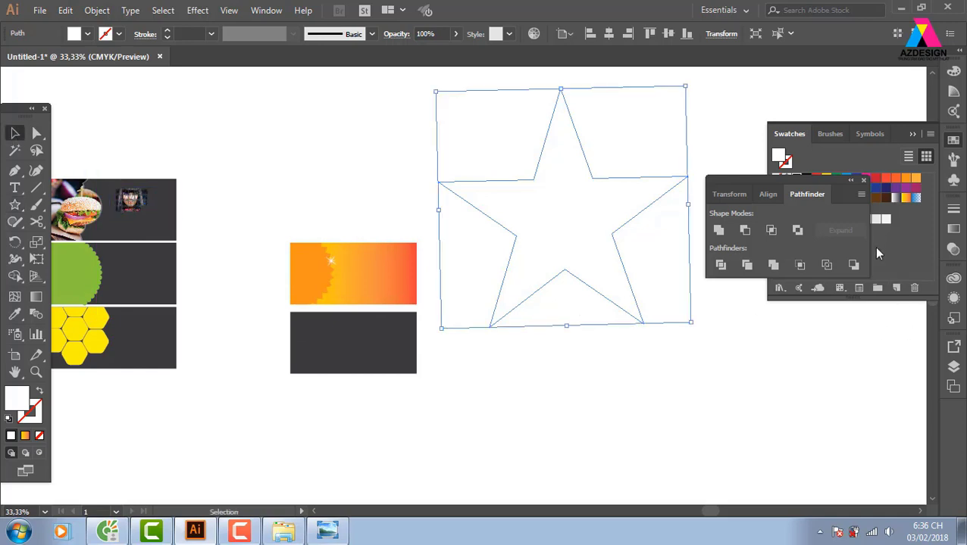
{"action": "left_click", "coordinate": [885, 179]}
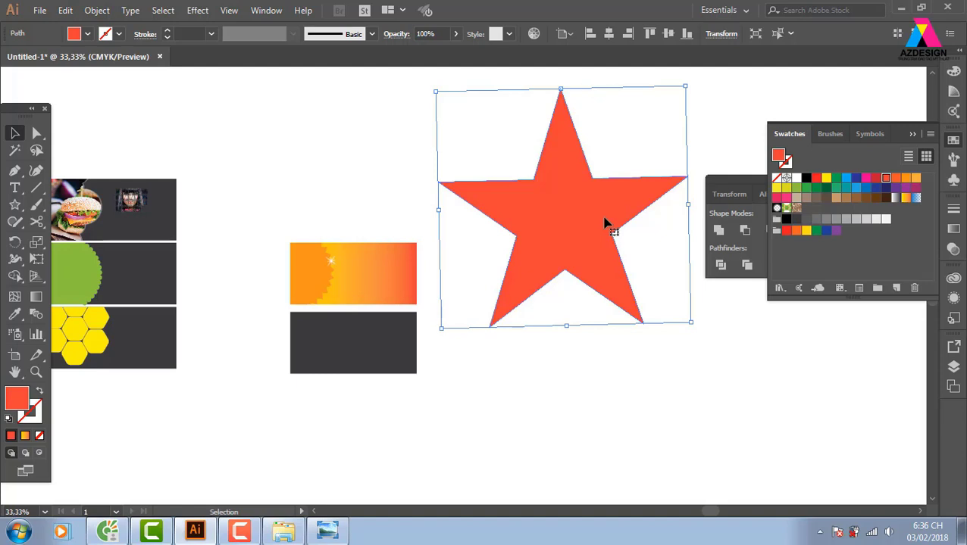
- Draw a smaller five-pointed star above and to the right of the large star and fill it with yellow
{"action": "key", "text": "ctrl+minus"}
{"action": "scroll", "coordinate": [576, 288], "scroll_direction": "right", "scroll_amount": 3}
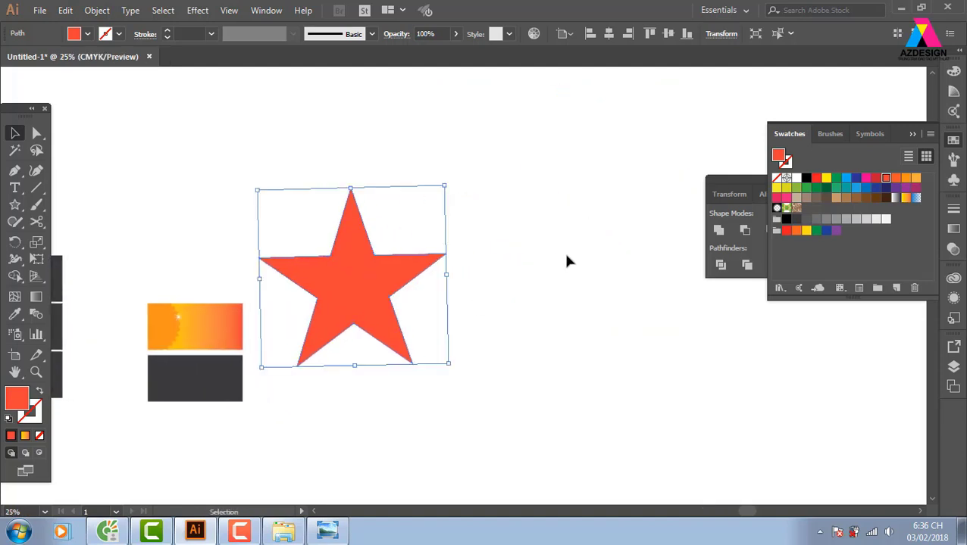
{"action": "left_click", "coordinate": [14, 204]}
{"action": "left_click_drag", "start_coordinate": [502, 173], "coordinate": [410, 219]}
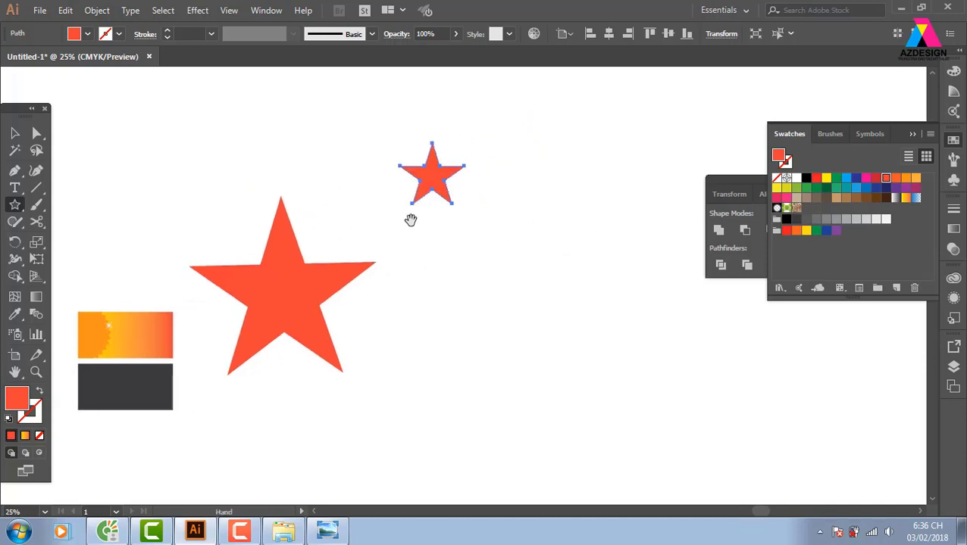
{"action": "key", "text": "v"}
{"action": "left_click", "coordinate": [611, 177]}
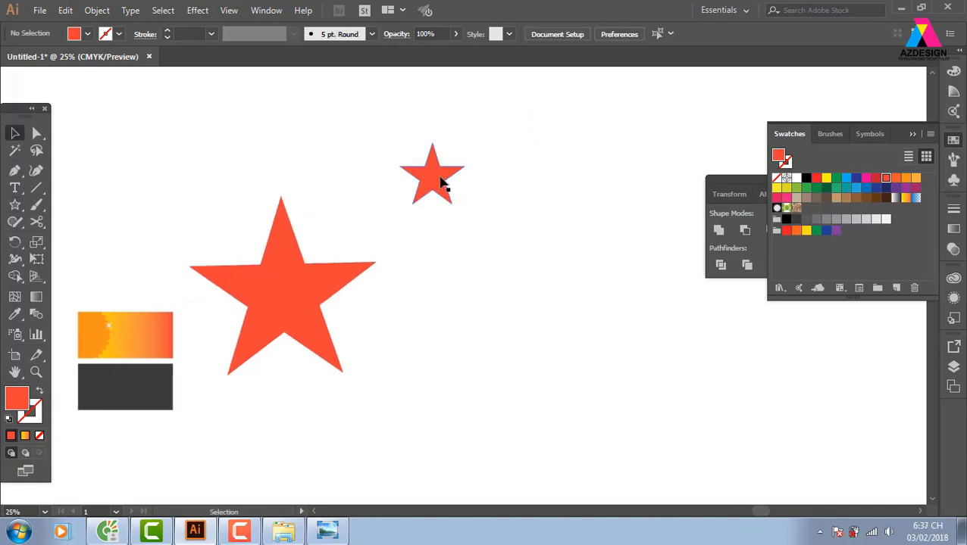
{"action": "left_click", "coordinate": [441, 182]}
{"action": "left_click", "coordinate": [826, 178]}
{"action": "left_click", "coordinate": [576, 235]}
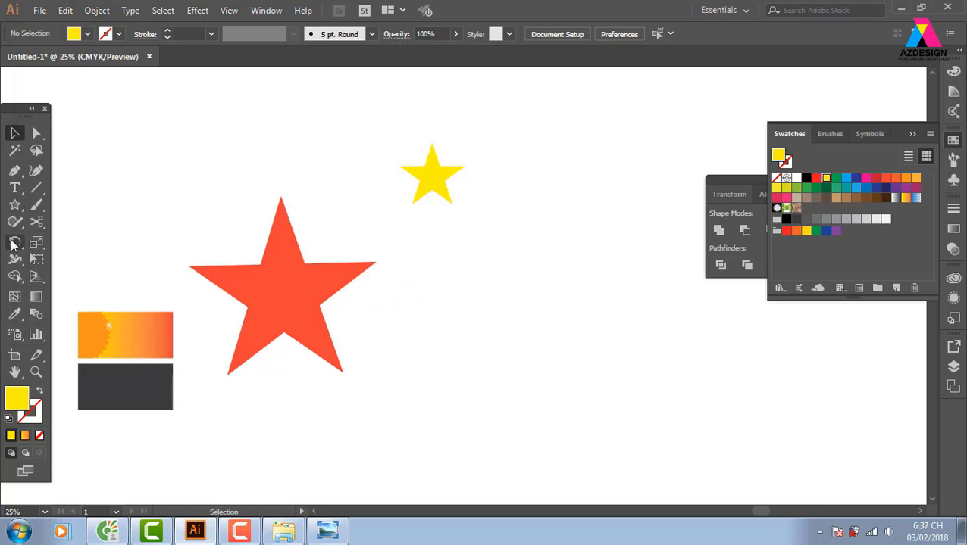
- Draw a rectangle covering the small yellow star with a margin all around and fill it with red-orange
{"action": "left_click_drag", "start_coordinate": [14, 205], "coordinate": [97, 222]}
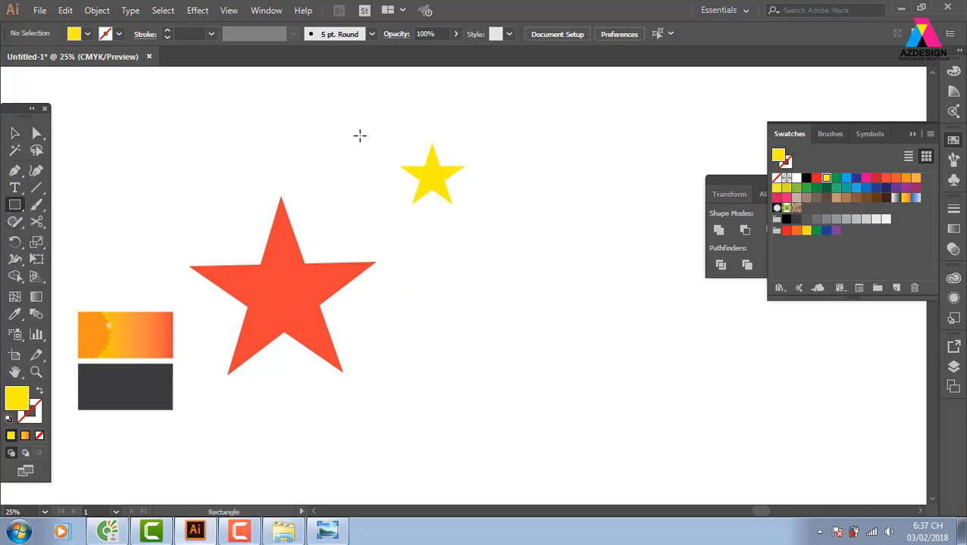
{"action": "left_click_drag", "start_coordinate": [360, 136], "coordinate": [502, 226]}
{"action": "left_click", "coordinate": [884, 179]}
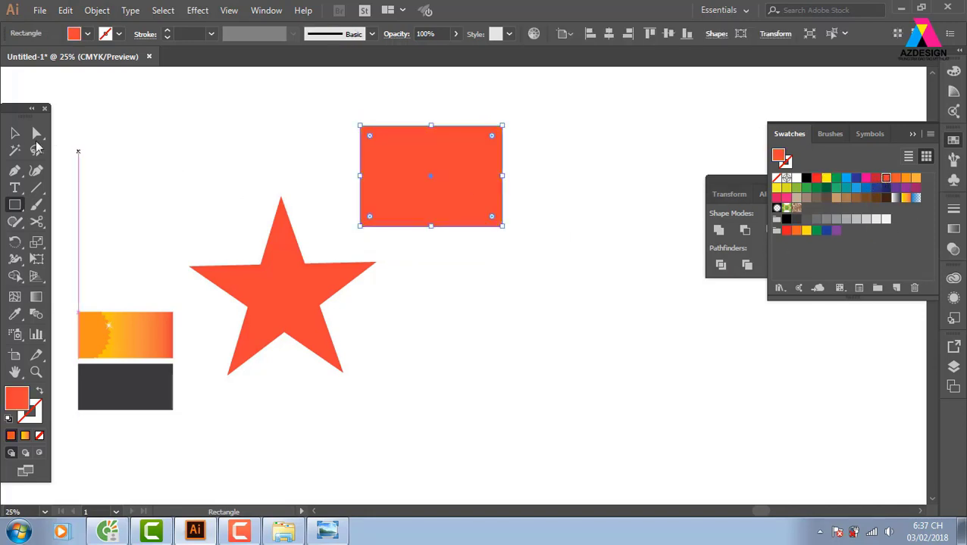
- Send the red-orange rectangle to the back so that it lies behind the yellow star
{"action": "left_click", "coordinate": [36, 136]}
{"action": "left_click", "coordinate": [138, 140]}
{"action": "left_click", "coordinate": [479, 171]}
{"action": "key", "text": "ctrl+shift+bracketleft"}
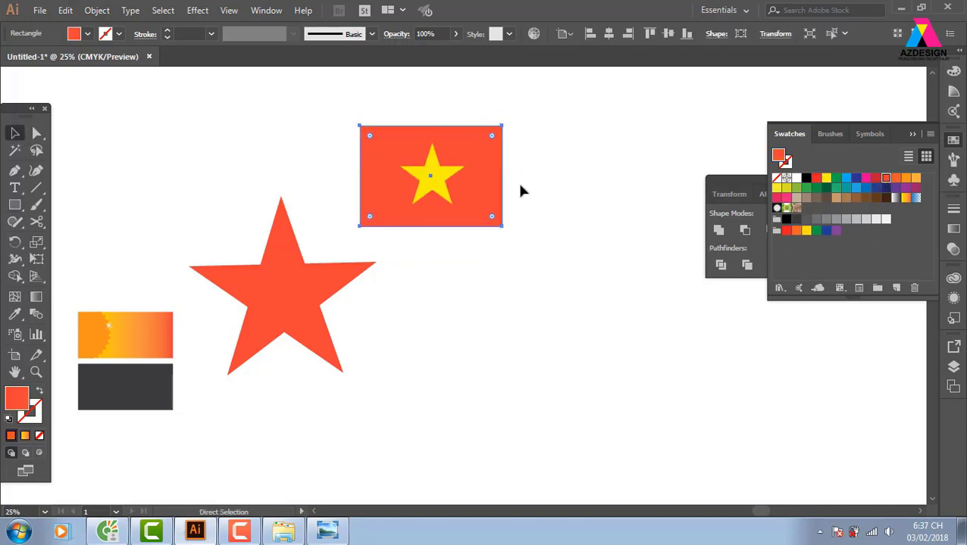
{"action": "key", "text": "v"}
{"action": "left_click", "coordinate": [518, 184]}
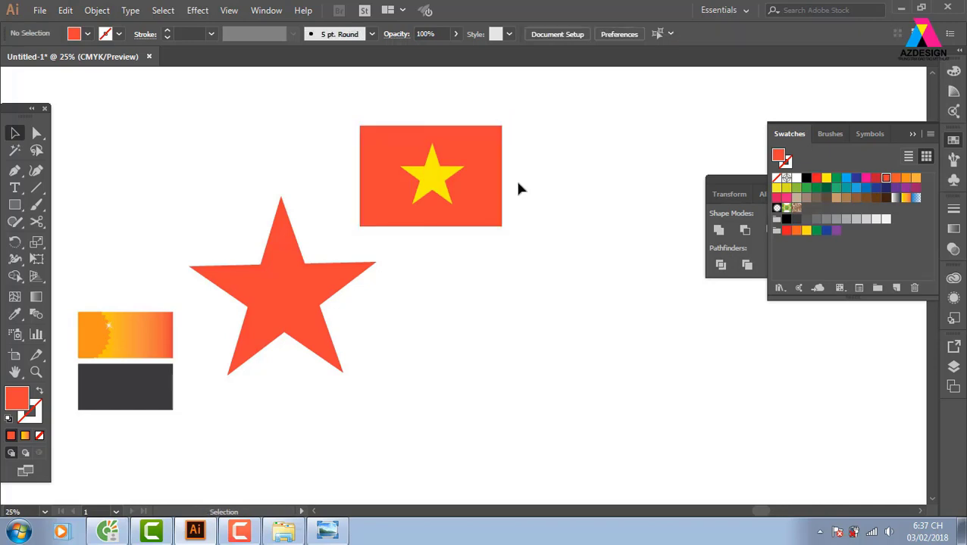
- Apply a horizontal Flag warp effect with a -17% bend to the rectangle behind the yellow star
{"action": "left_click", "coordinate": [494, 198]}
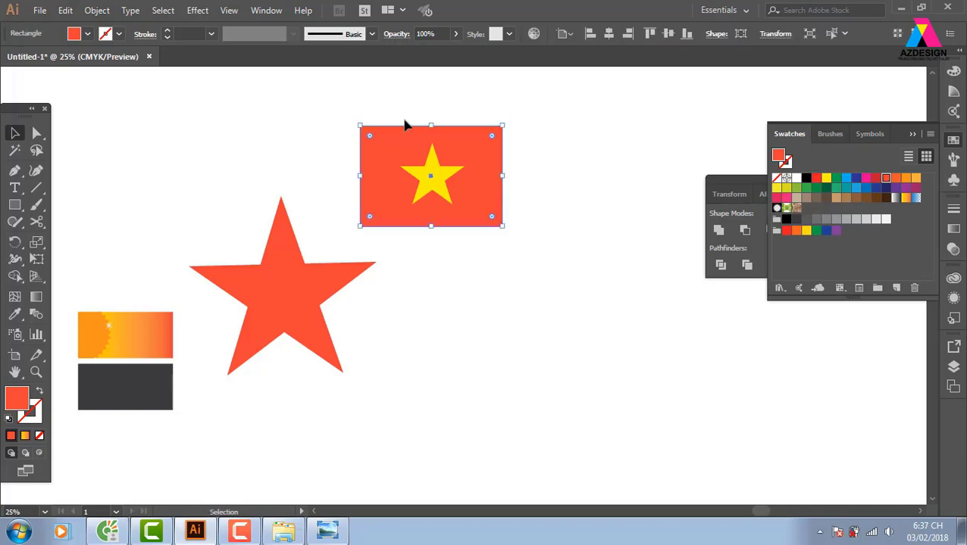
{"action": "left_click", "coordinate": [198, 11]}
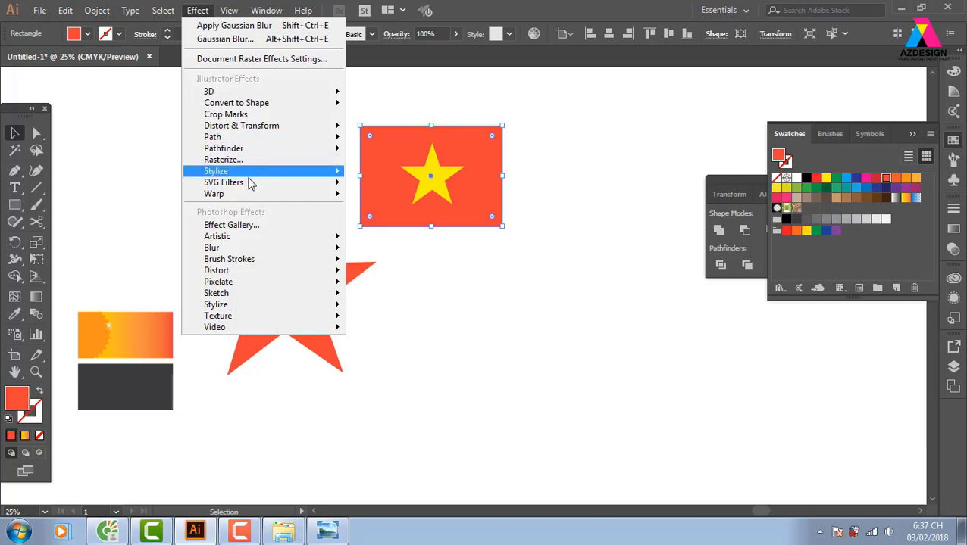
{"action": "mouse_move", "coordinate": [251, 194]}
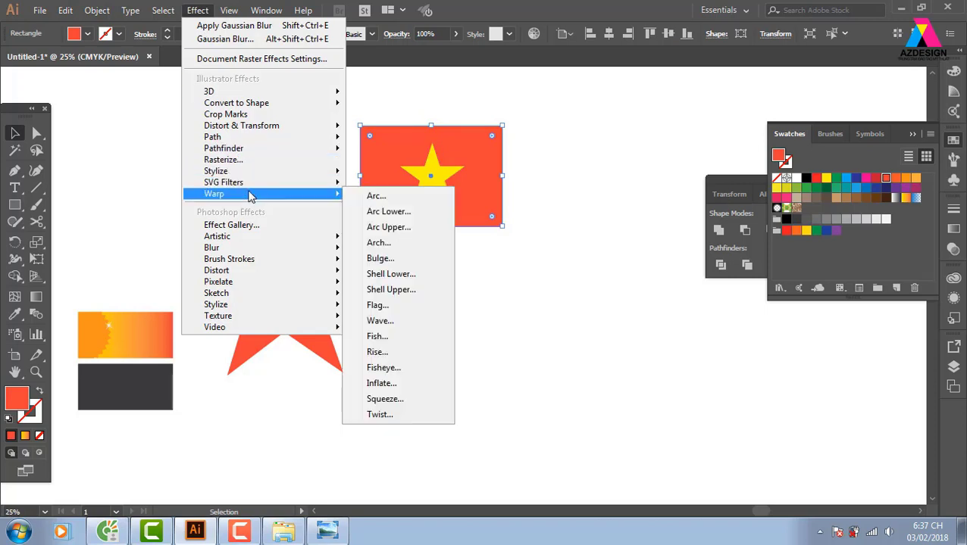
{"action": "left_click", "coordinate": [407, 200]}
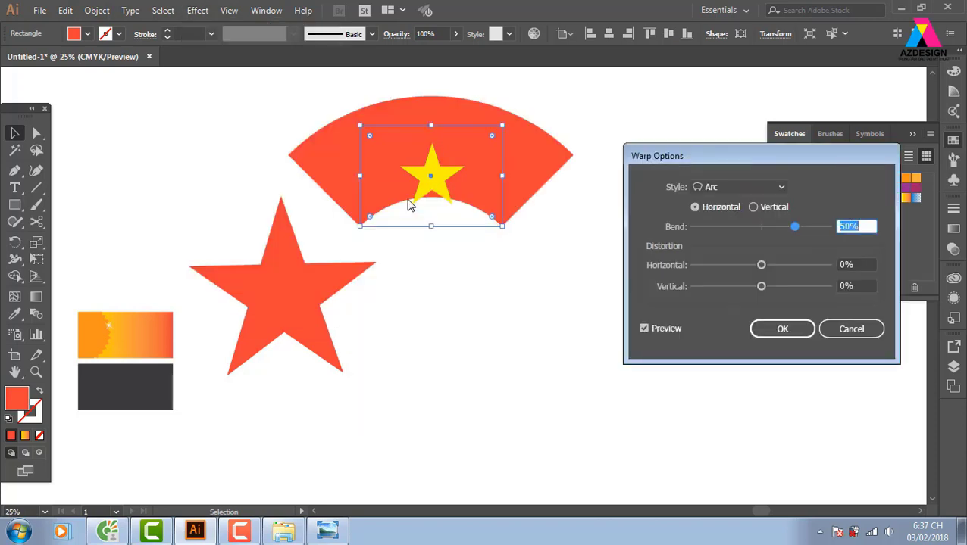
{"action": "left_click", "coordinate": [768, 190]}
{"action": "left_click", "coordinate": [738, 320]}
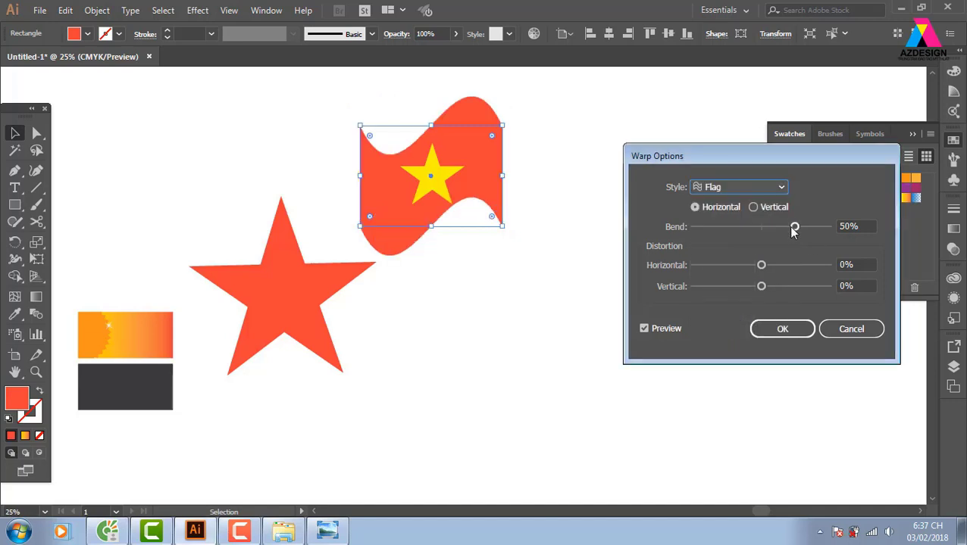
{"action": "left_click_drag", "start_coordinate": [792, 227], "coordinate": [748, 227]}
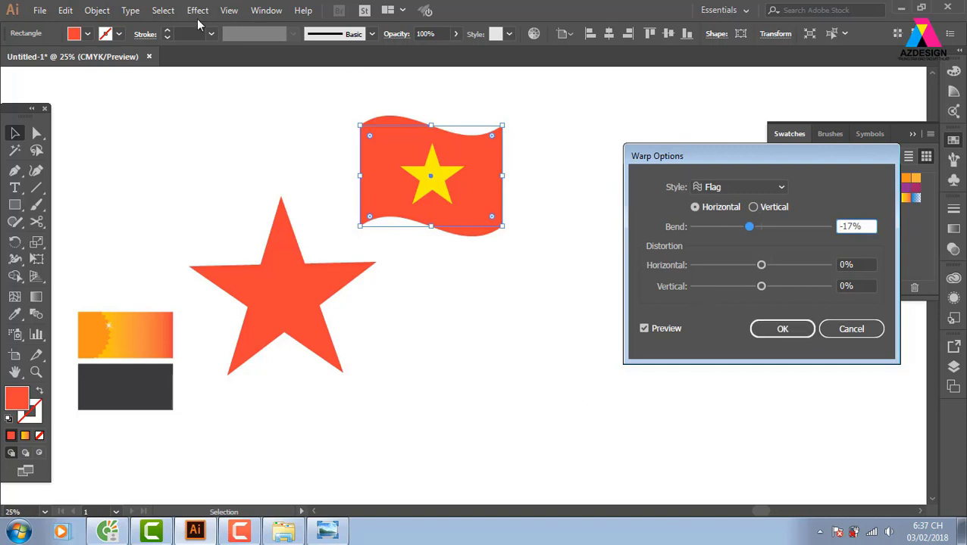
{"action": "left_click", "coordinate": [783, 329]}
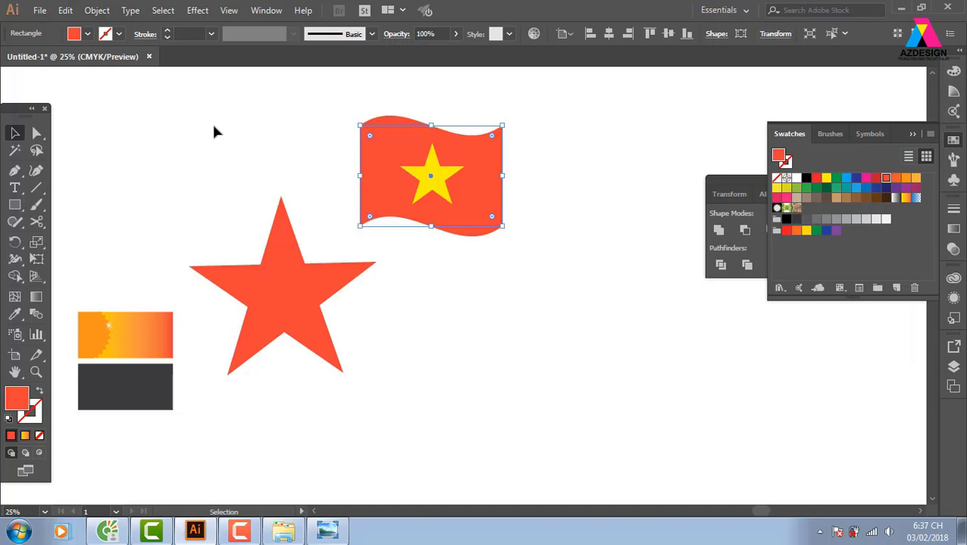
- Save the waving flag and its yellow star together as a new pattern swatch
{"action": "left_click_drag", "start_coordinate": [548, 101], "coordinate": [904, 284]}
{"action": "left_click_drag", "start_coordinate": [890, 241], "coordinate": [805, 213]}
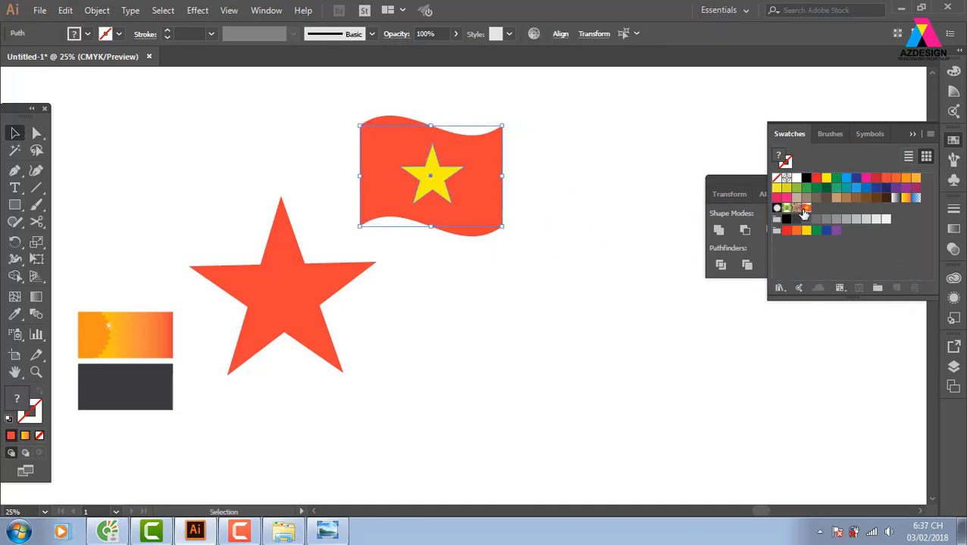
- Draw a large portrait rectangle in the empty area beyond the flag and fill it with the flag pattern swatch
{"action": "key", "text": "ctrl+minus"}
{"action": "key", "text": "ctrl+minus"}
{"action": "key", "text": "ctrl+minus"}
{"action": "key", "text": "ctrl+minus"}
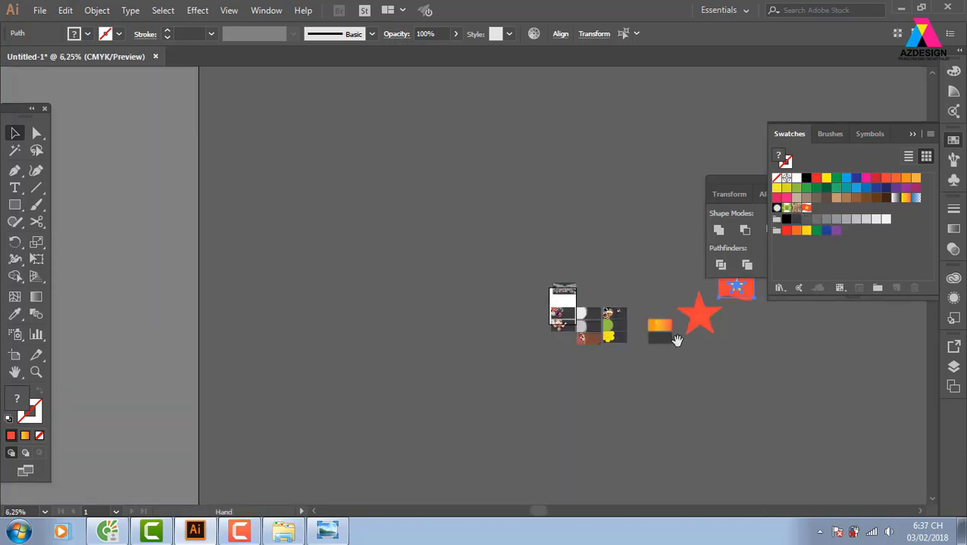
{"action": "scroll", "coordinate": [399, 368], "scroll_direction": "right", "scroll_amount": 5}
{"action": "key", "text": "z"}
{"action": "left_click_drag", "start_coordinate": [383, 233], "coordinate": [493, 422]}
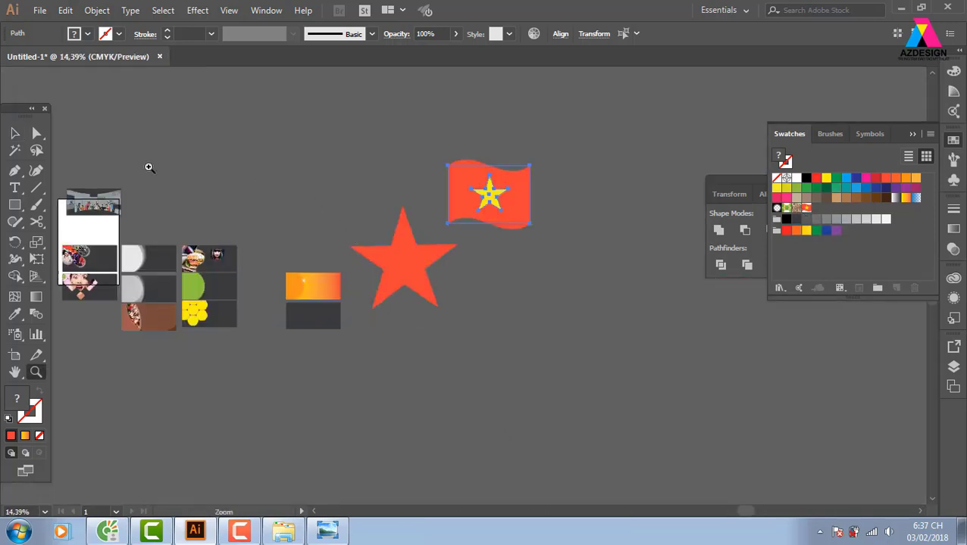
{"action": "left_click", "coordinate": [16, 136]}
{"action": "left_click", "coordinate": [14, 205]}
{"action": "scroll", "coordinate": [259, 301], "scroll_direction": "right", "scroll_amount": 4}
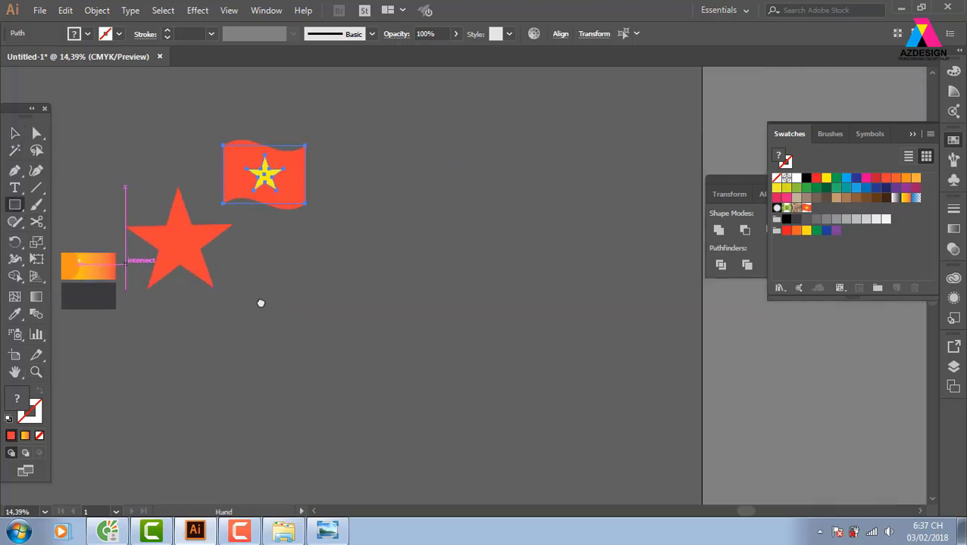
{"action": "left_click_drag", "start_coordinate": [377, 117], "coordinate": [630, 453]}
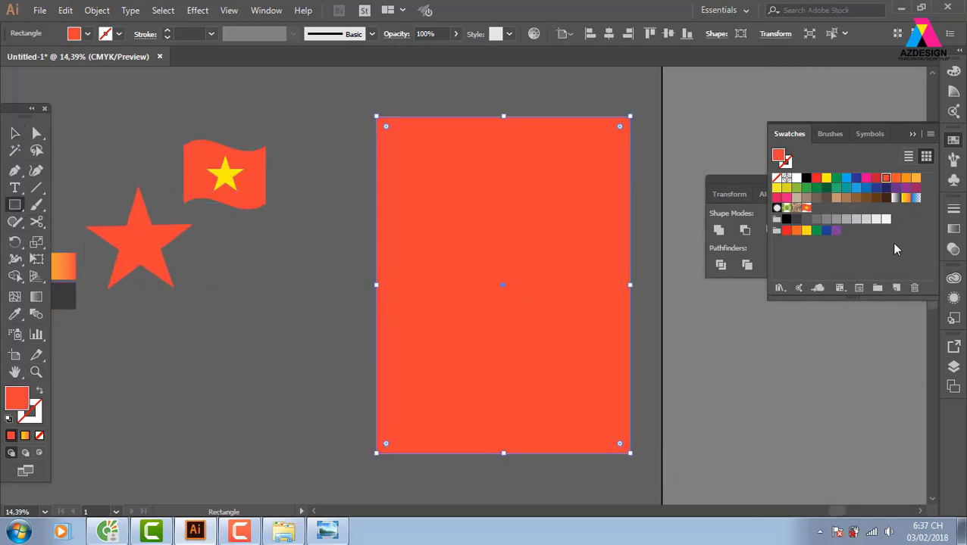
{"action": "left_click", "coordinate": [807, 208]}
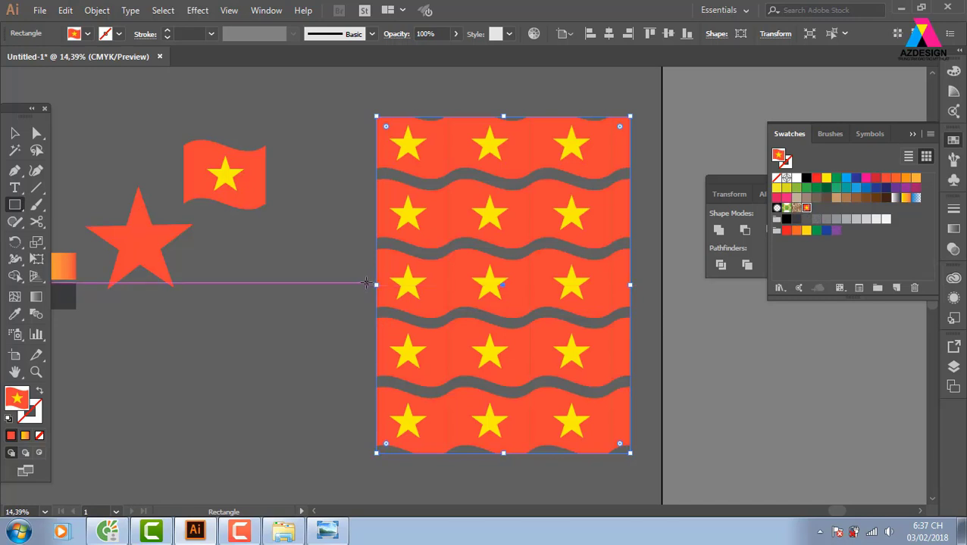
- Scale only the flag pattern inside the large rectangle uniformly to 40%, with Transform Objects turned off
{"action": "left_click", "coordinate": [15, 133]}
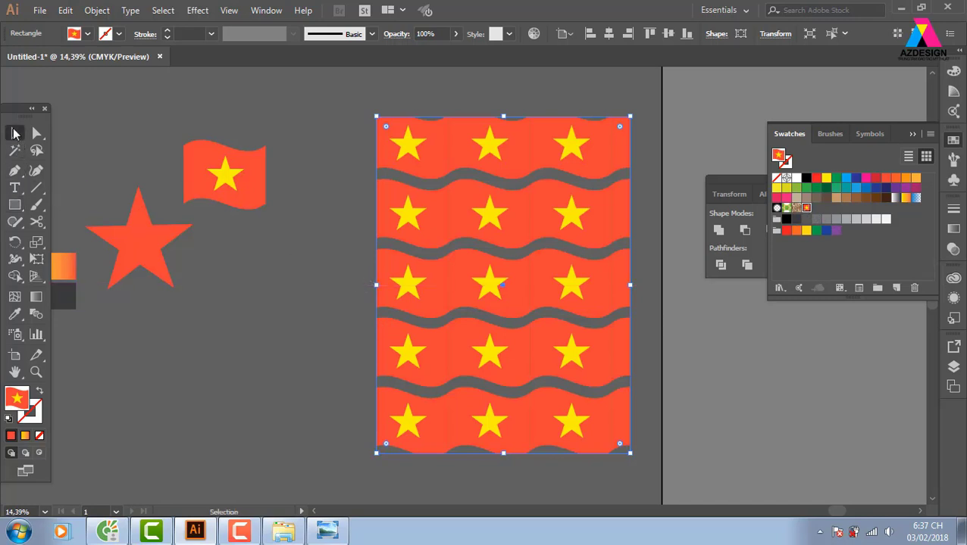
{"action": "double_click", "coordinate": [36, 242]}
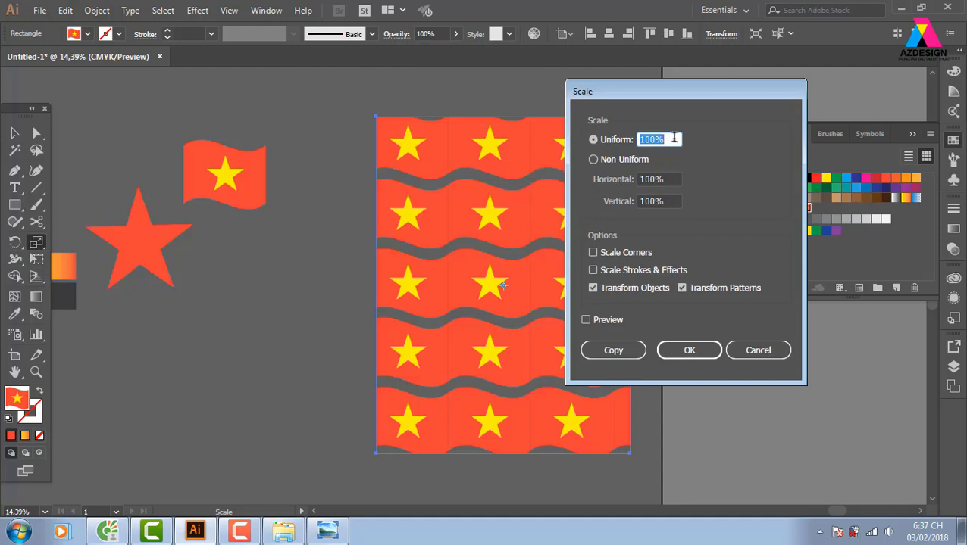
{"action": "left_click", "coordinate": [672, 136]}
{"action": "left_click", "coordinate": [593, 288]}
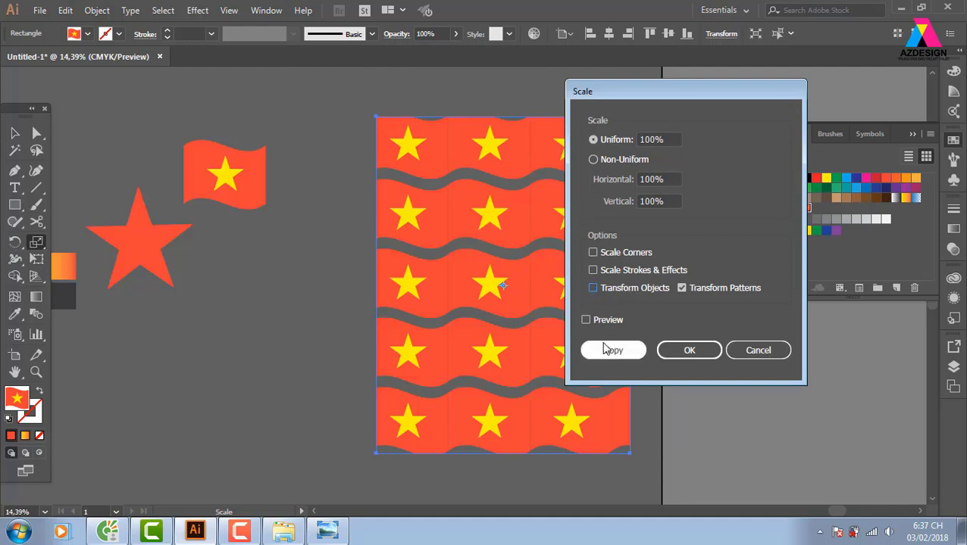
{"action": "left_click", "coordinate": [585, 320]}
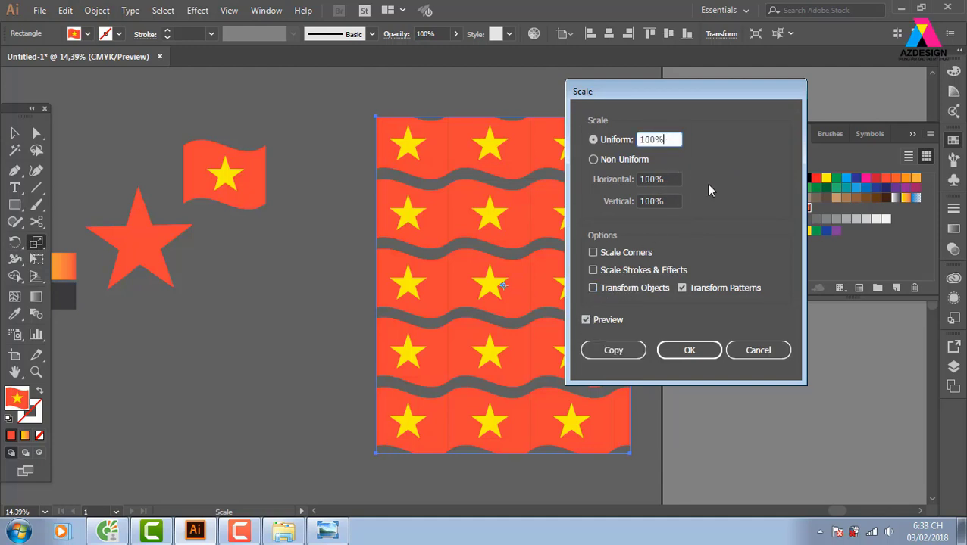
{"action": "key", "text": "shift+Down"}
{"action": "key", "text": "shift+Down"}
{"action": "key", "text": "shift+Down"}
{"action": "key", "text": "shift+Down"}
{"action": "key", "text": "shift+Down"}
{"action": "key", "text": "shift+Down"}
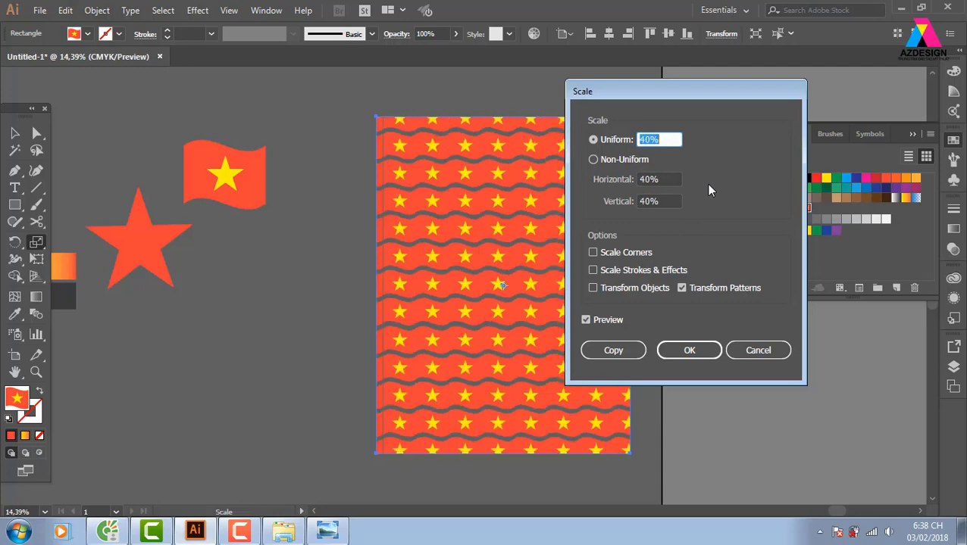
{"action": "left_click", "coordinate": [688, 350]}
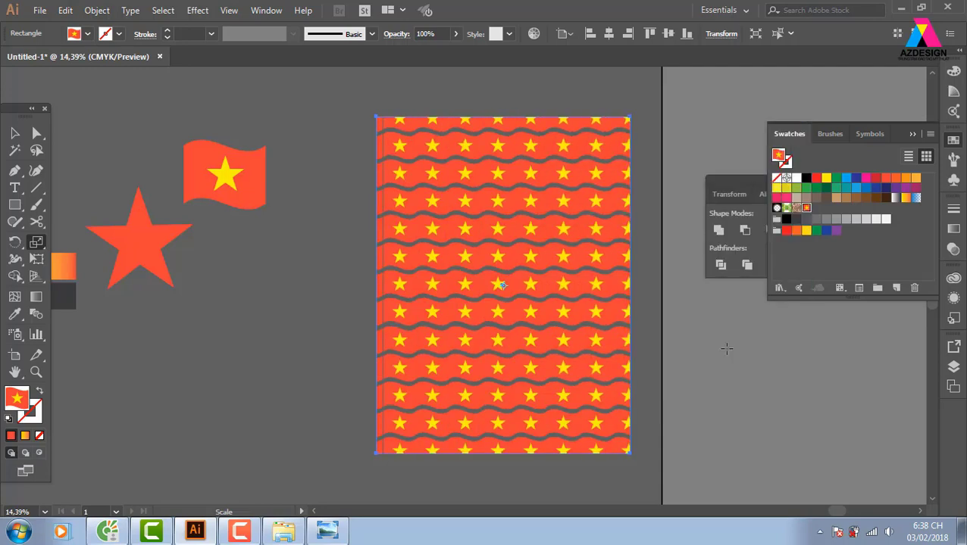
{"action": "key", "text": "v"}
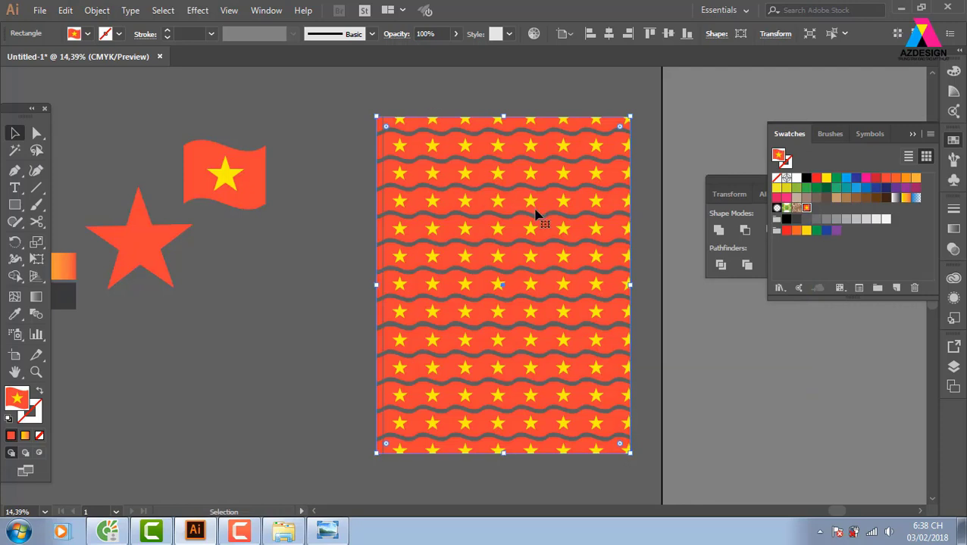
{"action": "key", "text": "ctrl+z"}
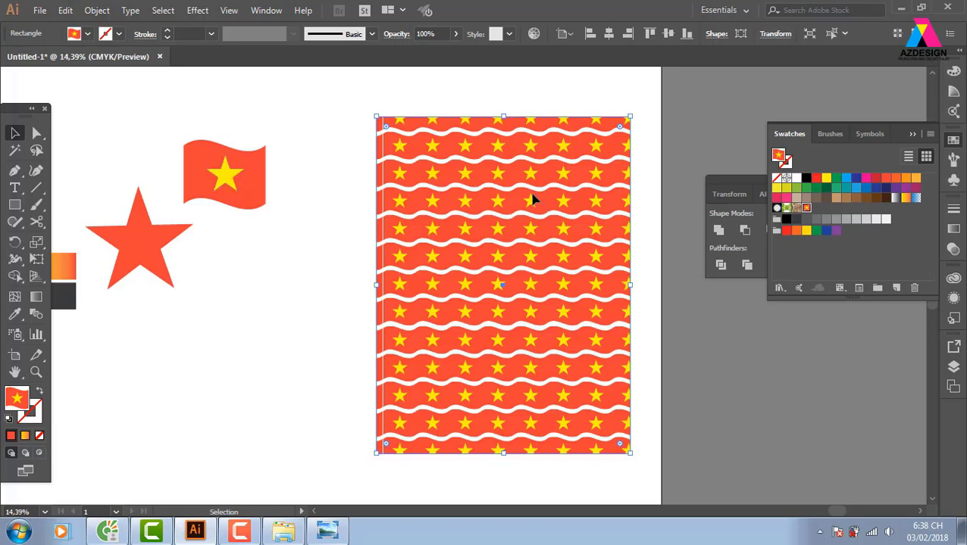
- Draw a lens flare about 519 × 375 pt over the rounded-strip photo card, from the camera photo to the card's lower-right area
{"action": "left_click_drag", "start_coordinate": [220, 341], "coordinate": [433, 335]}
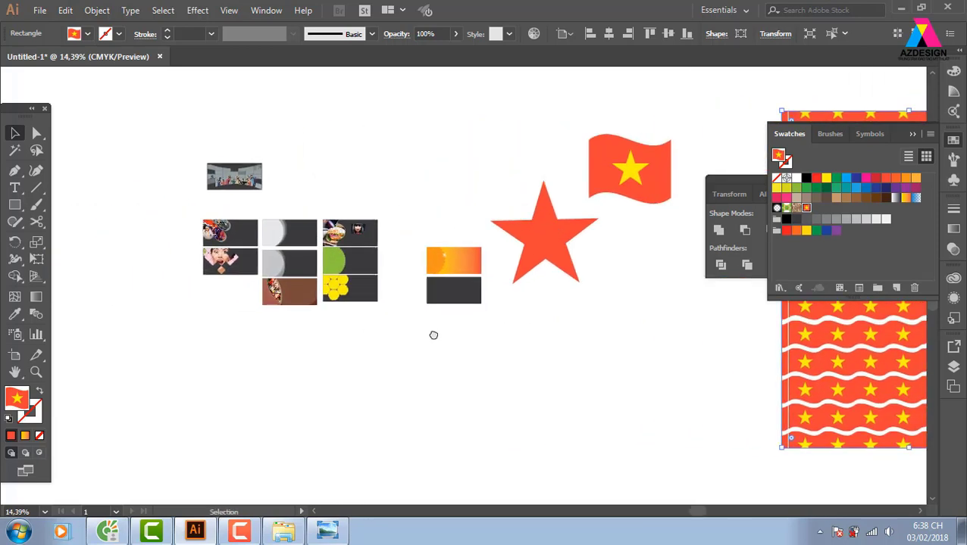
{"action": "key", "text": "ctrl+equal"}
{"action": "key", "text": "ctrl+equal"}
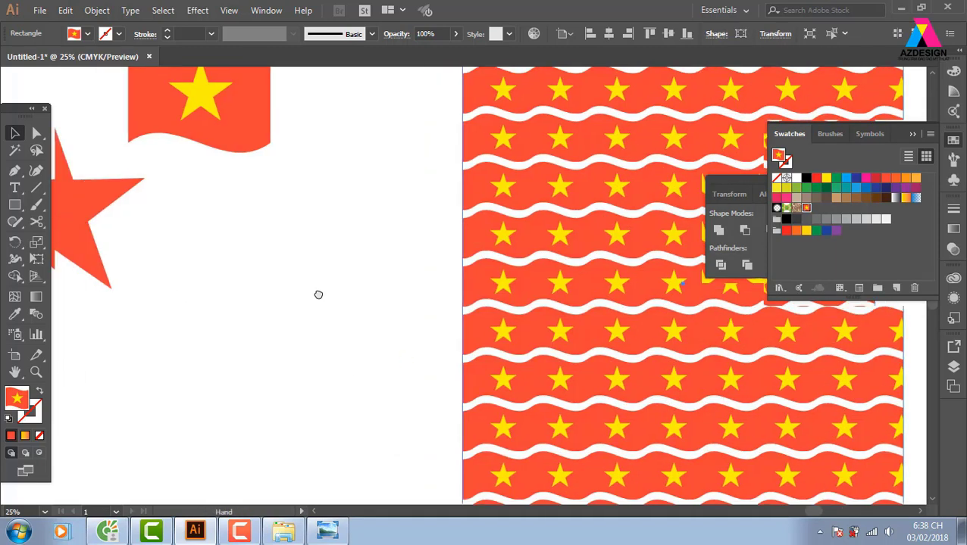
{"action": "scroll", "coordinate": [318, 294], "scroll_direction": "left", "scroll_amount": 5}
{"action": "left_click", "coordinate": [15, 205]}
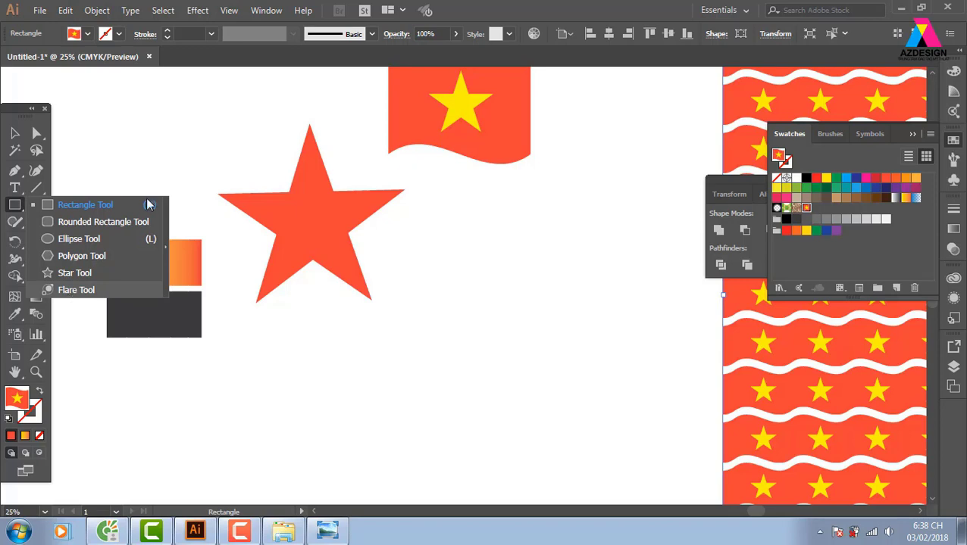
{"action": "left_click_drag", "start_coordinate": [325, 312], "coordinate": [605, 315]}
{"action": "scroll", "coordinate": [583, 322], "scroll_direction": "left", "scroll_amount": 5}
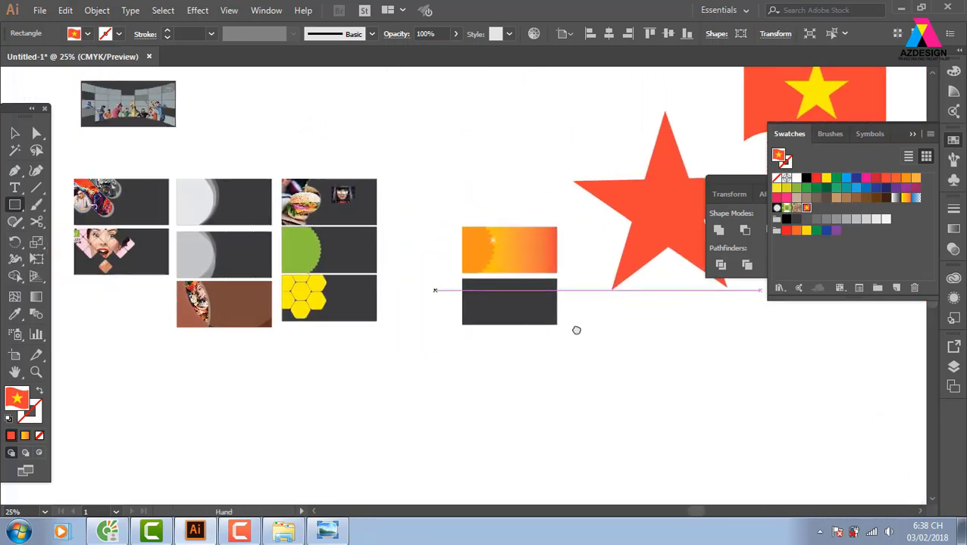
{"action": "key", "text": "z"}
{"action": "left_click_drag", "start_coordinate": [310, 187], "coordinate": [428, 275]}
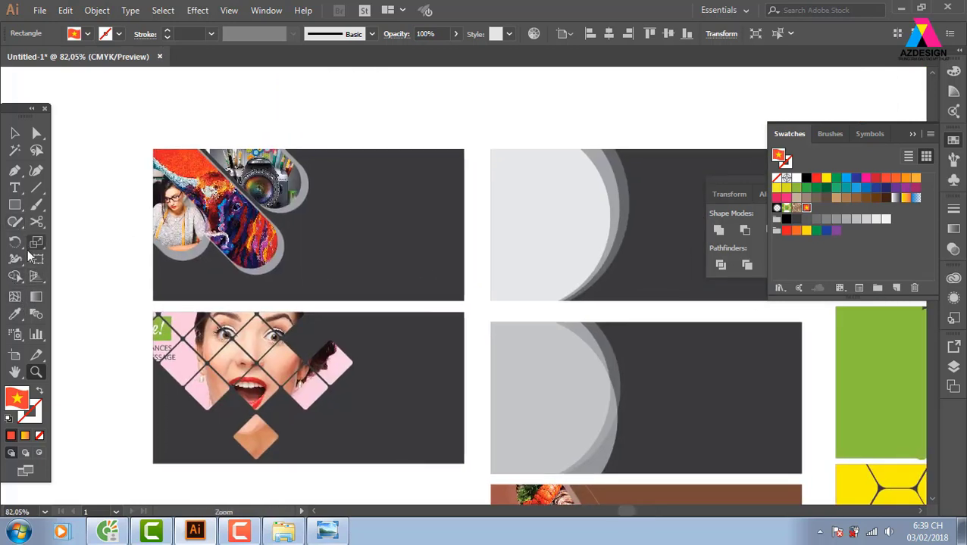
{"action": "left_click_drag", "start_coordinate": [14, 205], "coordinate": [76, 289]}
{"action": "mouse_move", "coordinate": [260, 191]}
{"action": "left_mouse_down"}
{"action": "mouse_move", "coordinate": [303, 213]}
{"action": "mouse_move", "coordinate": [326, 208]}
{"action": "mouse_move", "coordinate": [413, 261]}
{"action": "left_mouse_up"}
{"action": "left_click", "coordinate": [326, 277]}
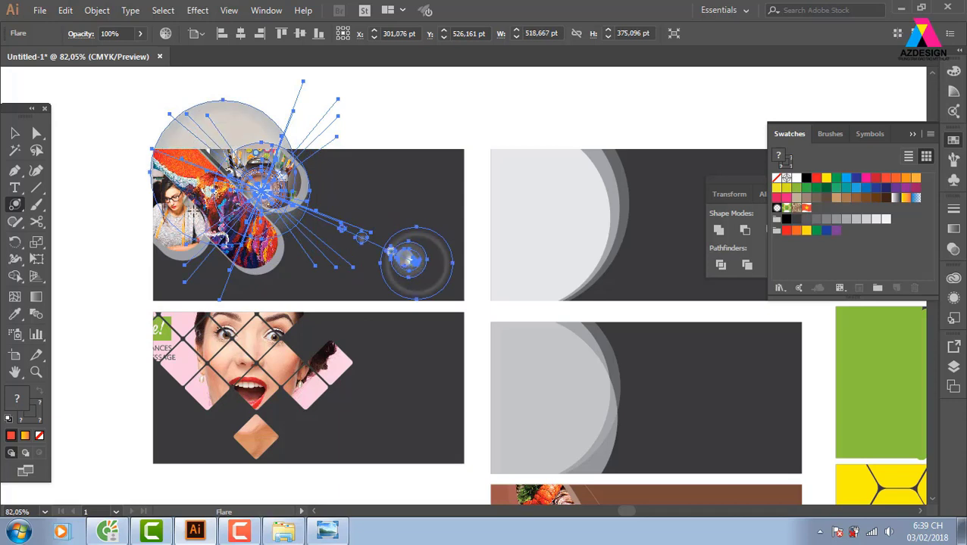
{"action": "left_click", "coordinate": [14, 133]}
{"action": "left_click", "coordinate": [132, 347]}
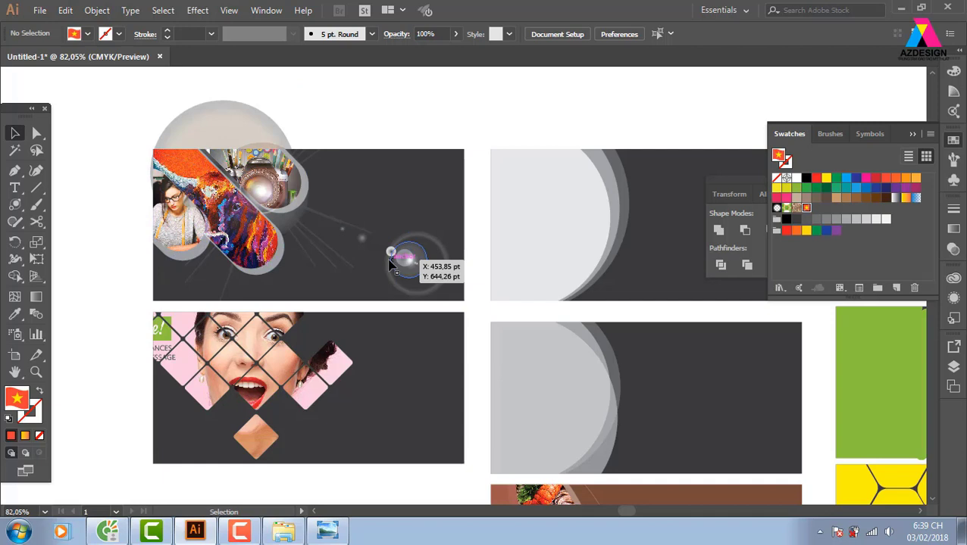
{"action": "left_click", "coordinate": [227, 151]}
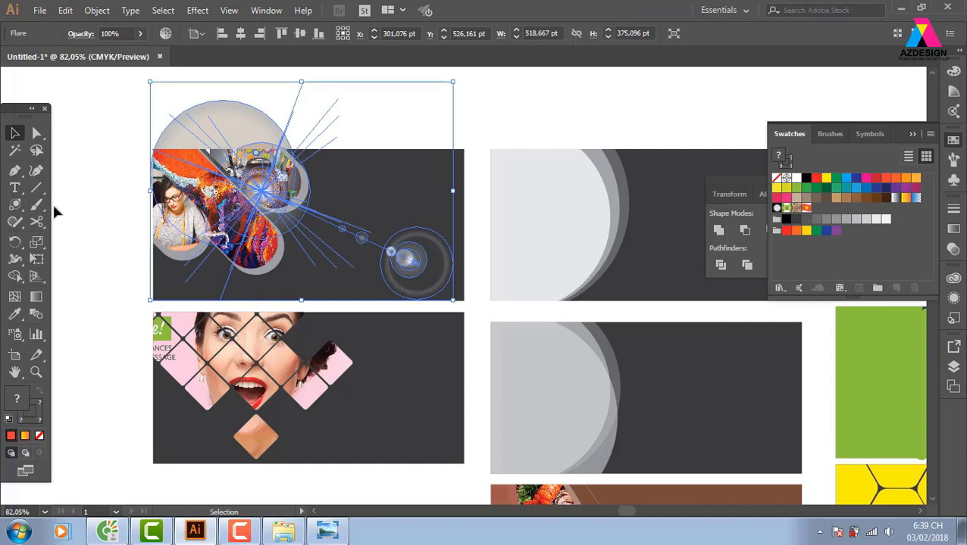
{"action": "left_click", "coordinate": [14, 205]}
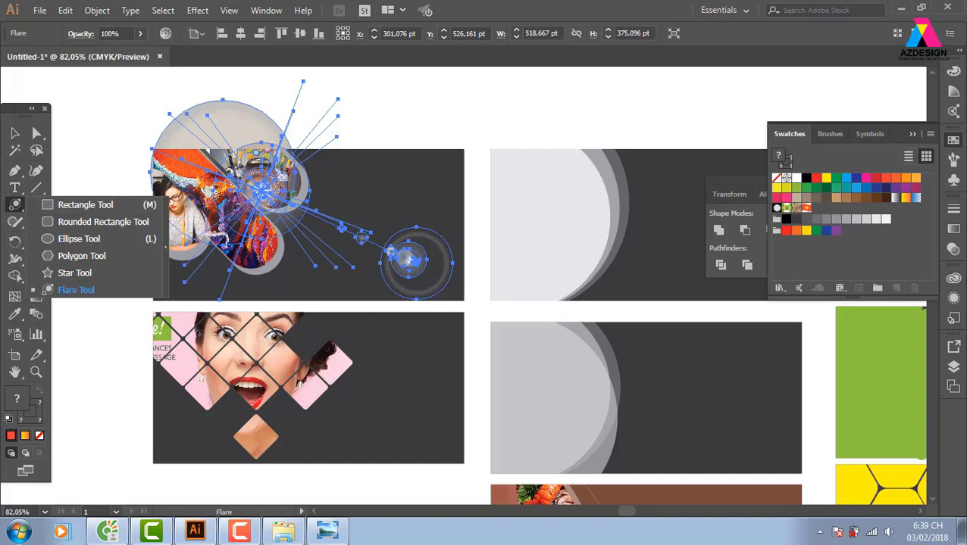
{"action": "key", "text": "v"}
{"action": "left_click", "coordinate": [108, 130]}
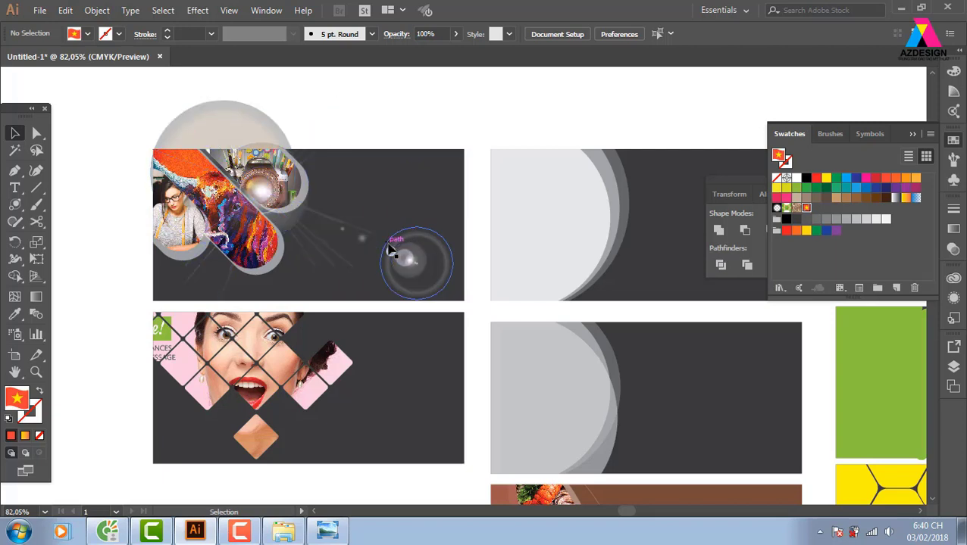
{"action": "mouse_move", "coordinate": [390, 252]}
{"action": "left_mouse_down"}
{"action": "mouse_move", "coordinate": [335, 209]}
{"action": "mouse_move", "coordinate": [390, 252]}
{"action": "left_mouse_up"}
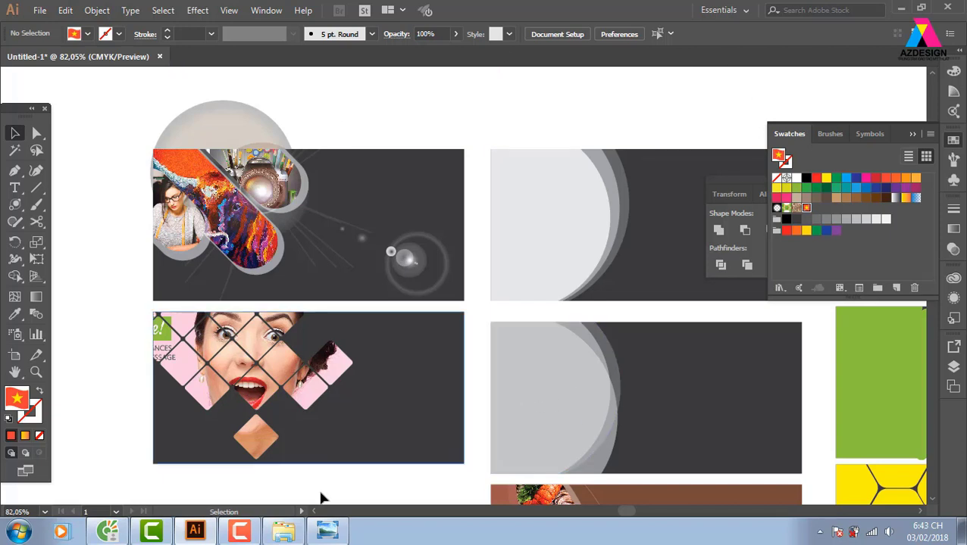
{"action": "left_click", "coordinate": [249, 536]}
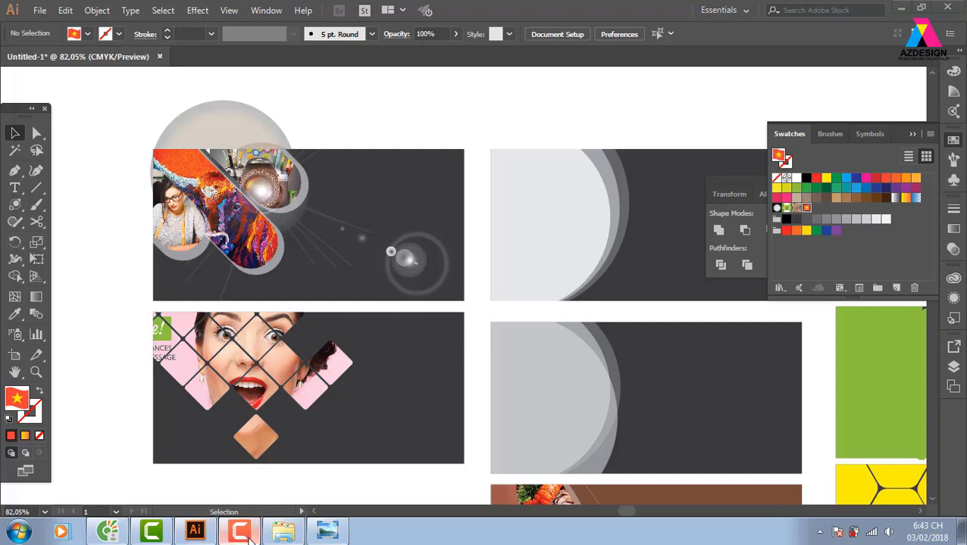